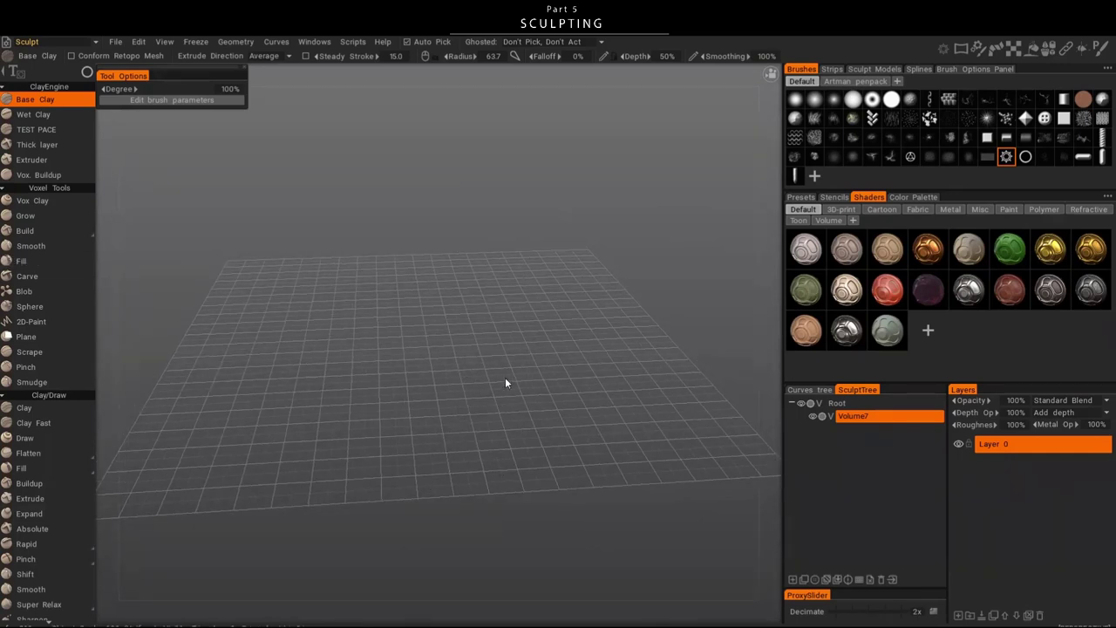
- Load the file "cleaner sketch 2 copy" as the reference image for the X-axis
right_drag(527, 345, 517, 367)
mouse_move(675, 87)
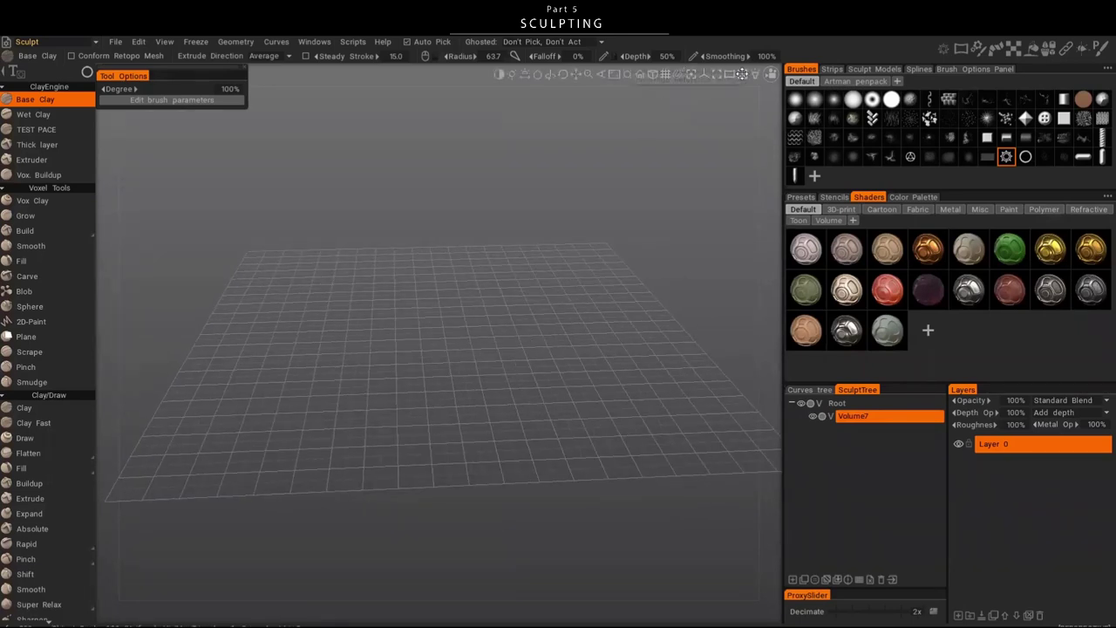
mouse_move(742, 73)
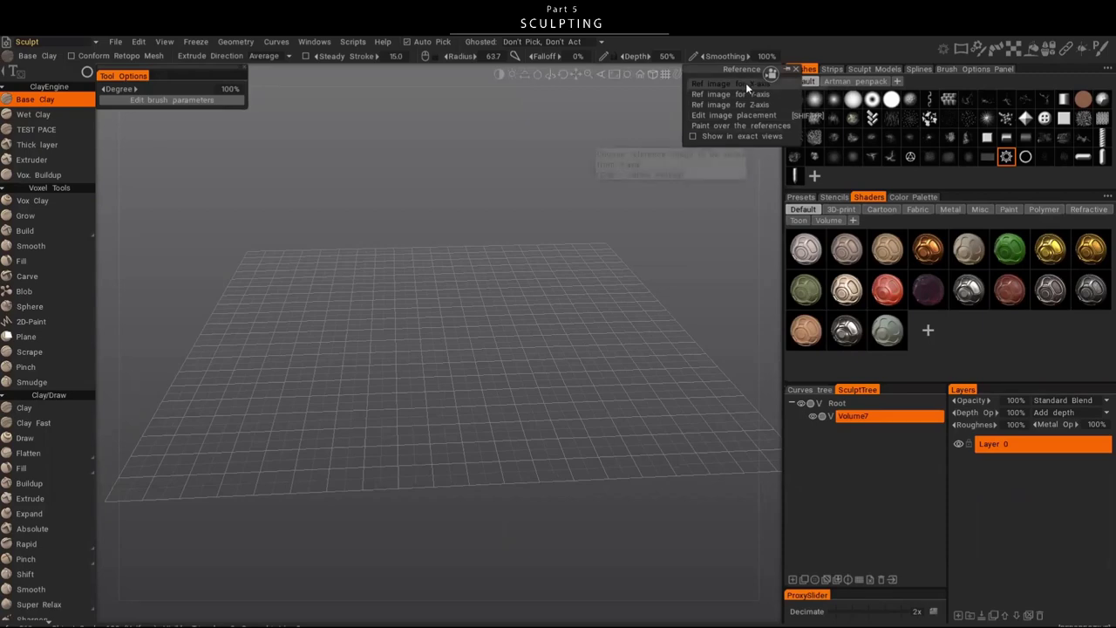
click(745, 83)
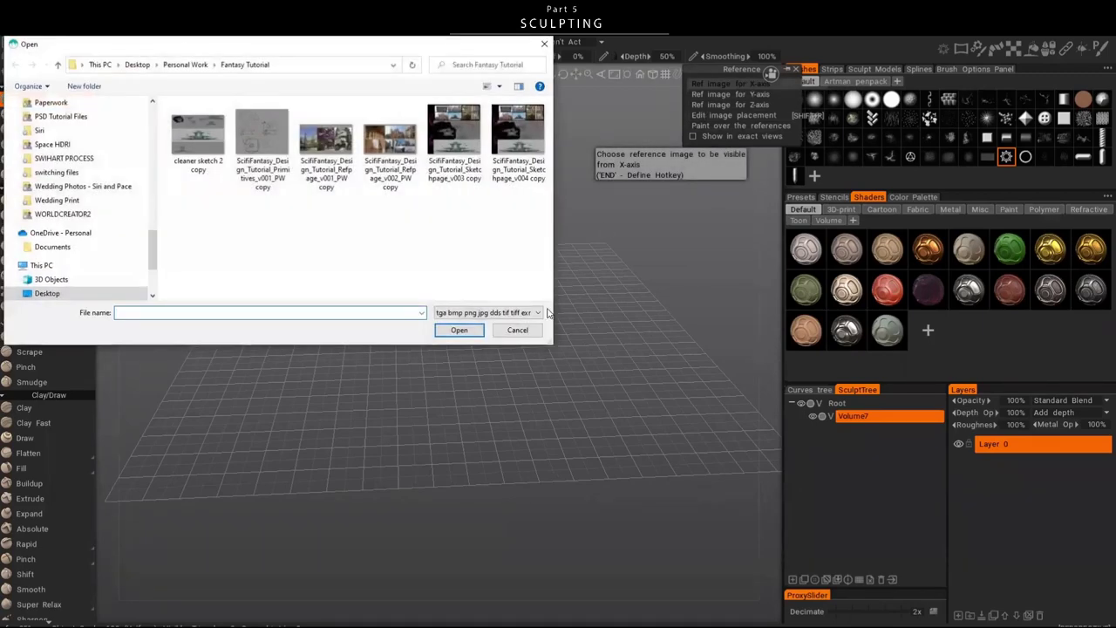
click(209, 144)
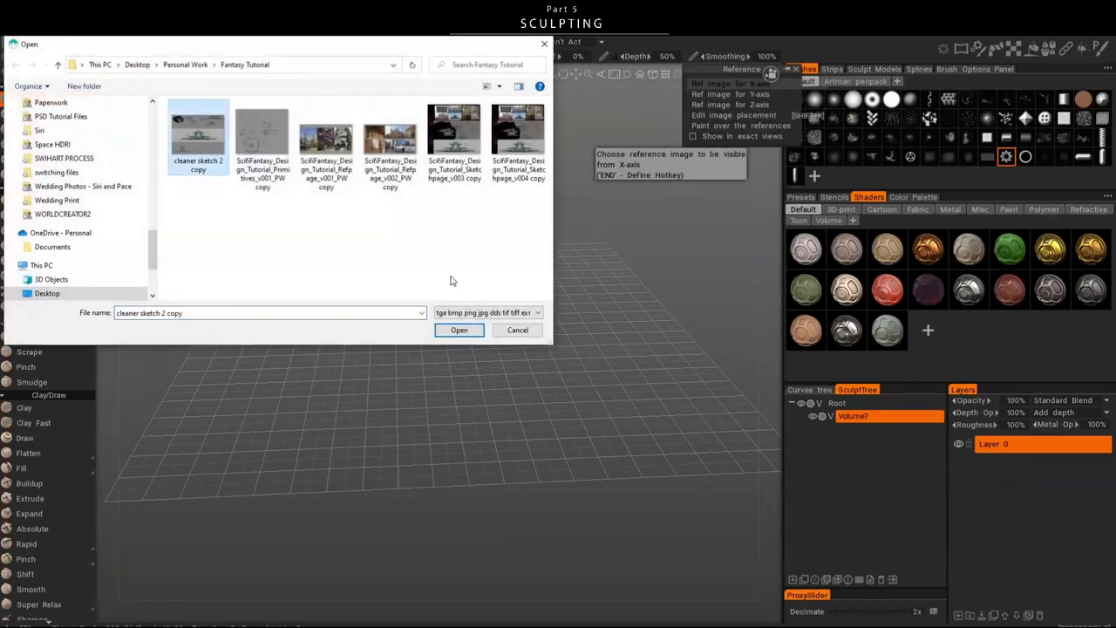
click(445, 330)
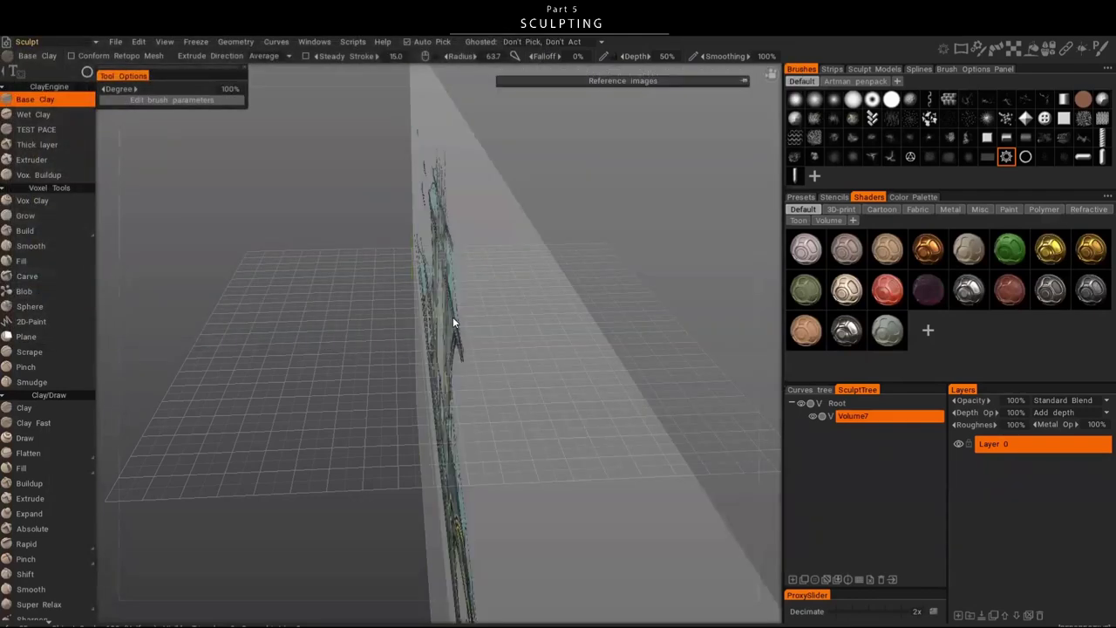
- Inspect the placed sketch, reposition the collapsed Reference images panel and pin it open
mouse_move(313, 422)
mouse_down()
mouse_move(590, 340)
mouse_move(362, 331)
mouse_move(202, 389)
mouse_up()
scroll(589, 340, down, 5)
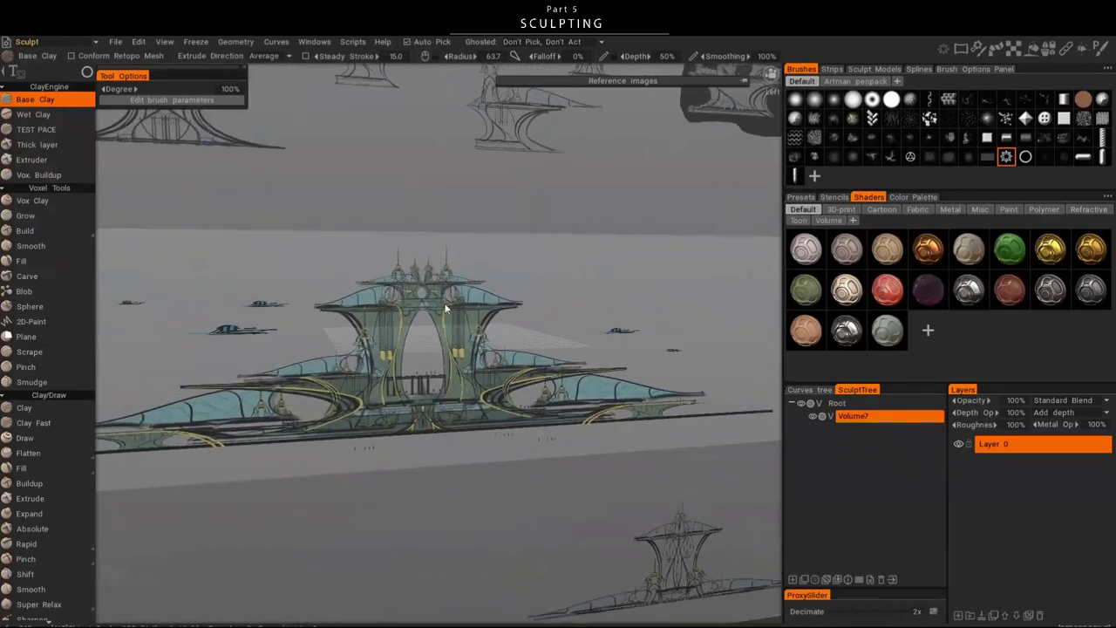
scroll(444, 307, up, 5)
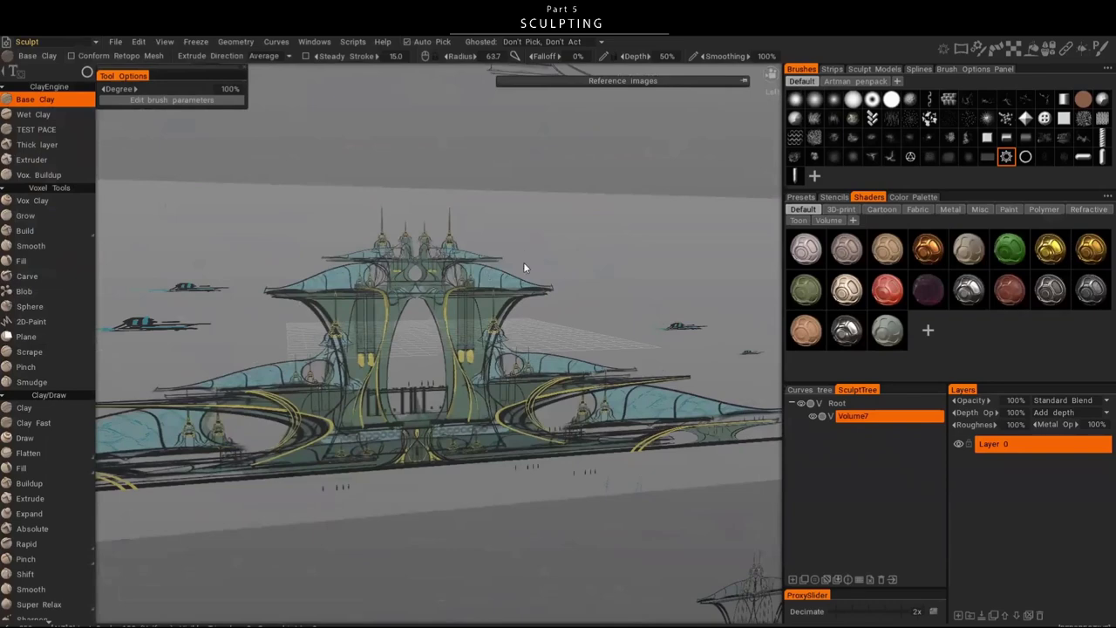
scroll(429, 338, down, 5)
mouse_move(429, 337)
mouse_down()
mouse_move(478, 273)
mouse_move(346, 347)
mouse_move(521, 379)
mouse_move(449, 357)
mouse_move(680, 158)
mouse_up()
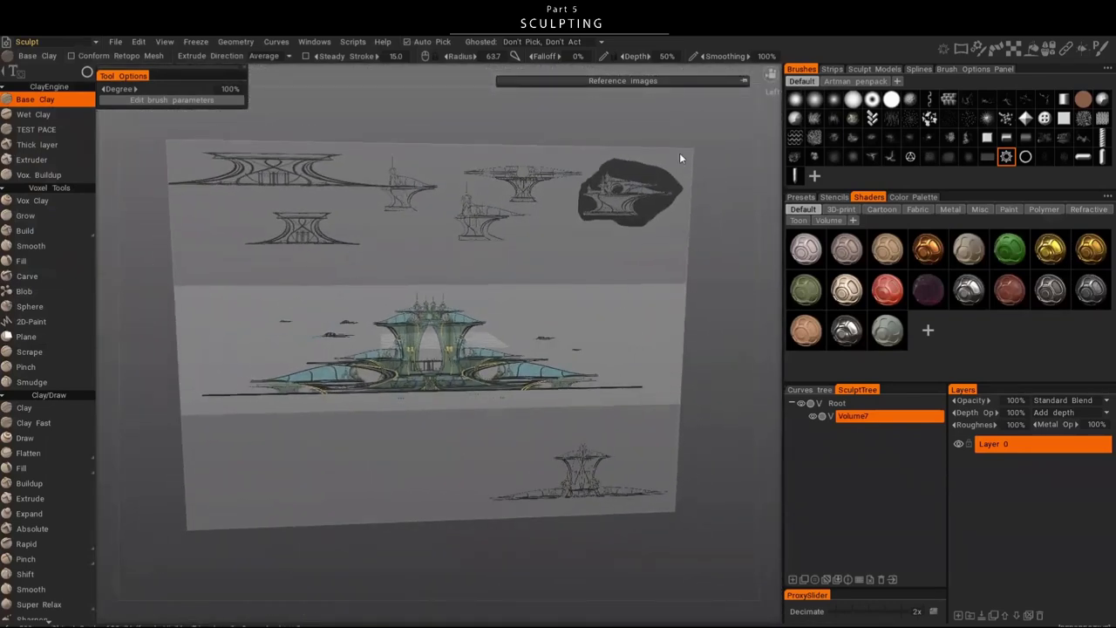
drag(436, 300, 453, 279)
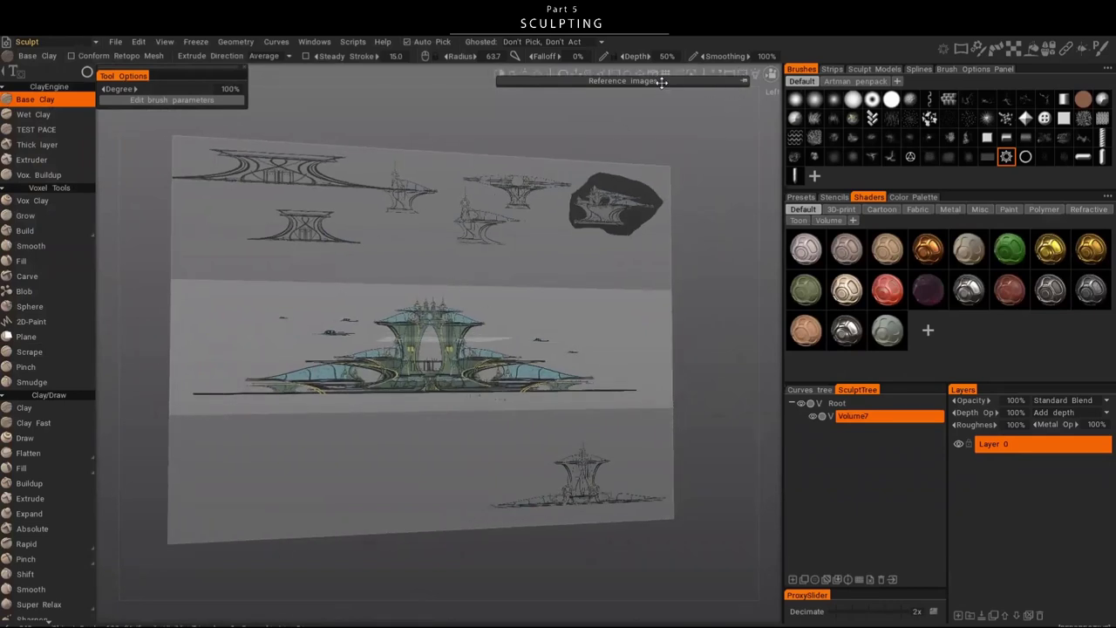
drag(662, 81, 504, 102)
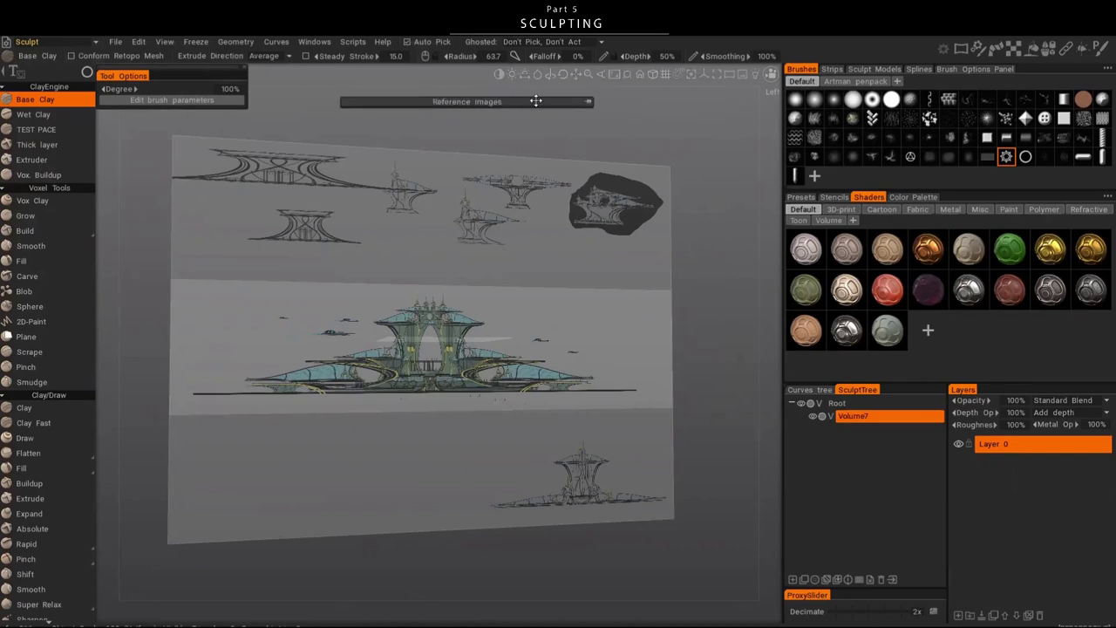
click(589, 101)
click(589, 102)
click(588, 101)
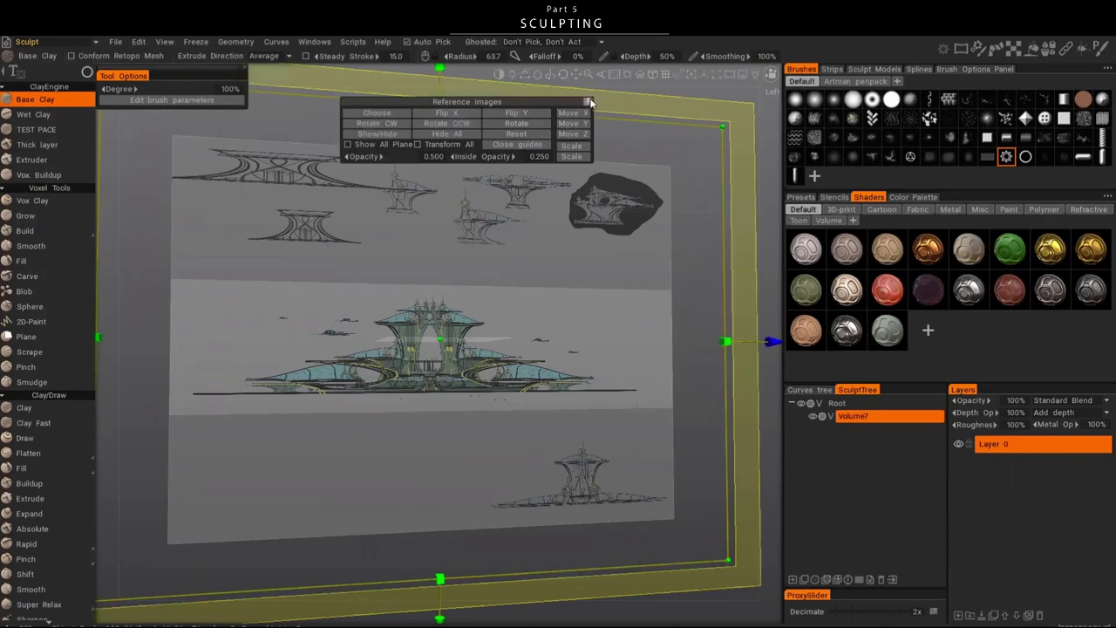
- Scale the reference image down proportionally over the ground grid and shift the Reference images panel slightly
drag(566, 191, 718, 231)
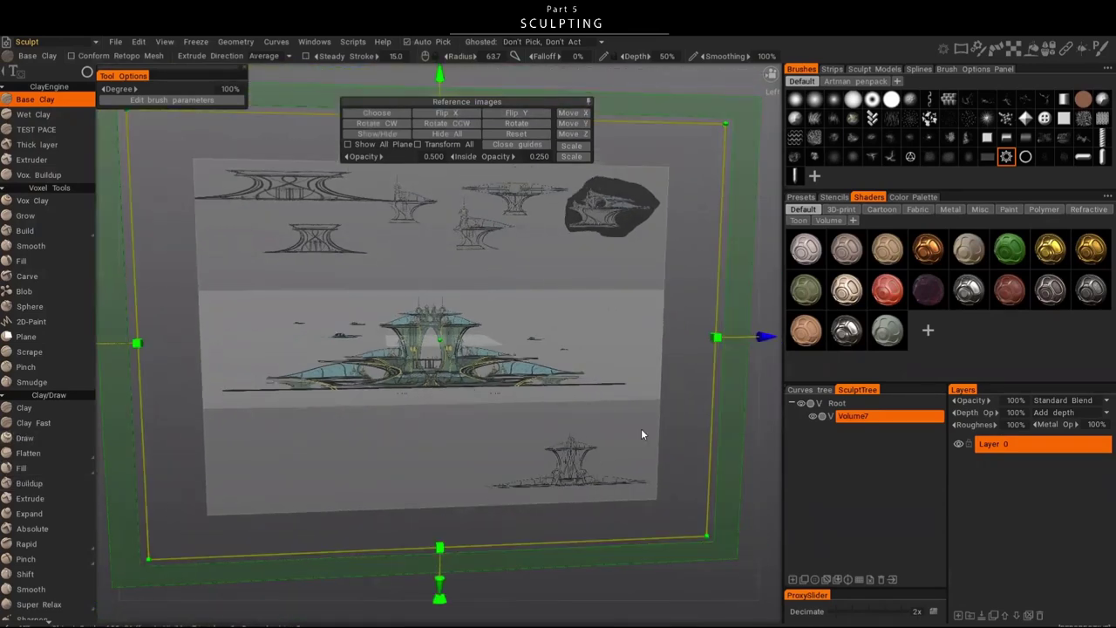
drag(708, 542, 696, 529)
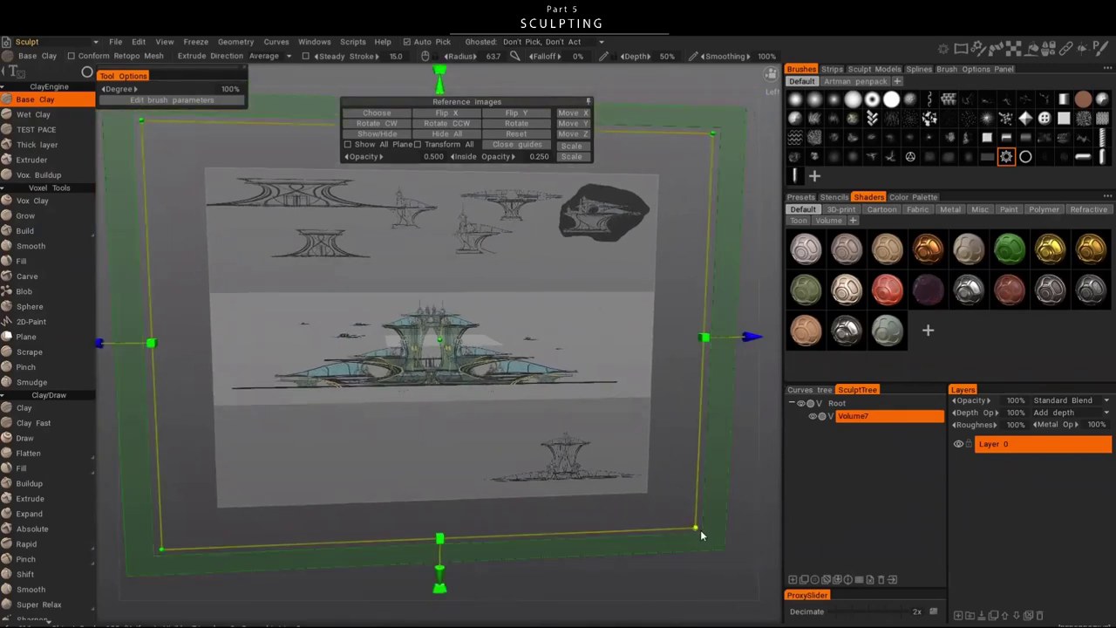
drag(696, 528, 688, 436)
scroll(689, 436, up, 10)
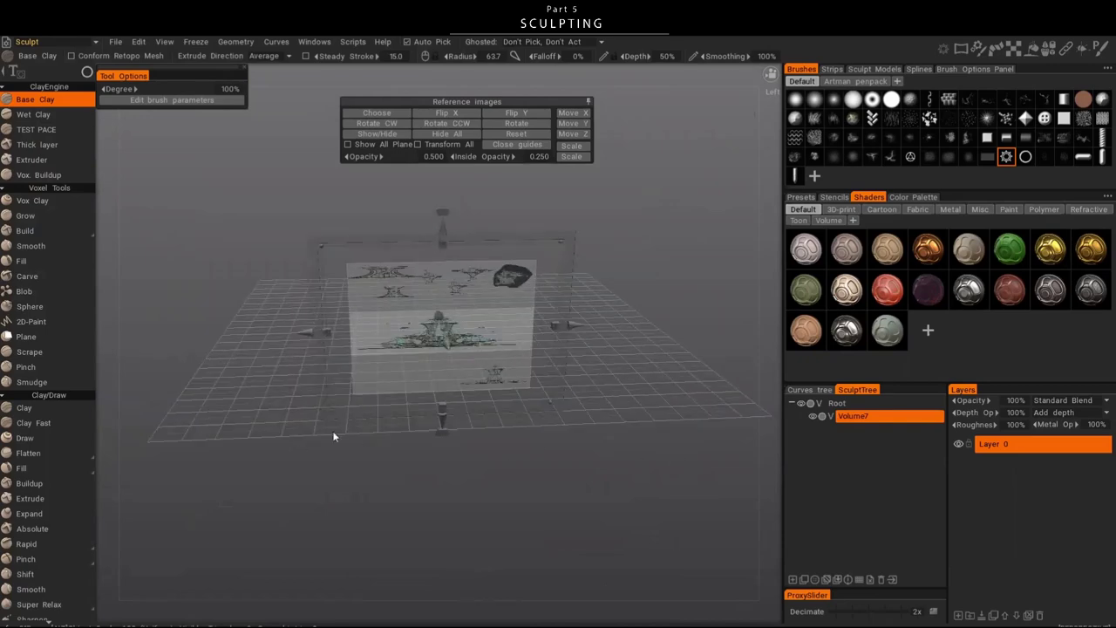
drag(538, 419, 547, 370)
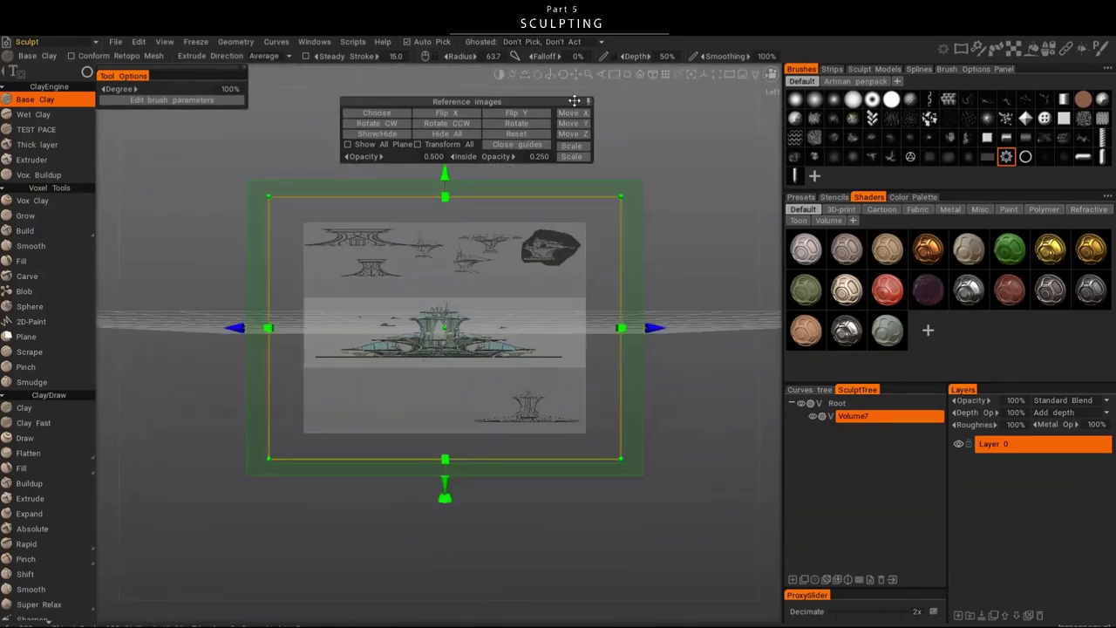
drag(578, 102, 562, 94)
drag(488, 217, 399, 293)
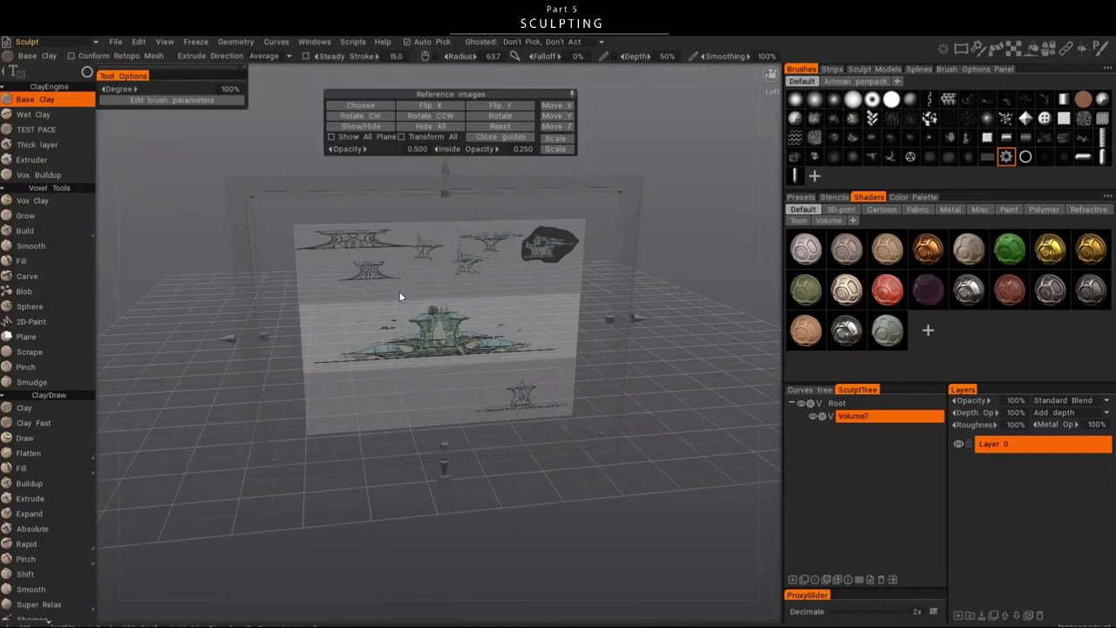
drag(626, 200, 534, 298)
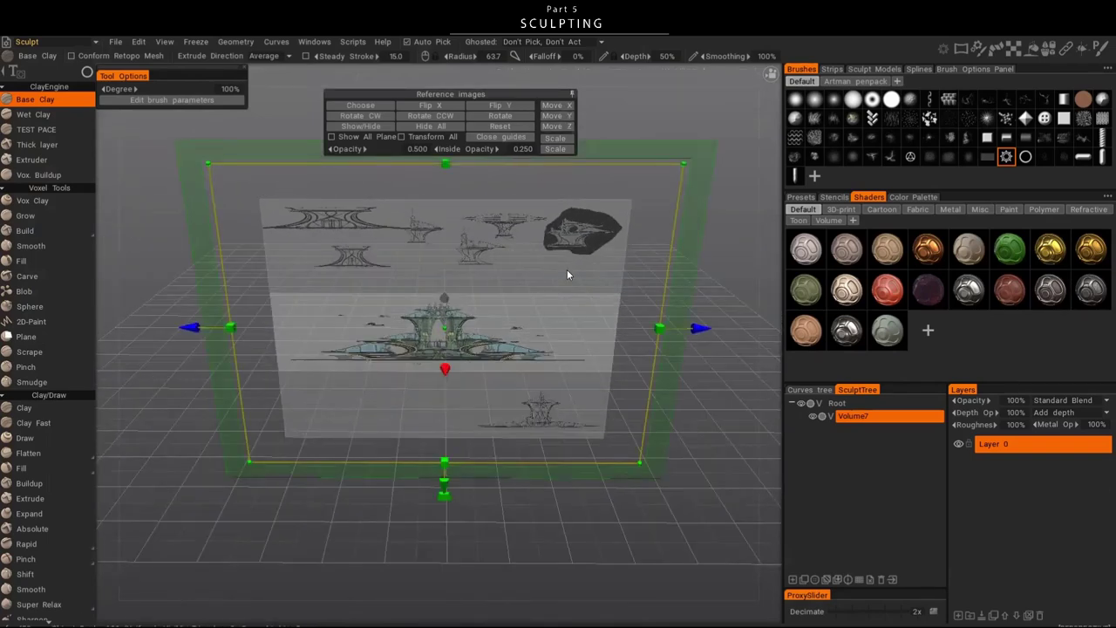
- Toggle the reference image's visibility off and back on twice with Show/Hide
click(364, 127)
click(364, 128)
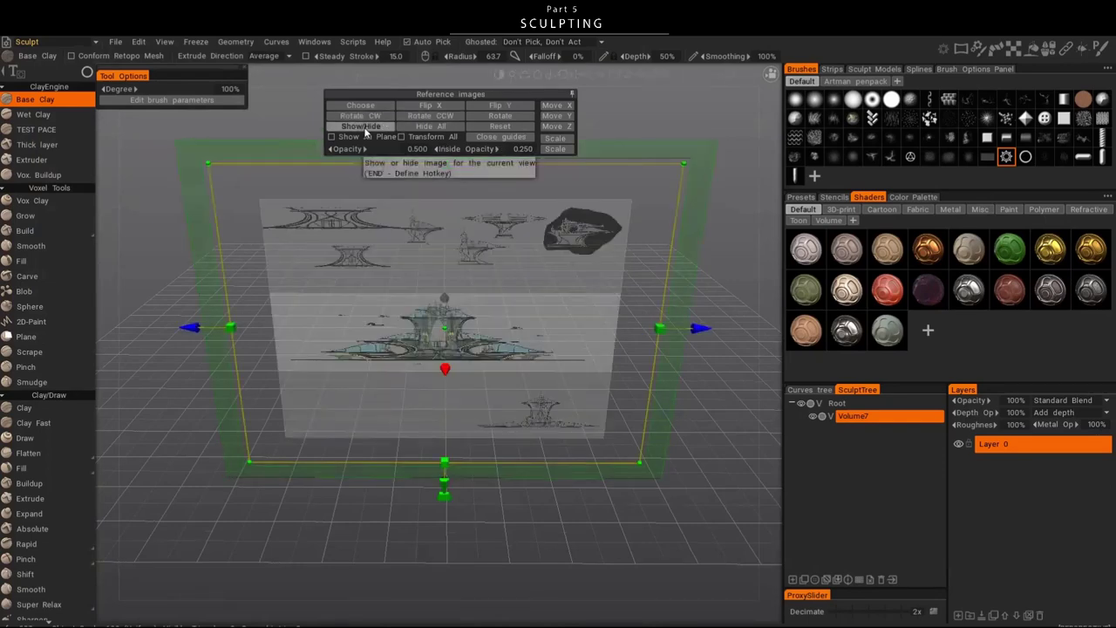
click(365, 127)
click(364, 127)
- Try Flip X and Flip Y on the reference image, restoring the original orientation after each flip
drag(471, 418, 497, 428)
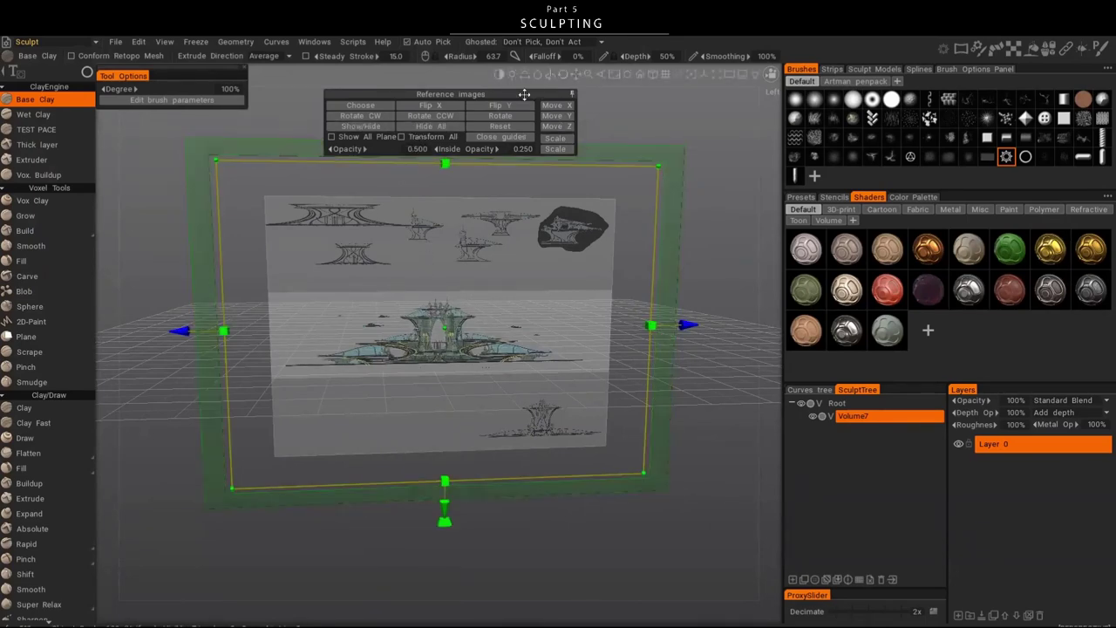
click(457, 109)
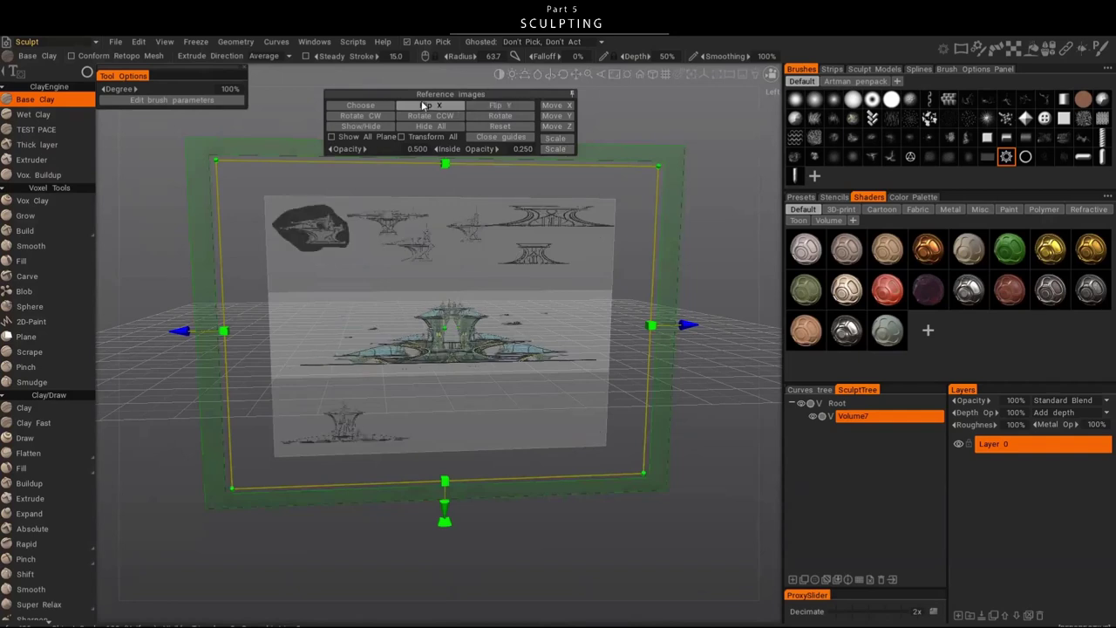
click(456, 108)
click(478, 103)
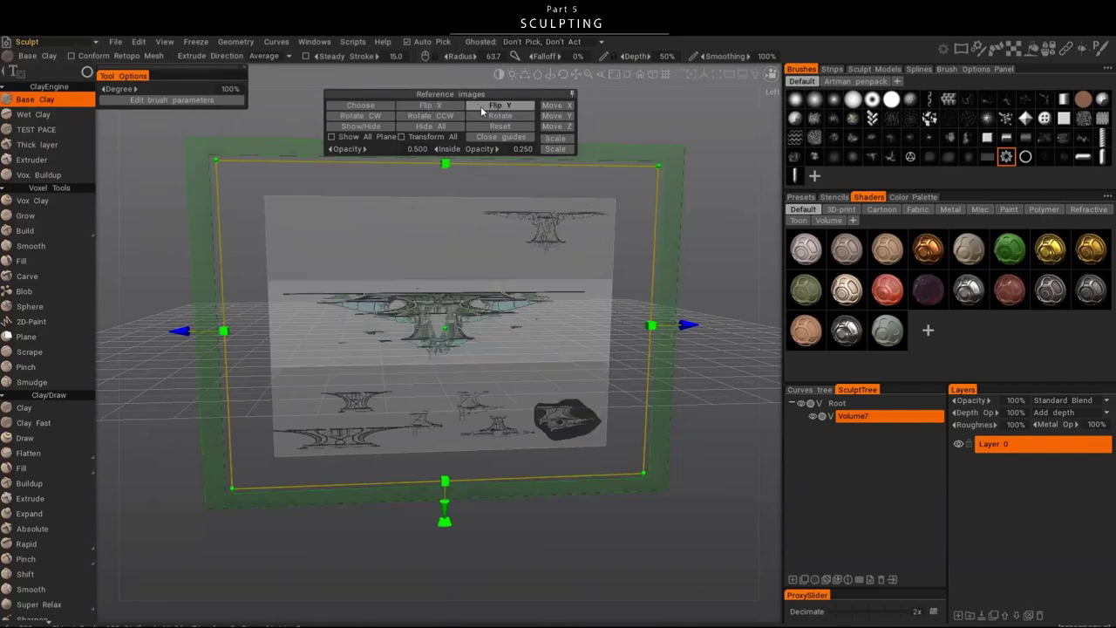
click(480, 105)
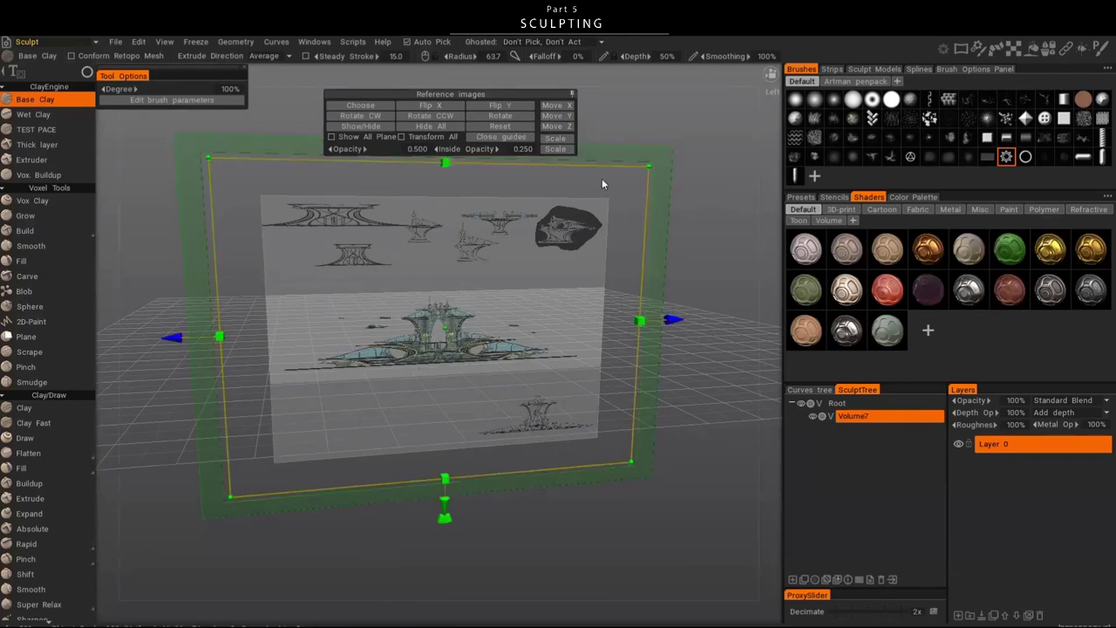
- Accept the 100.0 scale value, widen the reference image slightly by its side handle and reposition the Reference images panel
click(559, 150)
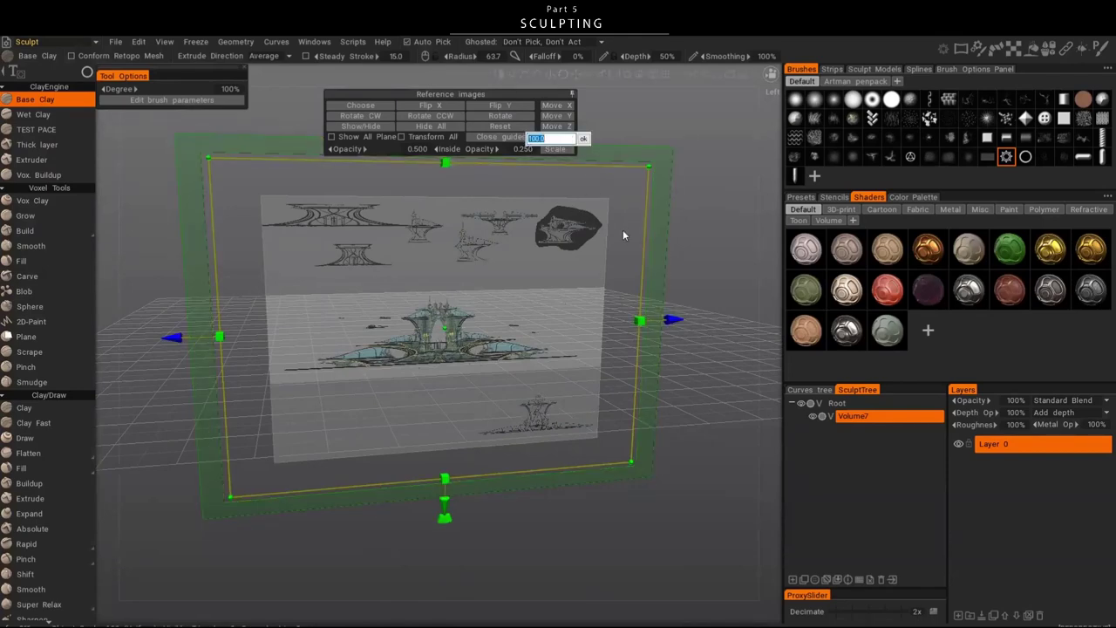
key(Return)
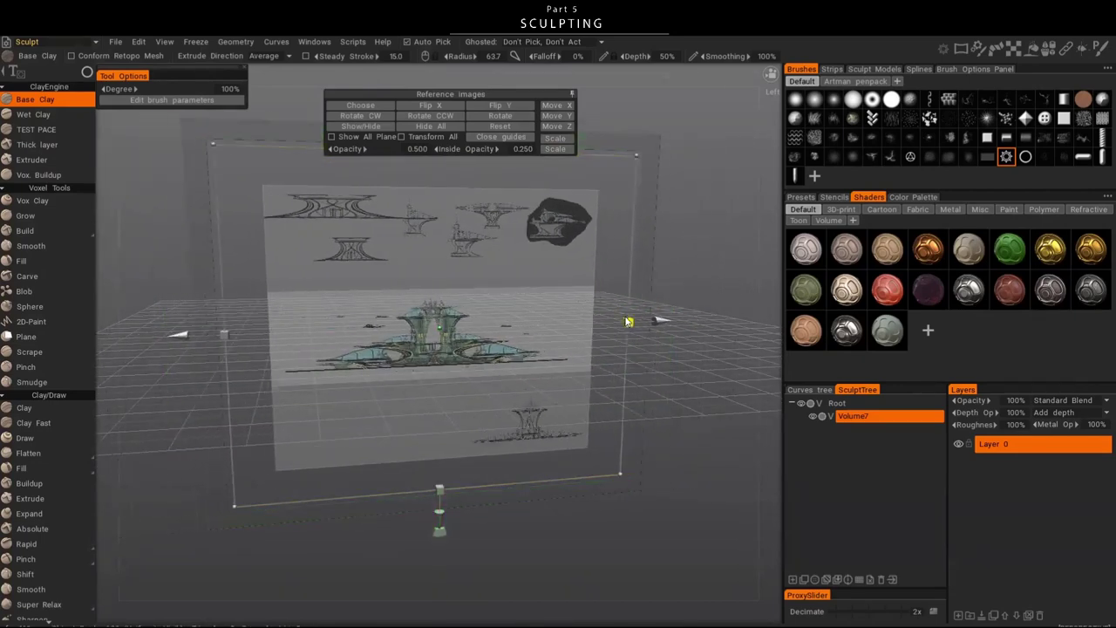
drag(628, 321, 688, 321)
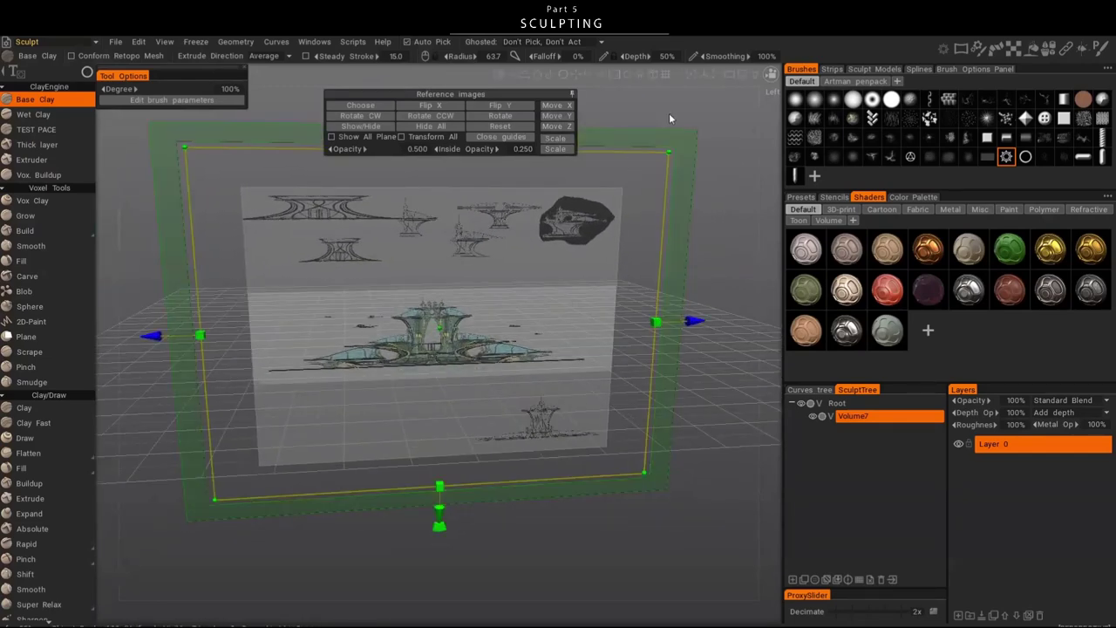
drag(534, 93, 537, 105)
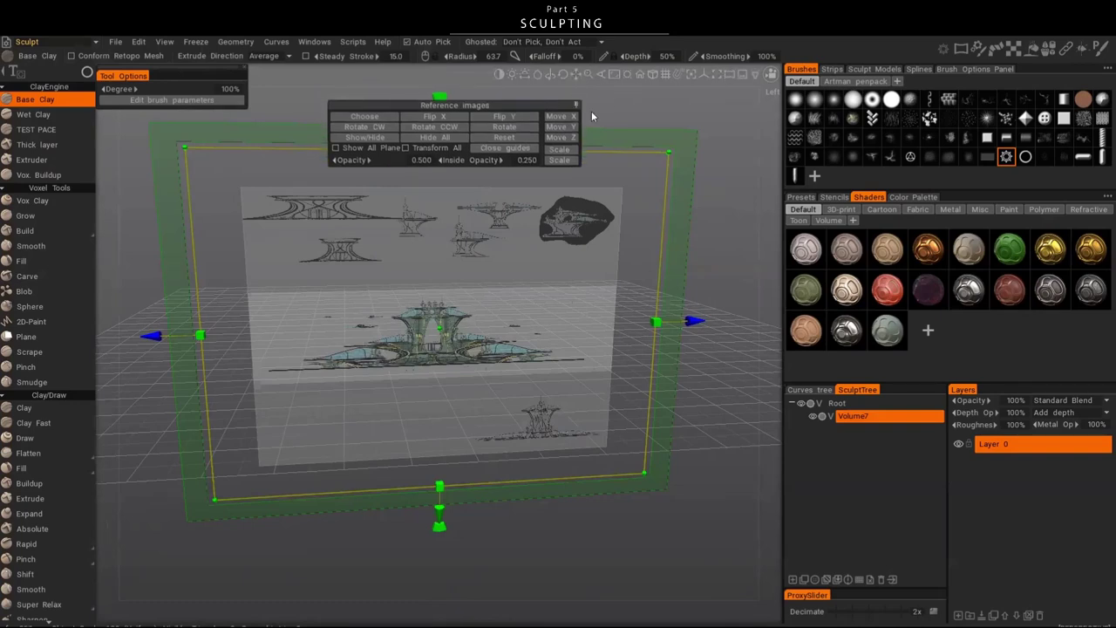
drag(552, 104, 542, 101)
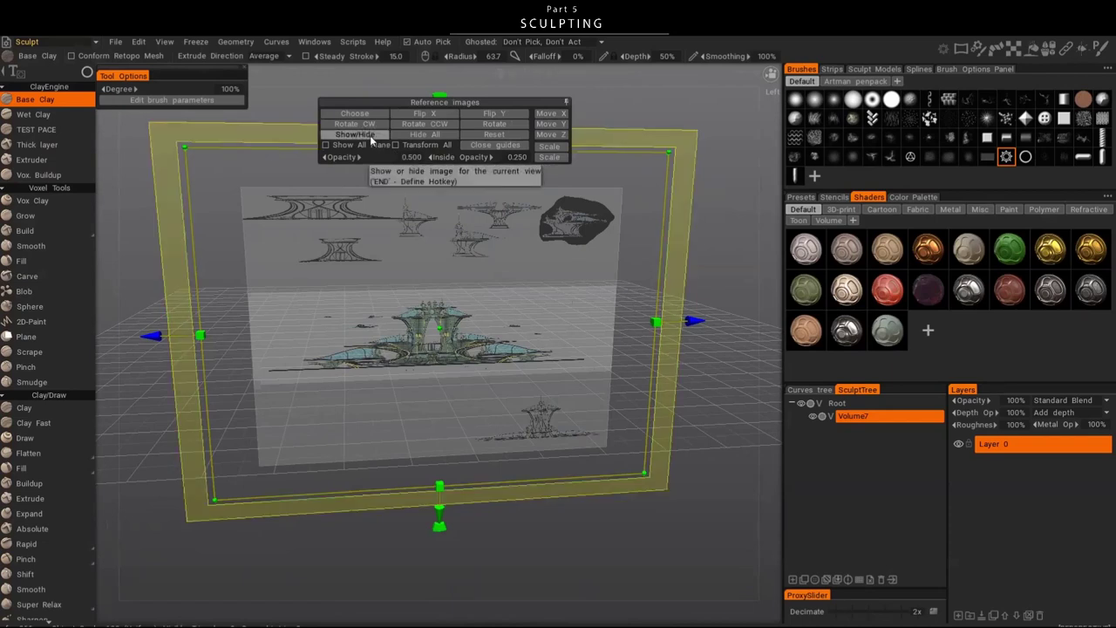
- Try to assign H as the hotkey for the reference image's Show/Hide command
key(End)
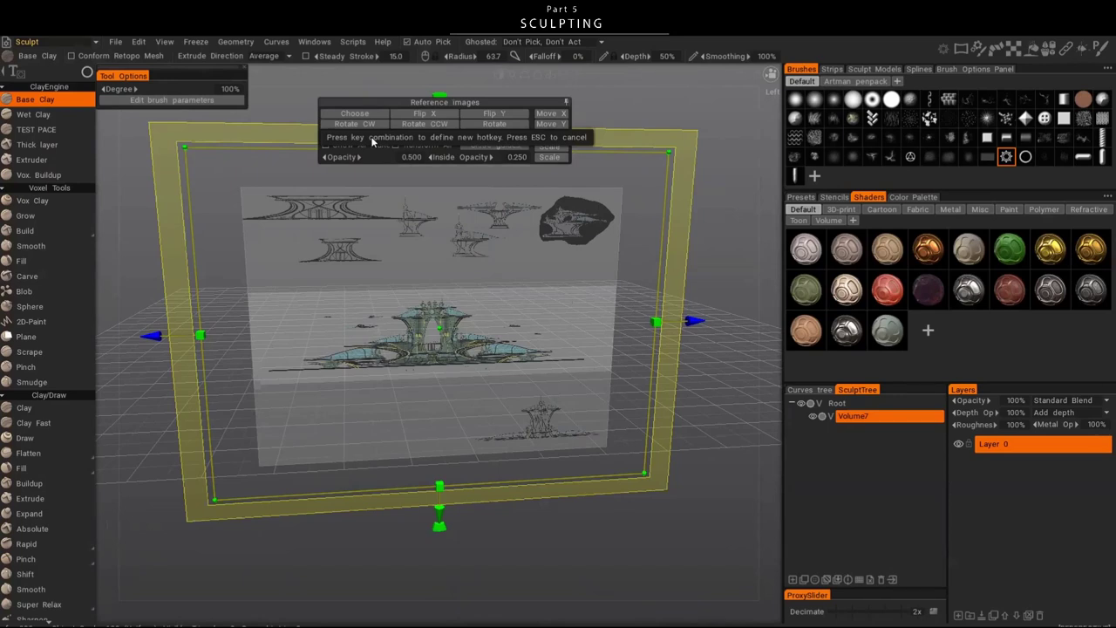
key(h)
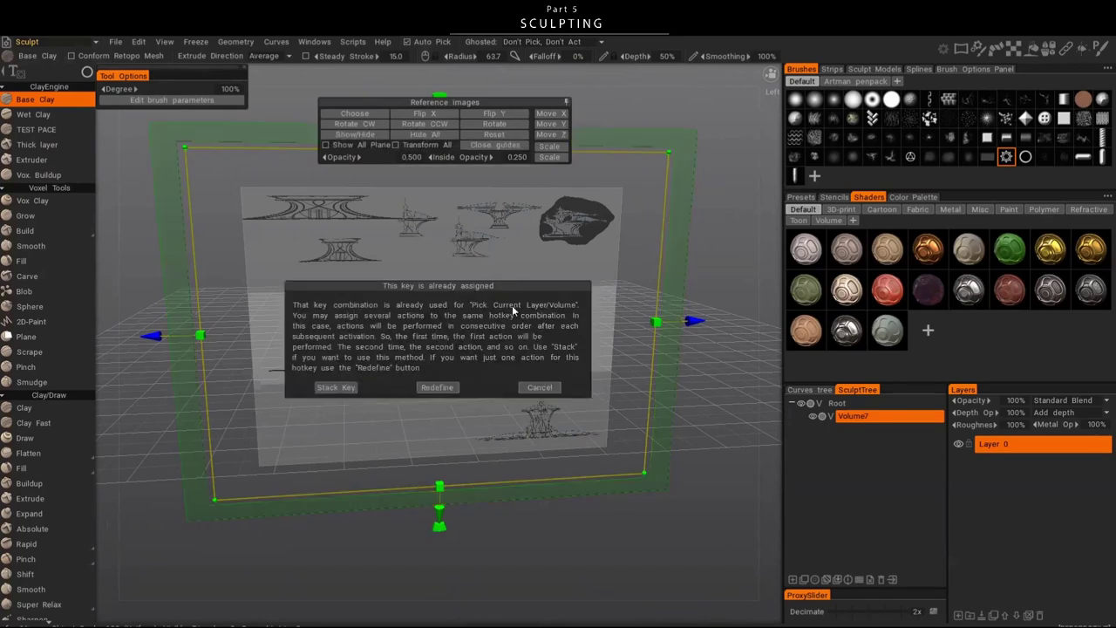
click(538, 386)
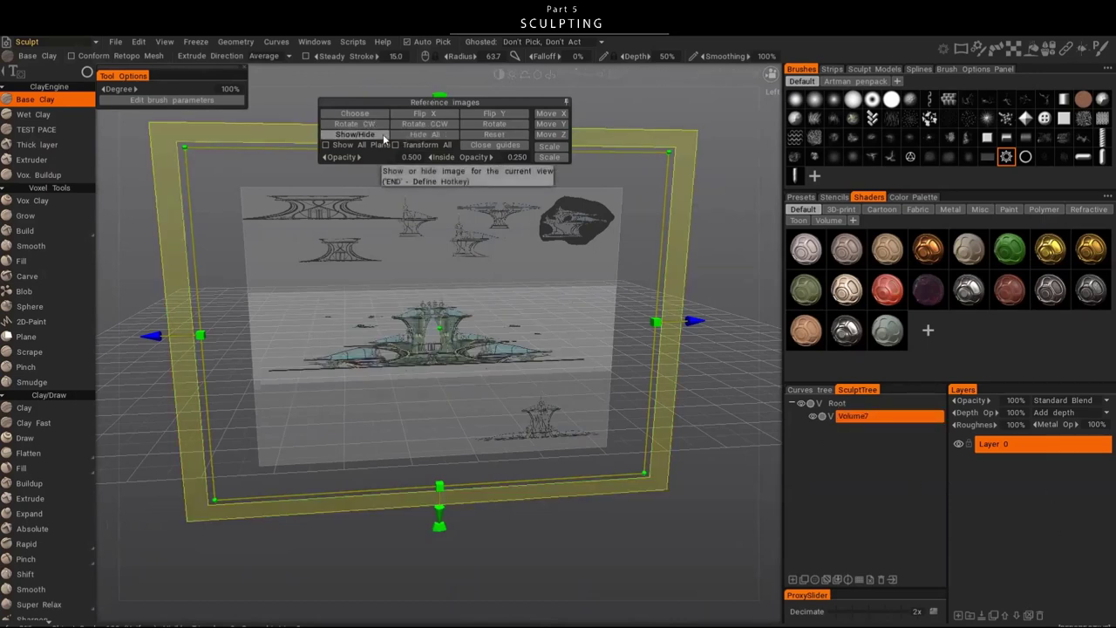
key(End)
key(h)
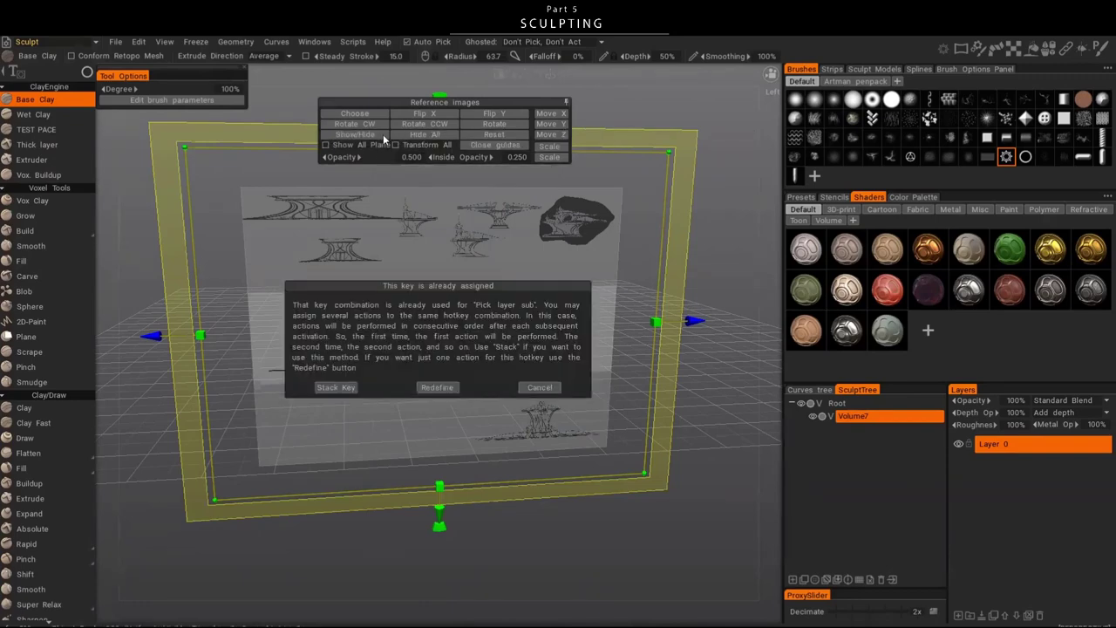
click(539, 387)
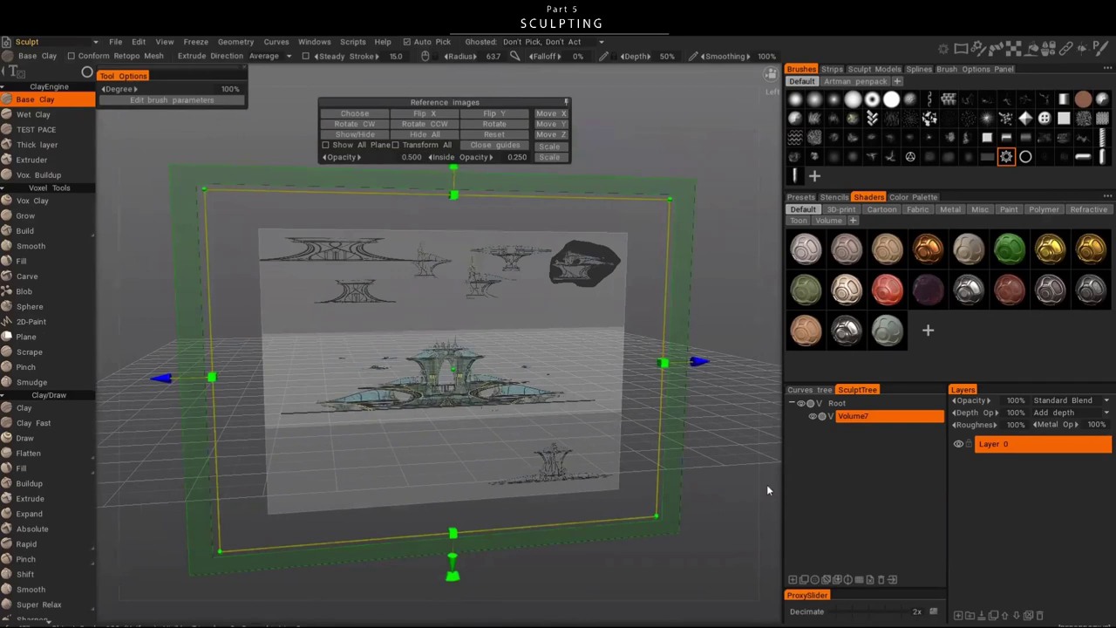
- Define a hotkey for the Show/Hide command and use it to hide the reference image and show it again
key(End)
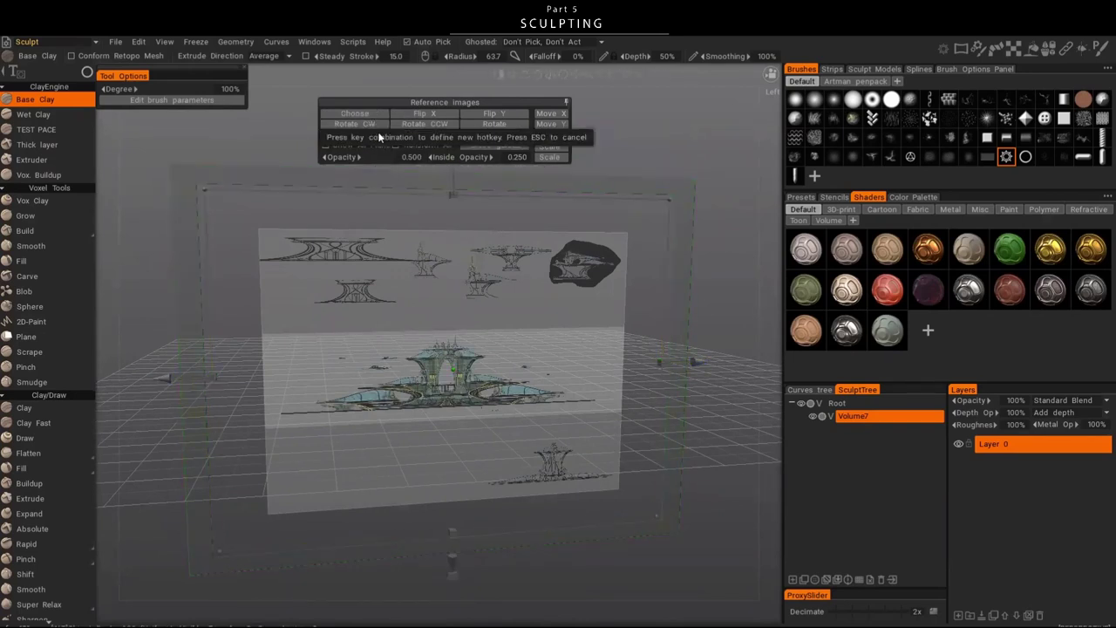
key(Escape)
key(End)
key(End)
key(End)
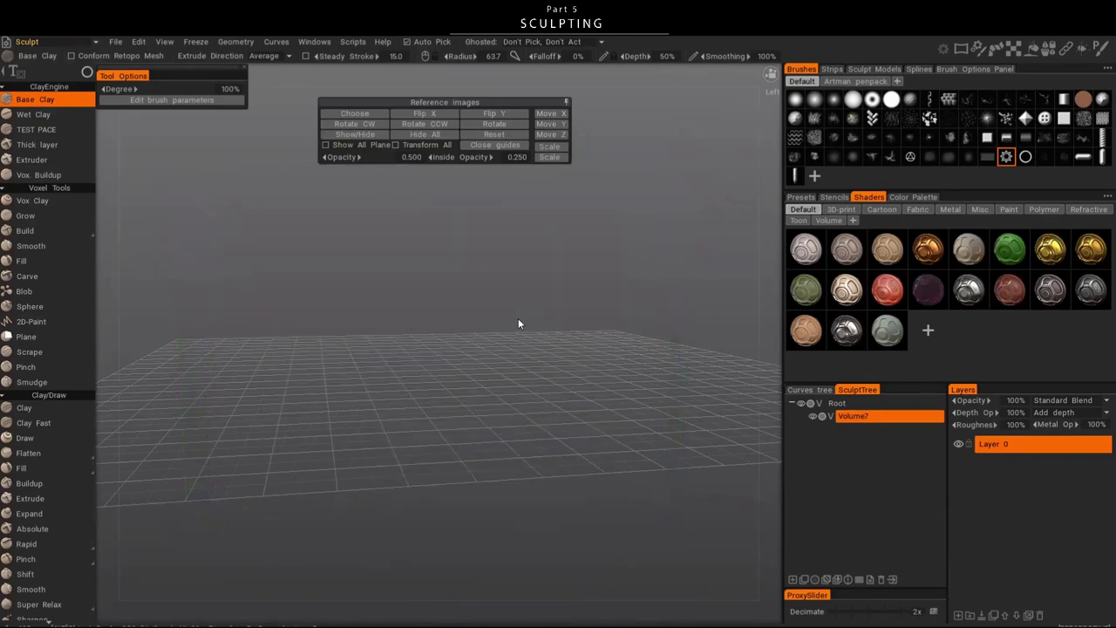
key(End)
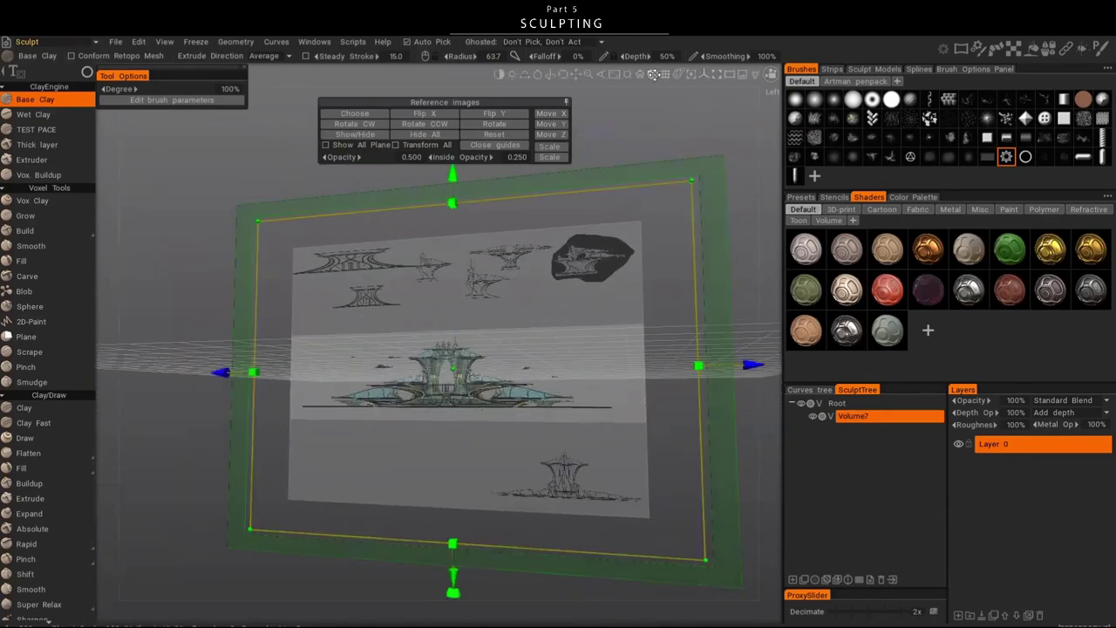
- Move the reference image upward along the vertical axis in the Right view and close its placement guides
drag(653, 74, 553, 251)
drag(461, 311, 533, 298)
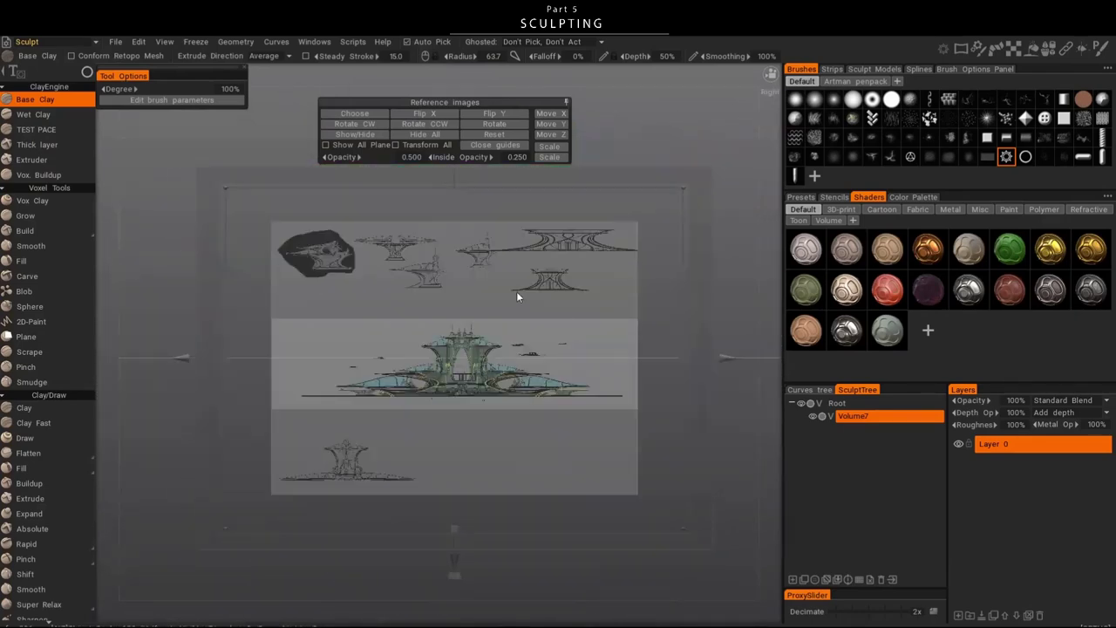
drag(516, 296, 484, 344)
scroll(567, 335, up, 2)
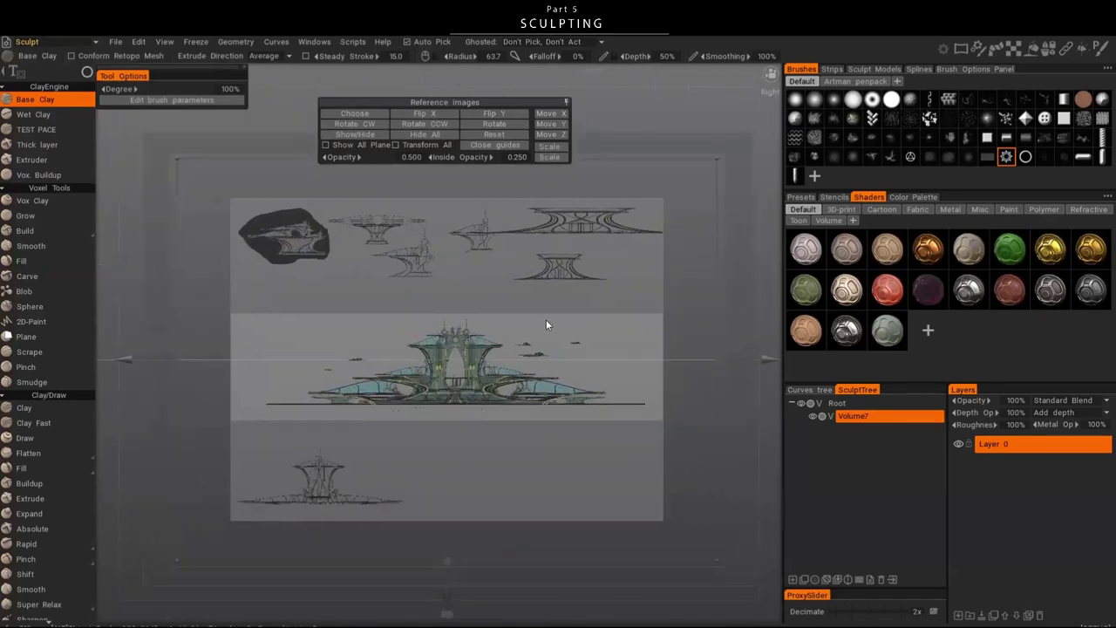
drag(446, 599, 446, 586)
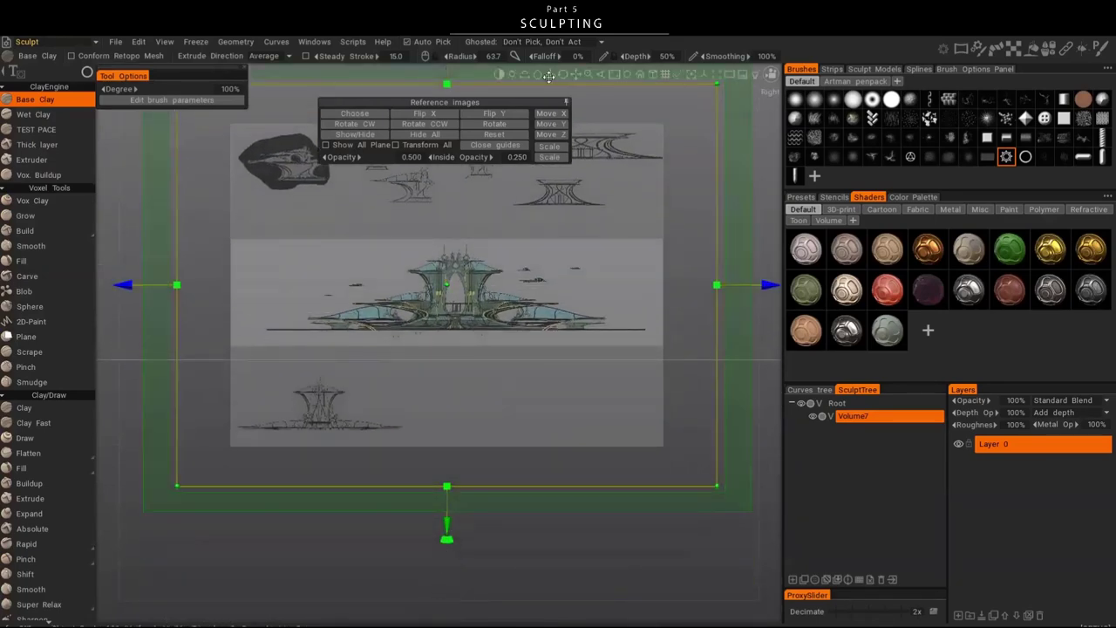
click(519, 147)
scroll(558, 185, up, 1)
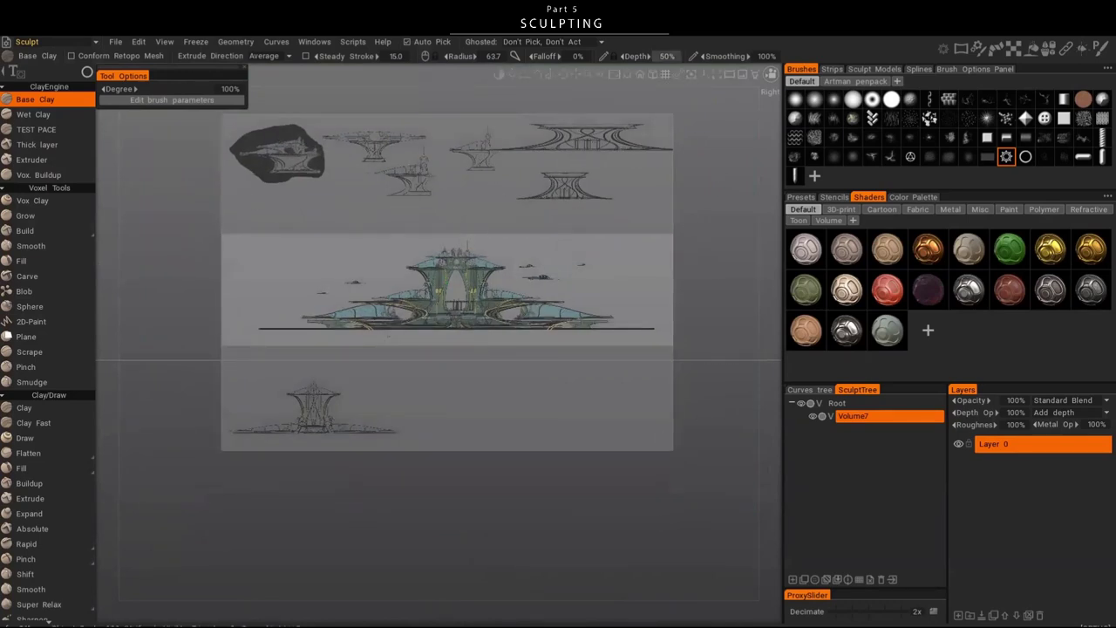
- Reopen the reference image placement editing and shift the Reference images panel slightly upward
mouse_move(660, 102)
click(743, 75)
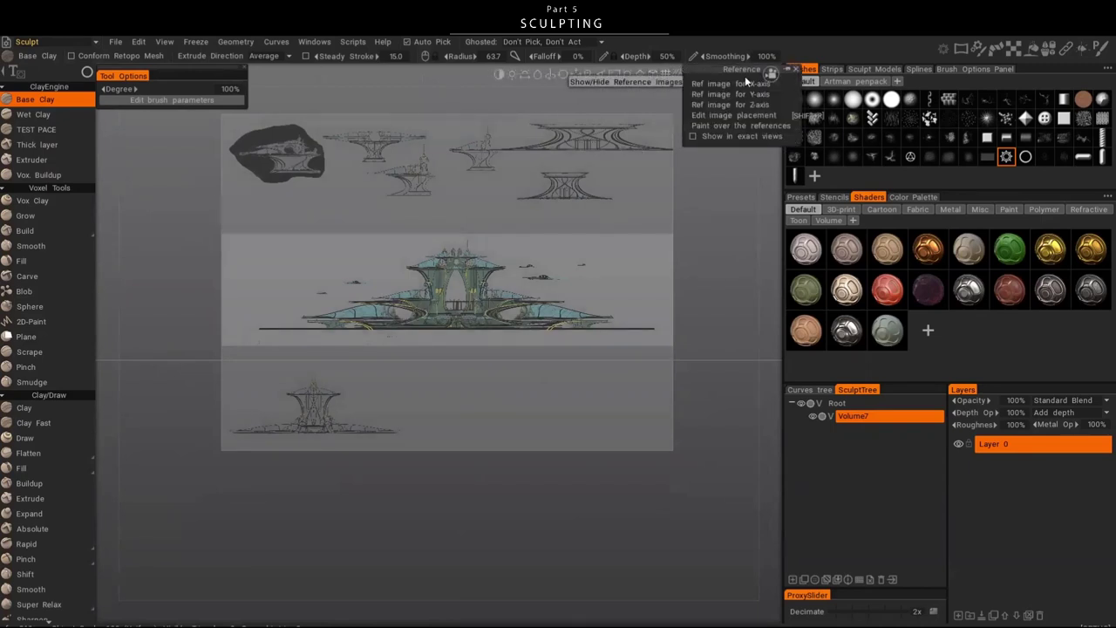
click(749, 115)
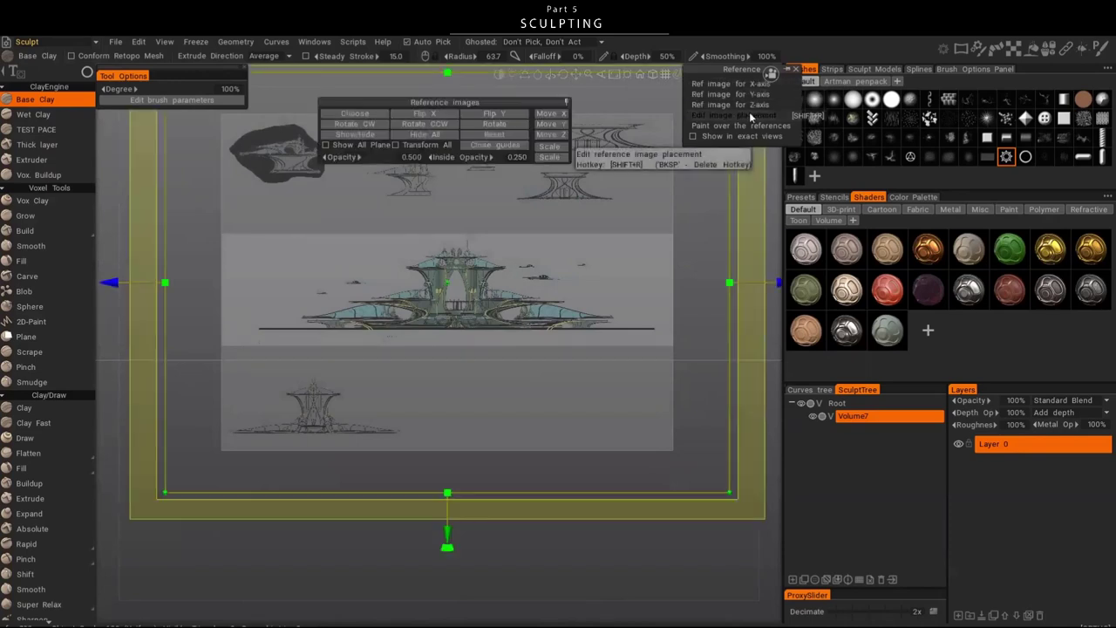
middle_drag(649, 265, 666, 290)
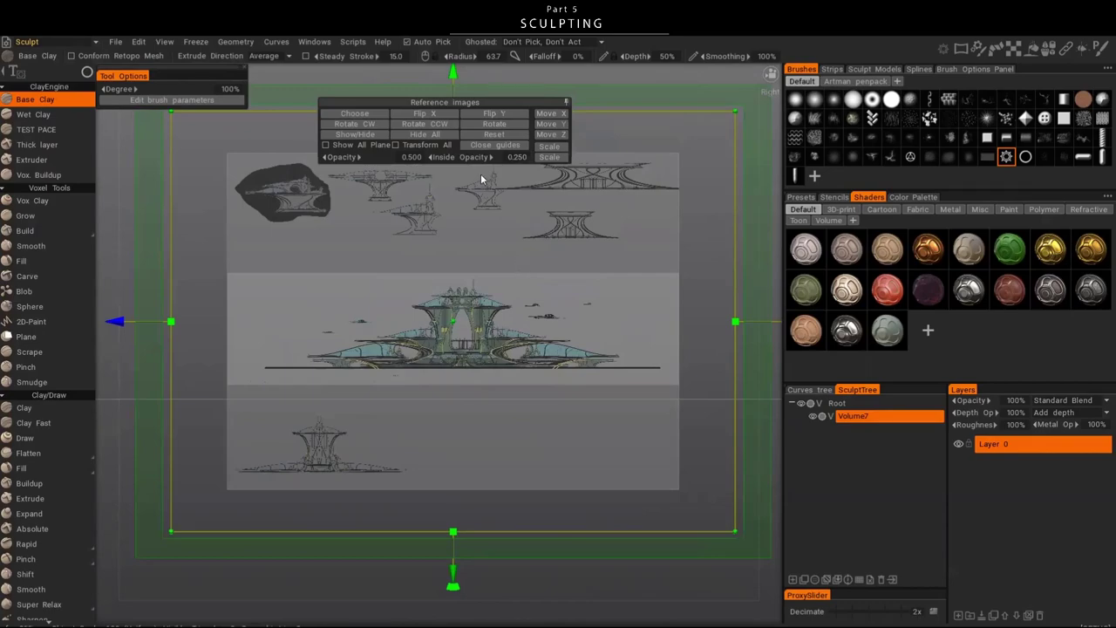
drag(504, 101, 506, 89)
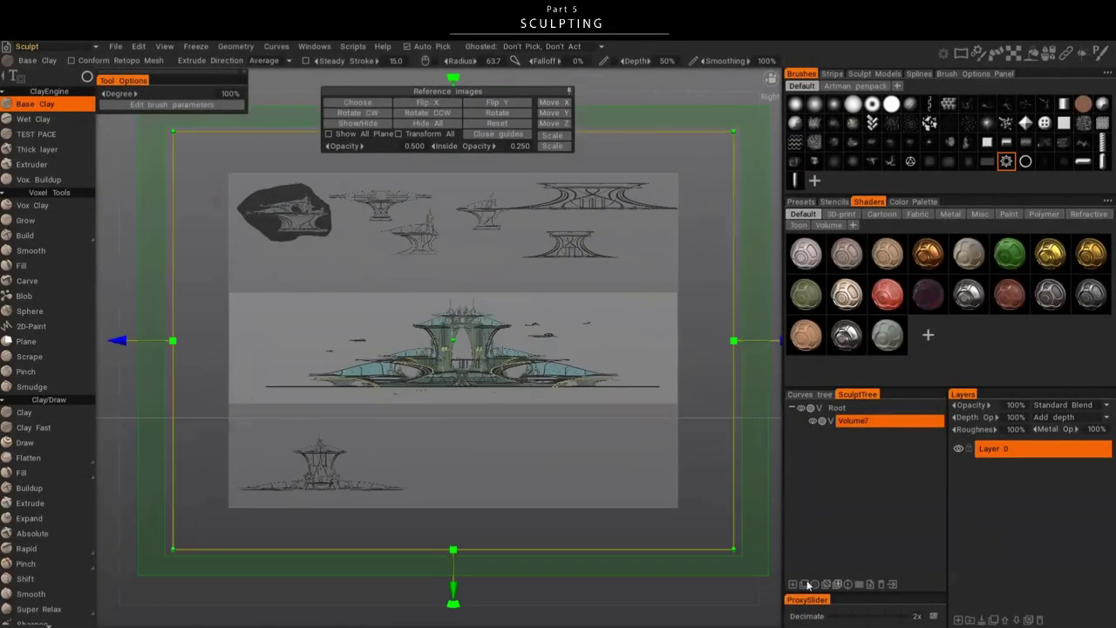
- Add a new sculpt volume and start an ellipsoid primitive in it
scroll(542, 332, up, 8)
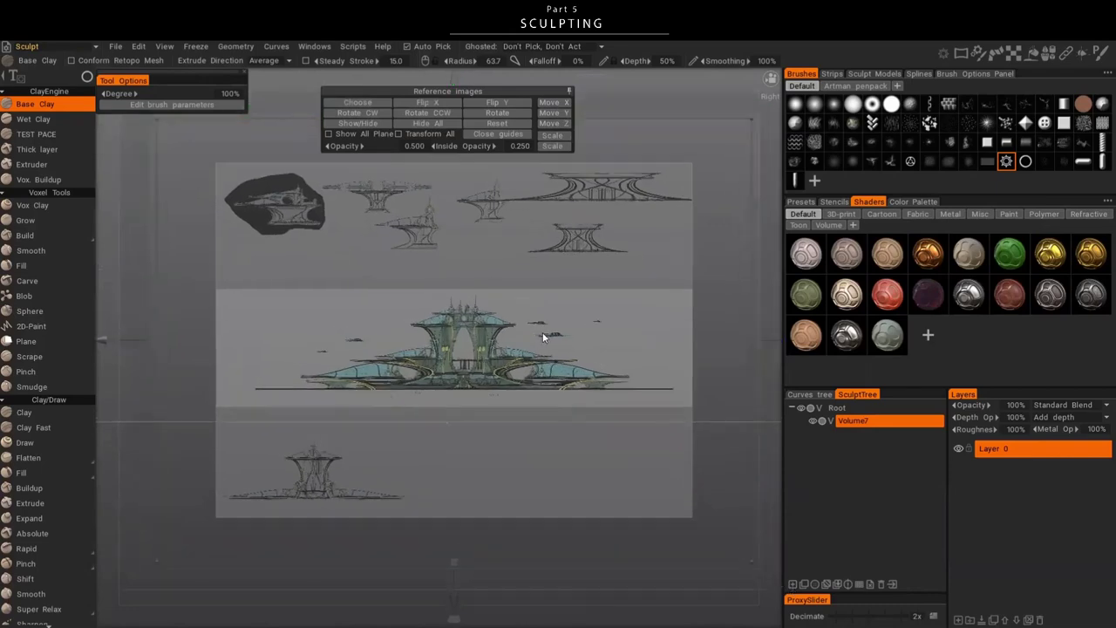
middle_drag(445, 327, 598, 319)
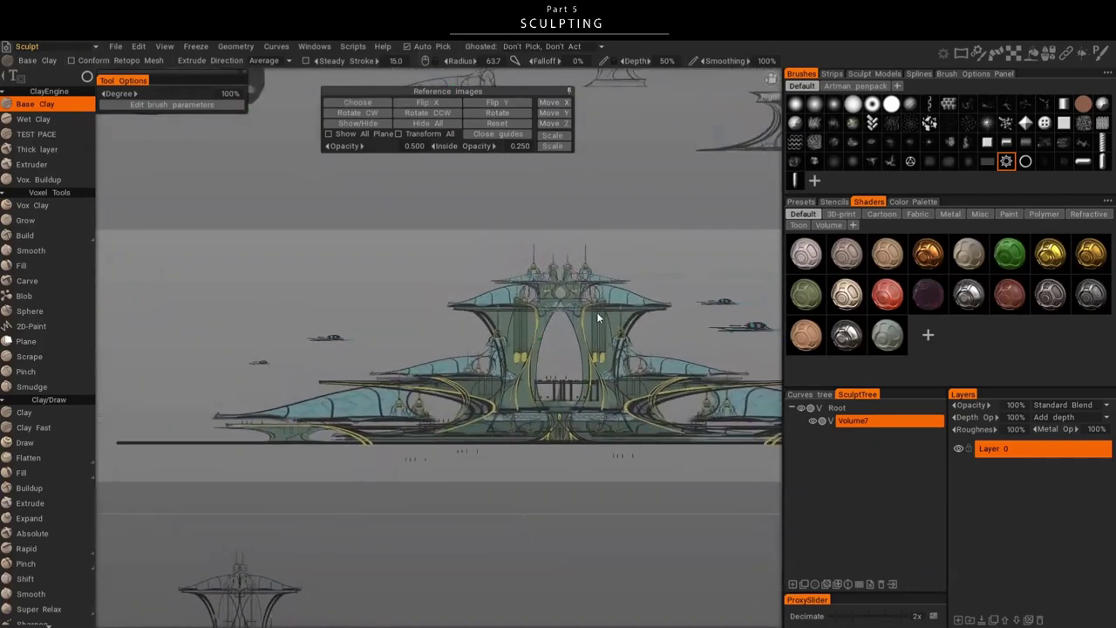
click(793, 585)
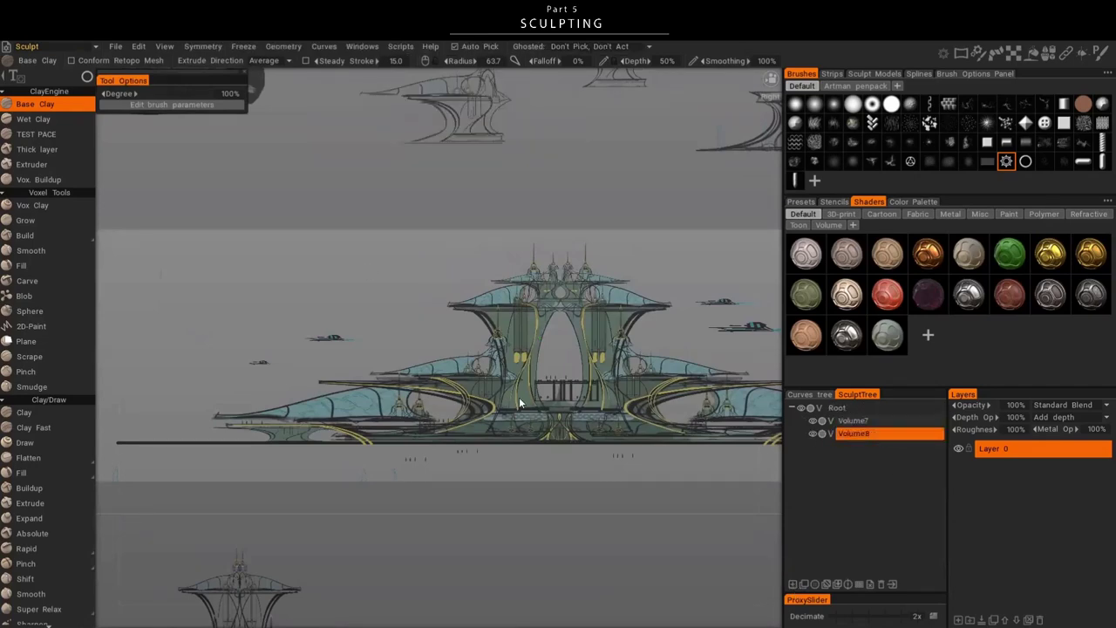
key(space)
click(321, 190)
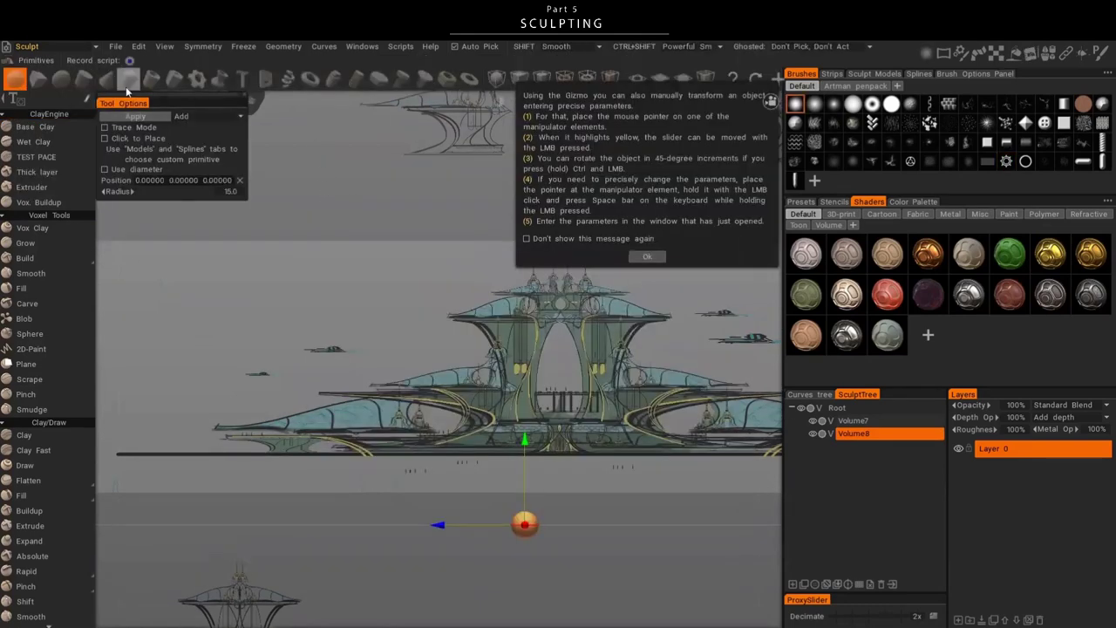
click(59, 80)
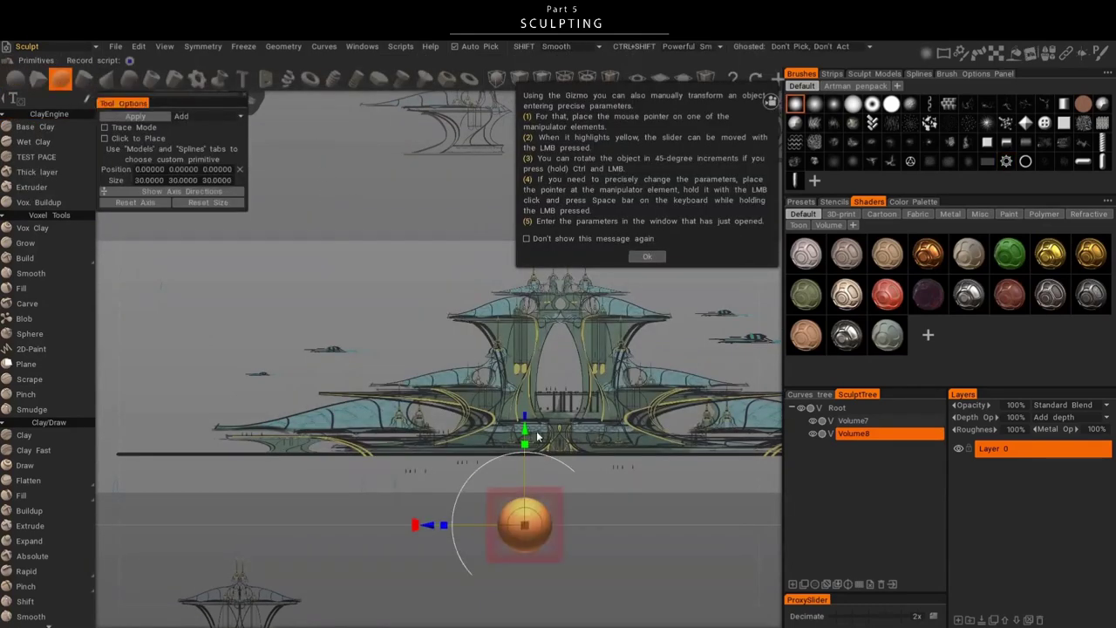
- Raise the ellipsoid primitive to the tower's upper roof, at a Y position of about 241.6
drag(523, 430, 516, 268)
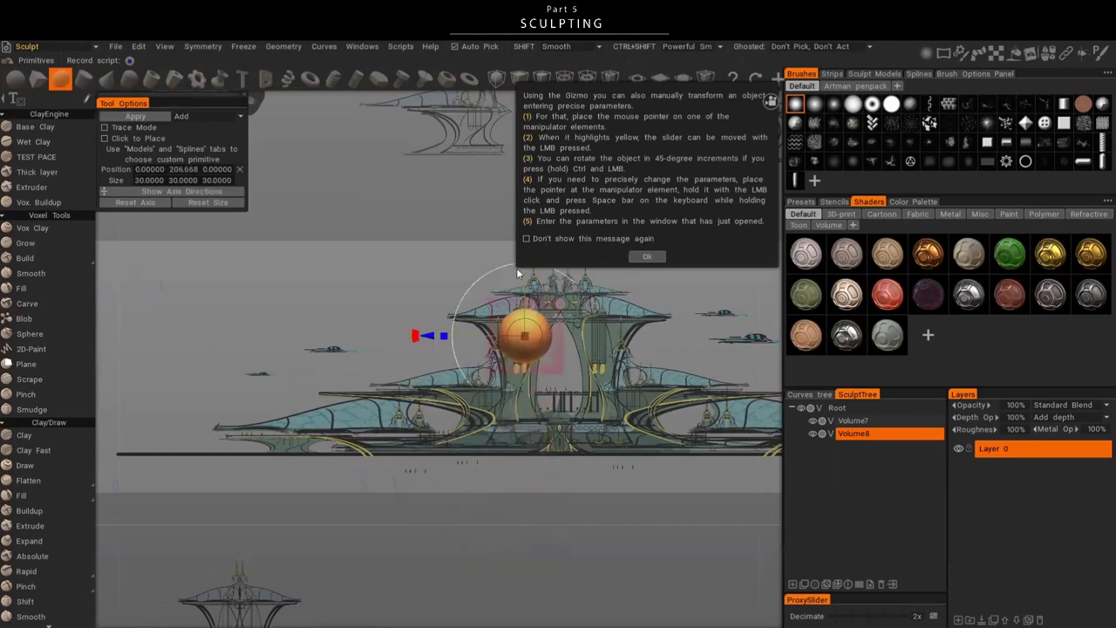
scroll(516, 331, up, 3)
scroll(483, 398, up, 2)
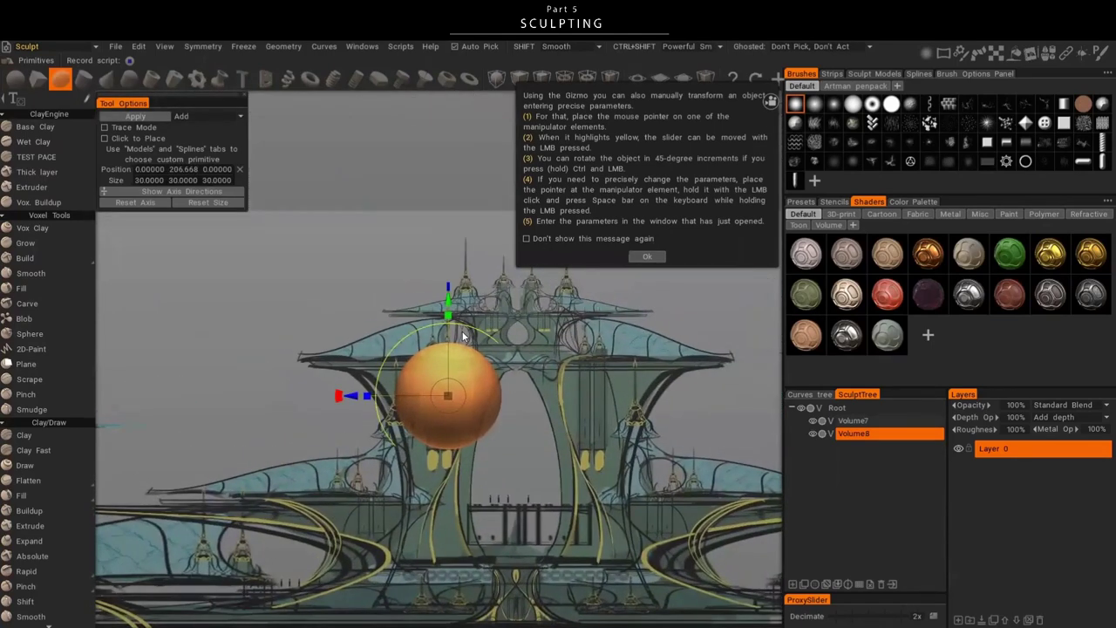
drag(448, 310, 469, 238)
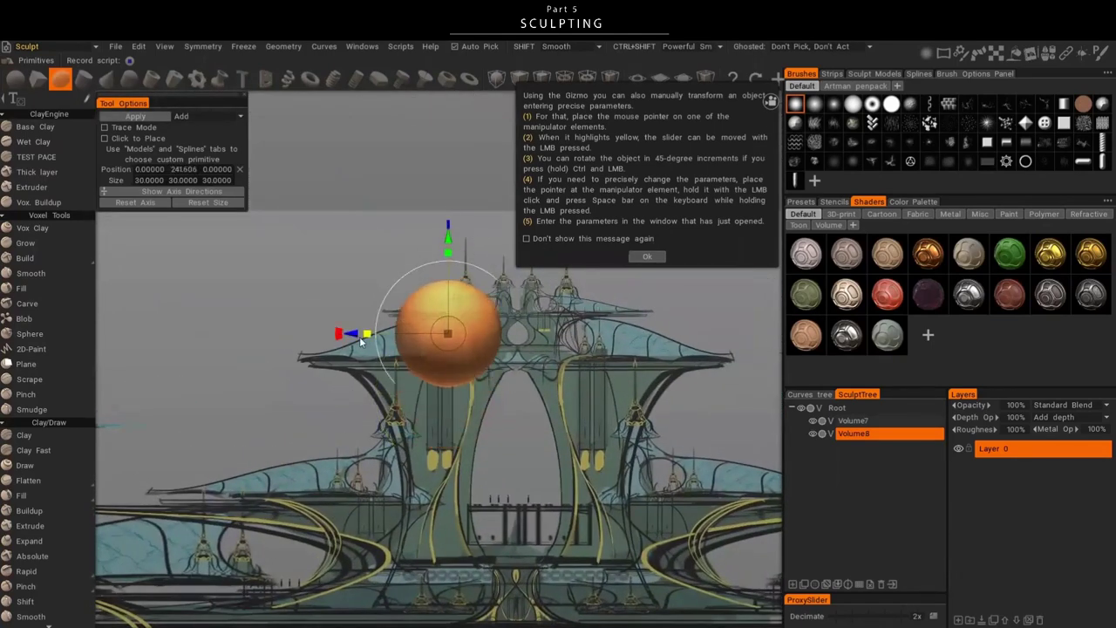
- Stretch the ellipsoid lengthwise over the sketch's left roof canopy, sizing it to about 26.1 × 26.1 × 50.1 at Y 238 and Z 29
drag(360, 337, 258, 323)
drag(415, 243, 415, 250)
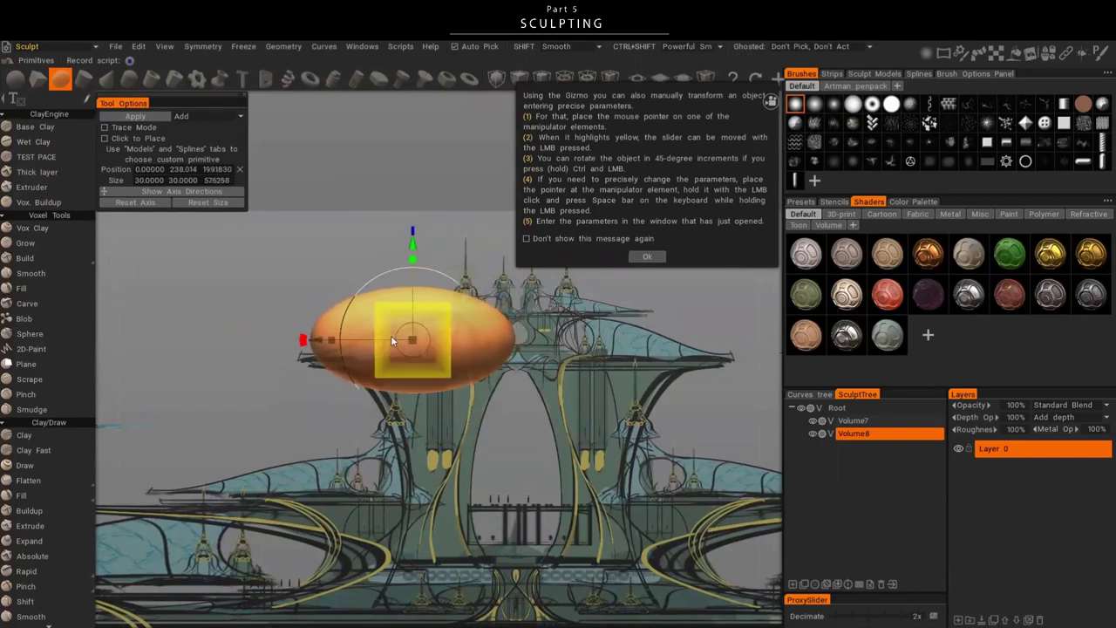
drag(409, 341, 403, 344)
mouse_move(335, 347)
mouse_down()
mouse_move(304, 343)
mouse_move(352, 337)
mouse_up()
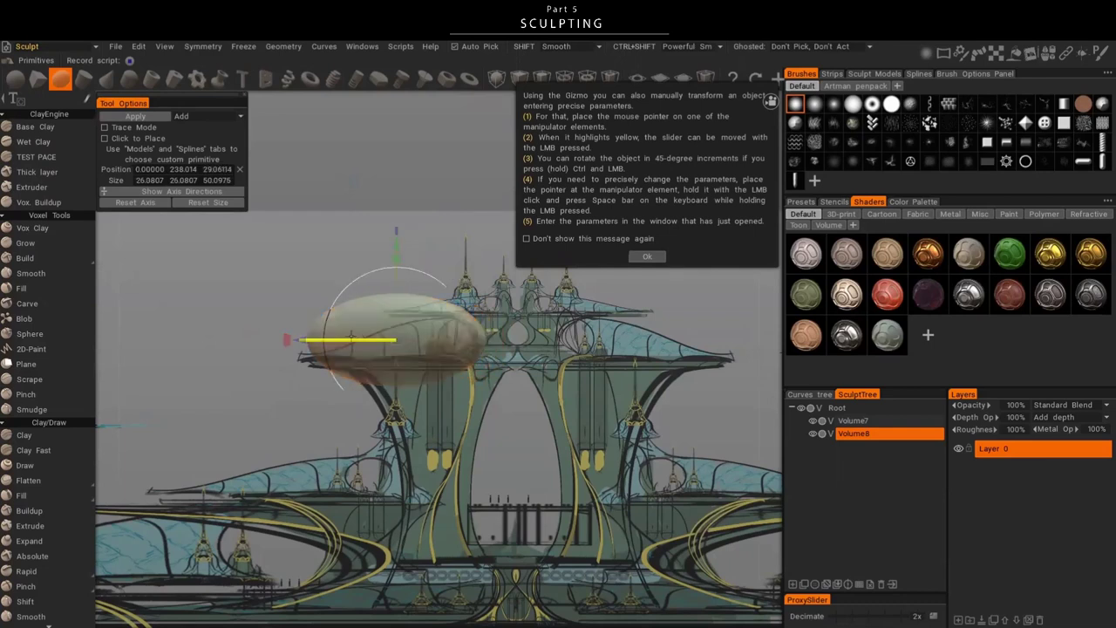
- Dismiss the gizmo tip and set the reference image's Opacity to 0.515 and Inside Opacity to 0.215
click(645, 256)
drag(571, 261, 476, 375)
drag(541, 257, 583, 256)
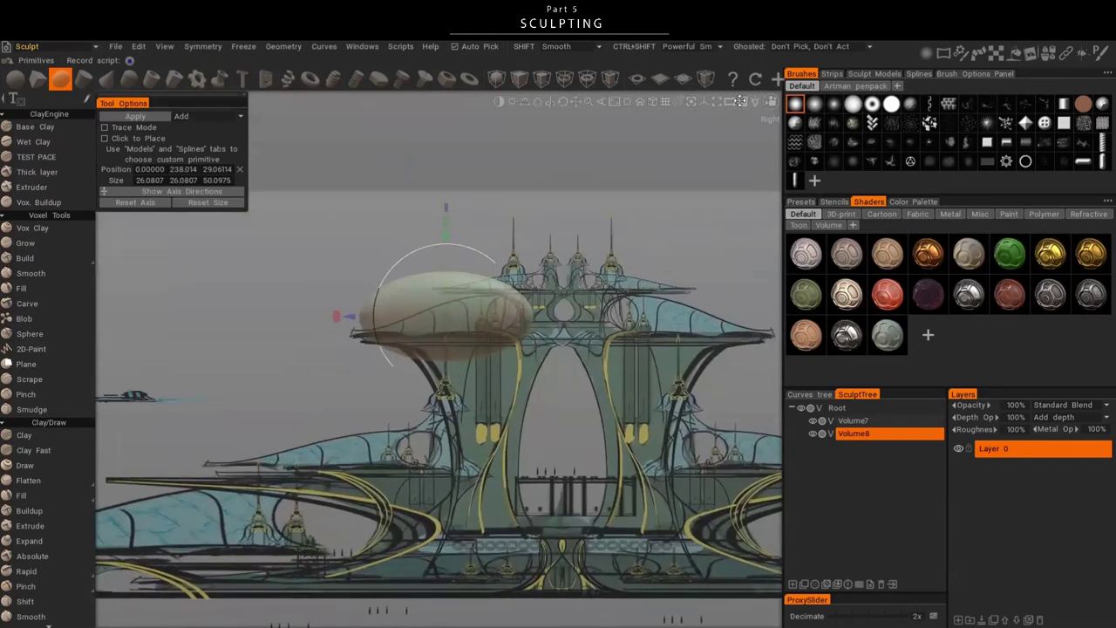
click(742, 101)
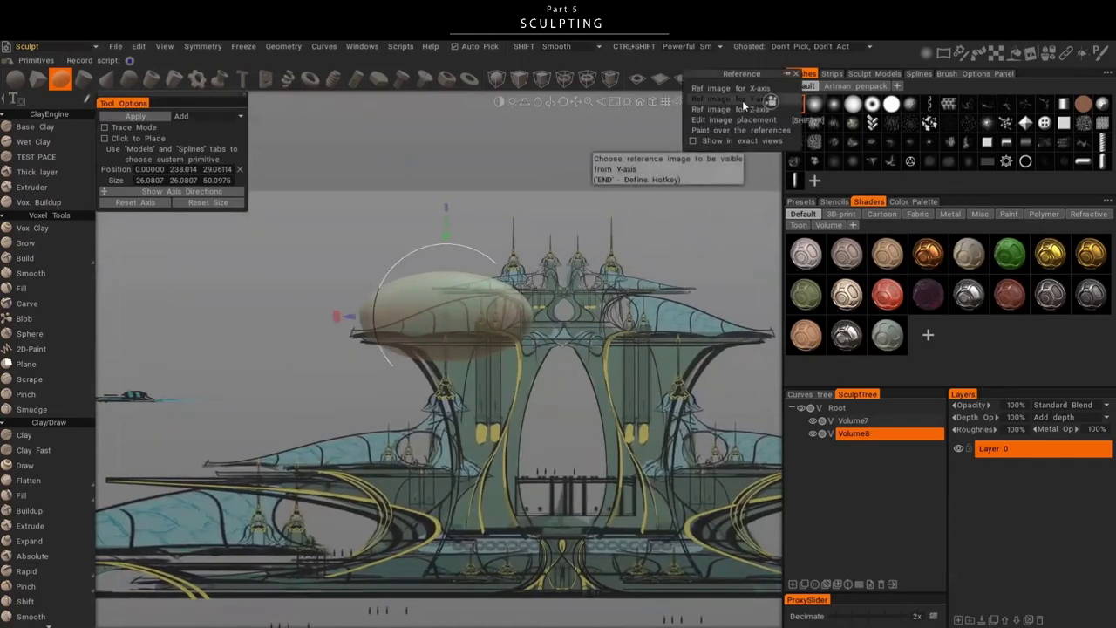
click(751, 121)
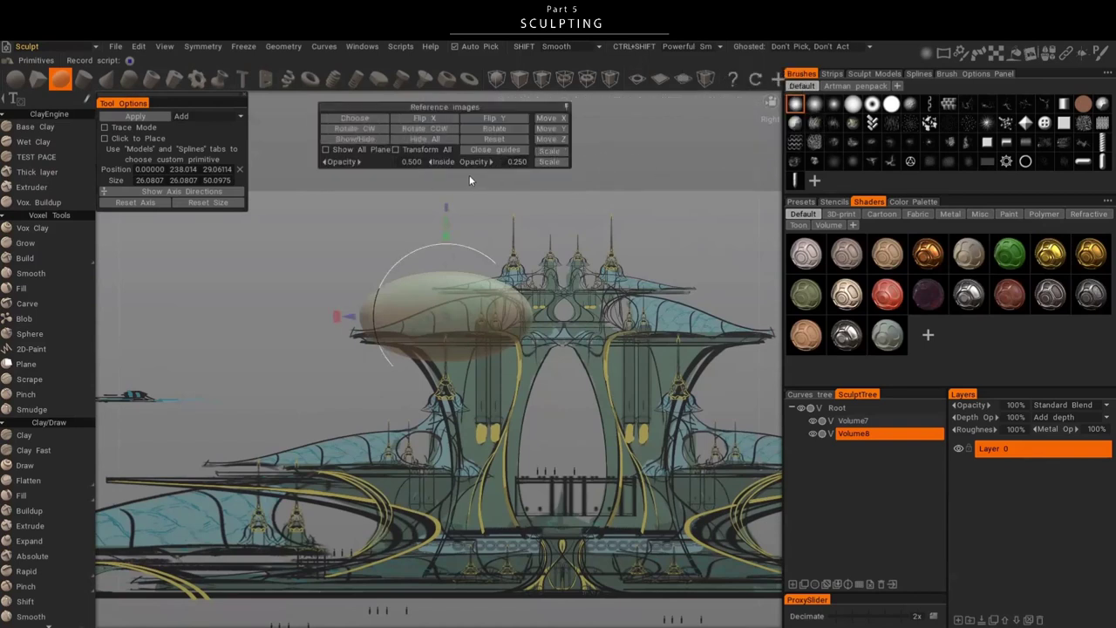
mouse_move(353, 162)
mouse_down()
mouse_move(442, 166)
mouse_move(370, 175)
mouse_move(410, 173)
mouse_move(371, 185)
mouse_move(402, 178)
mouse_up()
drag(478, 161, 452, 197)
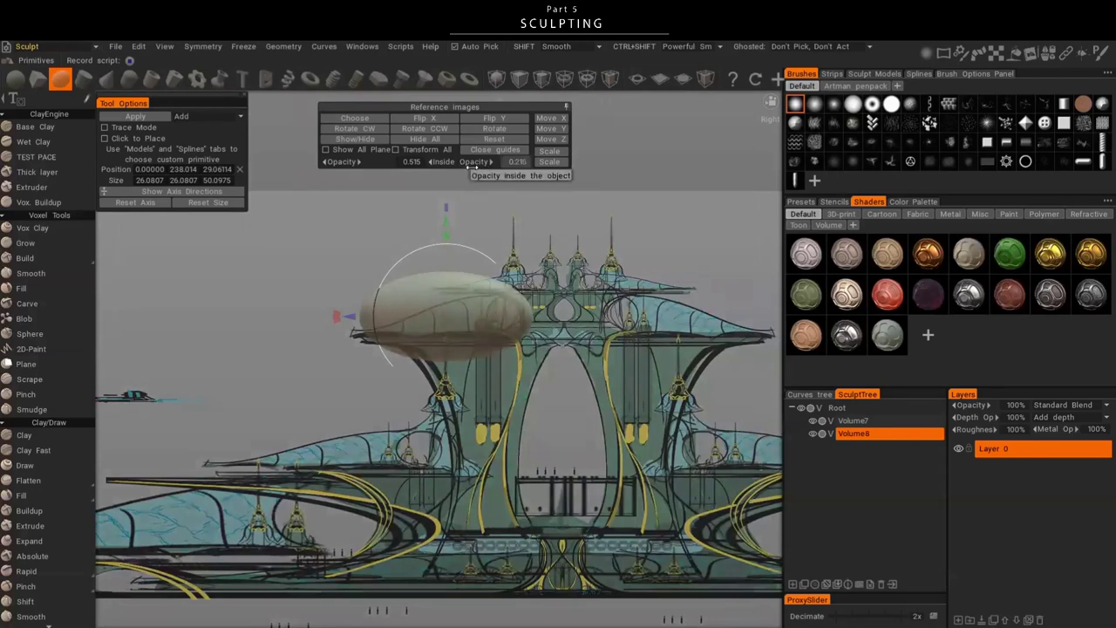
- Apply the ellipsoid primitive to the sculpt and make Volume8 the active volume
scroll(473, 226, up, 2)
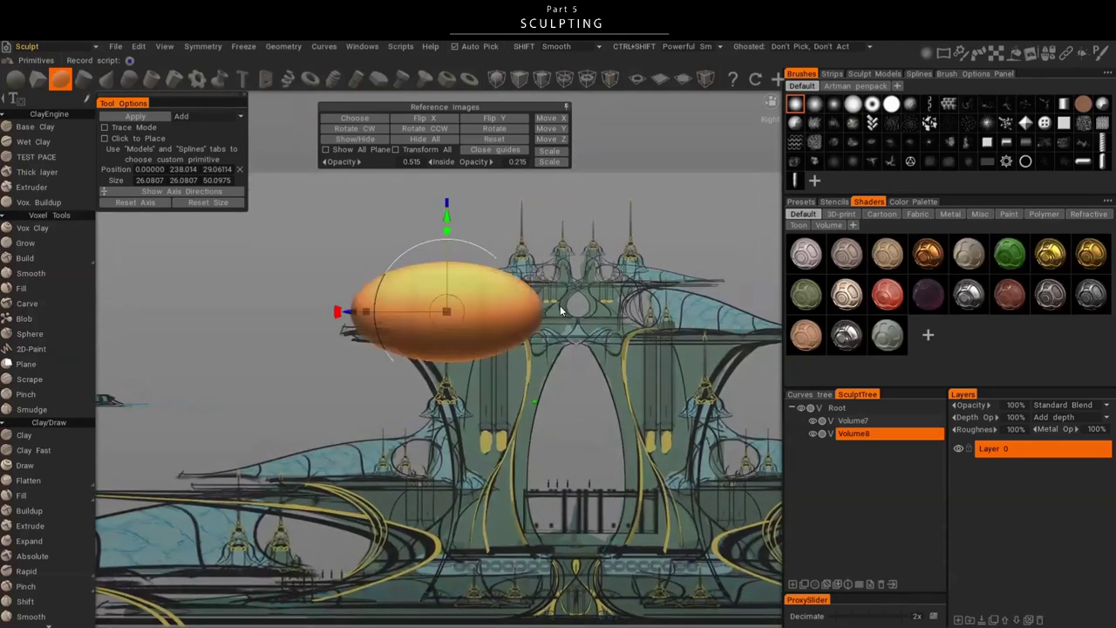
key(Return)
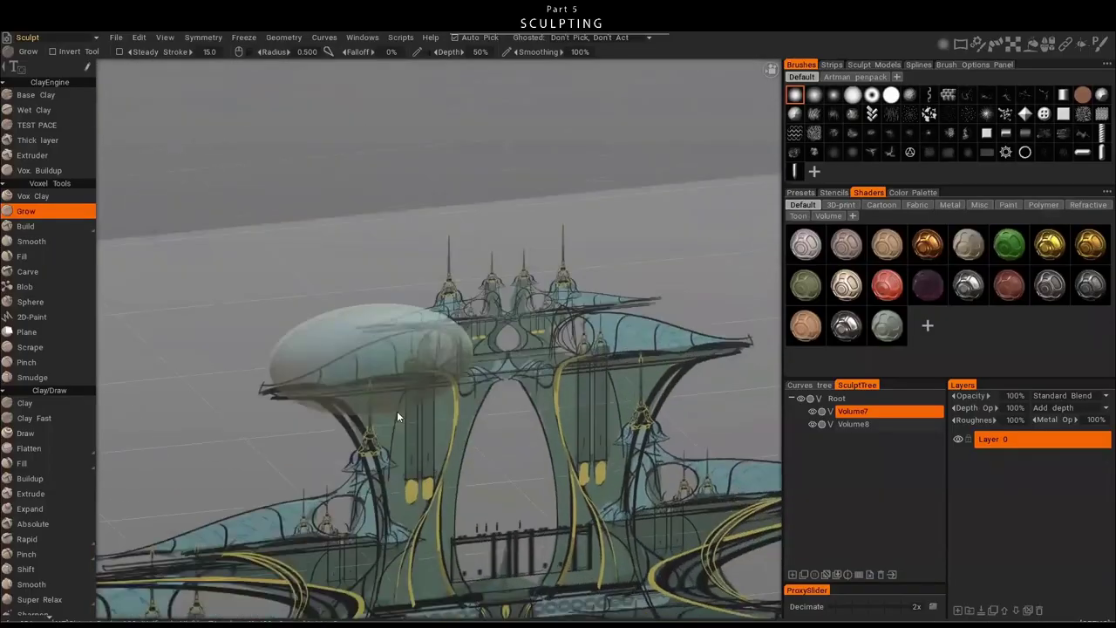
click(853, 424)
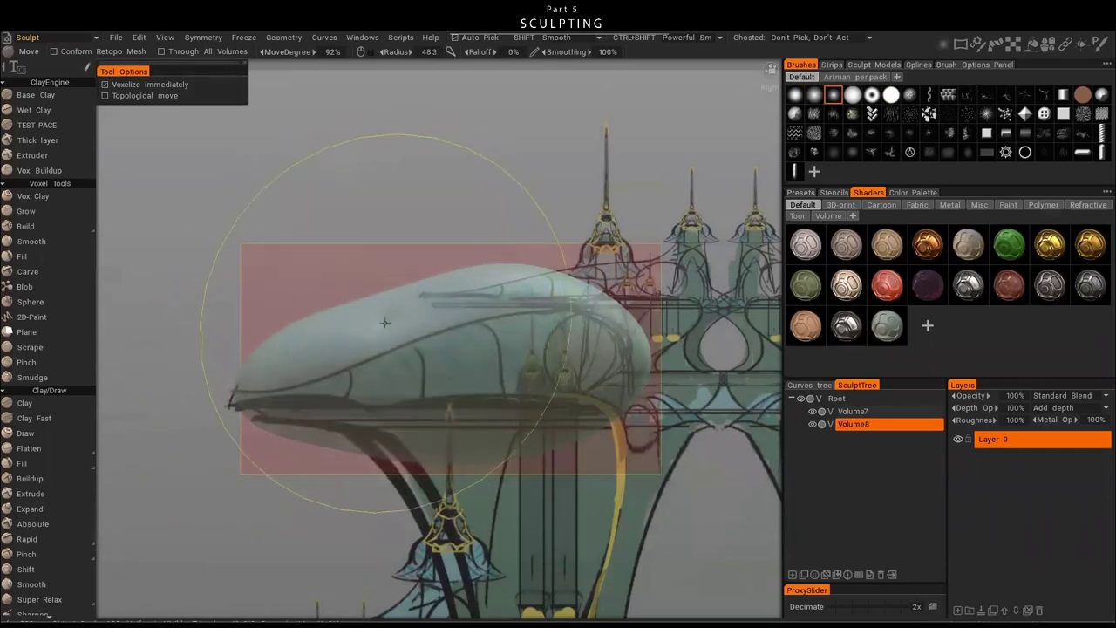
- Reshape the ellipsoid with the Move brush to follow the sketched roof outline, and resample it to a poly count of 262 353
mouse_move(394, 286)
mouse_down()
mouse_move(459, 259)
mouse_move(368, 313)
mouse_up()
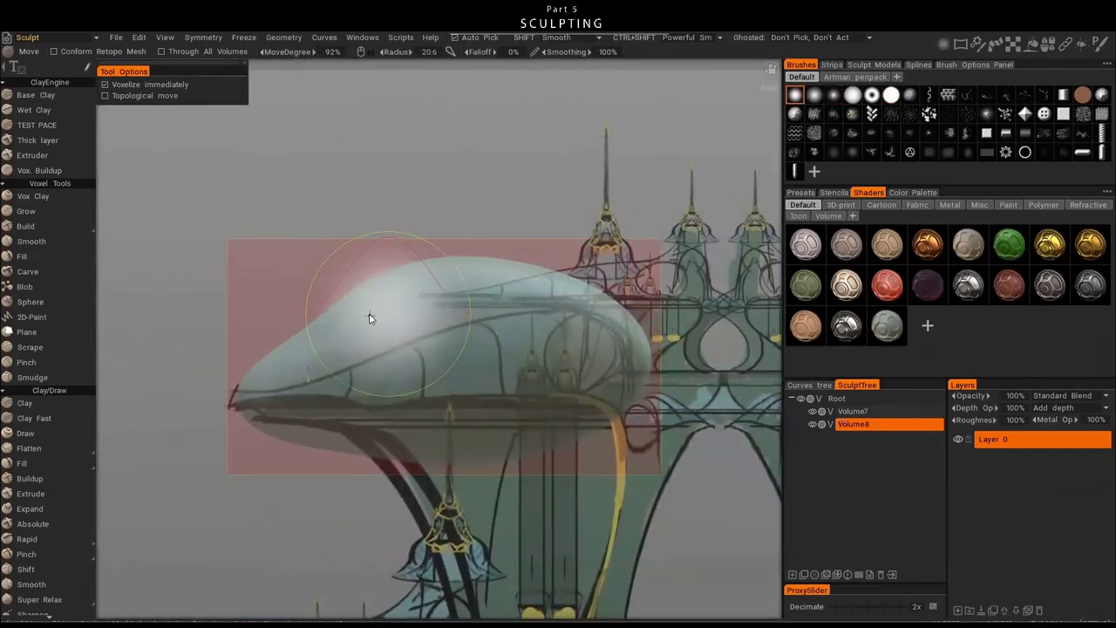
mouse_move(369, 313)
right_down()
mouse_move(299, 311)
mouse_move(340, 324)
mouse_move(250, 400)
right_up()
mouse_move(250, 399)
mouse_down()
mouse_move(436, 294)
mouse_move(448, 319)
mouse_move(286, 398)
mouse_up()
key(ctrl+r)
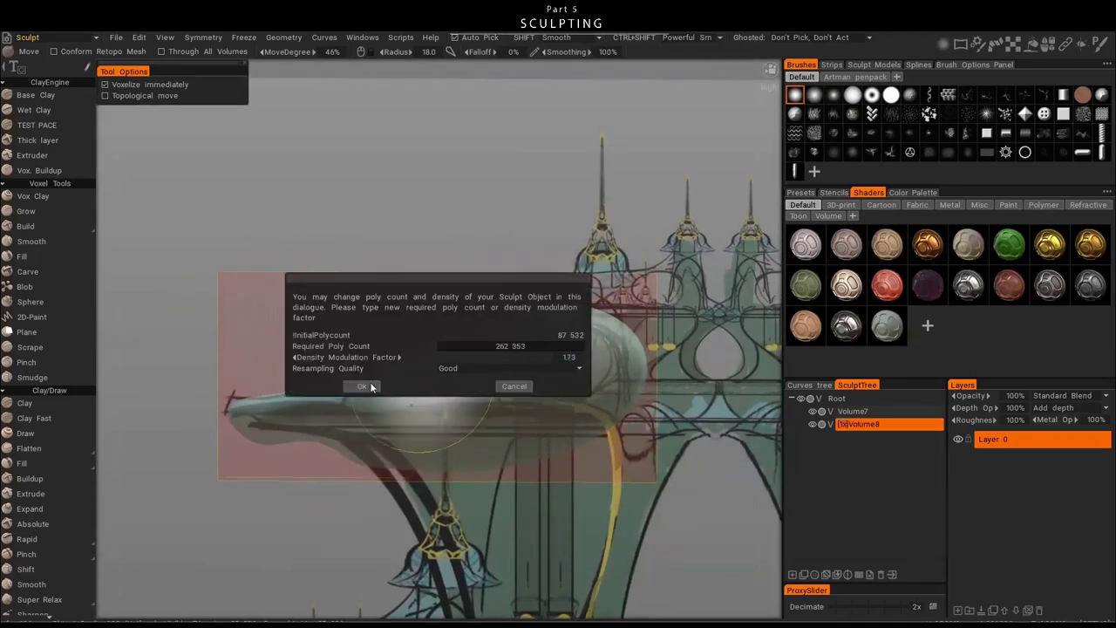
click(361, 386)
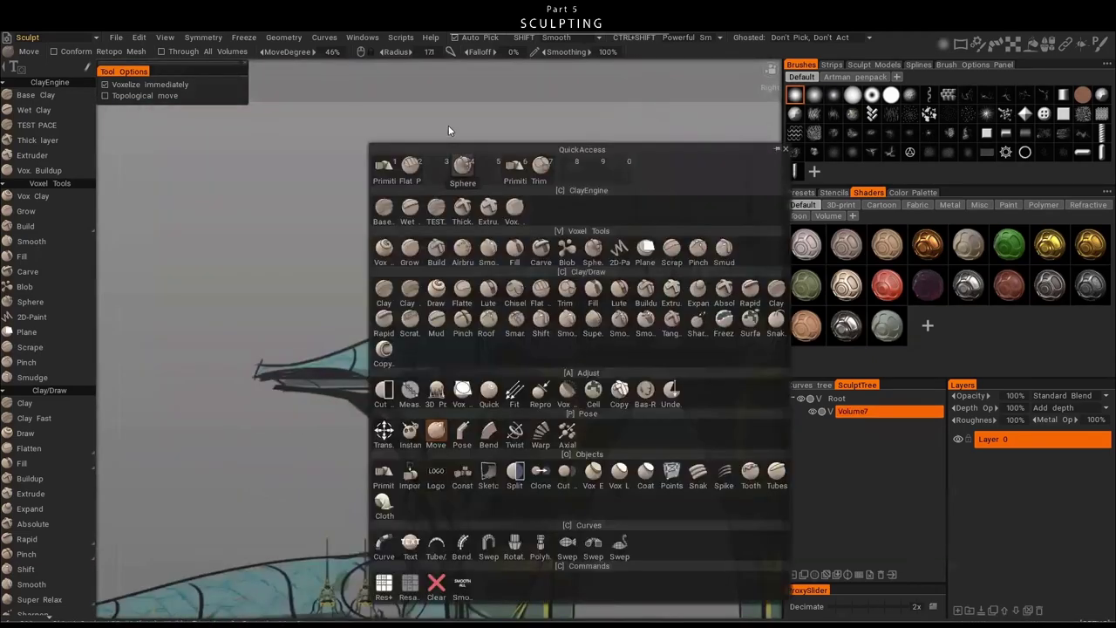
- Stretch a sphere primitive in Volume7 over the left roof canopy and slice it along the sketched roof outline with Cut Off and Split
click(386, 174)
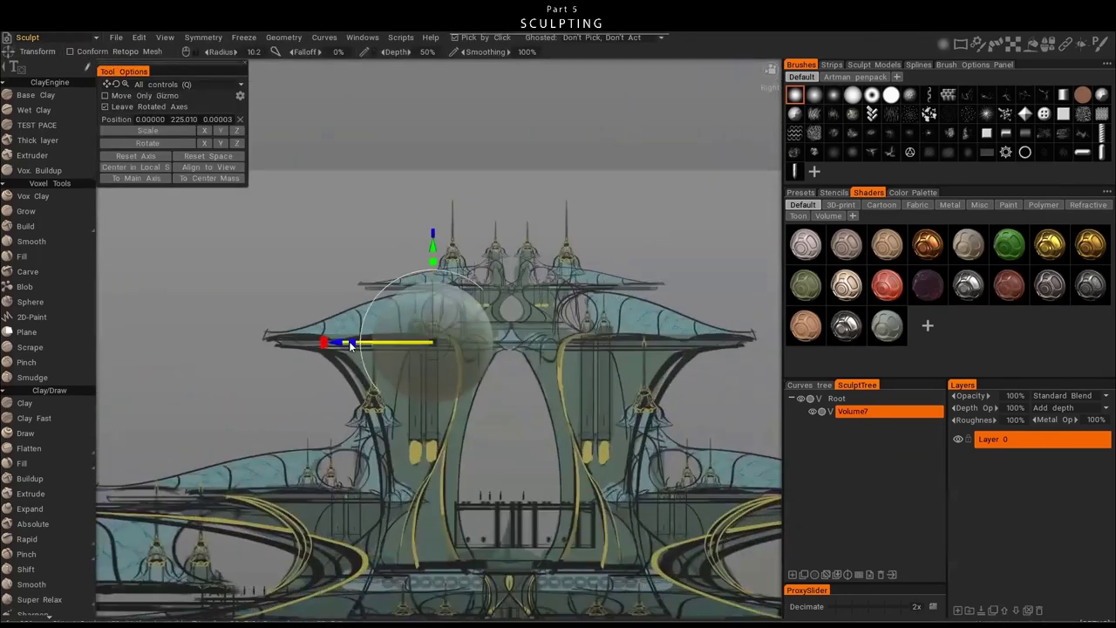
drag(349, 341, 268, 344)
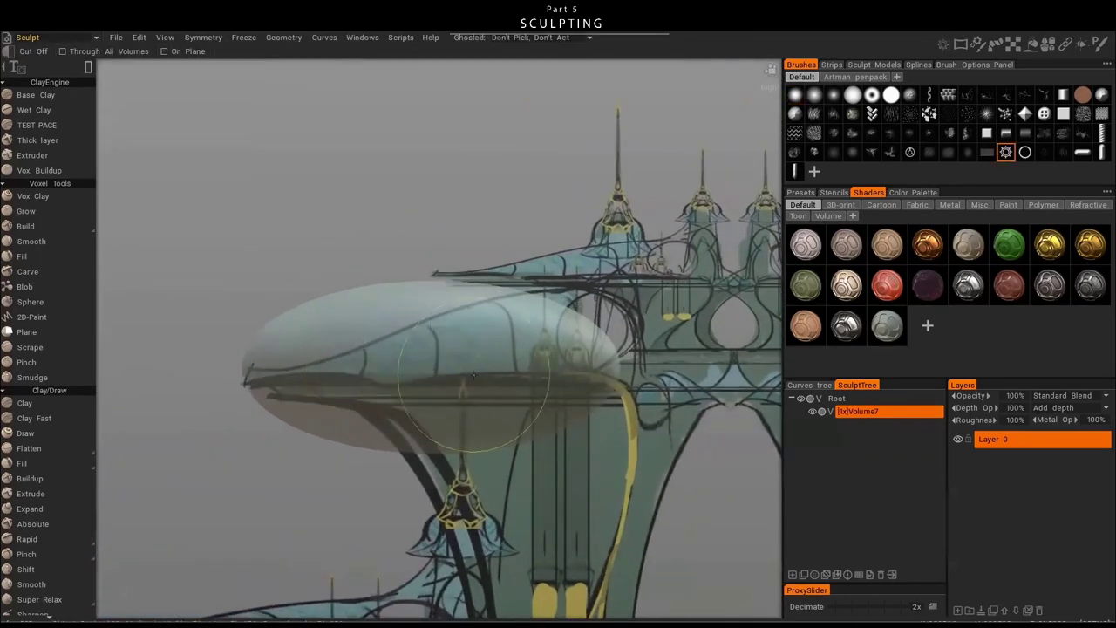
key(space)
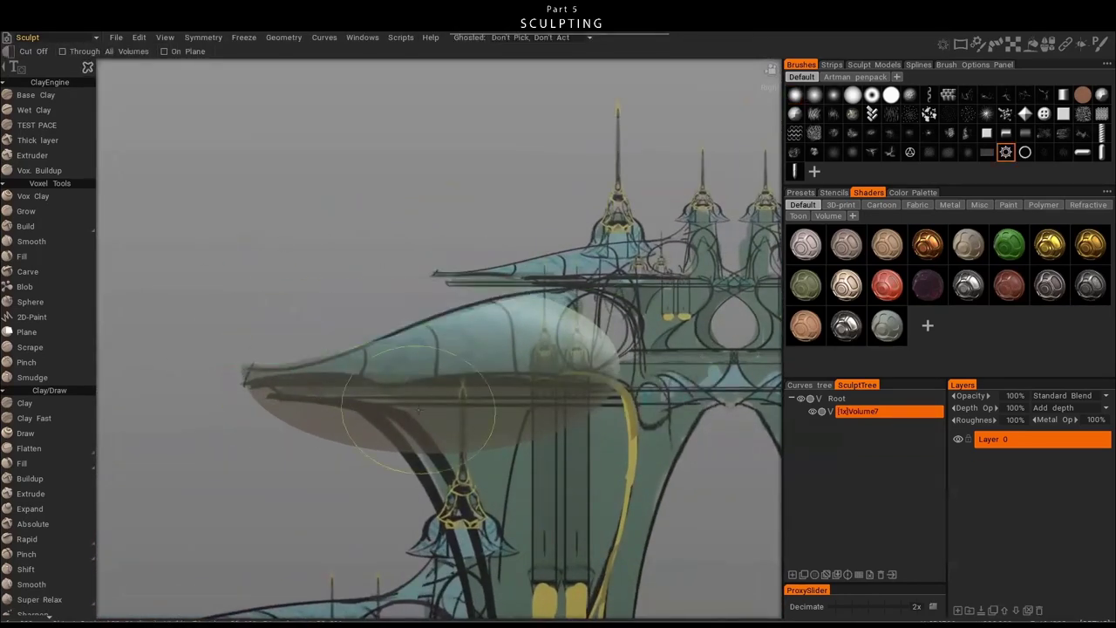
key(space)
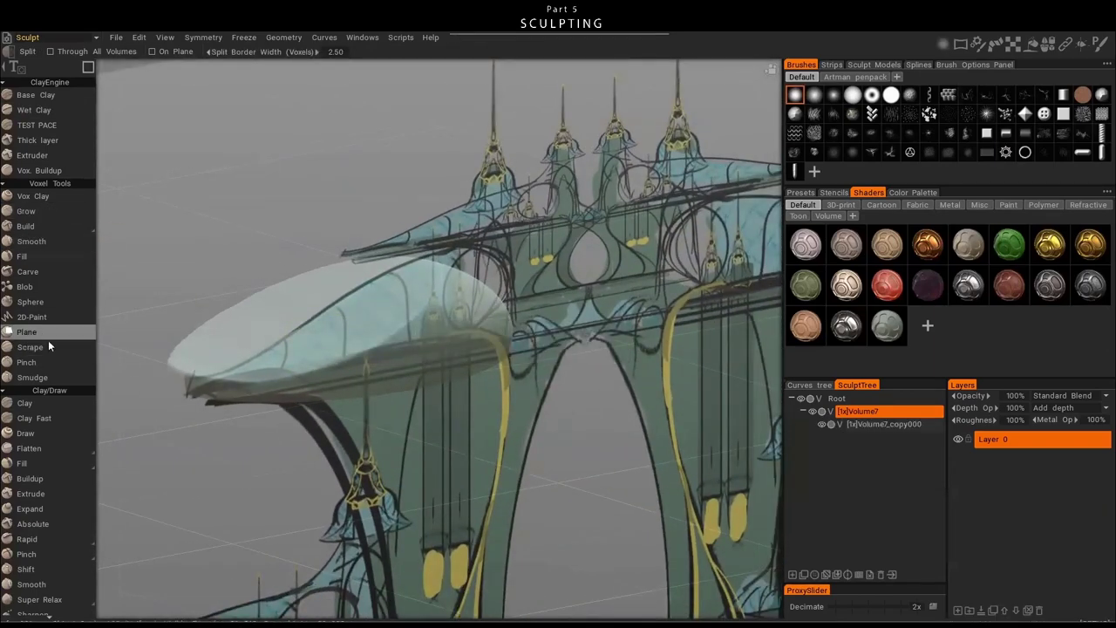
- Define a tool hotkey, redefining the key combination already used for Split
key(End)
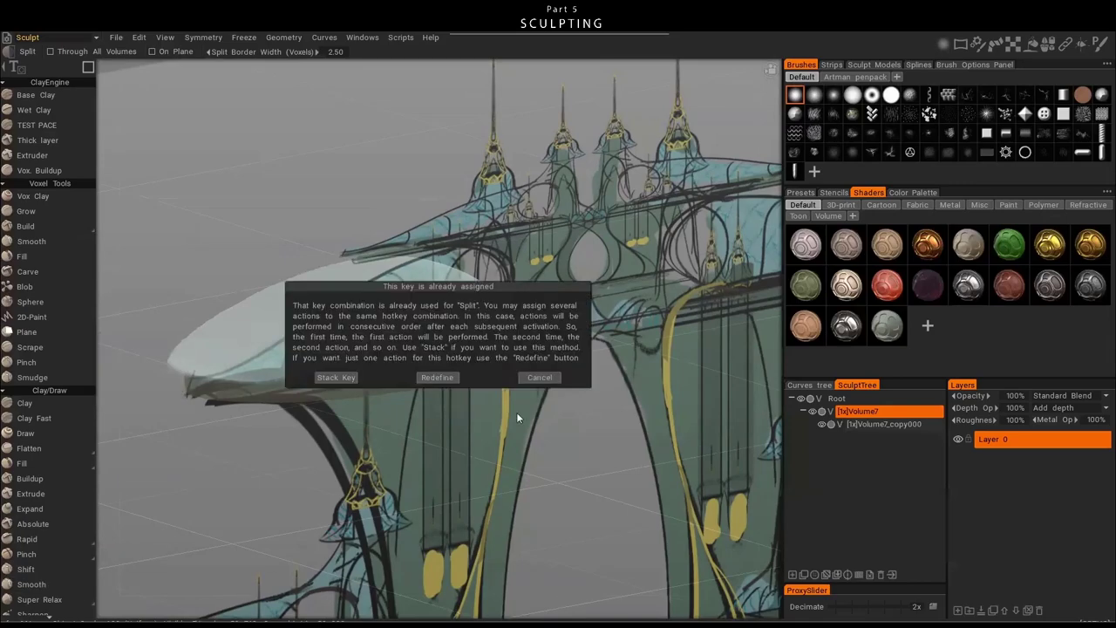
click(445, 379)
key(End)
- Delete the split-off volume Volume7_copy000 from the sculpt tree
middle_drag(449, 379, 366, 437)
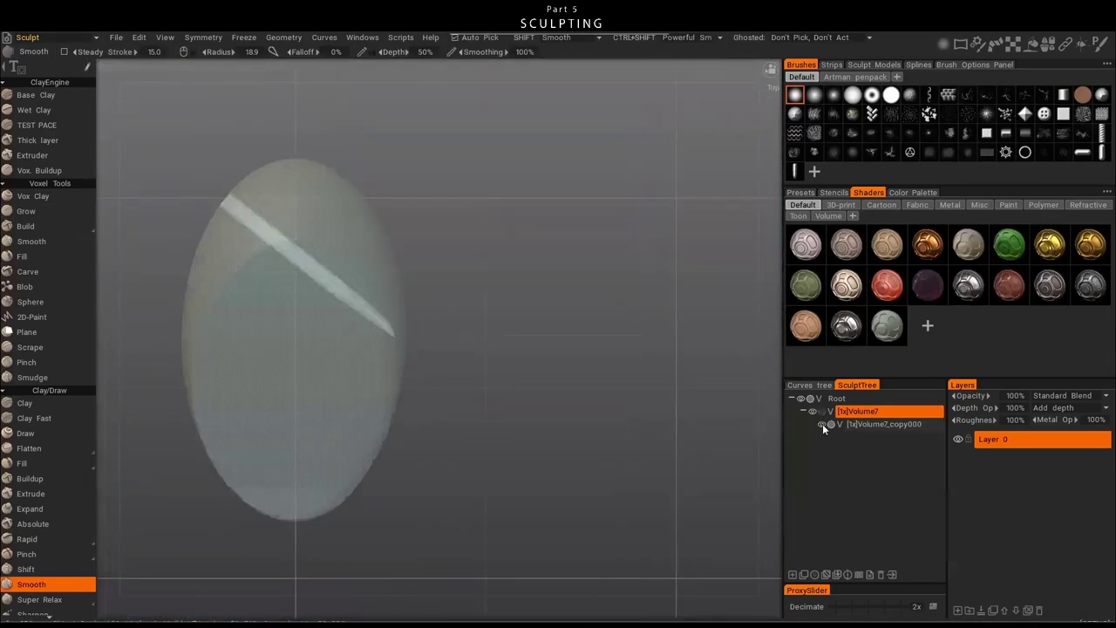
click(879, 573)
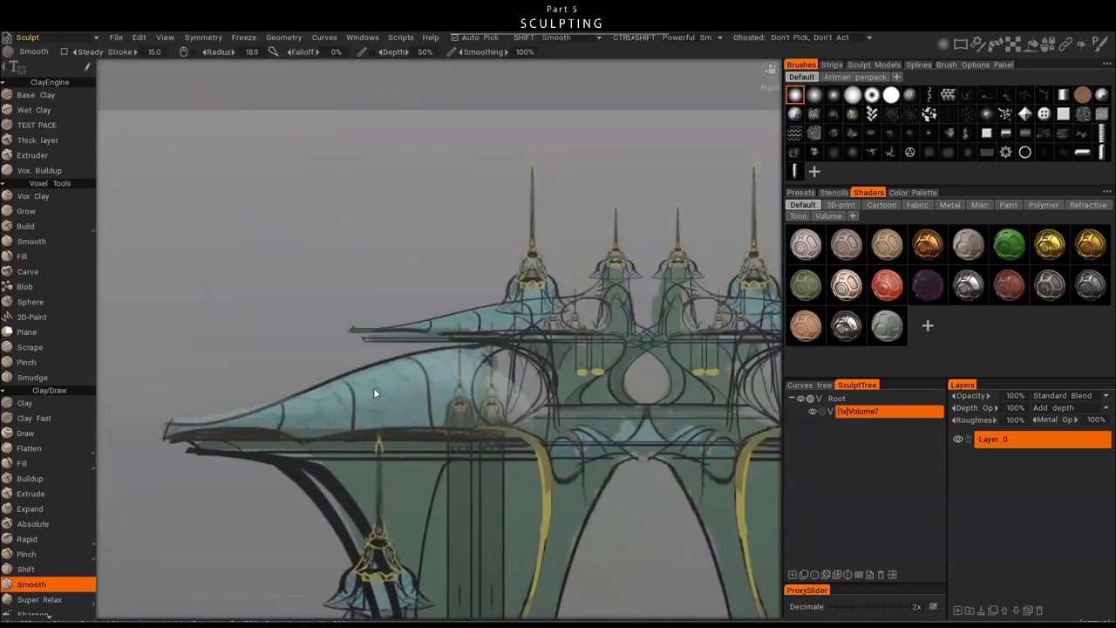
- Reshape the Volume7 roof canopy with the Move brush until its side silhouette follows the sketched roof outline
middle_drag(373, 387, 599, 400)
scroll(371, 385, up, 3)
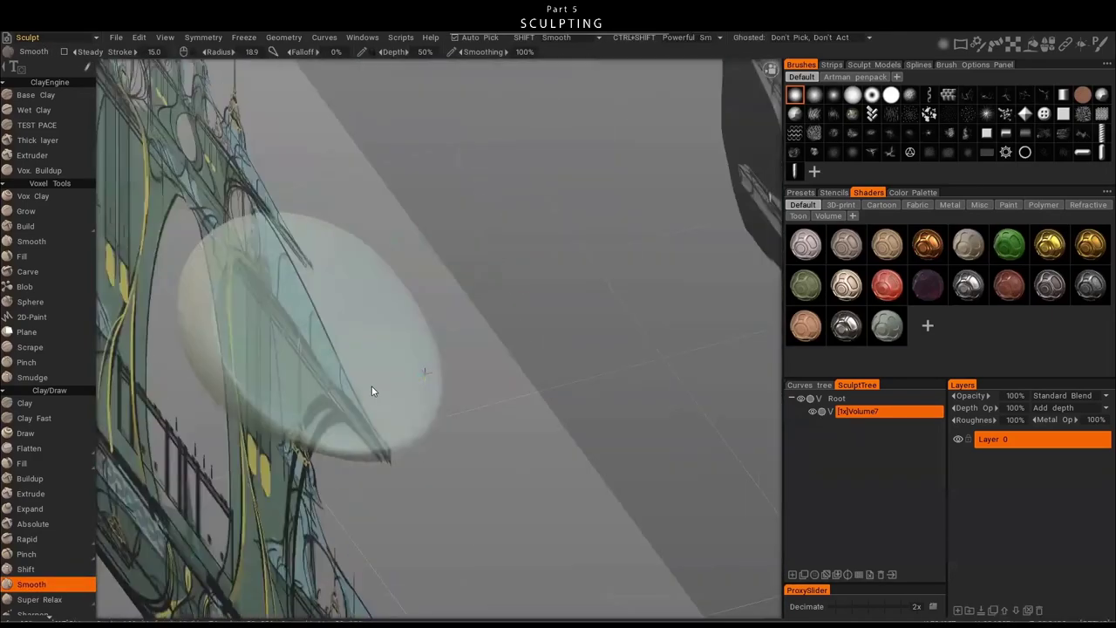
middle_drag(372, 391, 249, 279)
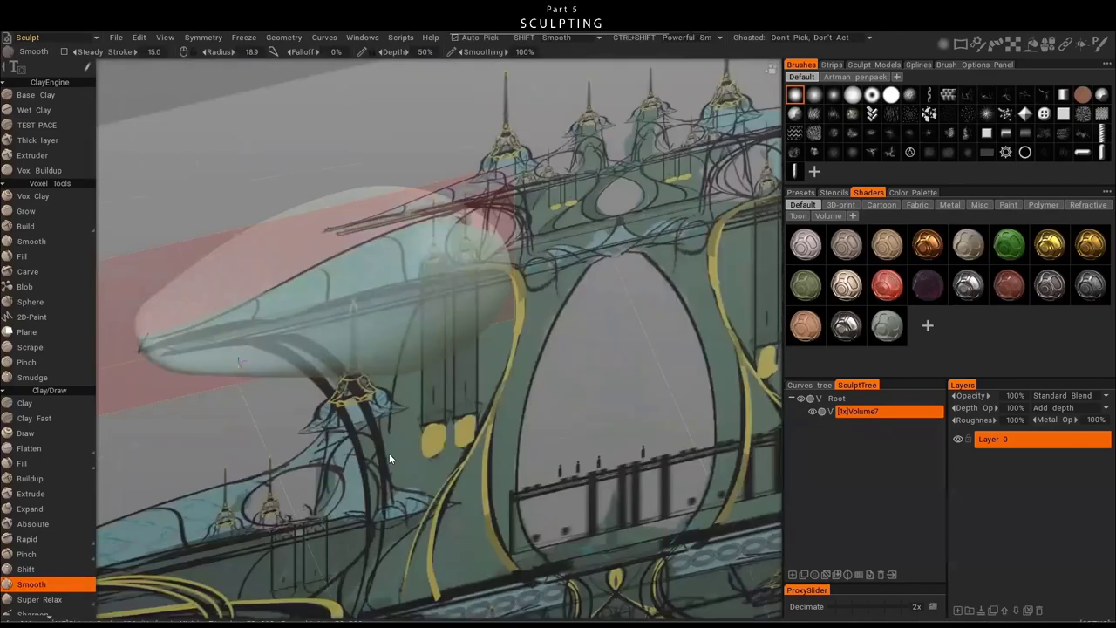
middle_drag(389, 452, 468, 326)
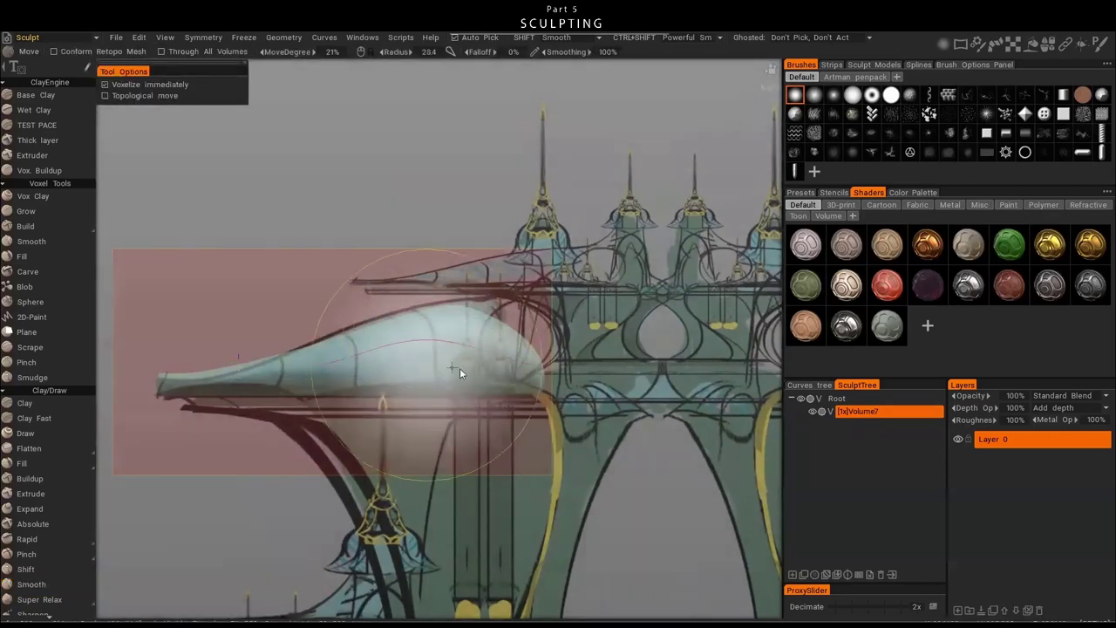
mouse_move(459, 368)
mouse_down()
mouse_move(435, 287)
mouse_move(427, 316)
mouse_move(514, 273)
mouse_up()
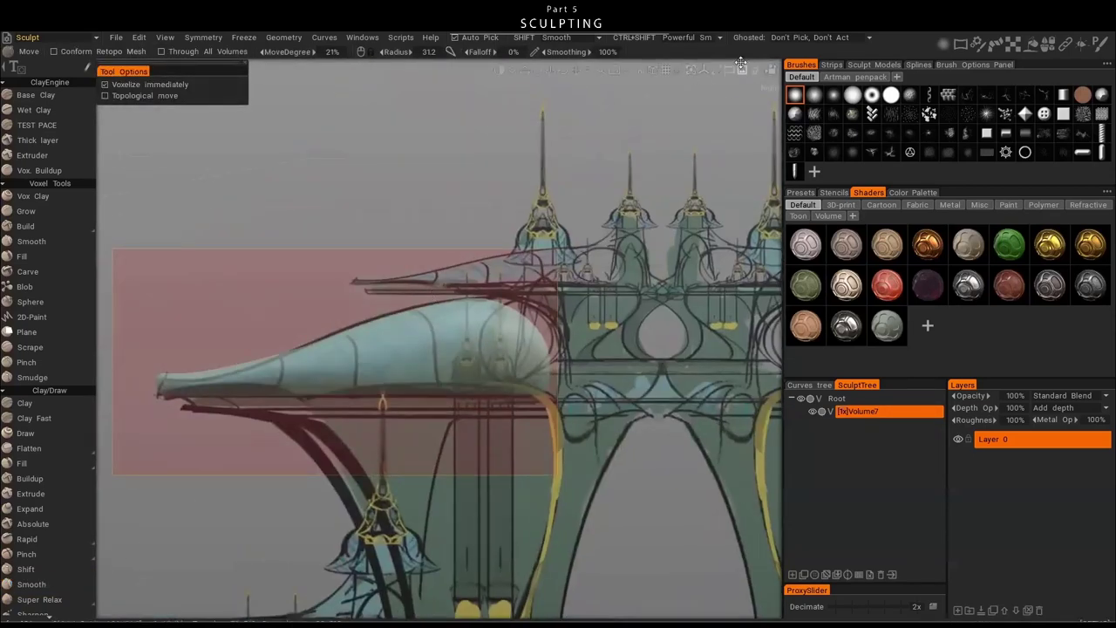
- Set the reference image's opacity to 0.160 and inside opacity to 0.065, and resample Volume7 to a higher density
click(741, 68)
click(748, 114)
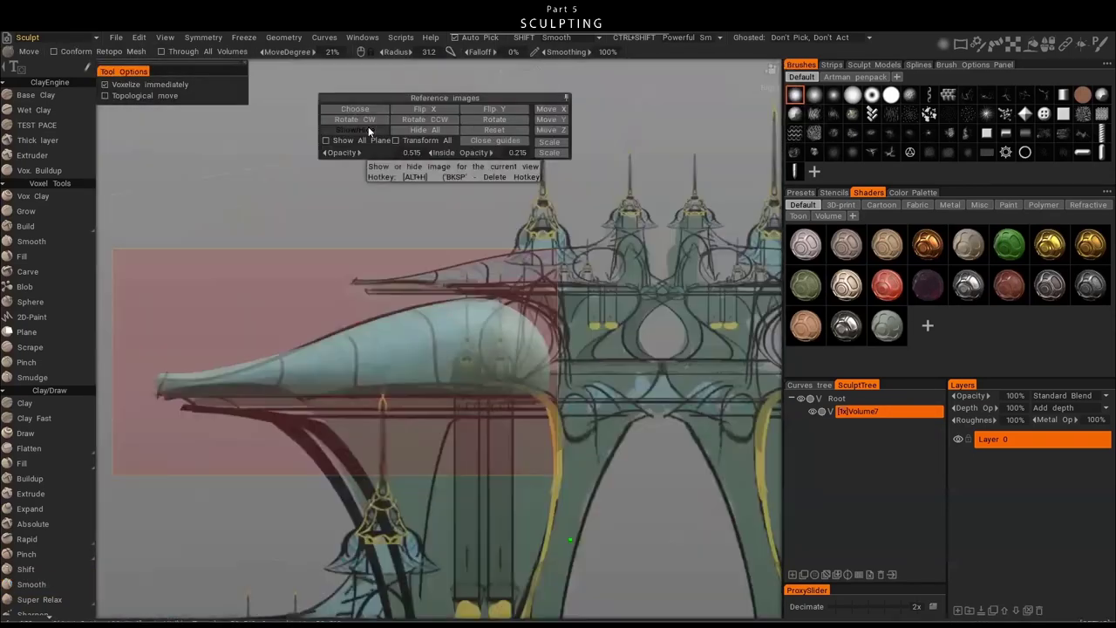
drag(436, 152, 383, 153)
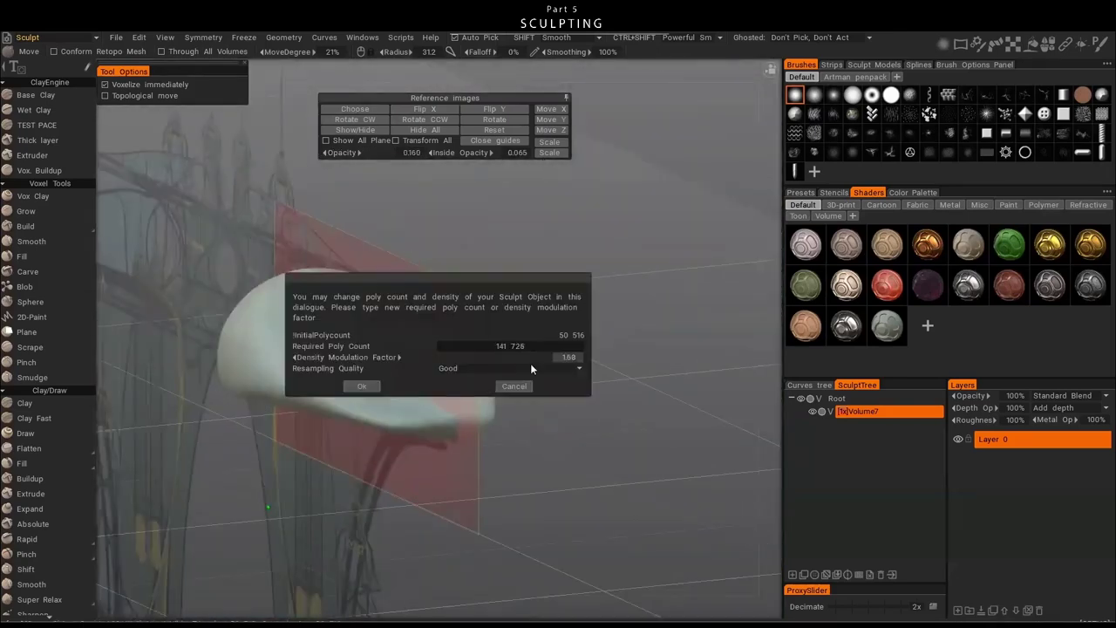
mouse_move(612, 396)
right_down()
mouse_move(381, 354)
mouse_move(212, 361)
right_up()
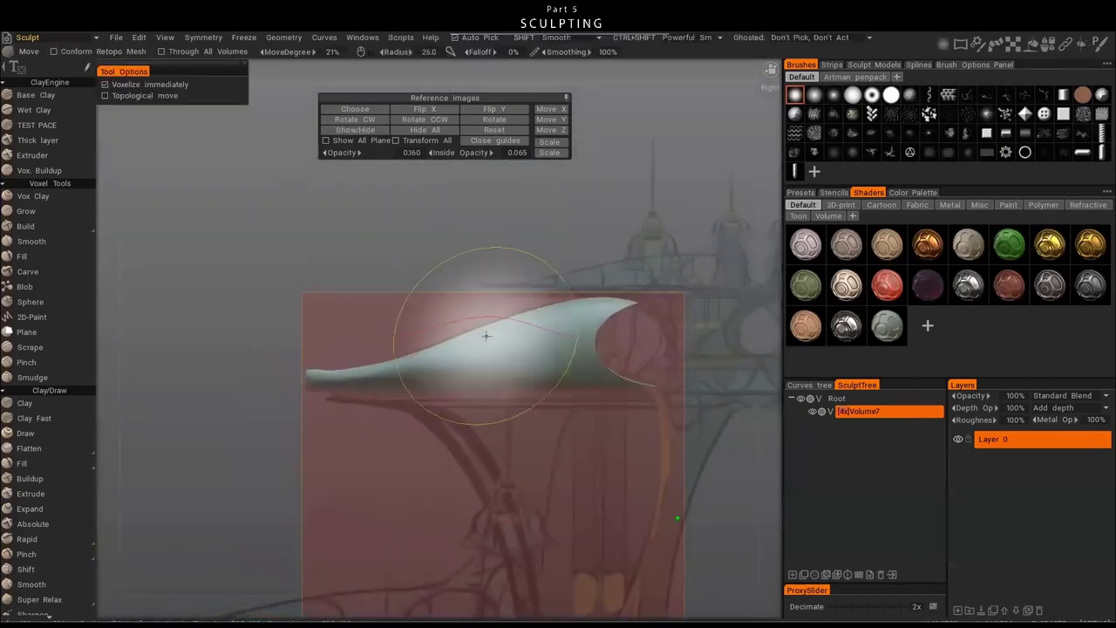
- Refine the roof canopy's tapering tip and lower edge with the Move and Pinch brushes
drag(486, 336, 391, 304)
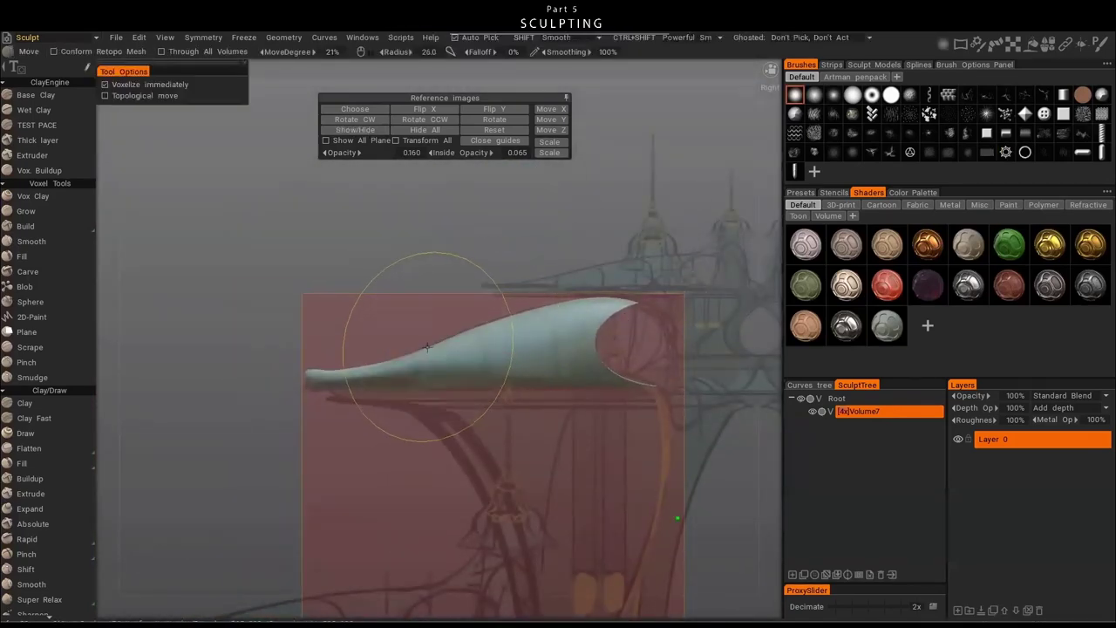
right_drag(658, 407, 526, 379)
drag(526, 379, 537, 368)
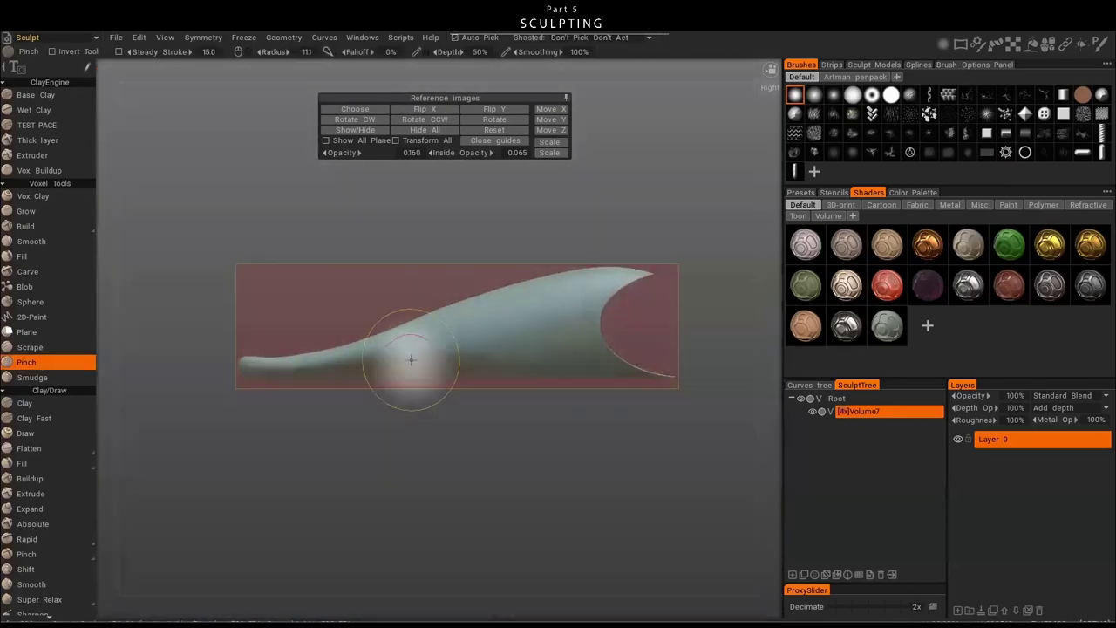
mouse_move(410, 359)
mouse_down()
mouse_move(481, 346)
mouse_move(386, 407)
mouse_move(267, 366)
mouse_move(639, 322)
mouse_move(278, 354)
mouse_move(471, 324)
mouse_move(598, 357)
mouse_move(460, 450)
mouse_move(517, 347)
mouse_up()
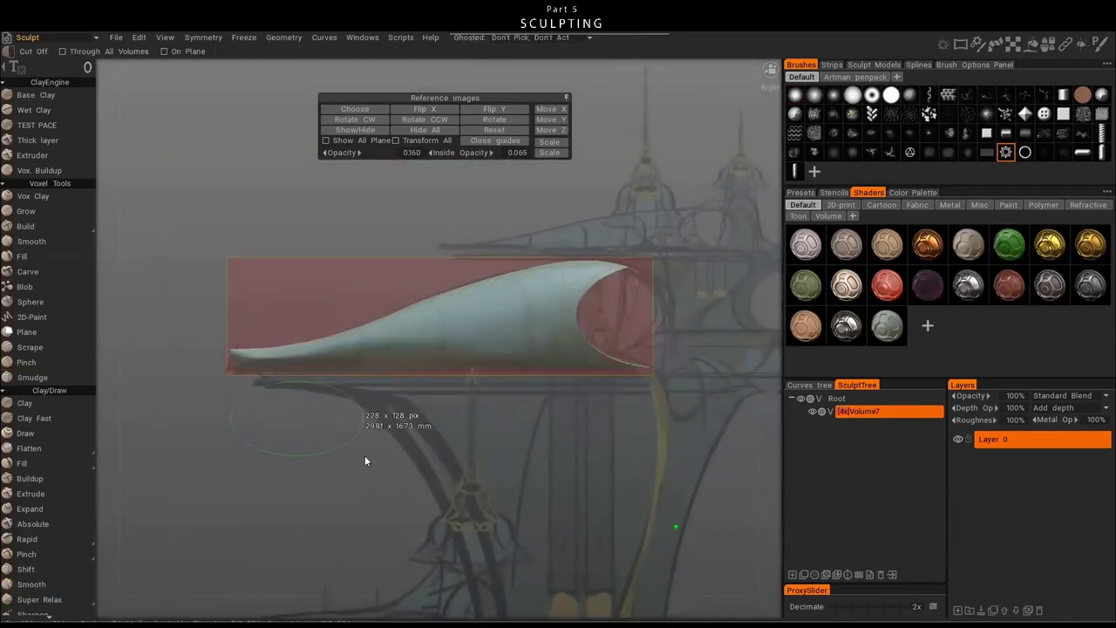
- Hollow the roof canopy's underside with an elliptical Cut Off about 58 by 16 mm and smooth the result
middle_drag(667, 298, 542, 415)
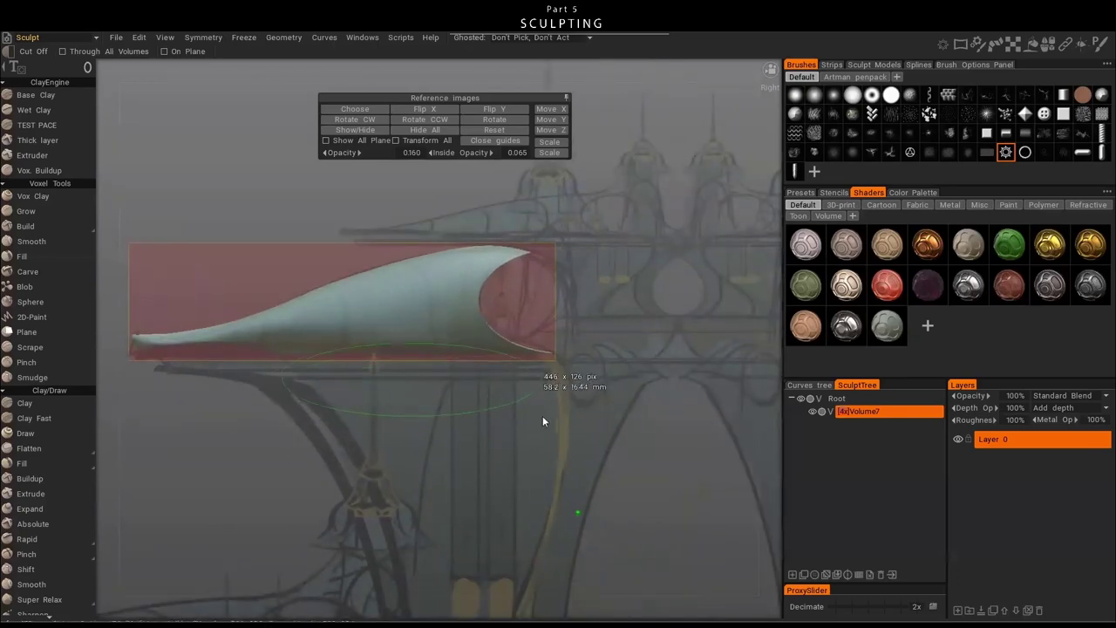
drag(539, 416, 480, 346)
scroll(369, 381, down, 2)
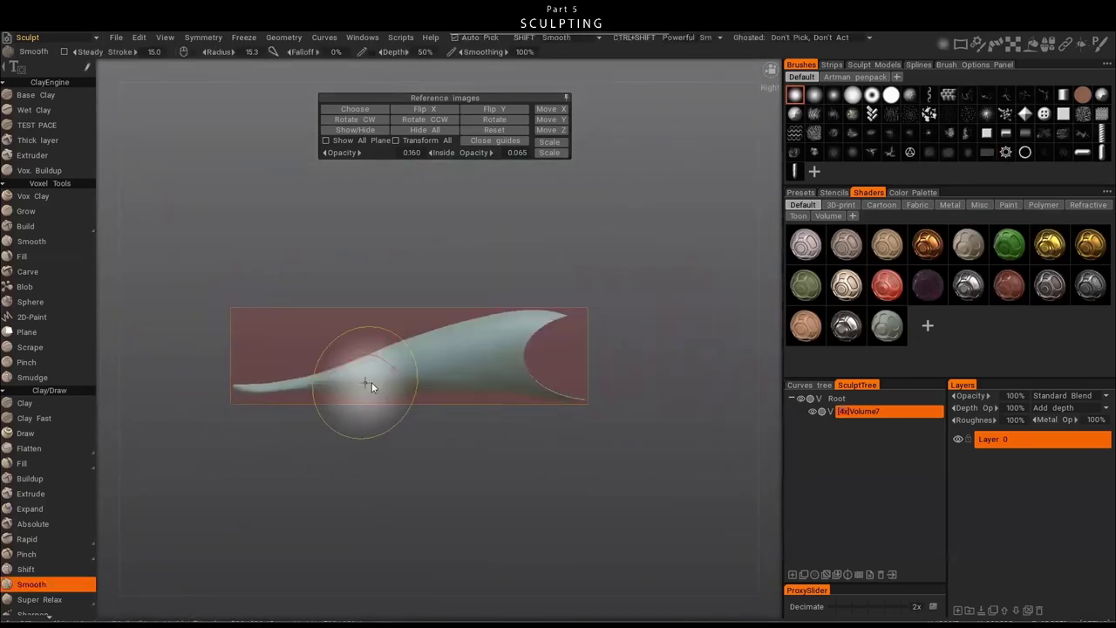
drag(504, 420, 602, 453)
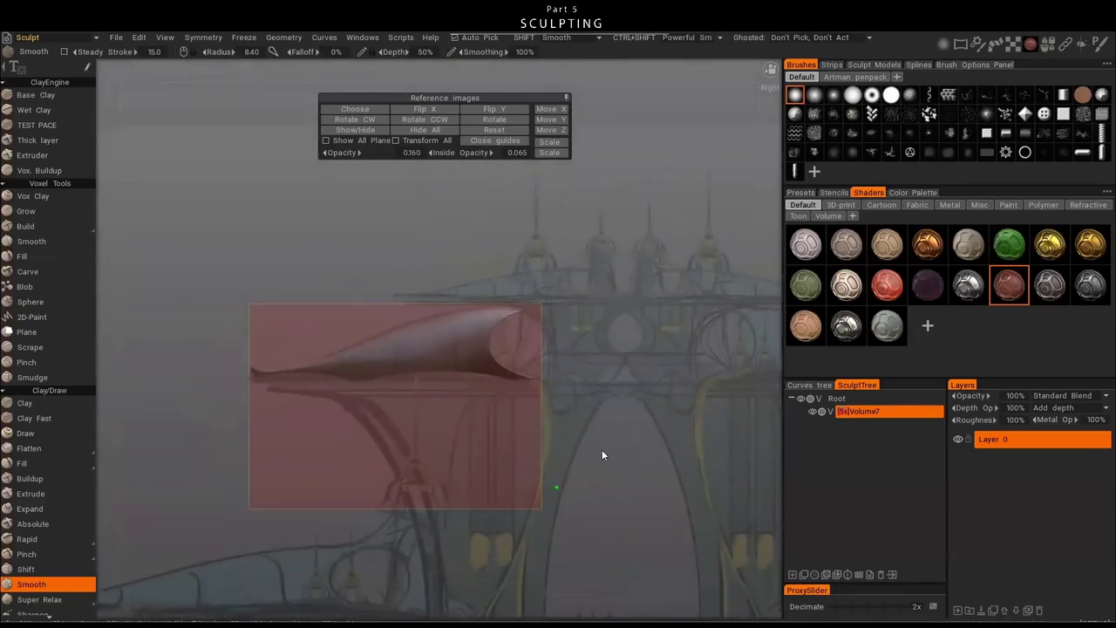
- Add a flat box primitive in Volume32 and position it as a slab directly under the red roof canopy
key(space)
click(348, 184)
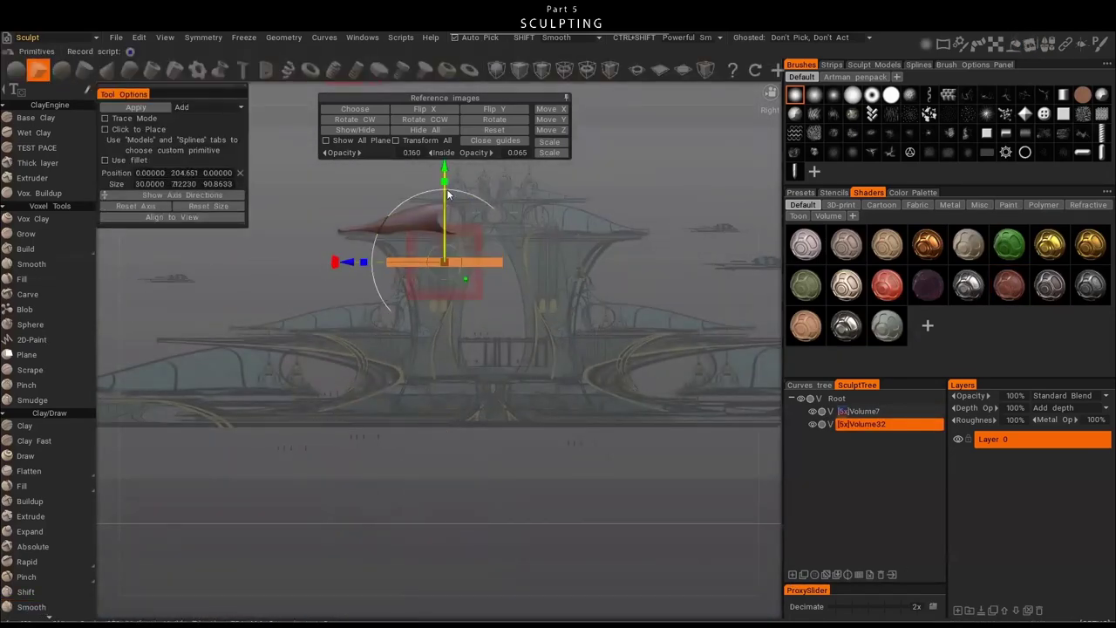
drag(343, 259, 299, 235)
key(Return)
scroll(561, 386, up, 3)
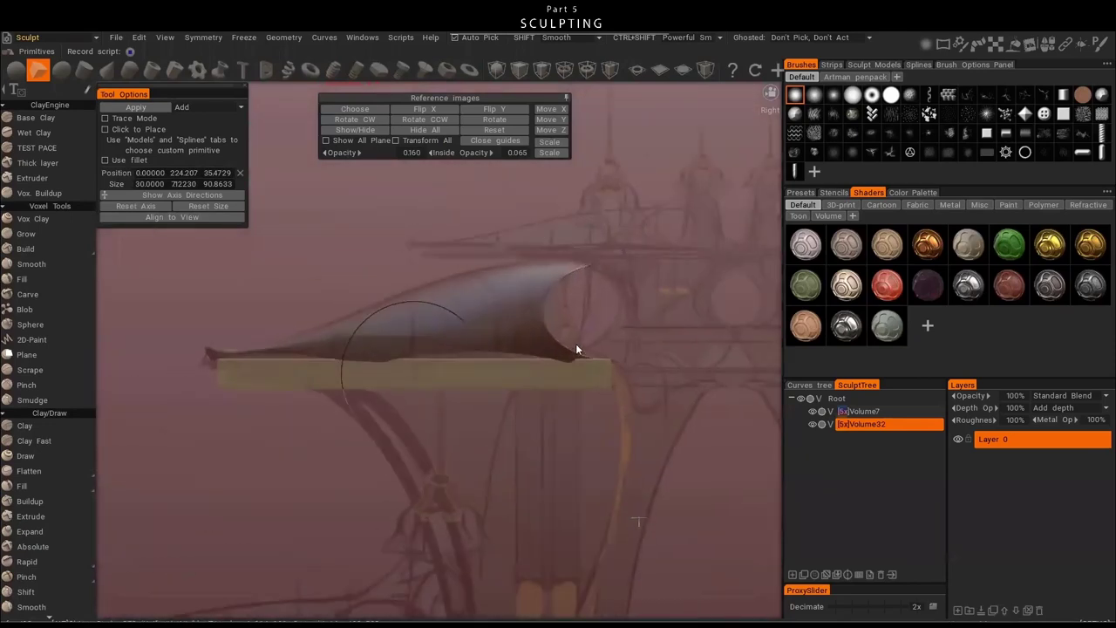
- Scale the Volume32 slab down to the sketched ledge thickness and resample it to 4x density
drag(418, 268, 465, 279)
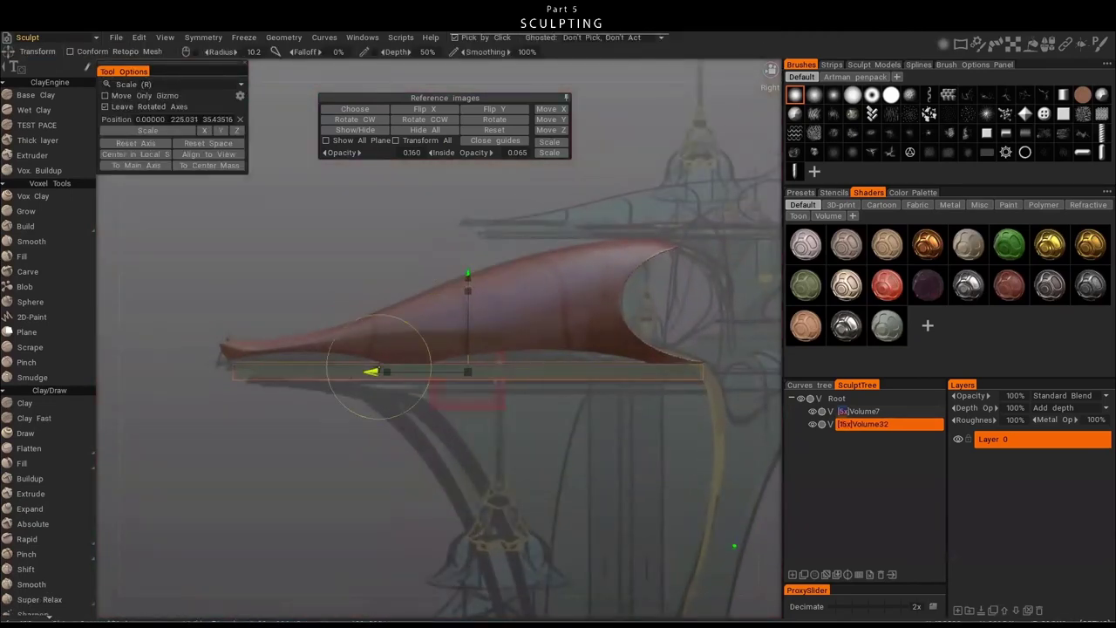
key(ctrl+r)
click(361, 387)
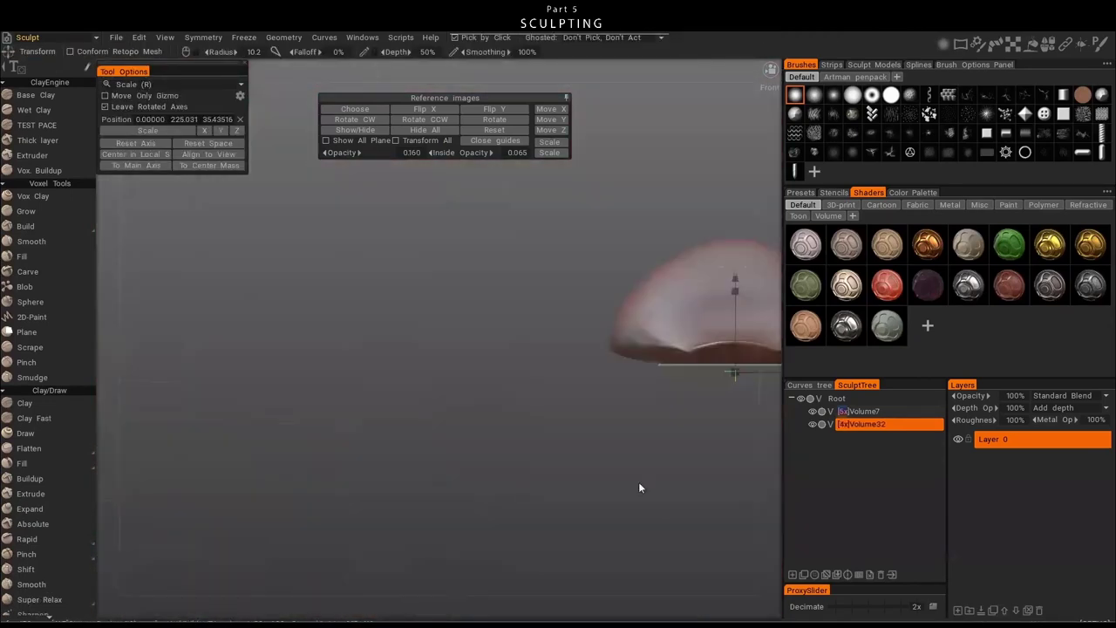
- Shape the slab from the bottom view with an elliptical Cut Off about 55 by 24 mm
drag(638, 482, 593, 249)
scroll(595, 310, down, 2)
key(space)
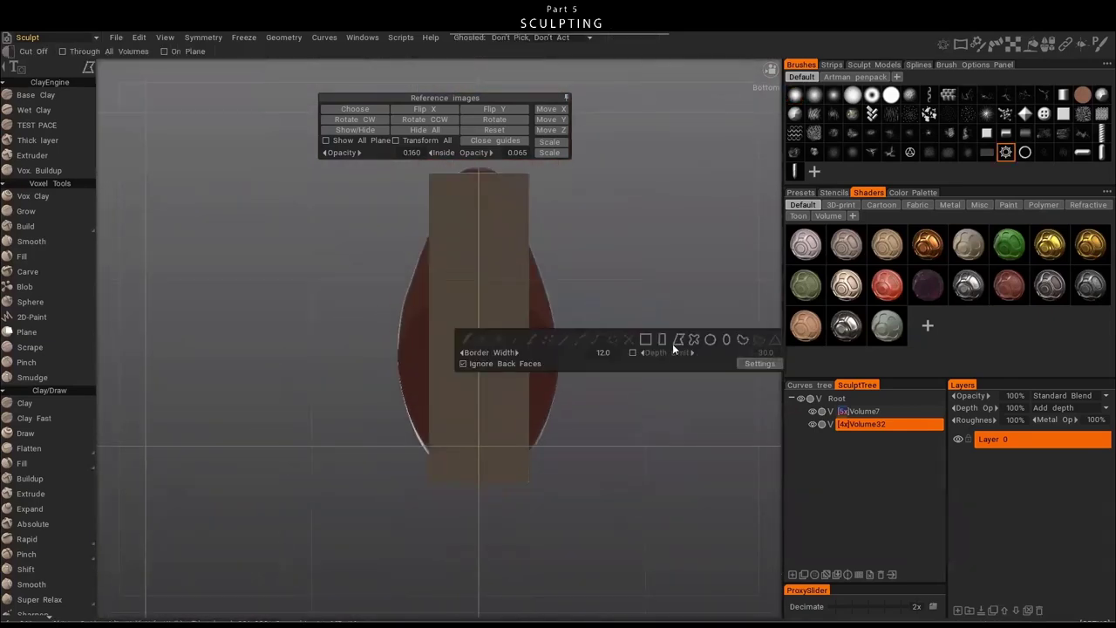
click(673, 344)
drag(672, 343, 587, 271)
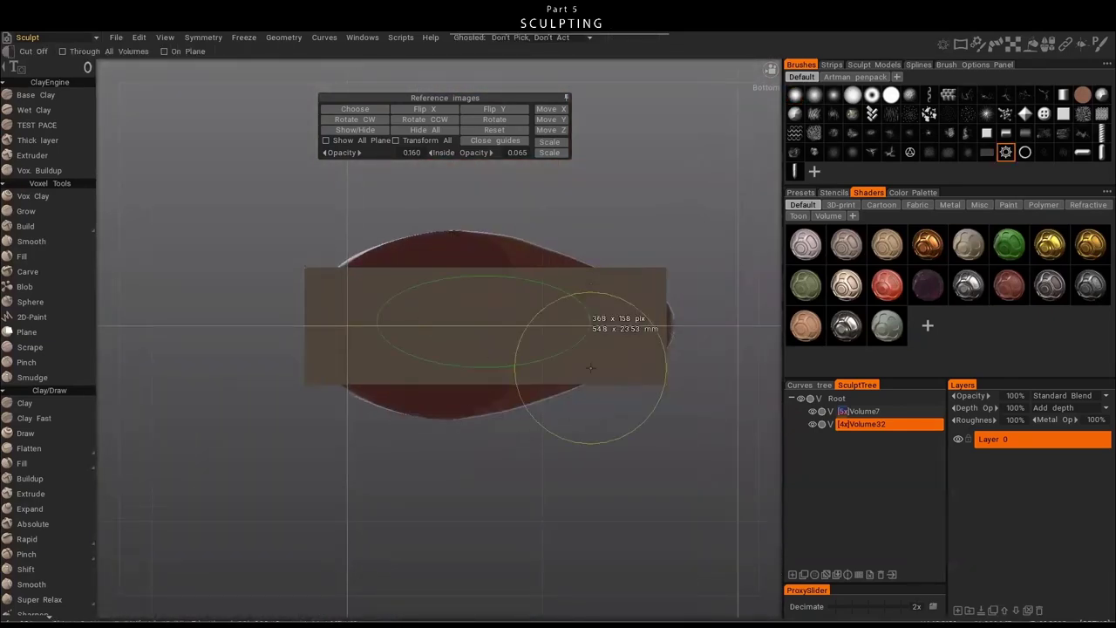
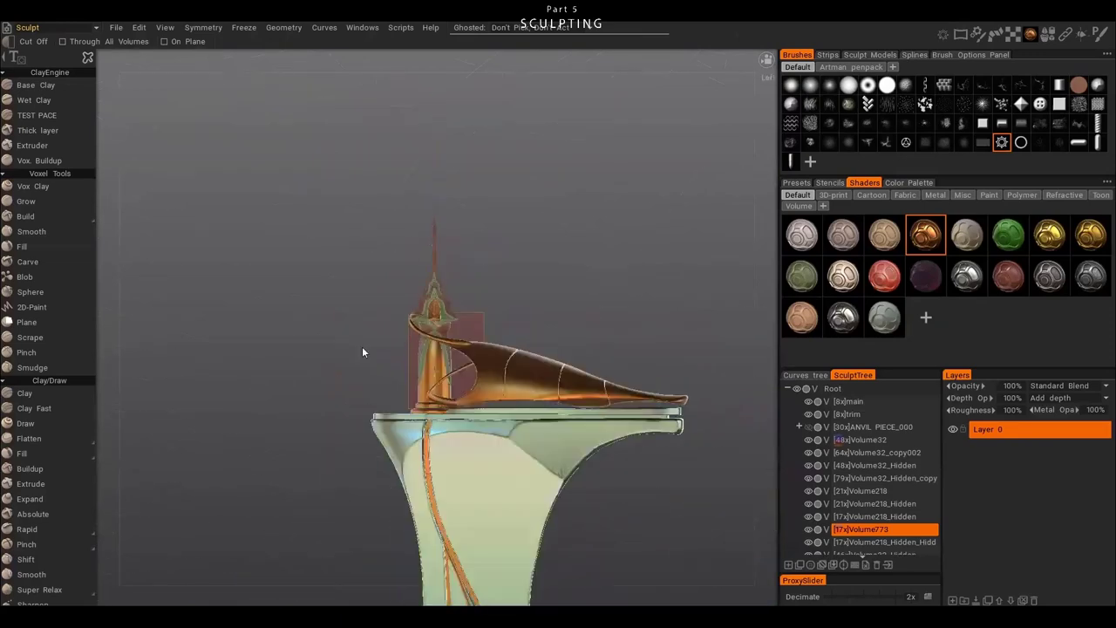
- Set the reference image's opacity to 0.135 and inside opacity to 0.110, and lower the ring copy Volume773_copy000 to height 246.622
alt+drag(473, 319, 540, 297)
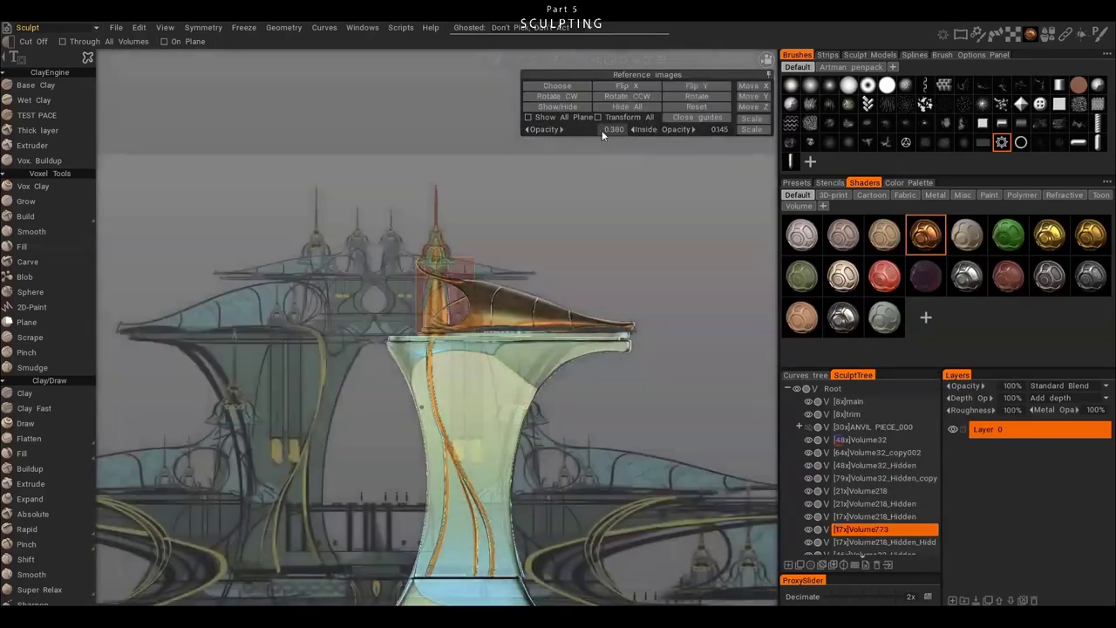
mouse_move(605, 130)
mouse_down()
mouse_move(756, 132)
mouse_move(734, 135)
mouse_move(445, 334)
mouse_up()
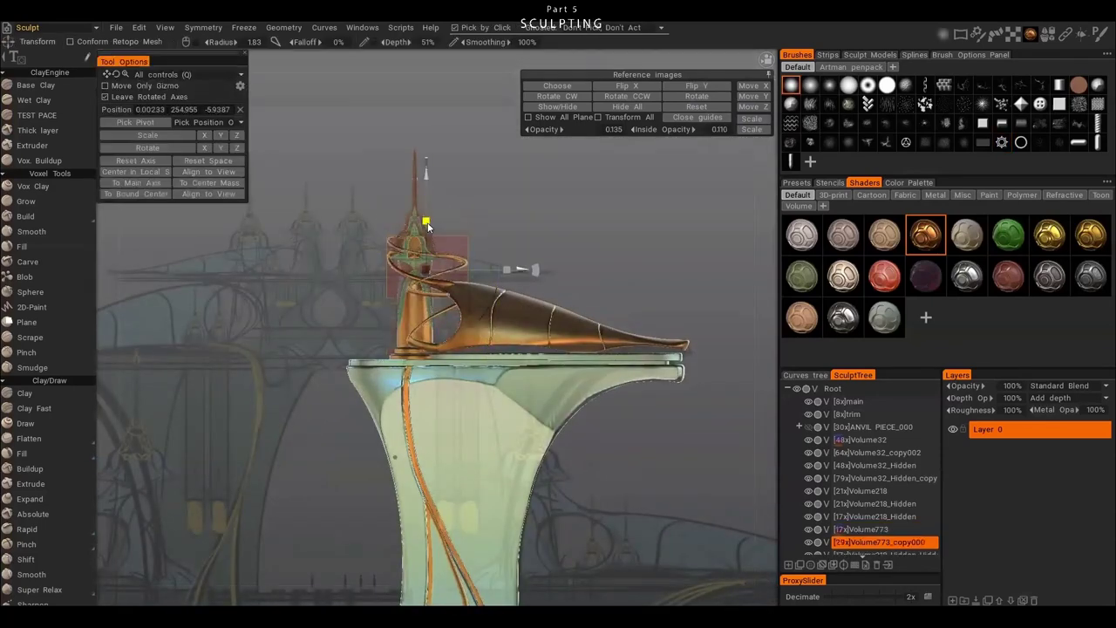
drag(427, 227, 463, 248)
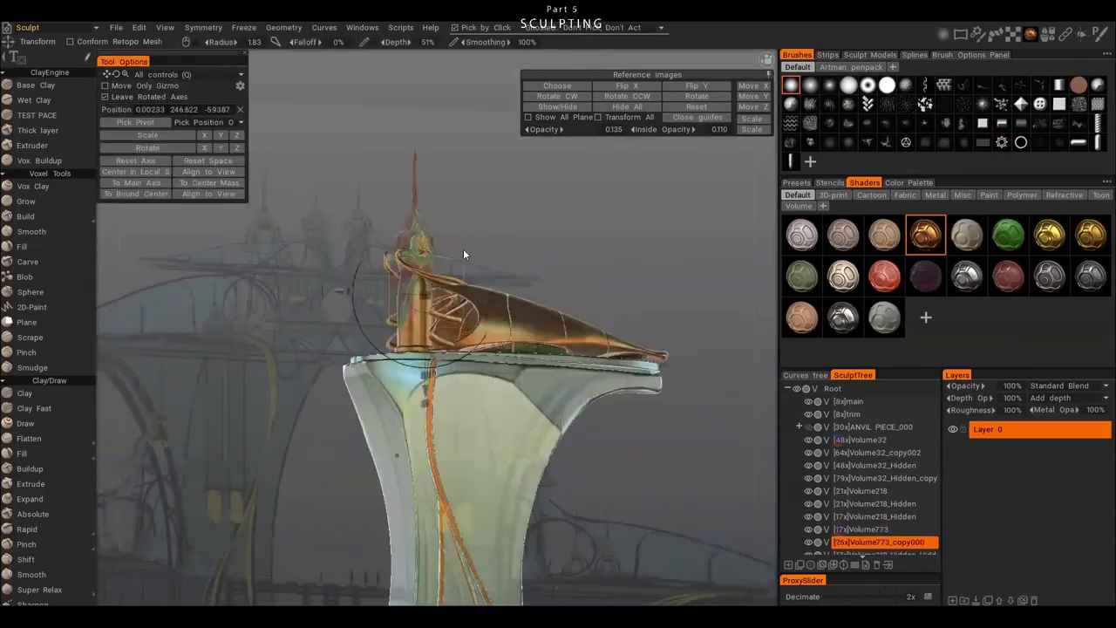
scroll(491, 263, up, 3)
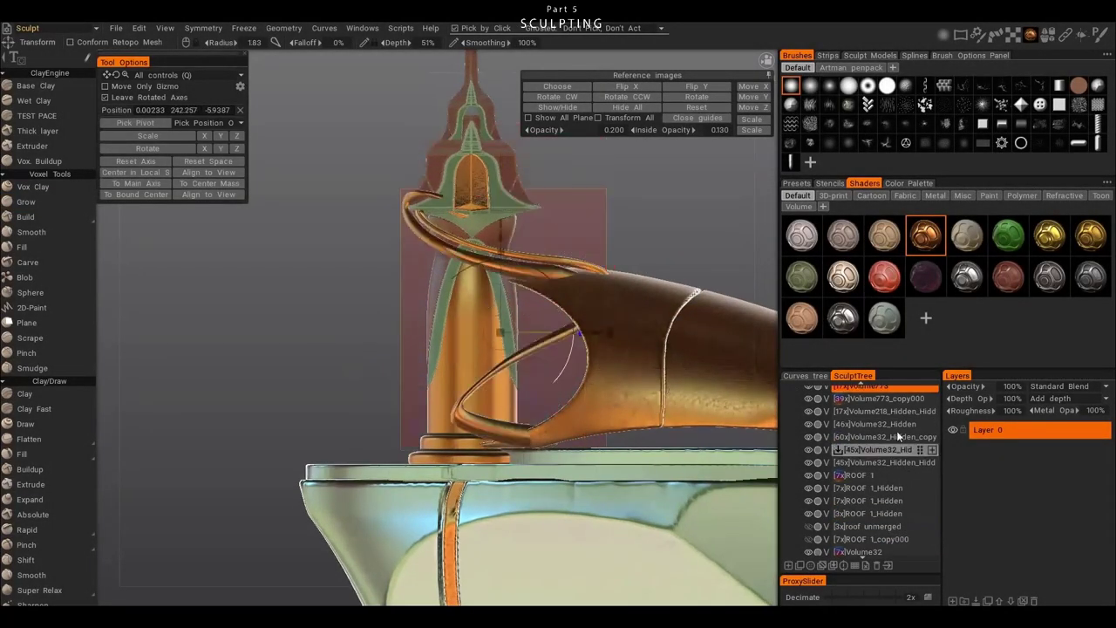
- Nest the filigree Volume773 under the roof shell ROOF 1_Hidden and merge that sub-tree into one volume
click(688, 424)
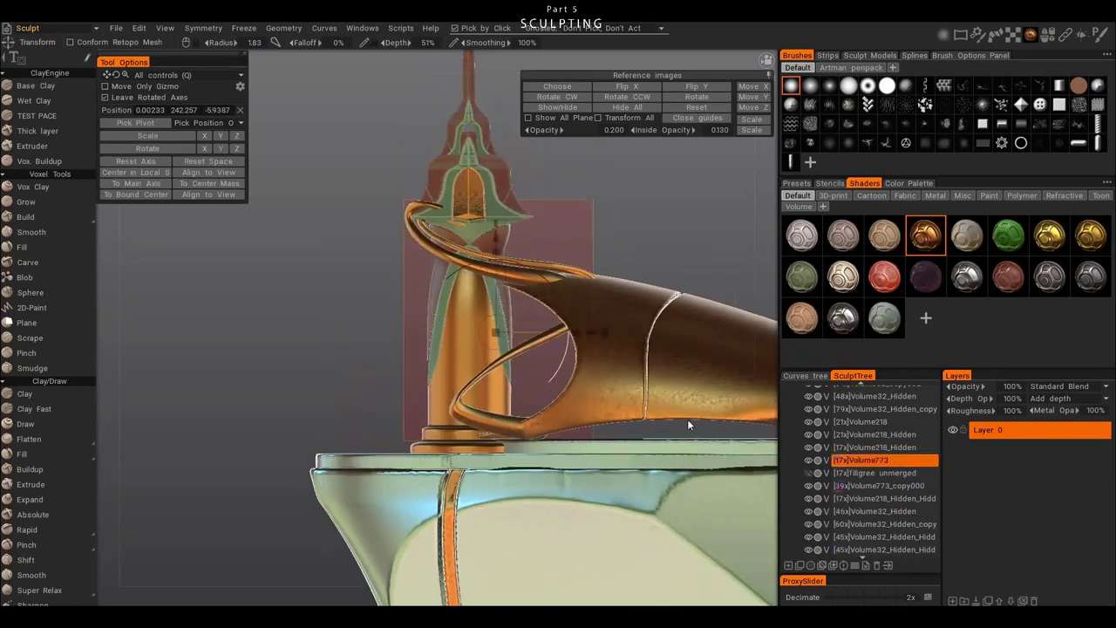
right_click(870, 488)
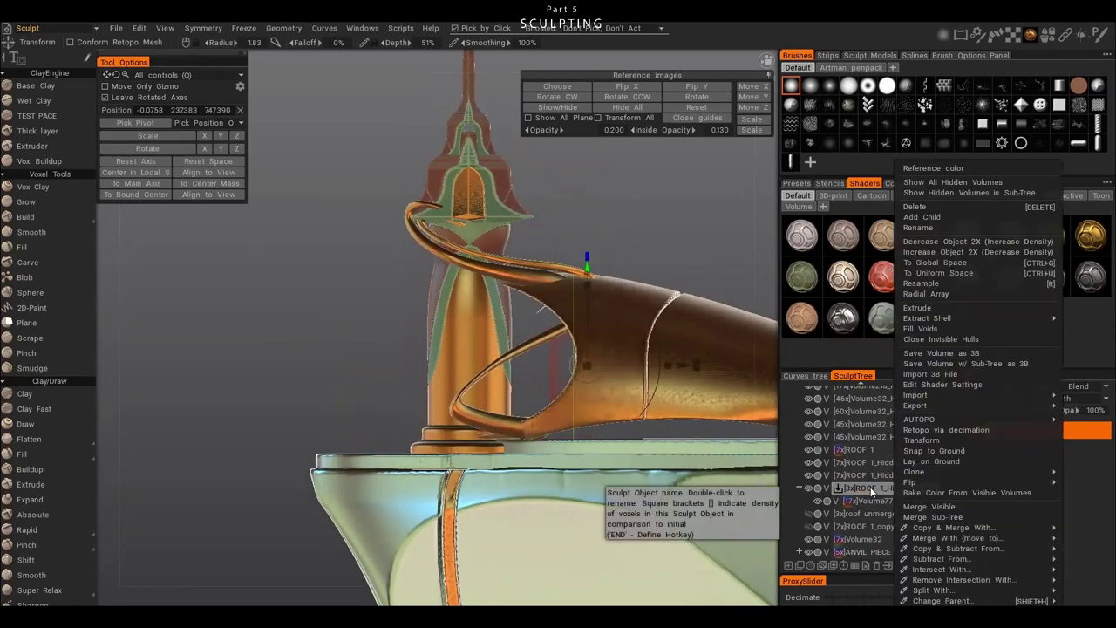
click(940, 514)
key(Escape)
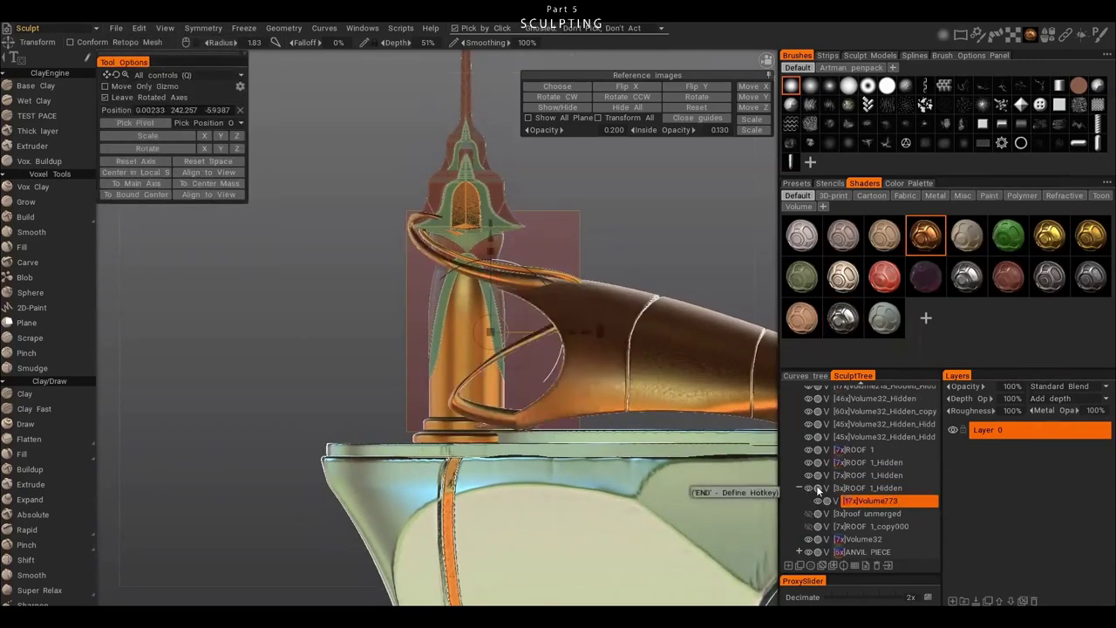
mouse_move(597, 319)
mouse_down()
mouse_move(575, 342)
mouse_move(624, 404)
mouse_move(548, 369)
mouse_move(474, 361)
mouse_up()
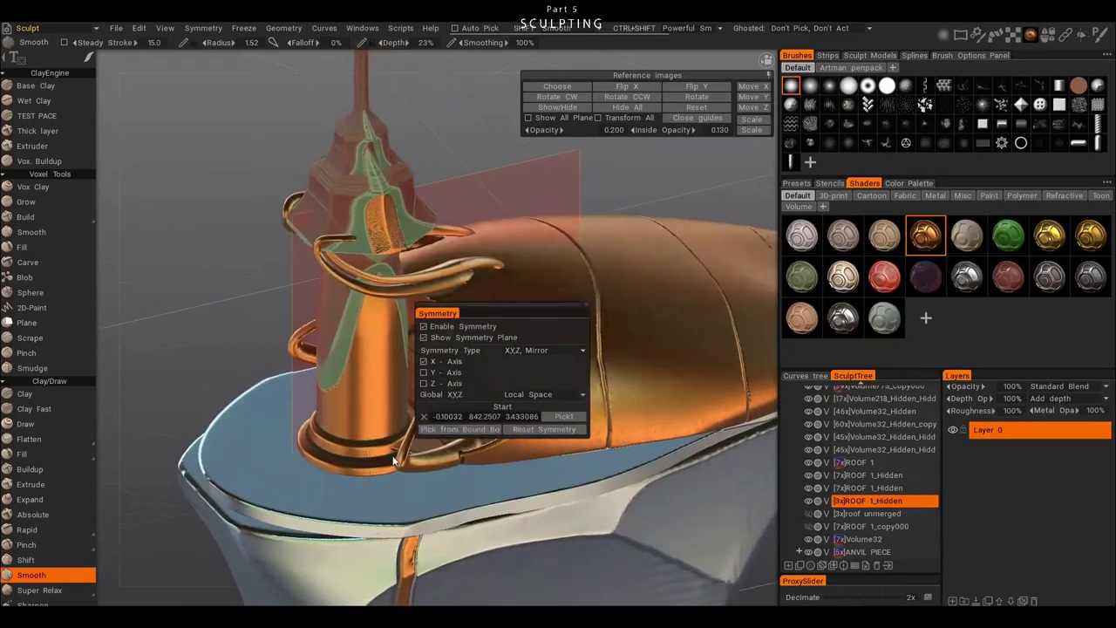
- Set up X-axis mirror symmetry in local space for smoothing the merged roof volume ROOF 1_Hidden
drag(440, 305, 434, 385)
key(t)
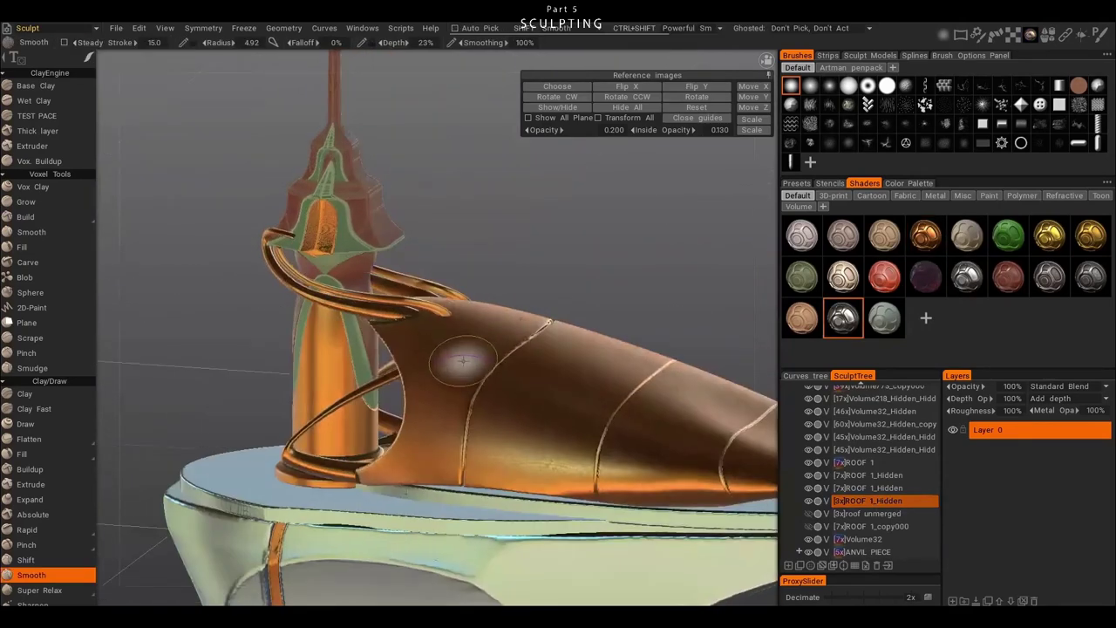
key(s)
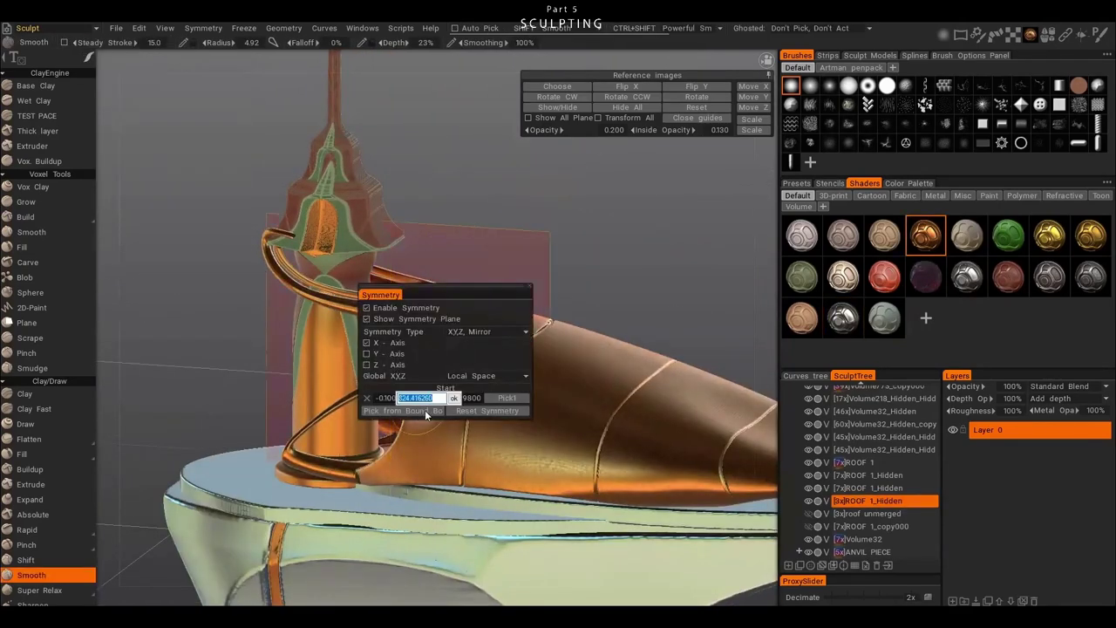
drag(425, 410, 376, 377)
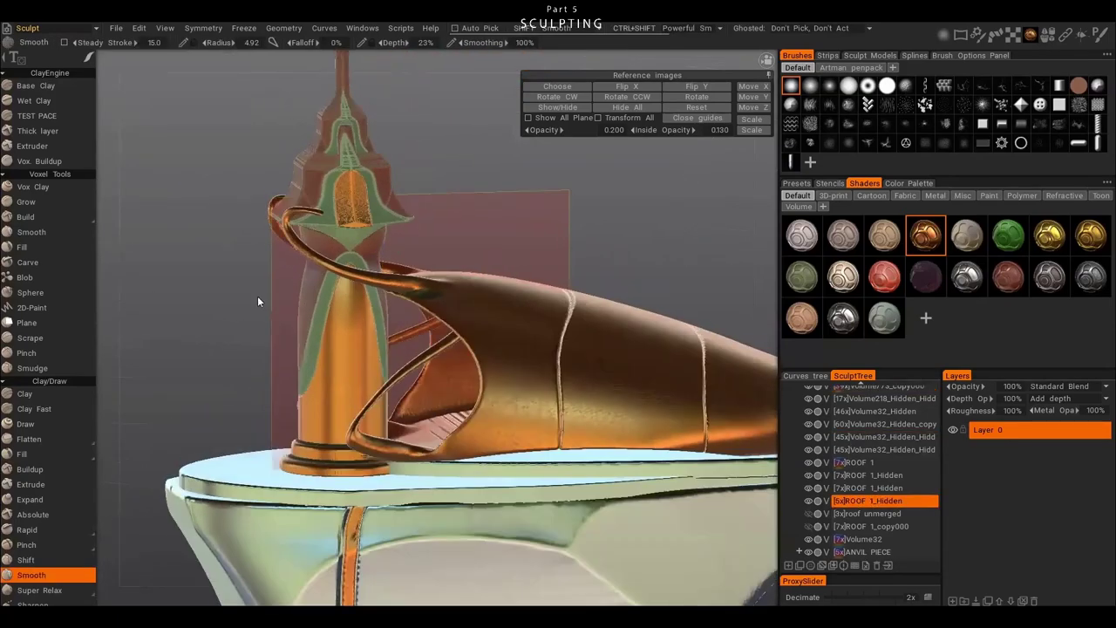
- Choose the voxel Fill brush for the merged roof and try to define a hotkey for it
click(26, 247)
key(End)
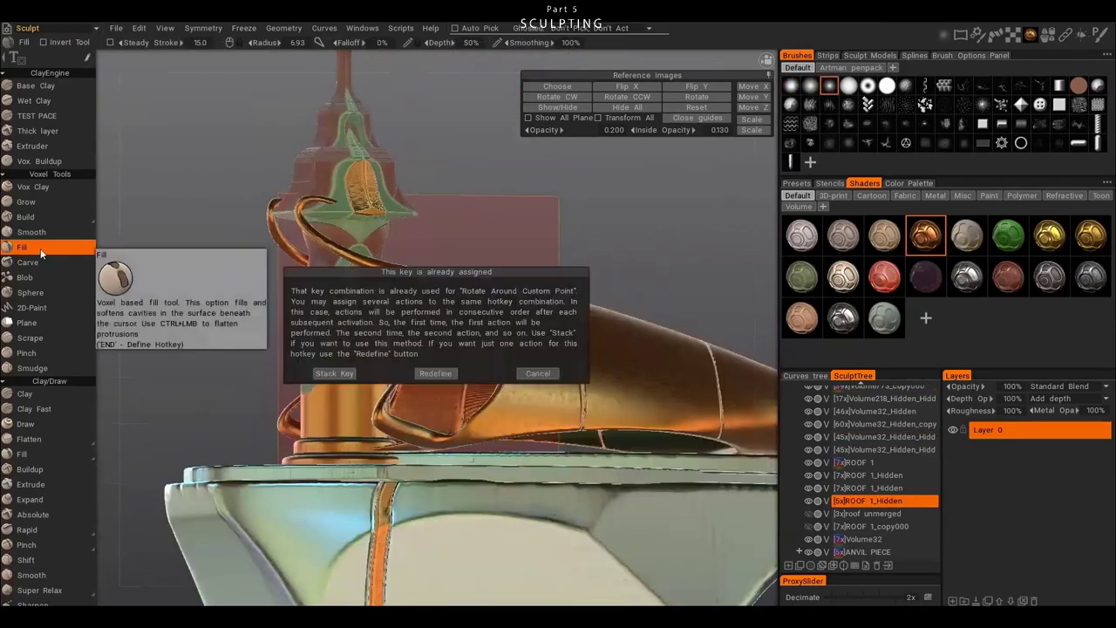
key(Escape)
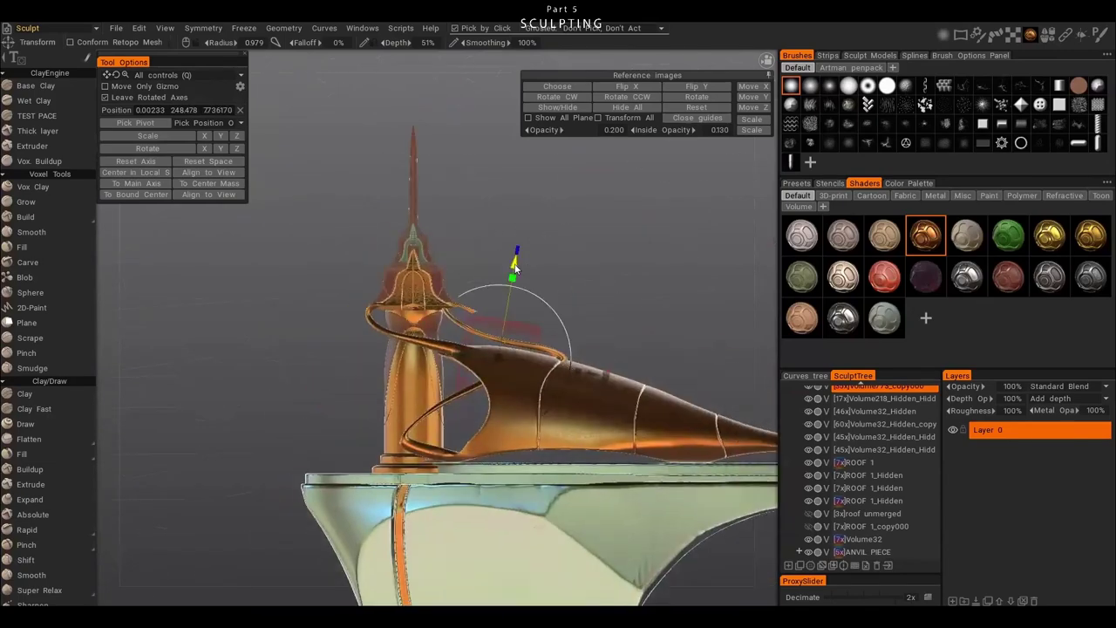
- Reposition and scale the filigree ring Volume773_copy000 so it wraps around the spire tower above the roof
click(587, 404)
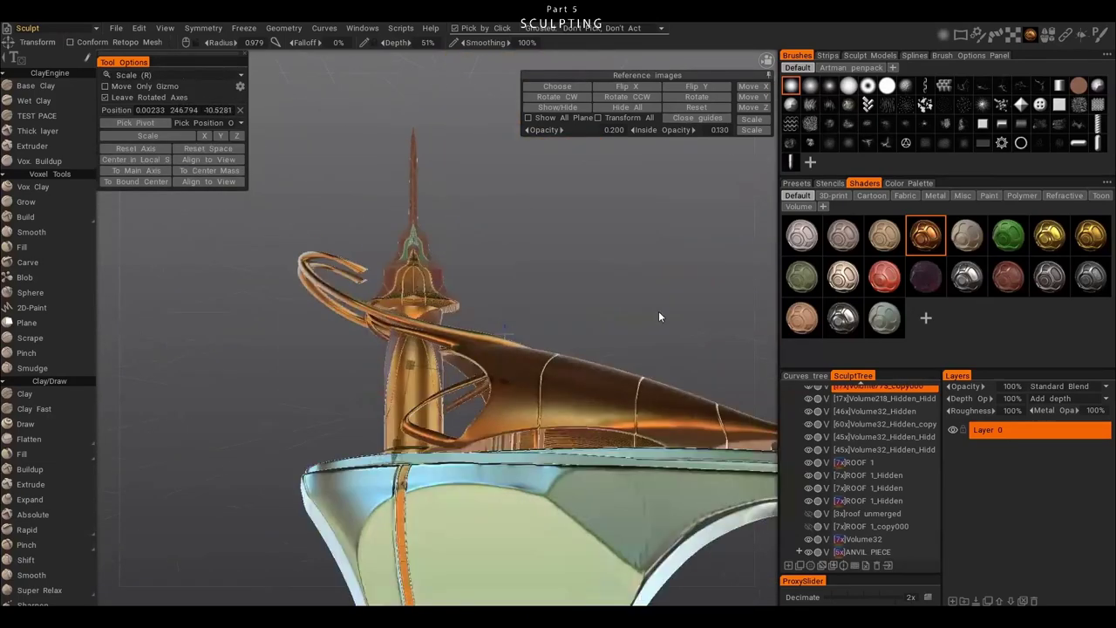
drag(658, 317, 469, 372)
key(r)
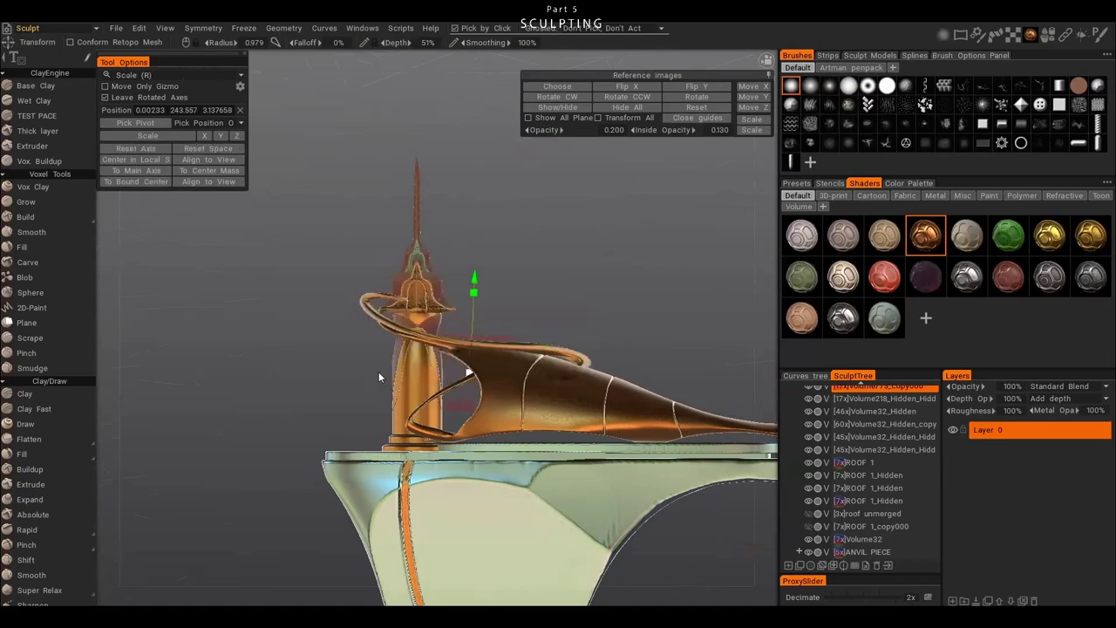
- Bend the filigree ring with the Move brush so it curls around the spire tower and runs along the roof's upper edge
drag(378, 372, 488, 296)
right_click(446, 244)
click(475, 258)
mouse_move(423, 379)
mouse_down()
mouse_move(374, 336)
mouse_move(406, 294)
mouse_move(629, 284)
mouse_up()
drag(390, 302, 504, 288)
mouse_move(555, 317)
mouse_down()
mouse_move(407, 373)
mouse_move(272, 396)
mouse_move(366, 374)
mouse_move(435, 337)
mouse_move(501, 348)
mouse_move(483, 406)
mouse_move(687, 459)
mouse_up()
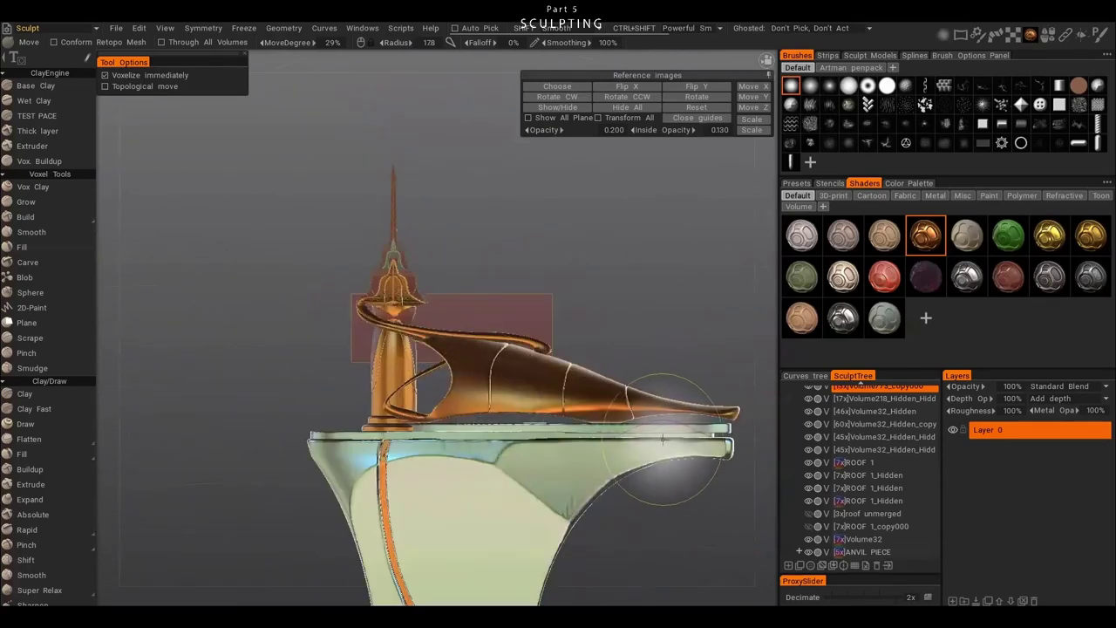
scroll(666, 430, up, 3)
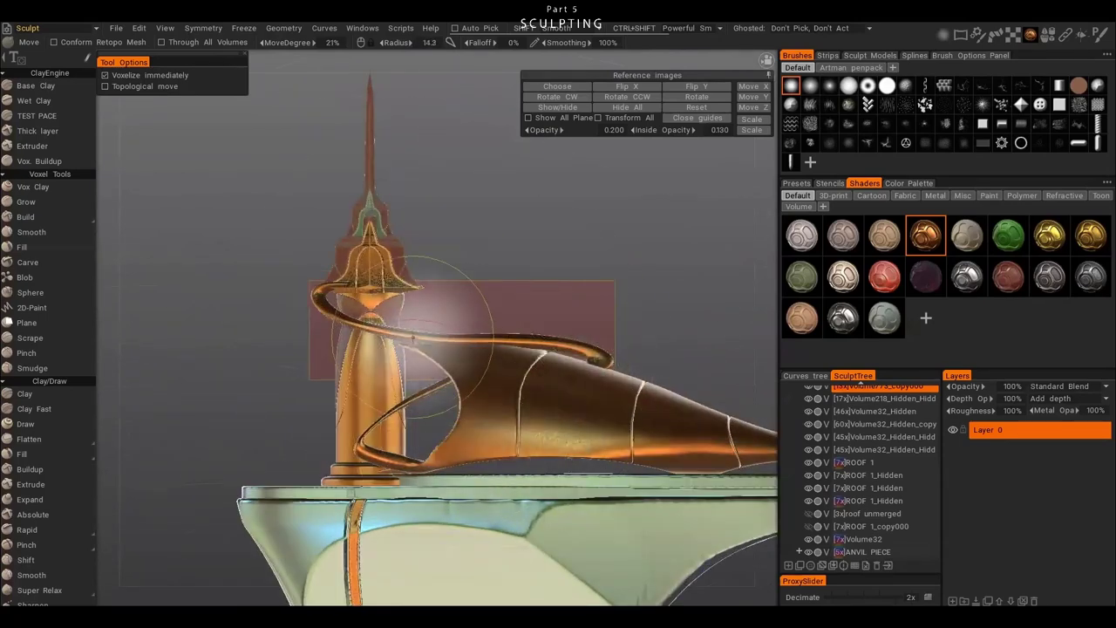
drag(583, 310, 319, 304)
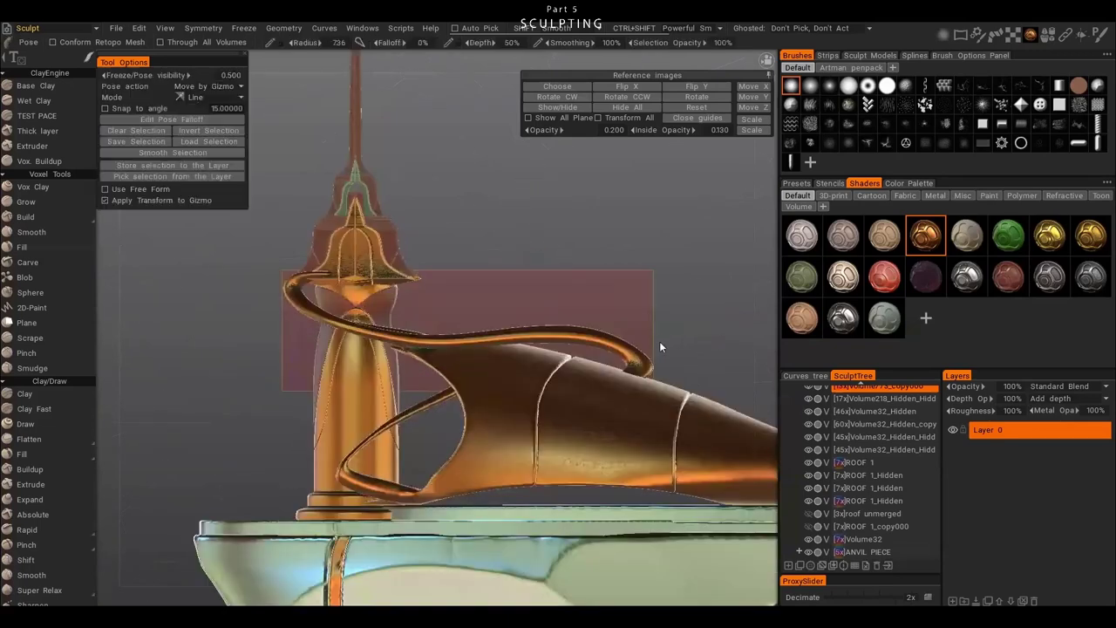
- Pose the roof end and tower end of the filigree ring in Line mode, and smooth the ring
drag(623, 347, 697, 356)
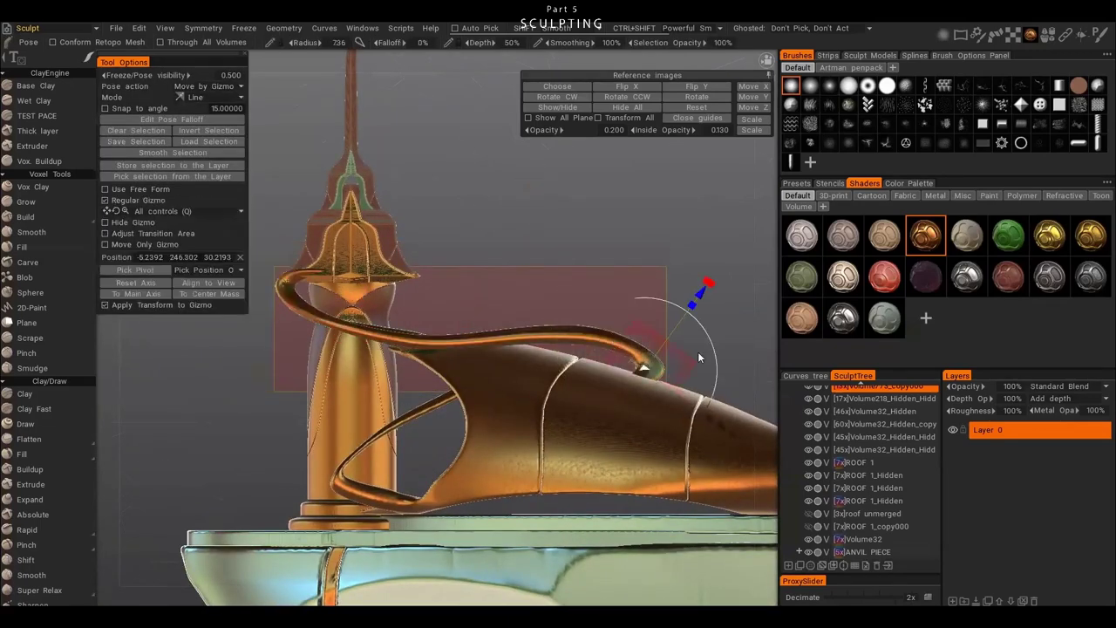
click(535, 324)
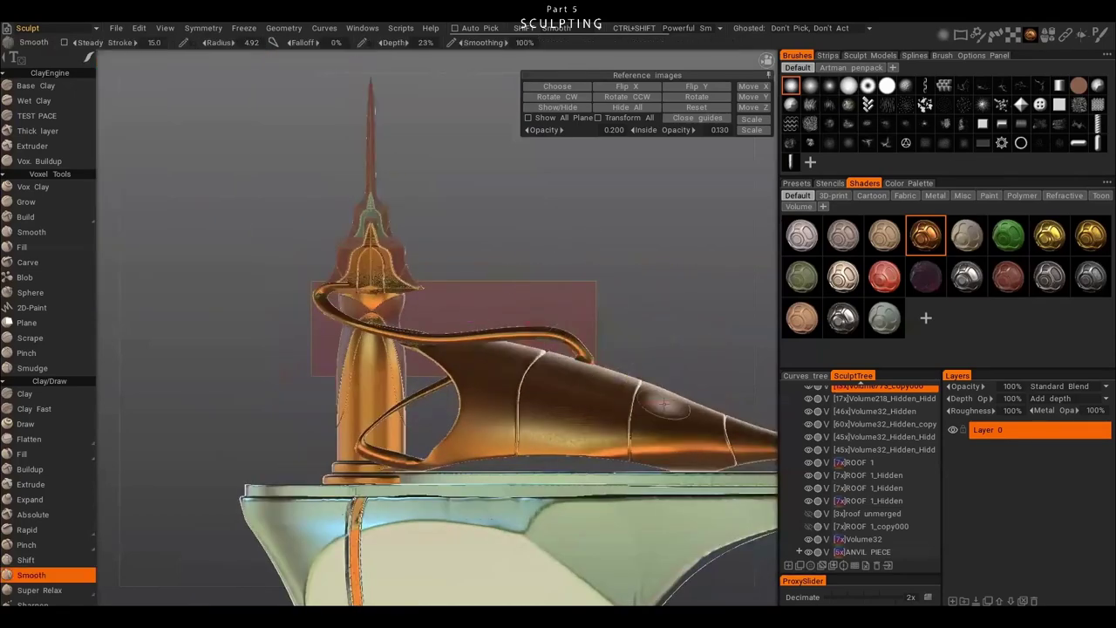
drag(611, 262, 436, 370)
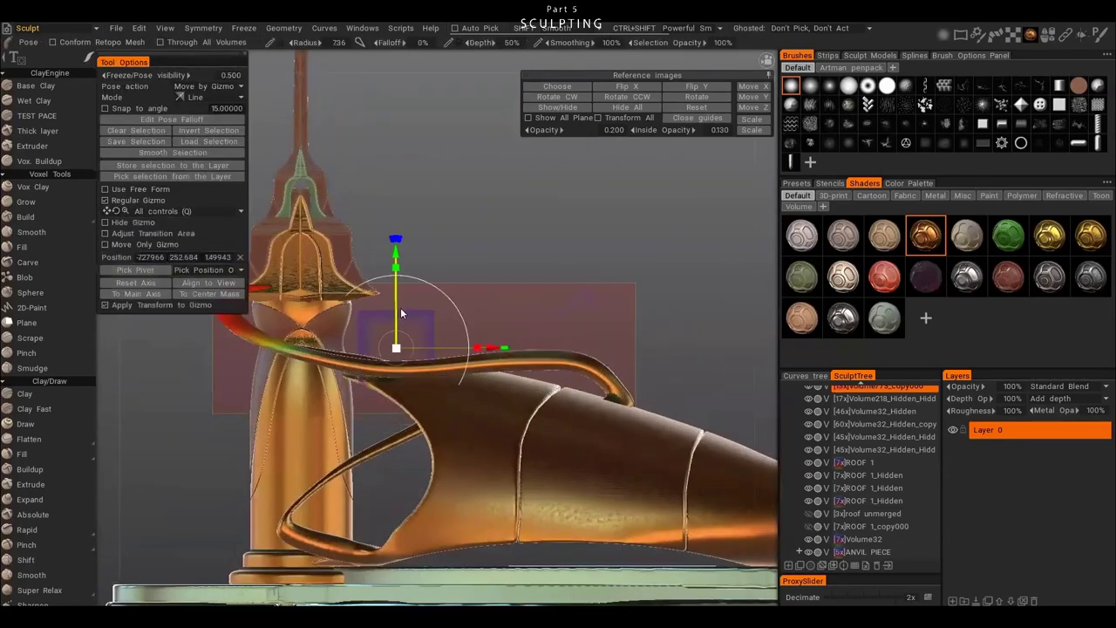
drag(453, 367, 539, 343)
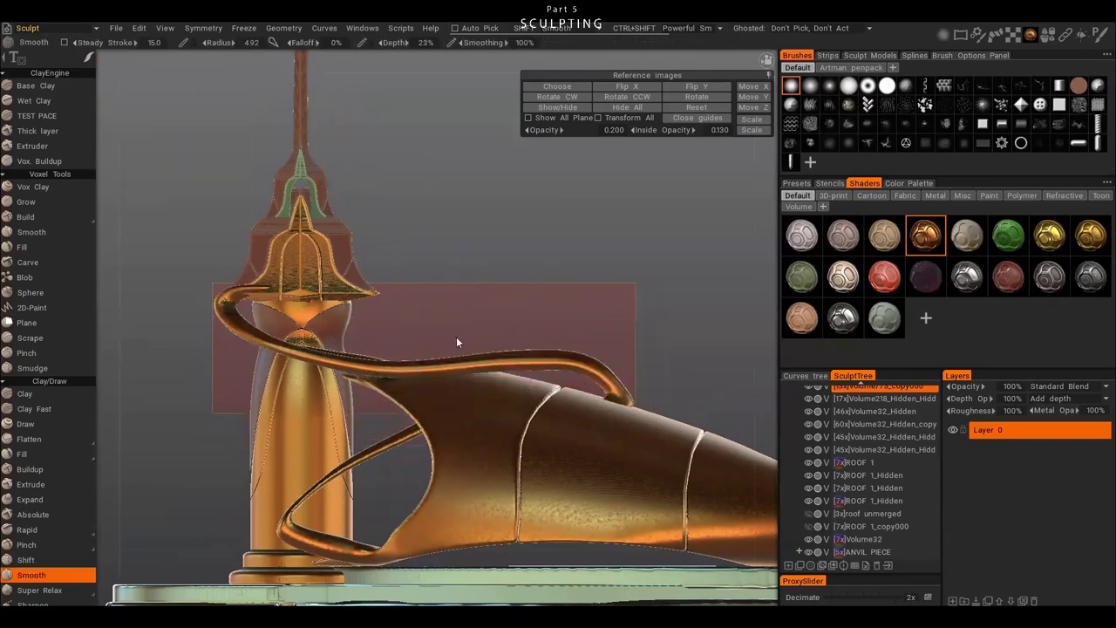
mouse_move(456, 337)
mouse_down()
mouse_move(310, 377)
mouse_move(404, 359)
mouse_move(454, 372)
mouse_move(379, 369)
mouse_up()
- Refine the filigree ring's curve with a smaller Move brush and smooth it where it meets the roof shell
scroll(445, 377, down, 3)
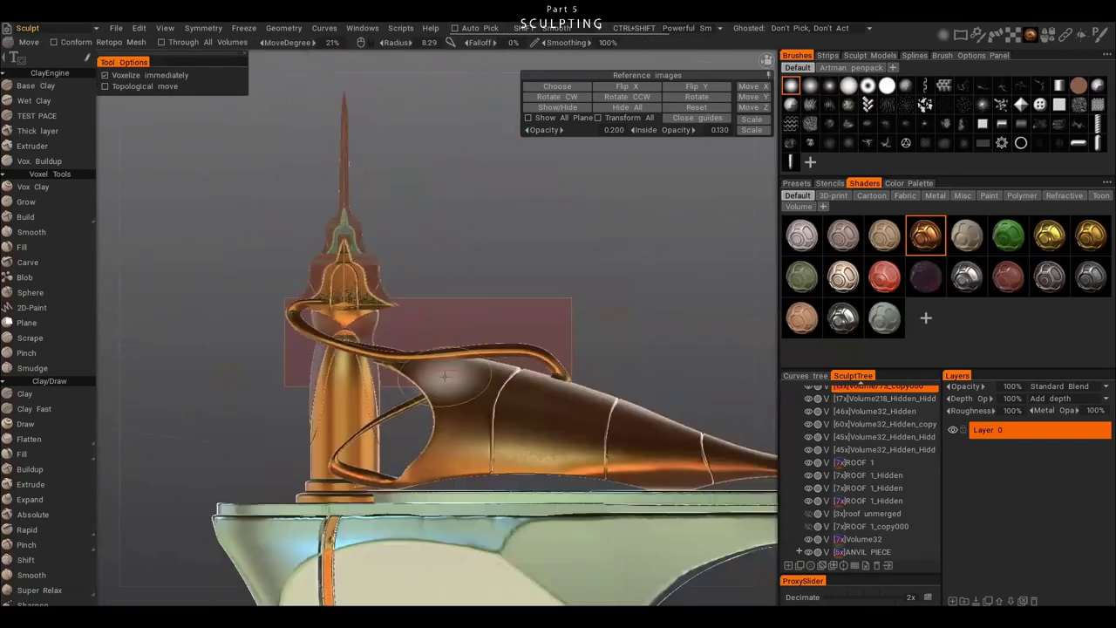
scroll(617, 351, up, 3)
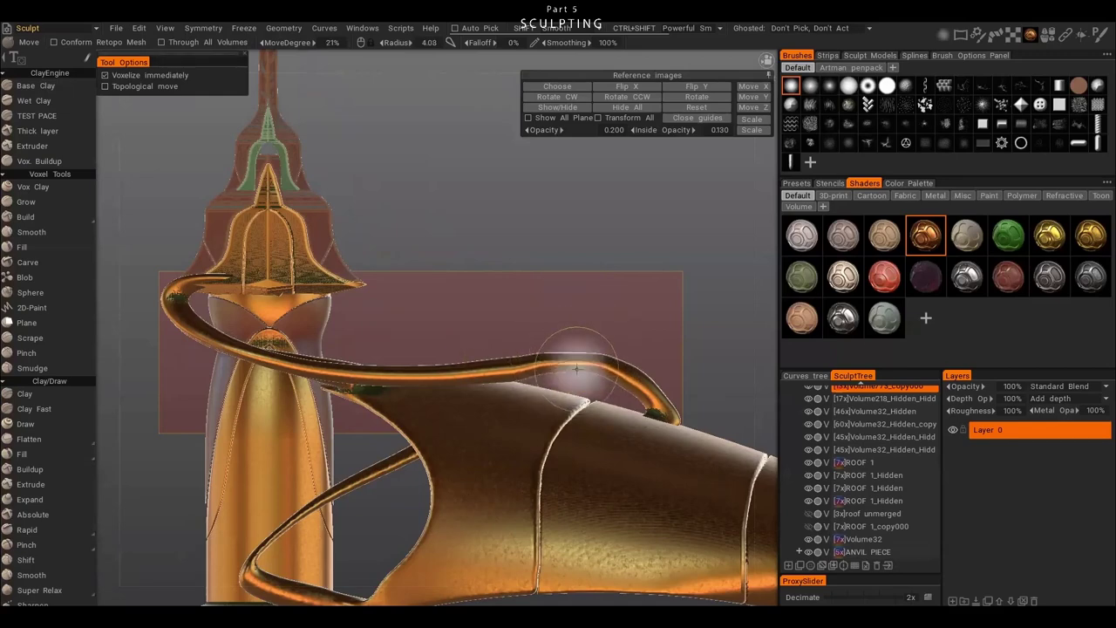
scroll(539, 365, down, 2)
right_drag(593, 357, 567, 357)
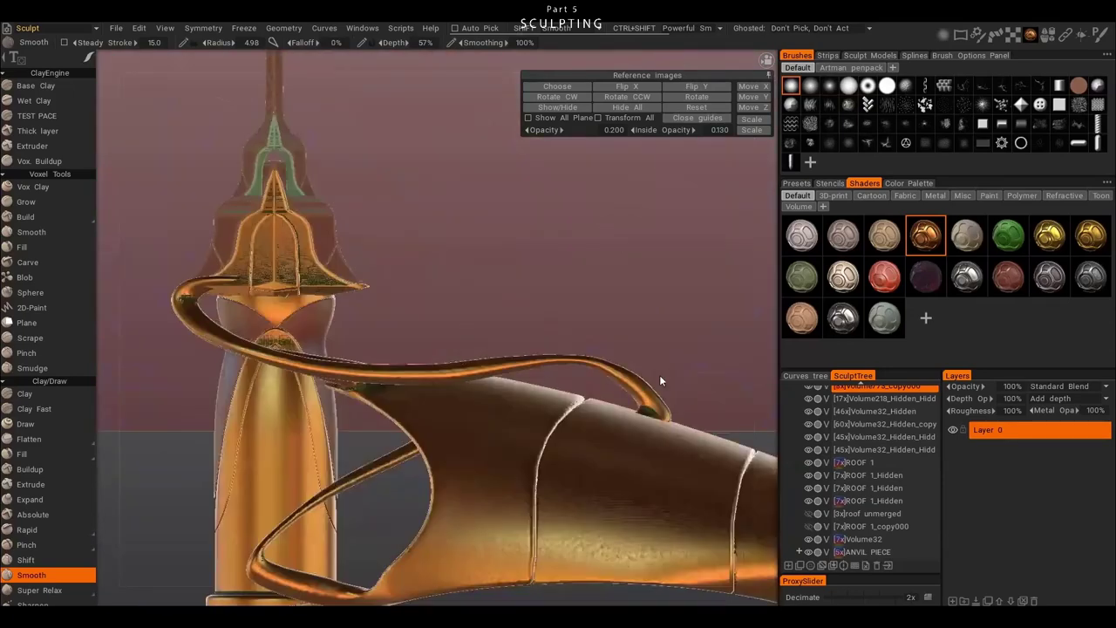
drag(646, 337, 595, 322)
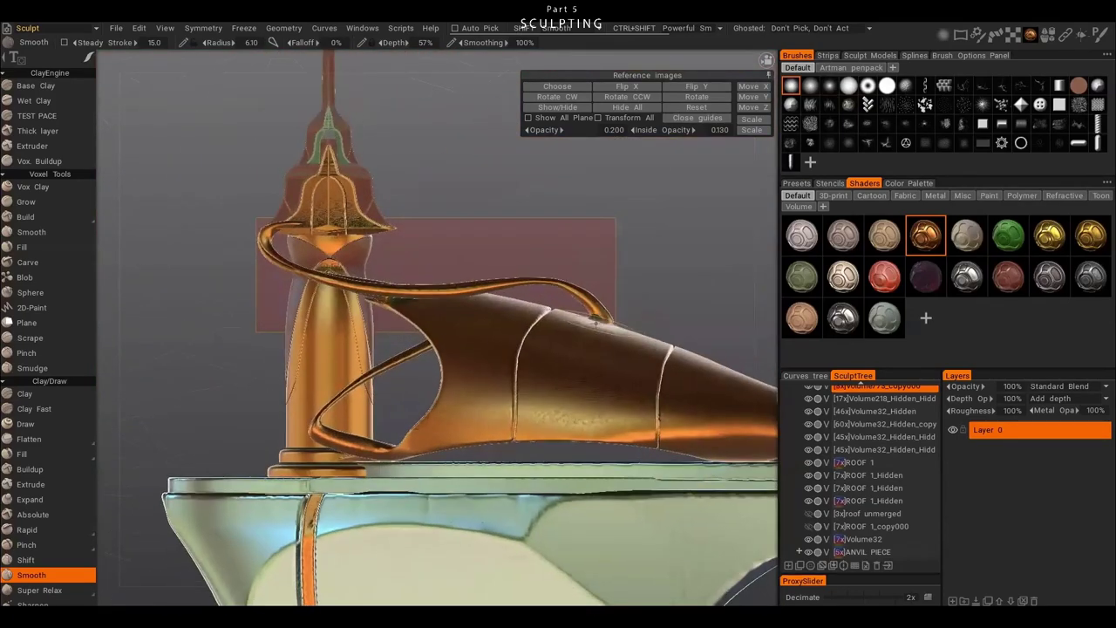
drag(508, 329, 529, 368)
key(shift)
mouse_move(514, 331)
mouse_down()
mouse_move(617, 358)
mouse_move(608, 378)
mouse_move(686, 310)
mouse_move(607, 321)
mouse_up()
key(shift)
- Duplicate the filigree ring and scale the copy out around the base of the roof shell
scroll(645, 270, up, 3)
key(KP_1)
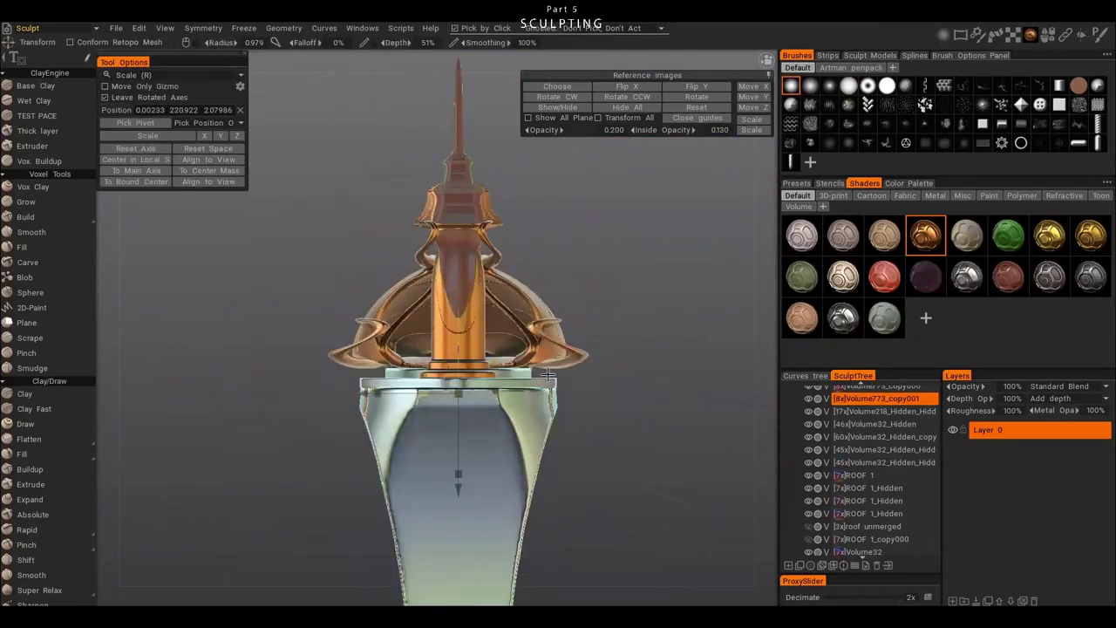
drag(547, 373, 521, 377)
mouse_move(558, 278)
mouse_down()
mouse_move(493, 428)
mouse_move(511, 356)
mouse_move(558, 383)
mouse_move(593, 375)
mouse_up()
- Lower the duplicated filigree's tower-end tip toward the ledge with Line-mode Pose, and shape its sides around the roof with the Move brush
key(e)
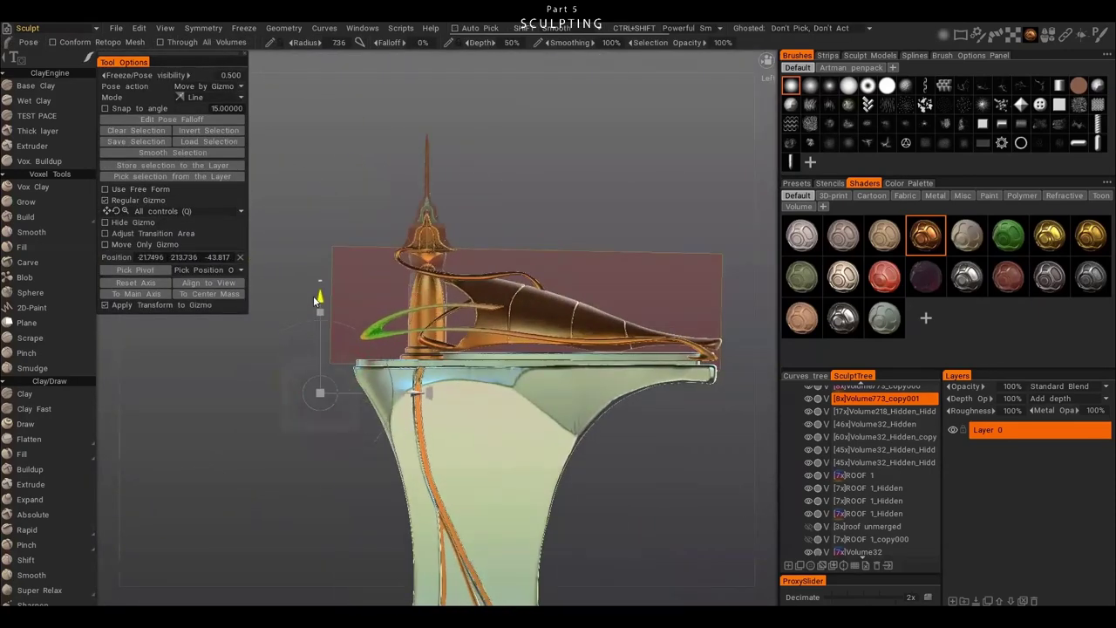
key(t)
drag(316, 301, 316, 375)
drag(260, 419, 570, 293)
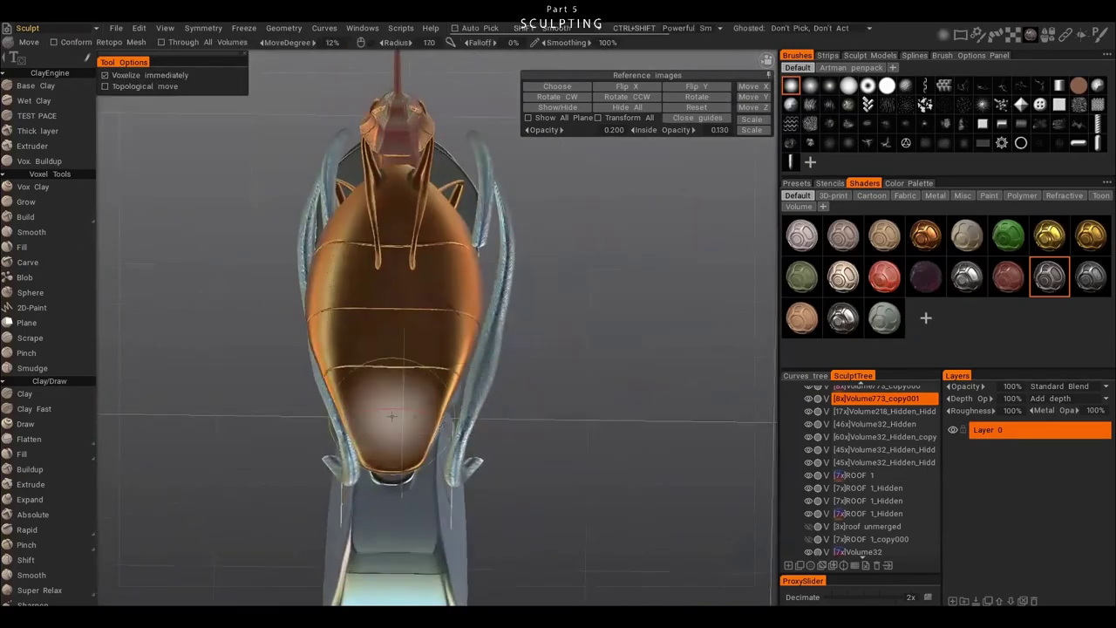
drag(351, 395, 532, 349)
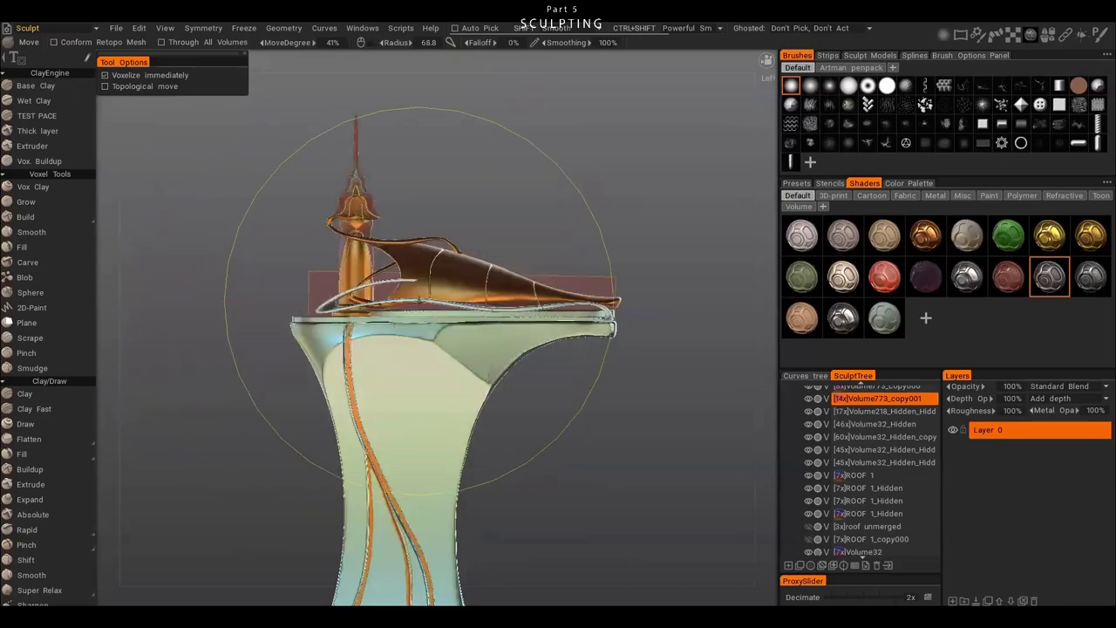
- Apply the copper shader to the duplicated lower filigree and to the cap volume of the spire tower
drag(418, 300, 903, 263)
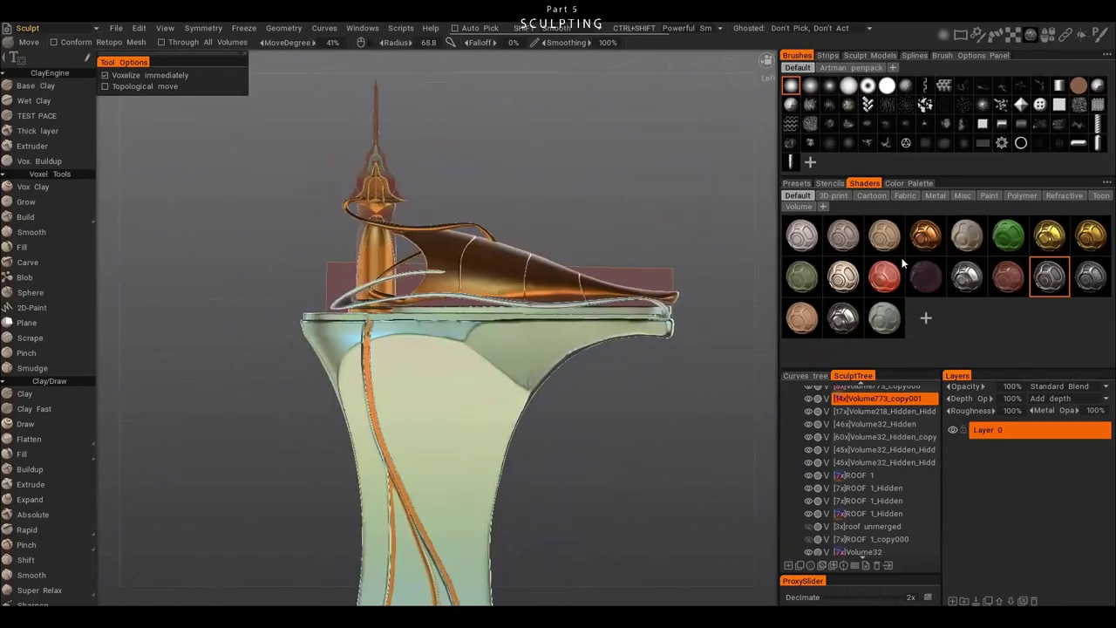
click(925, 234)
drag(611, 366, 407, 296)
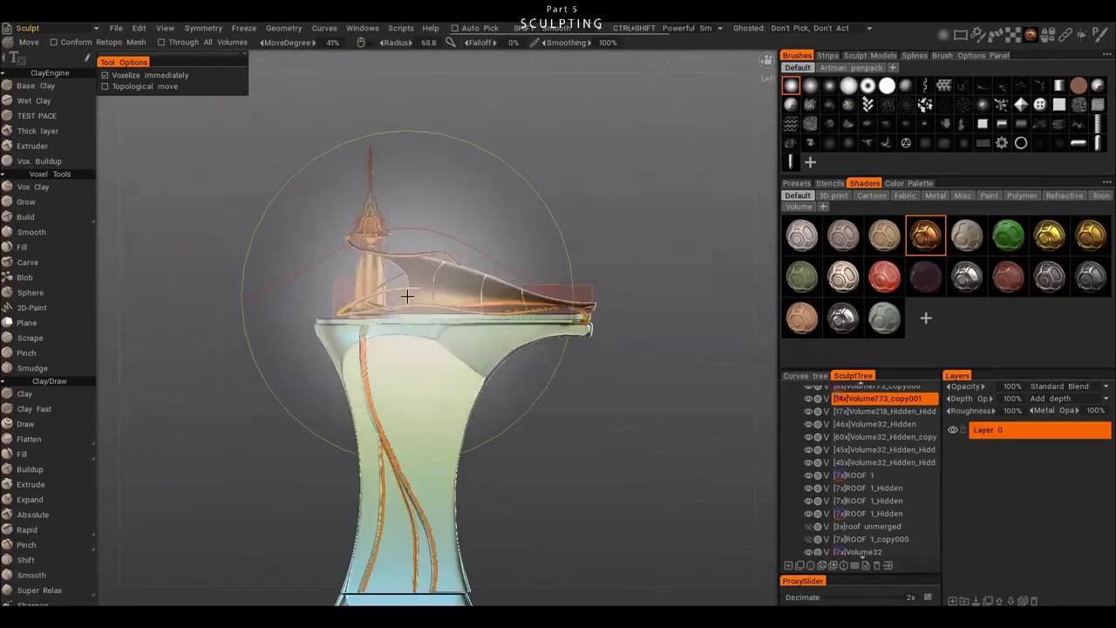
scroll(407, 296, up, 5)
key(t)
click(937, 248)
scroll(549, 292, up, 2)
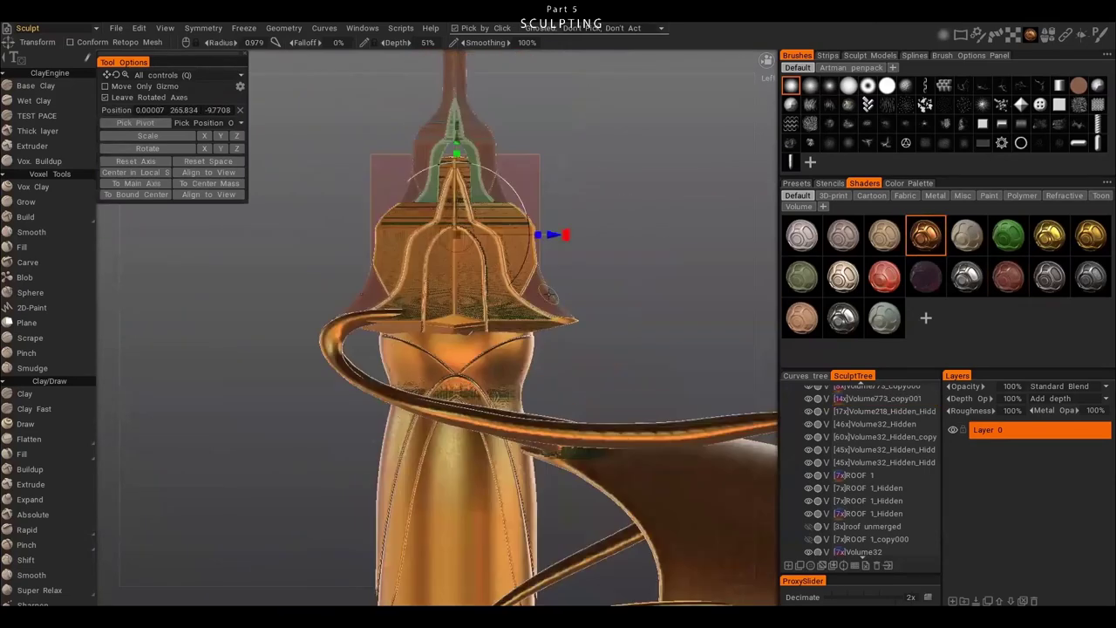
- Apply the olive green shader to the panels of the anvil-shaped building body
scroll(533, 407, down, 3)
drag(532, 407, 473, 444)
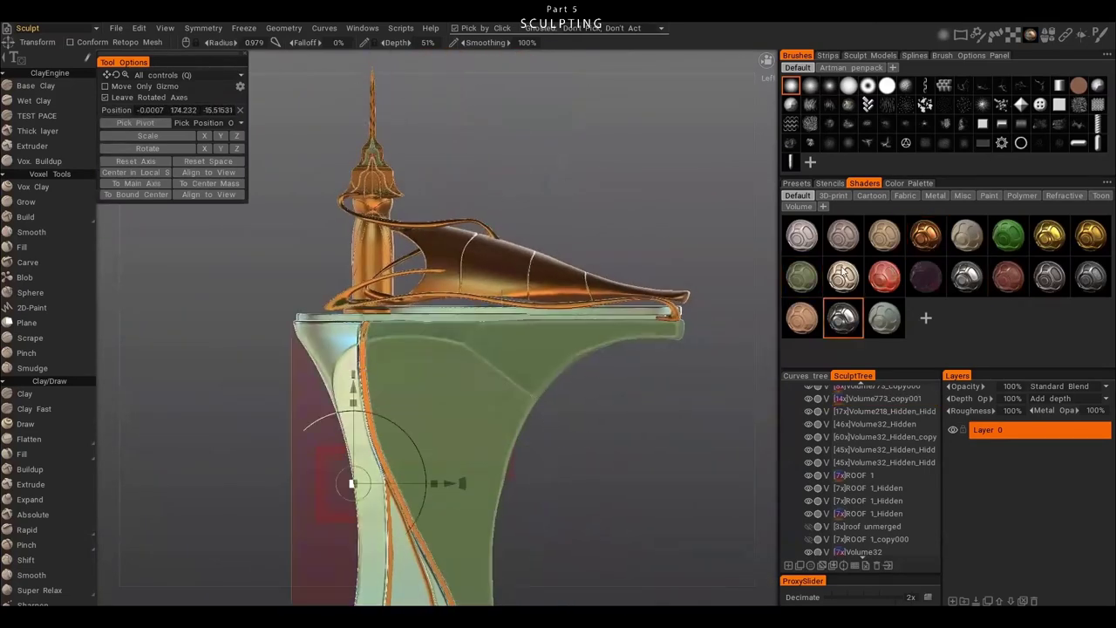
click(510, 497)
click(462, 562)
scroll(462, 562, down, 2)
scroll(557, 313, up, 4)
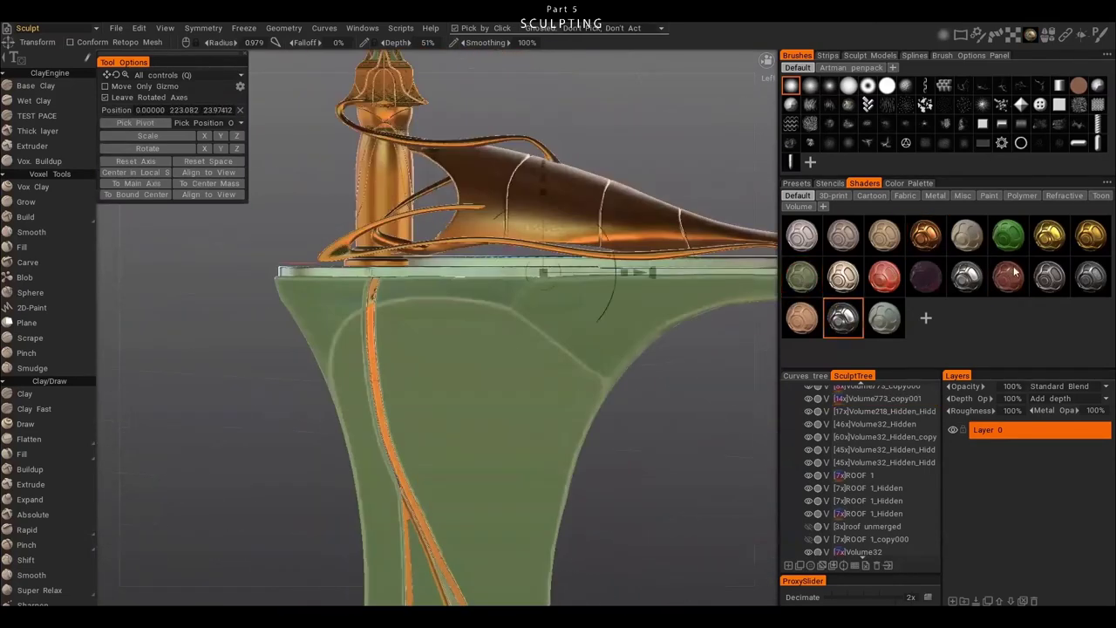
- Apply the copper shader to the ledge and spire, and the olive green shader to the tower's recessed panels
click(453, 296)
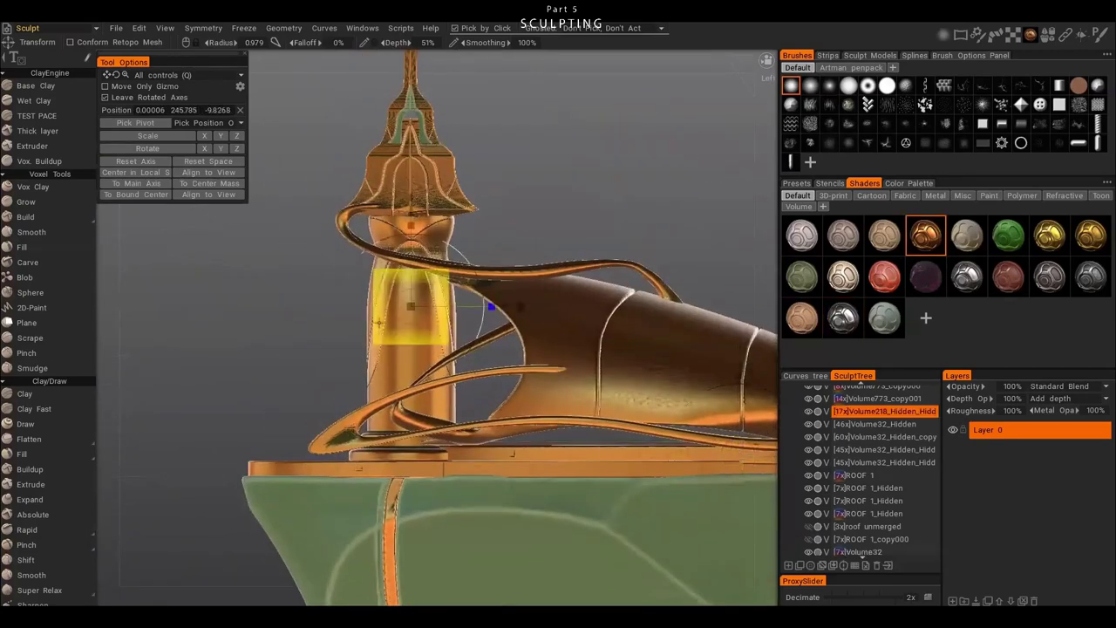
scroll(597, 229, up, 2)
drag(597, 229, 685, 225)
scroll(521, 428, down, 4)
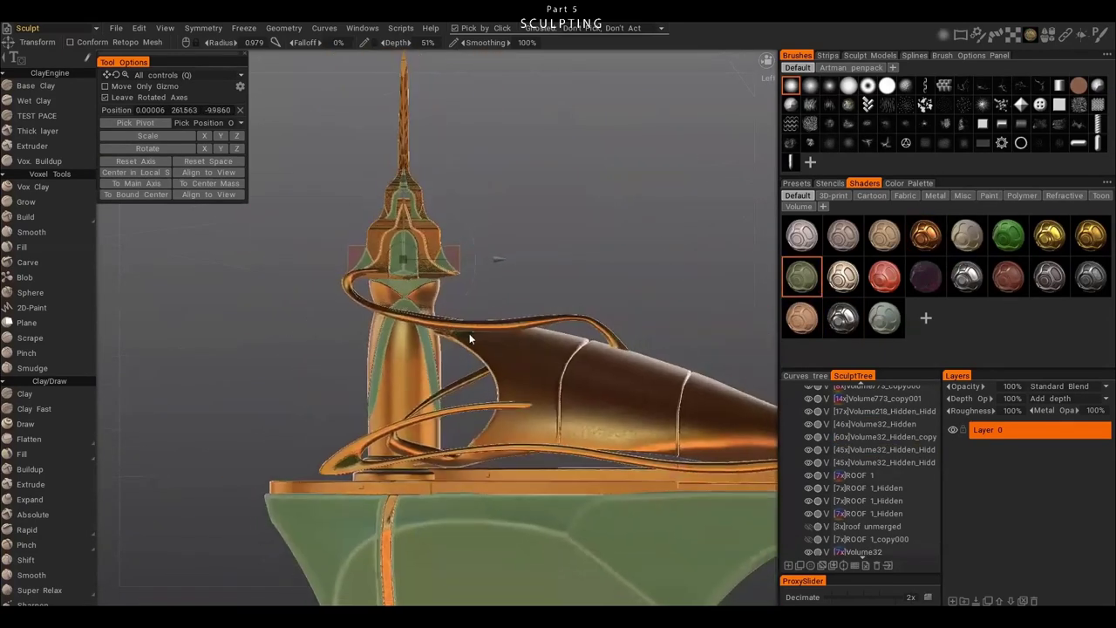
- Split off the bottom strip of the building's base with a rectangular Vox Hide and give it the copper shader
drag(521, 428, 590, 354)
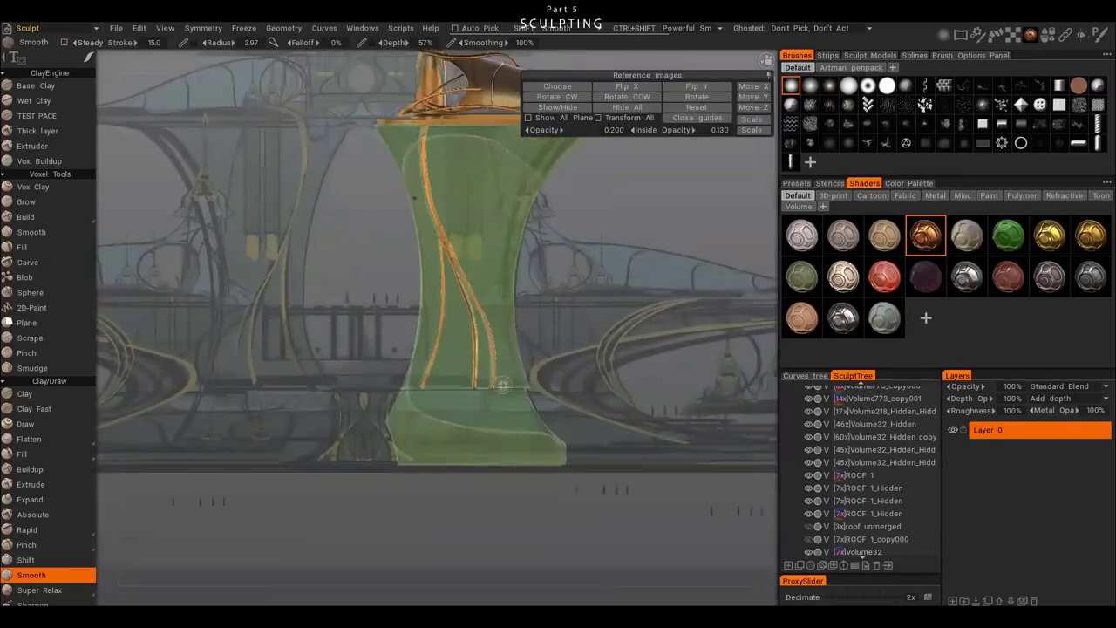
key(r)
click(511, 374)
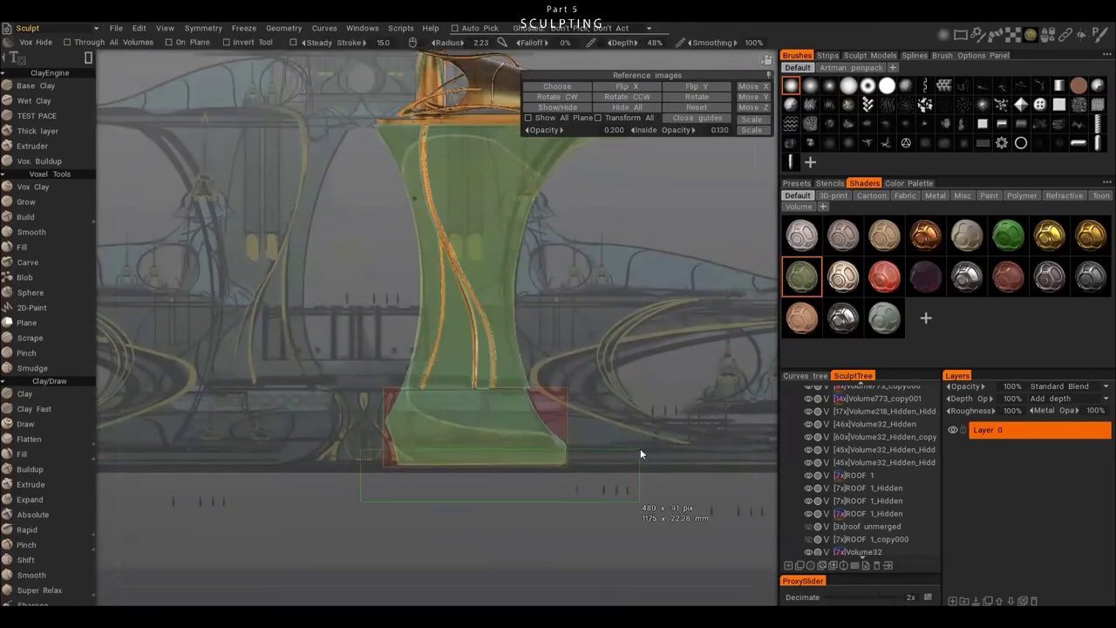
scroll(643, 496, down, 3)
key(Return)
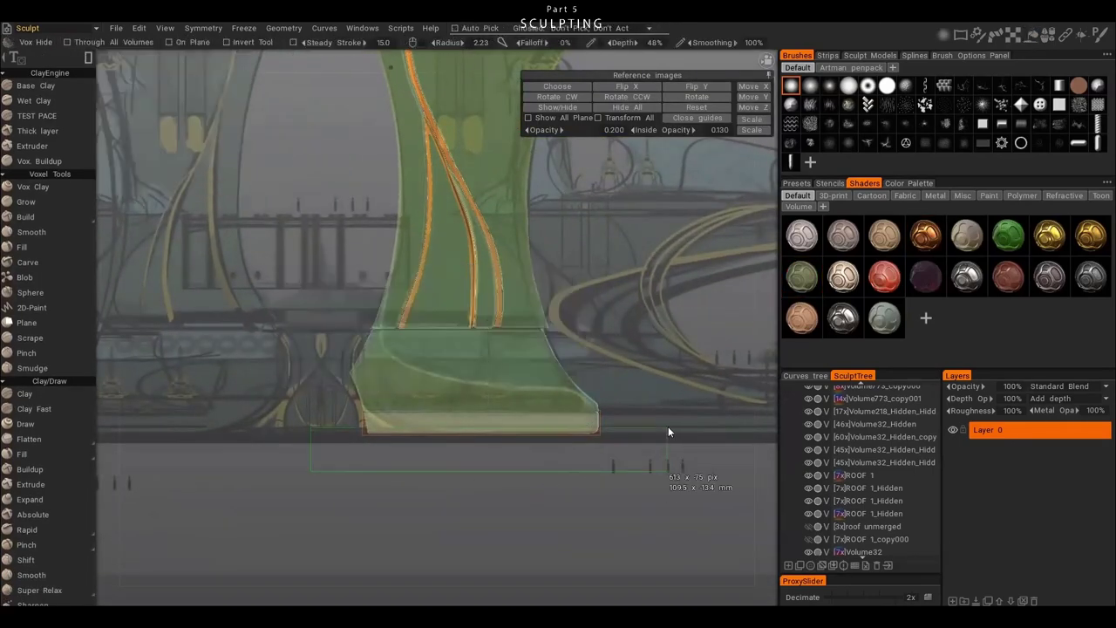
scroll(609, 456, up, 2)
scroll(563, 417, down, 4)
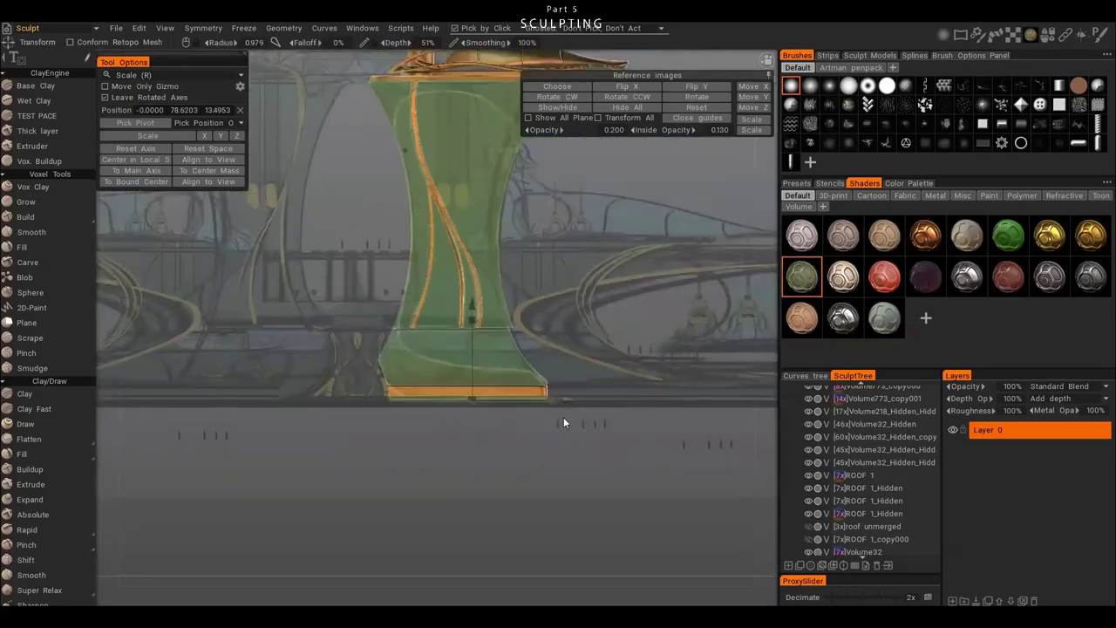
- Cut the lower edge of the base's copper strip with a rectangular Vox Hide, leaving a thin green plinth below it
scroll(532, 401, up, 4)
key(h)
drag(224, 379, 710, 529)
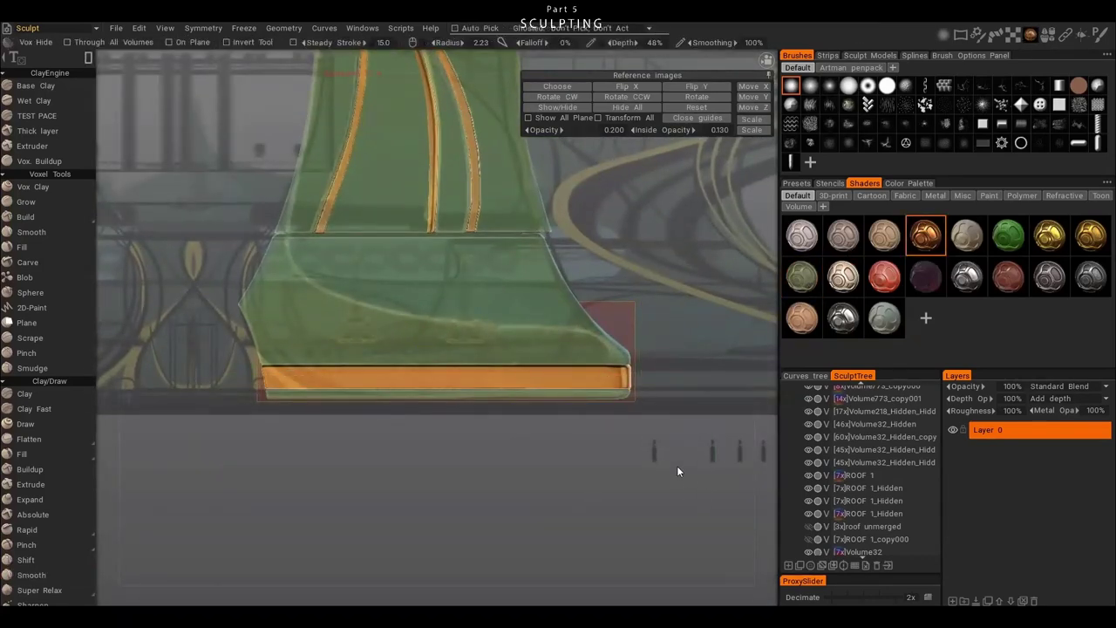
key(Return)
drag(198, 467, 591, 387)
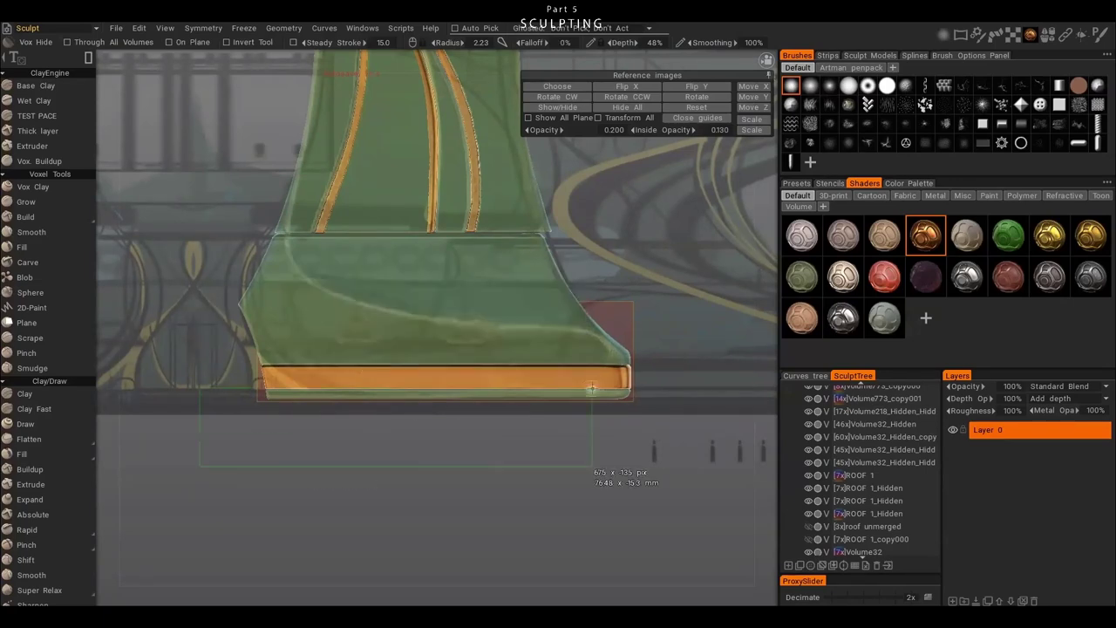
drag(570, 447, 571, 444)
scroll(490, 375, down, 4)
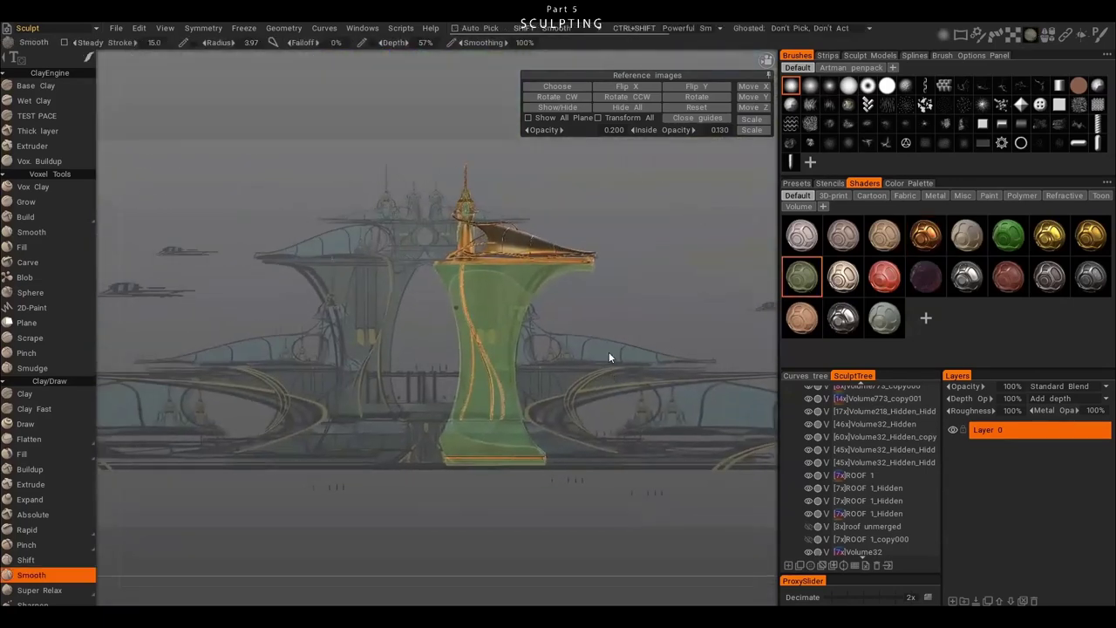
- Switch to the Render room, collapse the reference image controls and inspect the building from several angles
click(68, 27)
click(44, 140)
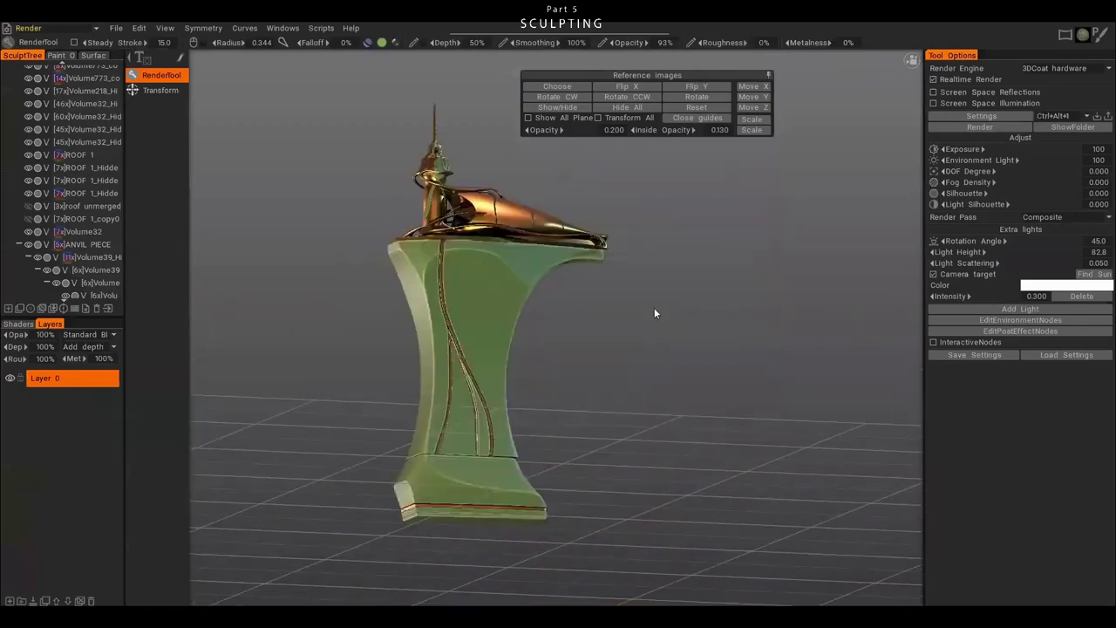
click(766, 76)
drag(480, 335, 742, 367)
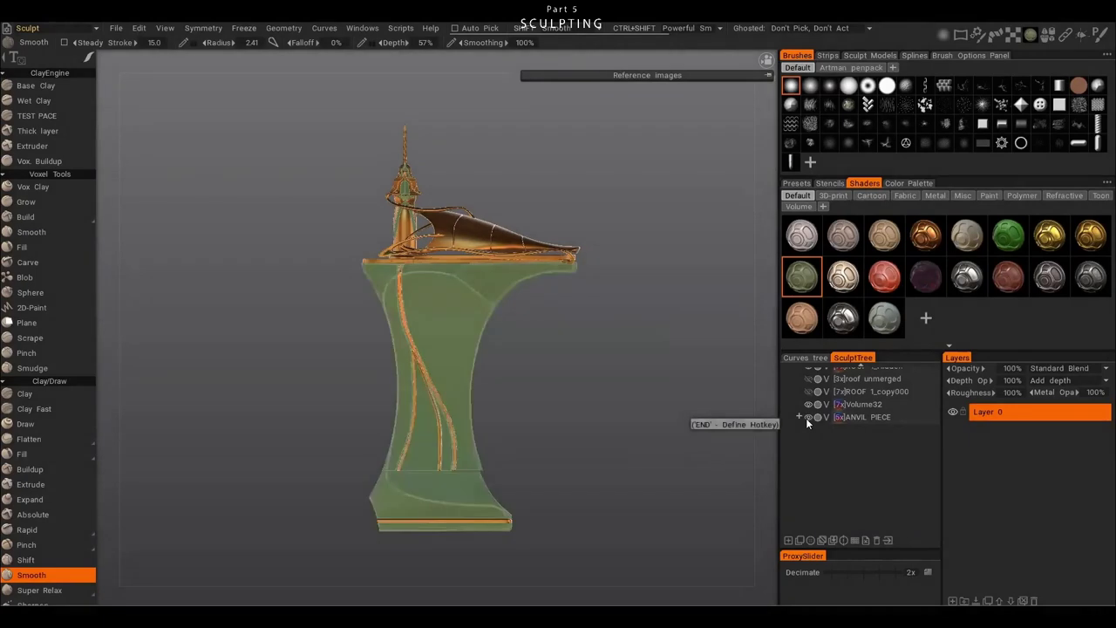
- Hide ANVIL PIECE, add a volume named ROOF AND TOWER and nest the roof and tower volumes under it
click(806, 417)
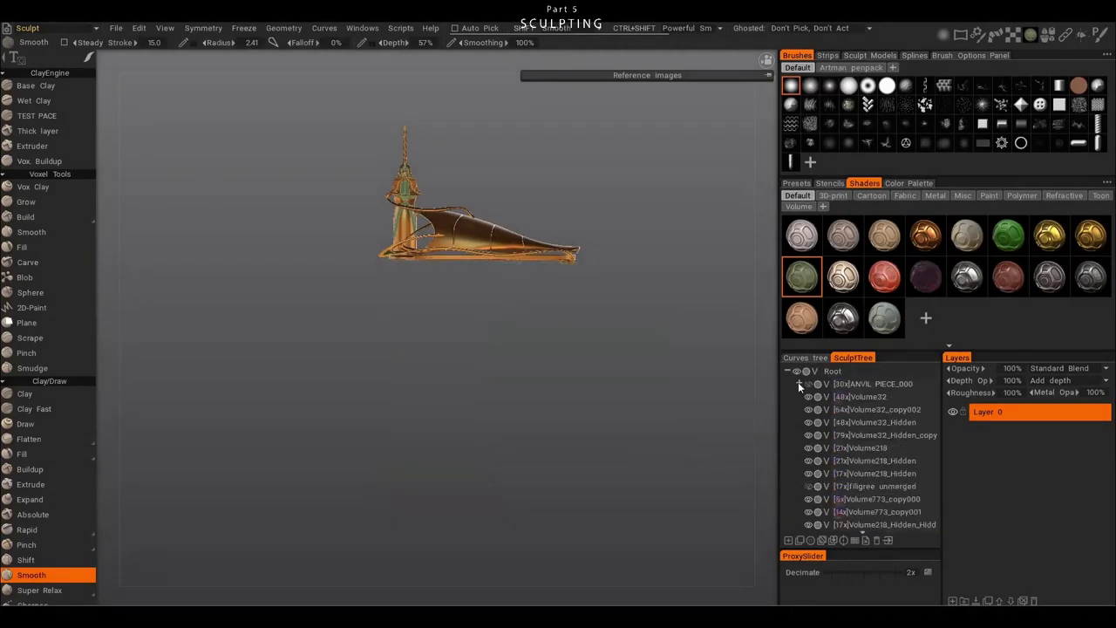
click(869, 396)
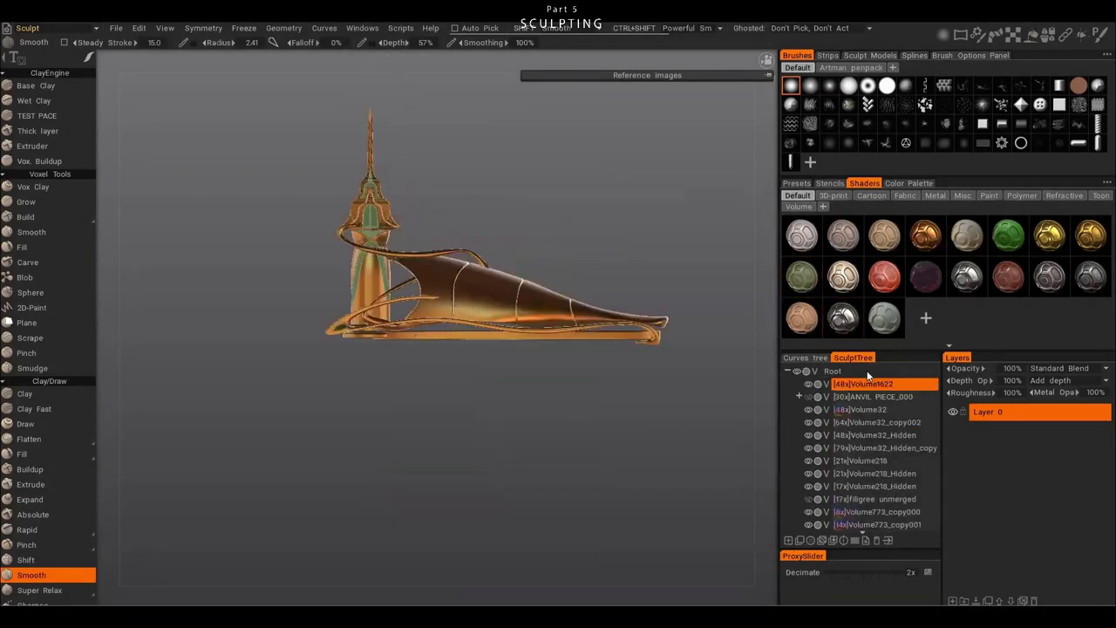
double_click(848, 383)
text(ROOF AND TOWER)
key(Return)
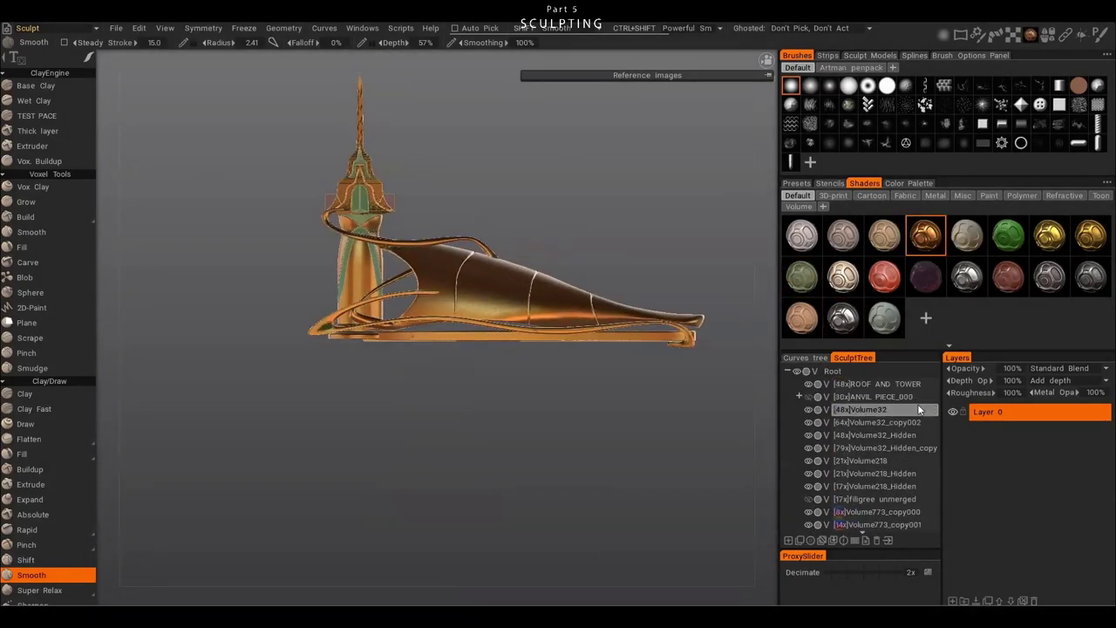
key(v)
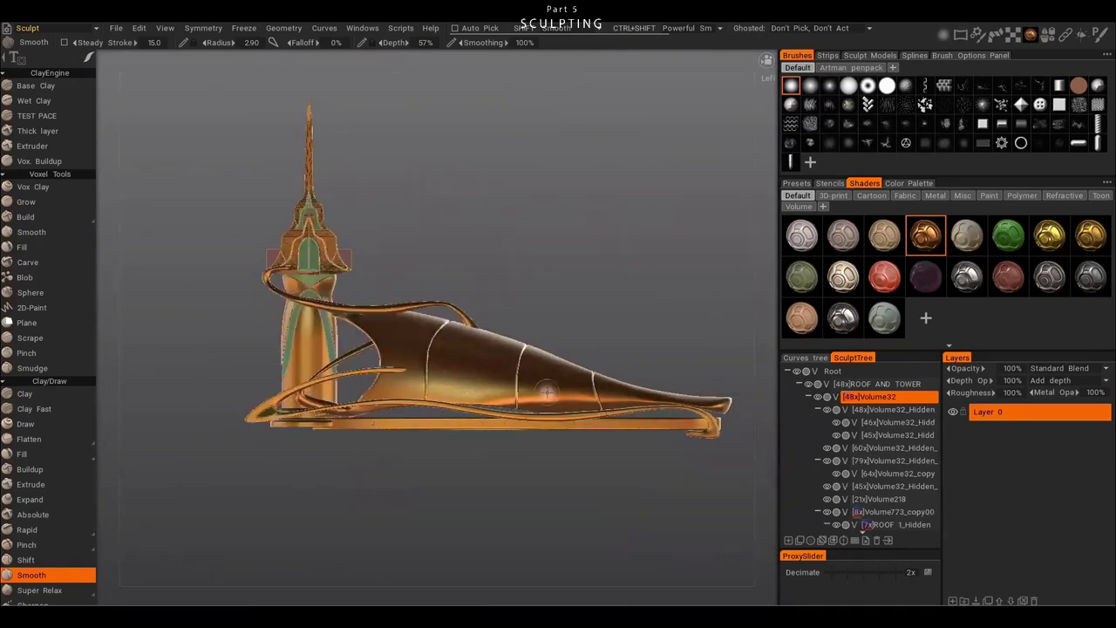
- Collapse ROOF AND TOWER, arrange it beside ANVIL PIECE, show ANVIL PIECE and nest the roof and tower group under it
click(802, 385)
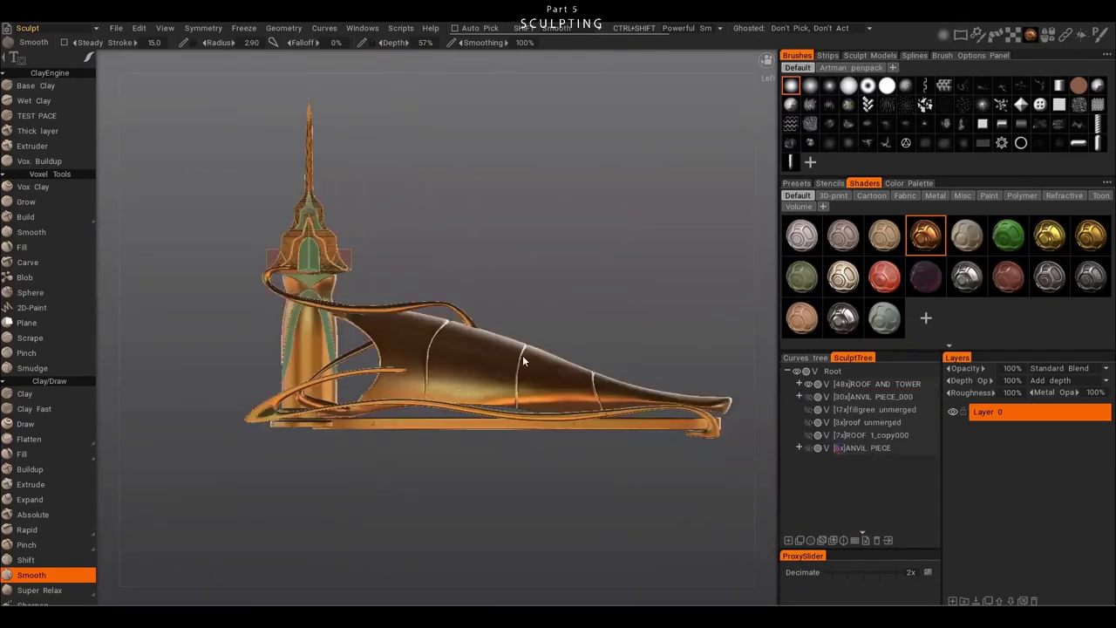
mouse_move(872, 435)
mouse_down()
mouse_move(918, 403)
mouse_move(889, 377)
mouse_up()
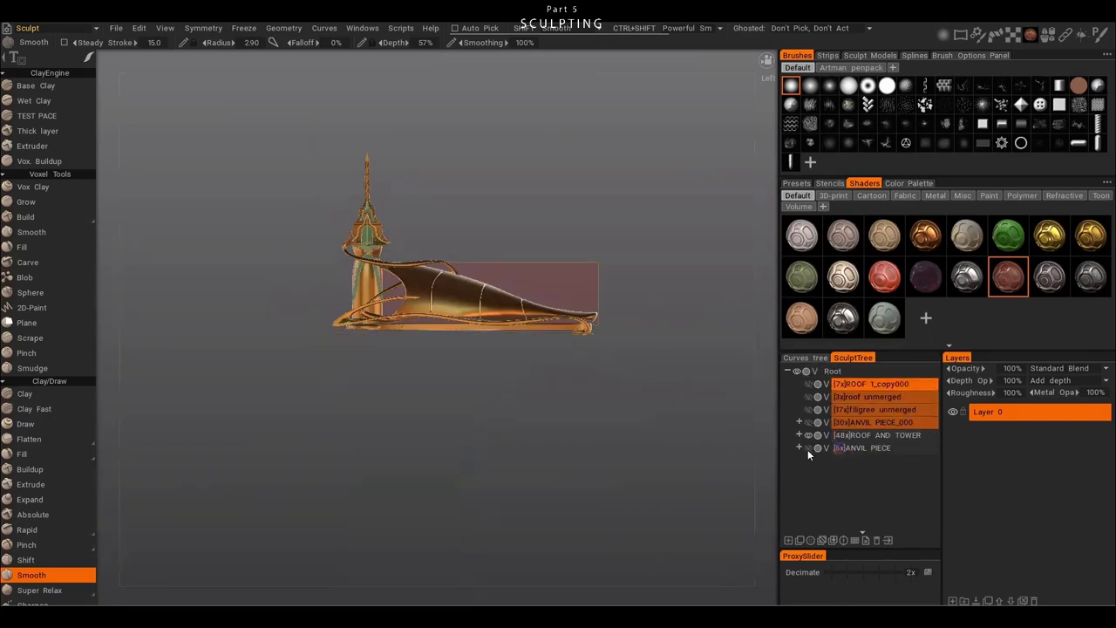
click(881, 447)
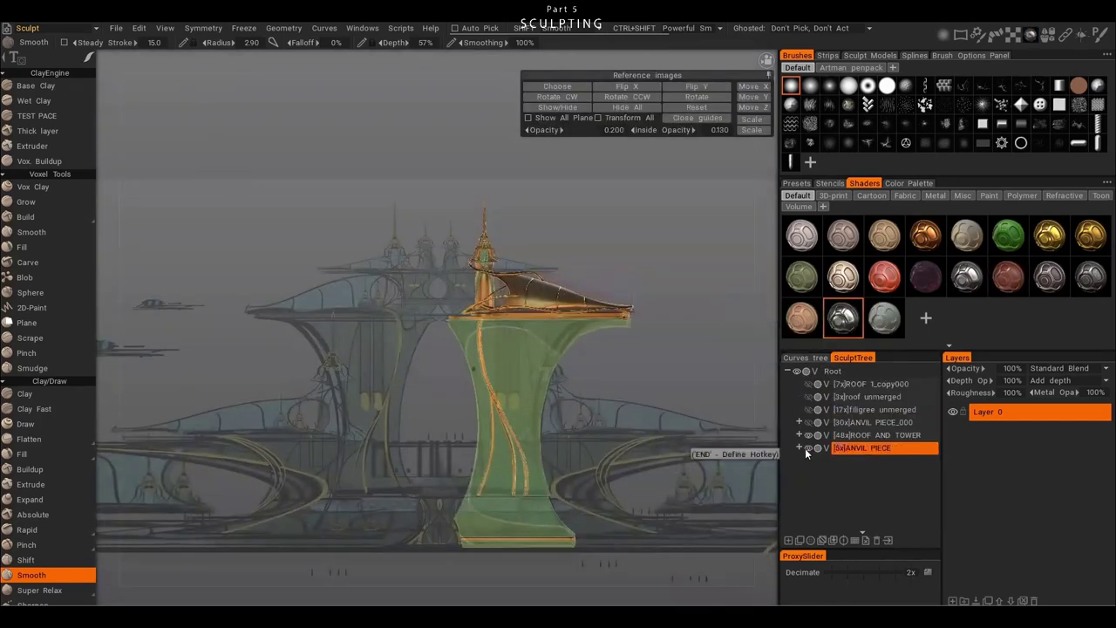
key(Escape)
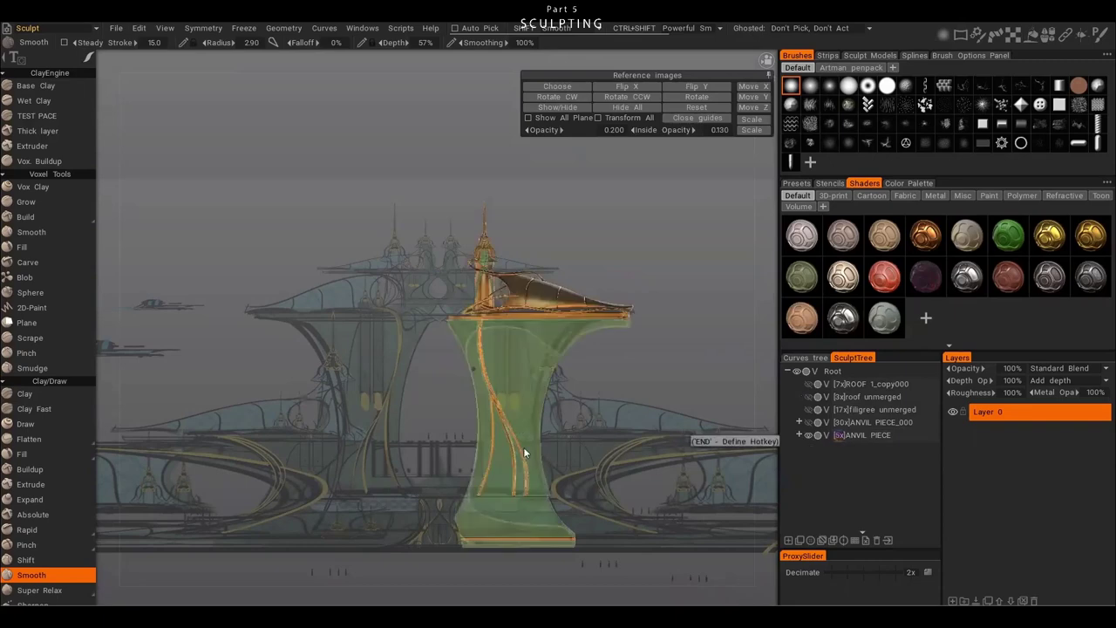
- Create a mirrored instance of ANVIL PIECE and space the two buildings apart so they face away from each other
scroll(519, 421, down, 1)
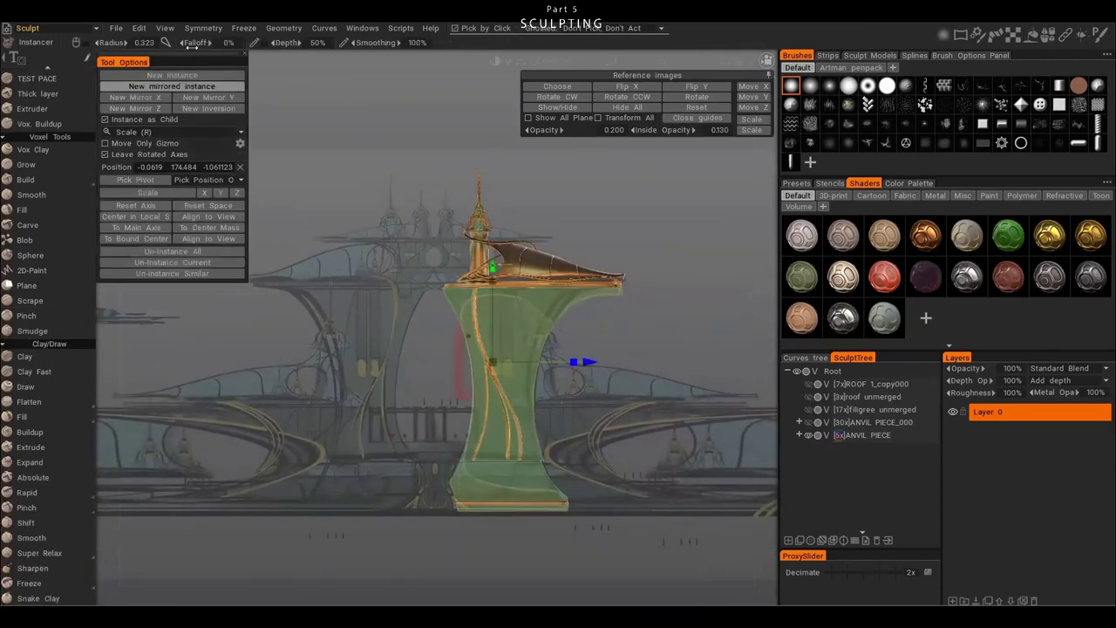
key(s)
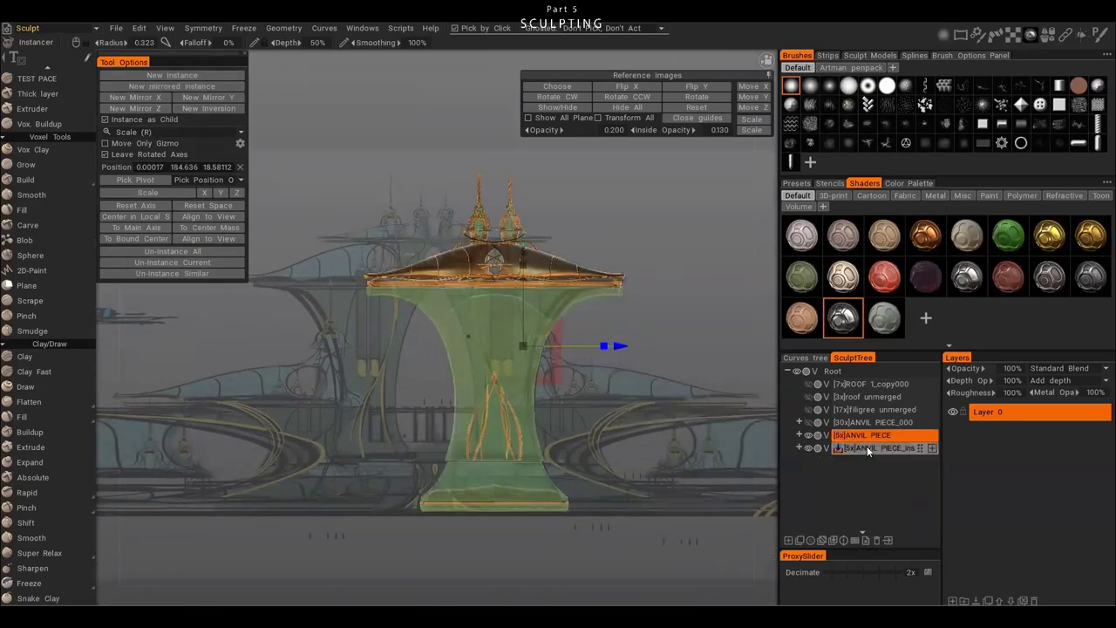
drag(562, 349, 441, 349)
drag(523, 367, 599, 335)
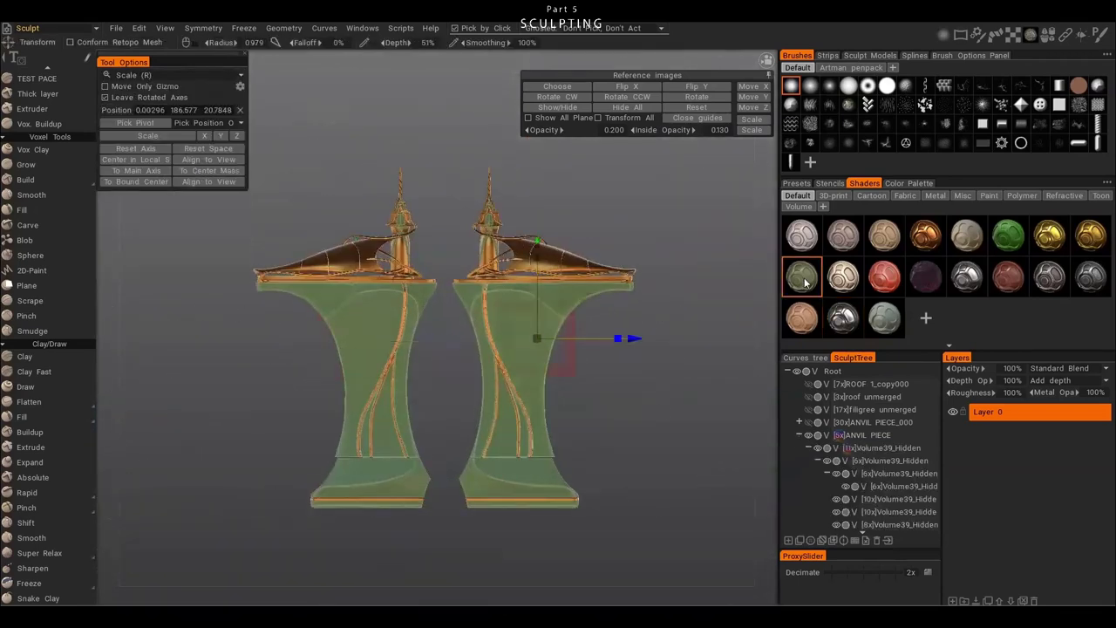
- Edit the green shader: turn off gloss modulation by texture, set metalness to 0, cavity metalness to 0.765 and cavity glossiness to 0.505
right_click(817, 287)
click(818, 287)
drag(558, 361, 631, 192)
click(632, 194)
click(623, 186)
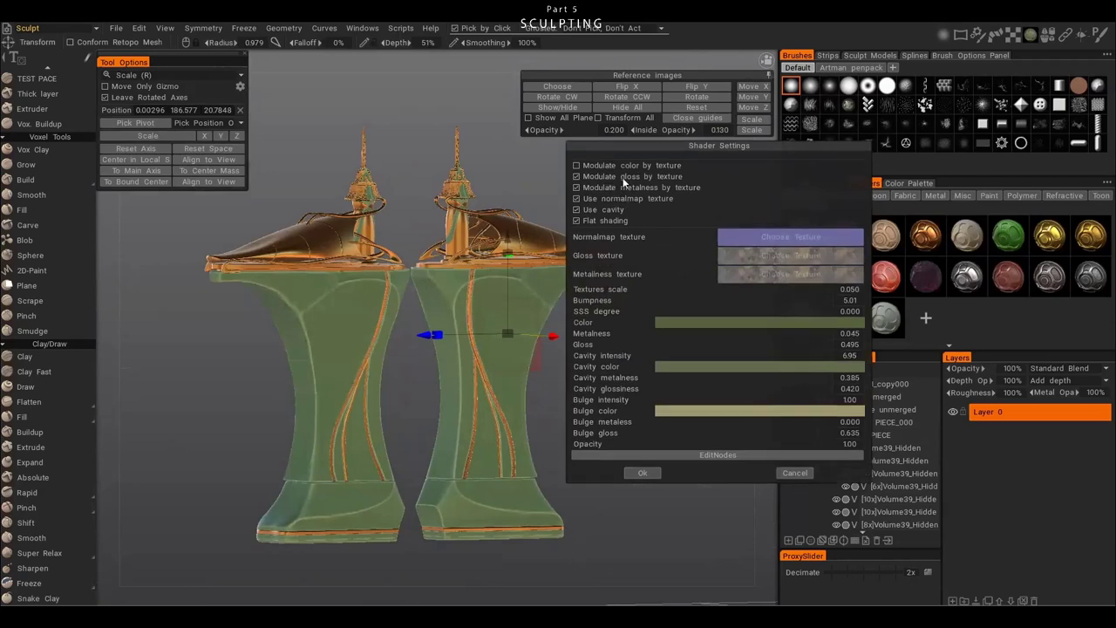
click(628, 196)
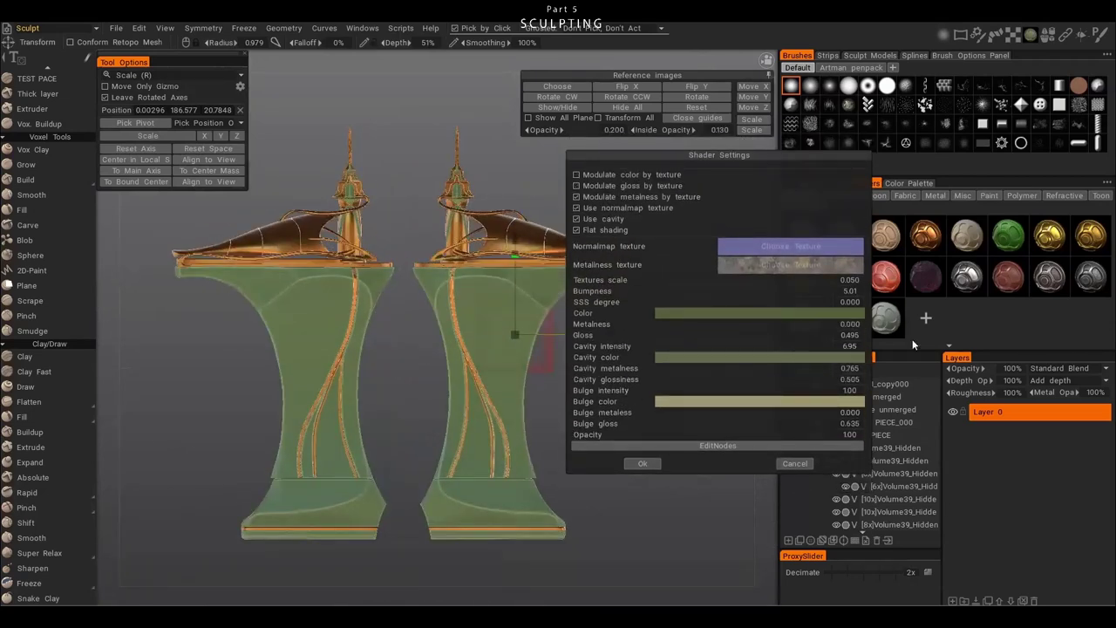
- Switch to the Render room, collapse the reference image controls and inspect the mirrored buildings under the lighting
drag(432, 389, 456, 352)
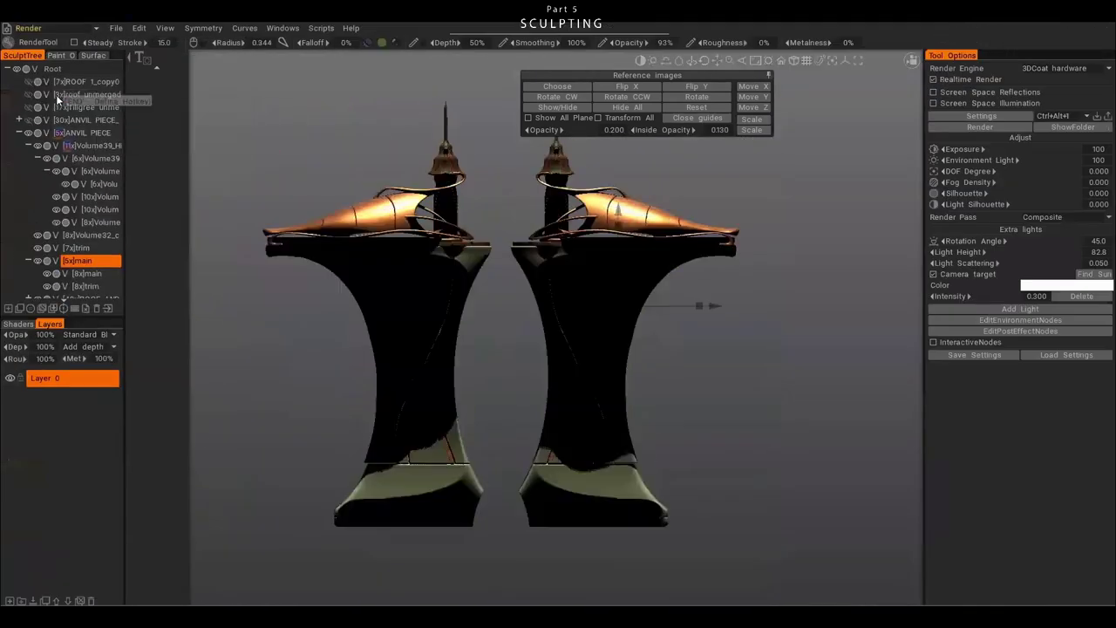
click(768, 75)
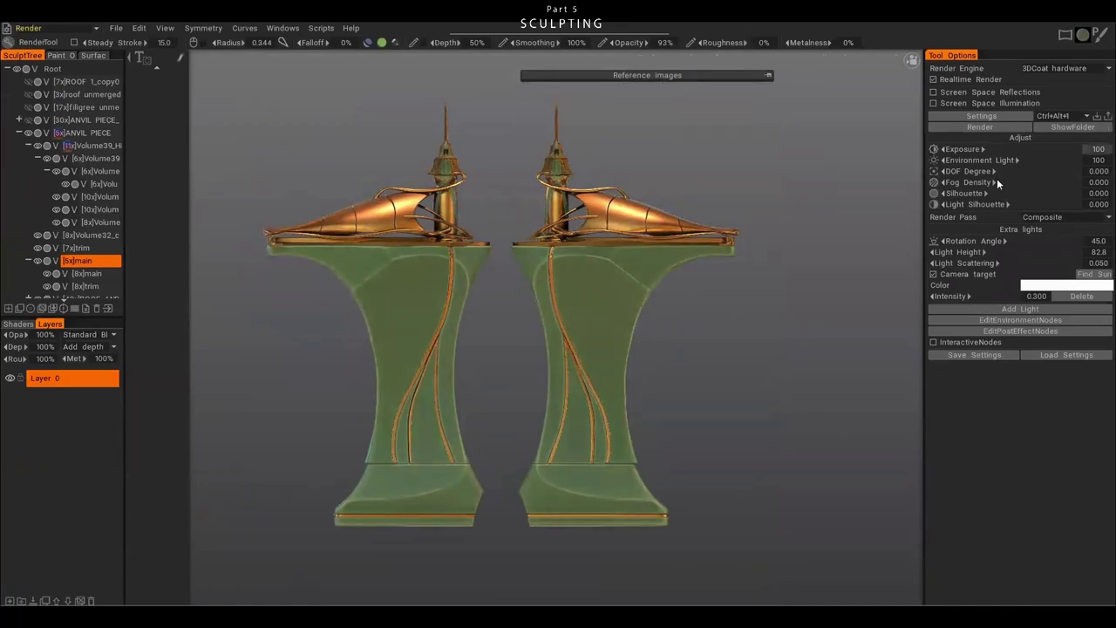
drag(907, 401, 747, 393)
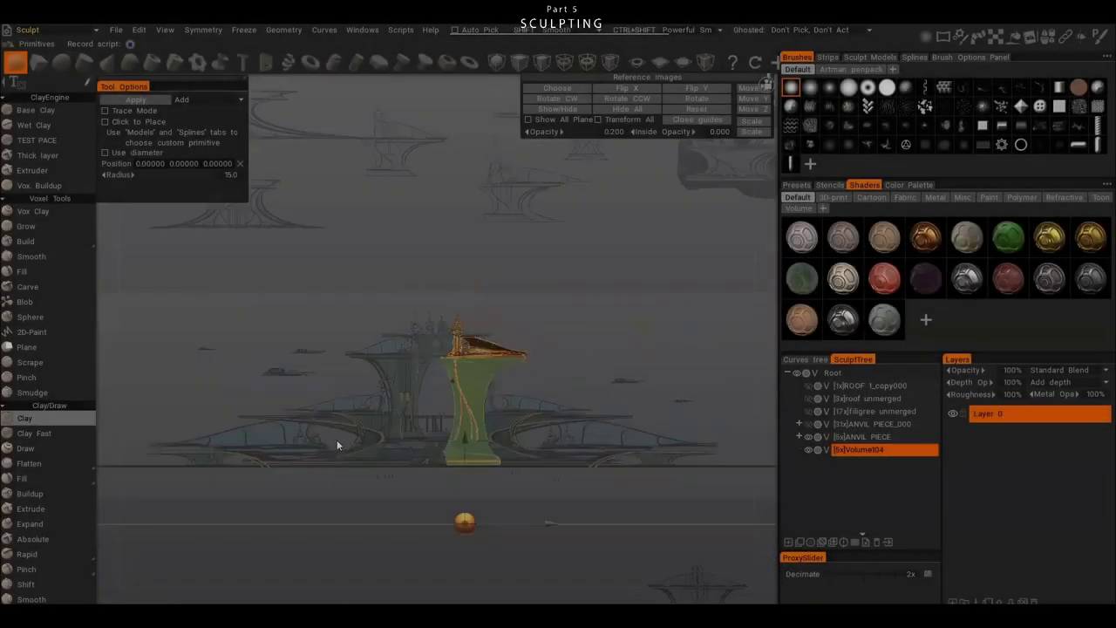
- Place a sphere at the deck's tower-side end, flatten and shape it into a pointed nose, and give it the copper shader
key(s)
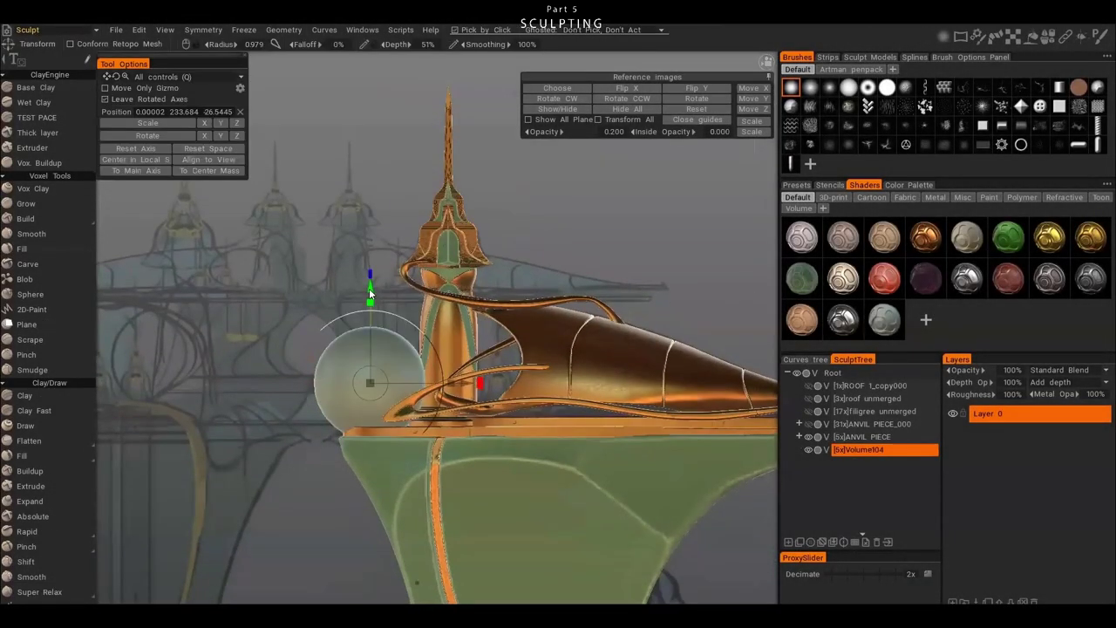
drag(323, 506, 513, 398)
key(s)
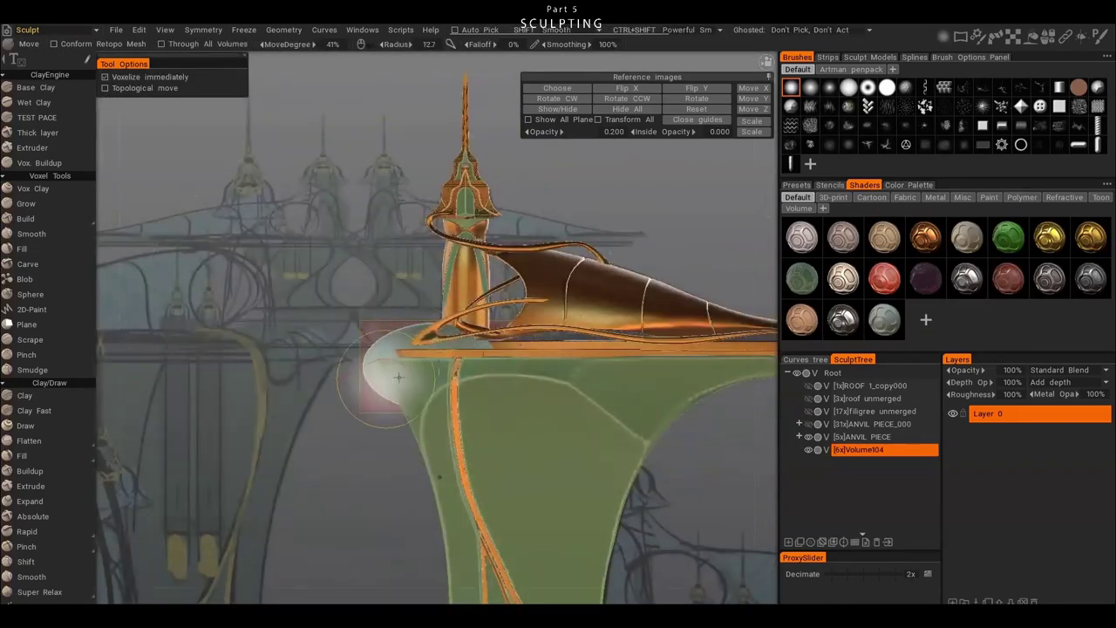
drag(359, 323, 409, 377)
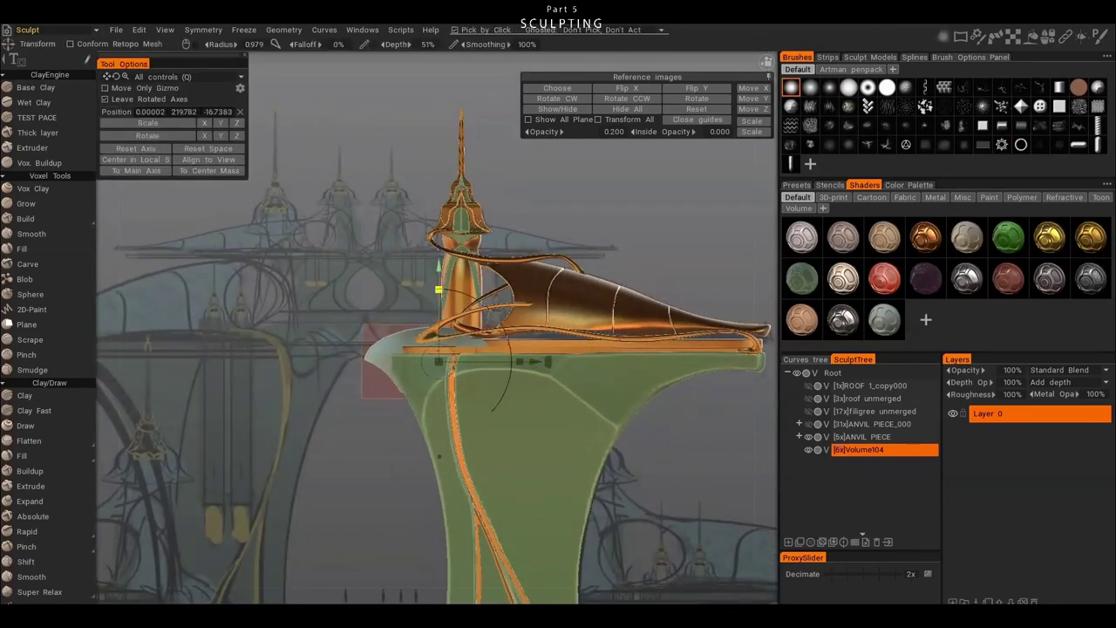
mouse_move(523, 410)
mouse_down()
mouse_move(466, 540)
mouse_move(558, 419)
mouse_move(495, 321)
mouse_move(422, 424)
mouse_up()
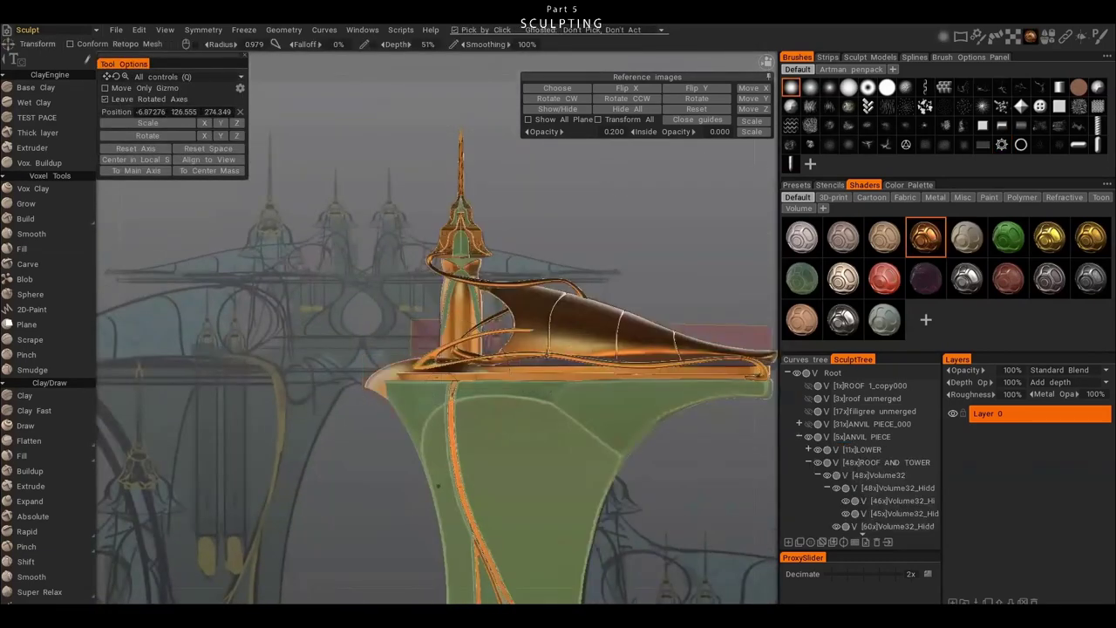
- Duplicate the curved filigree beside the tower base, then move, scale and rotate the copy around the deck's copper nose
scroll(546, 422, up, 5)
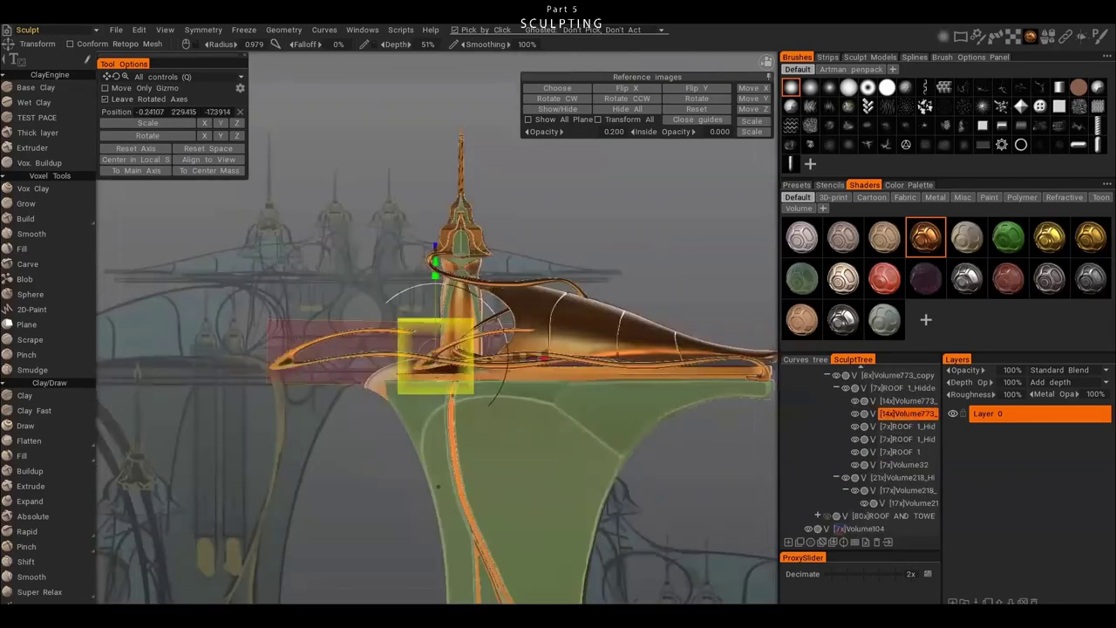
mouse_move(473, 350)
mouse_down()
mouse_move(463, 299)
mouse_move(453, 384)
mouse_move(326, 291)
mouse_move(386, 542)
mouse_move(469, 311)
mouse_move(458, 375)
mouse_move(453, 323)
mouse_move(434, 494)
mouse_move(448, 469)
mouse_move(586, 484)
mouse_move(471, 412)
mouse_up()
key(space)
click(586, 485)
drag(549, 401, 453, 366)
key(t)
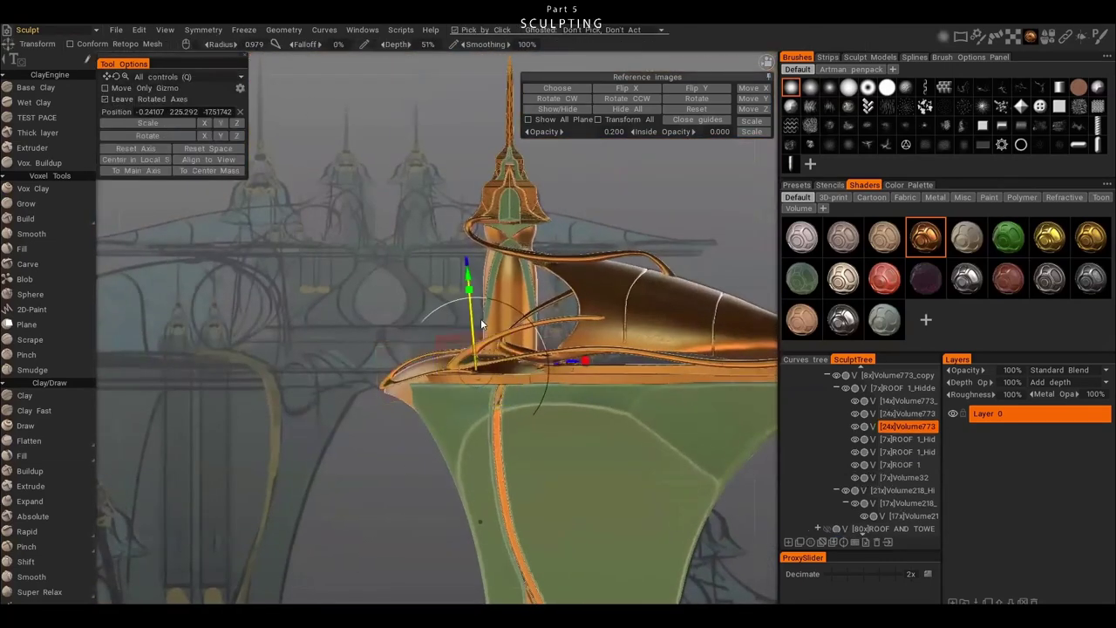
drag(561, 364, 441, 273)
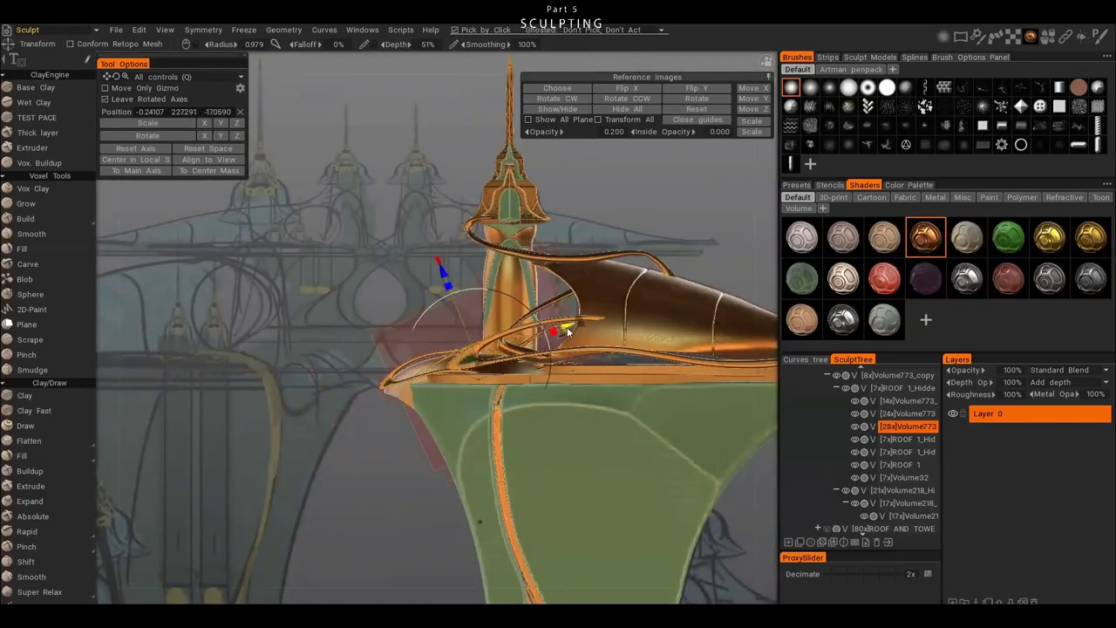
mouse_move(567, 331)
mouse_down()
mouse_move(488, 366)
mouse_move(558, 349)
mouse_up()
- Cut off the excess of the copied filigree with a rectangular Cut Off and reshape and smooth its tip around the nose
key(c)
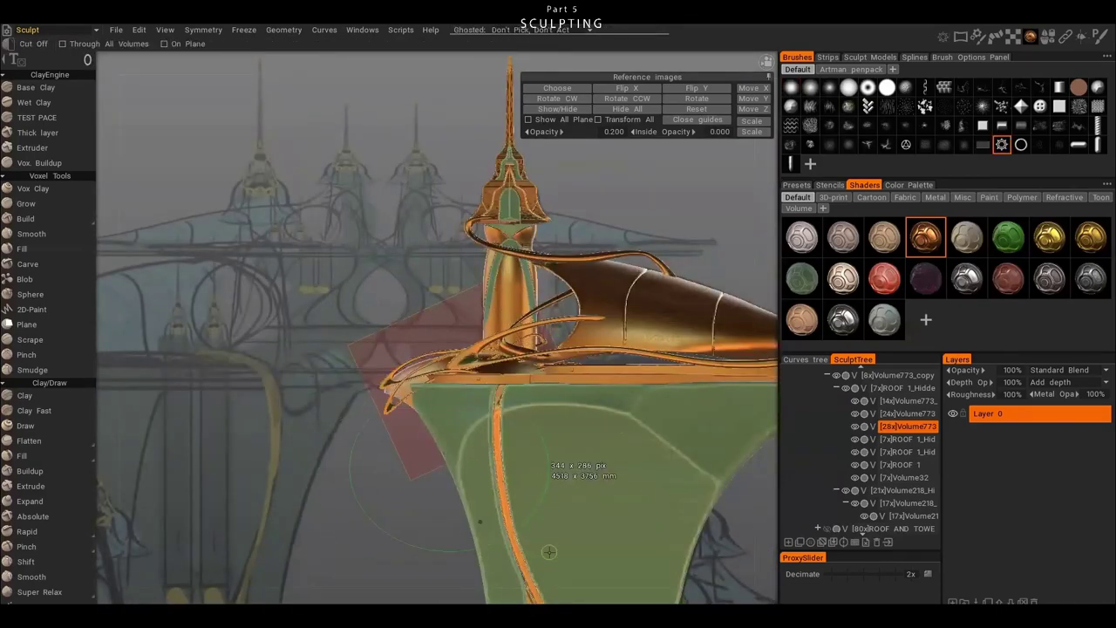
drag(549, 551, 544, 405)
key(shift)
key(m)
key(shift)
mouse_move(599, 498)
mouse_down()
mouse_move(374, 337)
mouse_move(656, 495)
mouse_move(523, 471)
mouse_move(400, 489)
mouse_move(462, 445)
mouse_move(571, 402)
mouse_move(360, 412)
mouse_up()
key(shift)
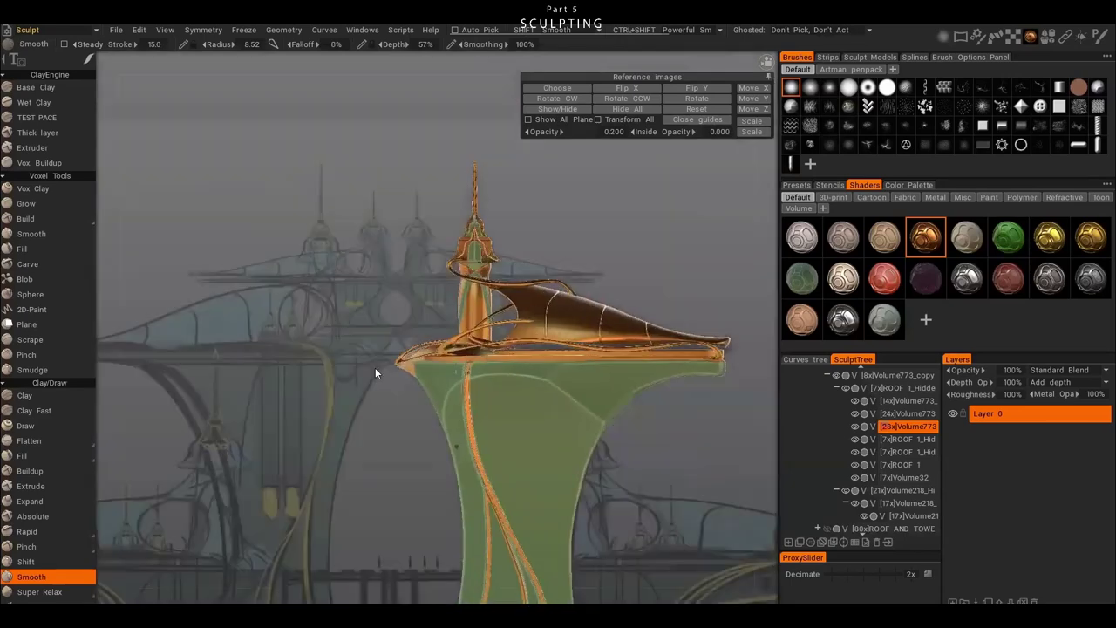
- Split off the lower part of the deck's nose with Vox Hide and give it the green shader
scroll(375, 367, up, 6)
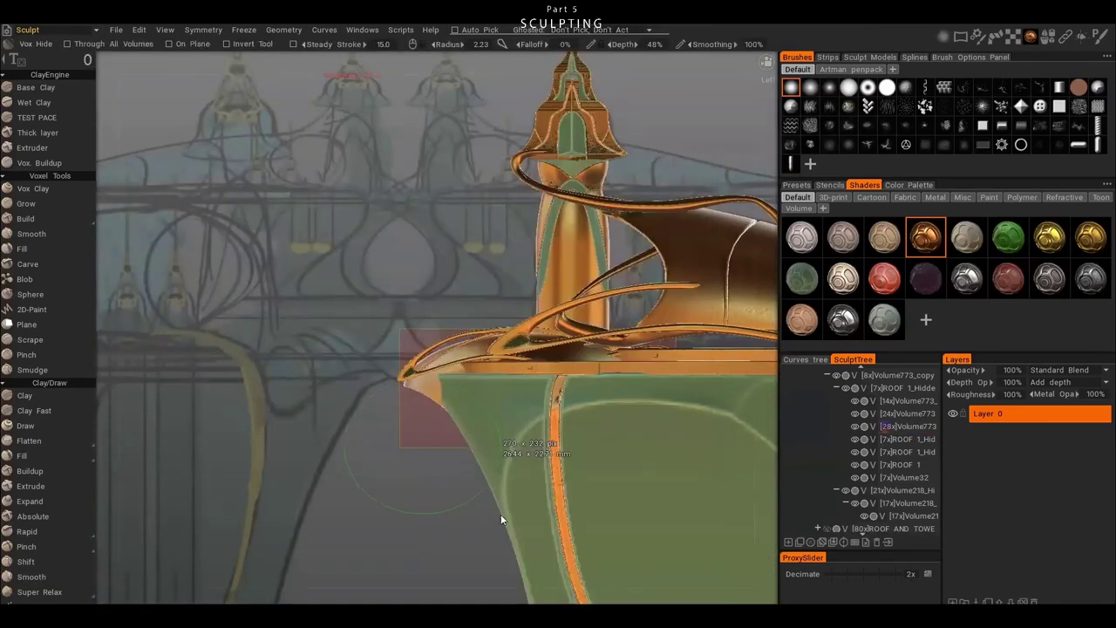
key(t)
drag(492, 520, 502, 389)
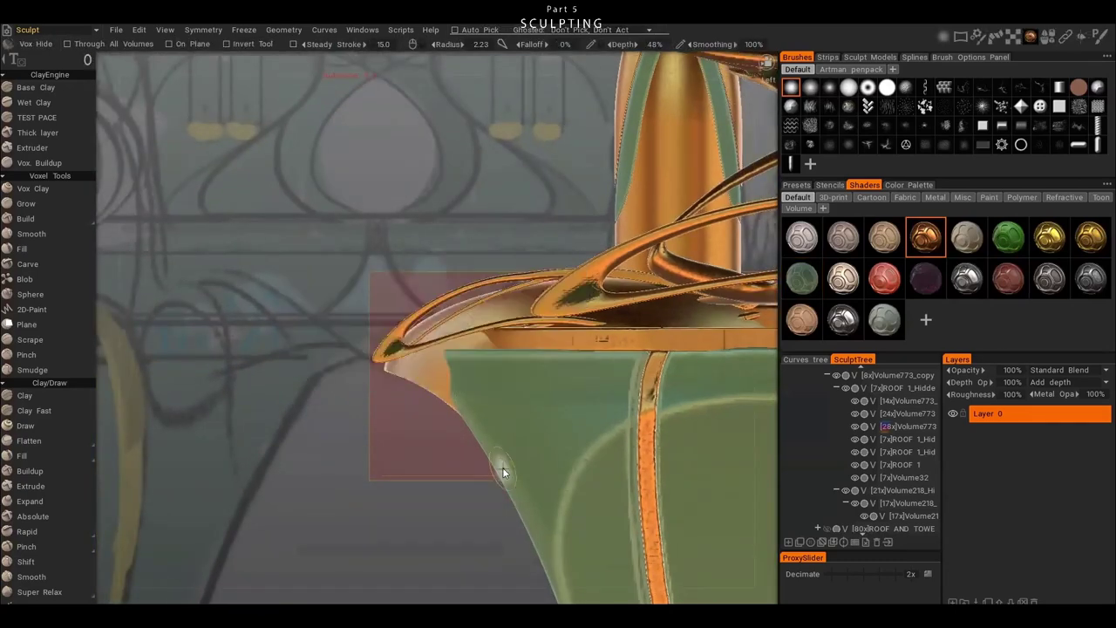
drag(502, 472, 414, 454)
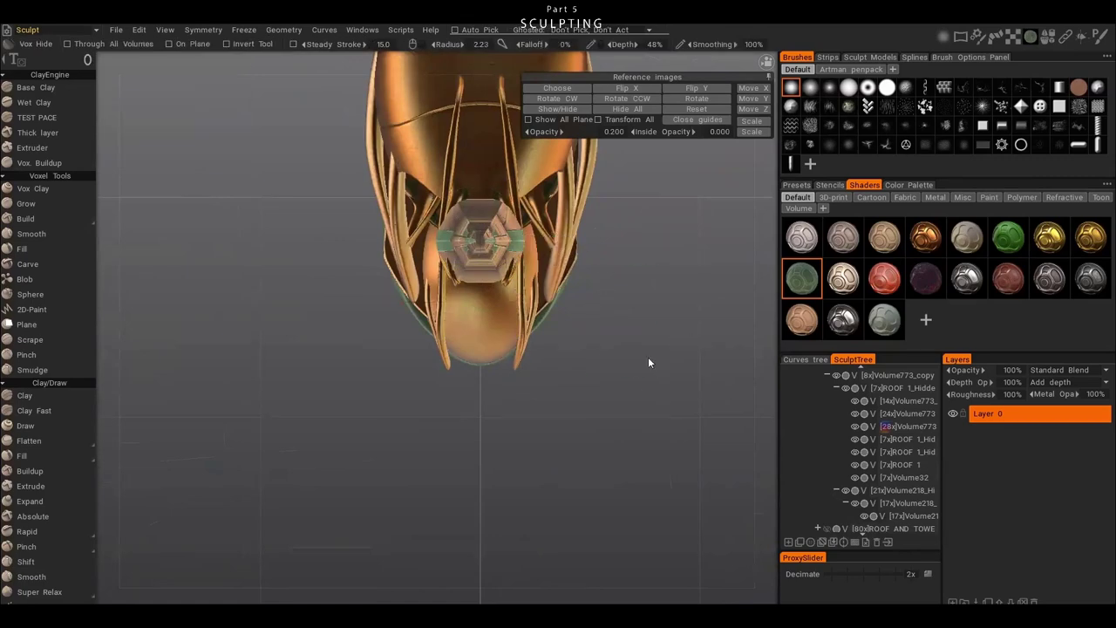
key(s)
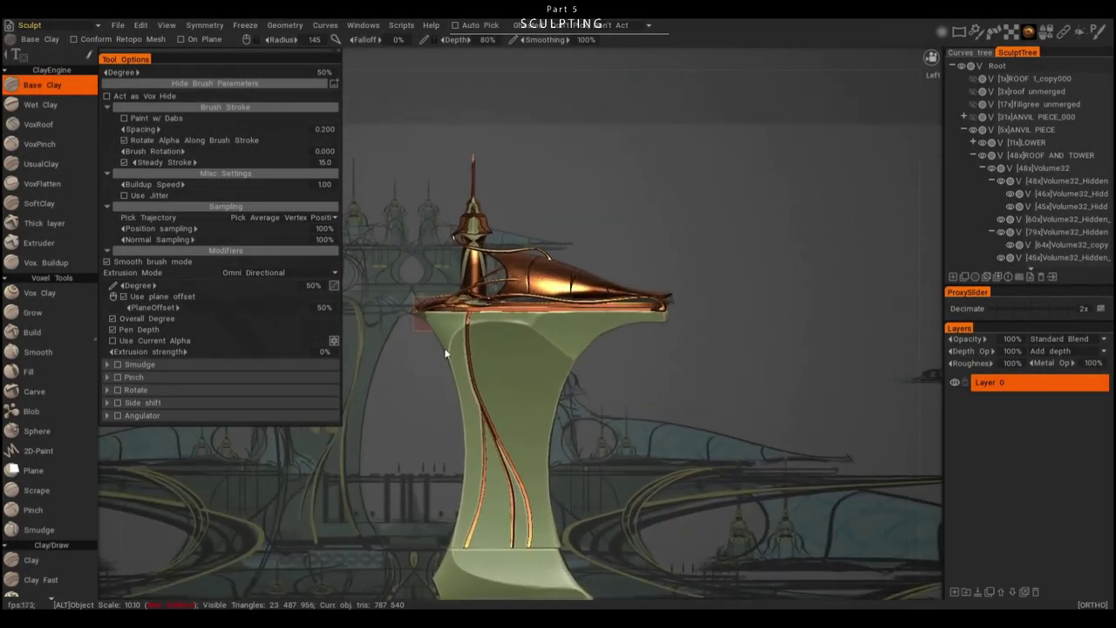
- Collapse the ROOF AND TOWER group, create a new instance of LOWER and move it directly under Root
alt+drag(444, 353, 488, 348)
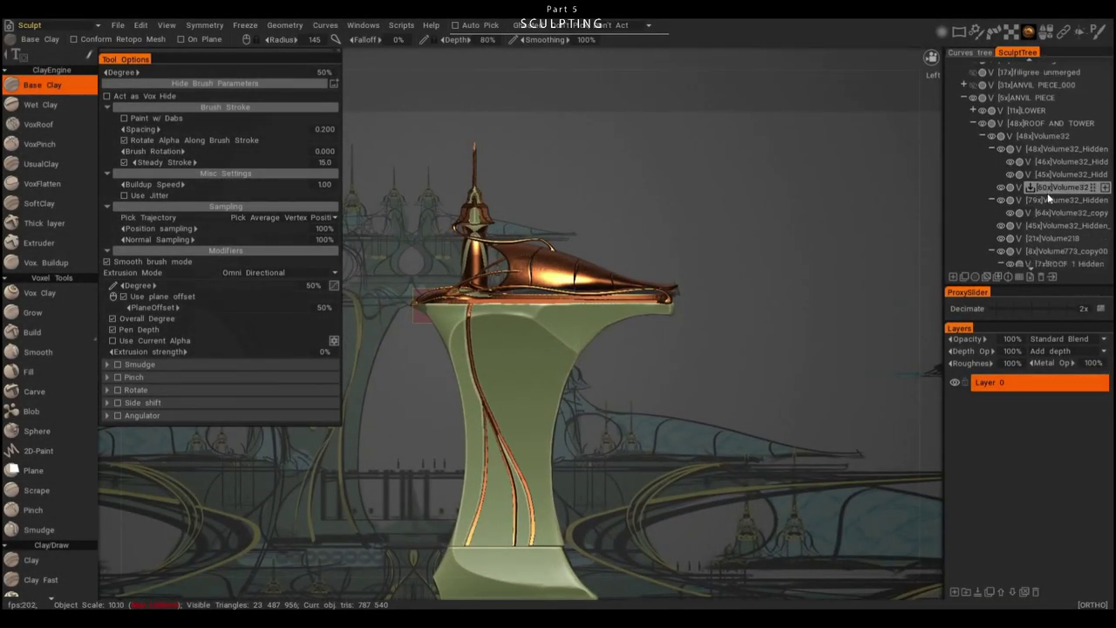
click(973, 148)
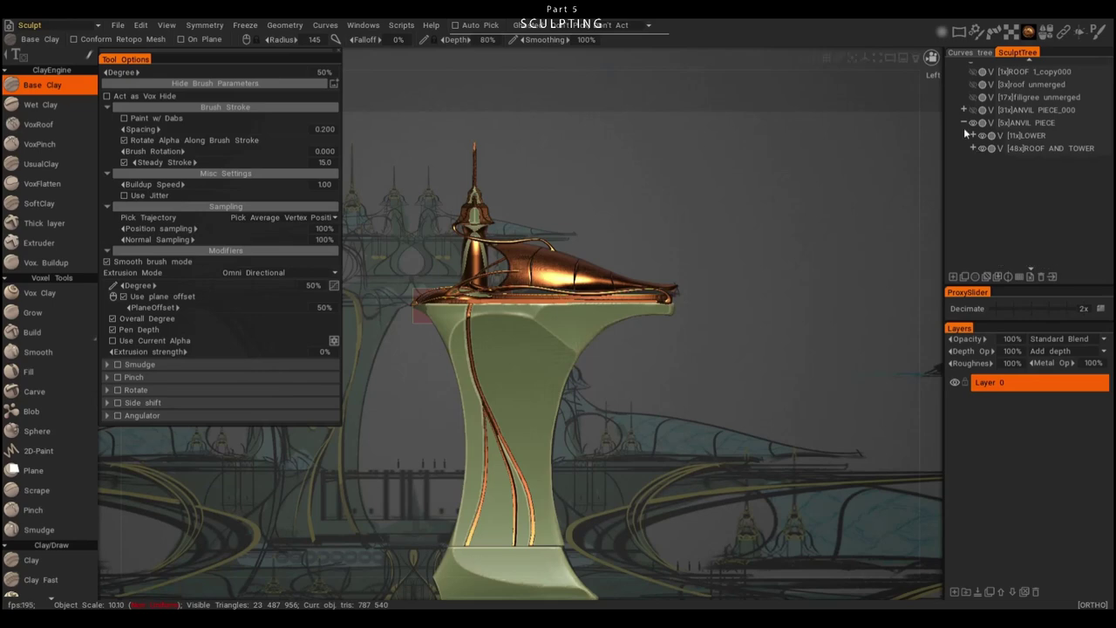
right_click(1022, 138)
click(1017, 147)
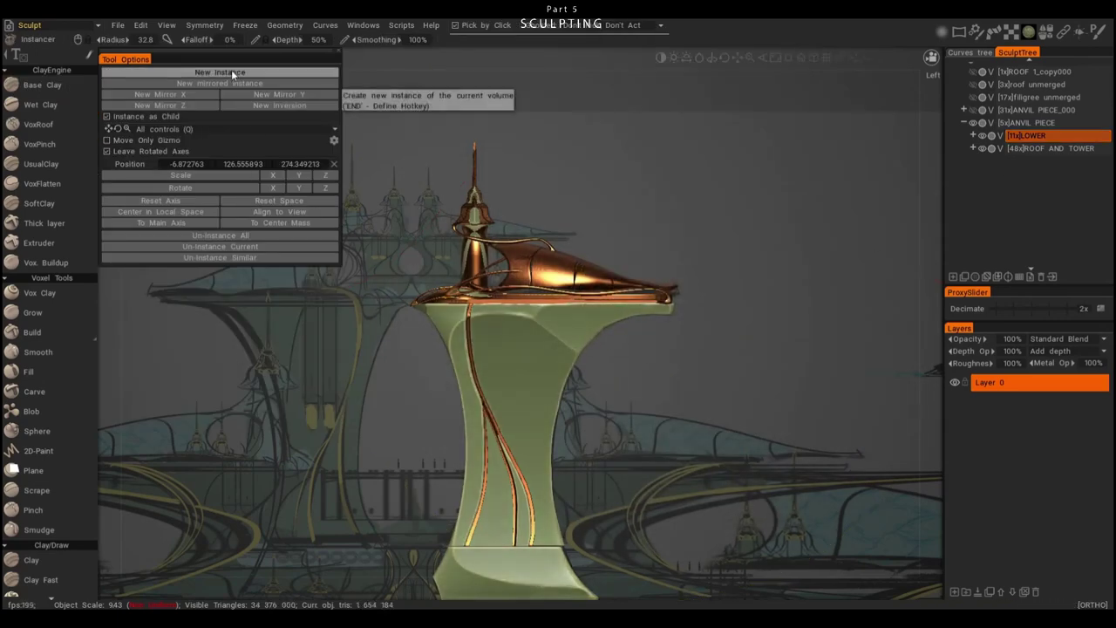
click(231, 71)
mouse_move(1043, 187)
mouse_down()
mouse_move(973, 66)
mouse_move(1009, 72)
mouse_up()
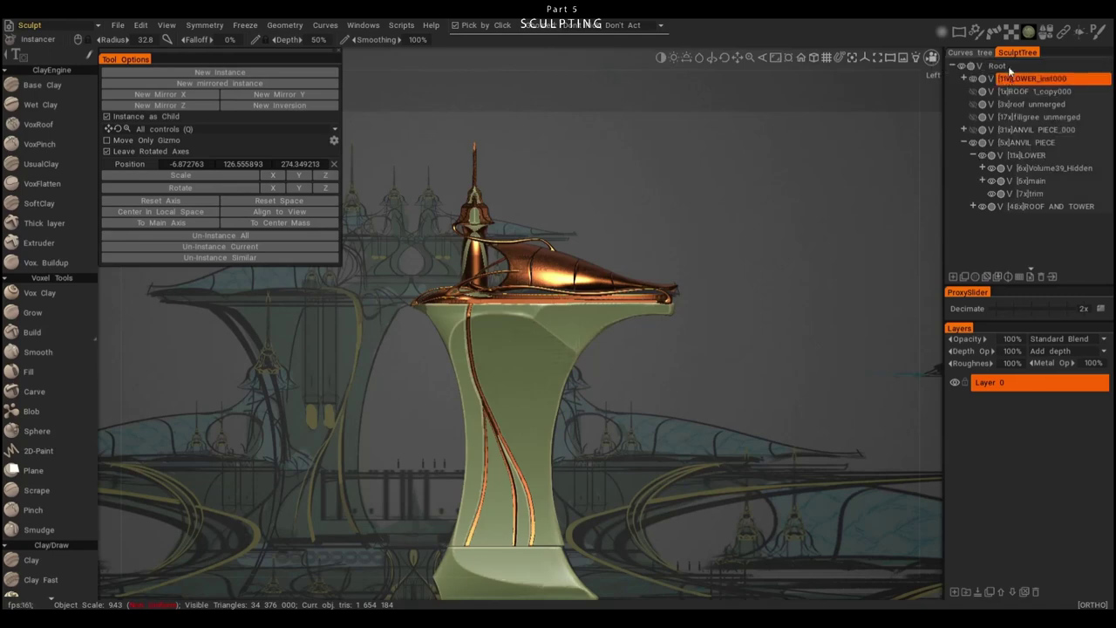
- Move the LOWER instance beside the main column and scale it into a shorter, wider support matching the reference's lower deck
scroll(672, 302, down, 3)
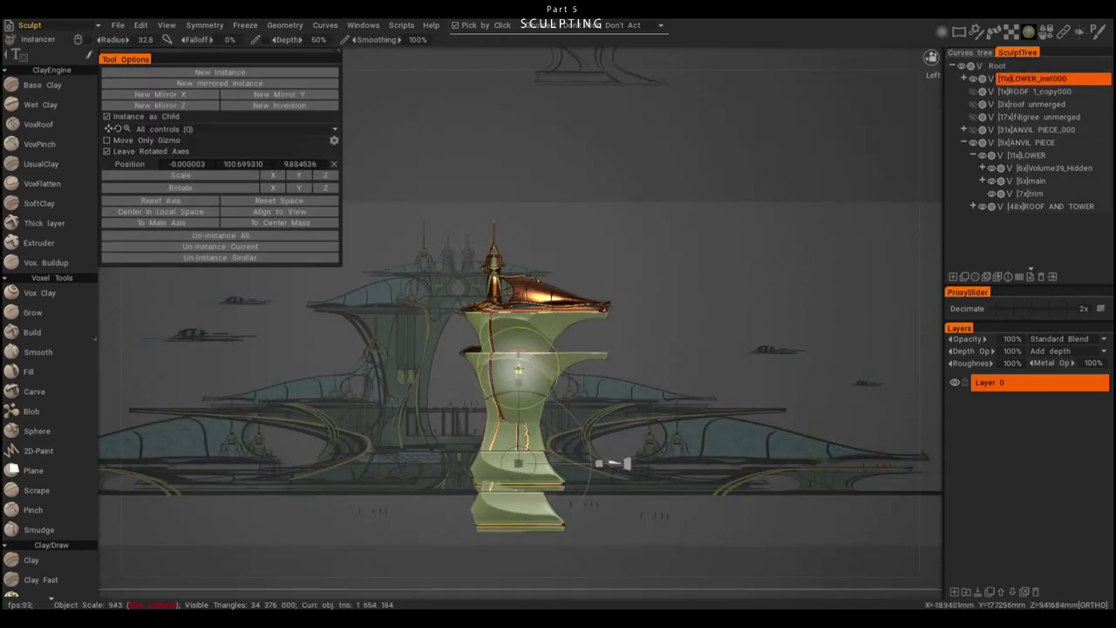
drag(612, 466, 656, 437)
drag(592, 354, 668, 428)
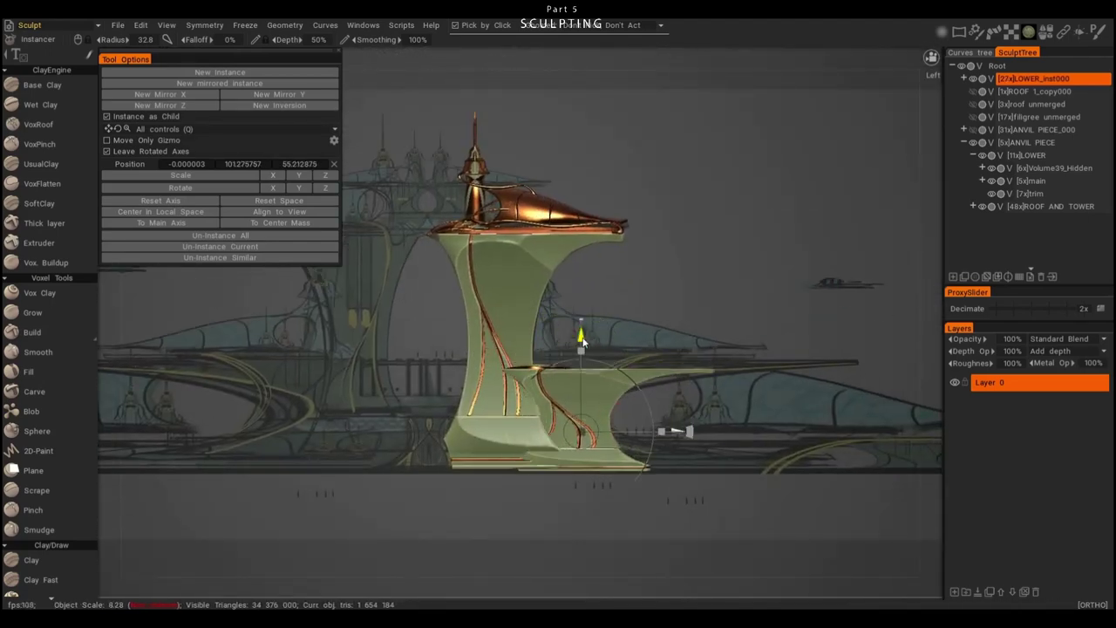
scroll(738, 389, up, 3)
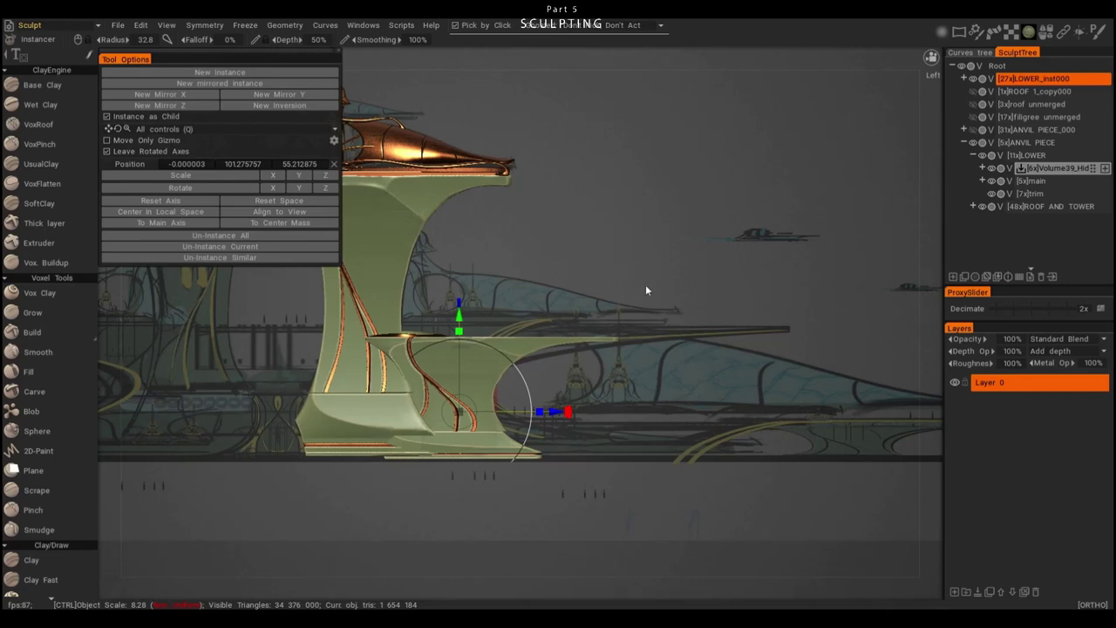
- Undo the last changes to the LOWER instance and its parts, then redo to bring the instance back
key(ctrl+z)
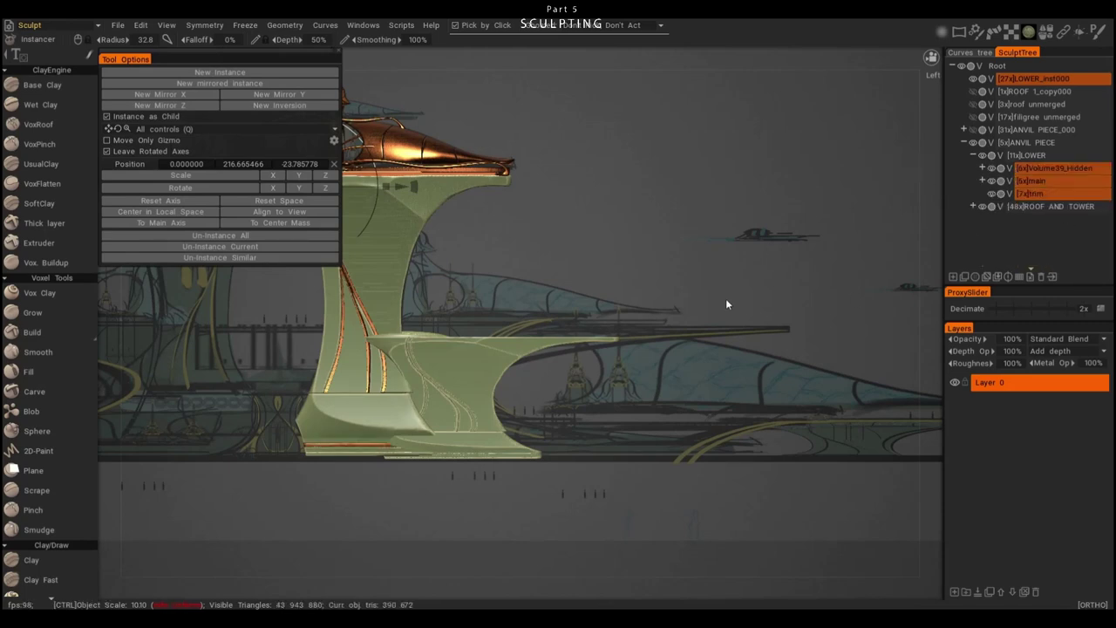
key(ctrl+z)
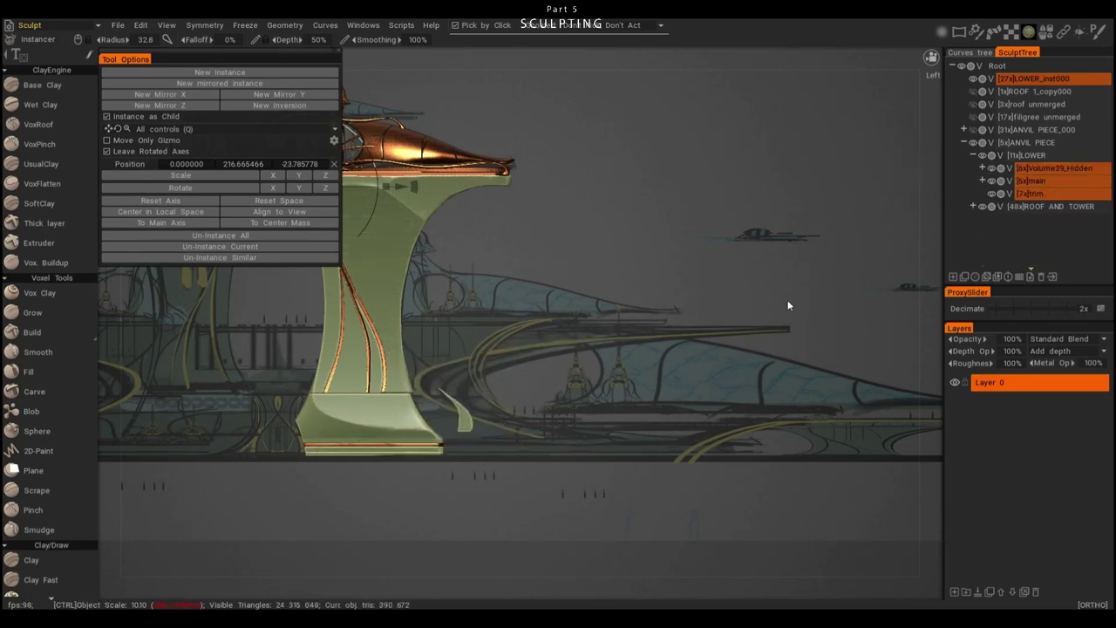
key(ctrl+y)
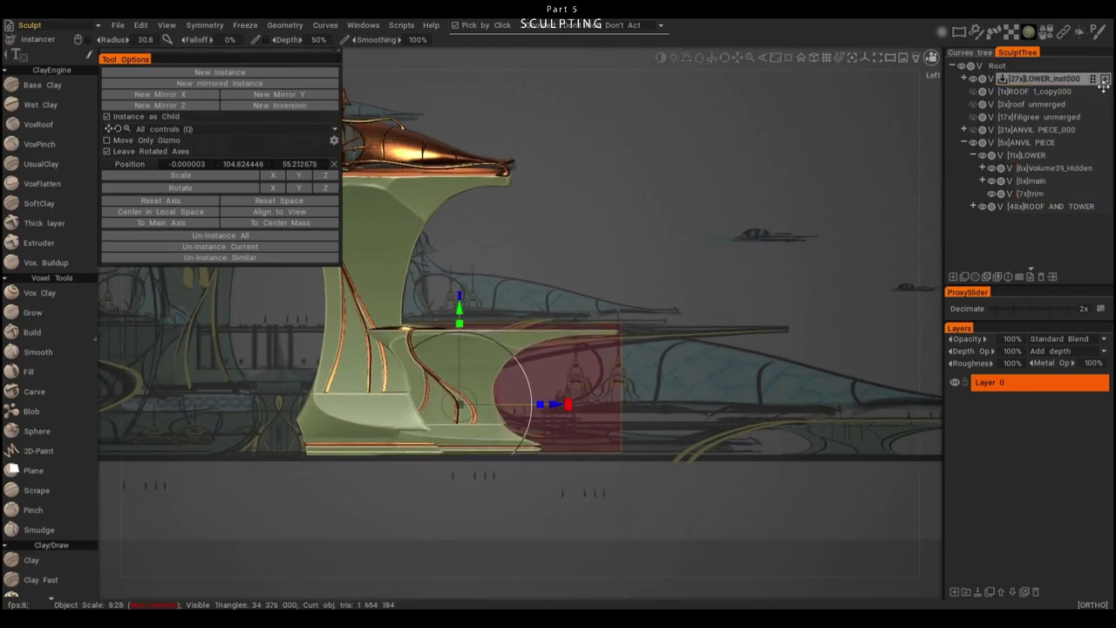
- Convert the LOWER instance beside the main column into an independent volume and resample it
right_click(1103, 84)
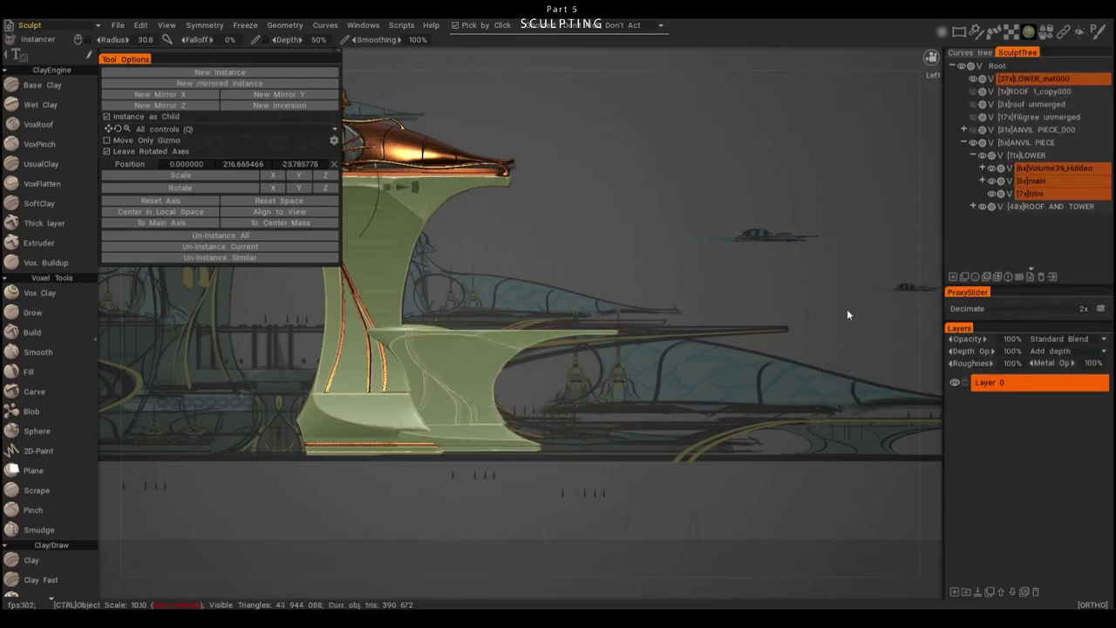
alt+drag(846, 308, 649, 249)
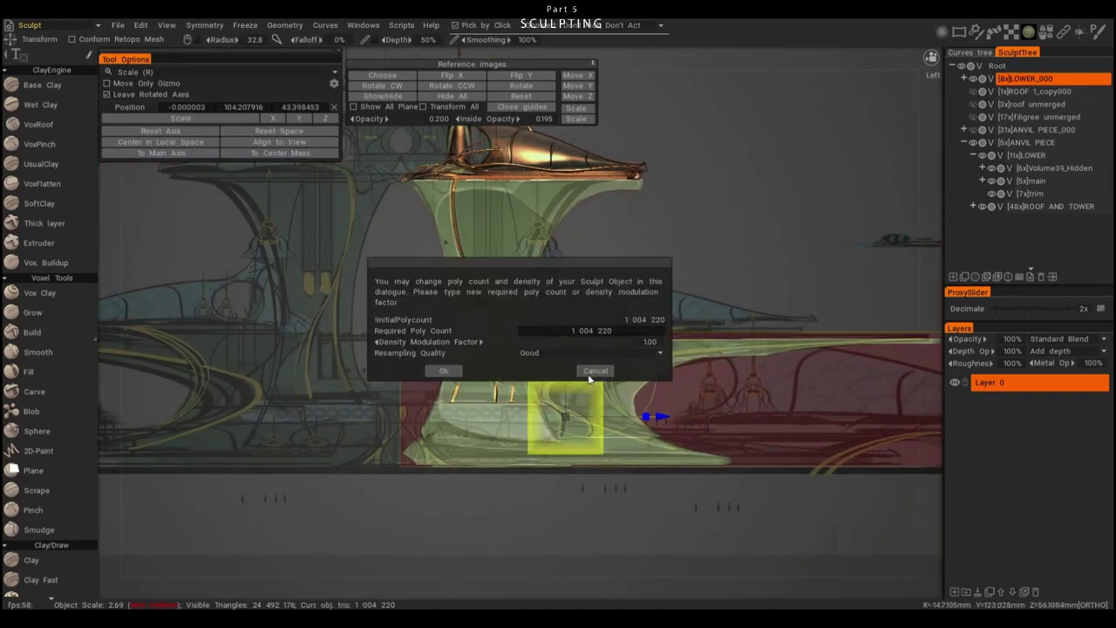
click(443, 370)
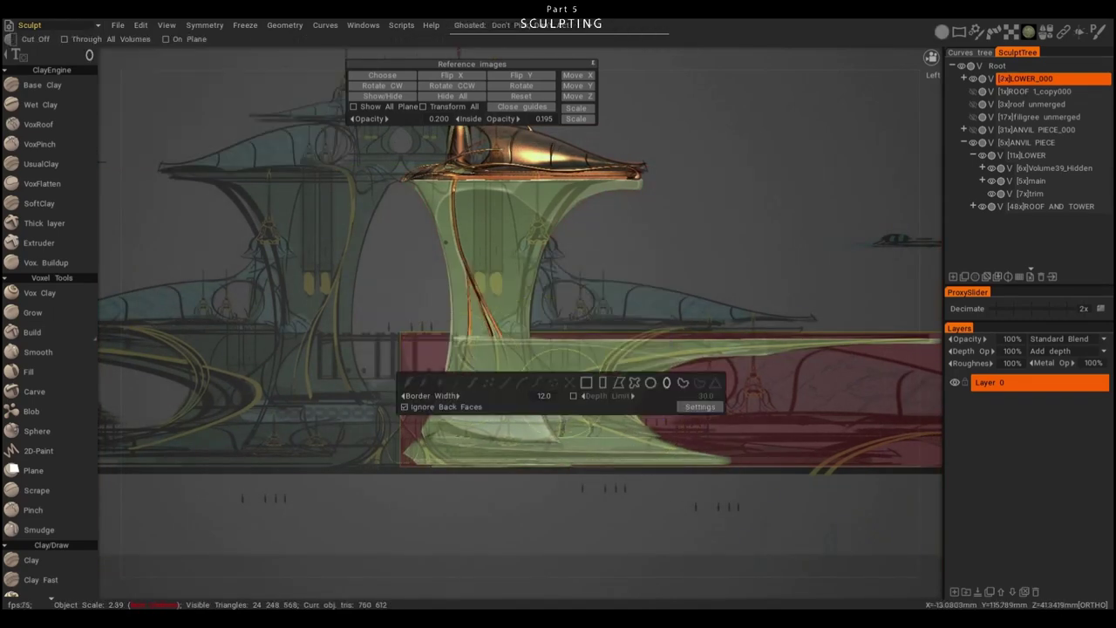
- Carve the open curve beneath the LOWER_000 deck with elliptical Cut Off shapes, following the reference drawing
alt+drag(645, 444, 698, 453)
key(t)
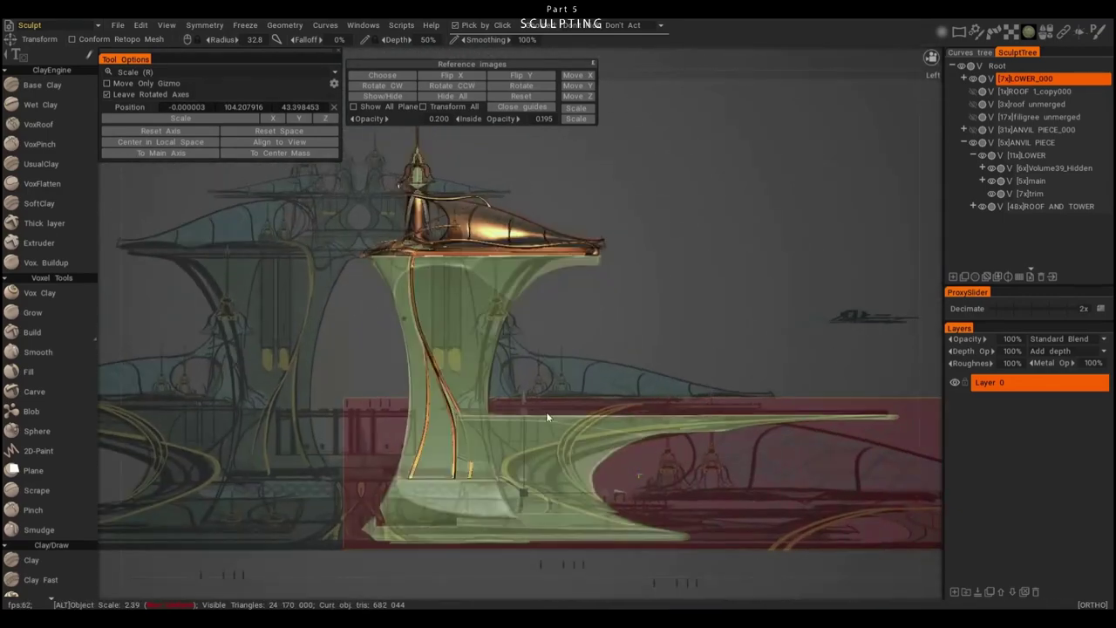
key(space)
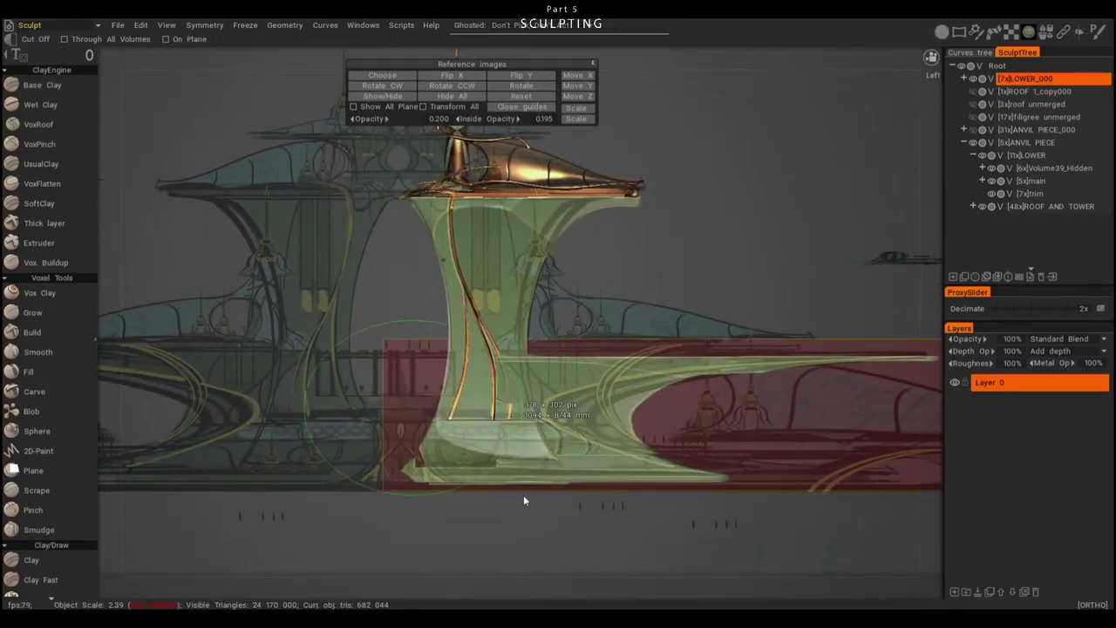
middle_drag(697, 453, 525, 470)
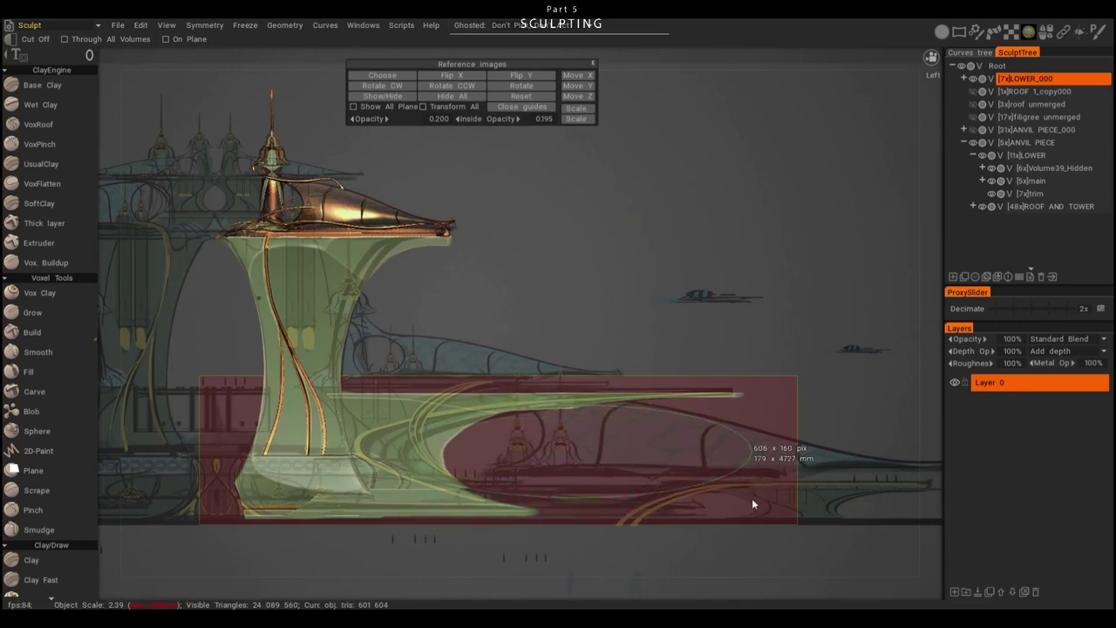
drag(782, 516, 794, 510)
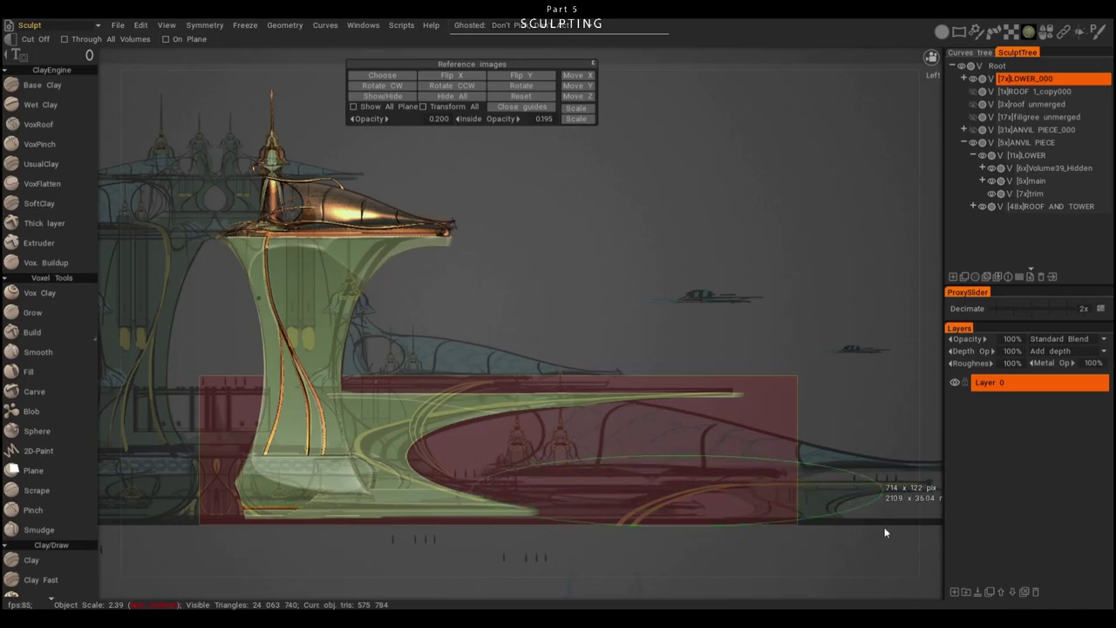
alt+drag(617, 495, 581, 398)
- Shape the LOWER_000 deck from angled views with the Move brush, using X-axis mirror symmetry
key(s)
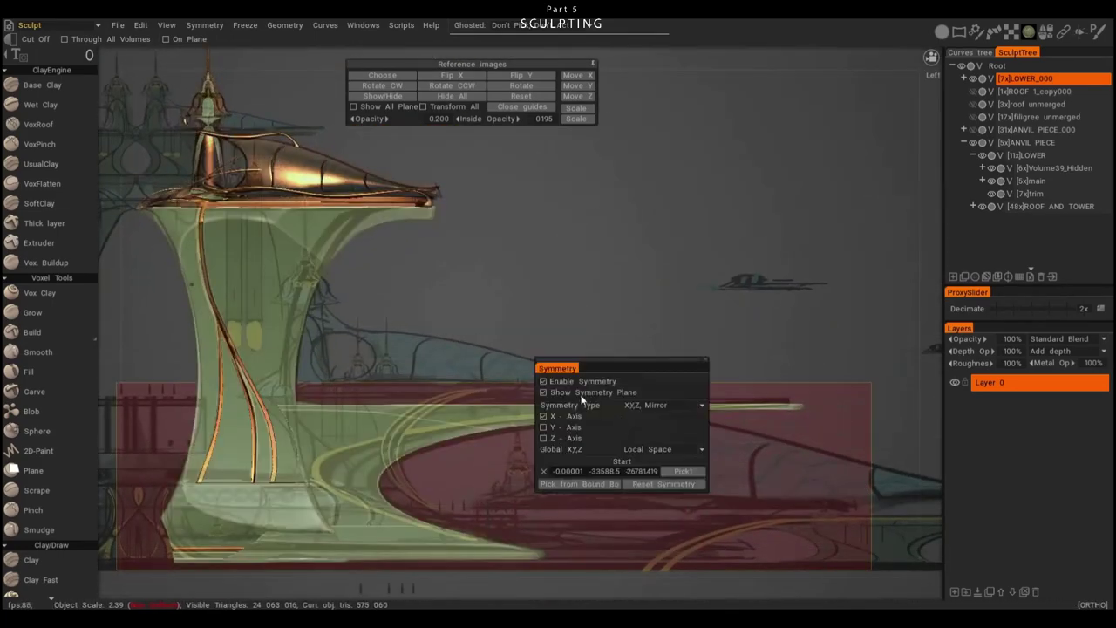
alt+drag(598, 483, 281, 474)
key(m)
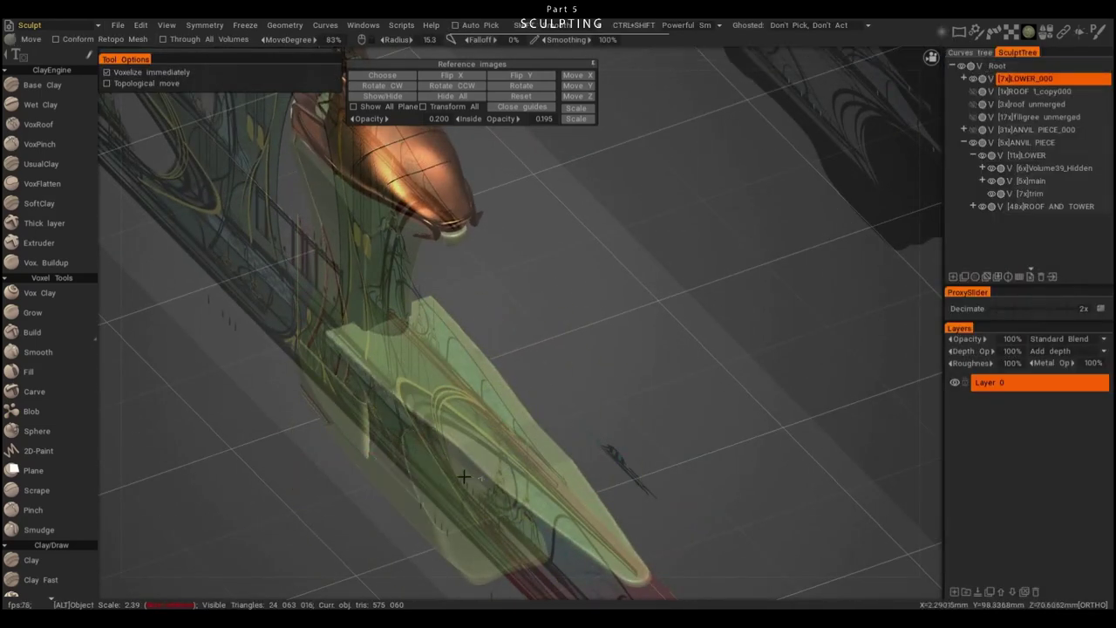
alt+drag(450, 450, 603, 498)
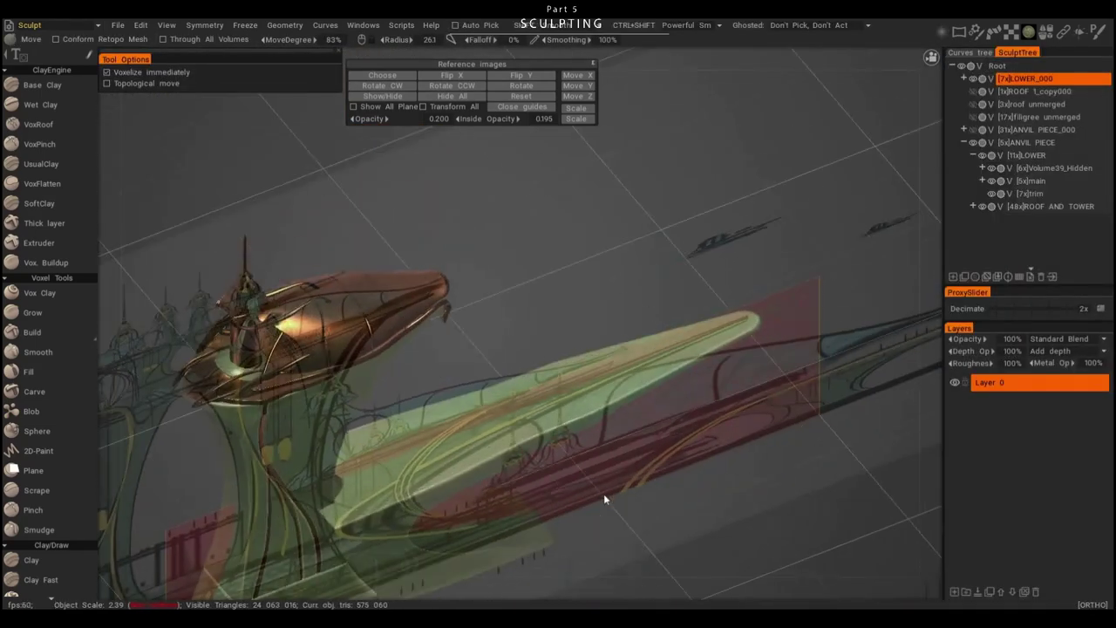
key(shift)
shift+drag(491, 440, 511, 443)
mouse_move(618, 431)
alt+mouse_down()
mouse_move(635, 398)
mouse_move(579, 402)
mouse_move(641, 398)
mouse_move(674, 462)
mouse_move(666, 399)
mouse_move(713, 410)
mouse_move(752, 390)
mouse_move(606, 452)
alt+mouse_up()
- Trim the LOWER_000 volume from the bottom view with an elliptical Cut Off
middle_drag(605, 452, 517, 400)
mouse_move(480, 430)
mouse_down()
mouse_move(392, 406)
mouse_move(521, 496)
mouse_move(568, 405)
mouse_up()
drag(448, 268, 547, 445)
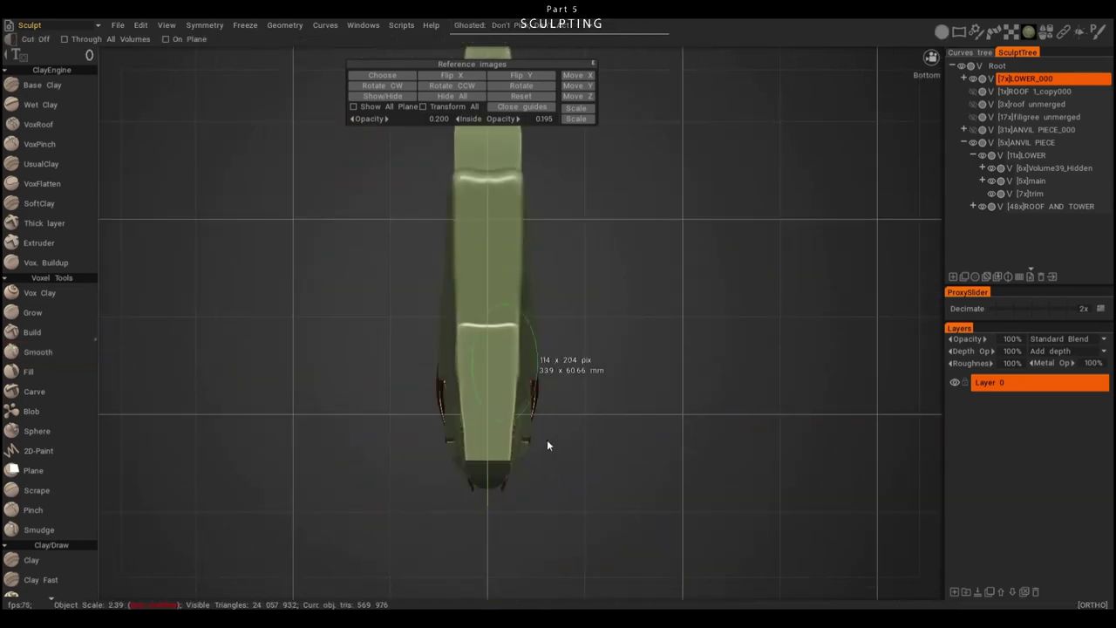
drag(547, 544, 565, 394)
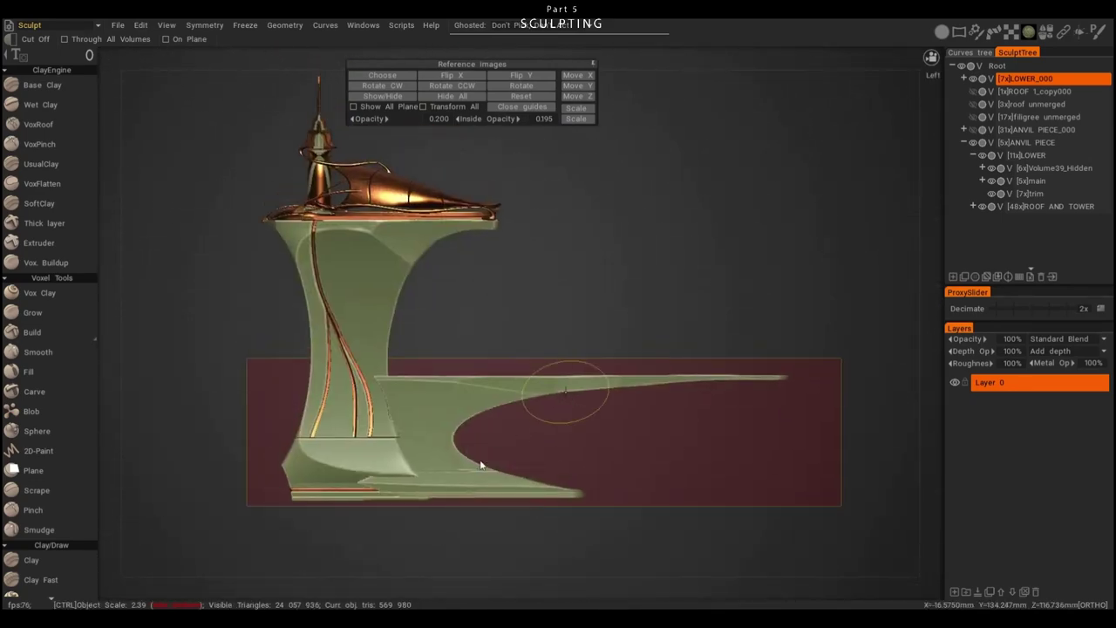
- Convert the LOWER_000 volume to uniform space
key(t)
alt+drag(463, 463, 557, 494)
click(651, 342)
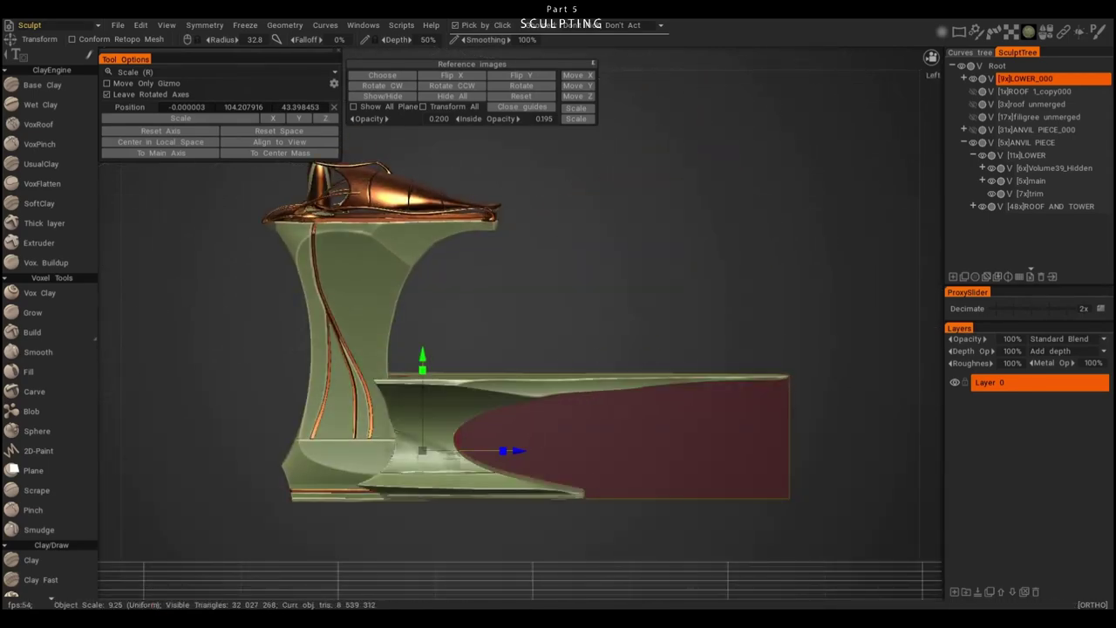
alt+drag(633, 375, 619, 407)
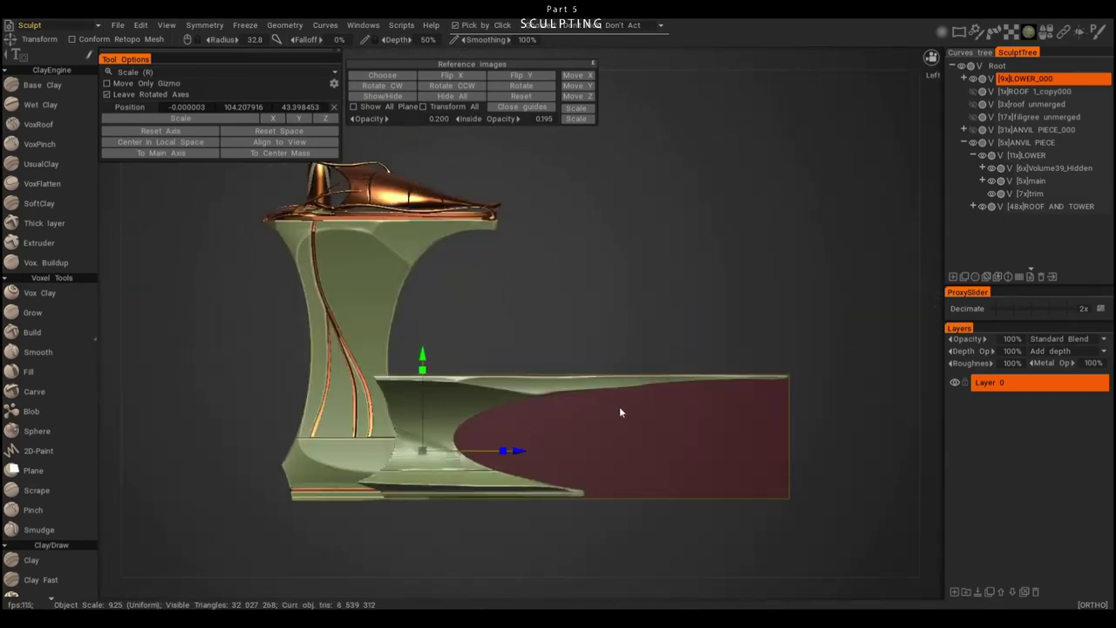
- Apply Smooth All to LOWER_000 with a smoothing degree of 1.00, and resample it to 1,238,267 polygons with a density factor of 0.381
click(272, 27)
click(334, 180)
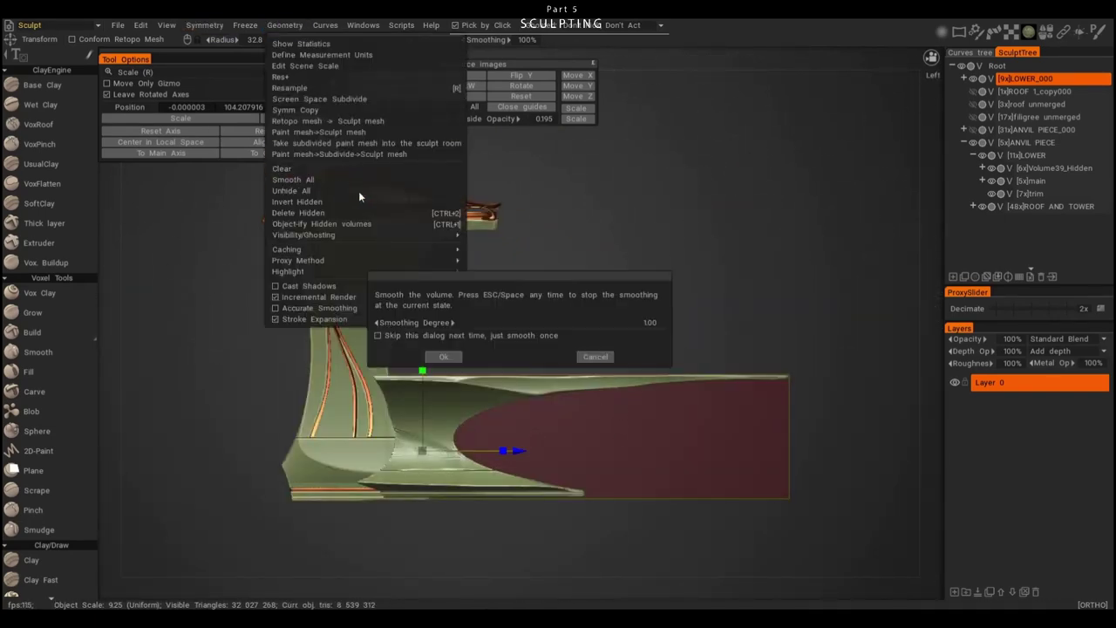
click(449, 351)
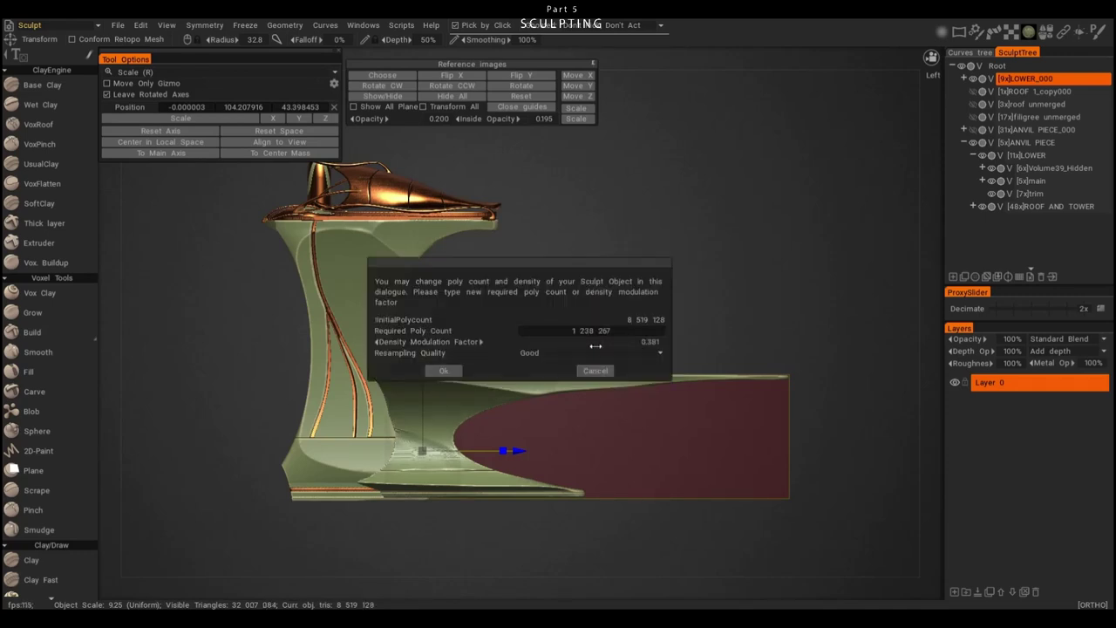
click(460, 370)
- Collapse the ROOF AND TOWER instance and make LOWER_000_Hidden and its copy children of LOWER_000
alt+drag(541, 364, 573, 277)
alt+middle_drag(572, 276, 567, 397)
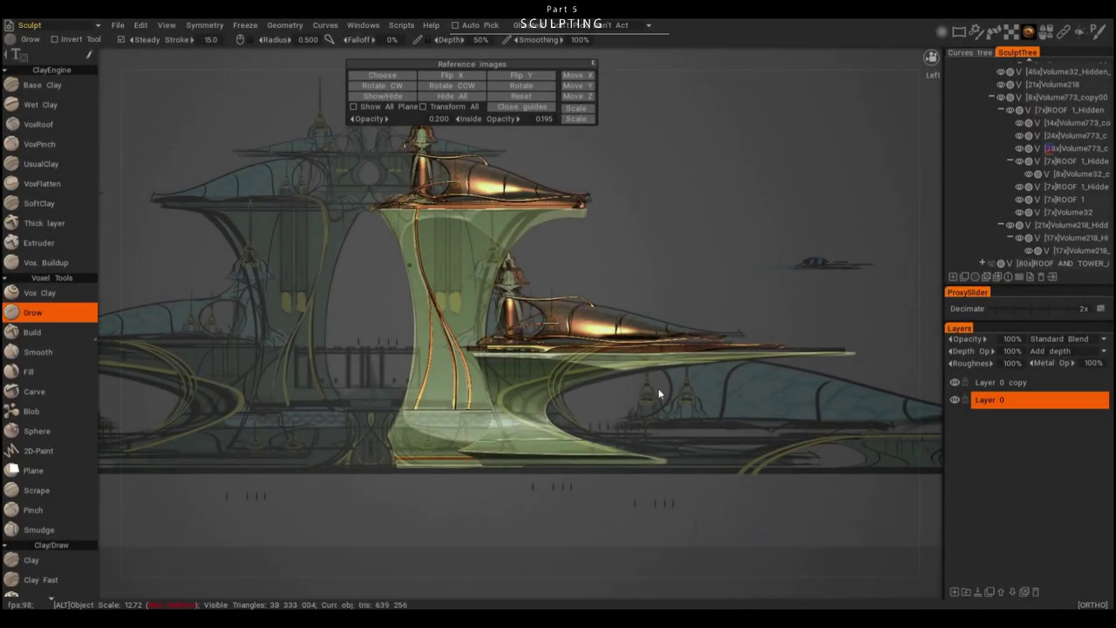
alt+drag(659, 394, 637, 501)
key(t)
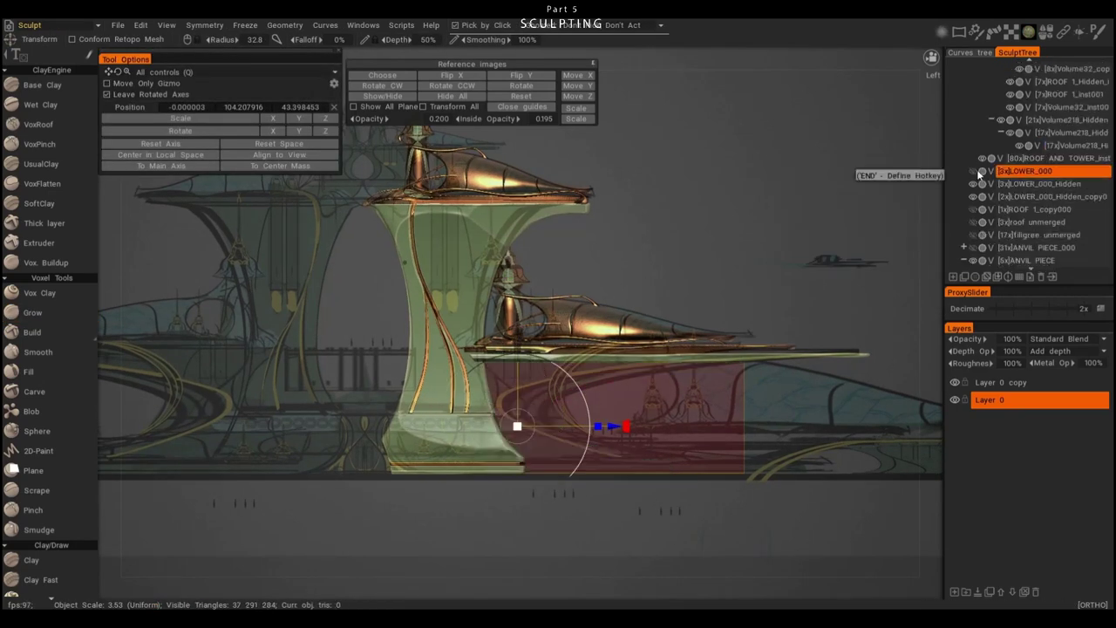
scroll(985, 205, up, 3)
click(965, 78)
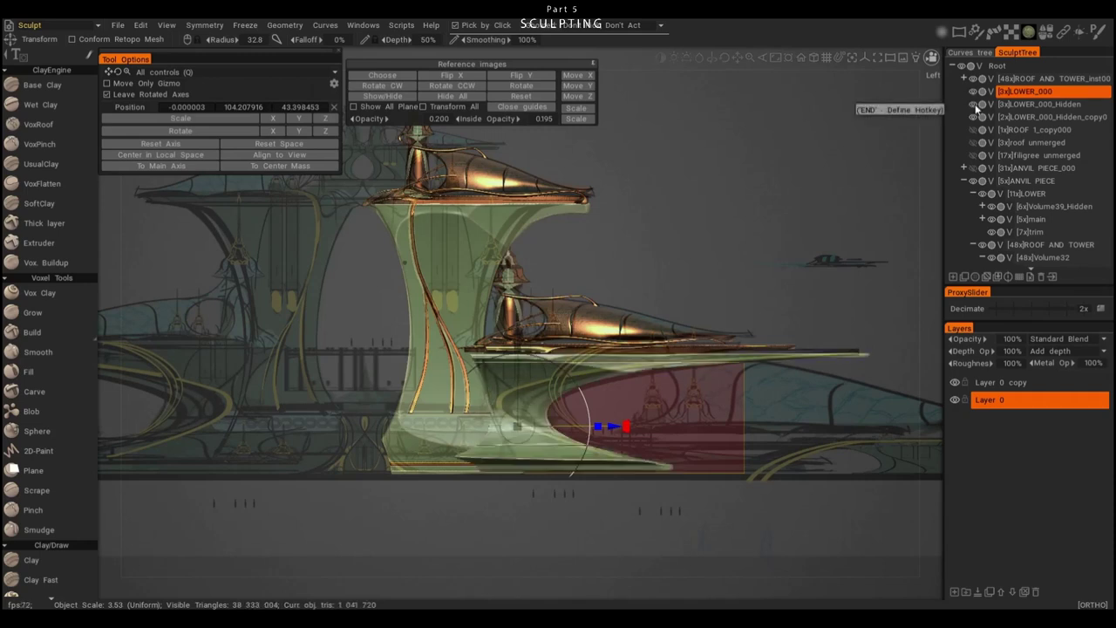
click(1038, 116)
ctrl+click(1037, 104)
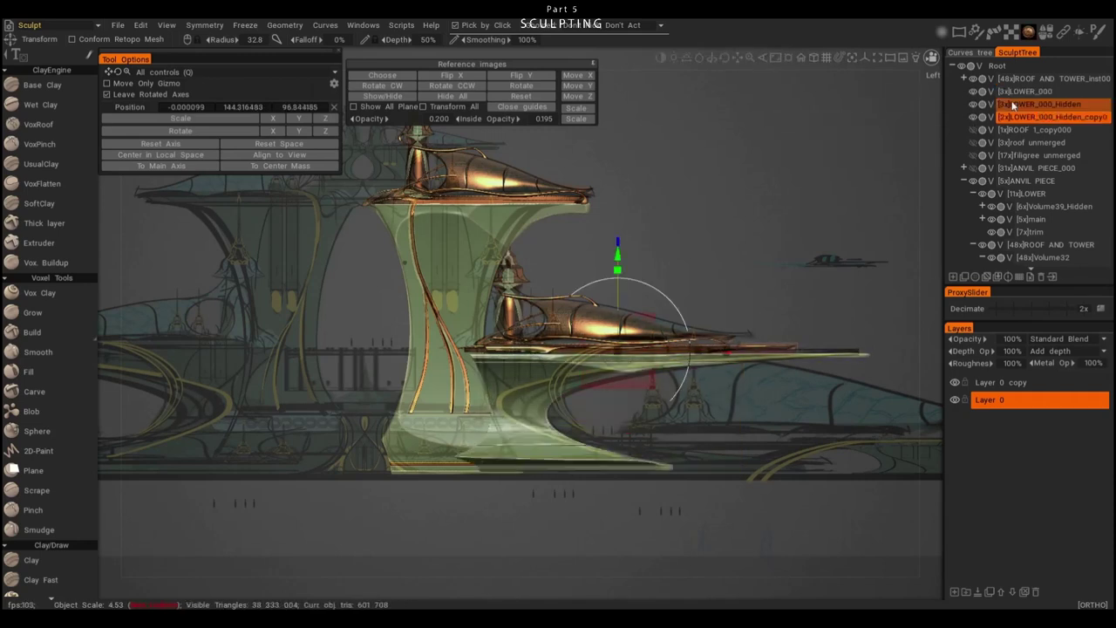
mouse_move(1037, 104)
mouse_down()
mouse_move(1075, 98)
mouse_move(1029, 92)
mouse_up()
click(975, 105)
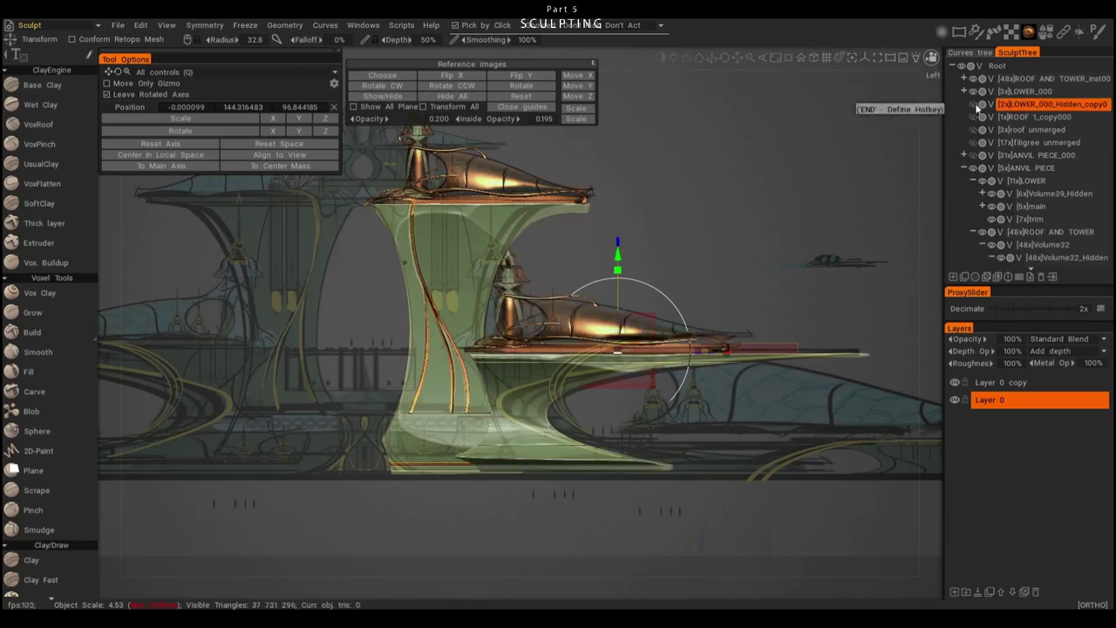
drag(1100, 105, 1071, 91)
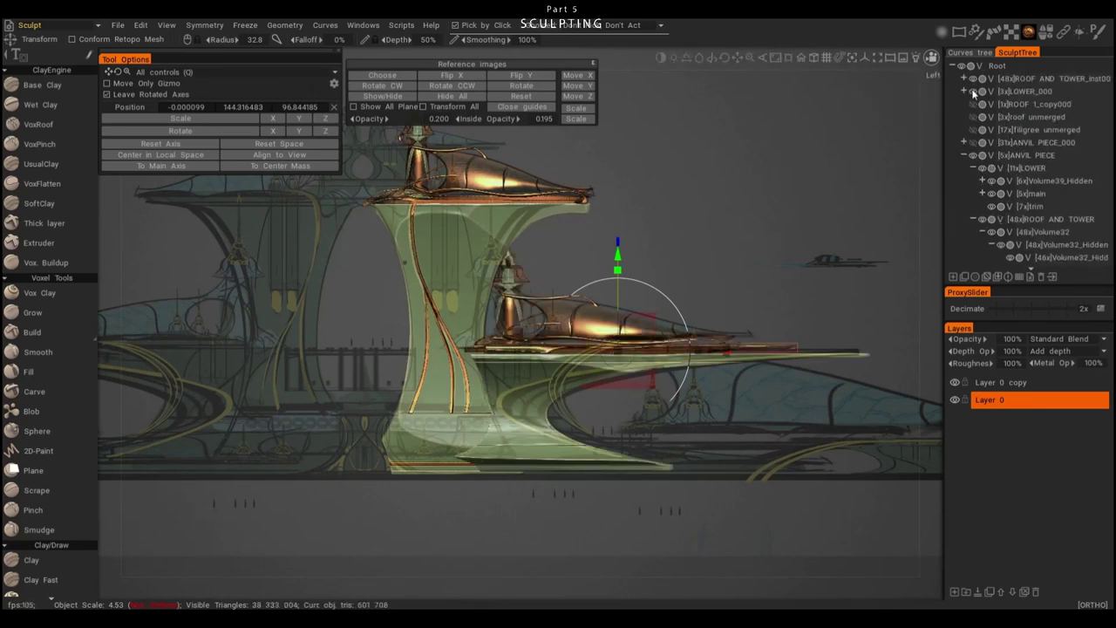
- Create another instance of the ROOF AND TOWER group and move it directly under Root
alt+drag(915, 130, 850, 181)
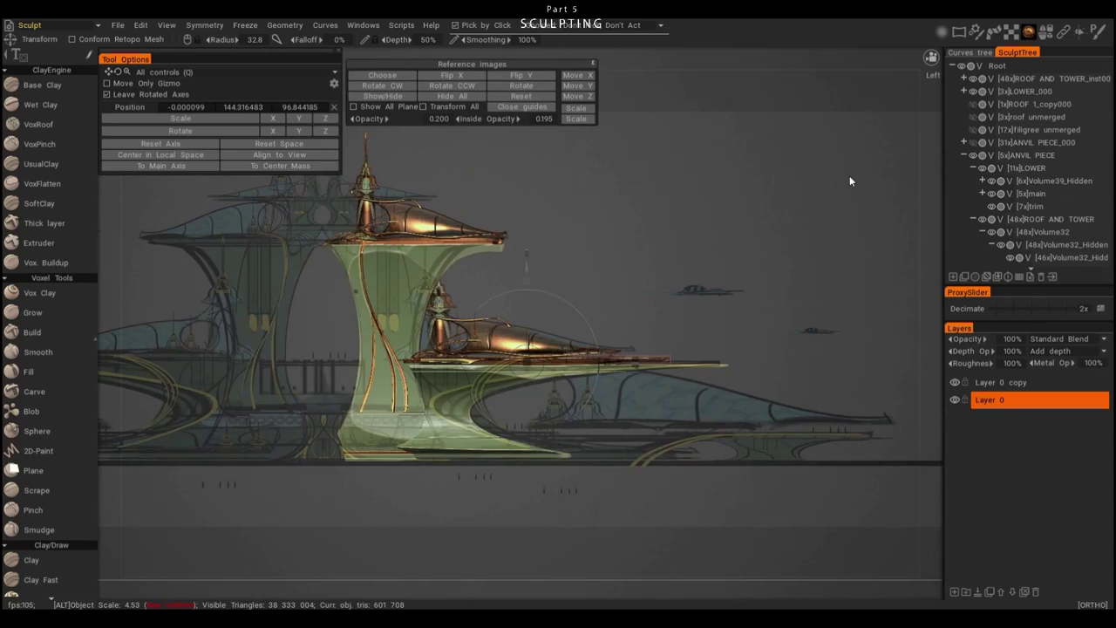
click(1041, 80)
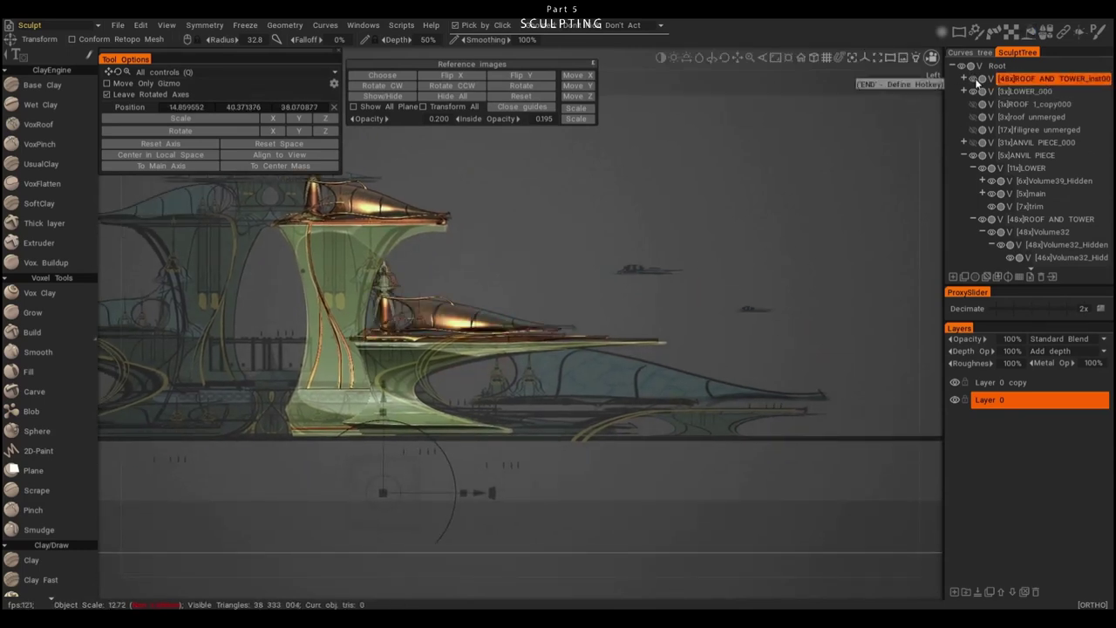
key(ctrl+t)
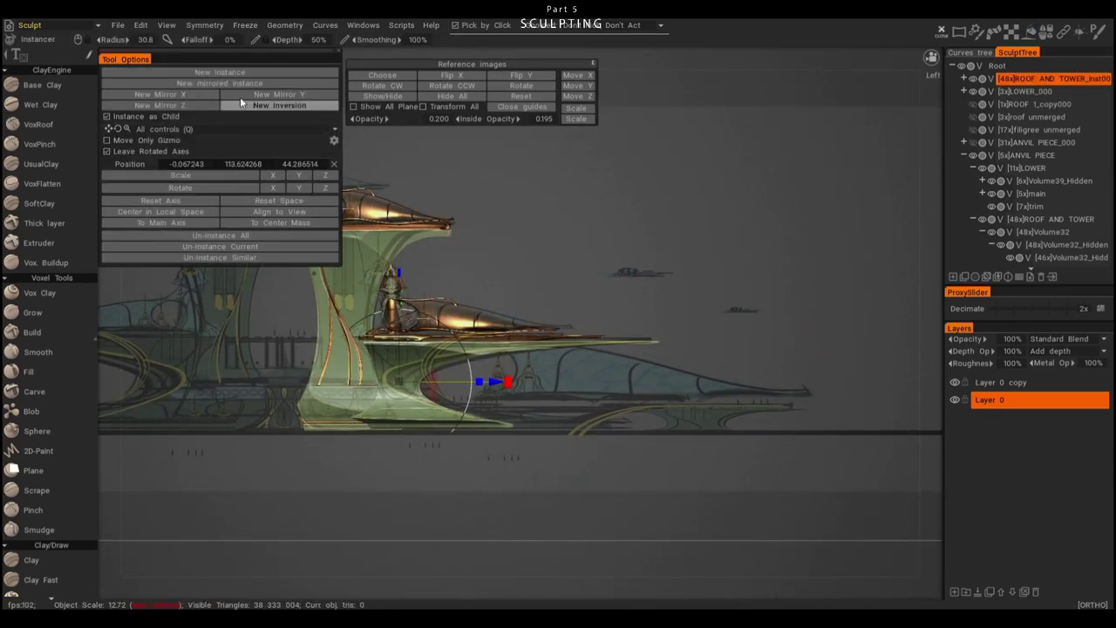
click(964, 78)
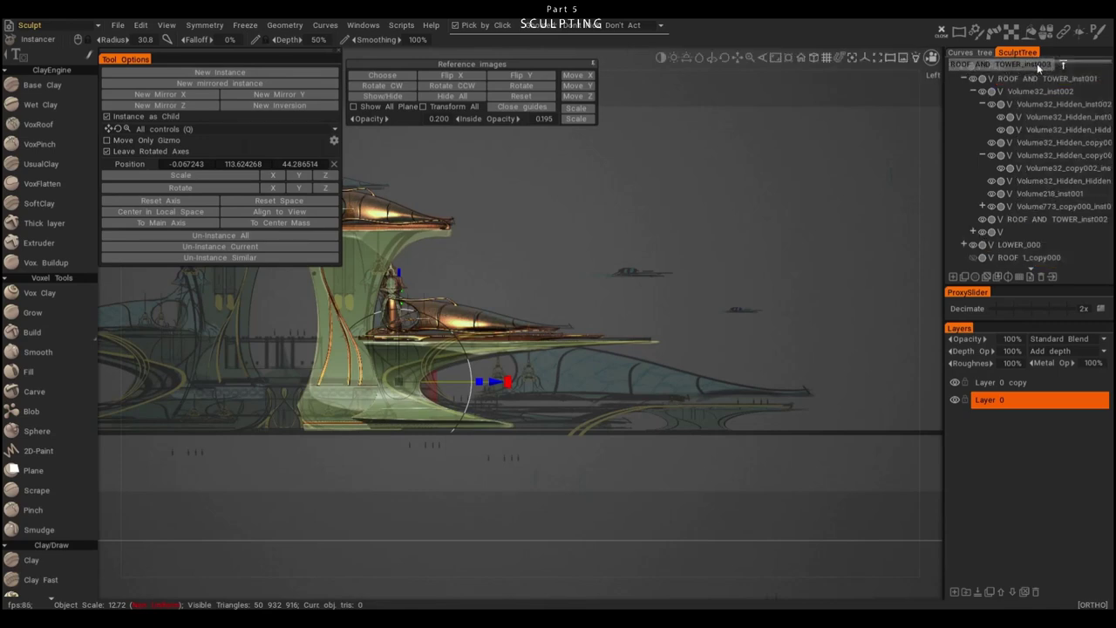
click(963, 104)
- Move and scale the new ROOF AND TOWER instance to form the lowest roof beneath the deck, matching the reference
mouse_move(498, 383)
mouse_down()
mouse_move(683, 386)
mouse_move(581, 441)
mouse_move(523, 373)
mouse_move(523, 436)
mouse_move(549, 433)
mouse_move(450, 431)
mouse_up()
drag(450, 336, 447, 365)
drag(546, 460, 507, 459)
middle_drag(508, 462, 505, 226)
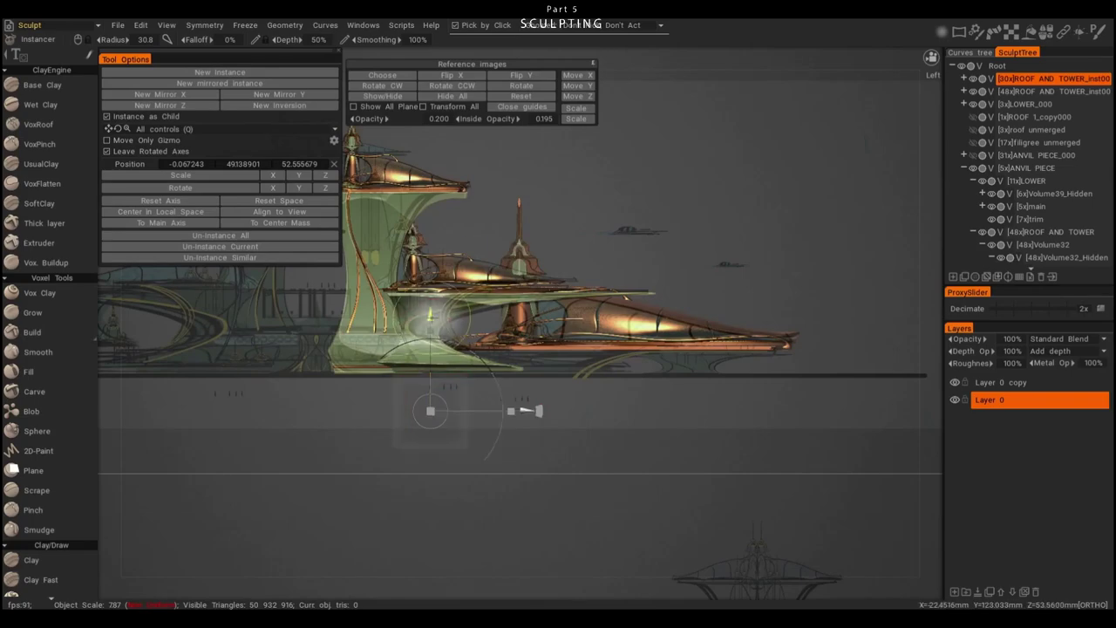
drag(430, 410, 552, 257)
- Un-instance the lowest ROOF AND TOWER group and delete its tower's spire, cap and green support pieces
click(220, 257)
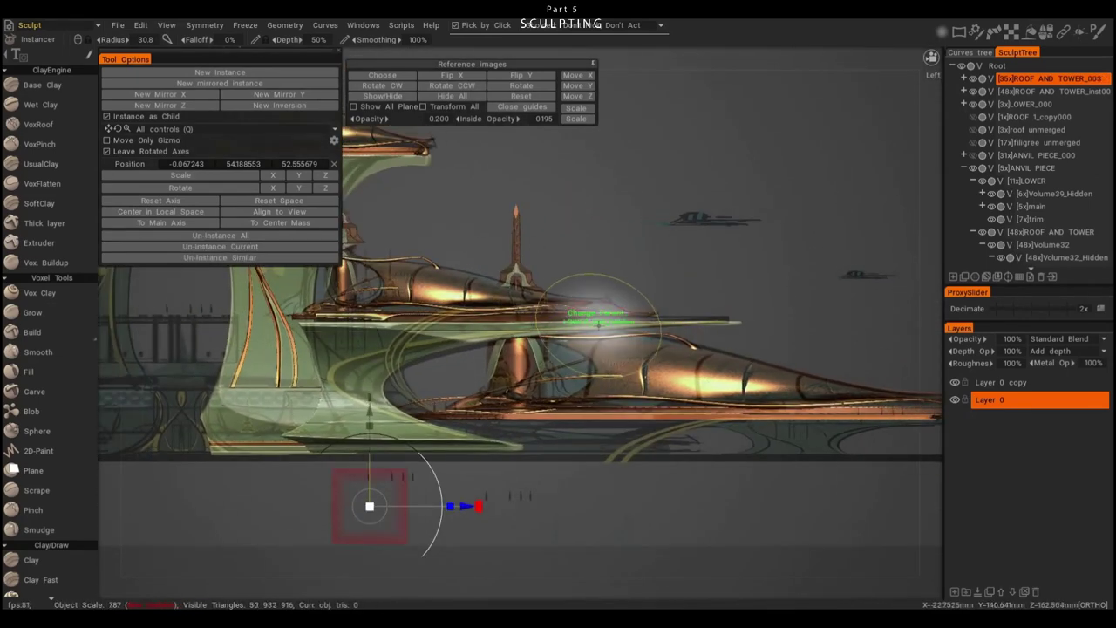
scroll(647, 346, down, 3)
scroll(673, 331, up, 5)
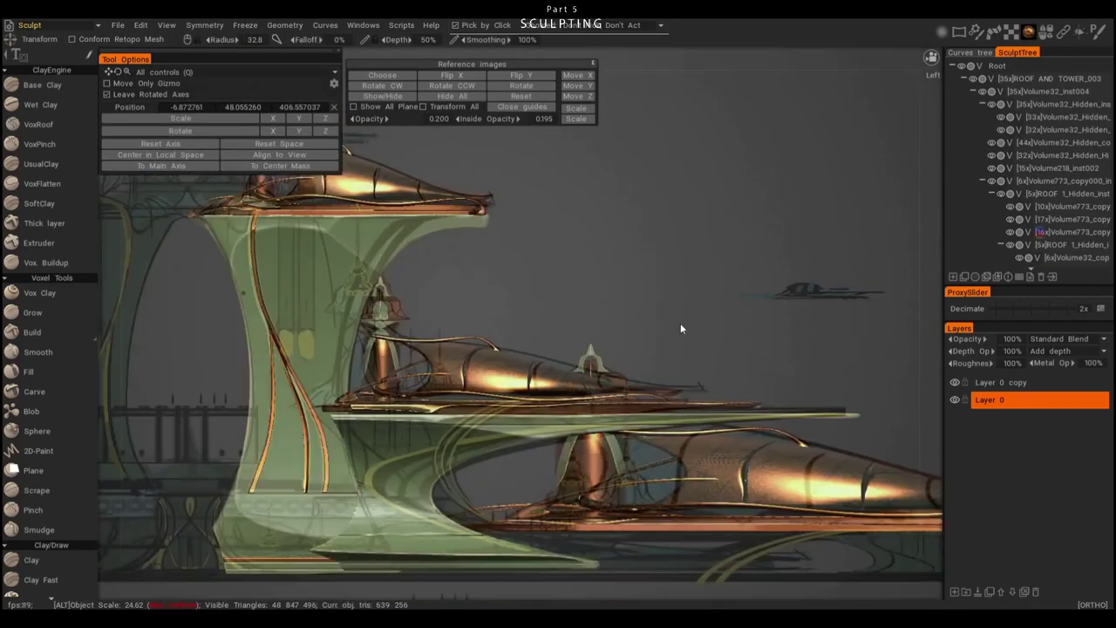
scroll(633, 326, up, 2)
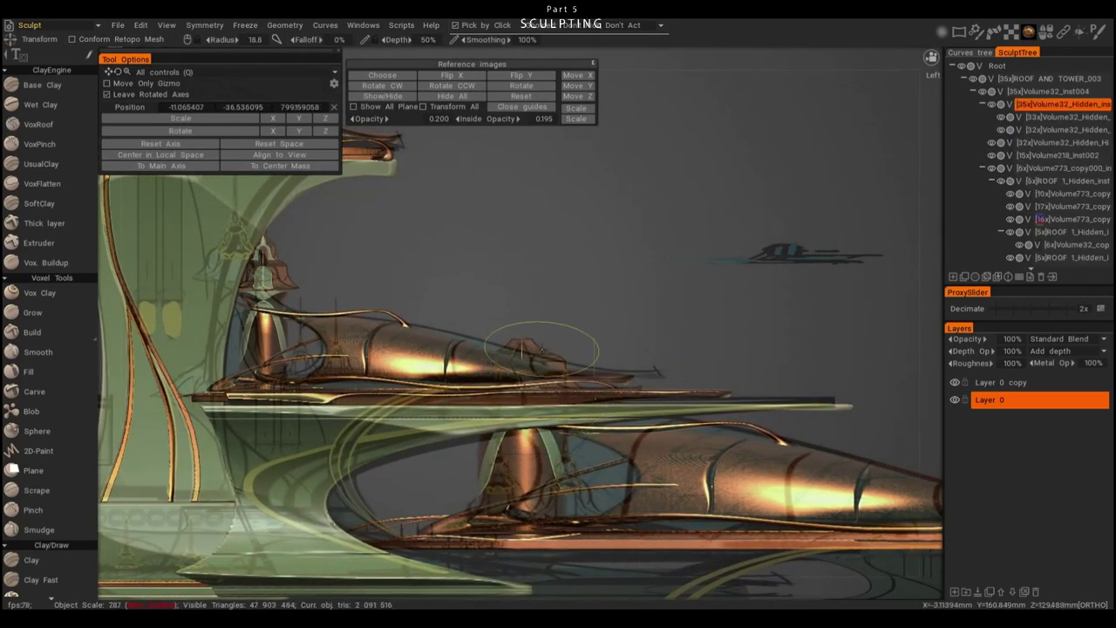
scroll(528, 350, down, 3)
alt+middle_drag(558, 350, 538, 328)
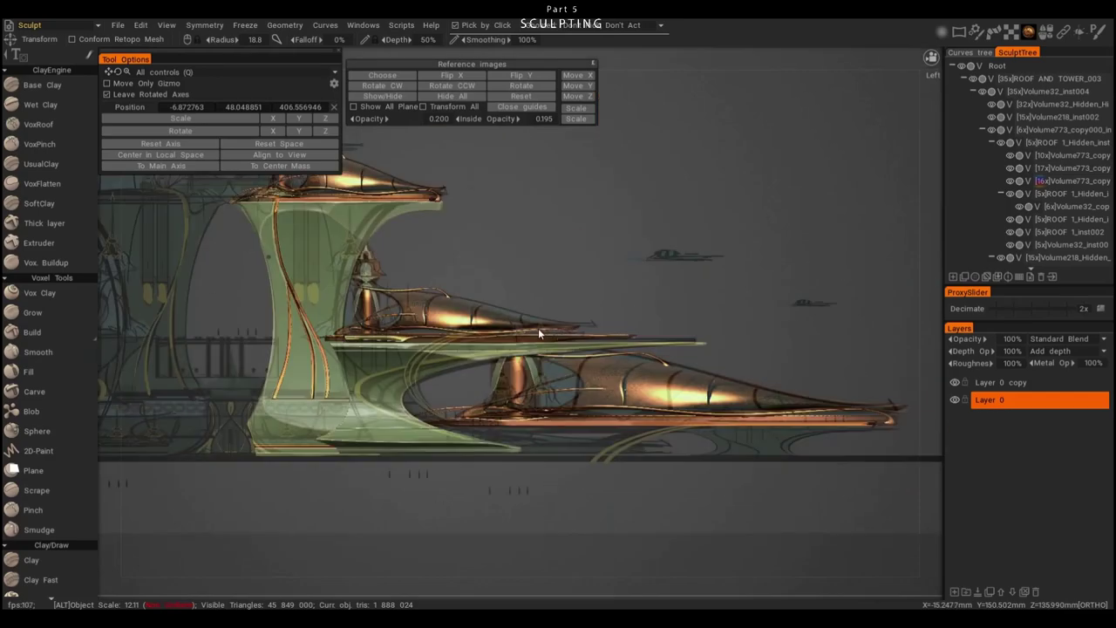
scroll(537, 333, up, 2)
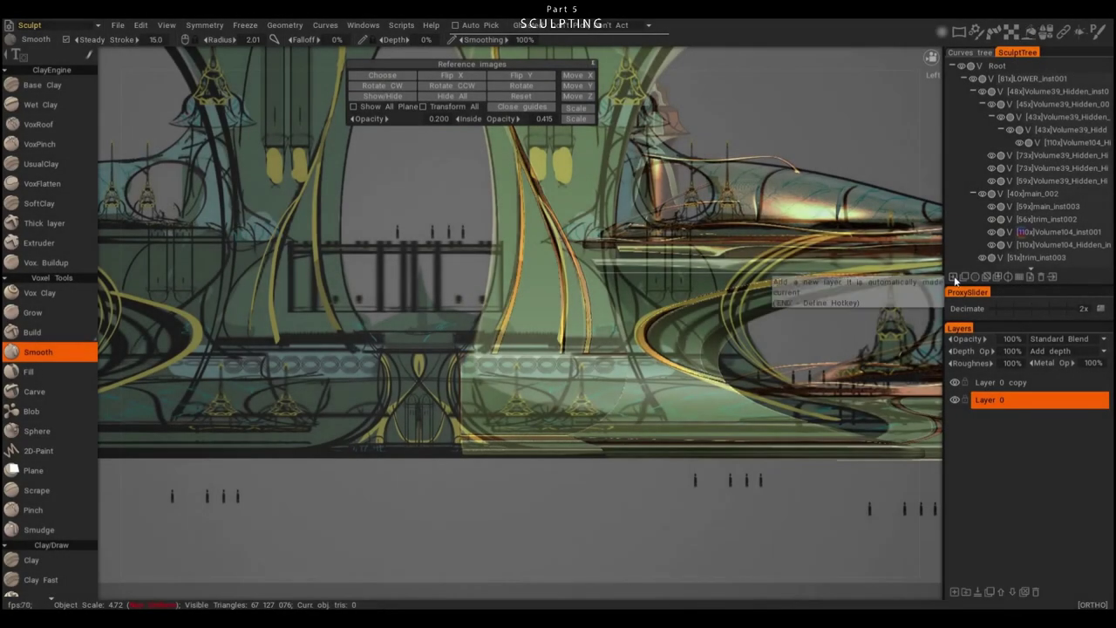
- Create a new volume and move it to the head of the tree, directly under Root
scroll(1081, 172, down, 3)
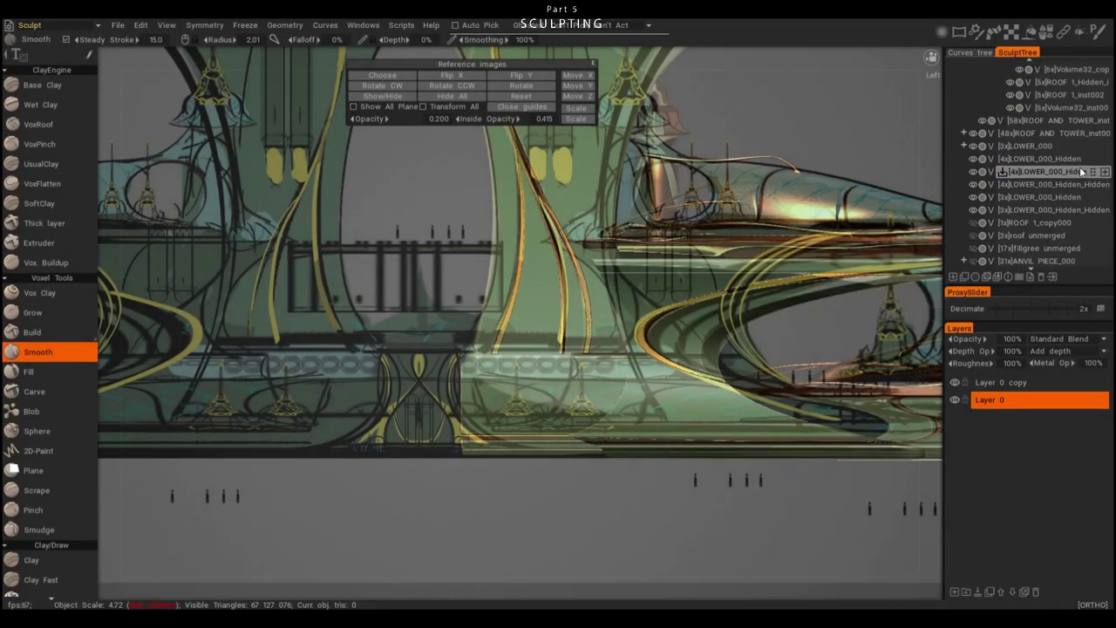
scroll(1081, 172, down, 3)
mouse_move(1072, 175)
mouse_down()
mouse_move(1054, 53)
mouse_move(1058, 63)
mouse_up()
key(space)
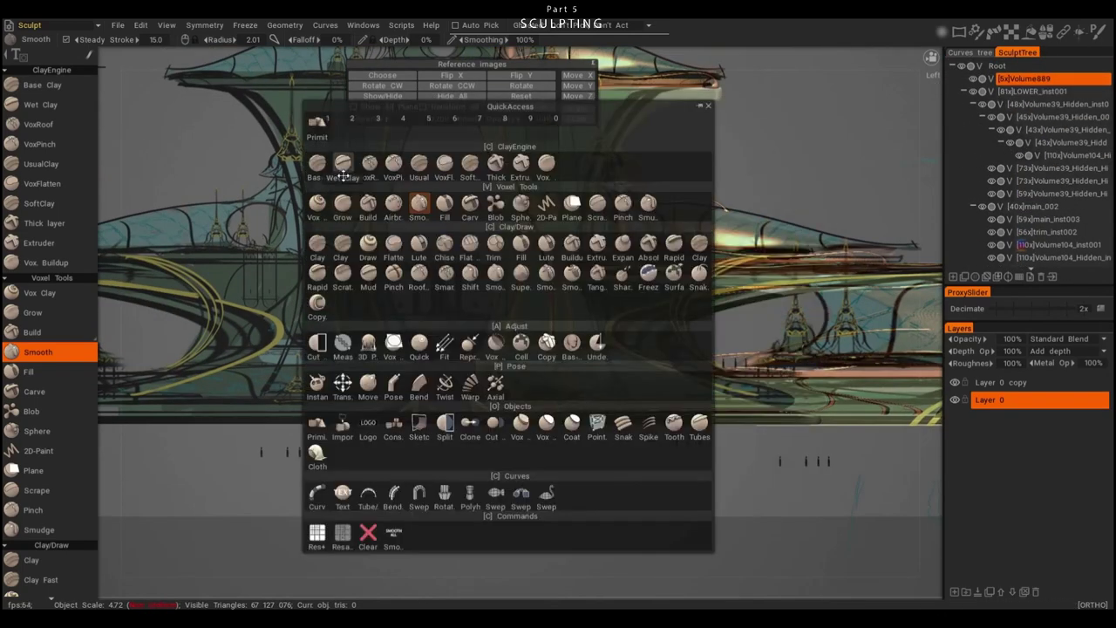
- Add a sphere primitive to the new volume, sized and positioned over the central entrance in the reference
click(317, 122)
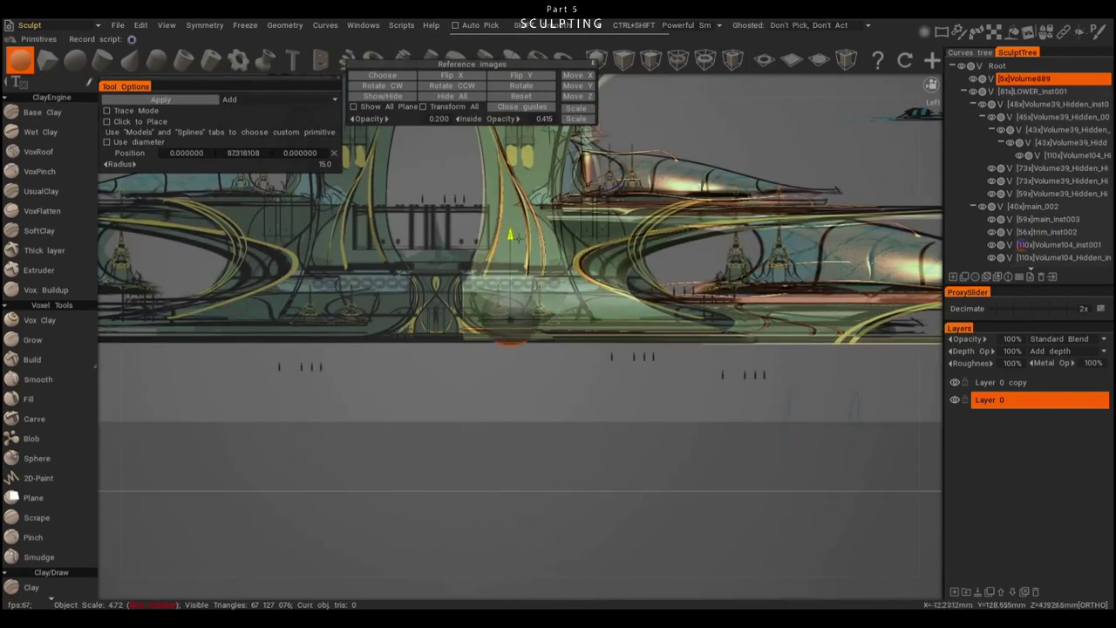
drag(509, 330, 435, 319)
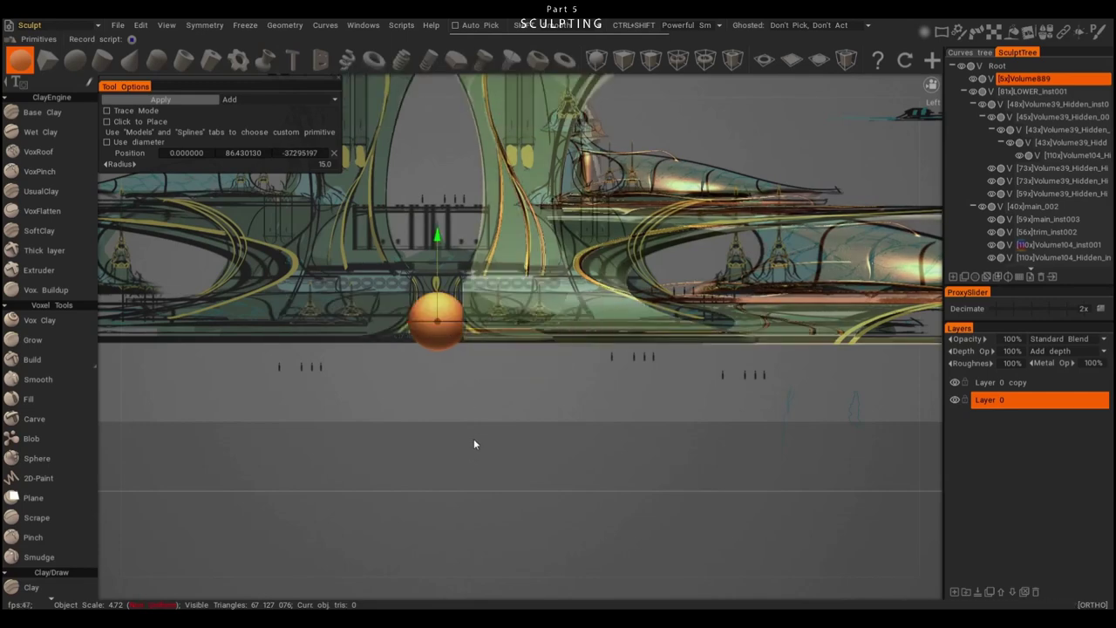
alt+right_drag(473, 442, 543, 429)
key(t)
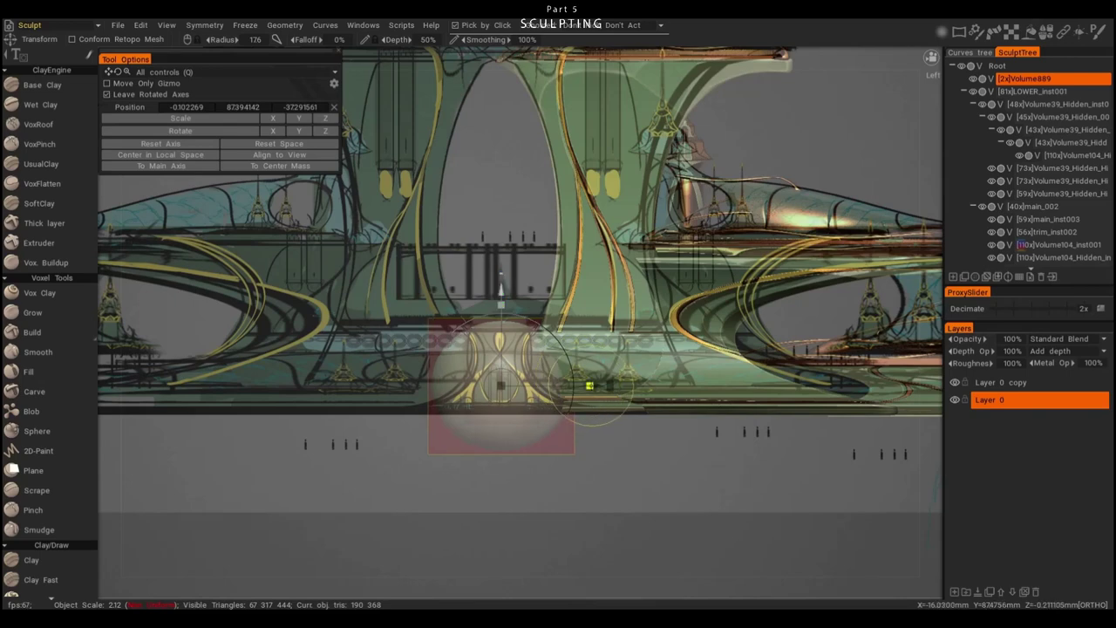
alt+right_drag(571, 412, 601, 401)
- Resample the sphere with a density modulation factor of 2.24 and centre Z-axis symmetry on its bounding box
key(r)
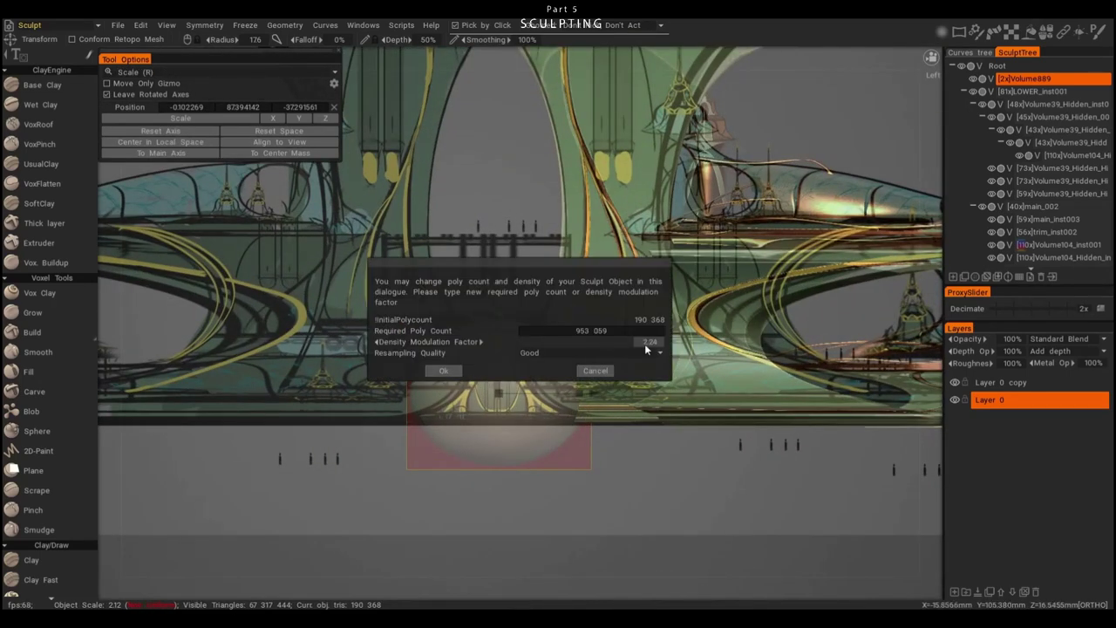
click(448, 368)
key(s)
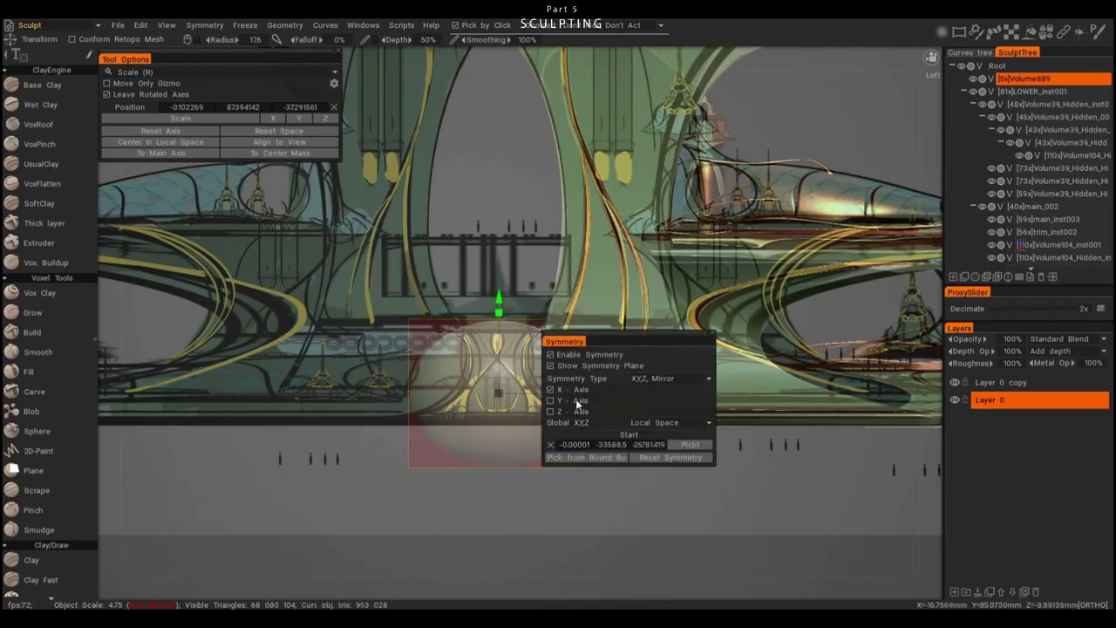
alt+drag(558, 470, 523, 471)
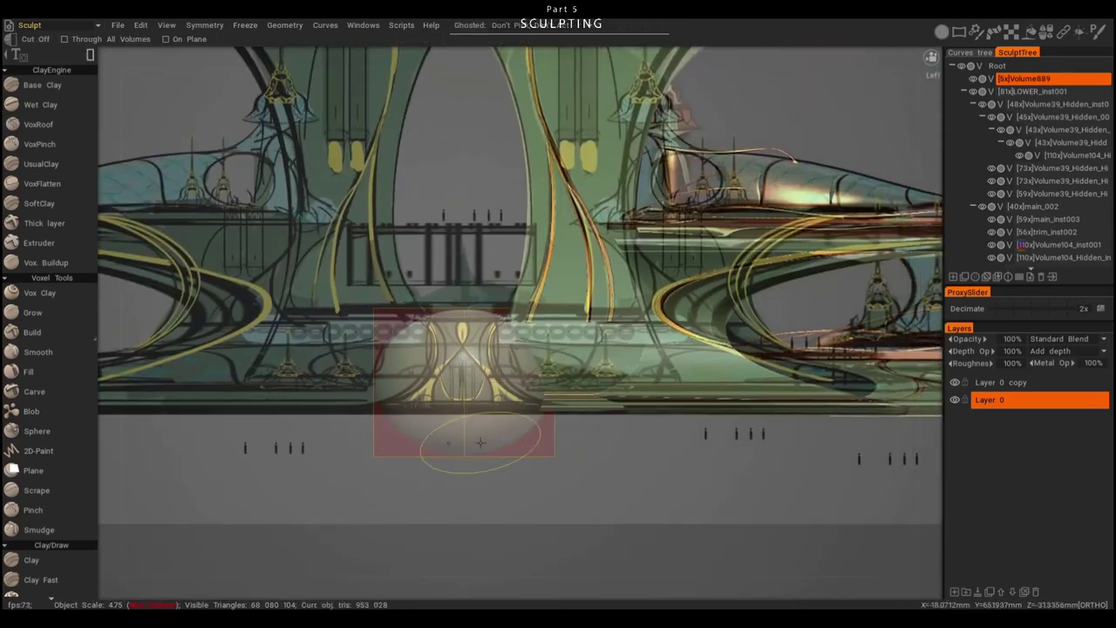
- Cut off the sphere's underside at ground level and widen the remaining dome sideways
drag(291, 485, 612, 417)
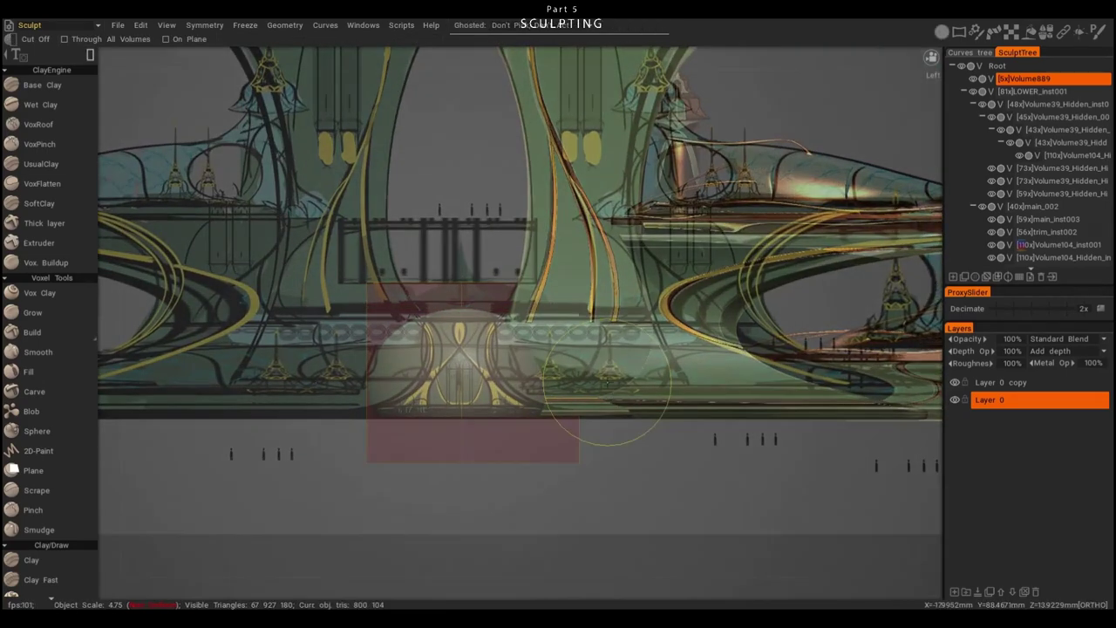
key(r)
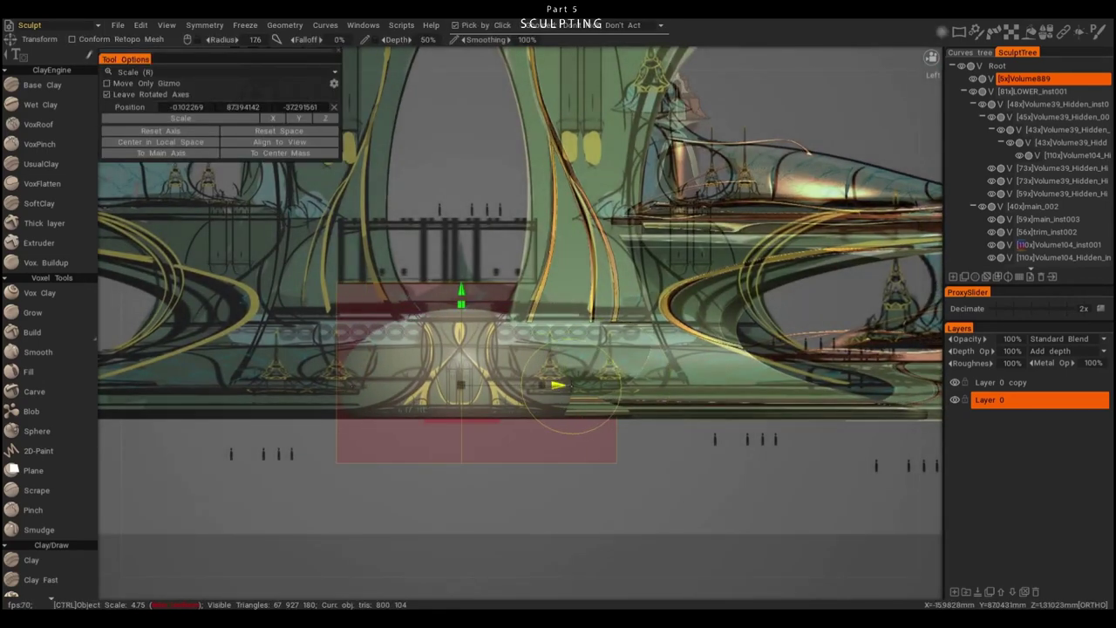
key(Return)
- Carve the dome's sides into concave curves matching the reference entrance, and resample it with a density modulation factor of 1.11
right_click(323, 387)
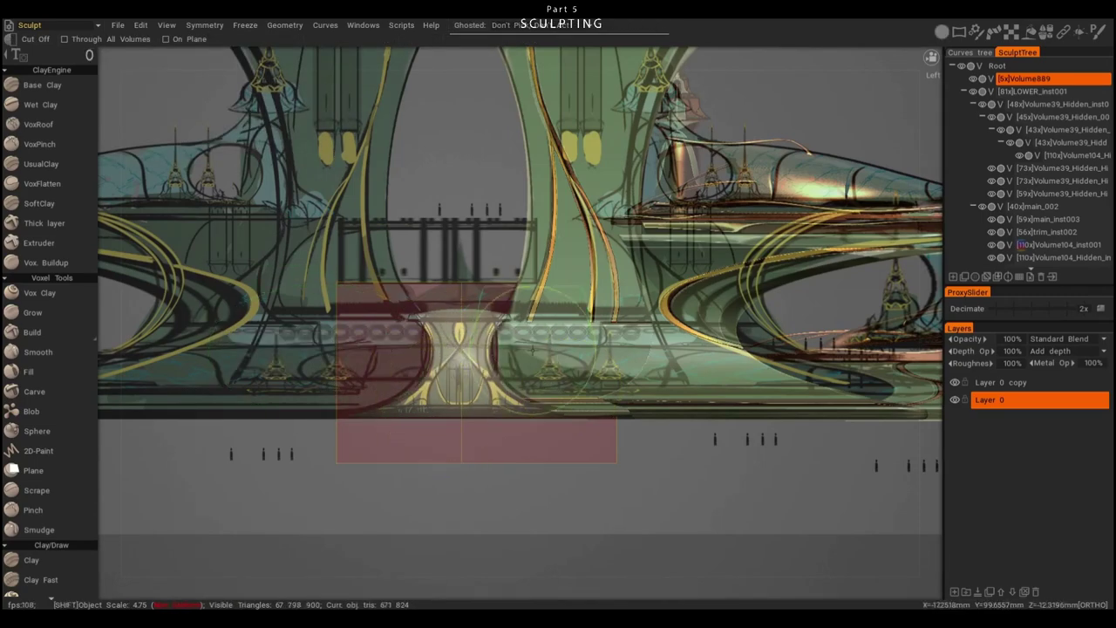
alt+drag(429, 417, 546, 423)
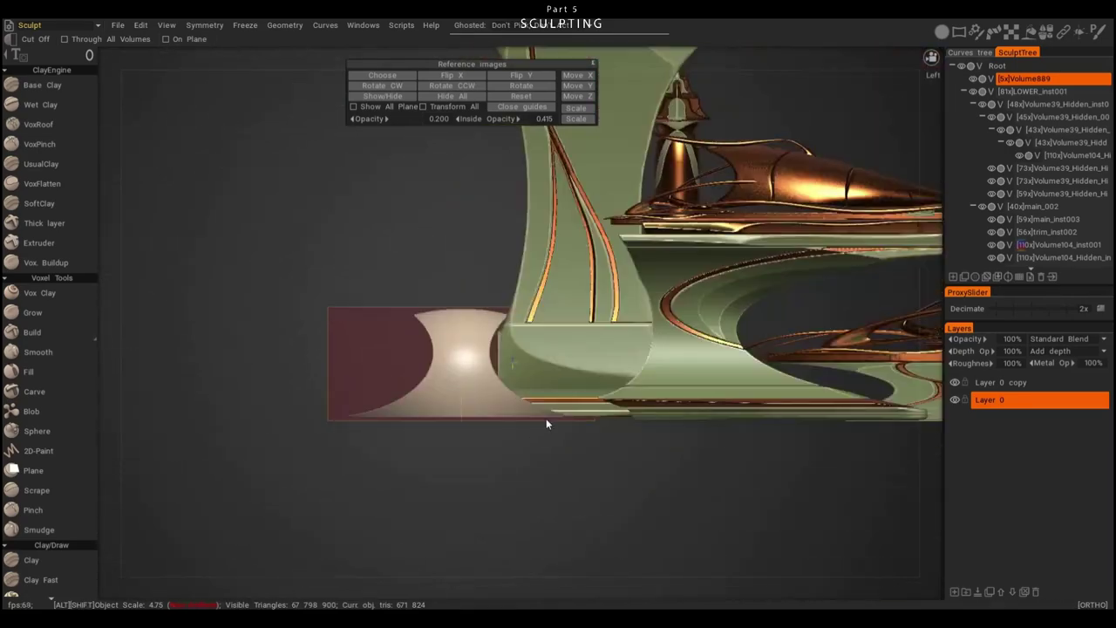
alt+drag(570, 342, 594, 385)
key(ctrl+r)
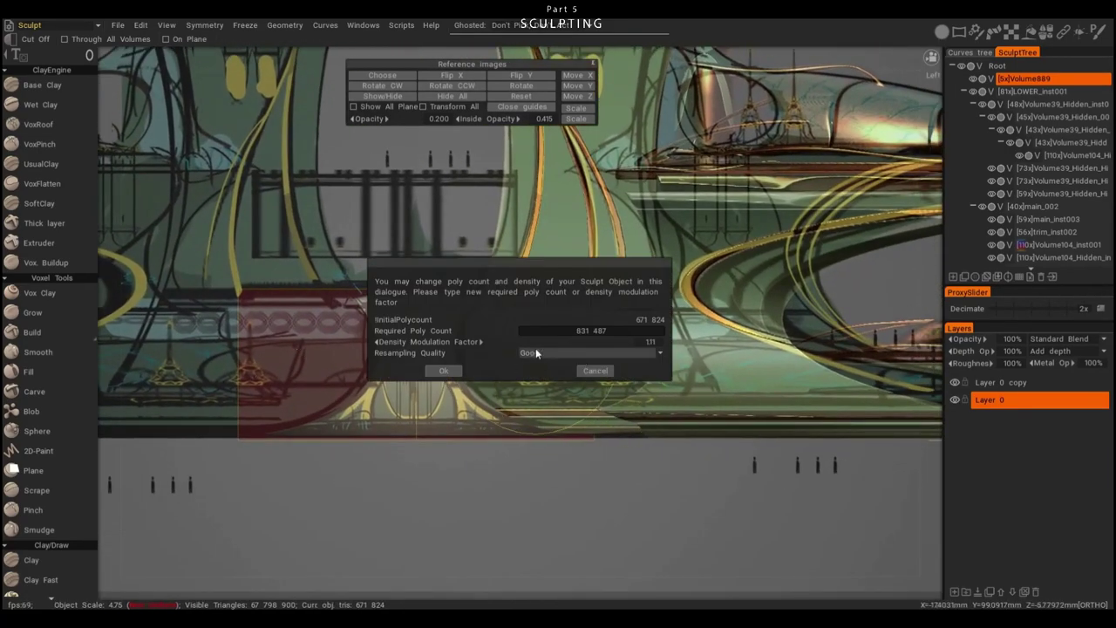
click(443, 370)
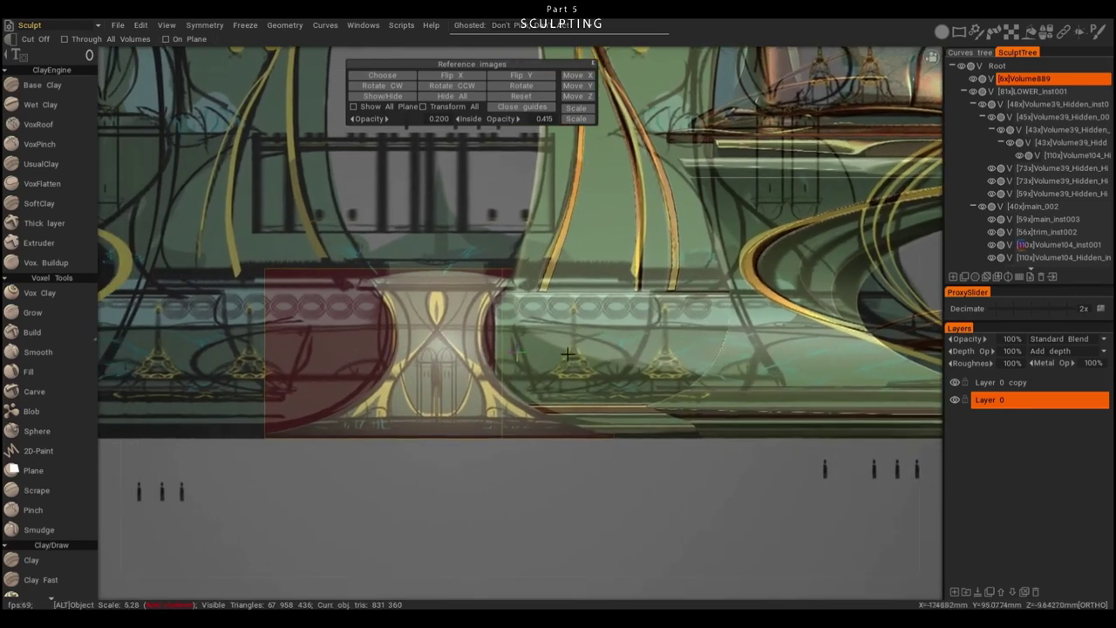
- Switch to Vox Hide and recentre the X and Z mirror symmetry on the entrance piece's bounding box
key(space)
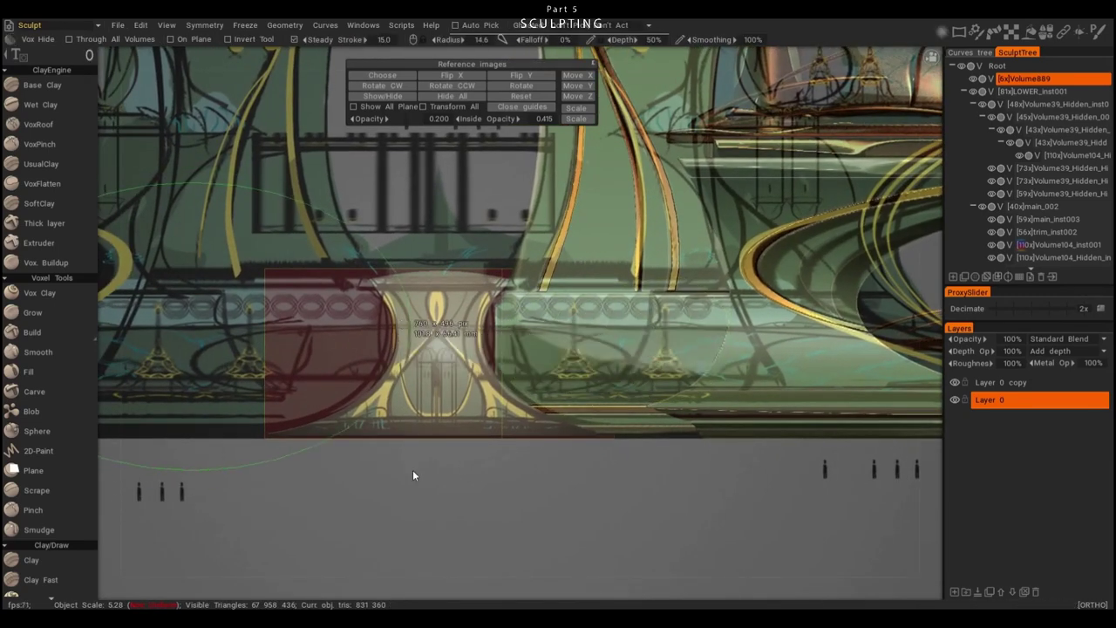
key(space)
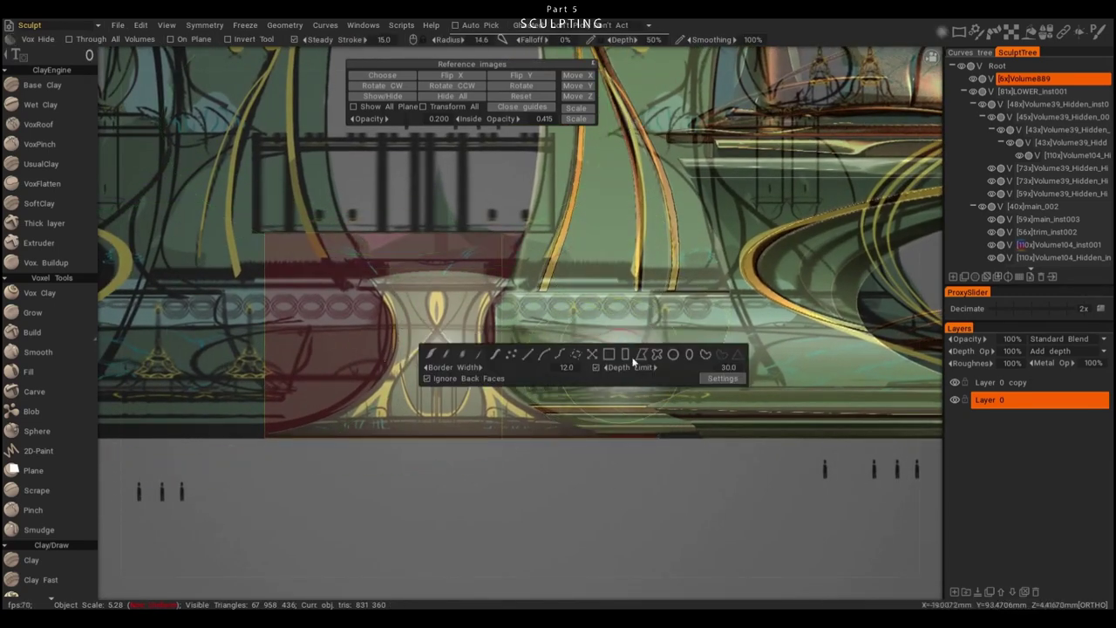
click(634, 357)
key(s)
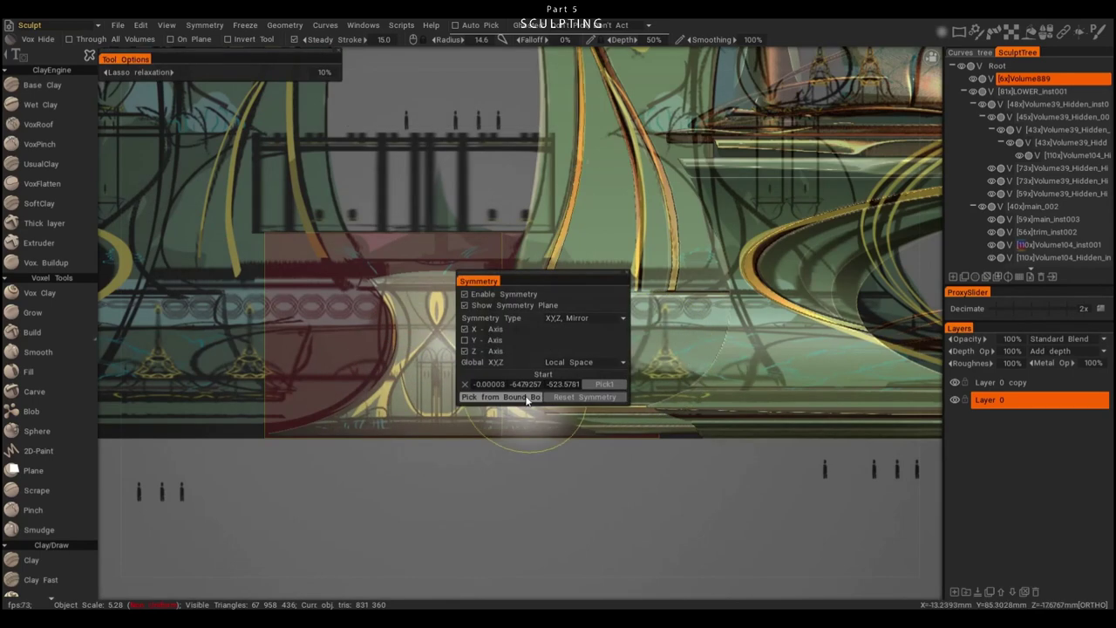
scroll(445, 466, up, 1)
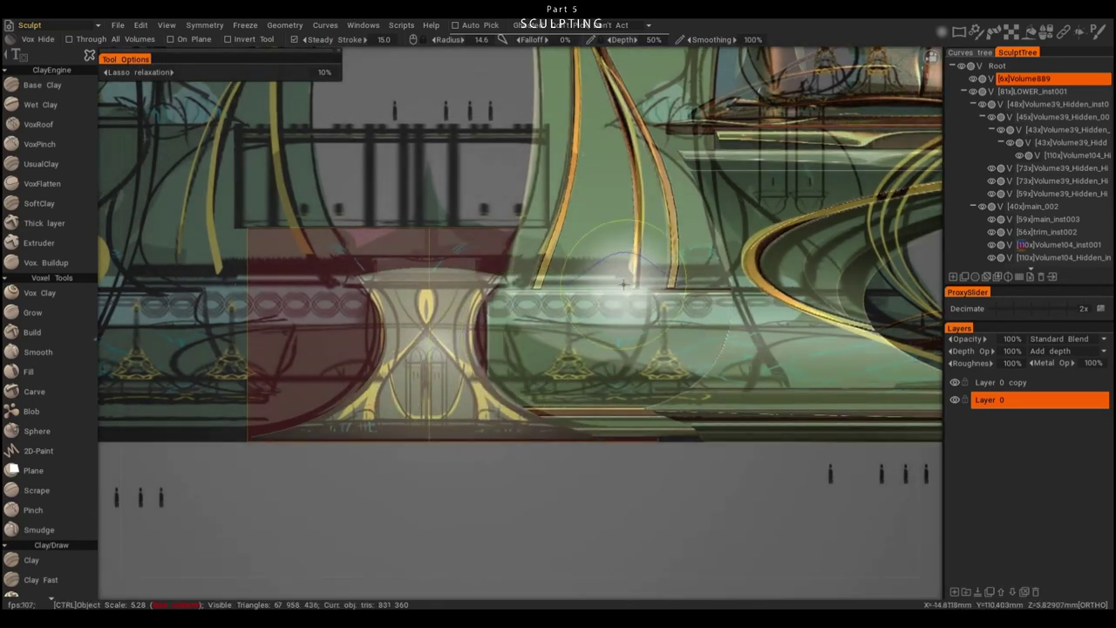
- Try to outline half of the pointed doorway with a freehand Vox Hide lasso
key(t)
key(t)
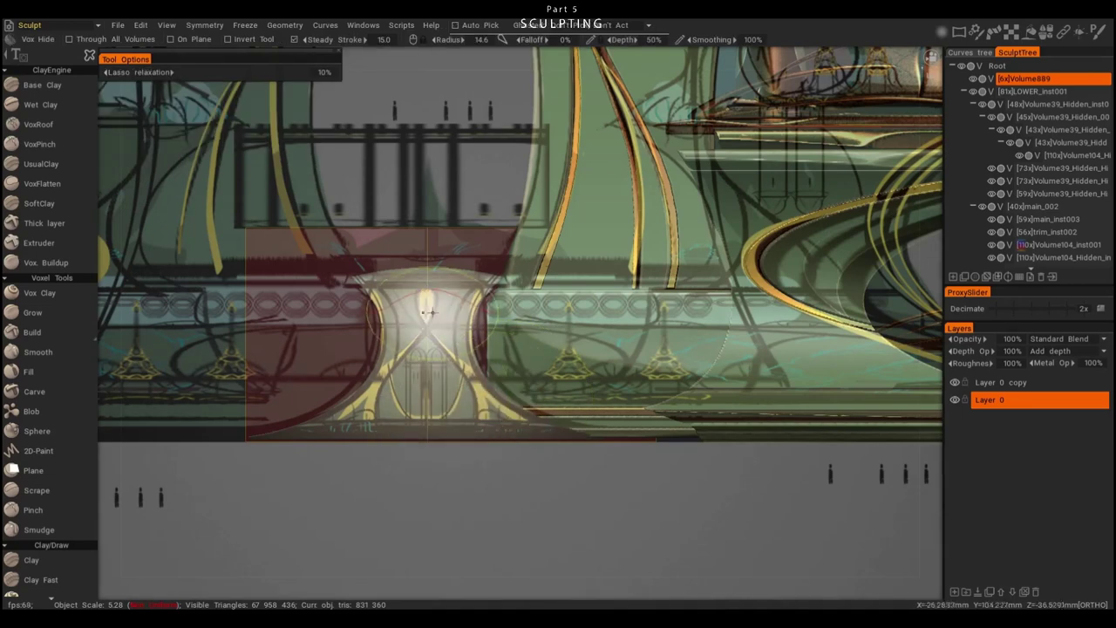
drag(469, 400, 427, 348)
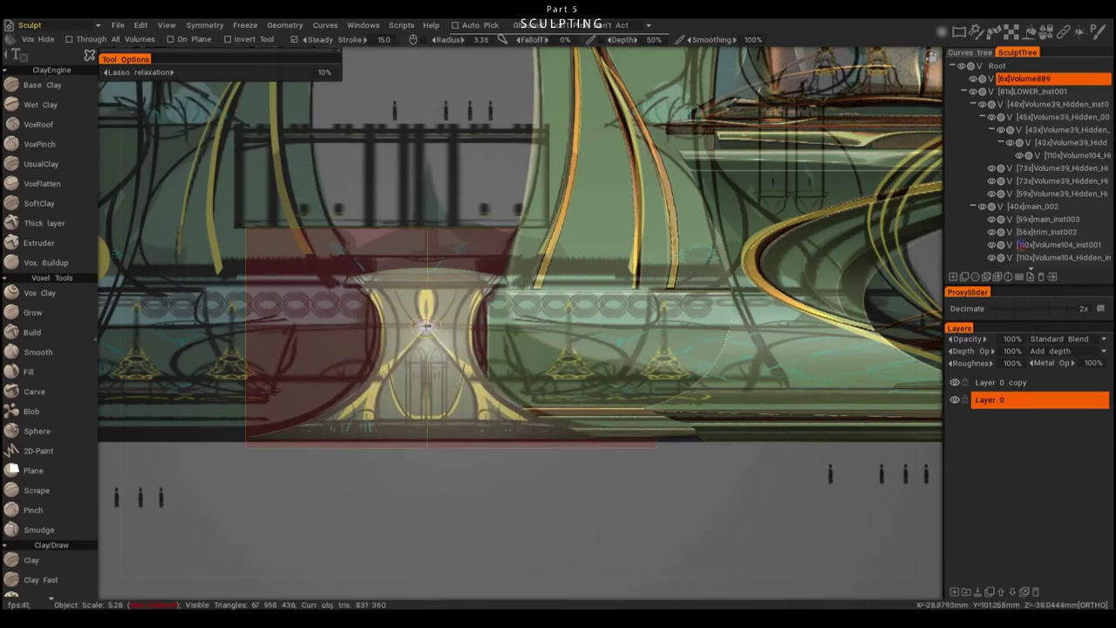
drag(436, 465, 432, 454)
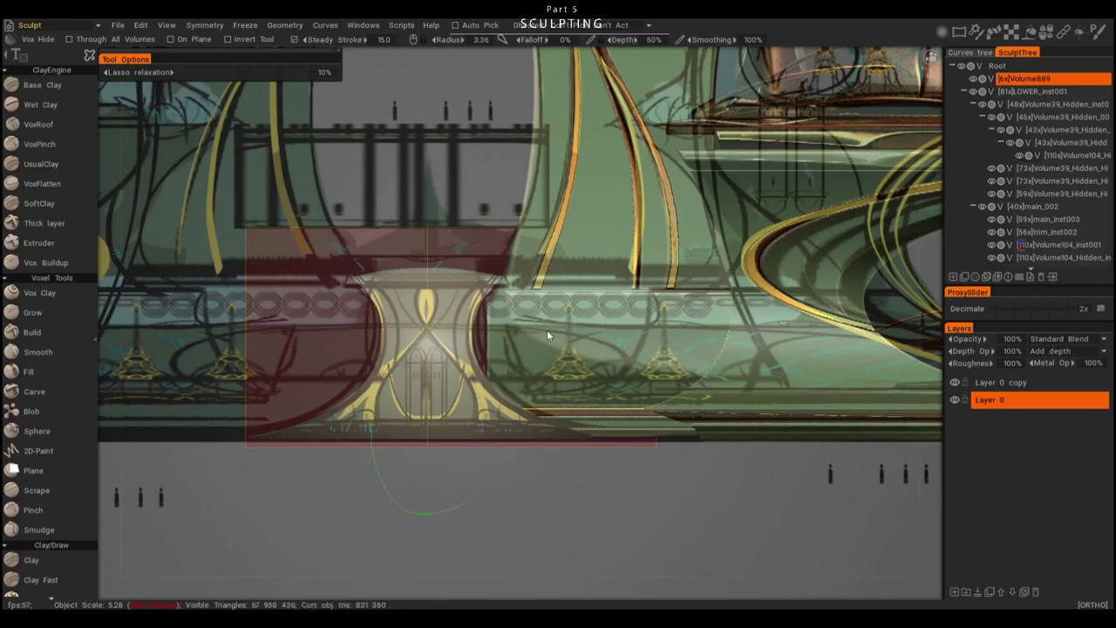
- Trace half of the pointed doorway with a closed curve and hide the mirrored doorway area from the entrance piece
alt+drag(546, 330, 557, 453)
key(space)
click(527, 416)
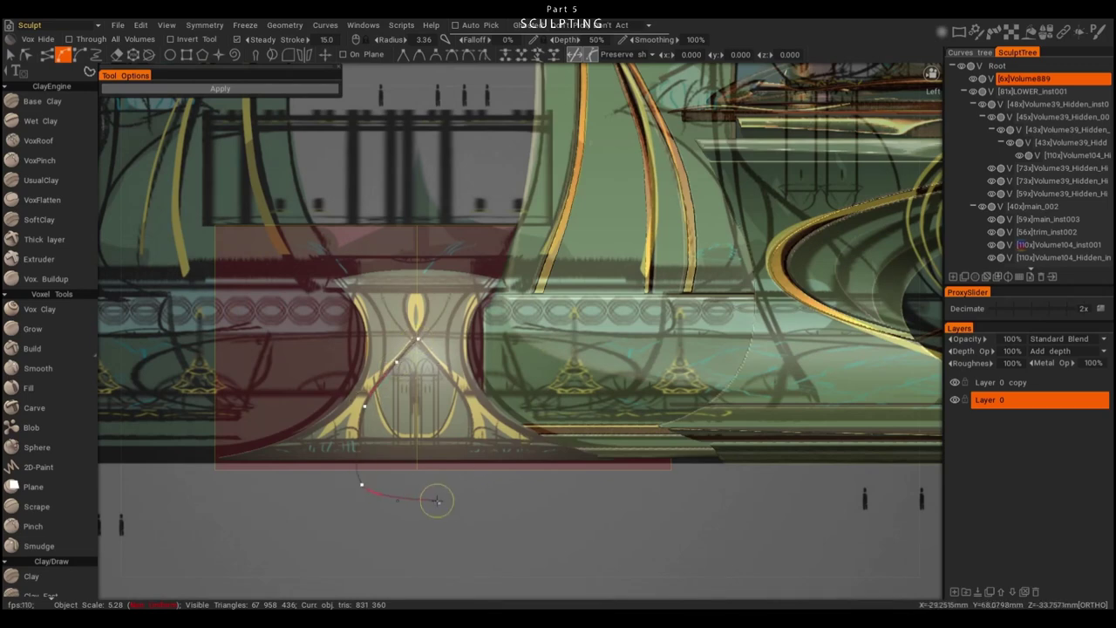
right_click(426, 350)
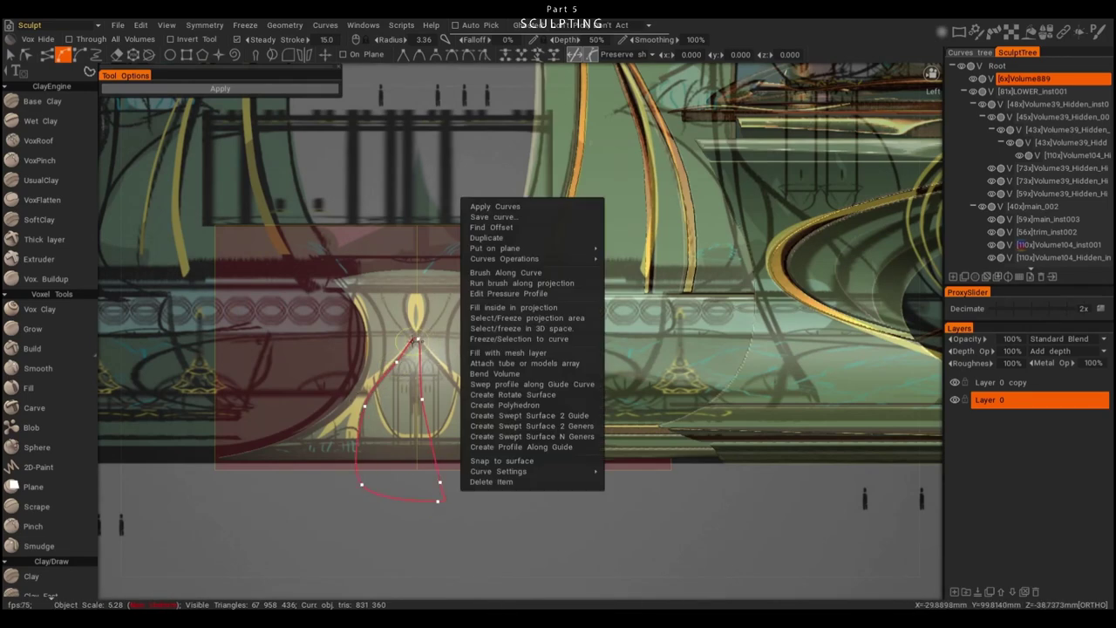
click(357, 485)
mouse_move(374, 538)
alt+mouse_down()
mouse_move(481, 506)
mouse_move(518, 532)
mouse_move(481, 432)
alt+mouse_up()
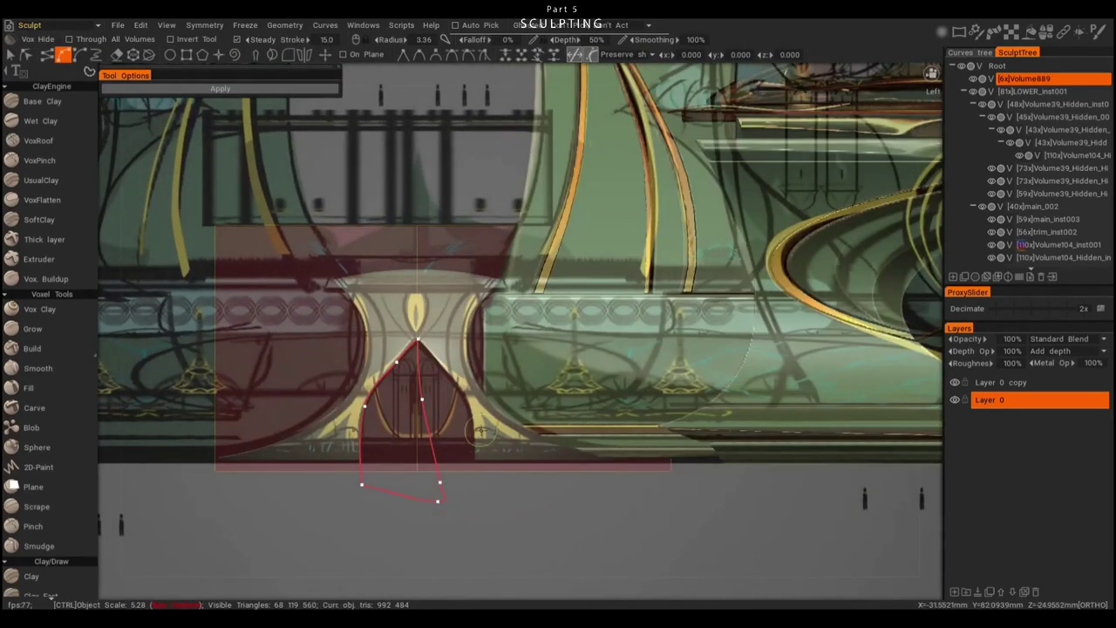
- Separate the hidden doorway into its own volume and delete the tracing curve
right_click(444, 488)
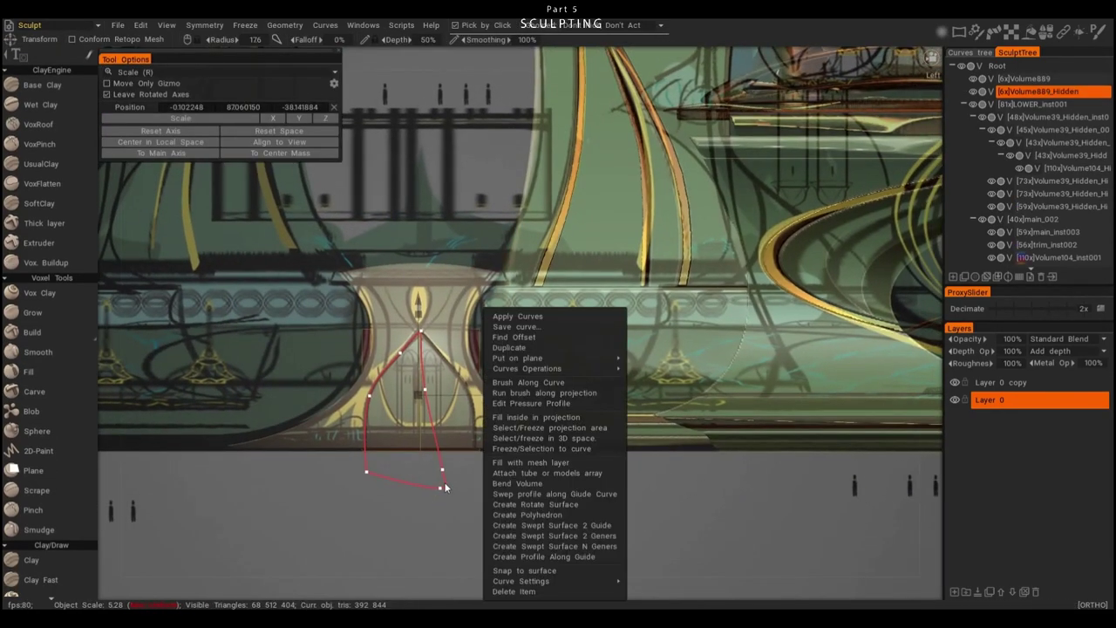
click(516, 590)
key(Return)
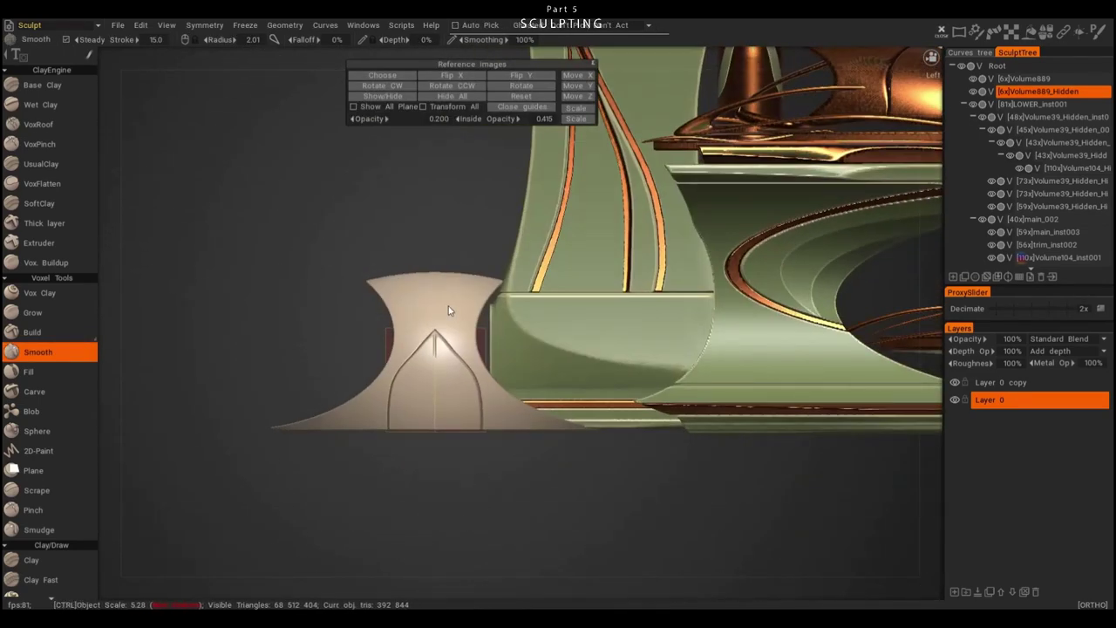
- Apply the green building material to the entrance piece Volume889 and select the separated doorway Volume889_Hidden
click(1038, 78)
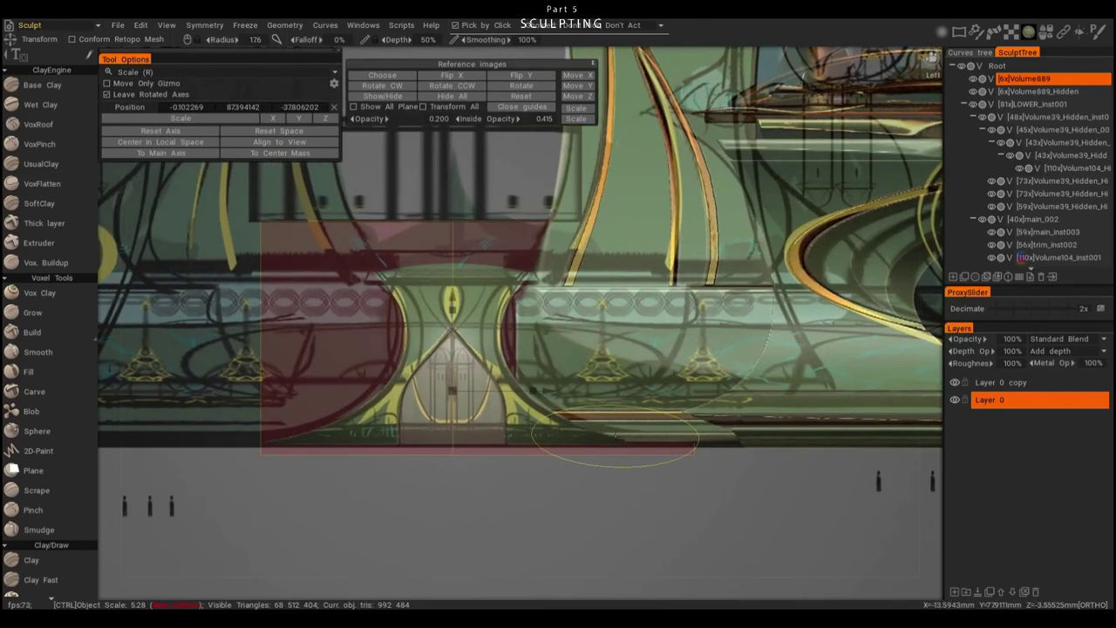
click(502, 392)
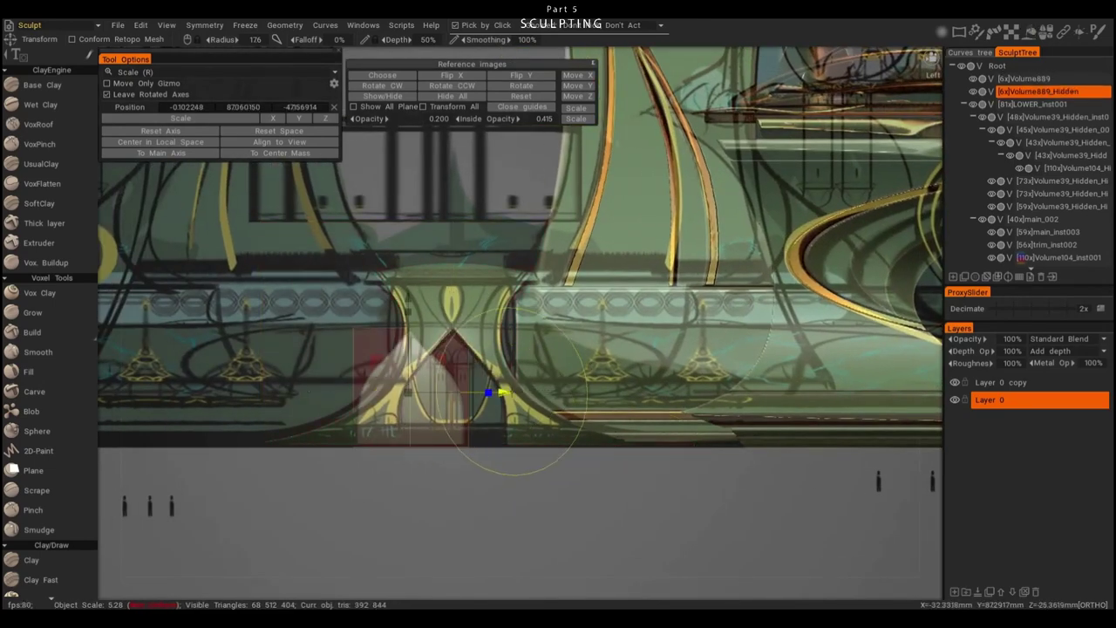
drag(501, 392, 575, 495)
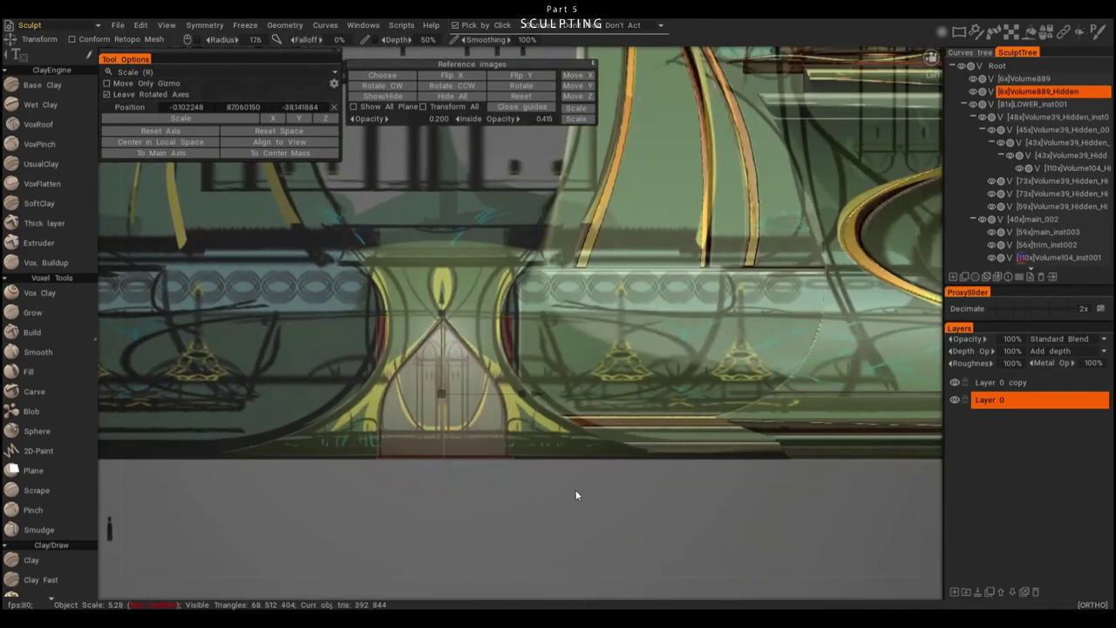
- Trace the rounded door panel inside the doorway with a closed curve and separate that area as its own volume
key(Return)
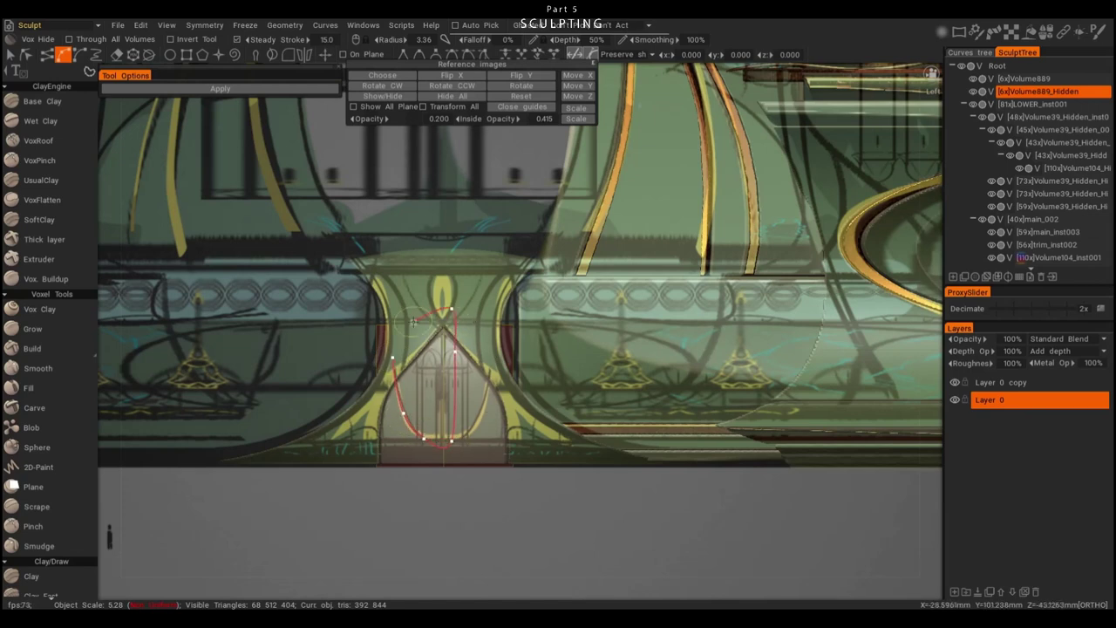
key(Return)
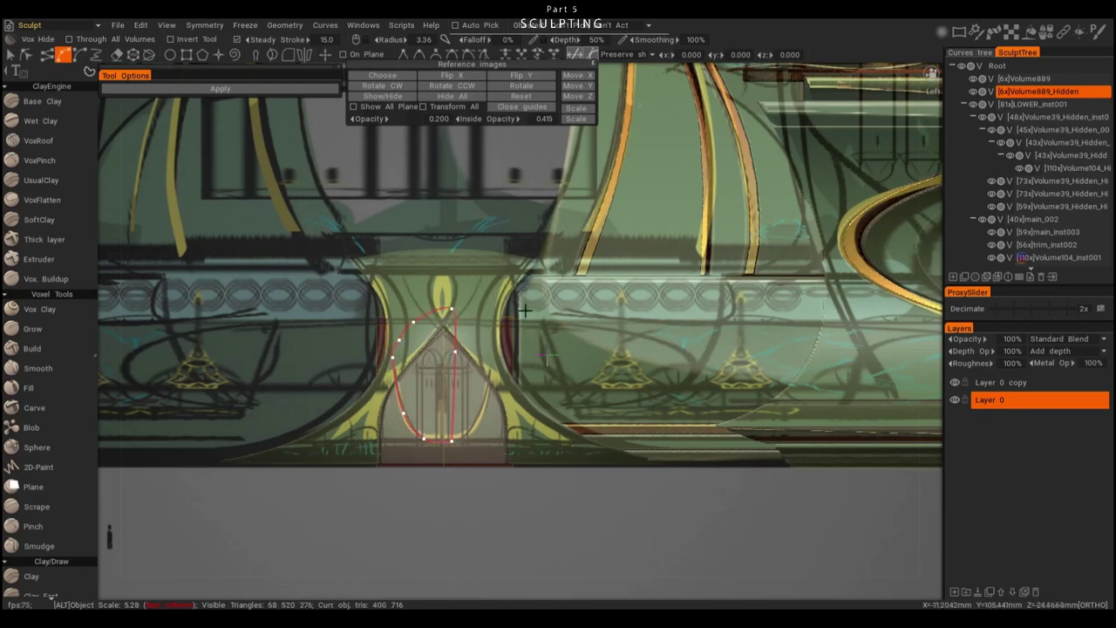
right_click(503, 155)
mouse_move(645, 591)
key(Escape)
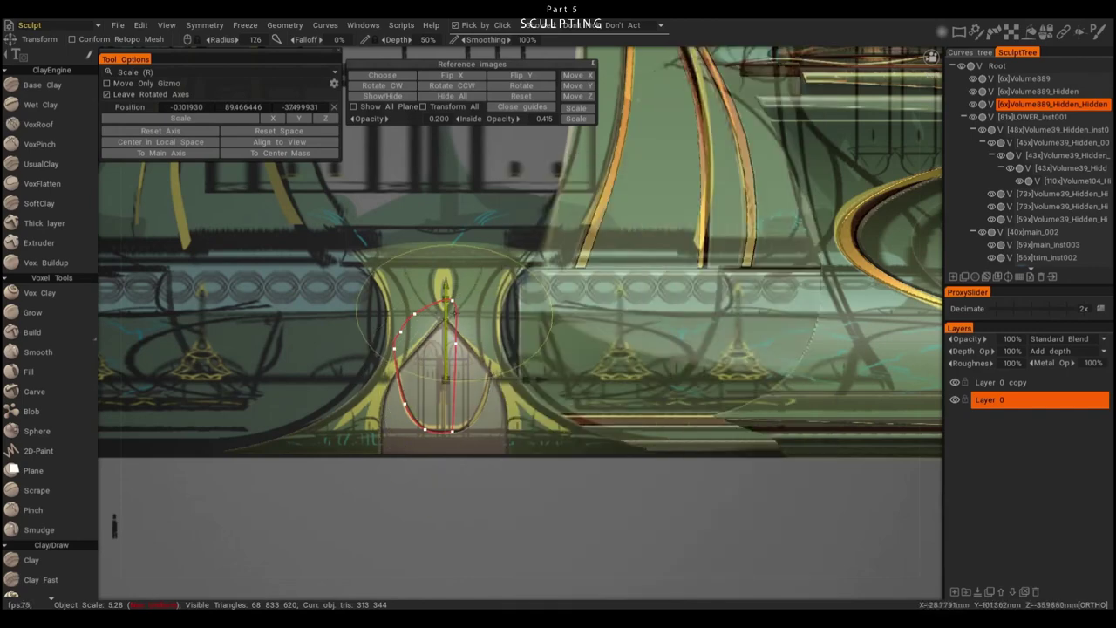
- Give the rounded door panel the copper material and lower the reference images' inside opacity to 0.170
mouse_move(526, 486)
alt+mouse_down()
mouse_move(551, 486)
mouse_move(512, 480)
alt+mouse_up()
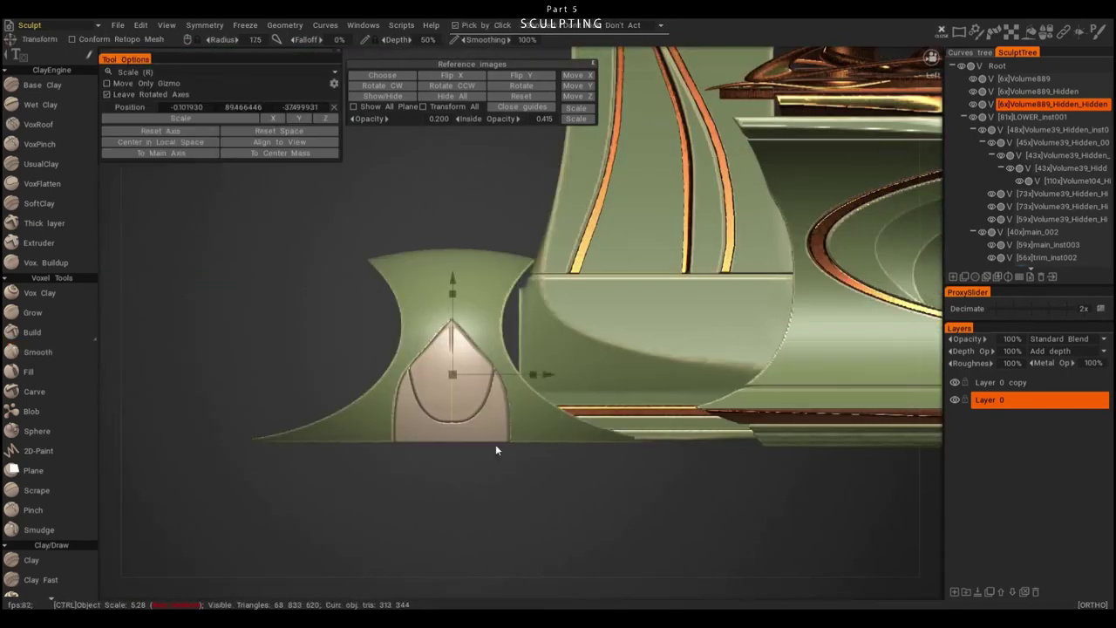
click(496, 446)
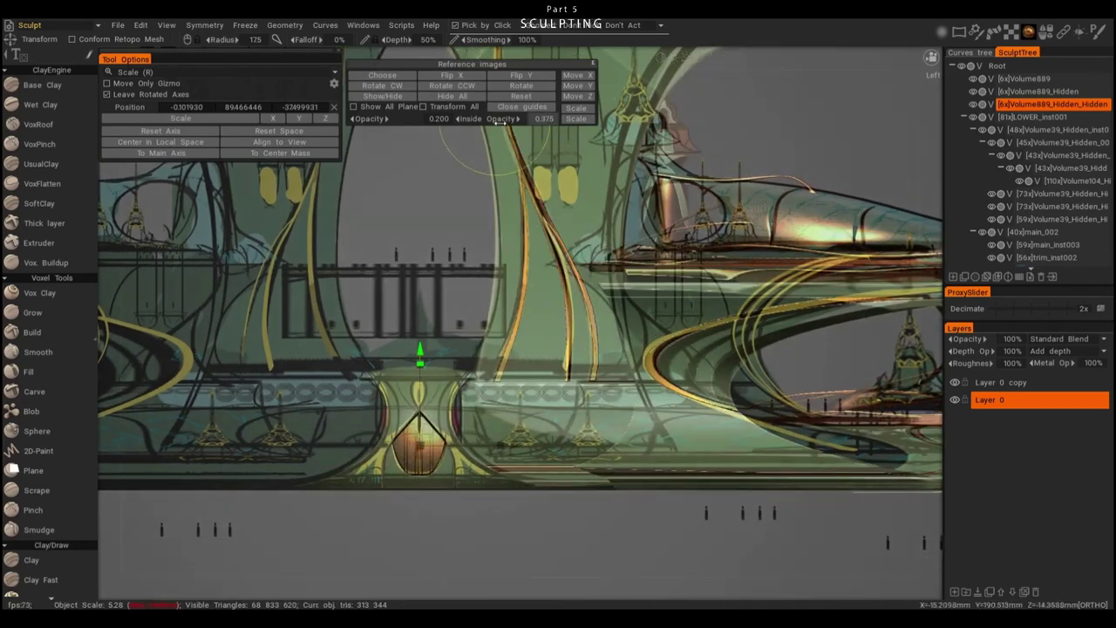
drag(499, 122, 476, 128)
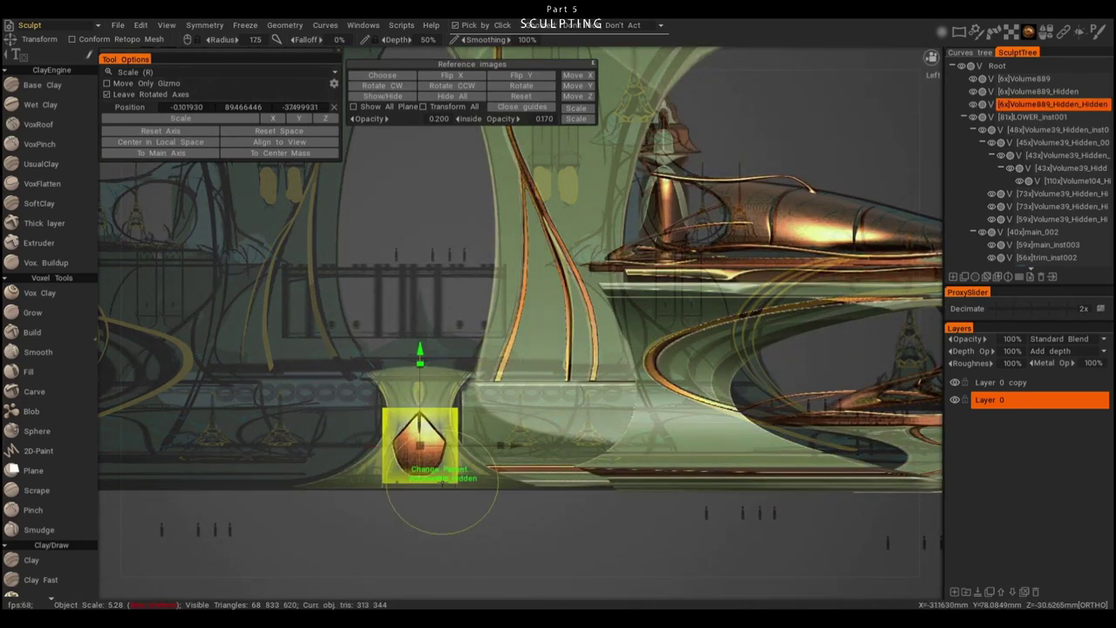
- Rename the entrance volume Volume889 to dooor
scroll(578, 519, up, 5)
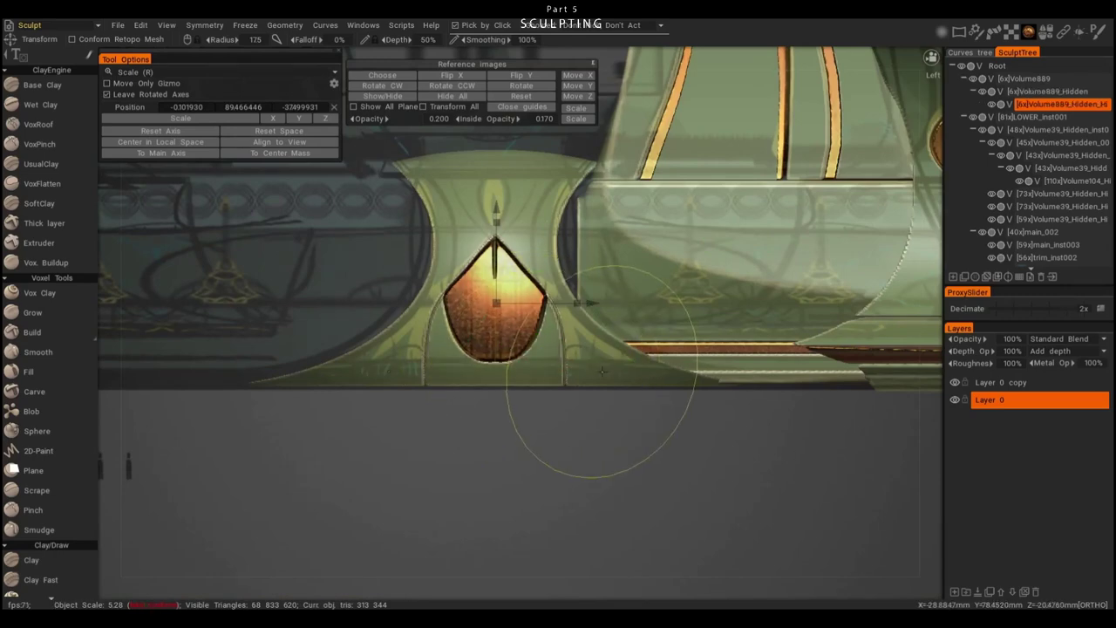
click(1002, 81)
text(door)
key(Return)
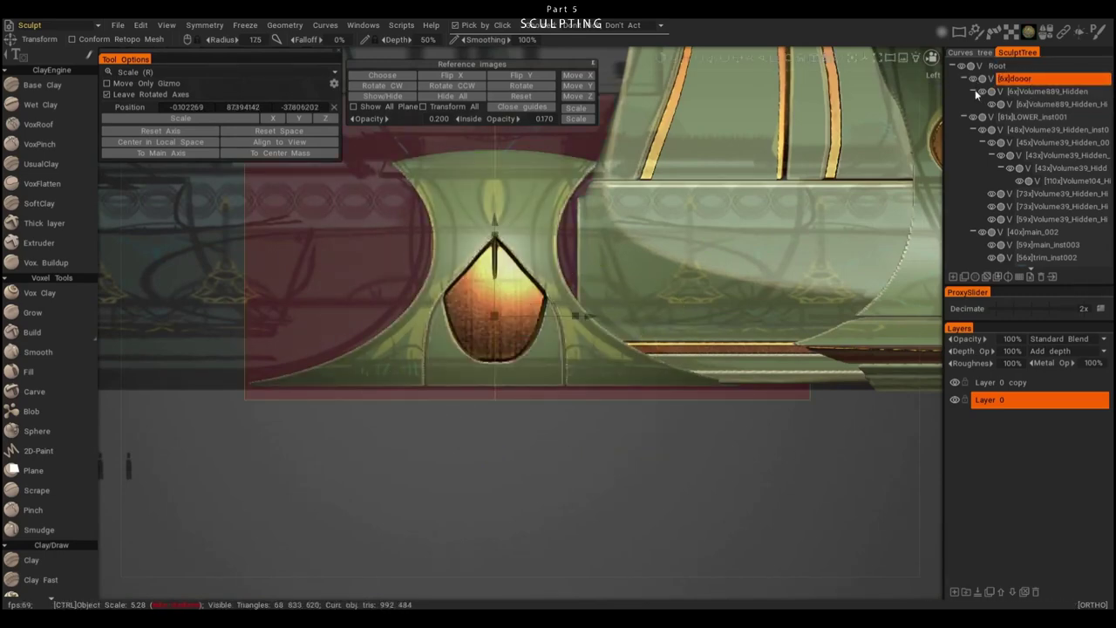
- Pull the inner edge of the pillar base towards the entrance with a Pose line selection
alt+drag(915, 226, 531, 319)
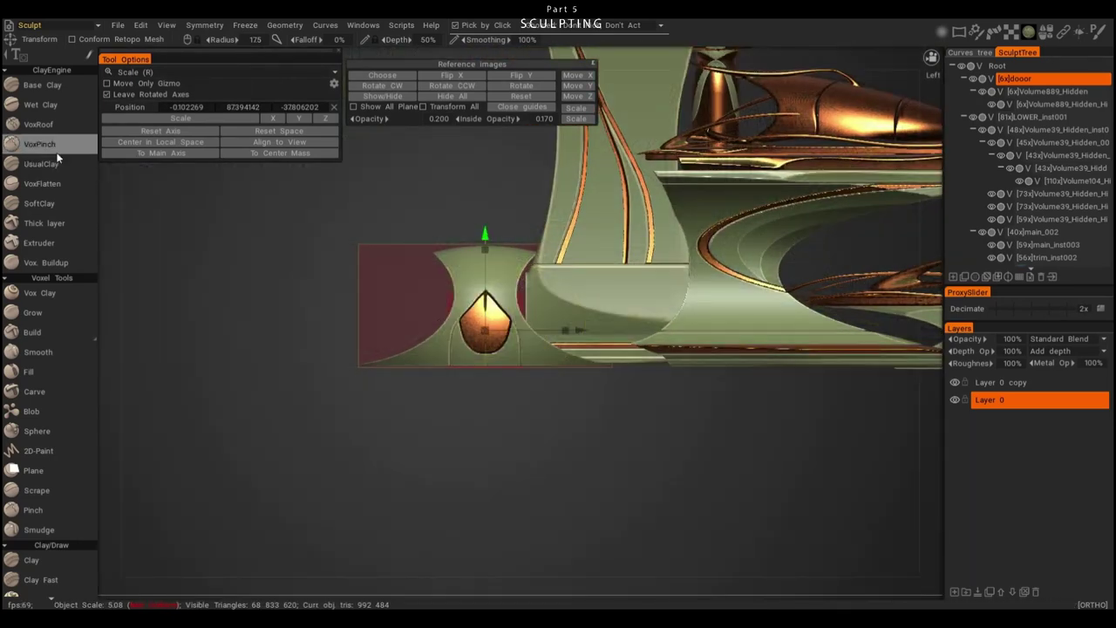
alt+right_drag(392, 288, 424, 301)
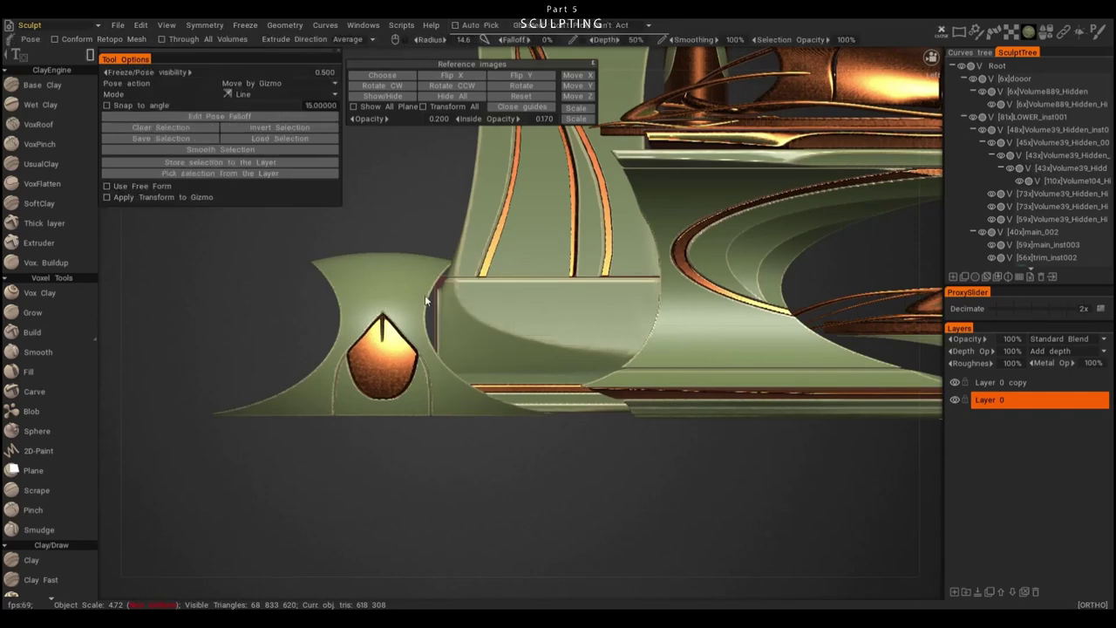
drag(440, 438, 441, 434)
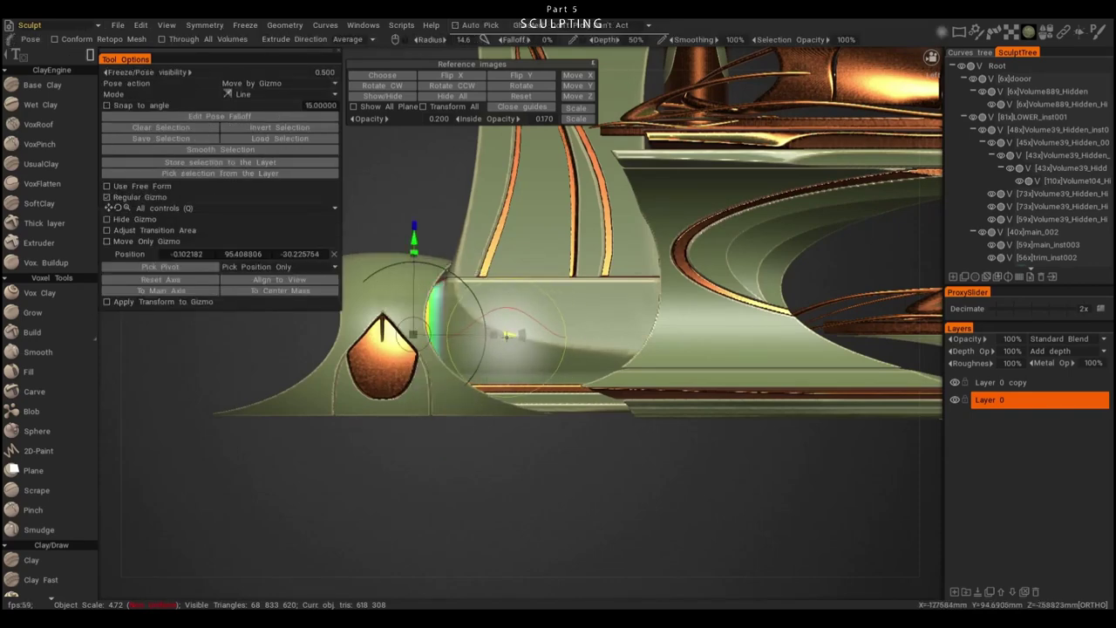
alt+right_drag(435, 250, 368, 352)
key(s)
- Scale the dooor volume along its X axis in the back view
alt+right_drag(598, 406, 451, 325)
alt+drag(451, 325, 591, 344)
key(t)
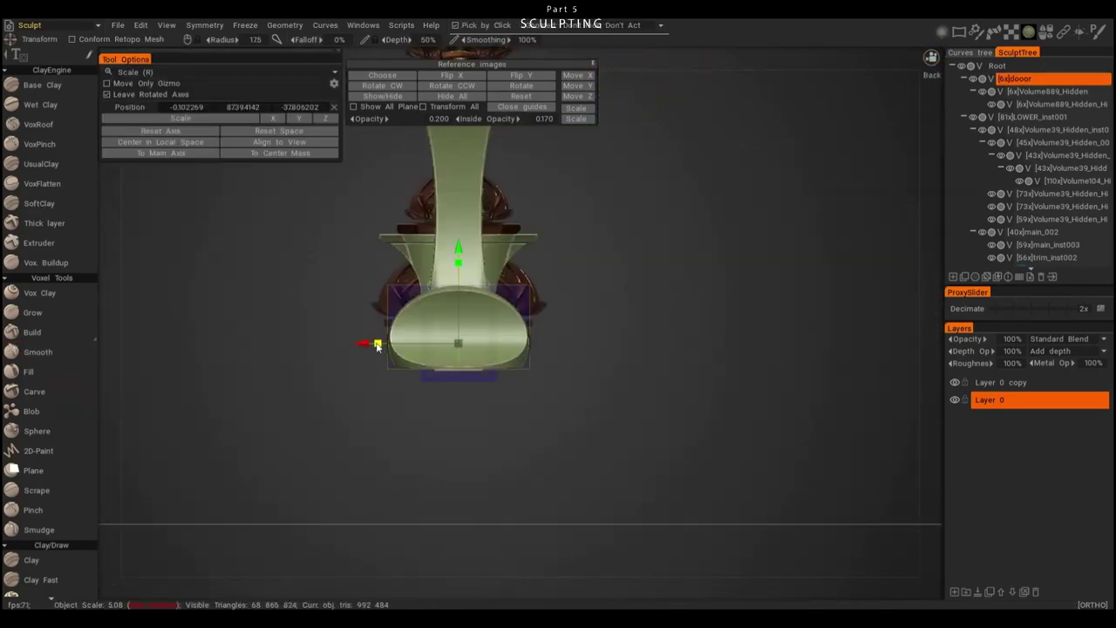
alt+drag(396, 346, 665, 344)
alt+drag(601, 457, 625, 388)
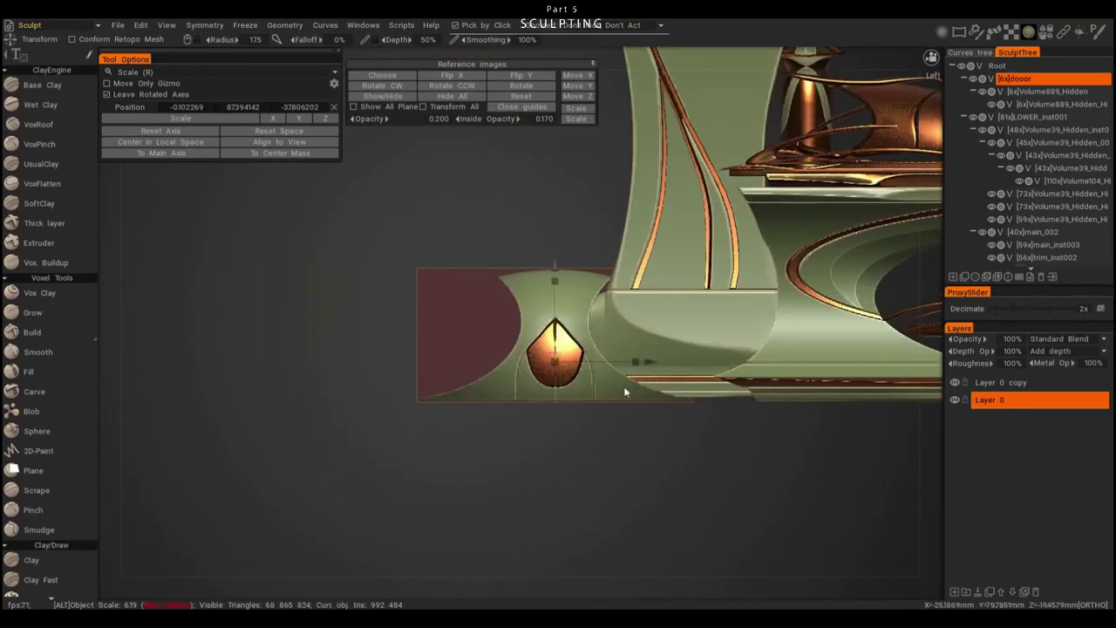
- Resample the dooor volume to a higher density with Good resampling quality
scroll(512, 235, up, 3)
key(ctrl+r)
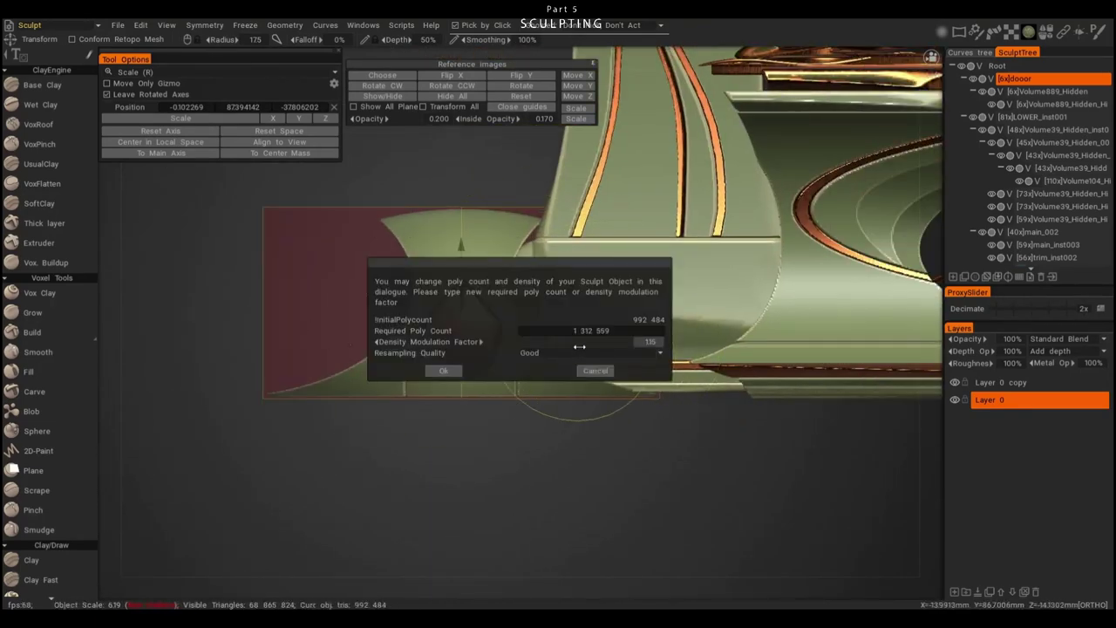
click(444, 371)
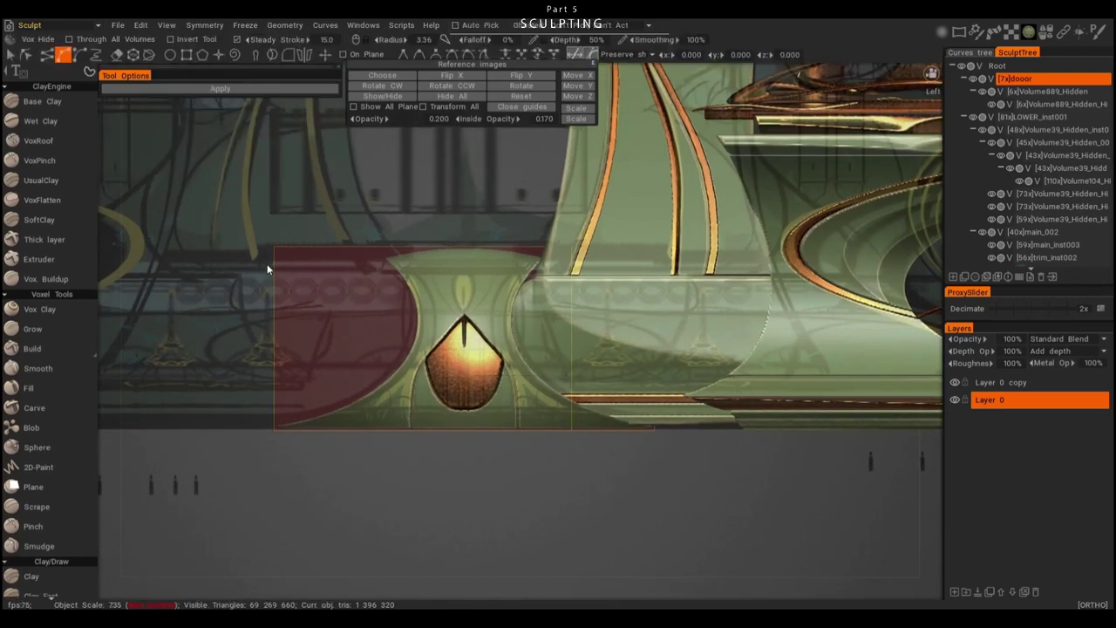
- Vox Hide the curved outer rims on both sides of the entrance and separate them as their own volume
key(e)
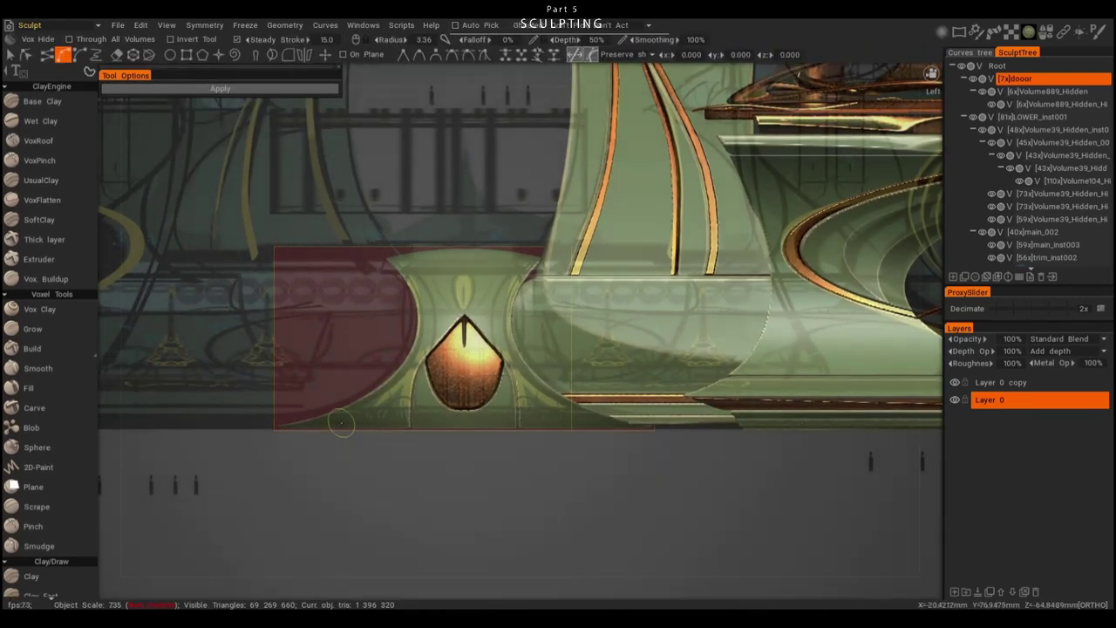
key(e)
scroll(88, 351, down, 5)
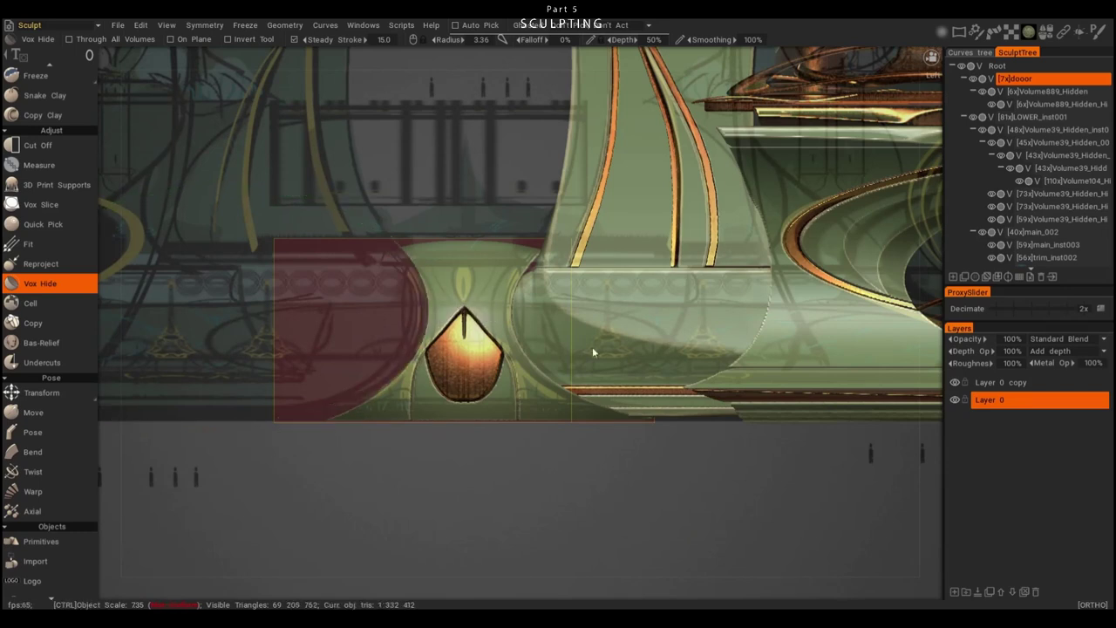
key(s)
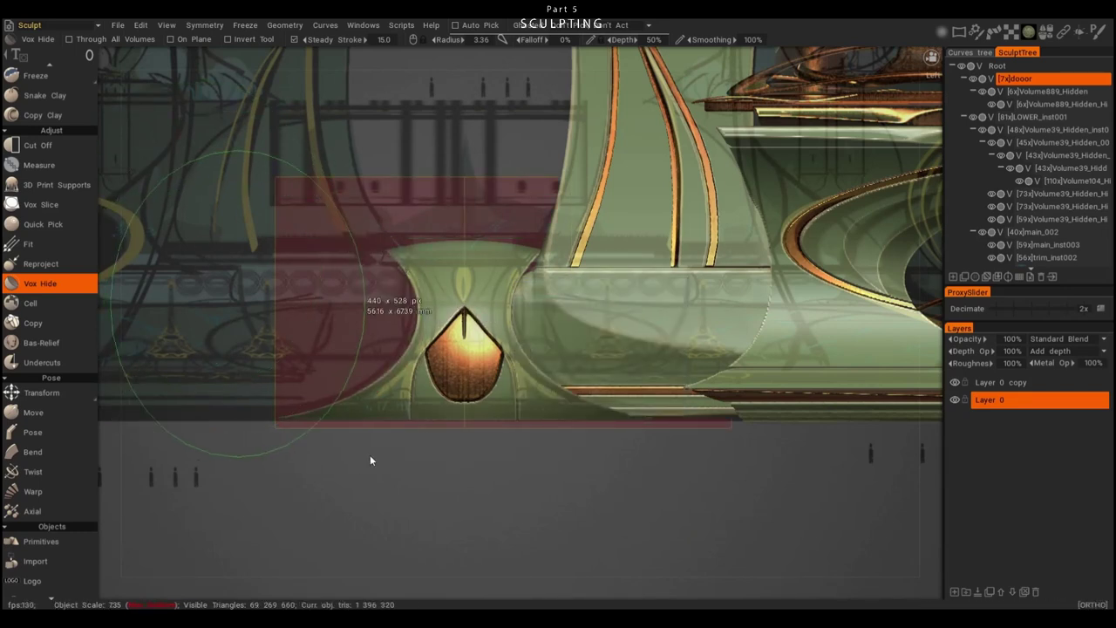
click(419, 437)
scroll(579, 433, up, 2)
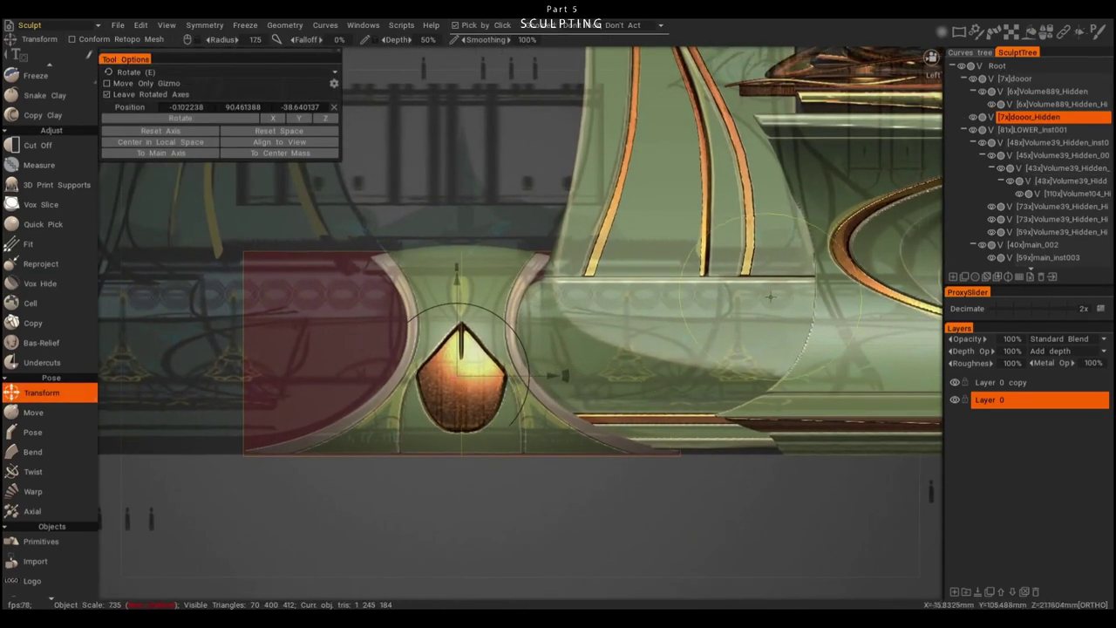
- Apply the copper material to the separated curved rims and reselect the dooor volume
click(1029, 116)
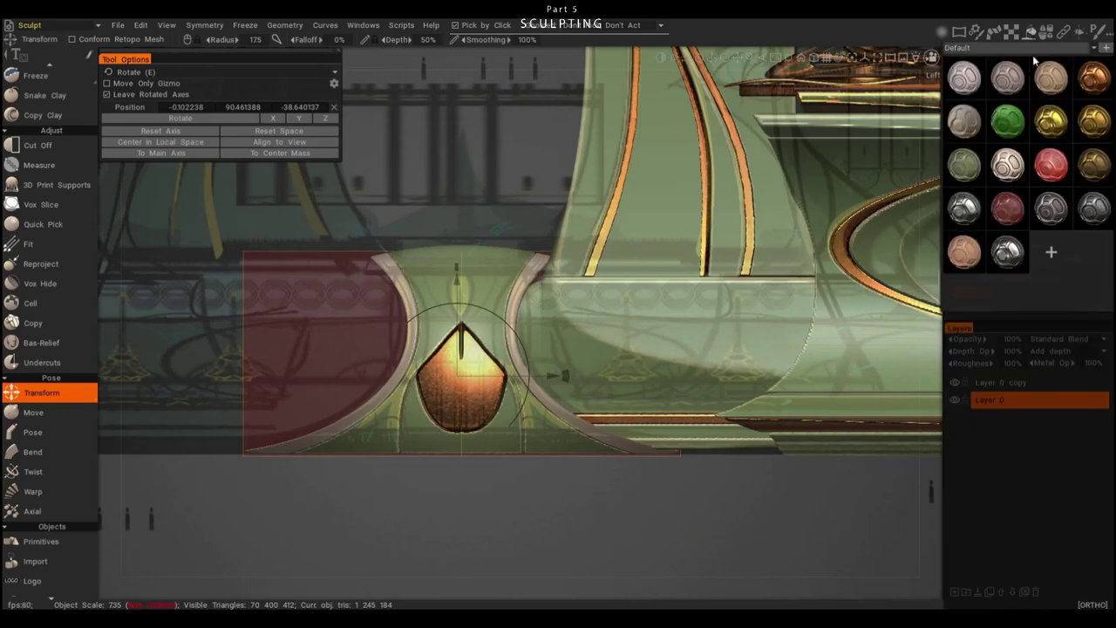
scroll(523, 266, down, 1)
scroll(523, 266, up, 2)
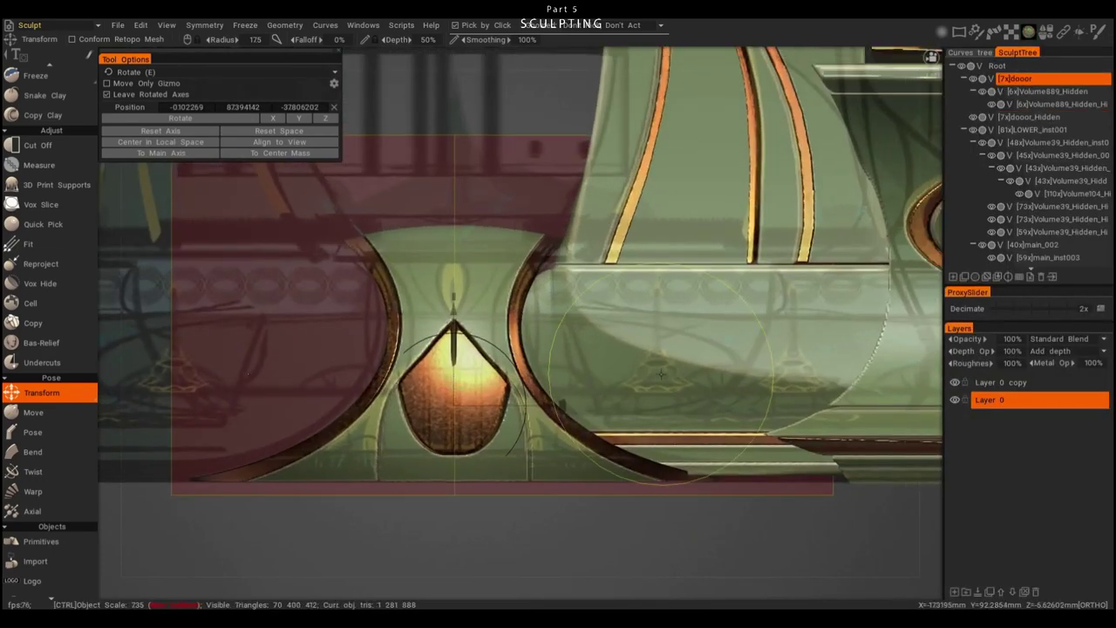
scroll(265, 398, up, 2)
- Trace the wedge above the door panel with a closed Vox Hide curve and separate it as its own volume
click(40, 284)
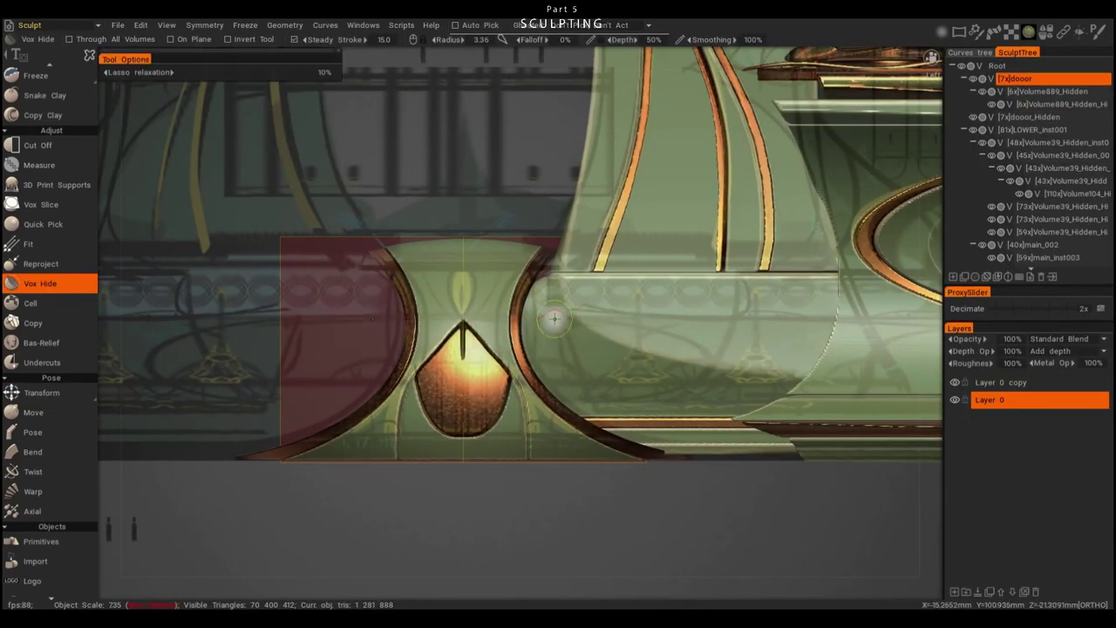
key(e)
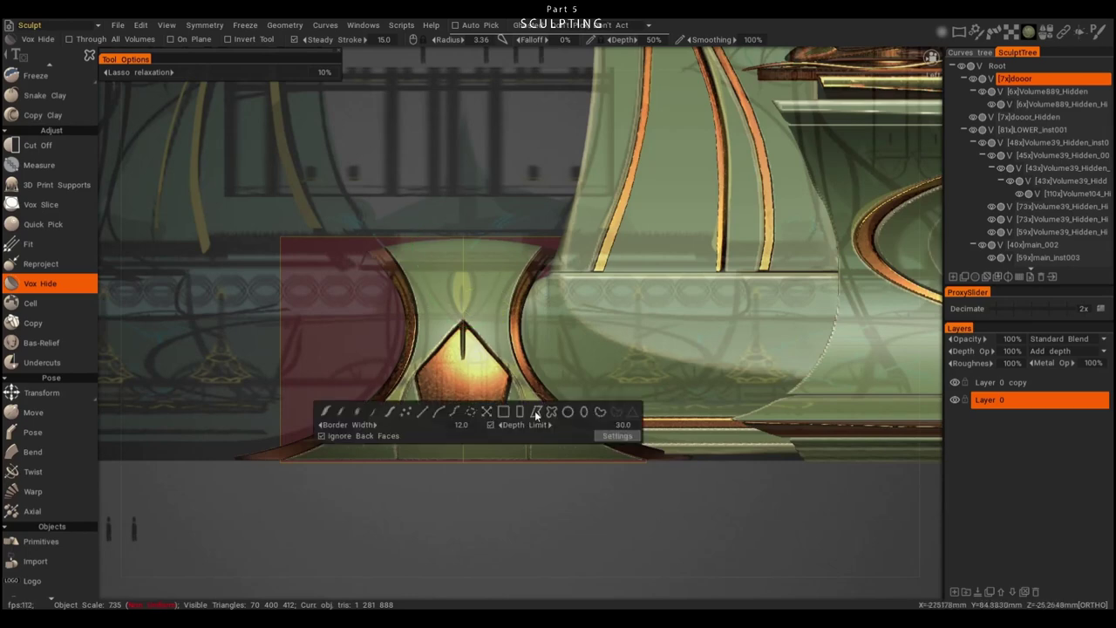
click(534, 410)
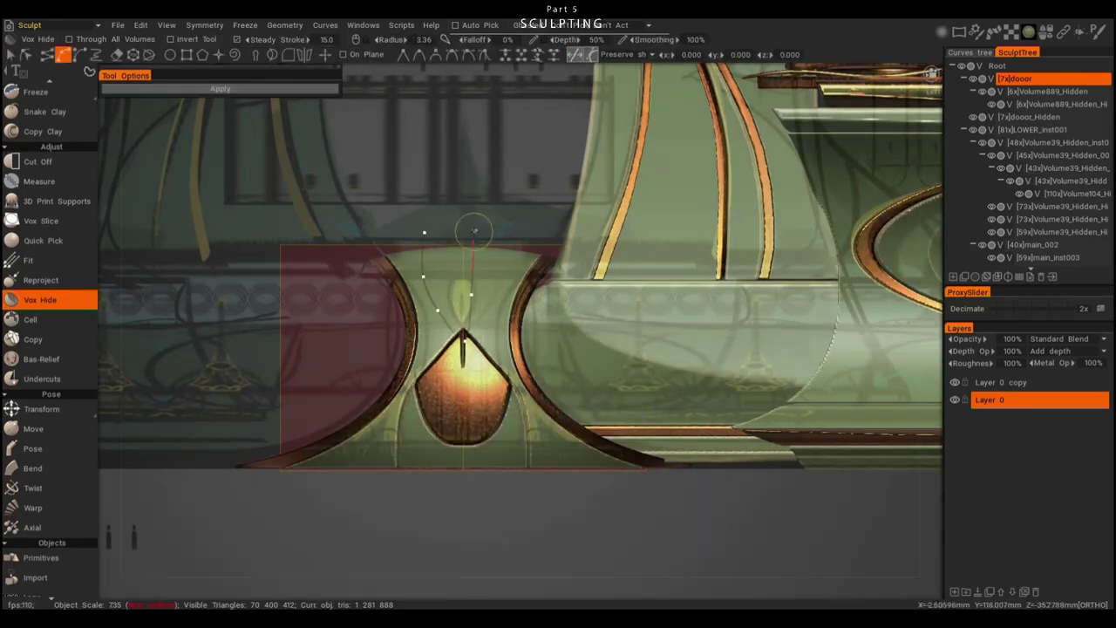
key(Return)
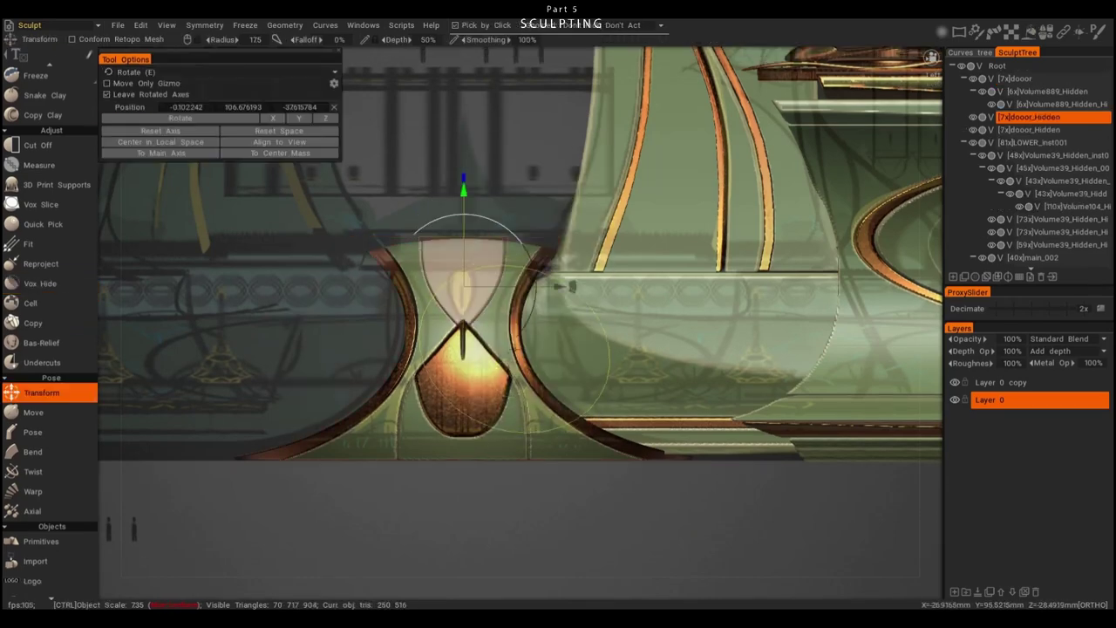
- Resample the separated wedge above the door panel twice to raise its density
alt+drag(475, 410, 489, 423)
scroll(515, 410, up, 2)
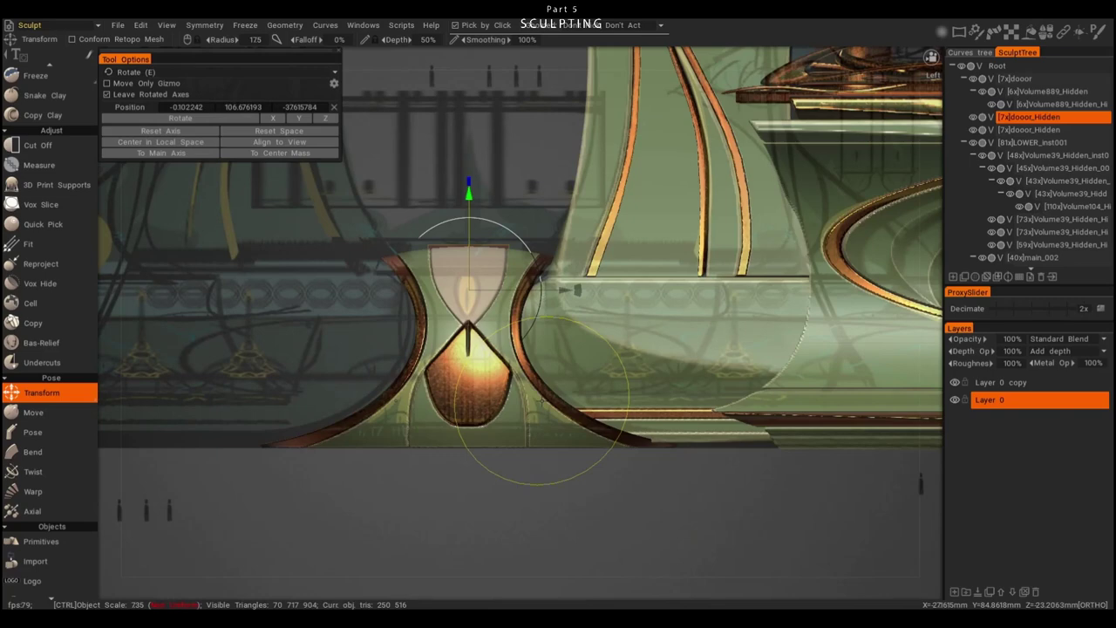
click(554, 434)
click(572, 386)
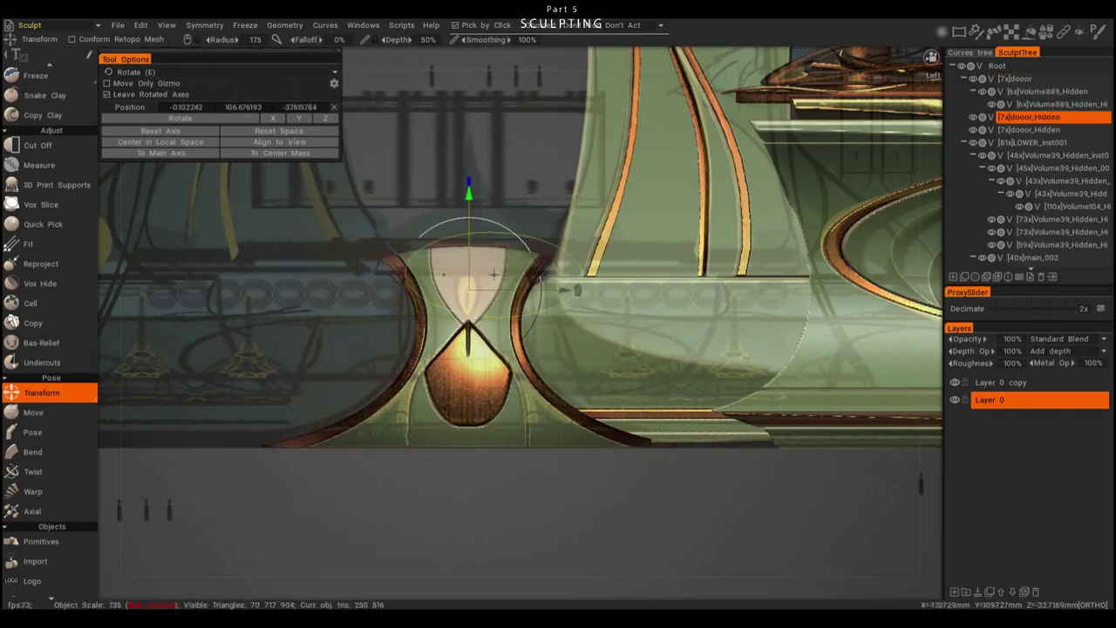
scroll(584, 366, up, 2)
key(ctrl+r)
click(444, 371)
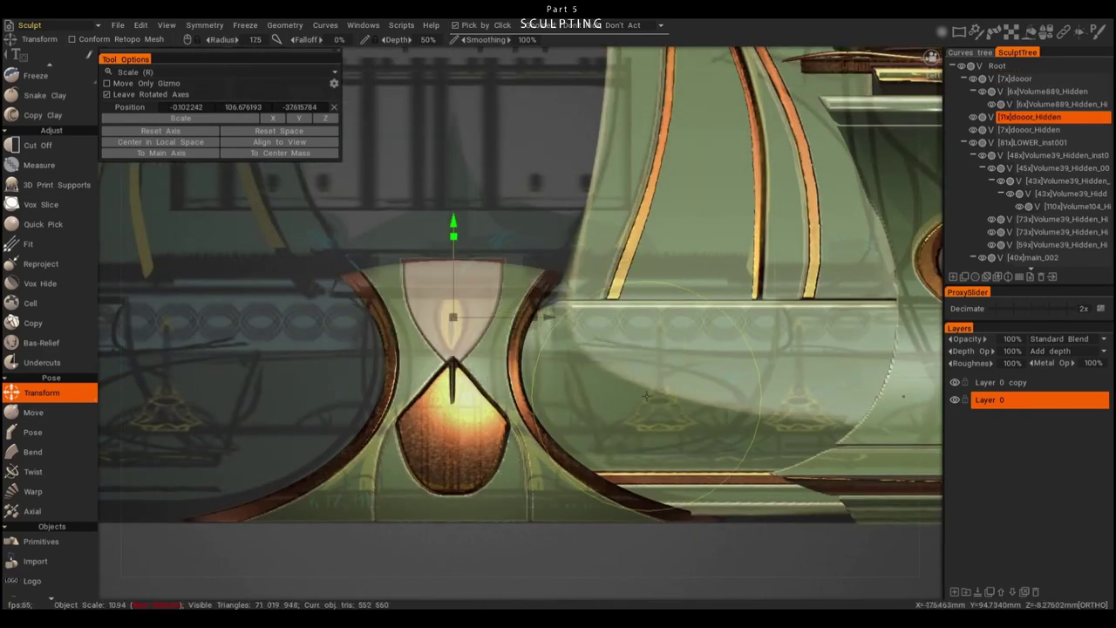
scroll(568, 409, up, 2)
key(ctrl+r)
click(443, 370)
scroll(579, 391, up, 2)
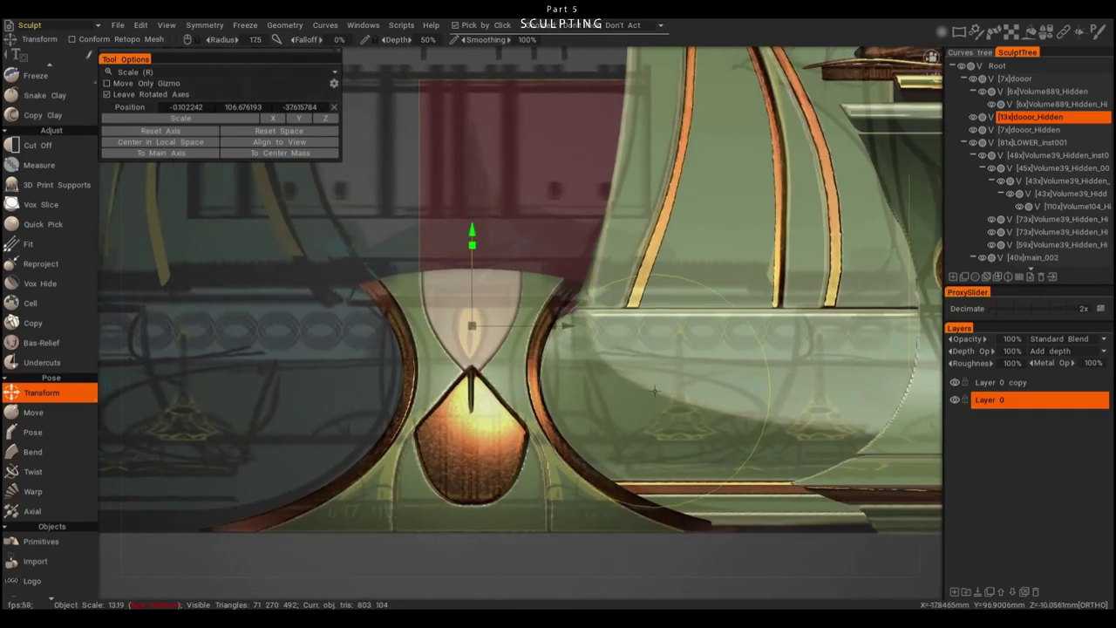
- Vox Hide the small leaf-shaped ornament inside the wedge and separate it as its own volume
click(40, 283)
scroll(593, 314, up, 2)
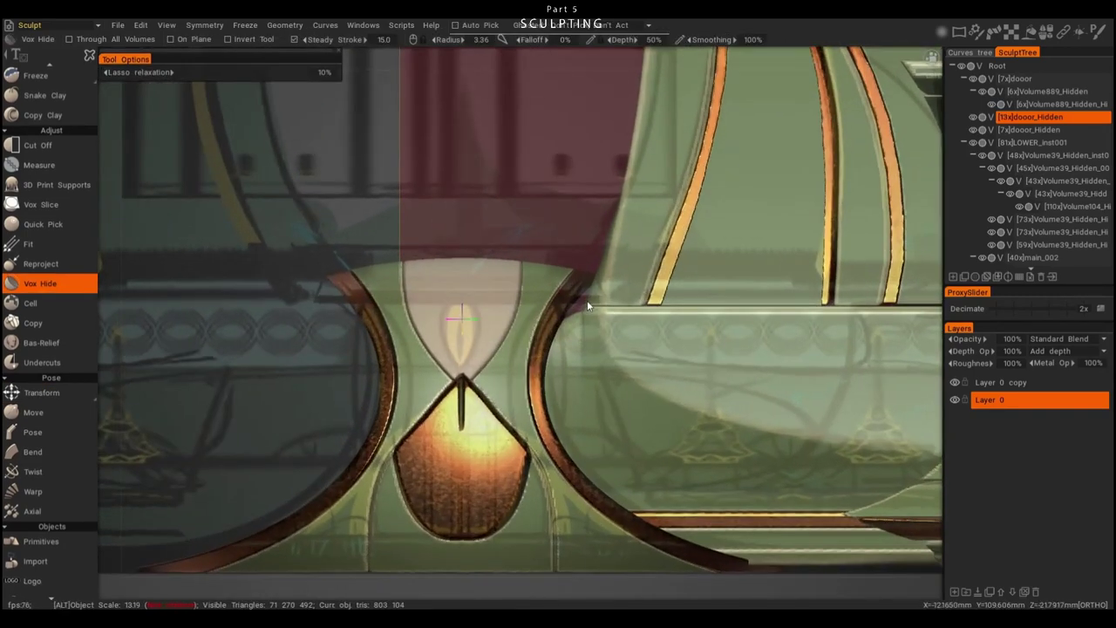
scroll(488, 436, up, 3)
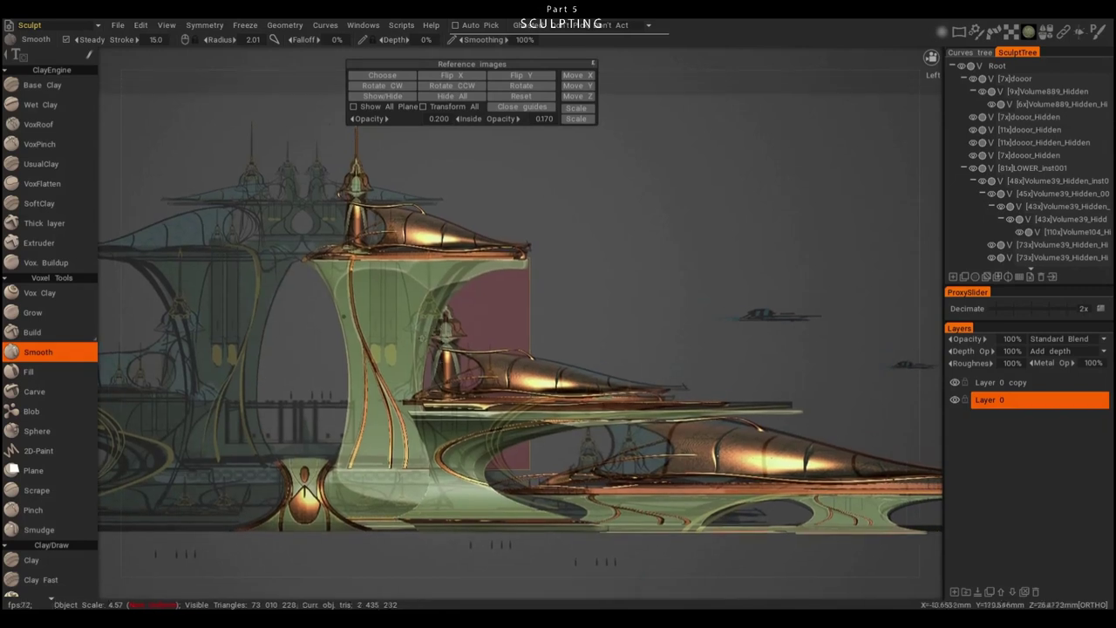
- Create a new instance of ANVIL PIECE and place it directly under Root in the sculpt tree
key(t)
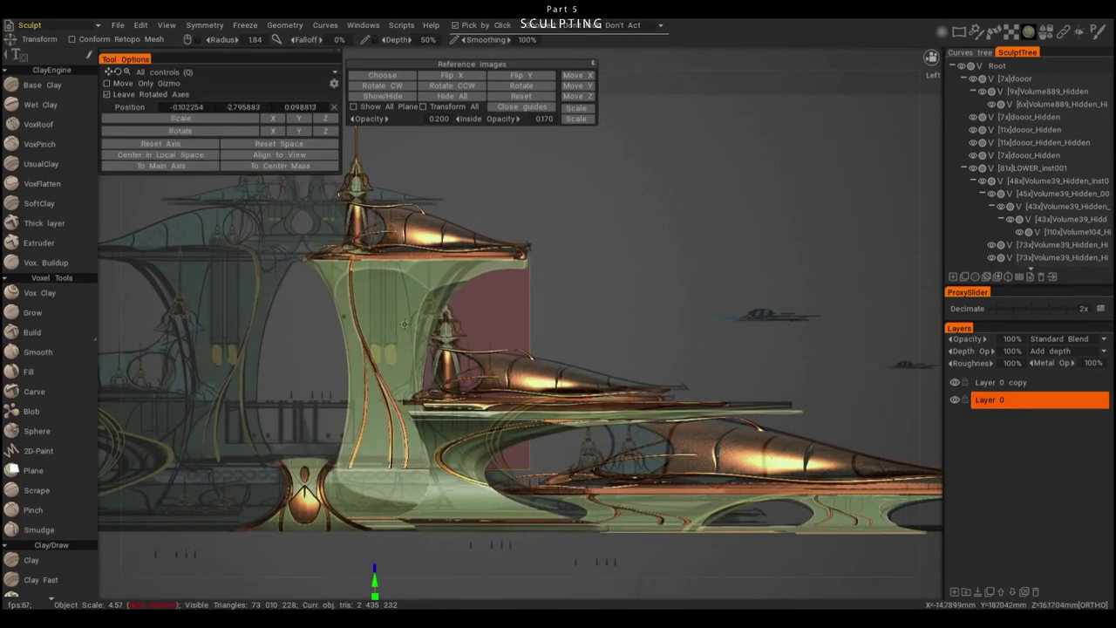
scroll(1043, 155, down, 3)
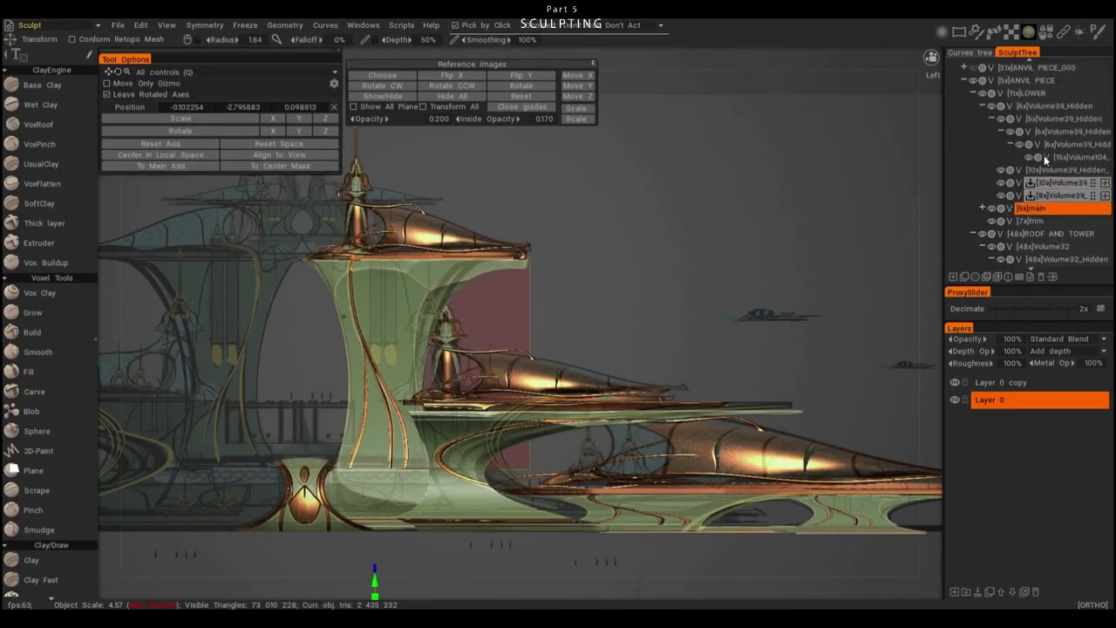
scroll(988, 206, down, 3)
click(1025, 193)
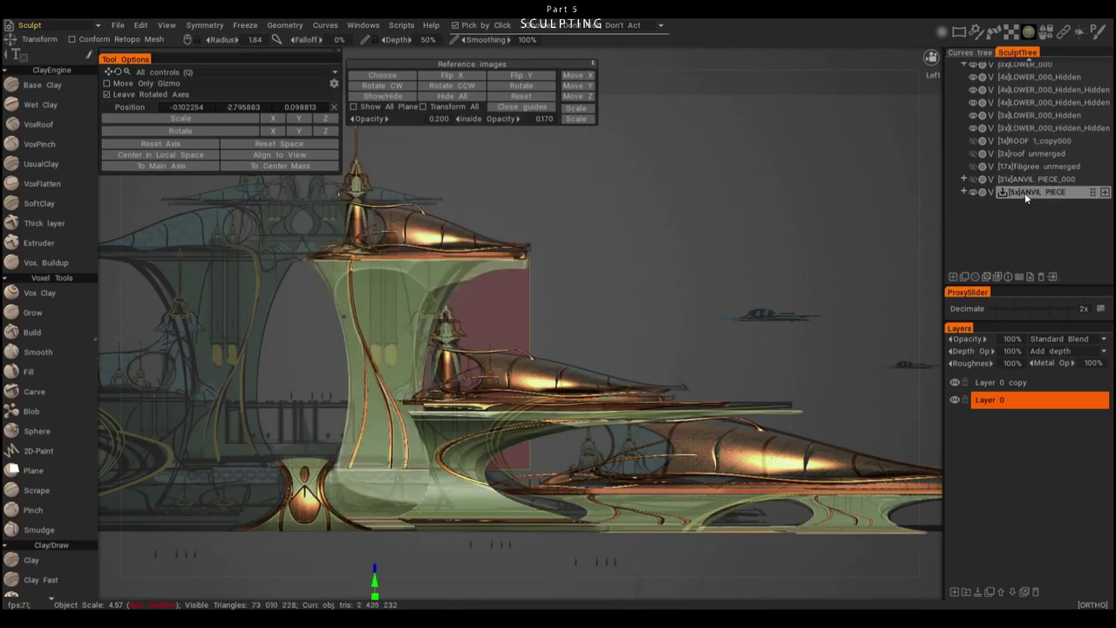
mouse_move(836, 235)
mouse_down()
mouse_move(771, 262)
mouse_move(663, 337)
mouse_move(591, 329)
mouse_up()
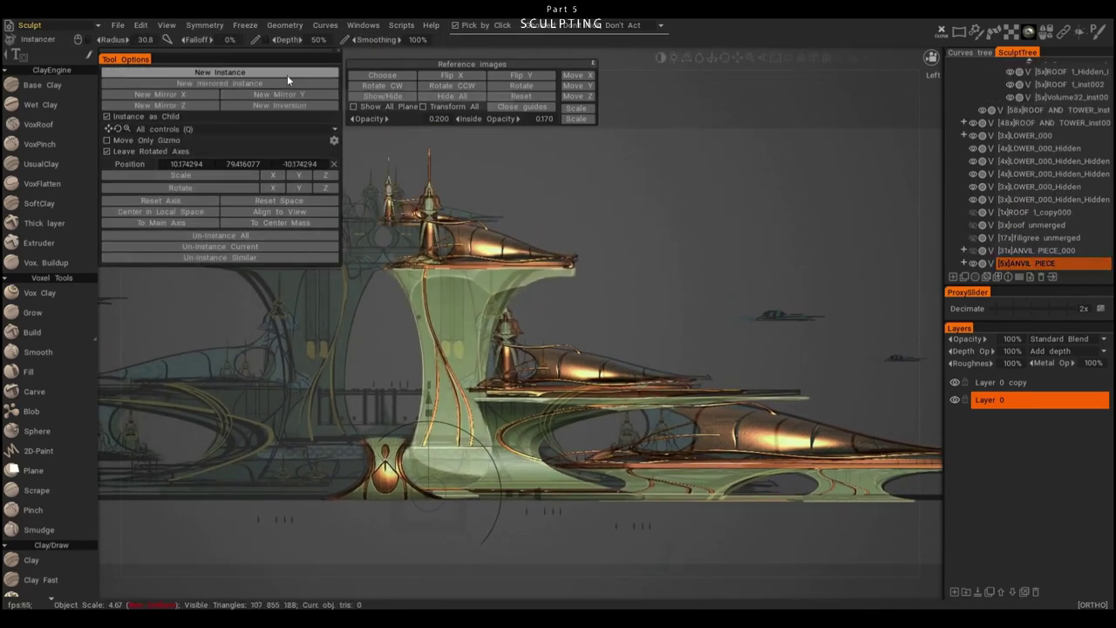
click(286, 75)
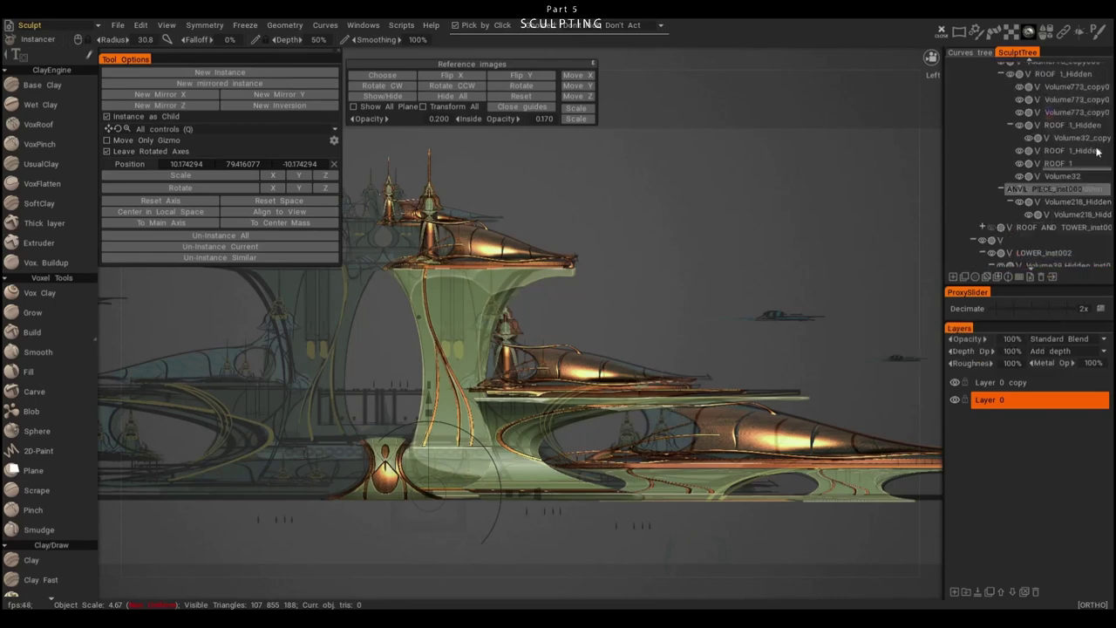
scroll(1081, 157, up, 10)
click(1085, 79)
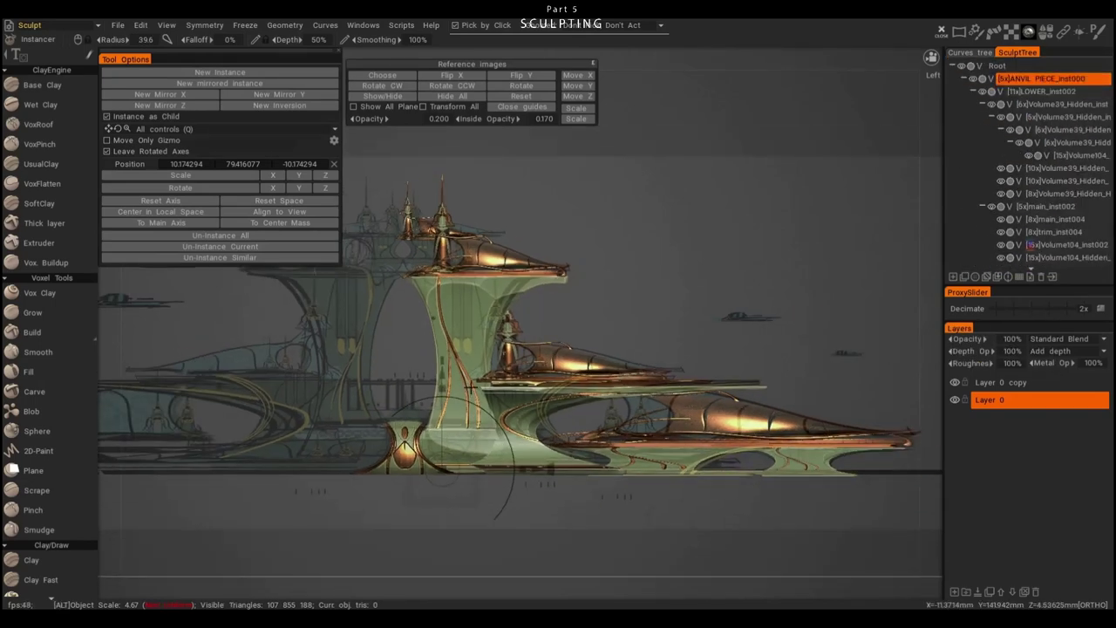
- Scale down the new ANVIL PIECE instance and raise it above the central tower to a Y position of about 237.3
drag(477, 375, 478, 315)
drag(611, 314, 509, 520)
drag(572, 551, 670, 416)
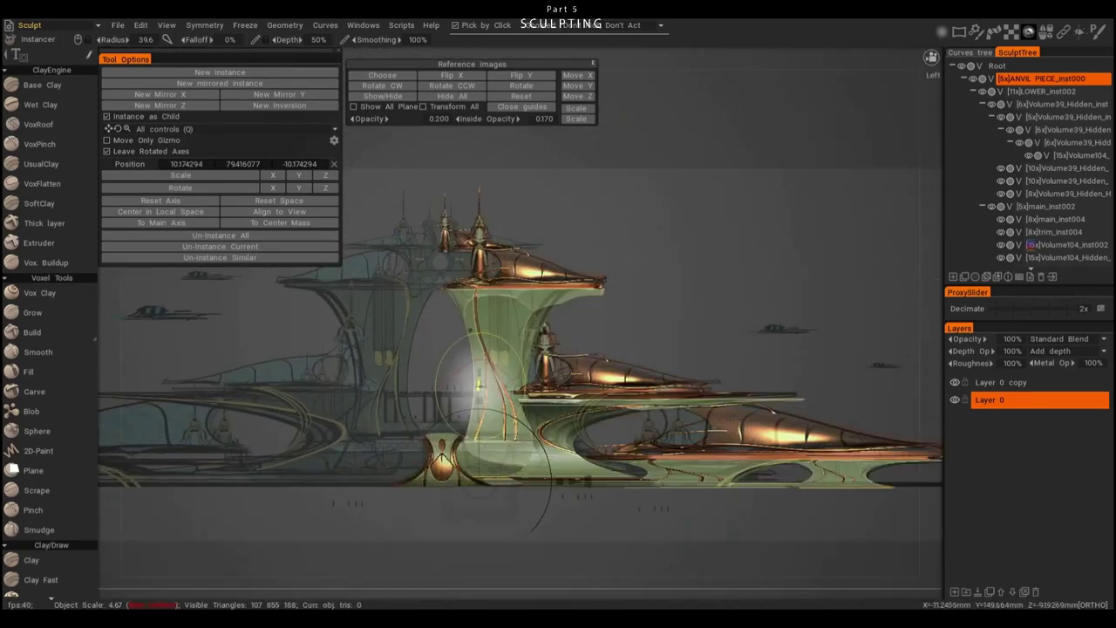
mouse_move(460, 448)
mouse_down()
mouse_move(484, 314)
mouse_move(478, 358)
mouse_move(478, 263)
mouse_up()
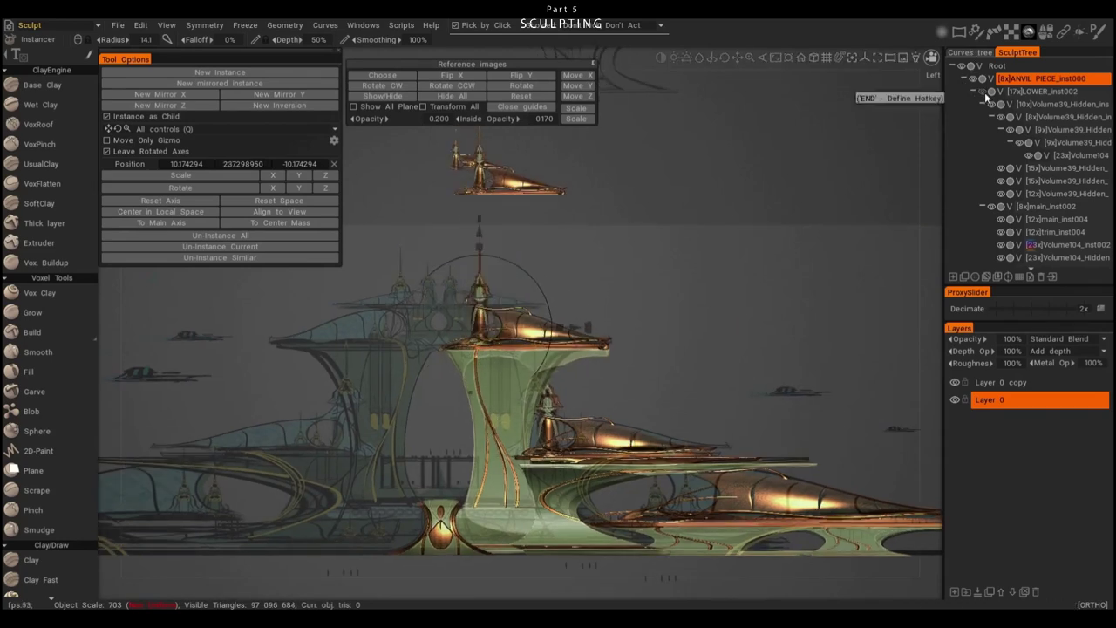
- Show the instance's LOWER_inst002 part, scale it down and position it on the central tower's roof deck
click(984, 91)
drag(497, 241, 498, 255)
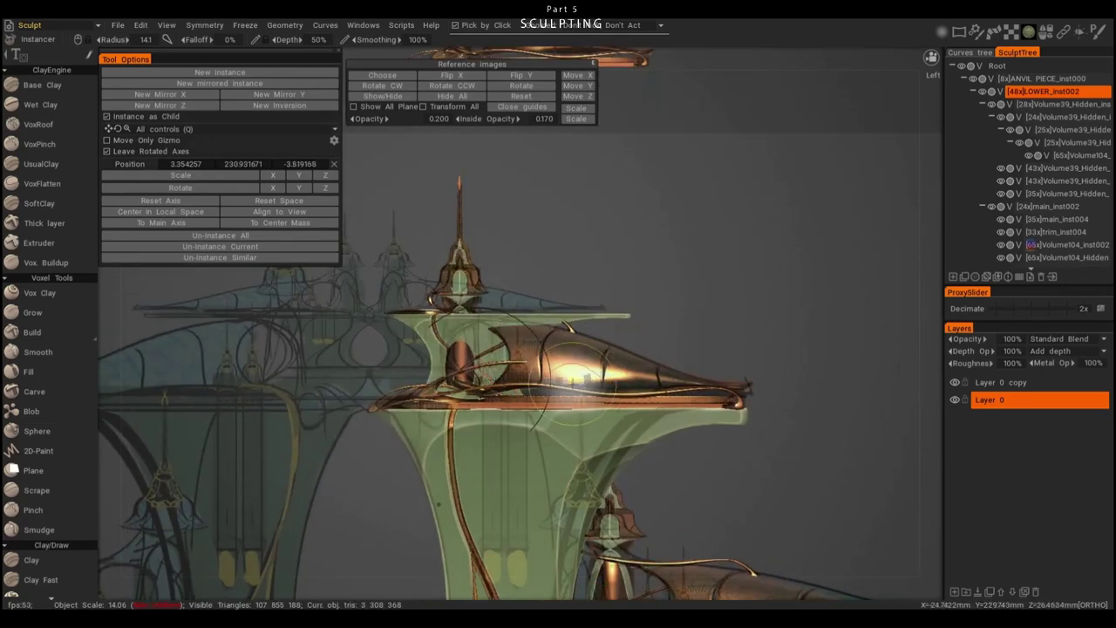
mouse_move(448, 294)
mouse_down()
mouse_move(511, 361)
mouse_move(523, 253)
mouse_move(539, 365)
mouse_move(524, 368)
mouse_up()
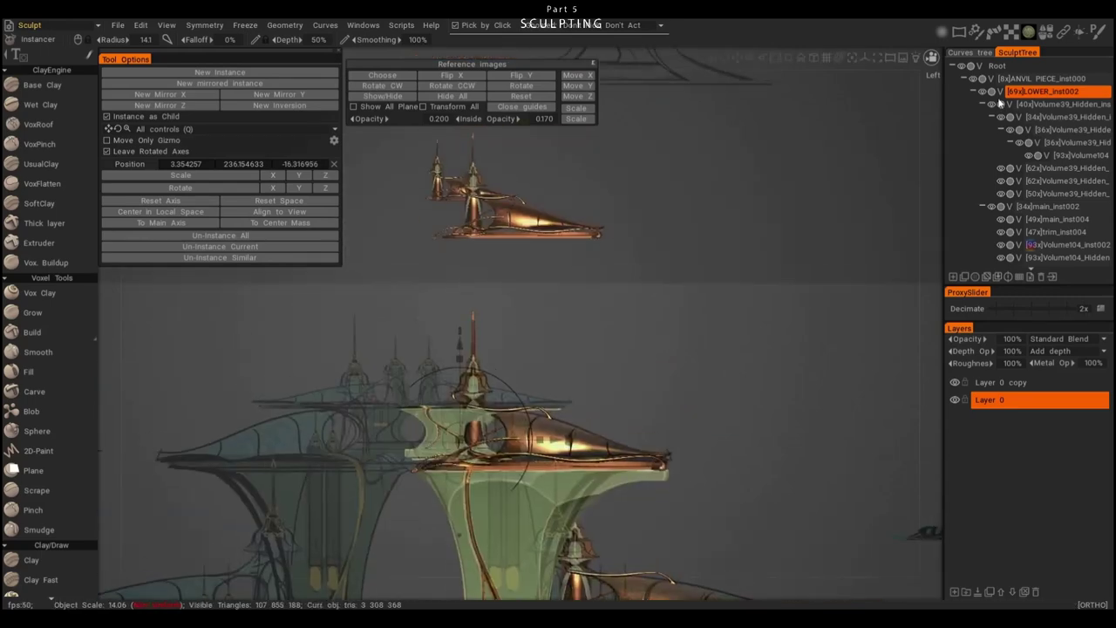
- Collapse the LOWER_inst002 branch of the ANVIL PIECE instance and select the part listed below it in the sculpt tree
click(1042, 78)
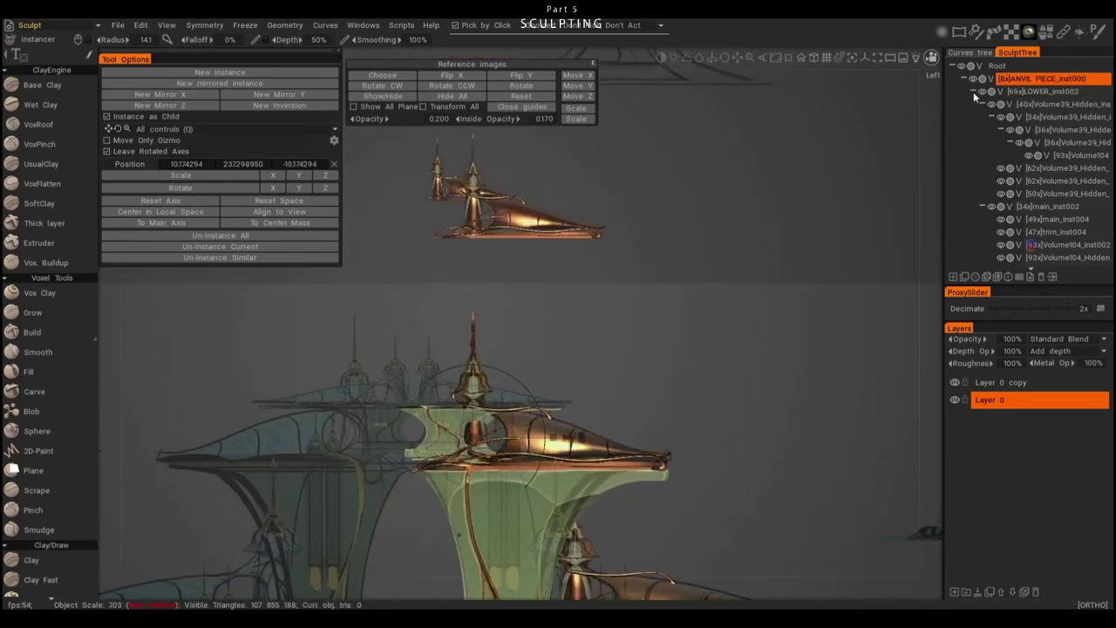
click(972, 91)
click(1041, 105)
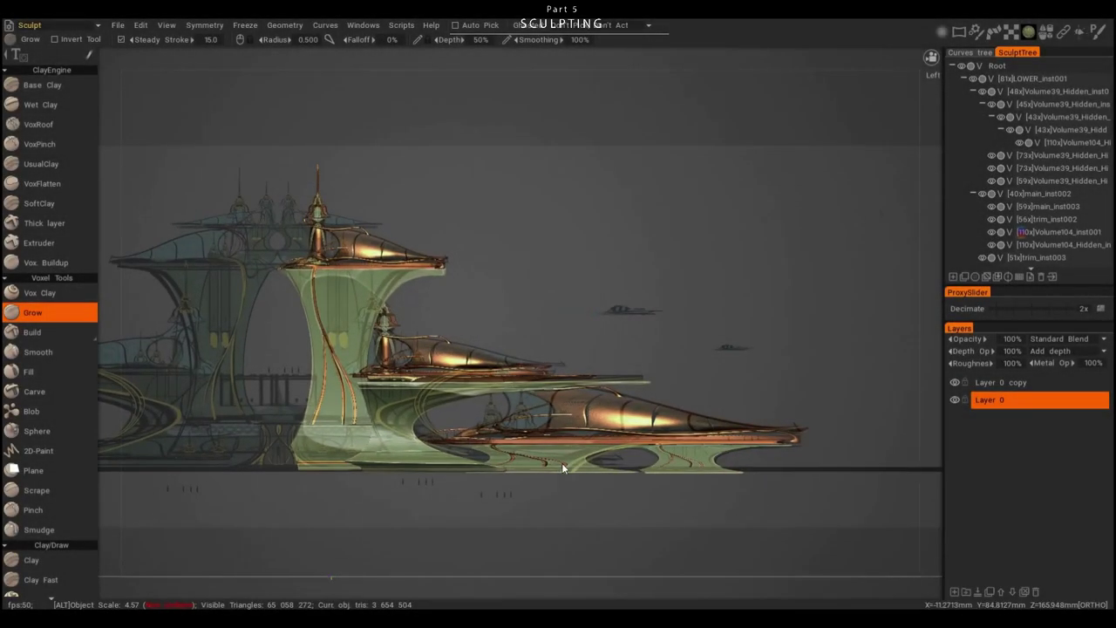
- Smooth the surface of the lower base block beside the oval opening and increase the block's voxel density
key(t)
mouse_move(558, 471)
mouse_down()
mouse_move(590, 471)
mouse_move(558, 472)
mouse_up()
scroll(502, 427, up, 3)
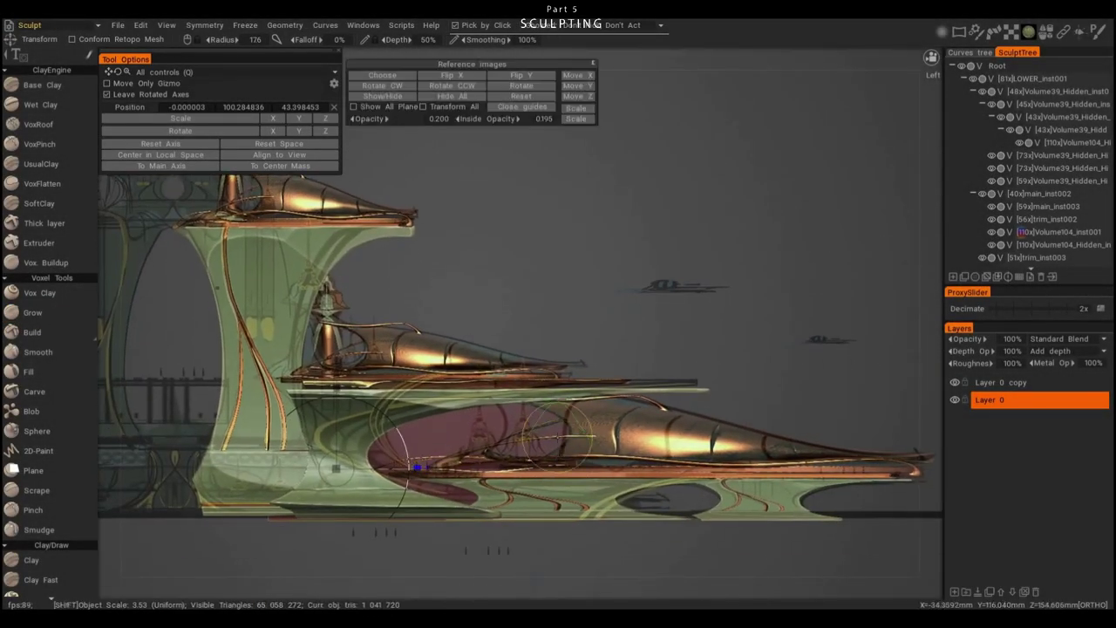
scroll(502, 427, up, 3)
scroll(502, 427, up, 2)
key(shift)
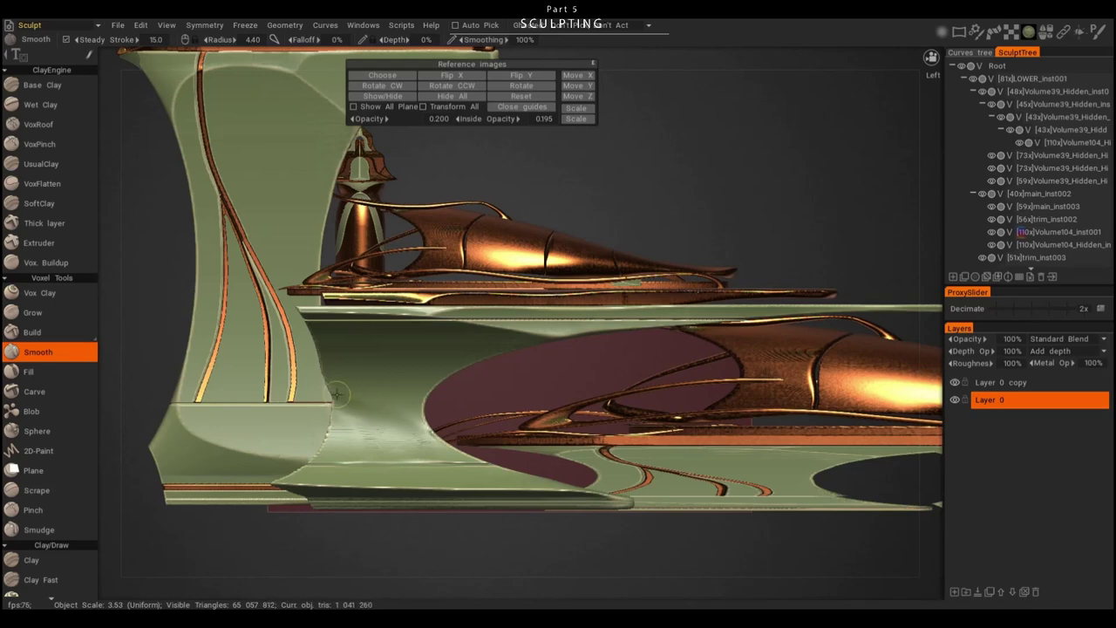
alt+drag(390, 423, 472, 472)
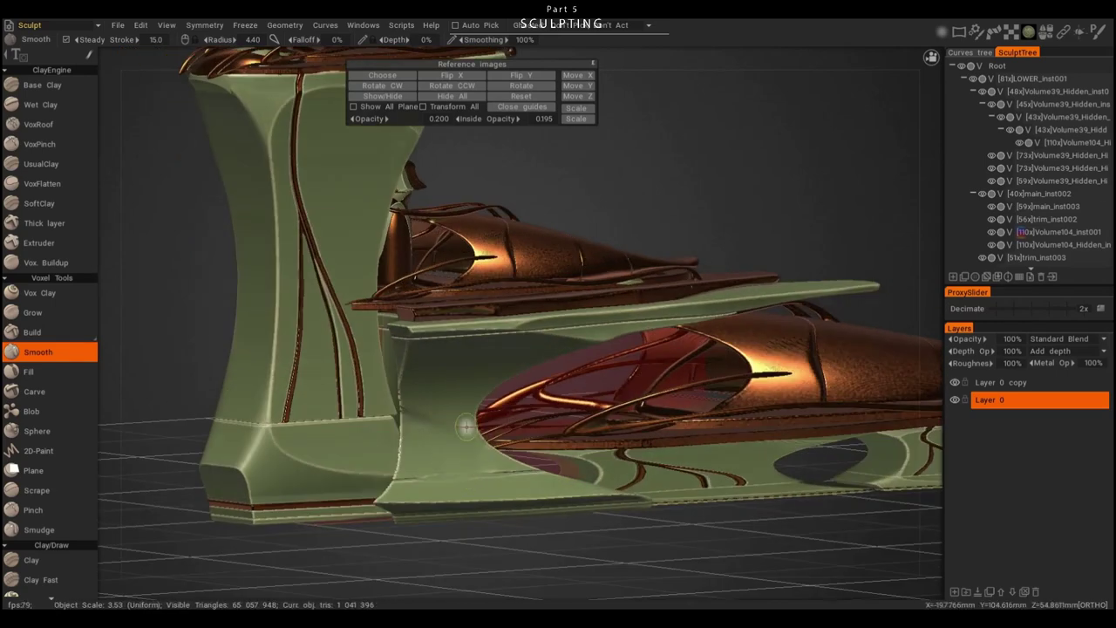
key(space)
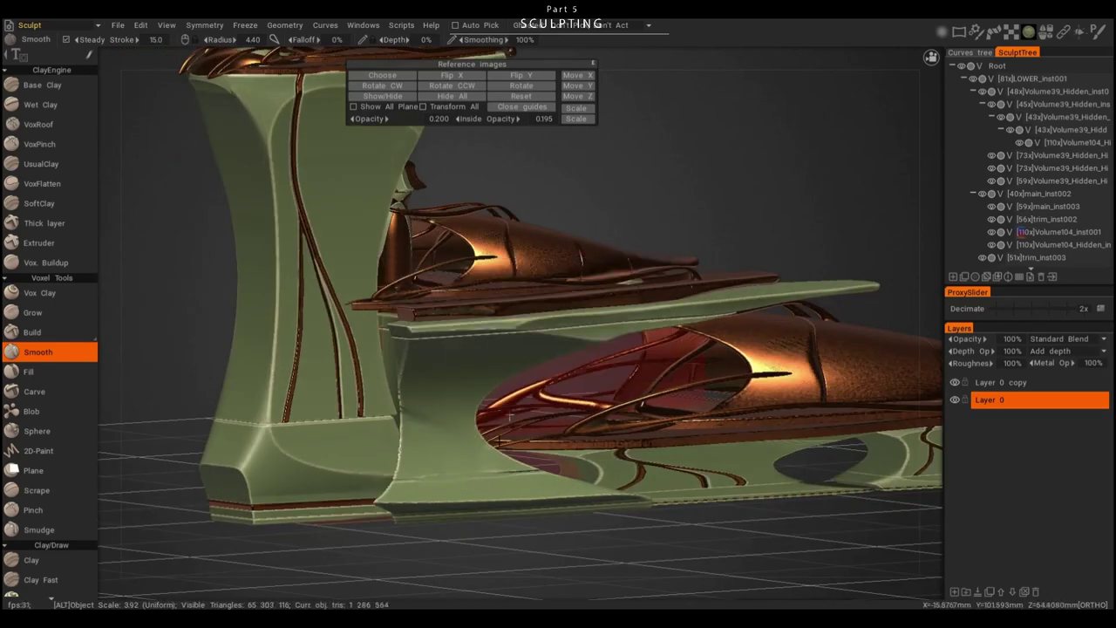
- Trim the sides of the lower base block from the back view with an elliptical Cut Off, using only X-axis symmetry
alt+drag(510, 416, 625, 448)
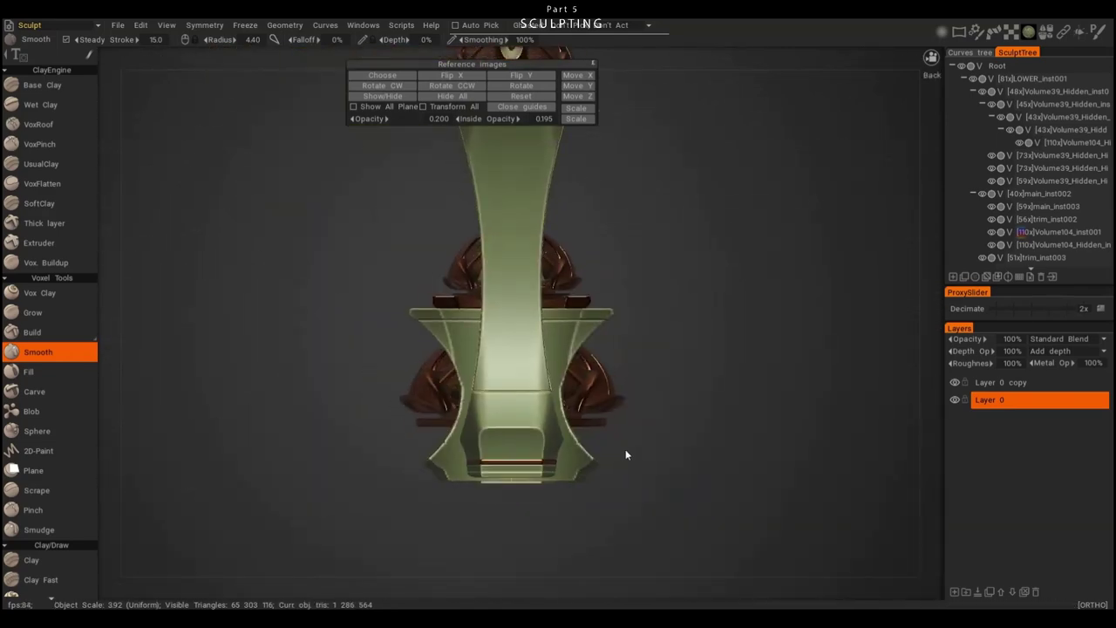
key(e)
mouse_move(607, 373)
mouse_down()
mouse_move(799, 501)
mouse_move(862, 494)
mouse_up()
key(s)
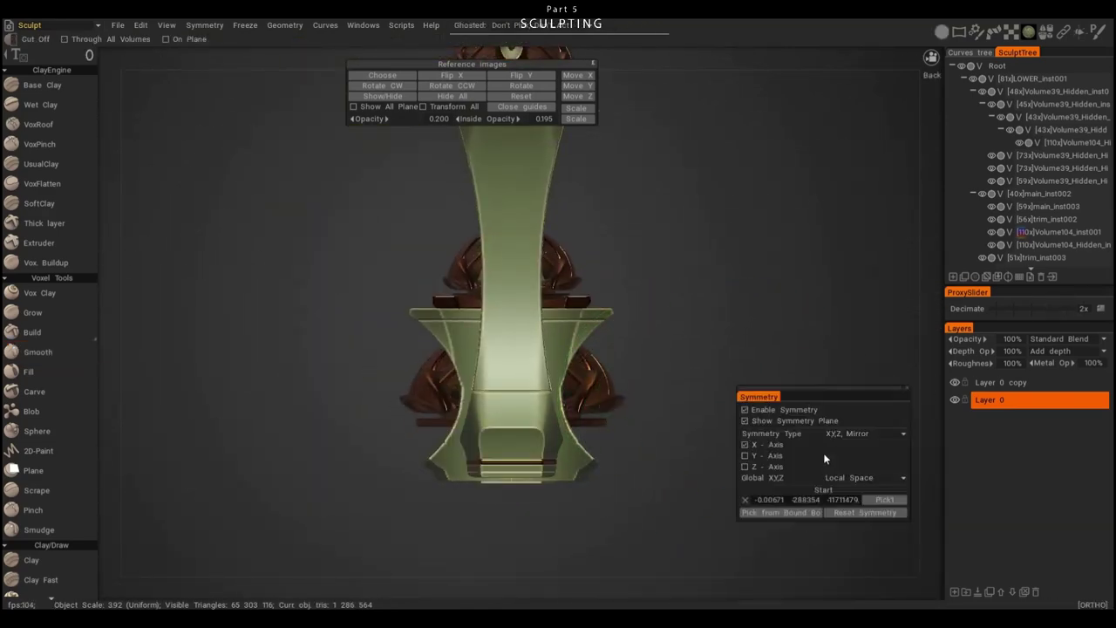
alt+drag(772, 454, 666, 440)
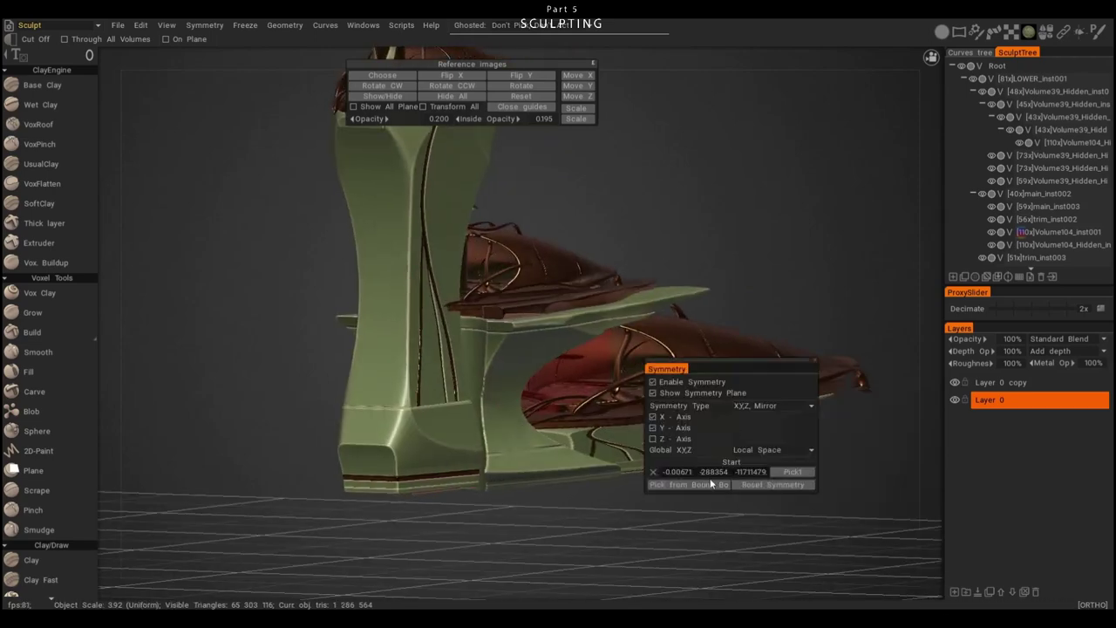
click(652, 427)
alt+shift+drag(640, 427, 498, 459)
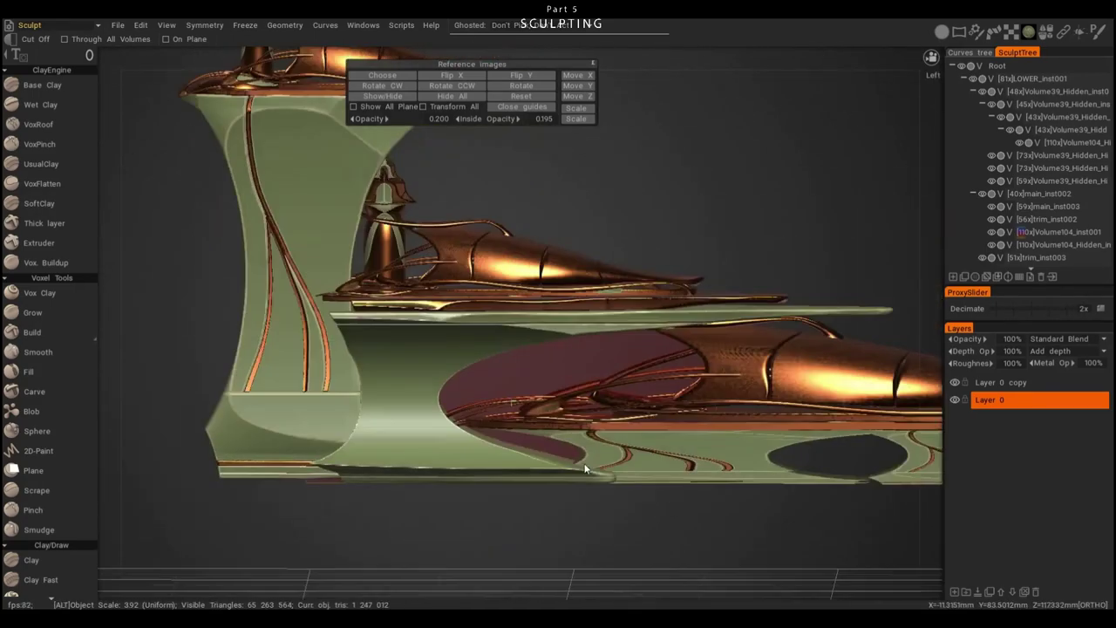
- Vox Hide an elliptical band around the base block's oval opening and separate it as its own volume
mouse_move(492, 350)
right_down()
mouse_move(535, 417)
mouse_move(503, 410)
right_up()
right_click(503, 410)
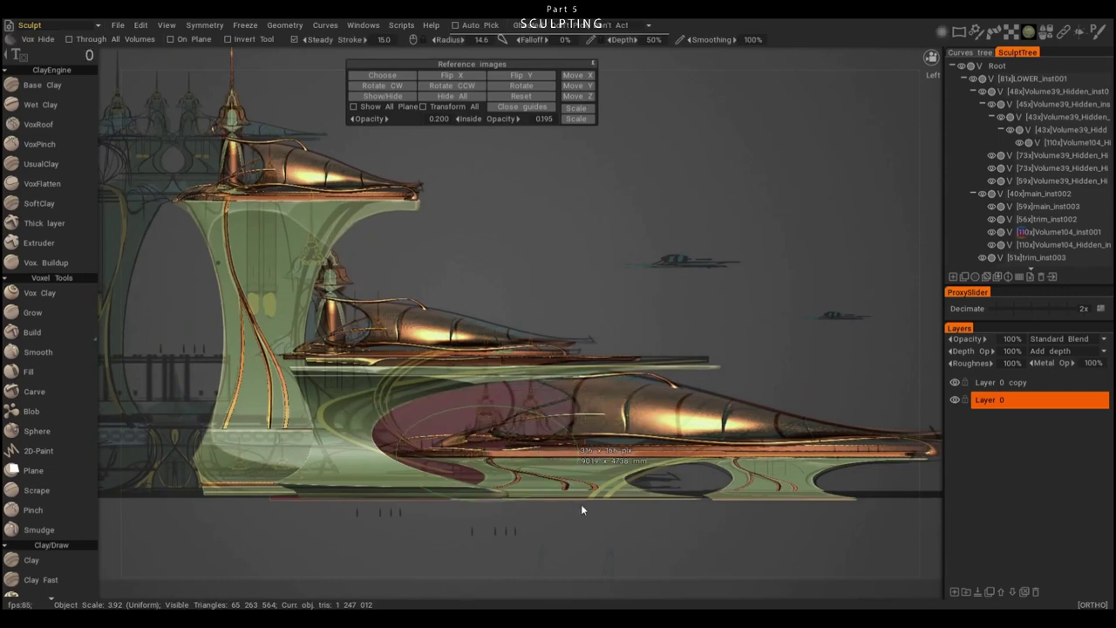
right_drag(682, 491, 798, 464)
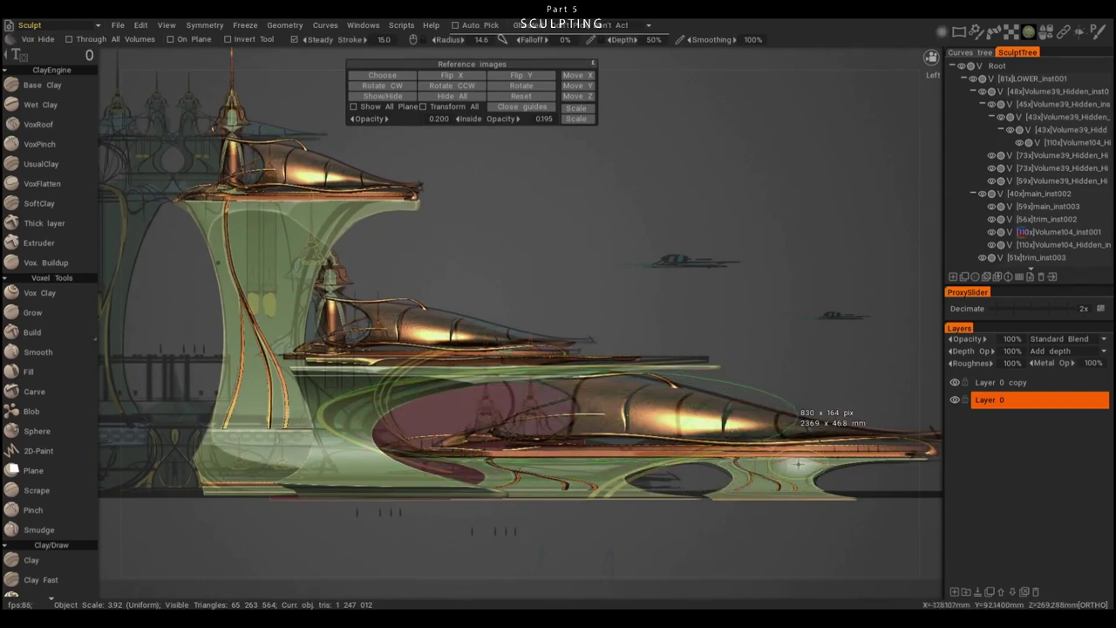
right_drag(879, 472, 538, 523)
key(t)
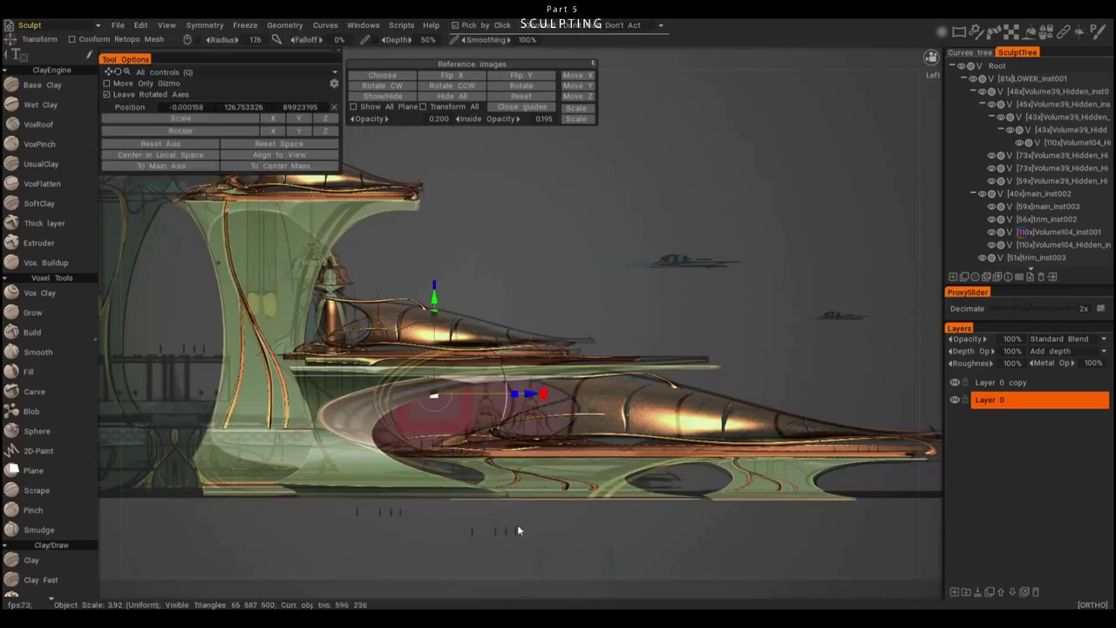
- Vox Hide the inner part of the oval surround with a smaller ellipse and separate it from the thin outer rim
alt+drag(518, 531, 549, 475)
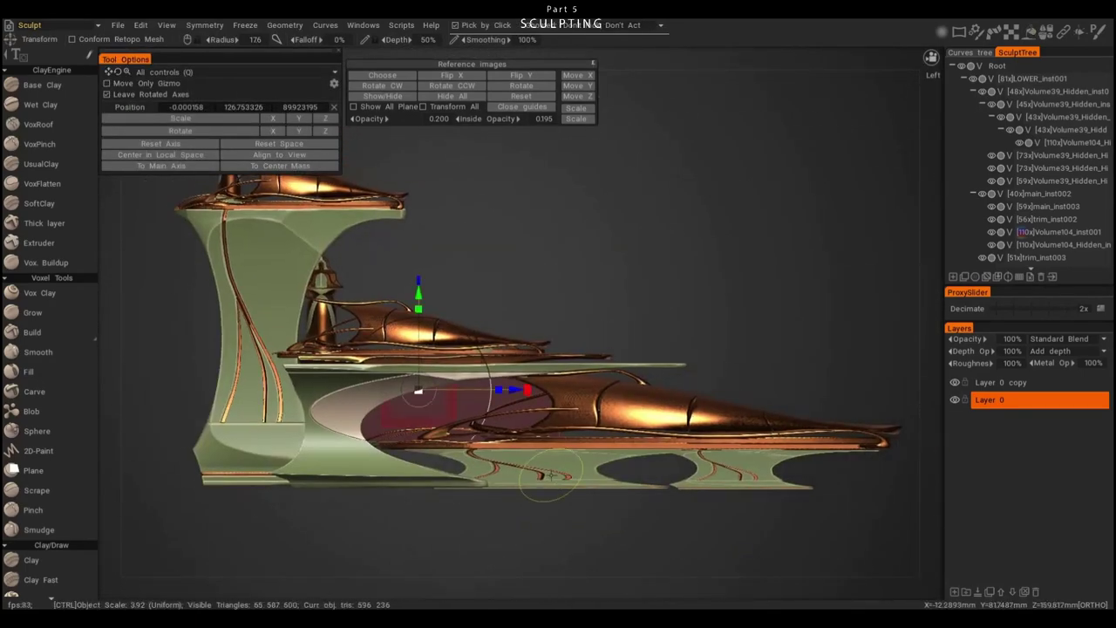
scroll(558, 422, up, 3)
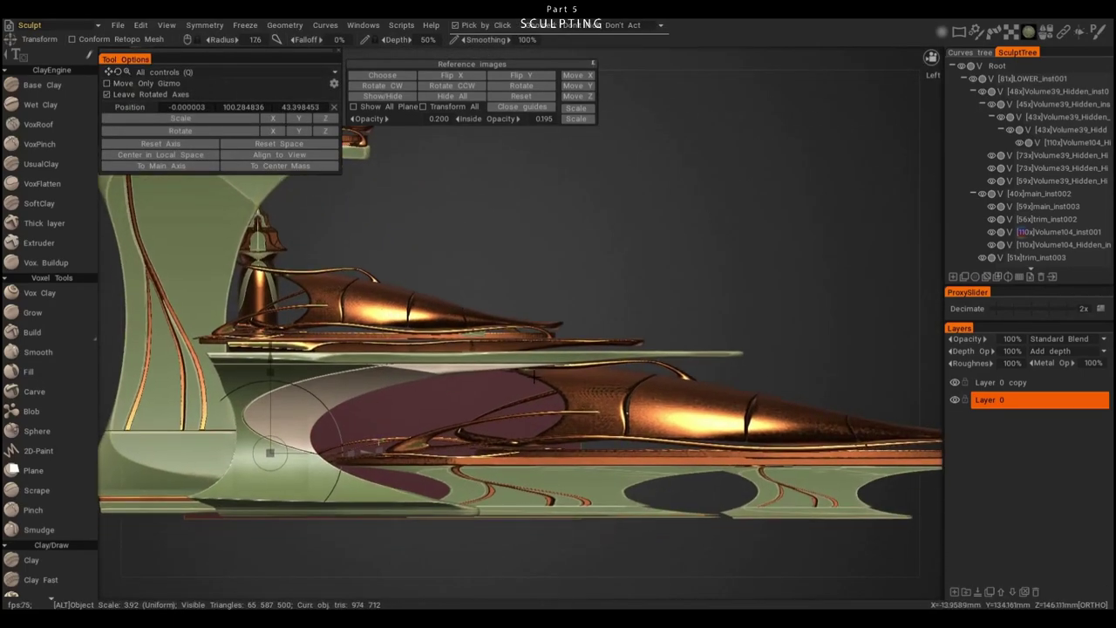
scroll(575, 452, down, 2)
key(Escape)
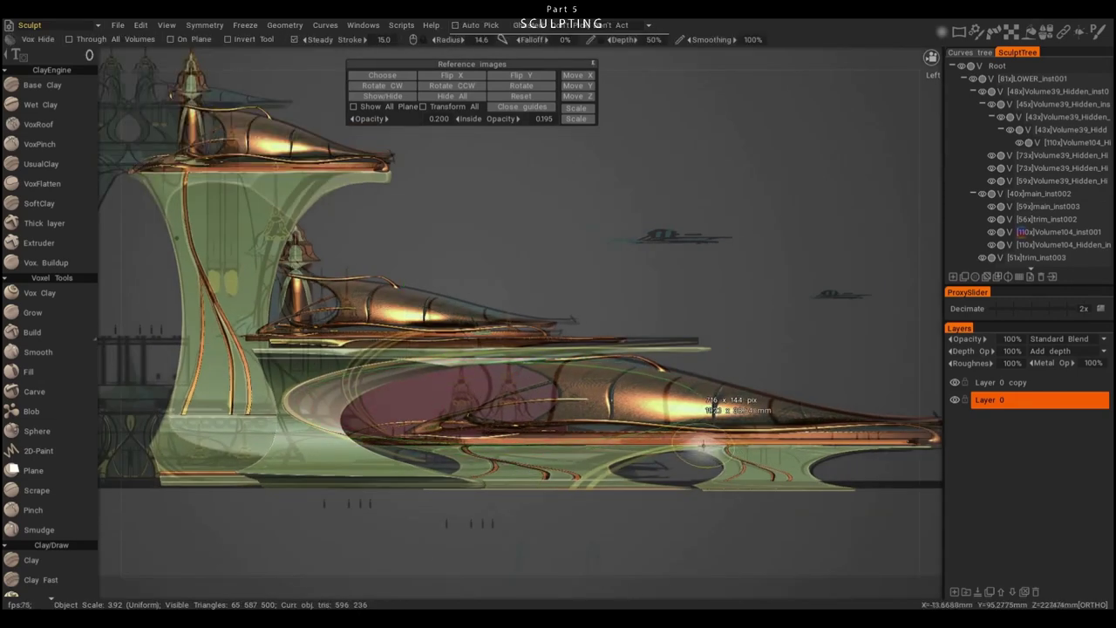
alt+drag(704, 446, 565, 450)
key(t)
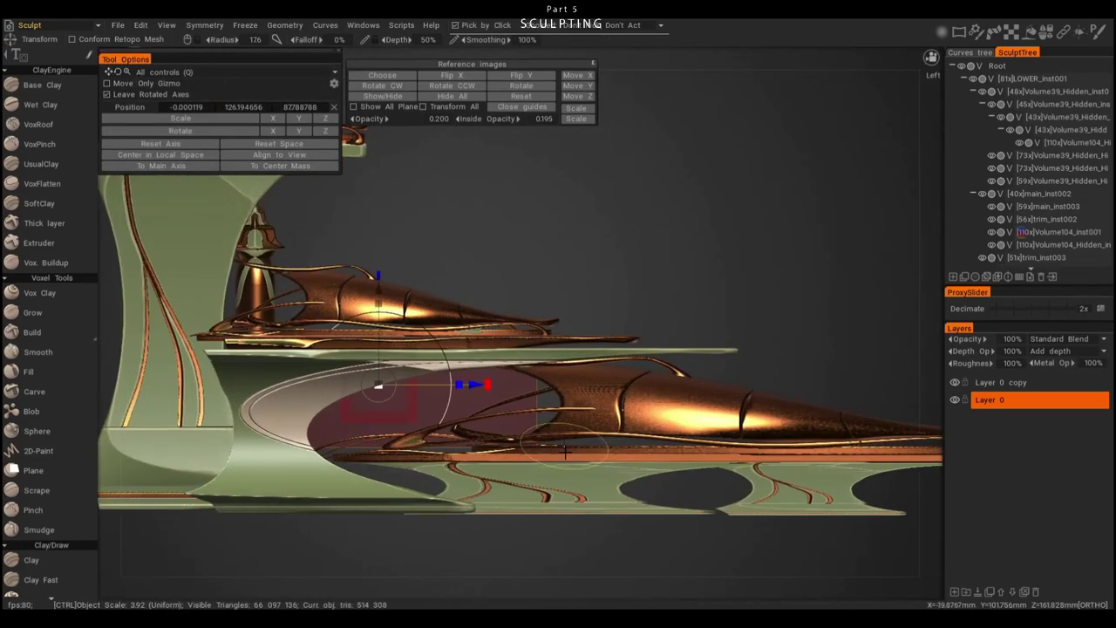
- Carve the inner oval surround into a recess behind its rim with elliptical Cut Off selections from the back
alt+drag(383, 384, 468, 494)
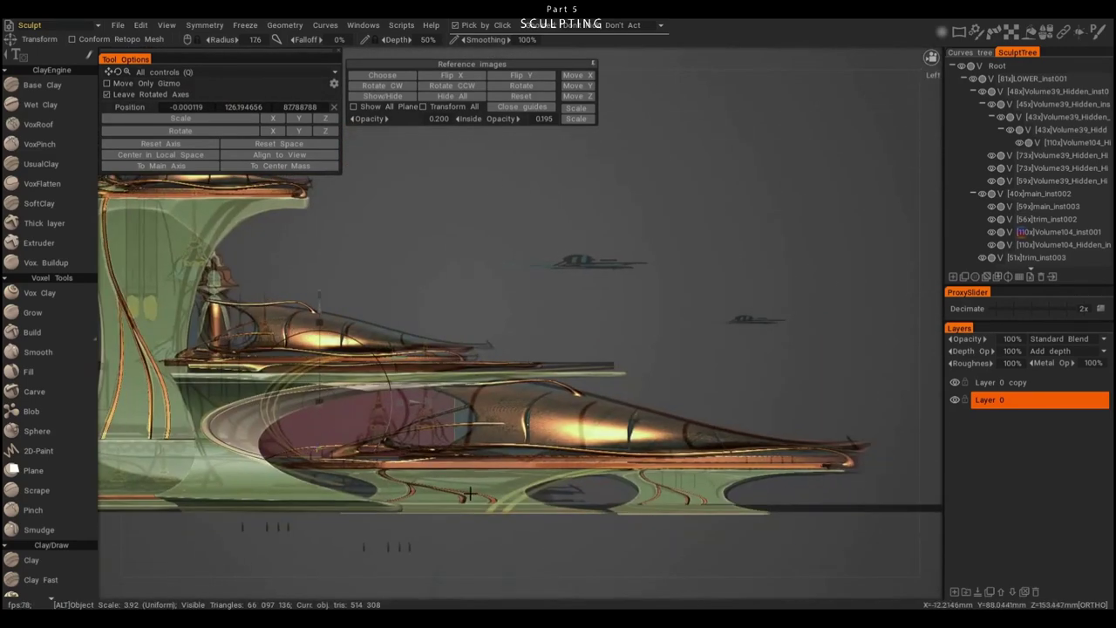
alt+drag(401, 501, 524, 501)
key(Escape)
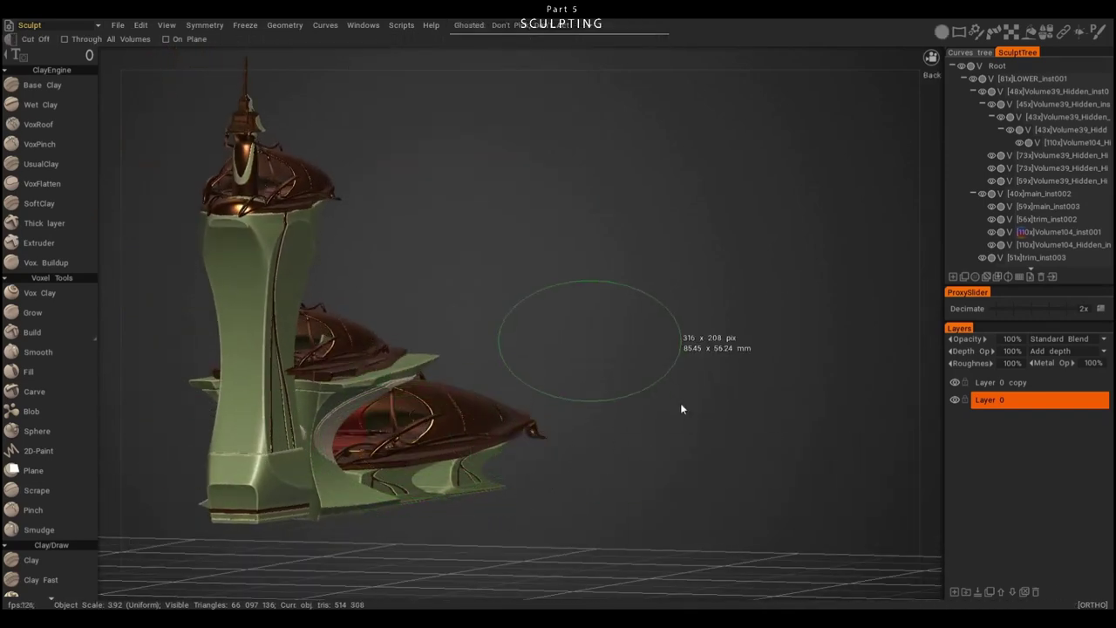
alt+drag(681, 404, 596, 476)
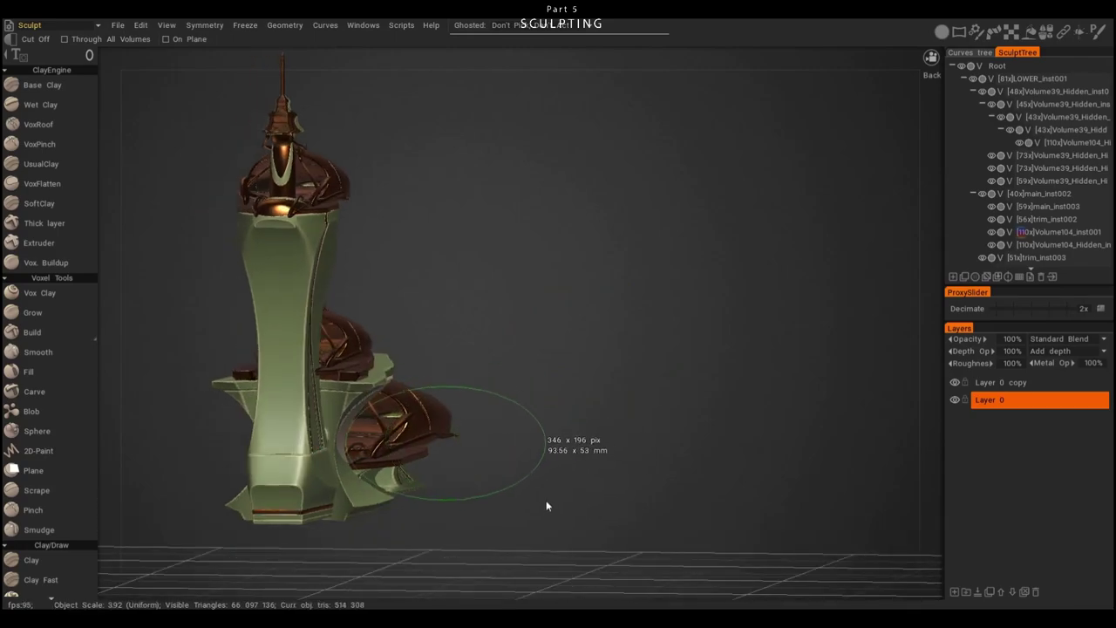
drag(546, 505, 548, 502)
mouse_move(635, 471)
alt+mouse_down()
mouse_move(427, 412)
mouse_move(497, 477)
mouse_move(631, 478)
alt+mouse_up()
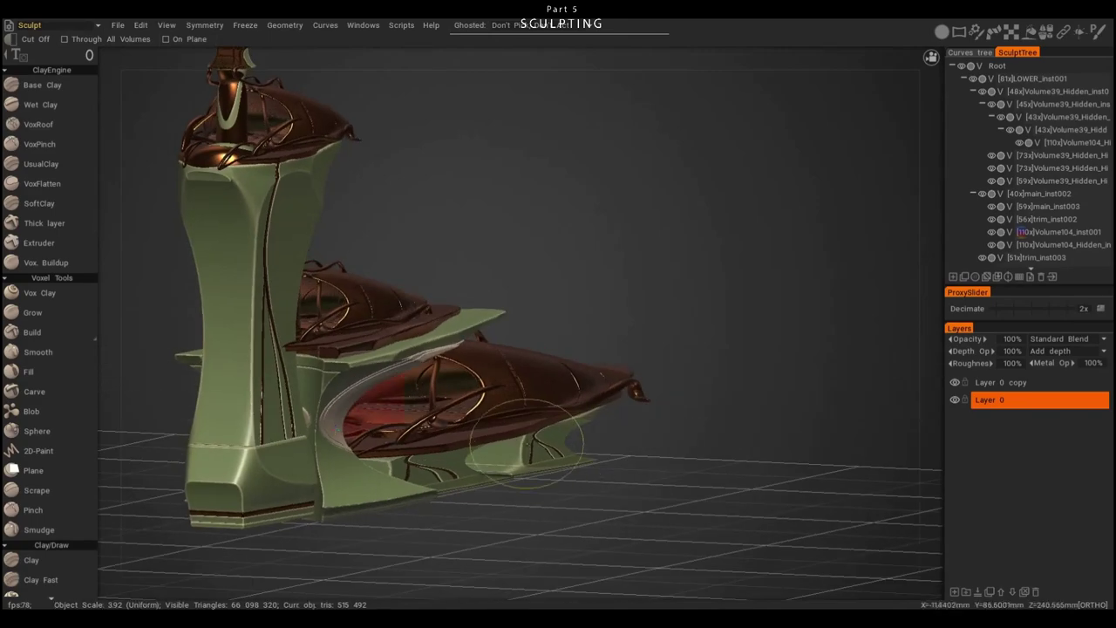
drag(526, 440, 651, 523)
drag(607, 494, 607, 494)
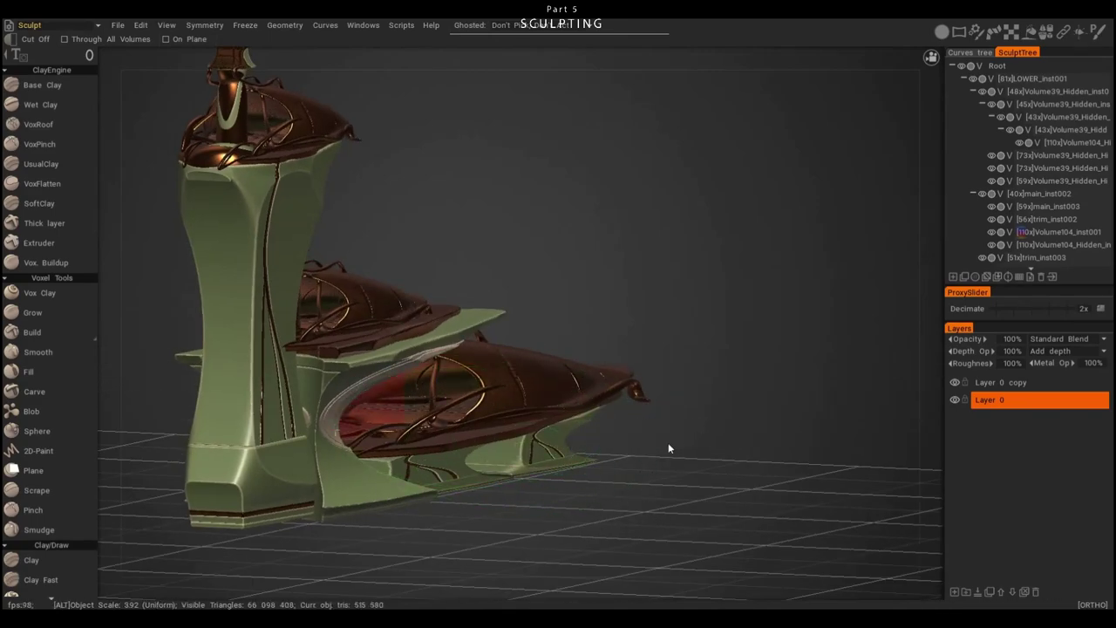
- Assign the copper material to the oval surround's outer rim and the green material to its inner recess
alt+drag(667, 451, 776, 462)
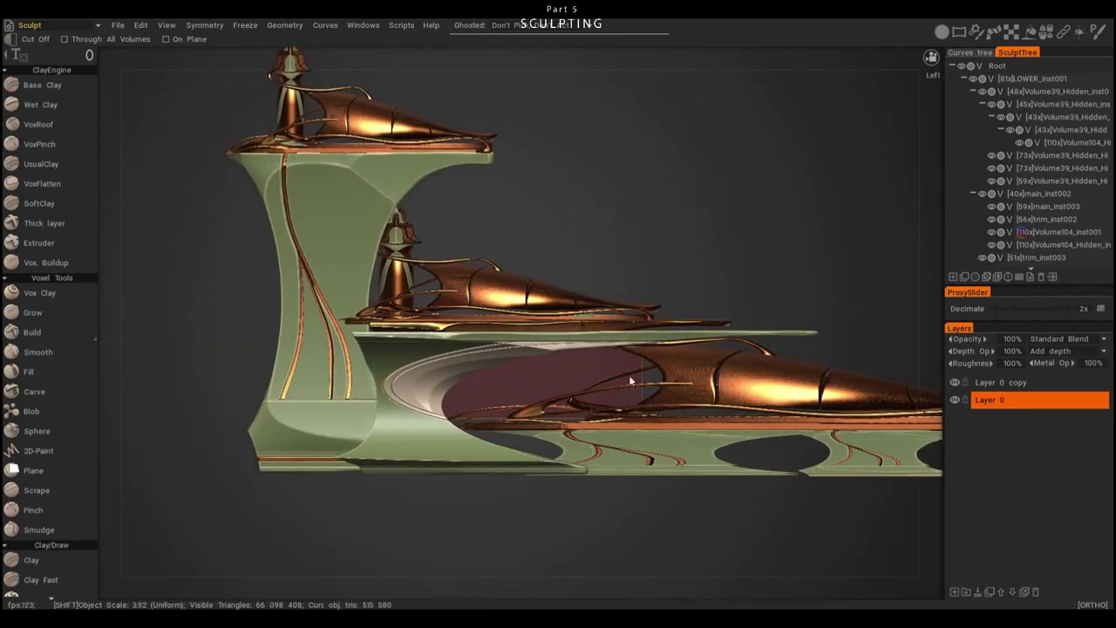
key(F9)
scroll(652, 447, up, 3)
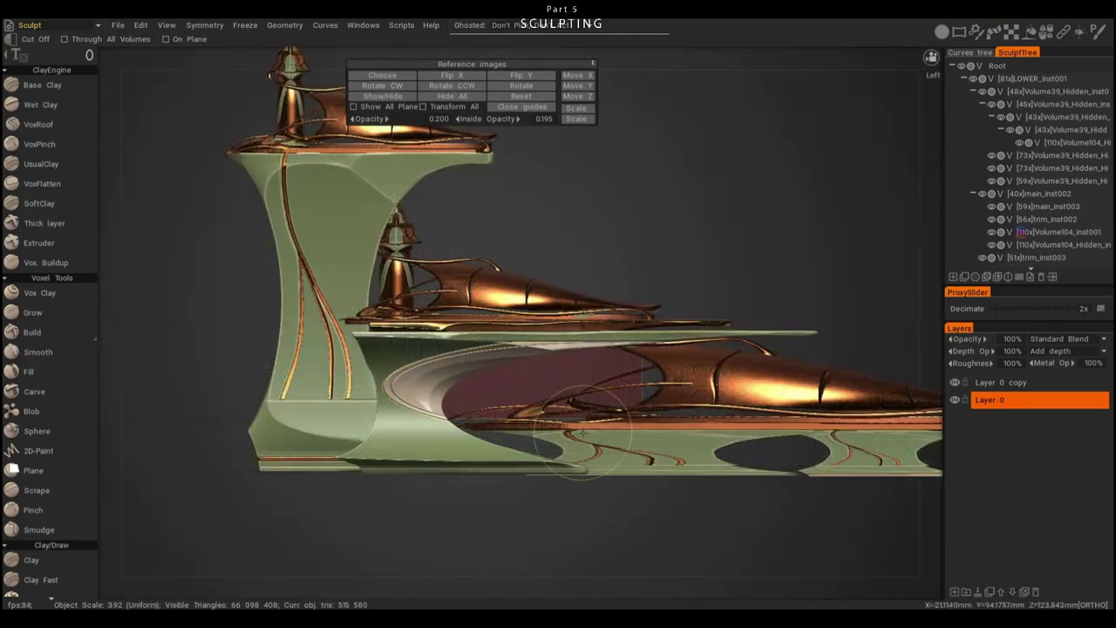
key(t)
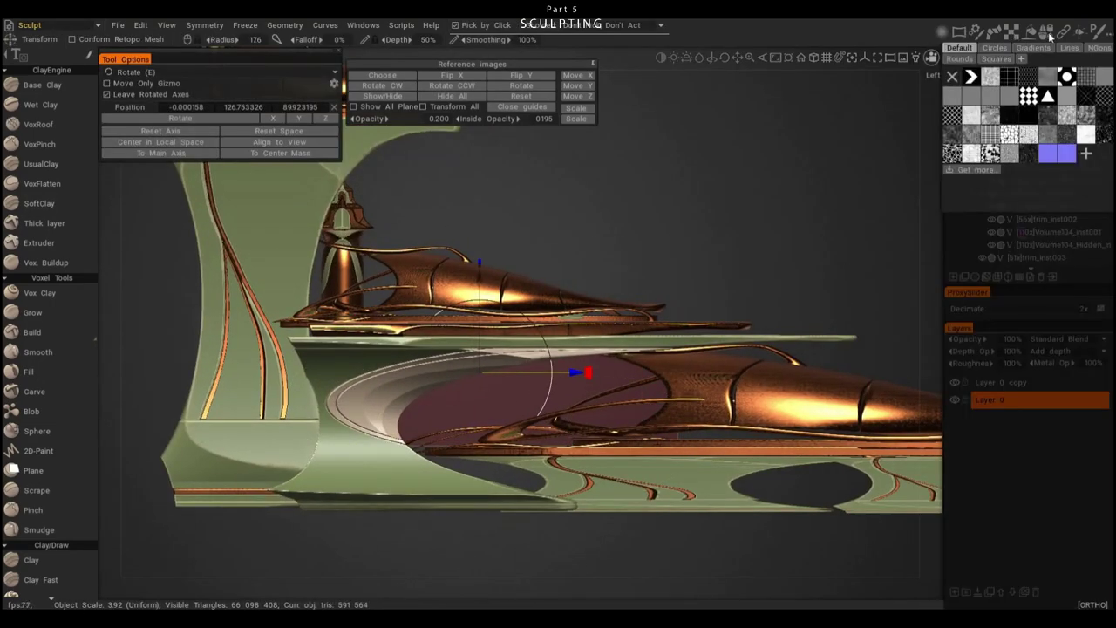
click(964, 130)
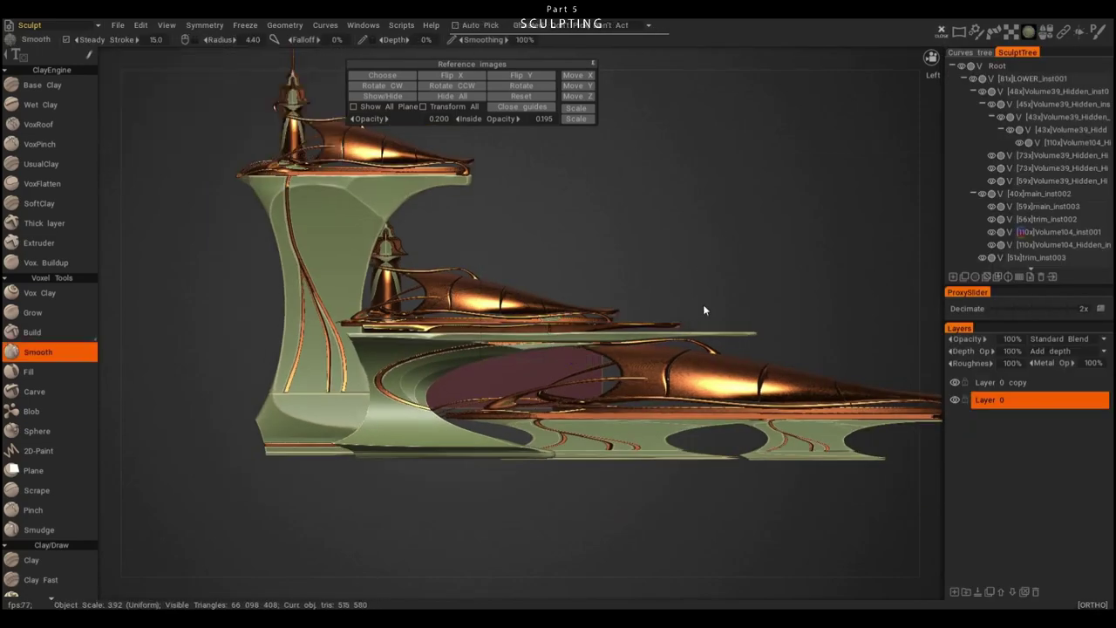
- Separate the bottom strip of the base block as its own volume with Vox Hide and increase its voxel density
drag(702, 304, 598, 490)
key(t)
key(h)
drag(316, 477, 638, 564)
alt+drag(638, 558, 549, 468)
key(t)
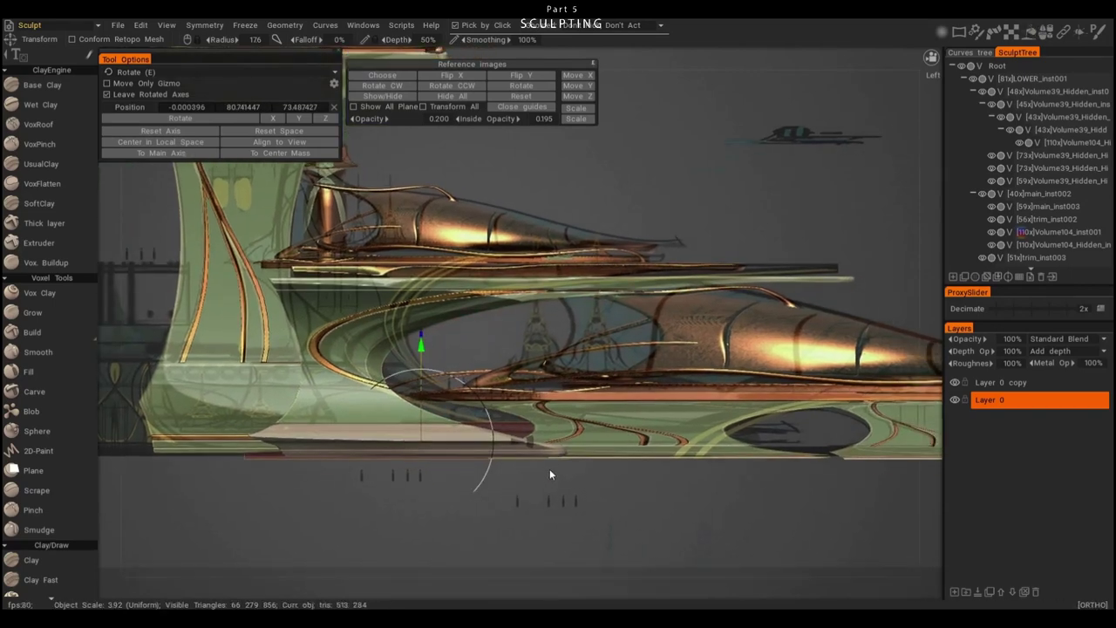
key(r)
key(Return)
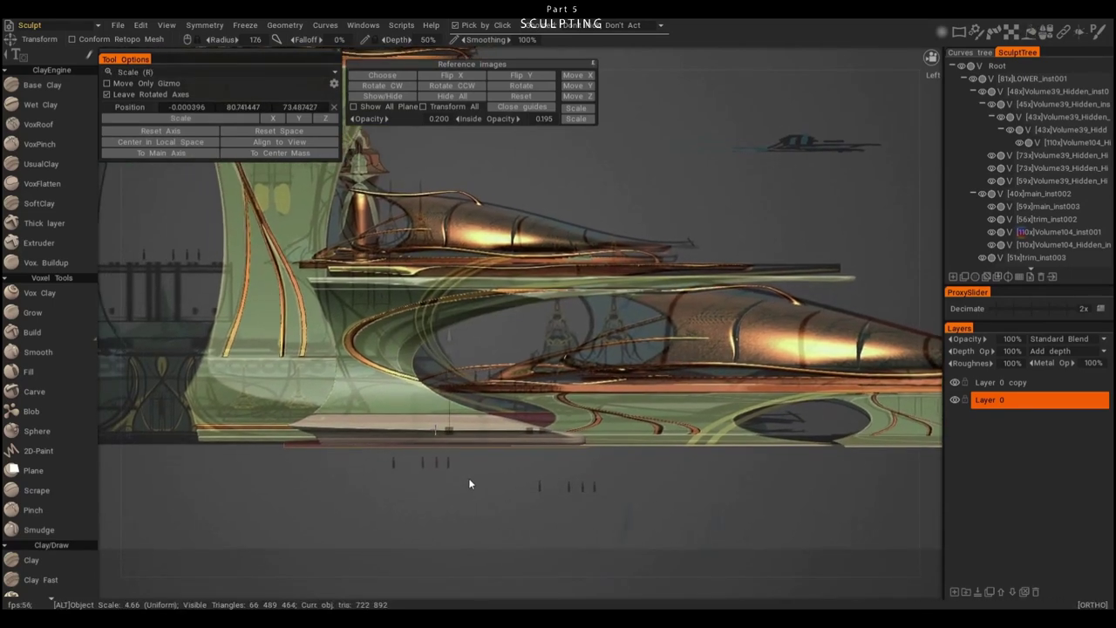
- Vox Hide a thin band along the base strip and split it off as another volume
key(Escape)
drag(292, 466, 566, 449)
key(t)
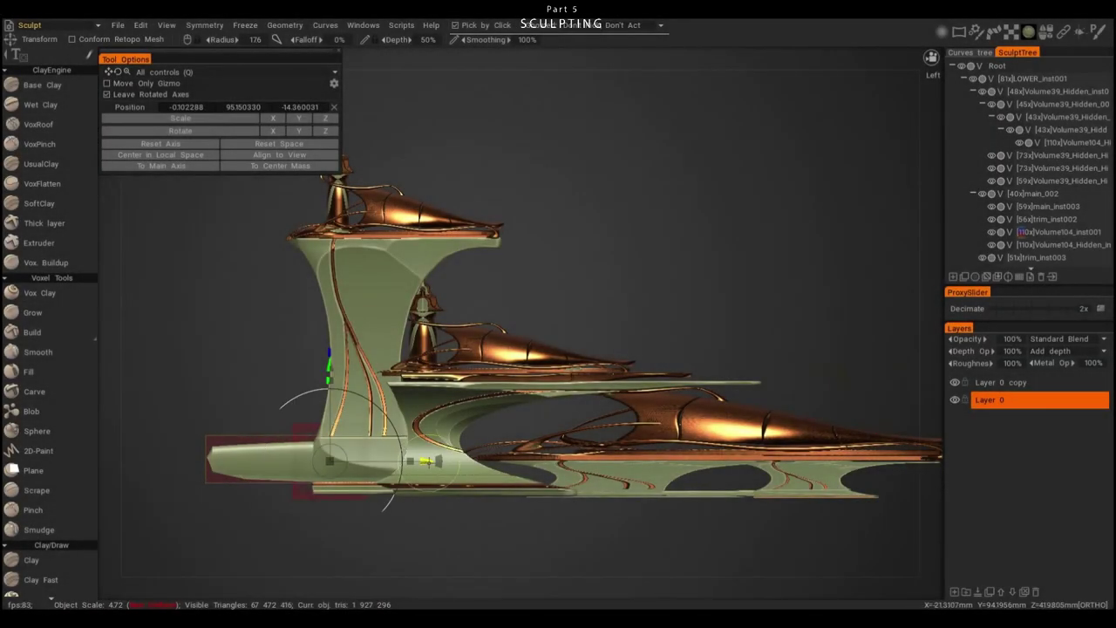
- Cut off the portion of the base block that extends past the tower's rear face toward the central entrance
ctrl+drag(323, 448, 390, 477)
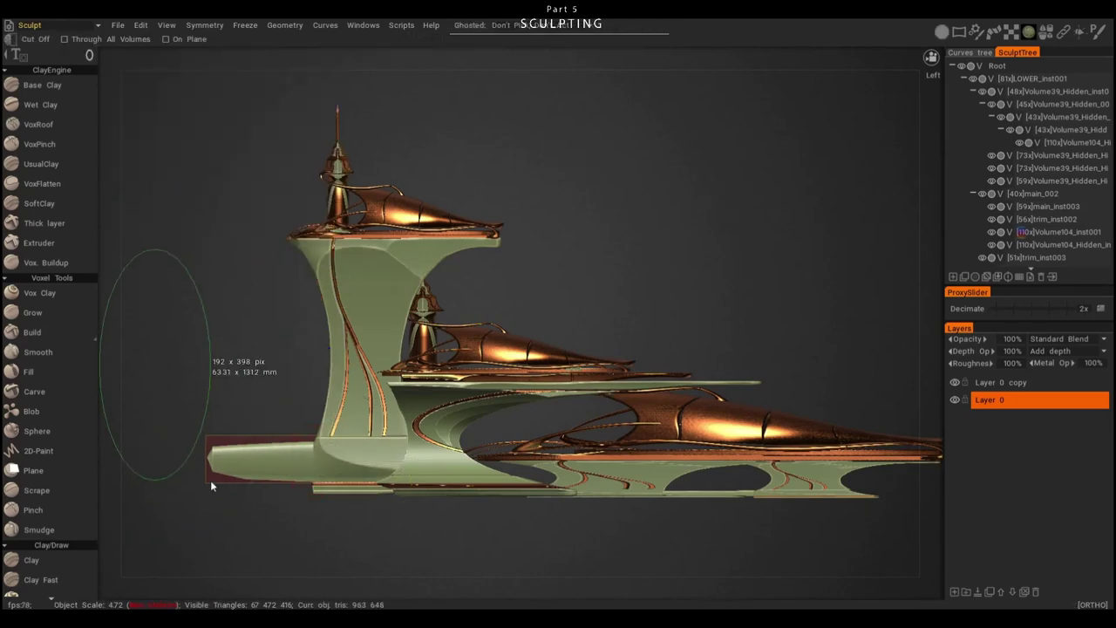
drag(210, 485, 211, 484)
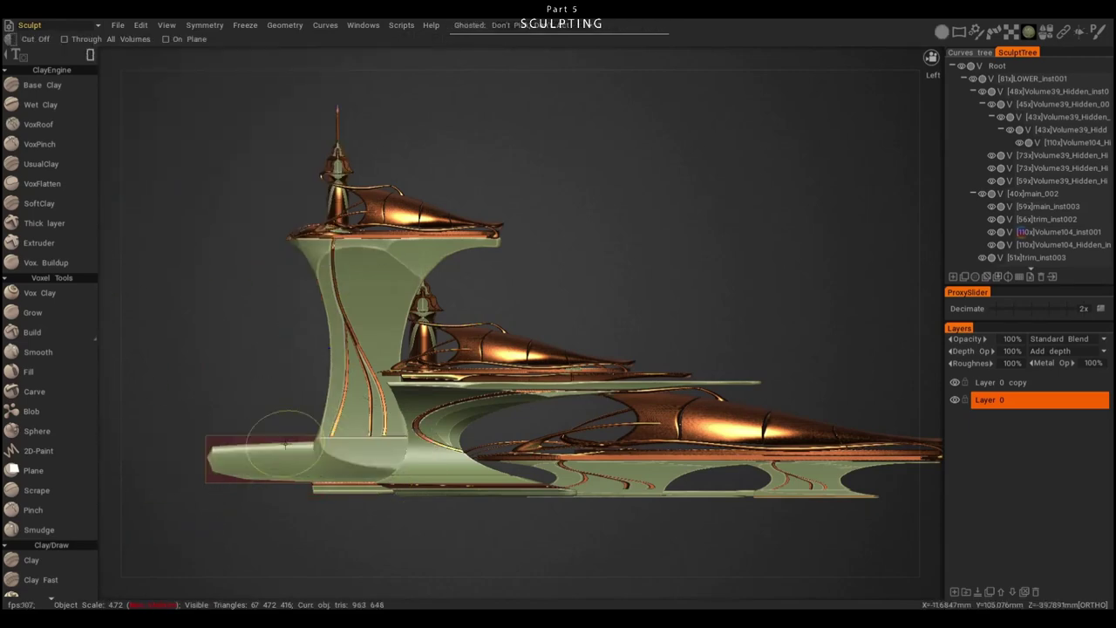
drag(314, 535, 313, 515)
scroll(381, 504, up, 2)
middle_drag(381, 504, 454, 417)
key(ctrl+z)
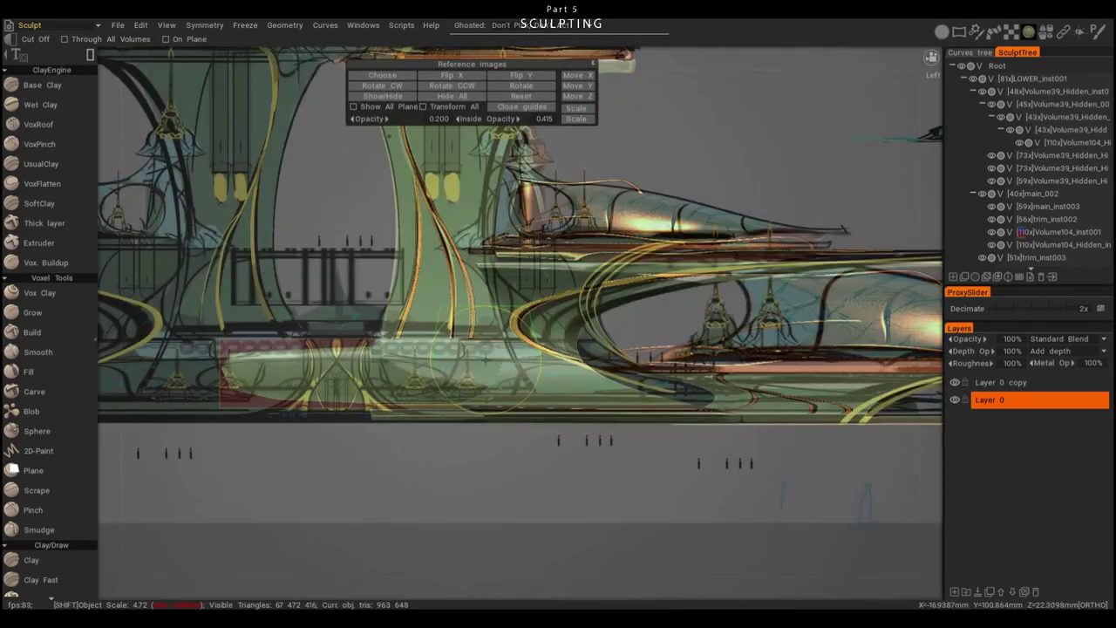
middle_drag(193, 336, 269, 364)
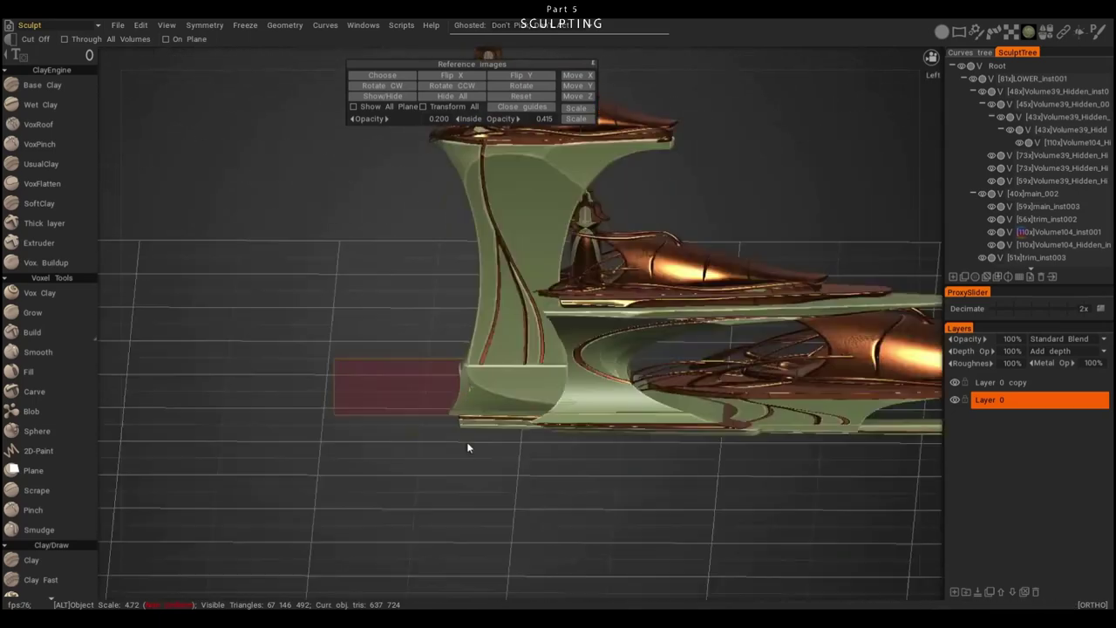
- Lower the reference image's inside opacity to 0.255 and trim the free end of the base block against the sketch
alt+right_drag(466, 441, 531, 392)
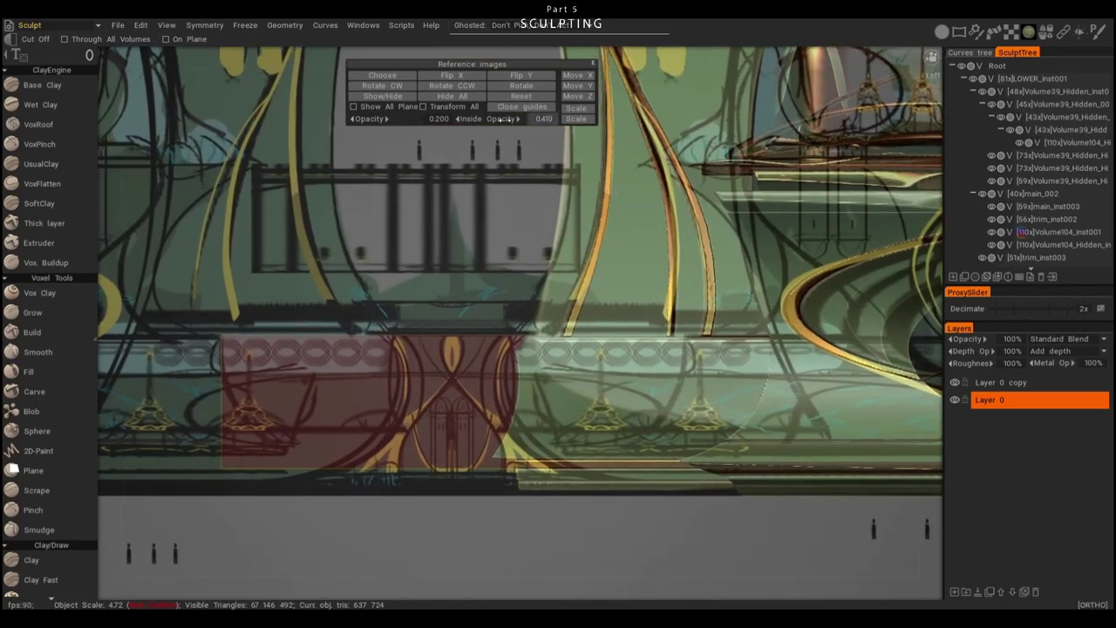
drag(499, 119, 466, 120)
key(space)
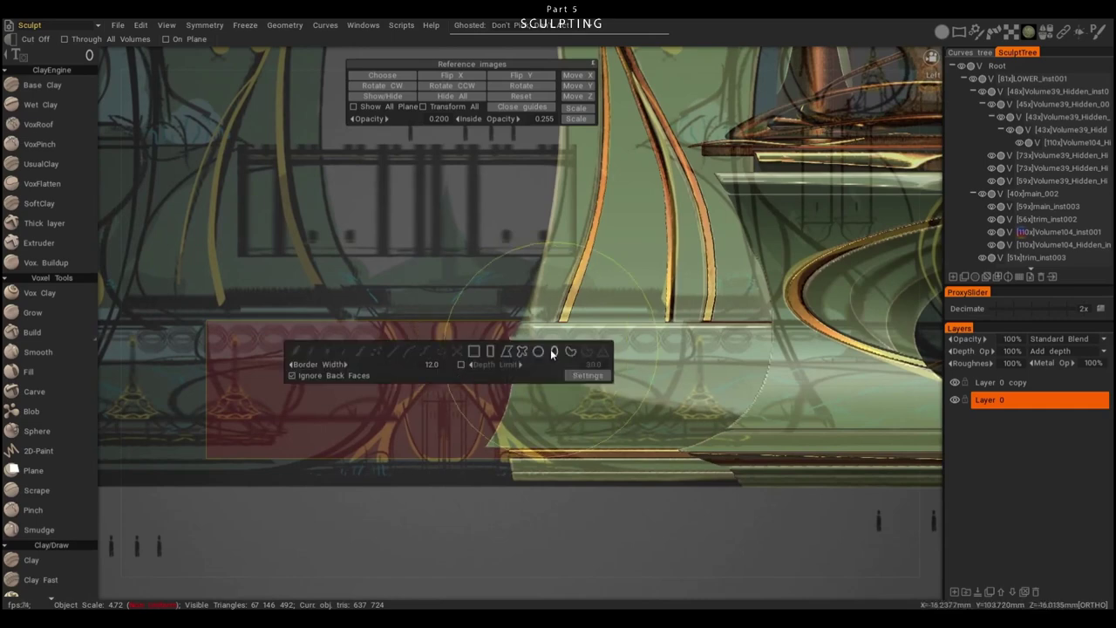
click(521, 351)
drag(469, 298, 514, 365)
key(space)
- Lasso-cut the base block's free end to the curved profile beside the sketched central entrance
mouse_move(611, 368)
alt+right_down()
mouse_move(354, 440)
mouse_move(463, 386)
mouse_move(531, 409)
alt+right_up()
key(space)
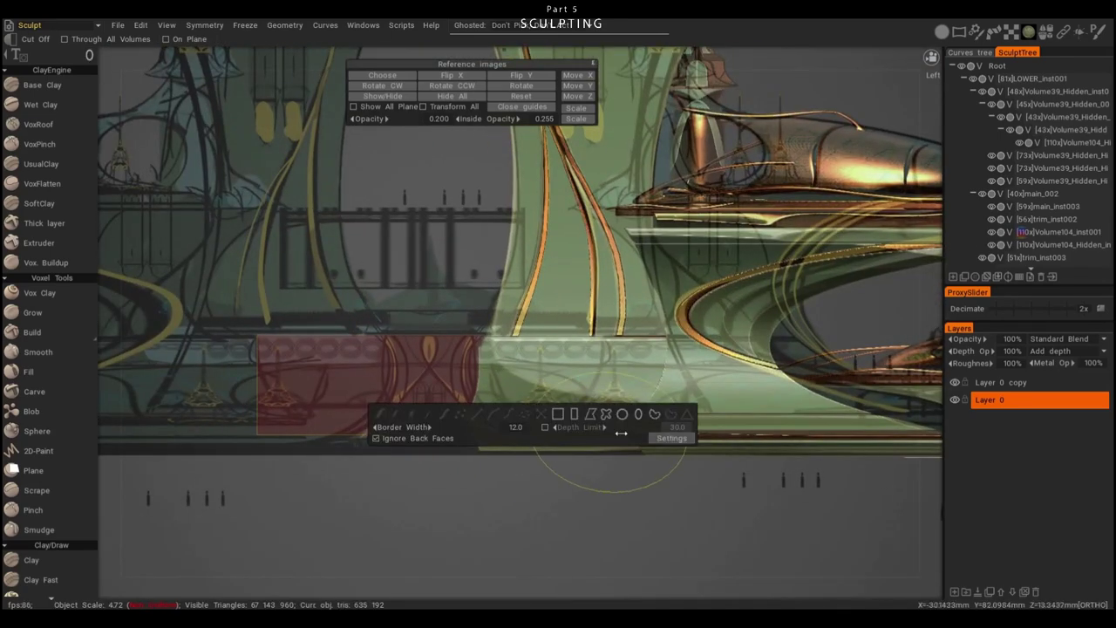
click(599, 417)
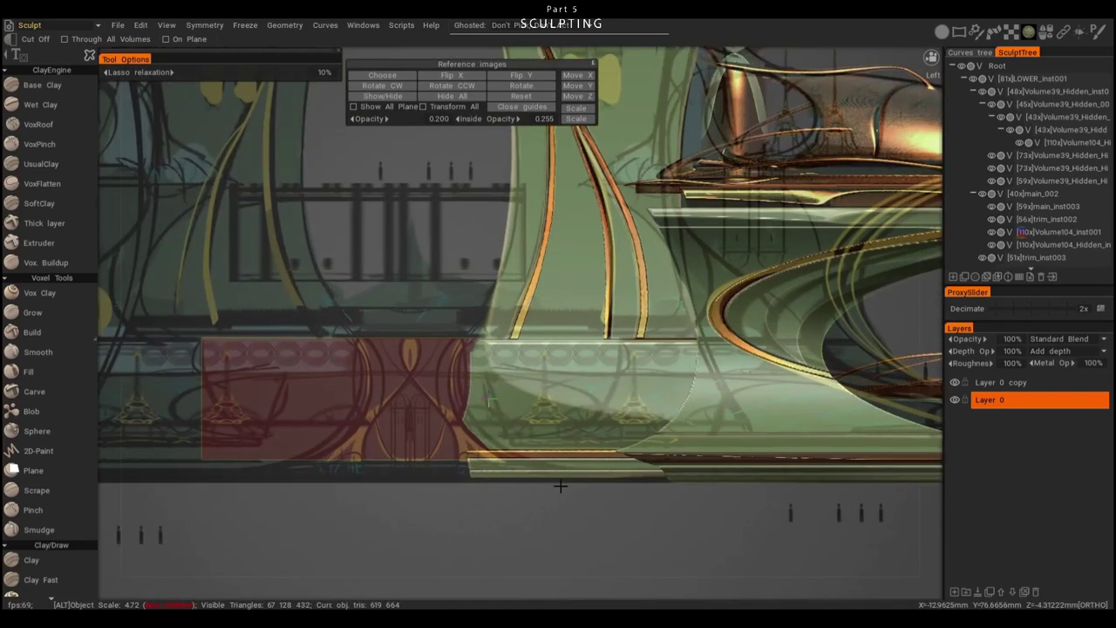
alt+right_drag(353, 434, 422, 453)
alt+drag(422, 453, 497, 391)
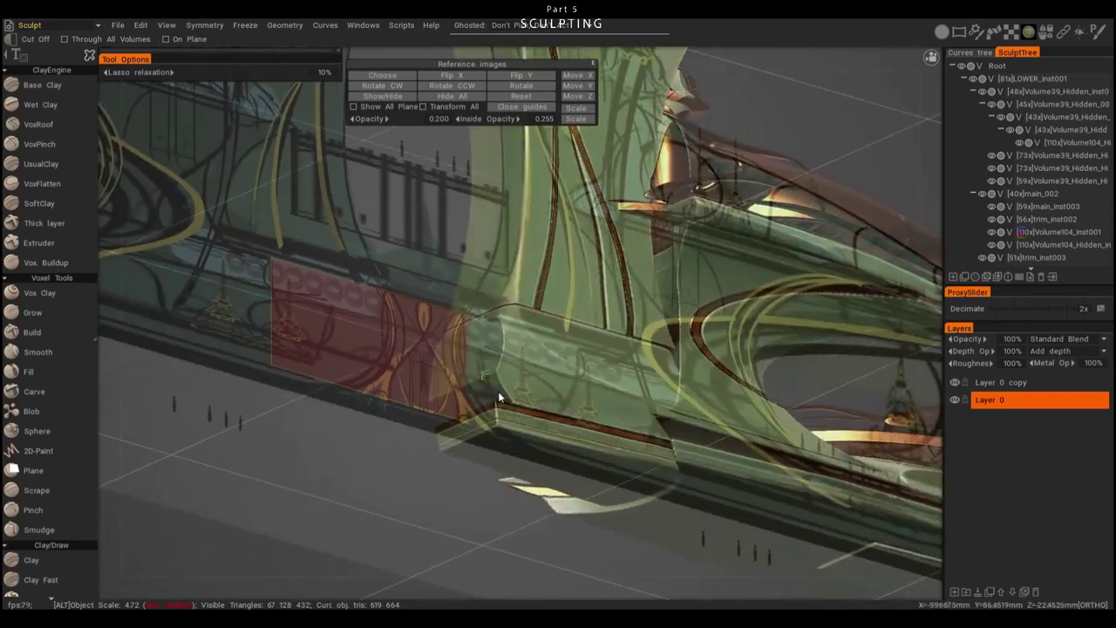
mouse_move(602, 475)
alt+right_down()
mouse_move(597, 442)
mouse_move(586, 463)
alt+right_up()
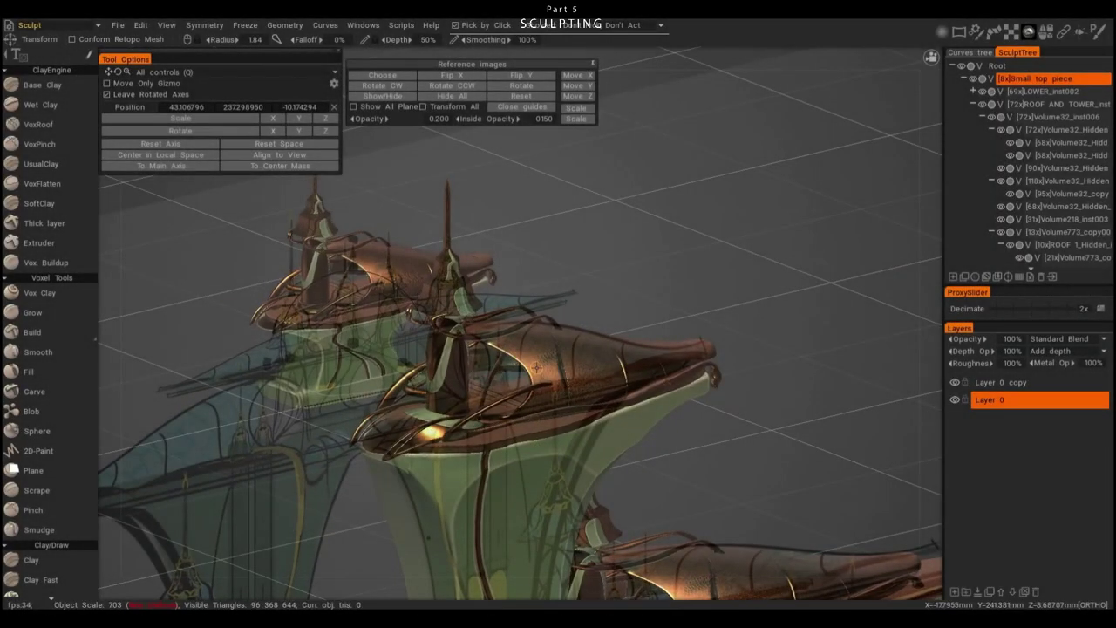
- Move the Small top piece along X to about 6.46, toward the larger tower roof
alt+drag(536, 367, 386, 349)
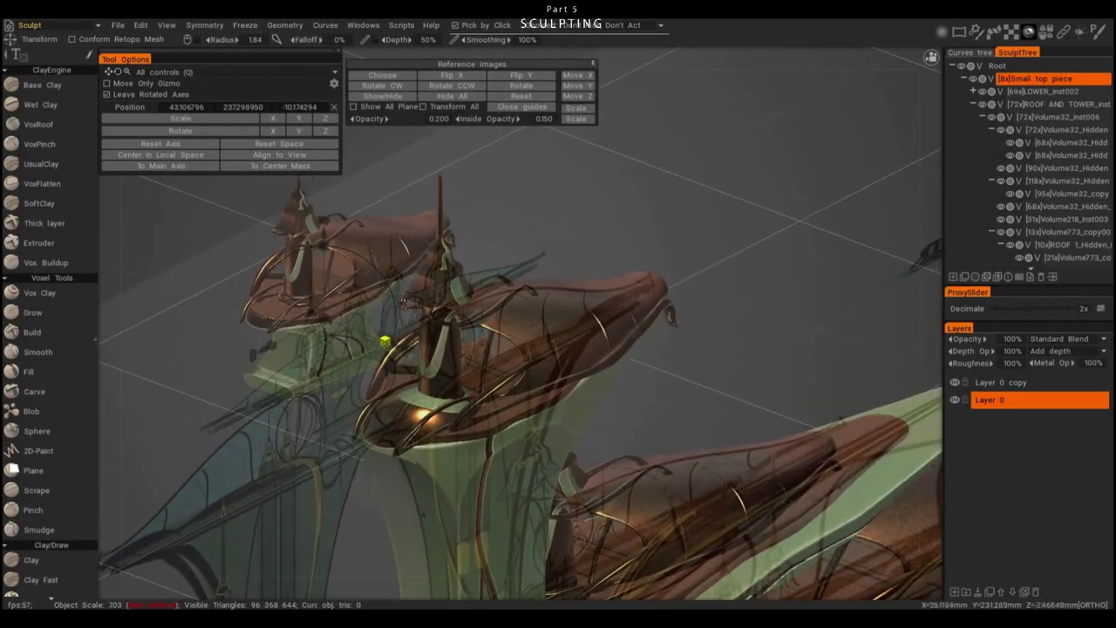
mouse_move(484, 379)
alt+mouse_down()
mouse_move(473, 380)
mouse_move(576, 409)
mouse_move(486, 387)
mouse_move(514, 375)
alt+mouse_up()
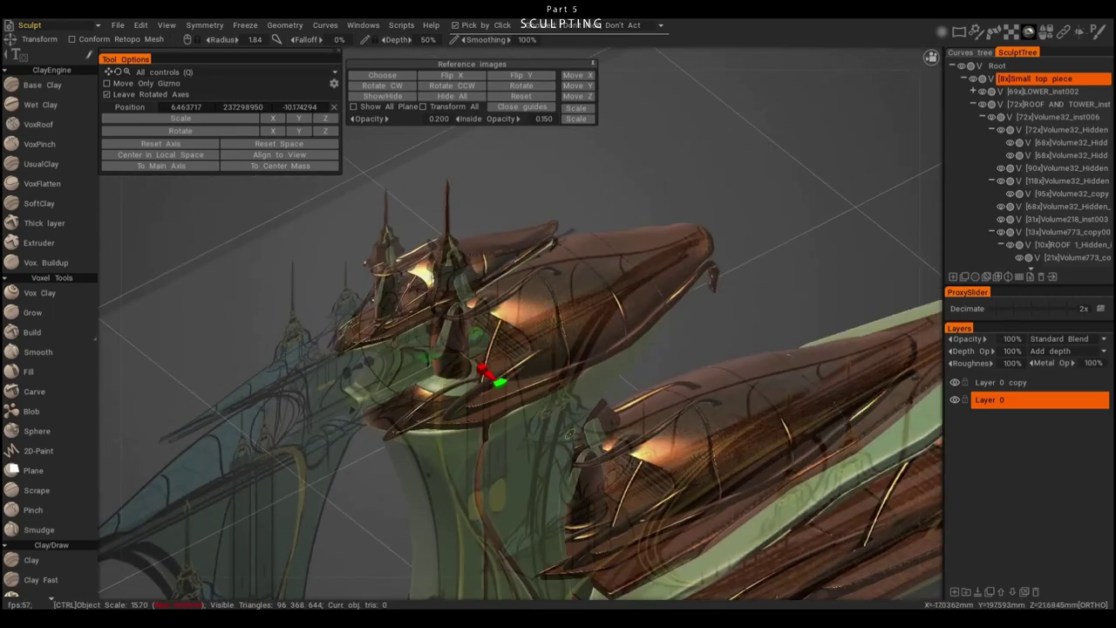
- Identify the small roof's volumes and re-parent the spire's separate pieces under its Volume32_Hidden volume
click(963, 78)
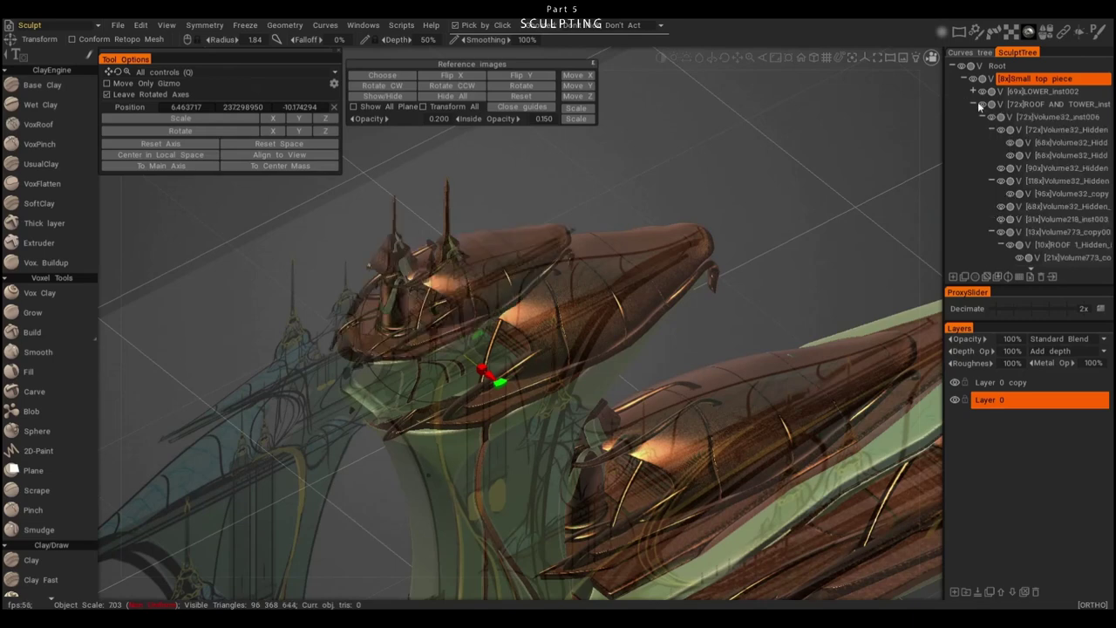
scroll(1002, 157, down, 2)
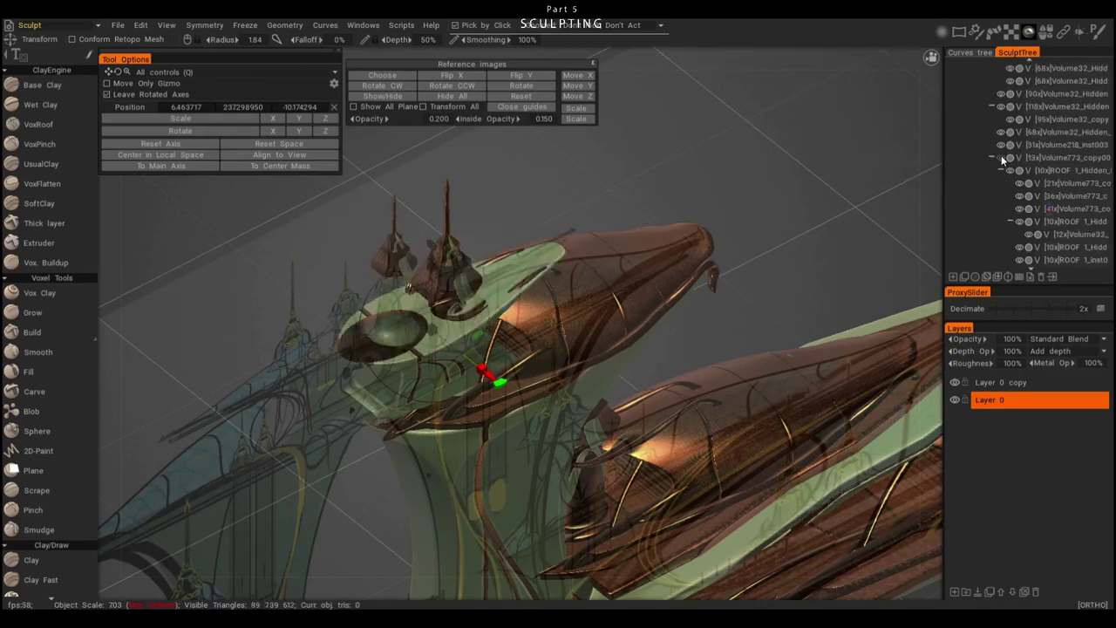
click(1062, 159)
right_drag(902, 480, 565, 307)
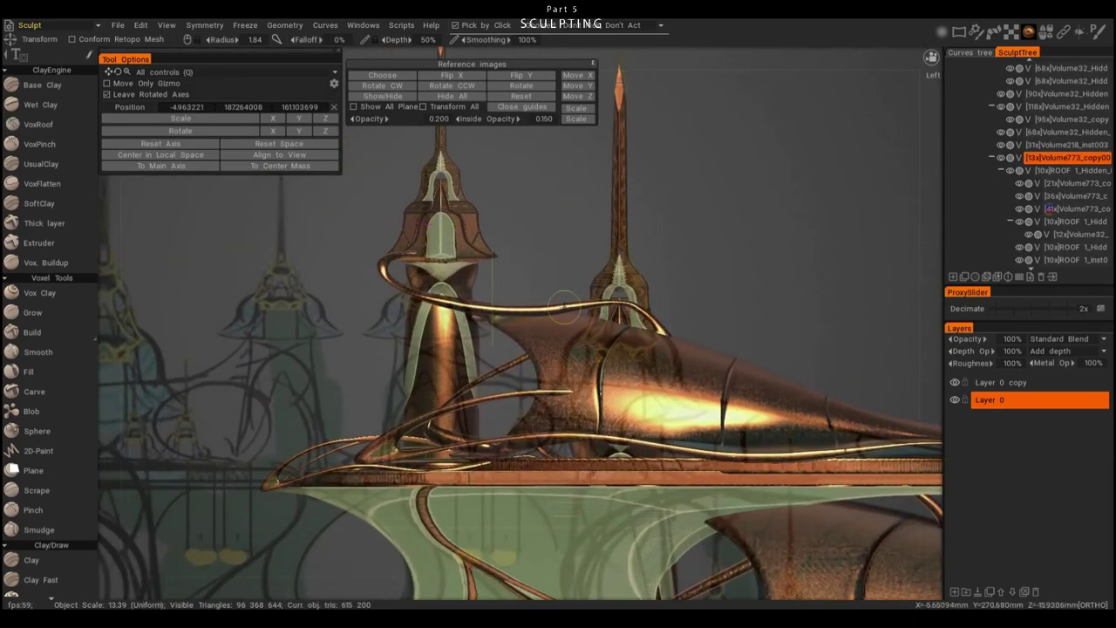
right_drag(476, 259, 445, 225)
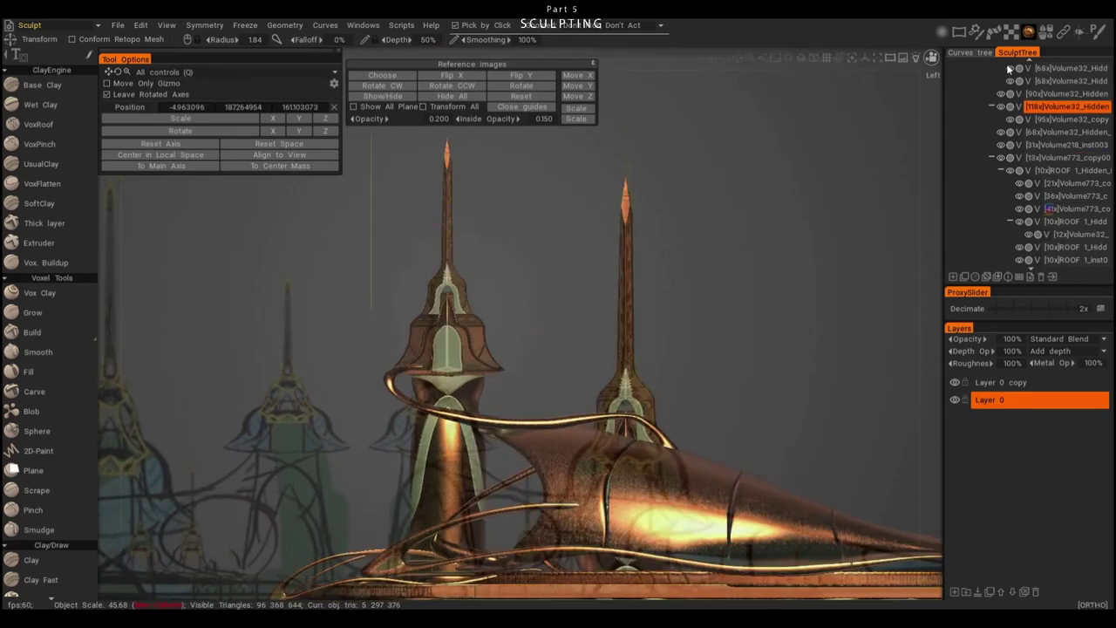
scroll(486, 292, up, 2)
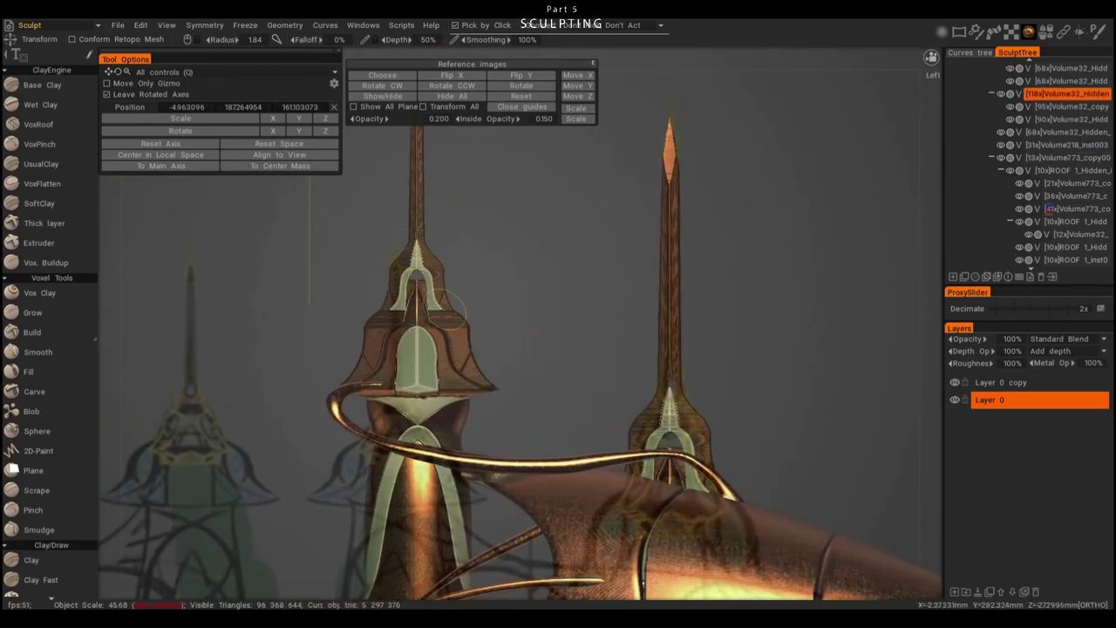
drag(438, 267, 485, 369)
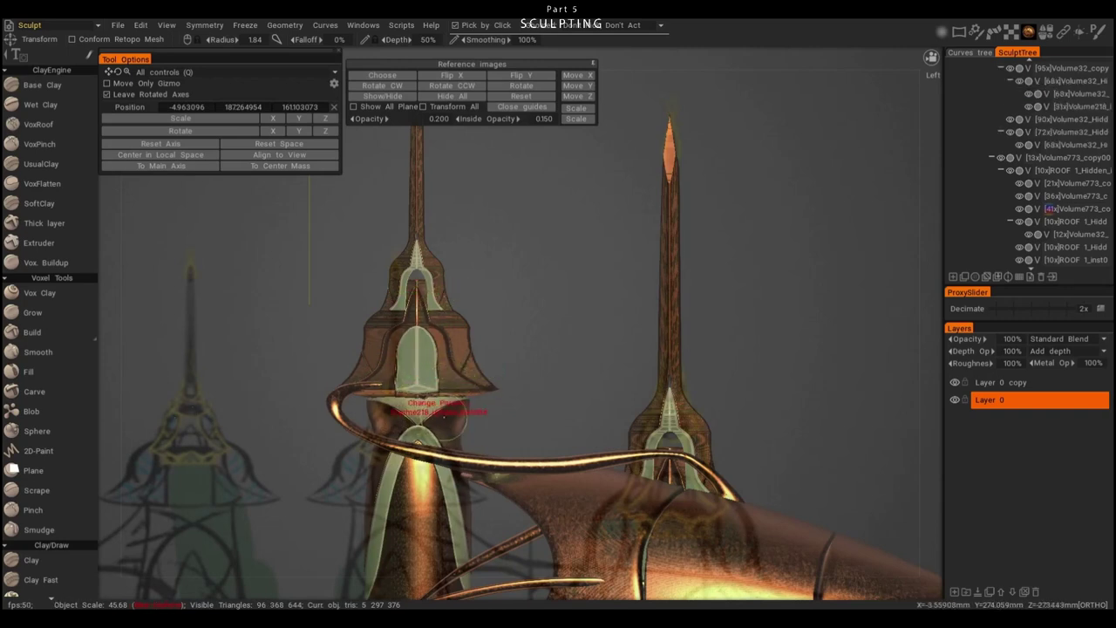
- Collapse the tower's parent volume under Volume32_inst006 in the sculpt tree and rename it "small tower"
drag(443, 416, 441, 415)
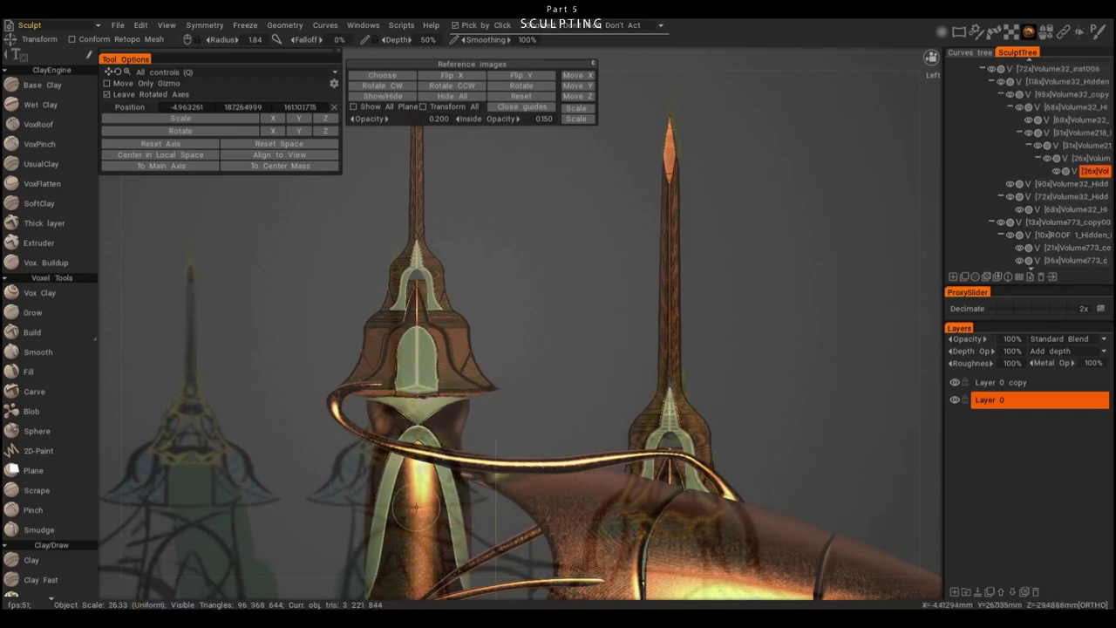
scroll(981, 96, up, 2)
click(982, 92)
click(983, 91)
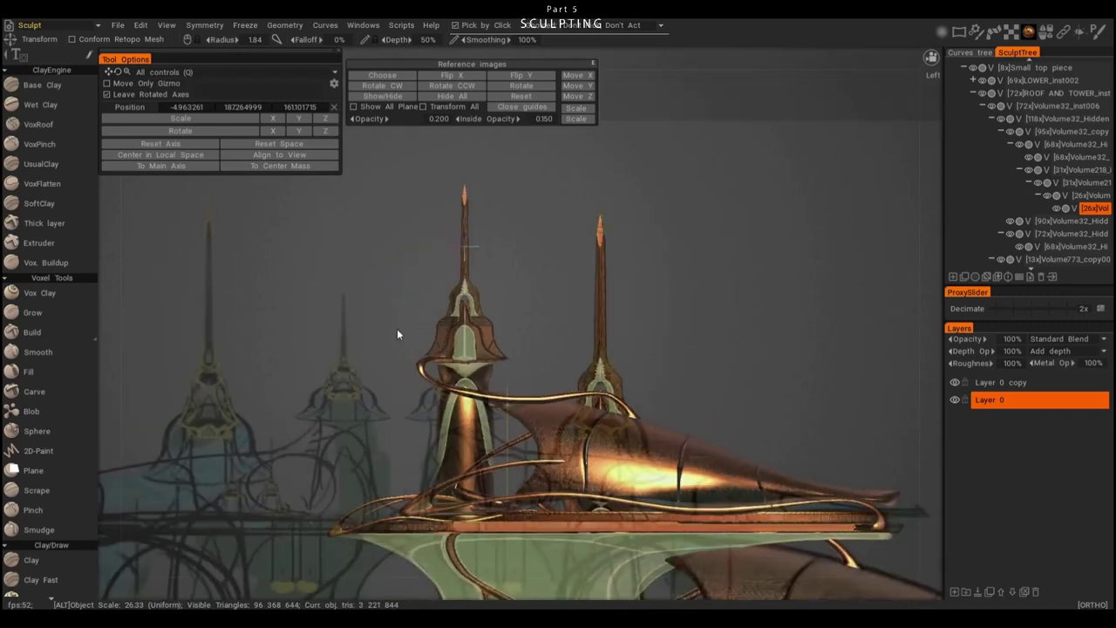
click(998, 117)
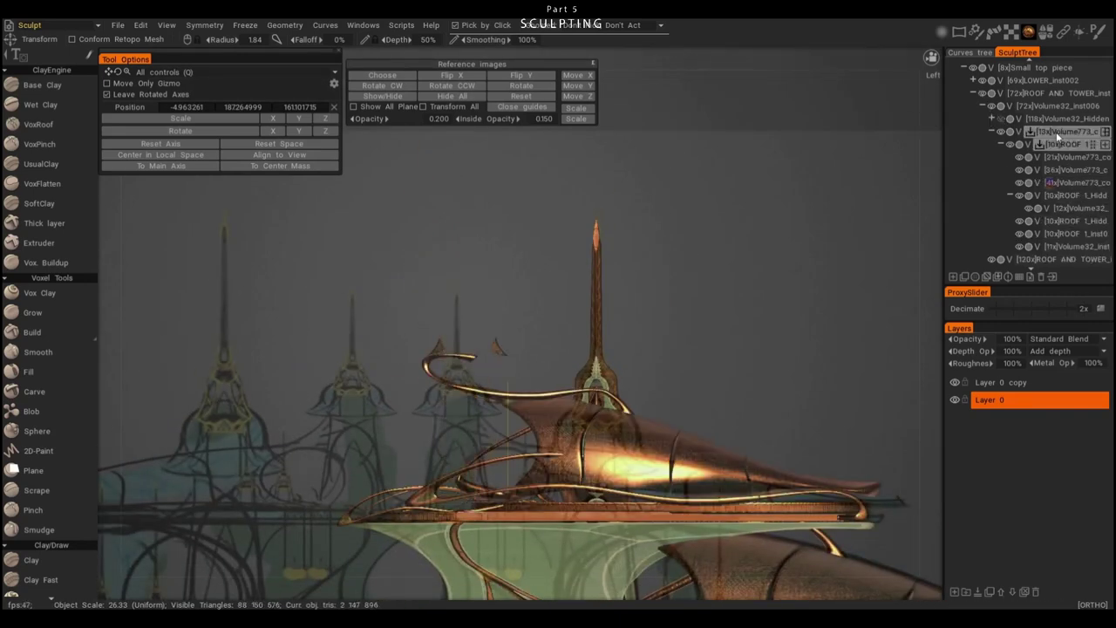
click(1033, 120)
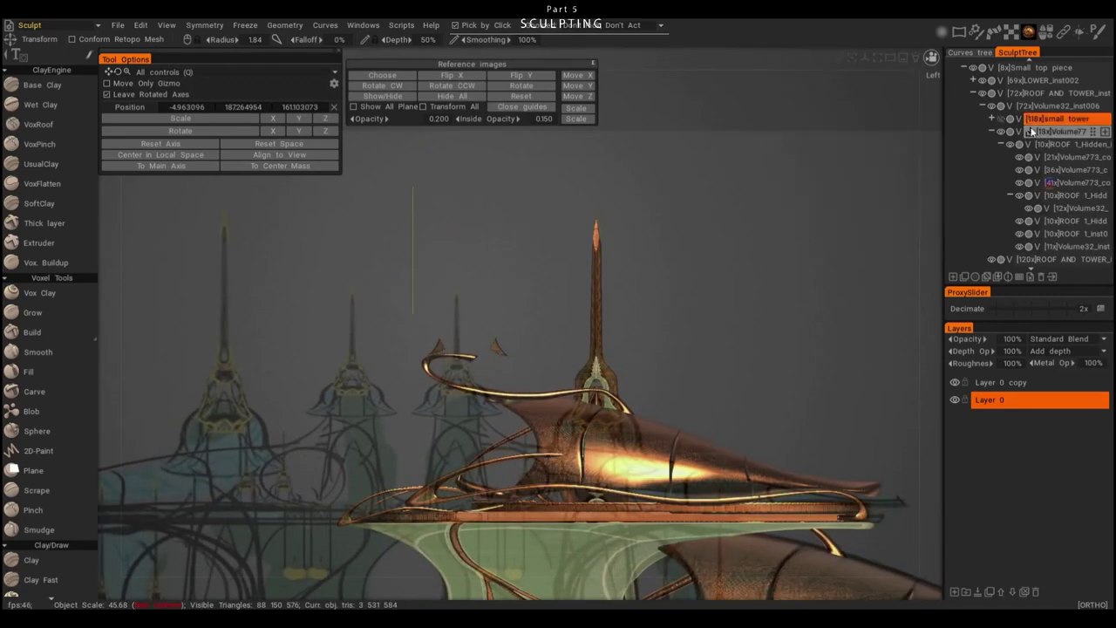
- Expand the small tower branch and toggle its visibility to examine which parts belong to it
click(1008, 119)
scroll(488, 402, up, 3)
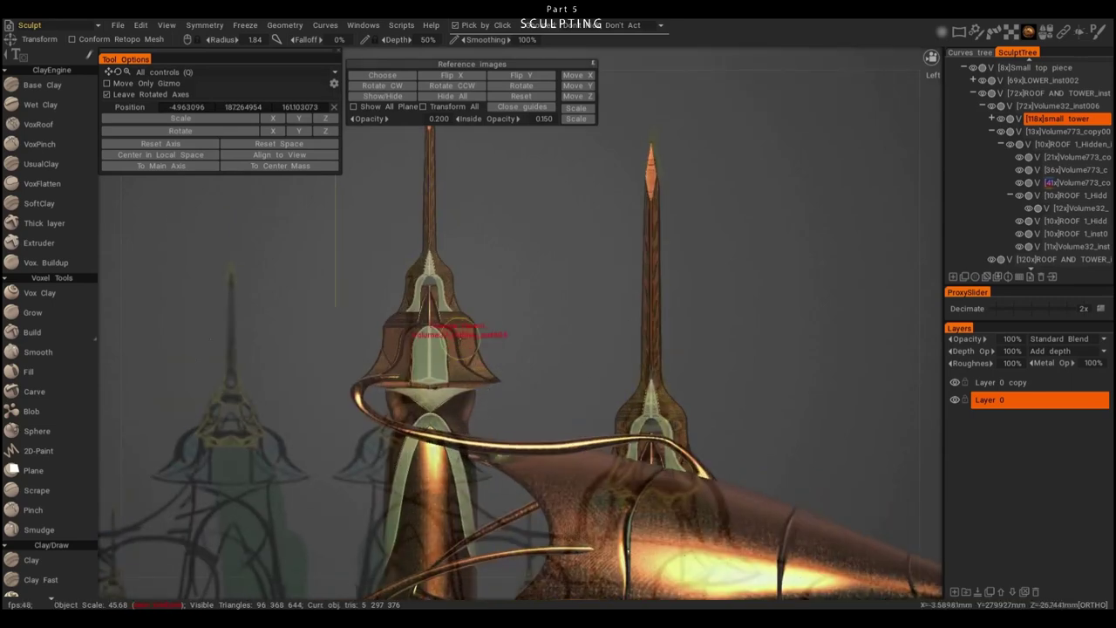
click(998, 125)
scroll(493, 365, up, 1)
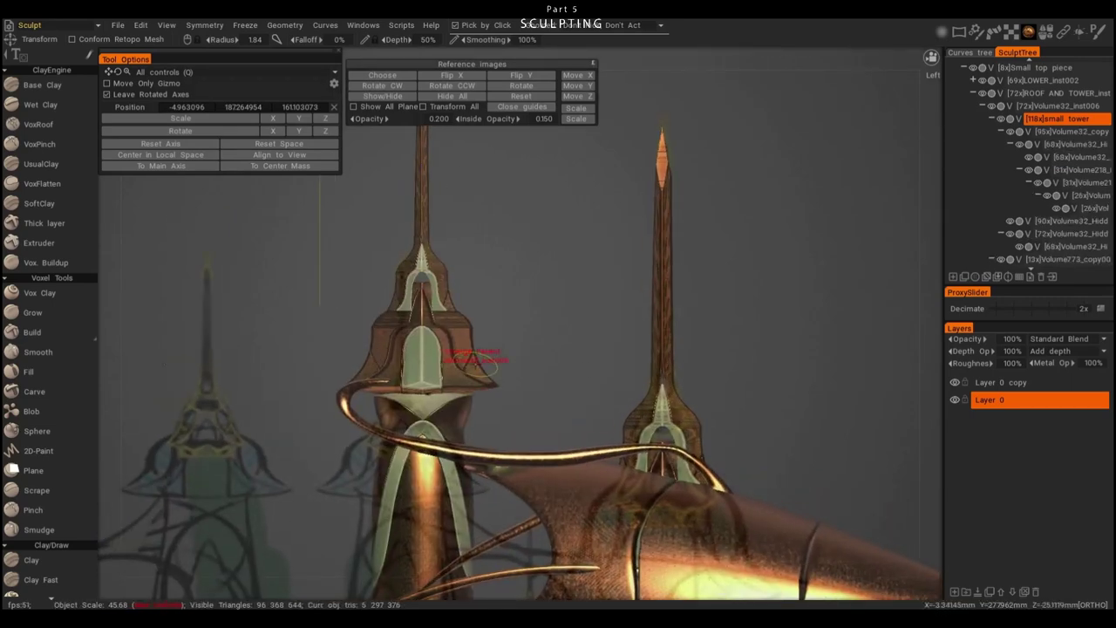
click(1001, 119)
click(1001, 119)
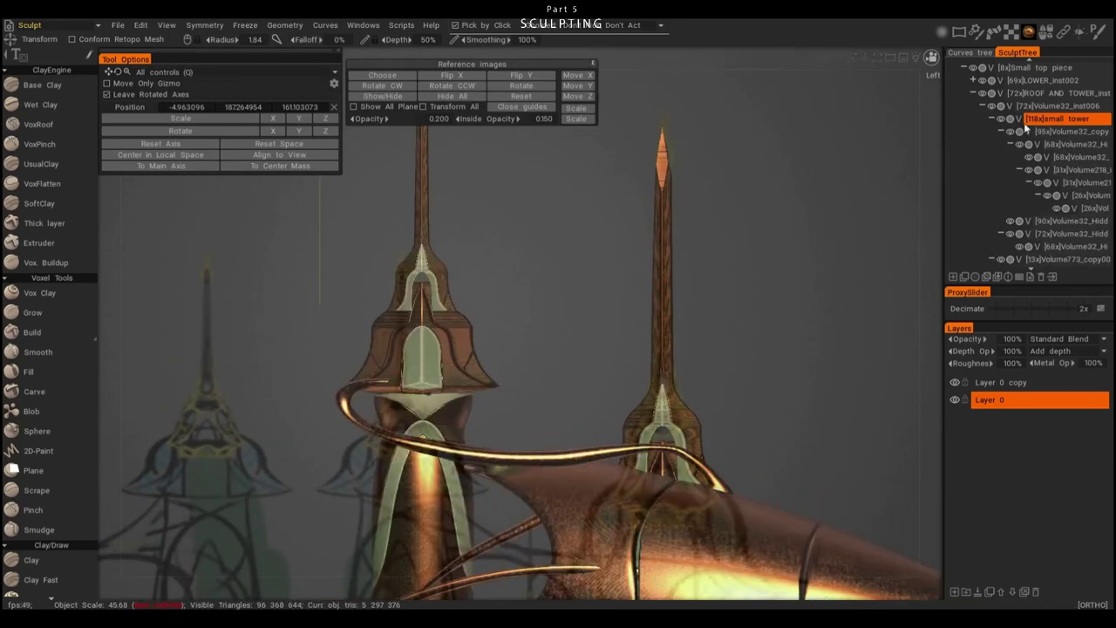
- Hide the small tower and examine the leftover roof pieces and curved trims around it from several angles
click(1070, 144)
scroll(514, 331, up, 2)
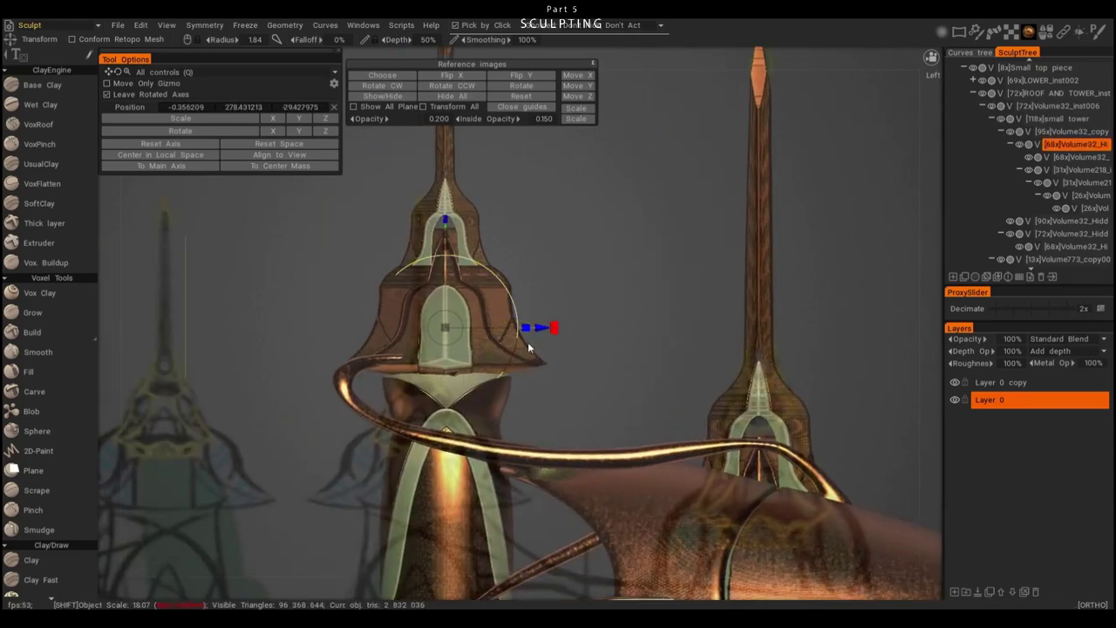
click(1018, 144)
alt+drag(628, 331, 659, 283)
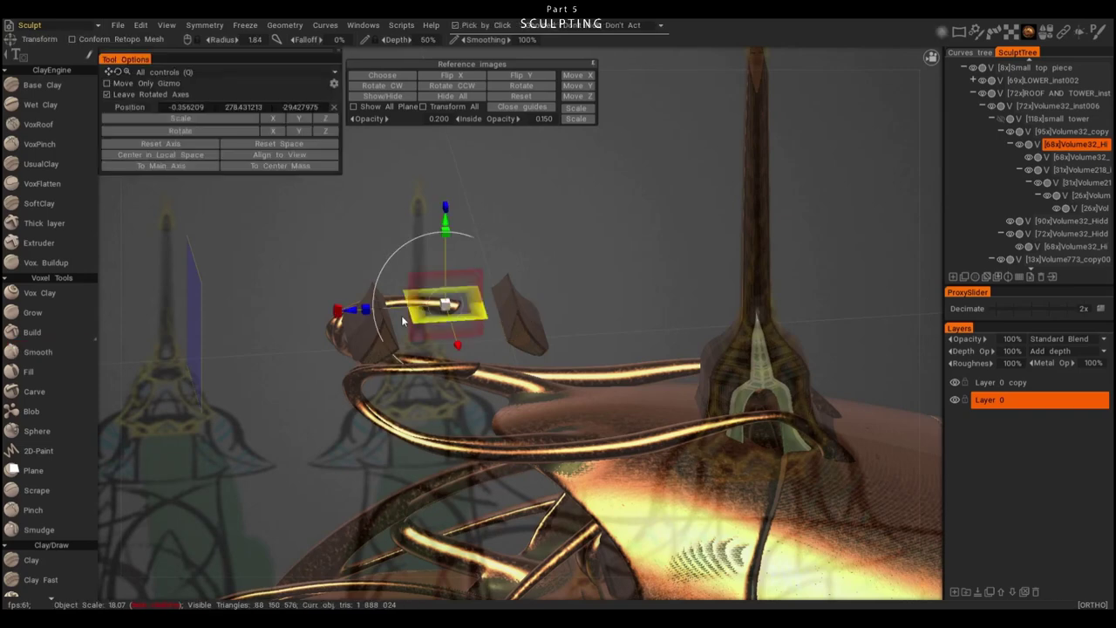
alt+drag(436, 337, 547, 420)
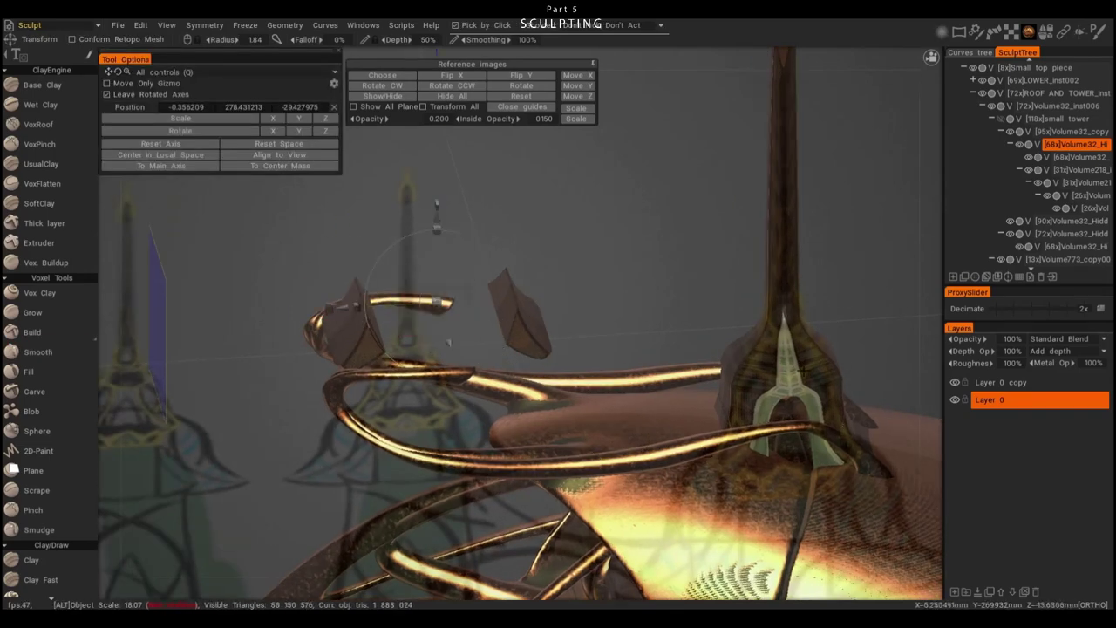
click(598, 307)
alt+drag(526, 324, 593, 403)
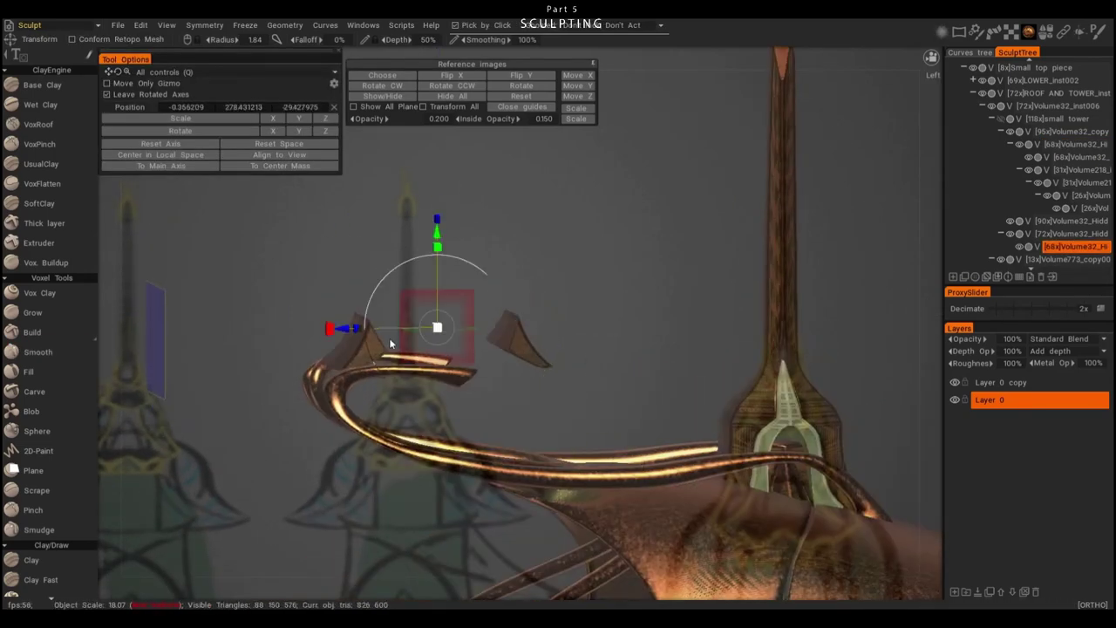
alt+drag(390, 344, 523, 393)
- Select Volume32_inst006, collapse the small tower branch, and toggle the tower's visibility to compare which pieces belong to each
click(1036, 78)
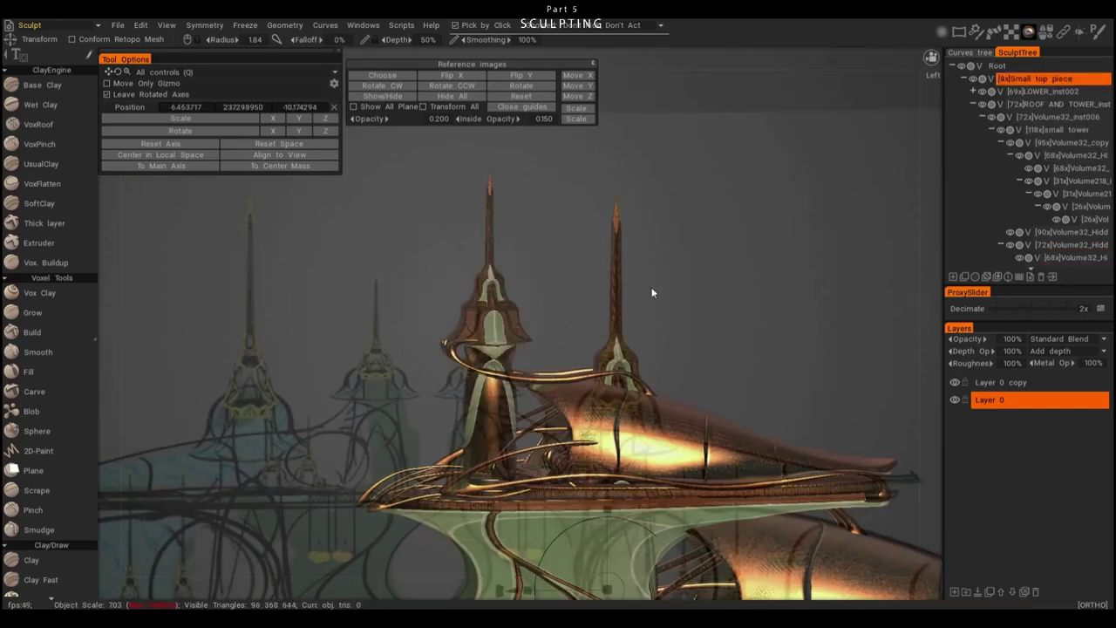
scroll(527, 325, up, 4)
click(405, 327)
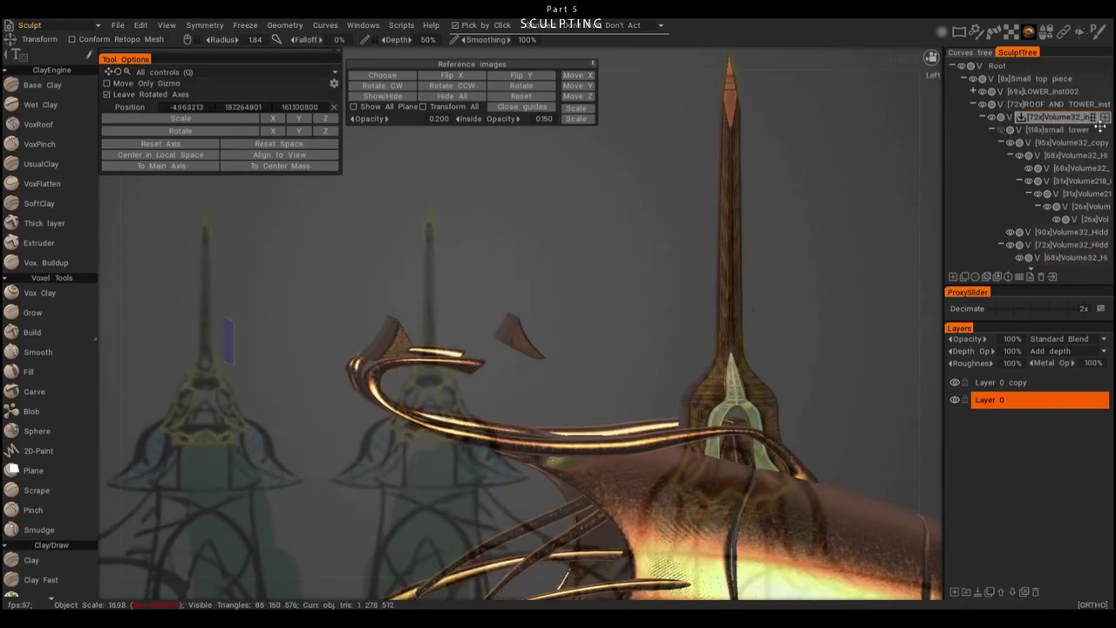
drag(1100, 127, 1015, 118)
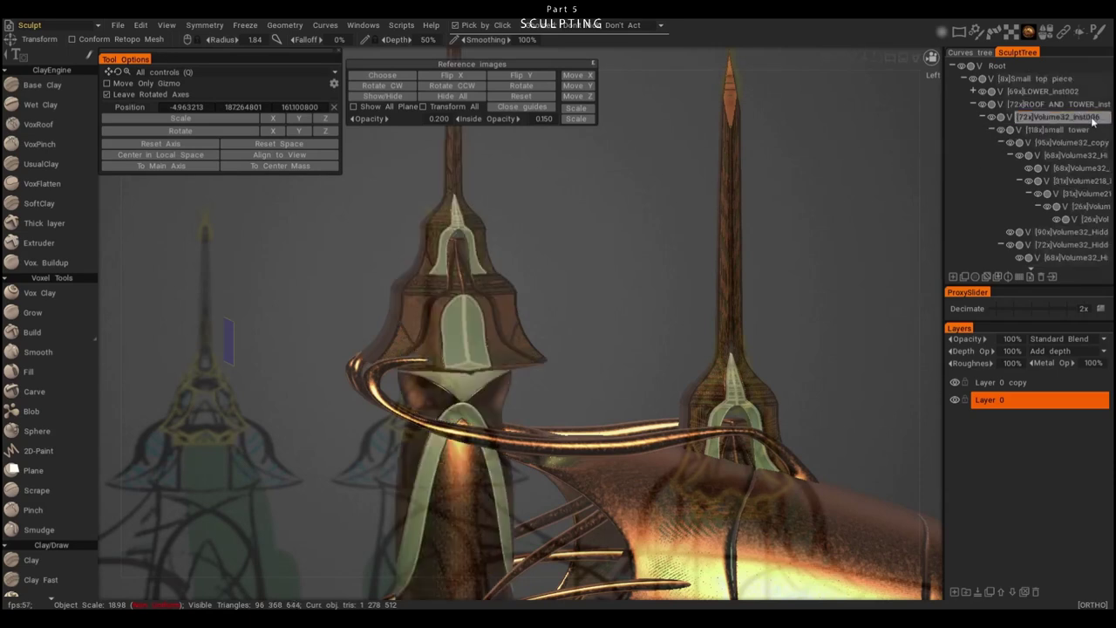
click(998, 131)
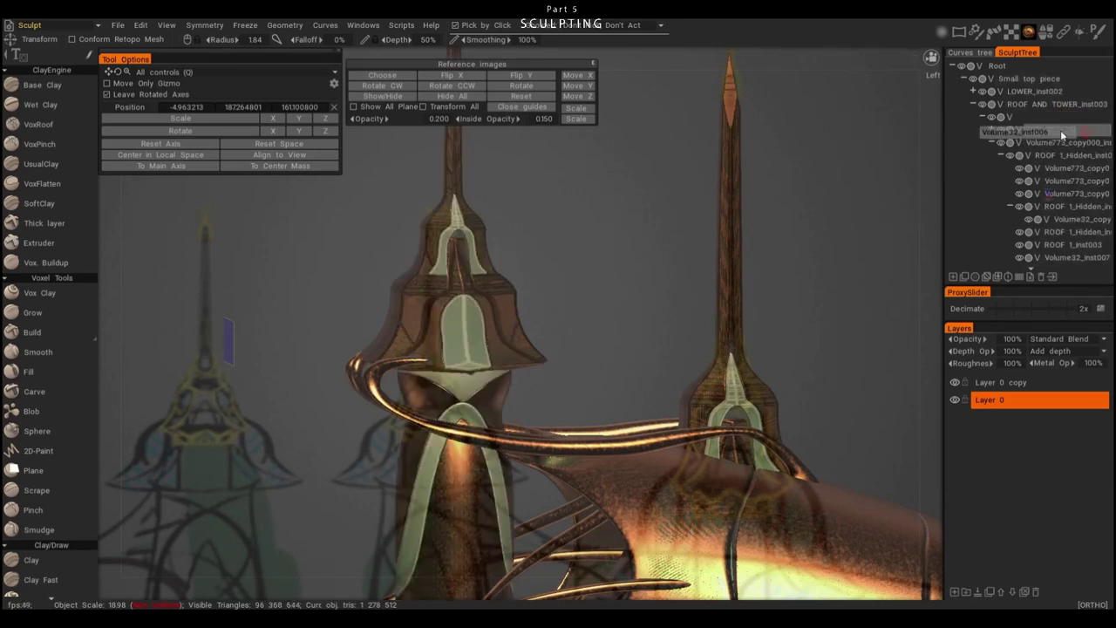
click(1000, 129)
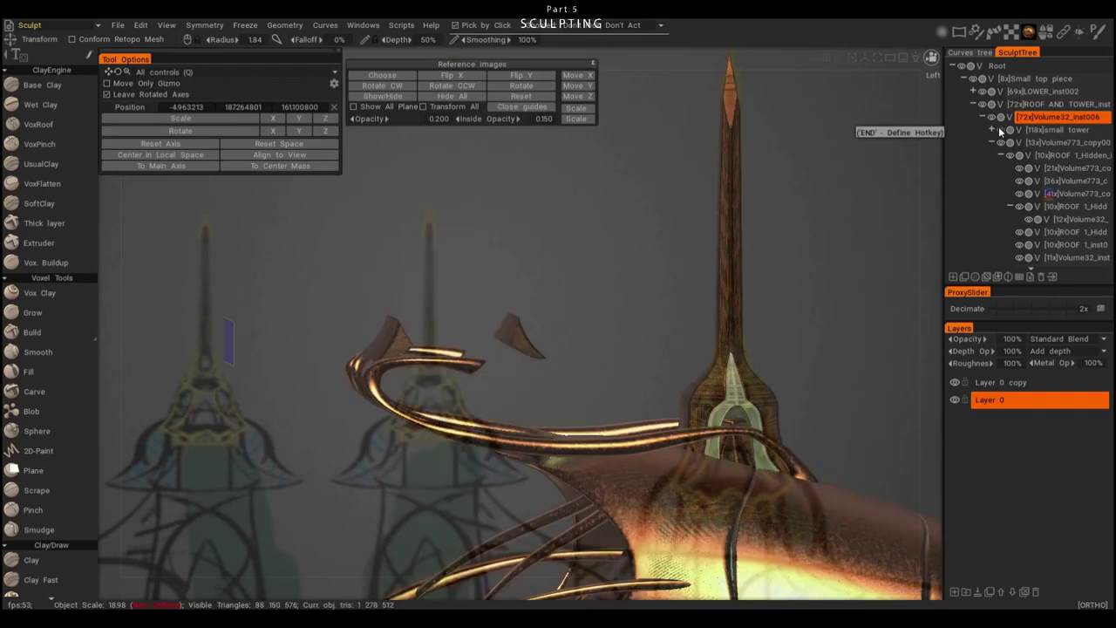
click(998, 128)
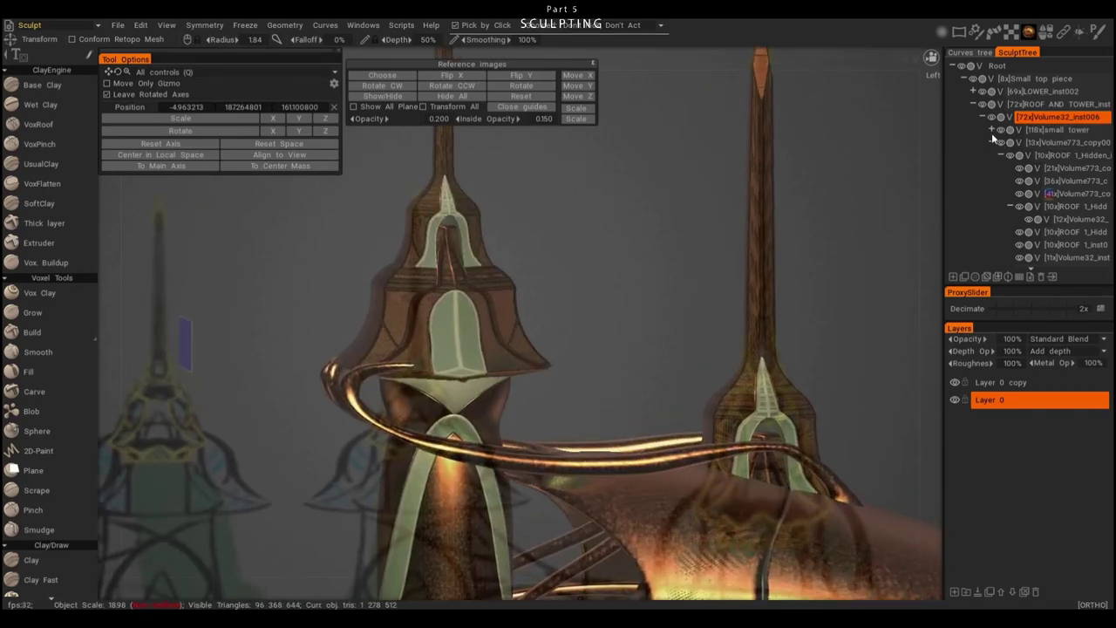
- Hide the Volume773_copy000 branch to examine which roof parts it contains, and show it again
scroll(312, 291, down, 5)
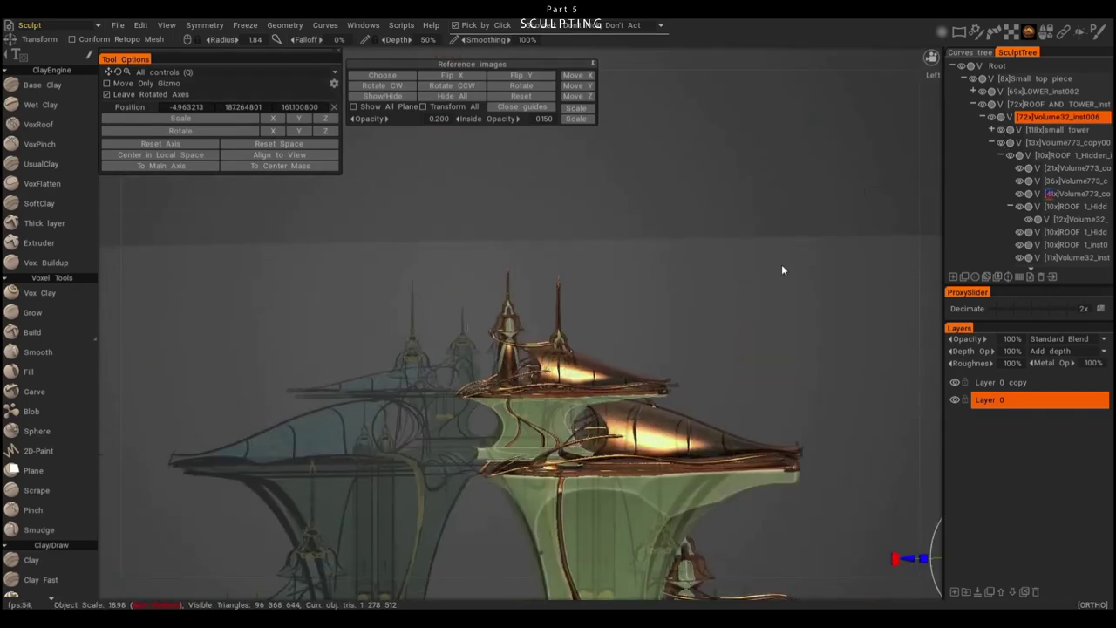
scroll(736, 309, up, 5)
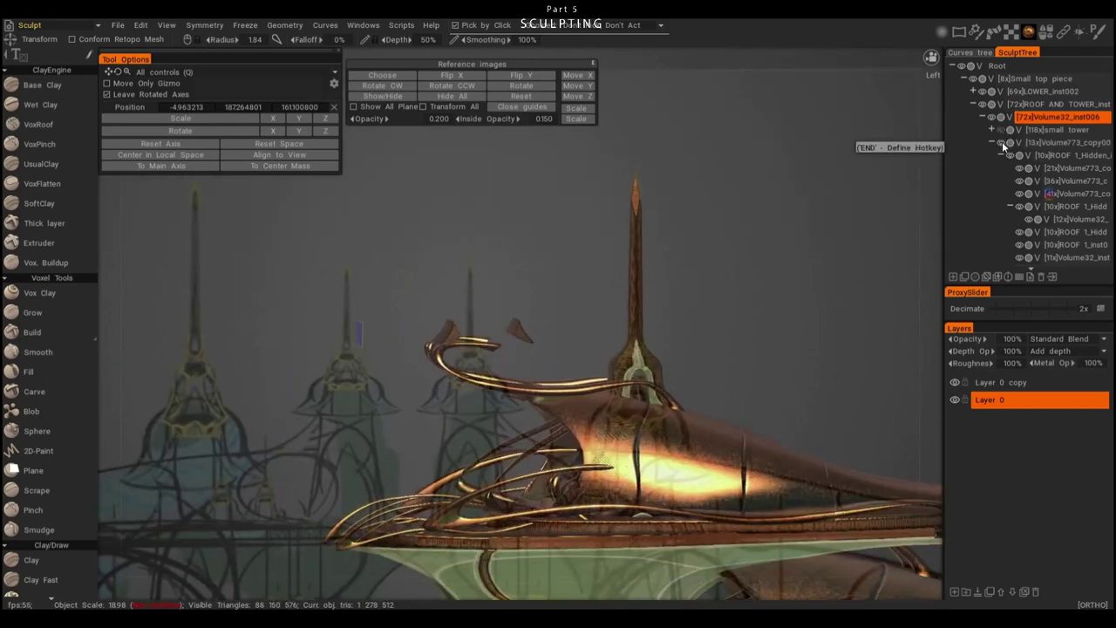
click(1002, 141)
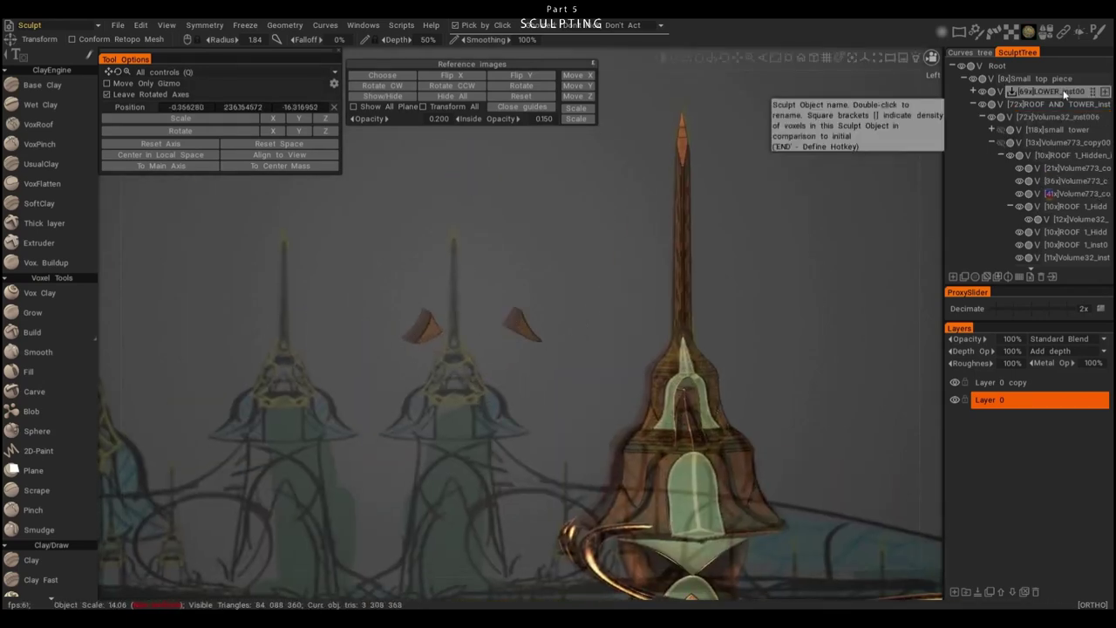
click(1074, 181)
click(1066, 142)
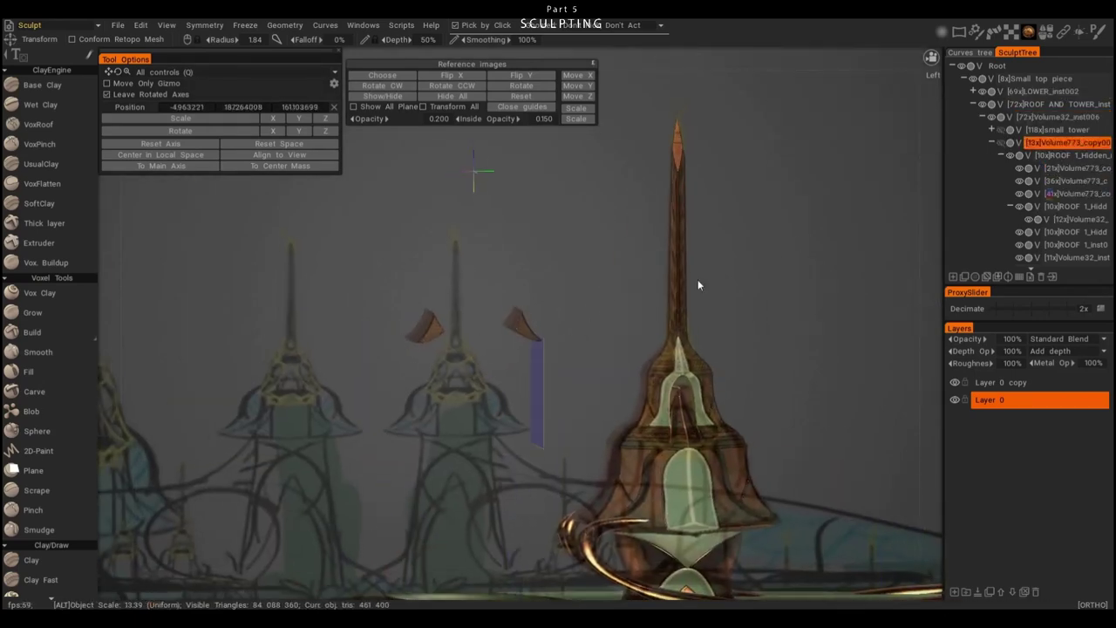
mouse_move(698, 279)
mouse_down()
mouse_move(622, 282)
mouse_move(313, 365)
mouse_move(701, 450)
mouse_move(622, 371)
mouse_up()
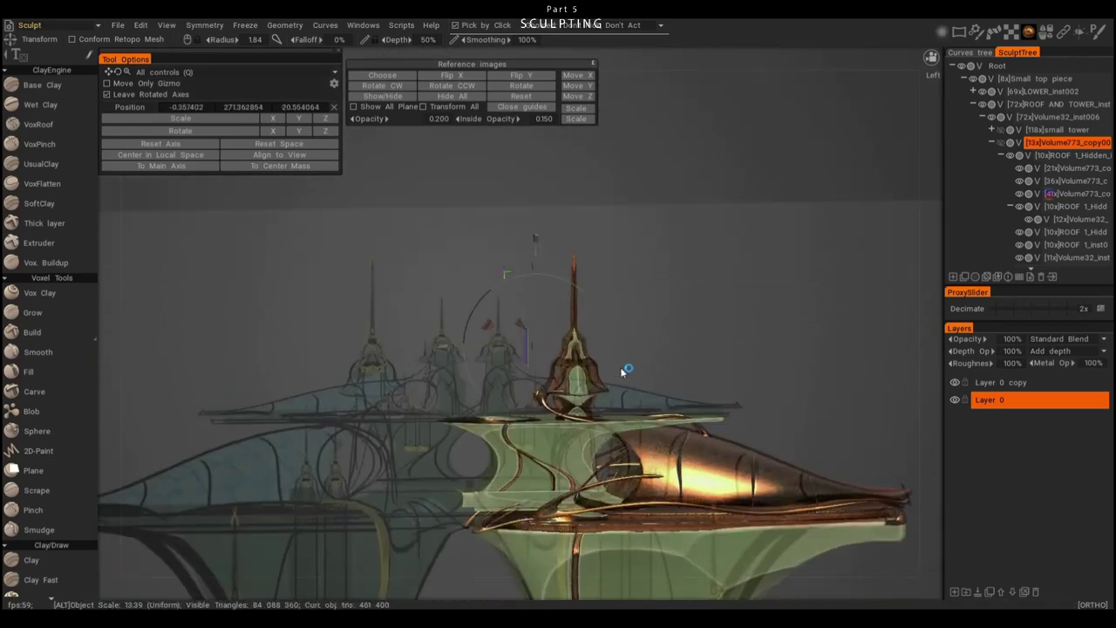
click(1002, 143)
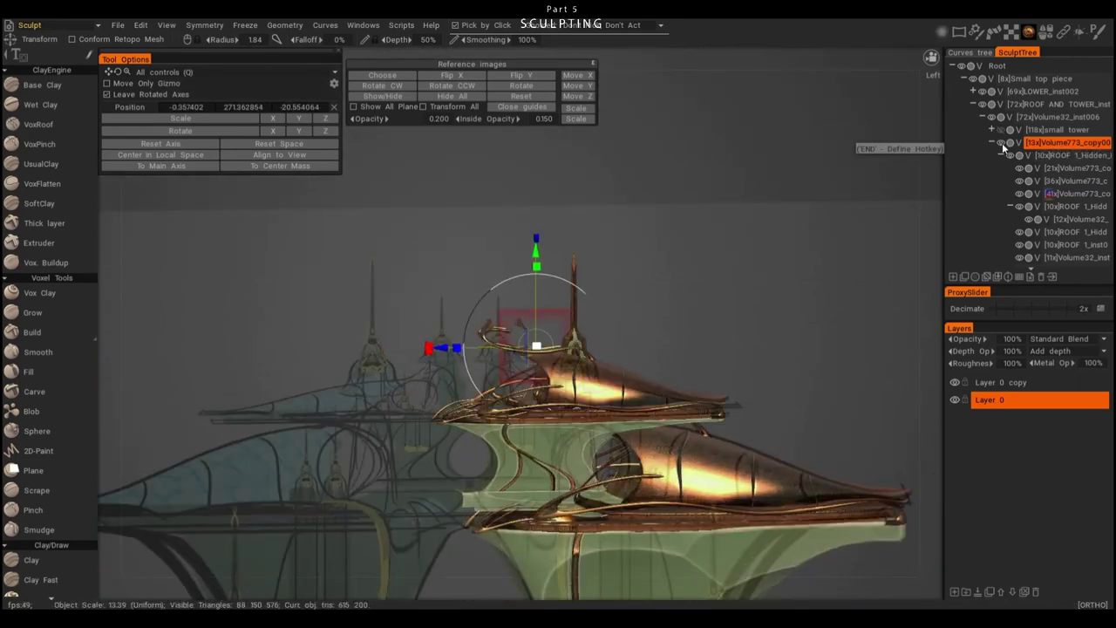
- Try to shift Volume32_inst006, the two small roof corner pieces, along the Z axis
click(1059, 116)
mouse_move(767, 179)
alt+mouse_down()
mouse_move(641, 262)
mouse_move(500, 325)
alt+mouse_up()
drag(409, 326, 365, 327)
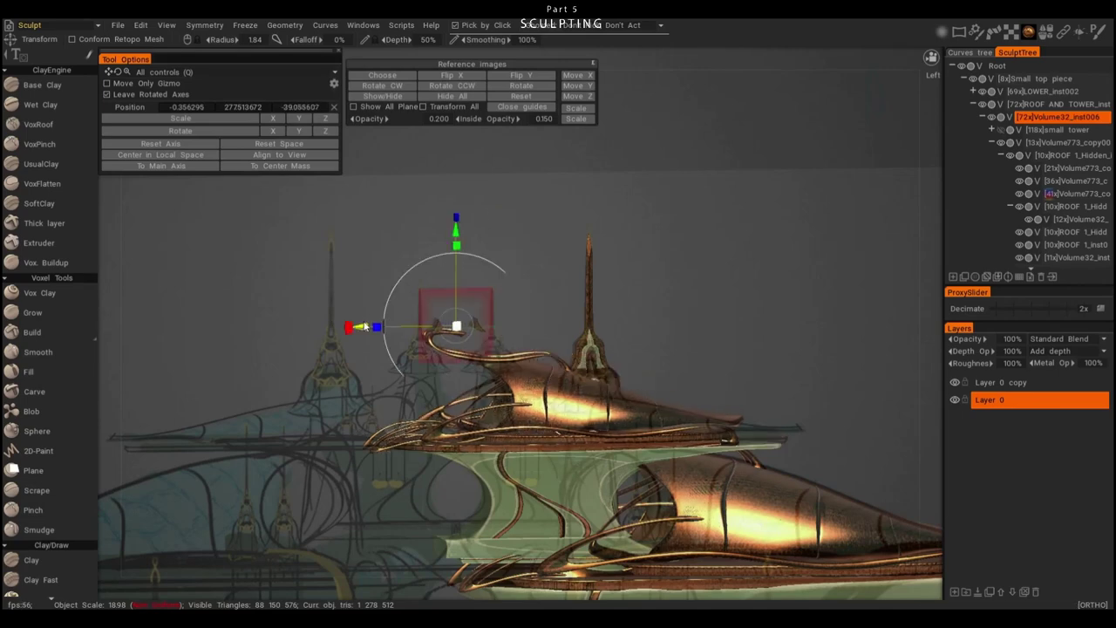
alt+drag(662, 288, 544, 329)
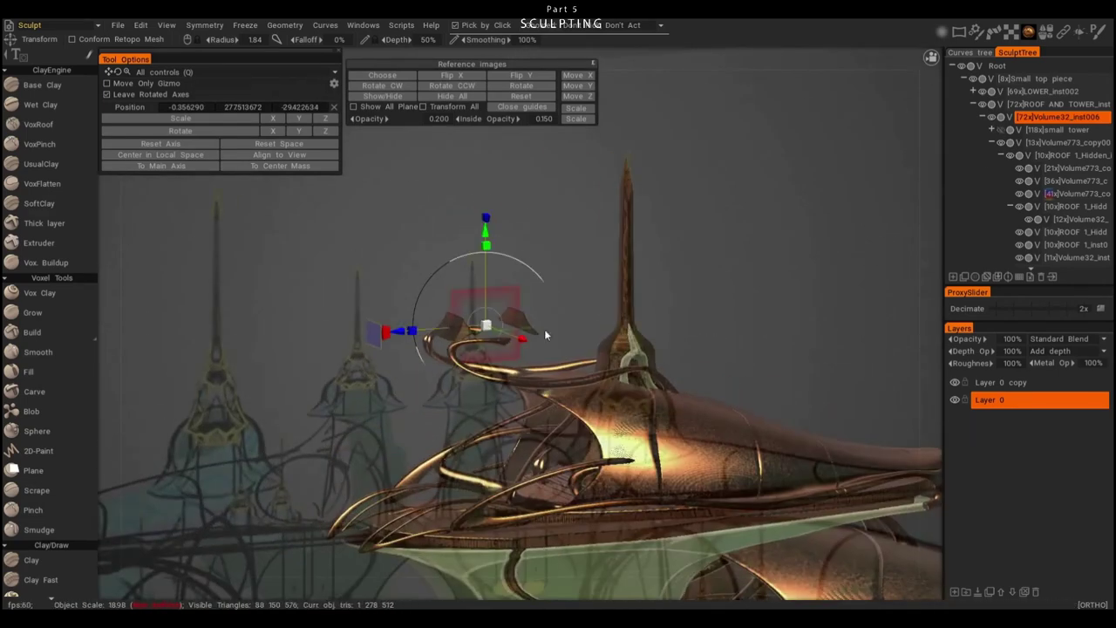
- Move the small tower branch out of Volume32_inst006 to the root level of the sculpt tree
click(985, 117)
click(982, 117)
click(1056, 129)
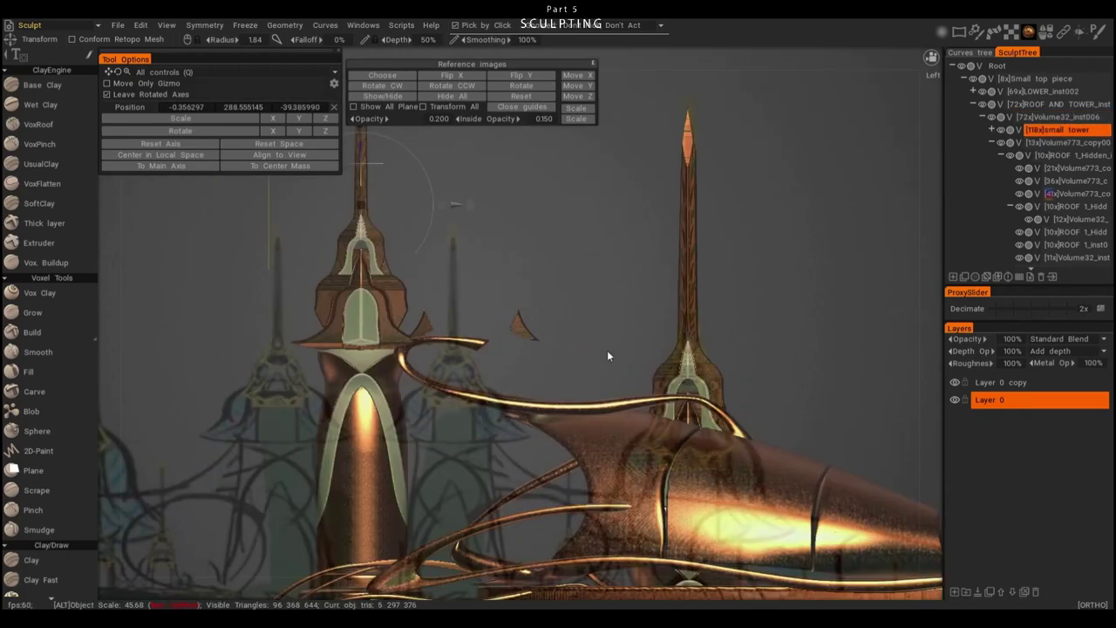
double_click(1074, 117)
key(Return)
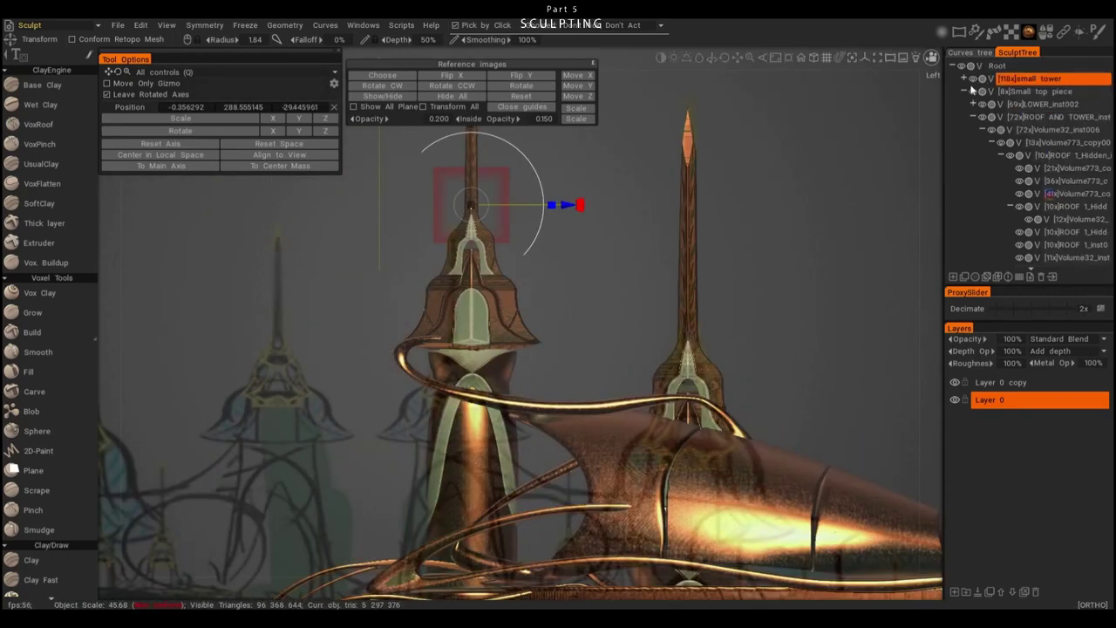
- Collapse and hide the Volume773_copy000 branch, and move its parent Volume32_inst006 to the root level of the sculpt tree
click(1061, 117)
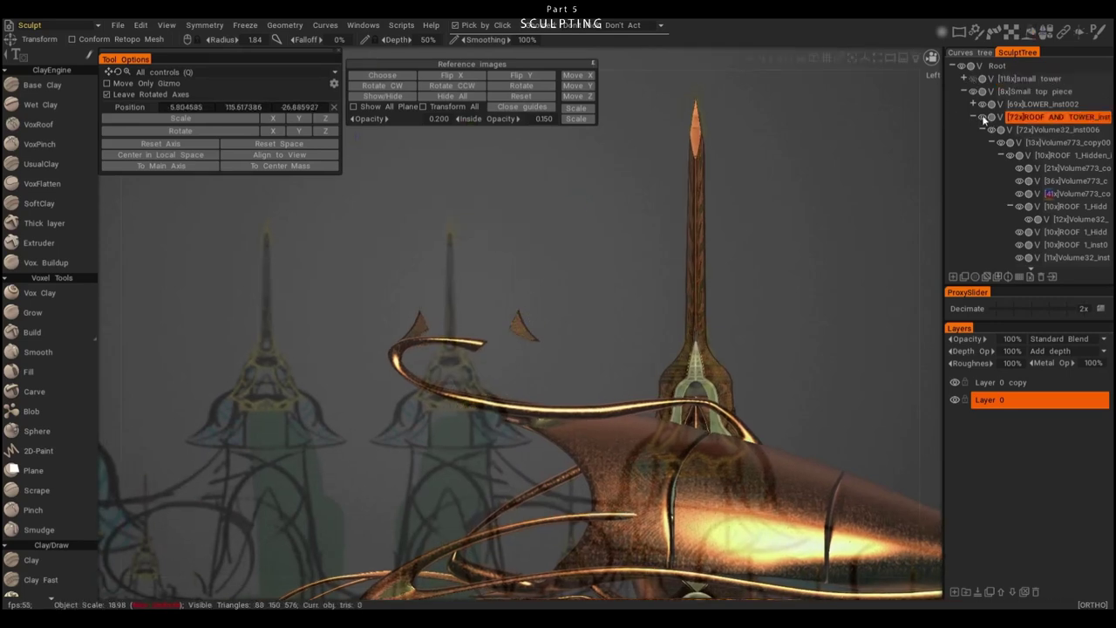
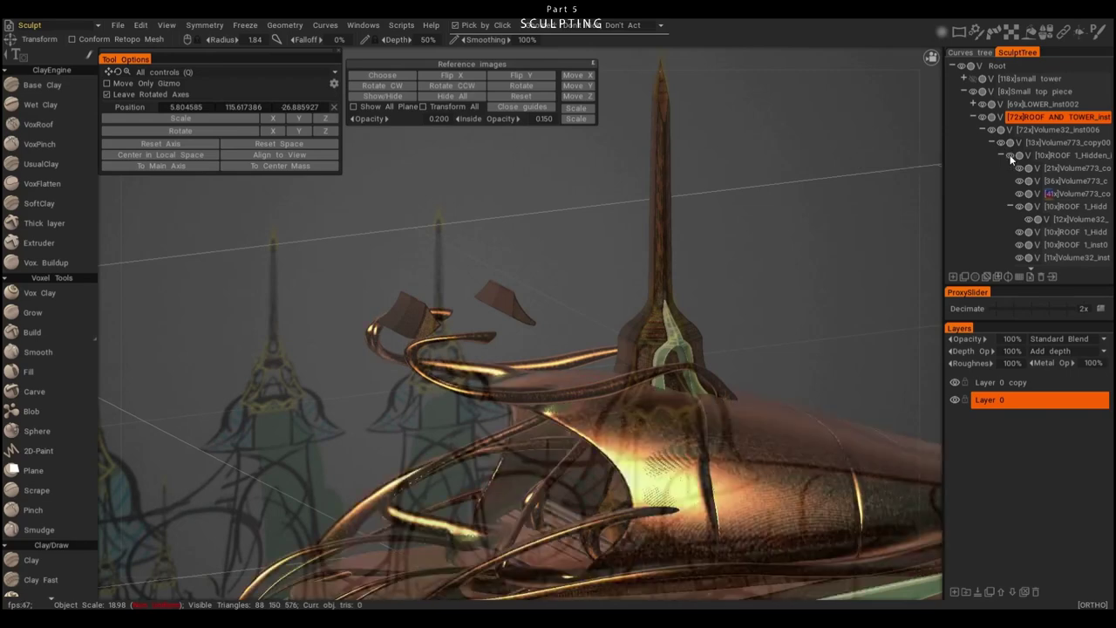
scroll(786, 253, up, 3)
click(1000, 155)
click(991, 142)
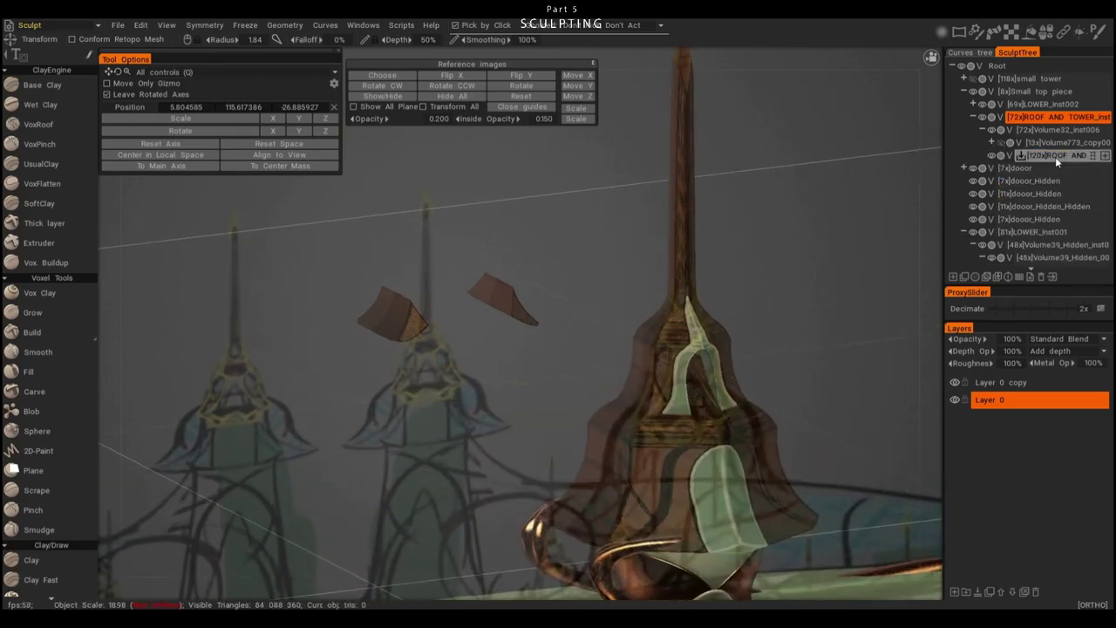
click(1056, 129)
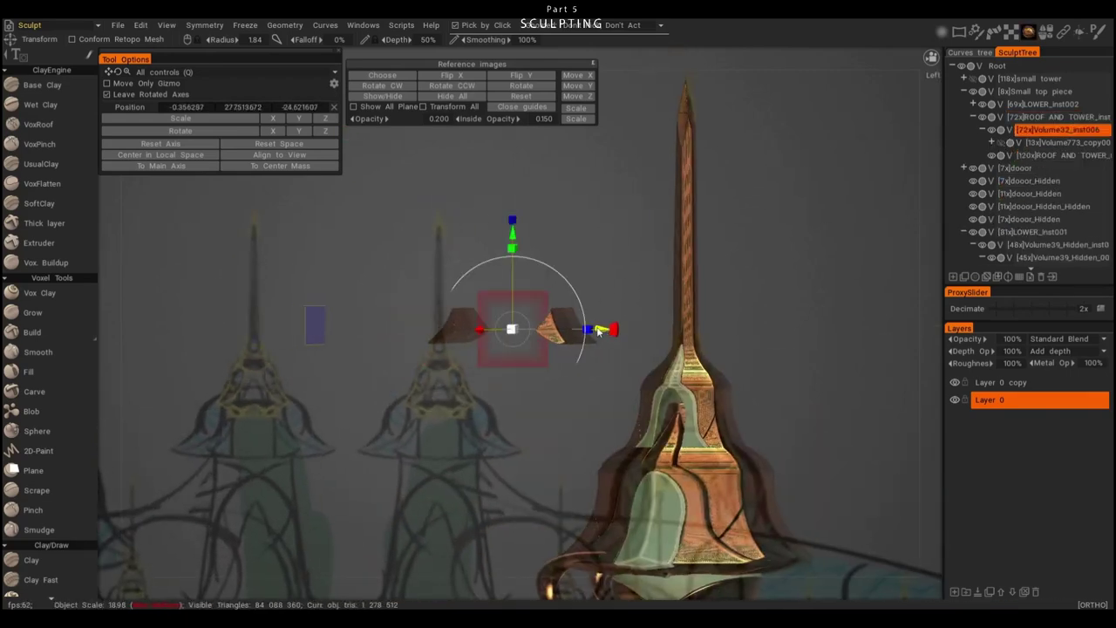
drag(1056, 129, 1036, 101)
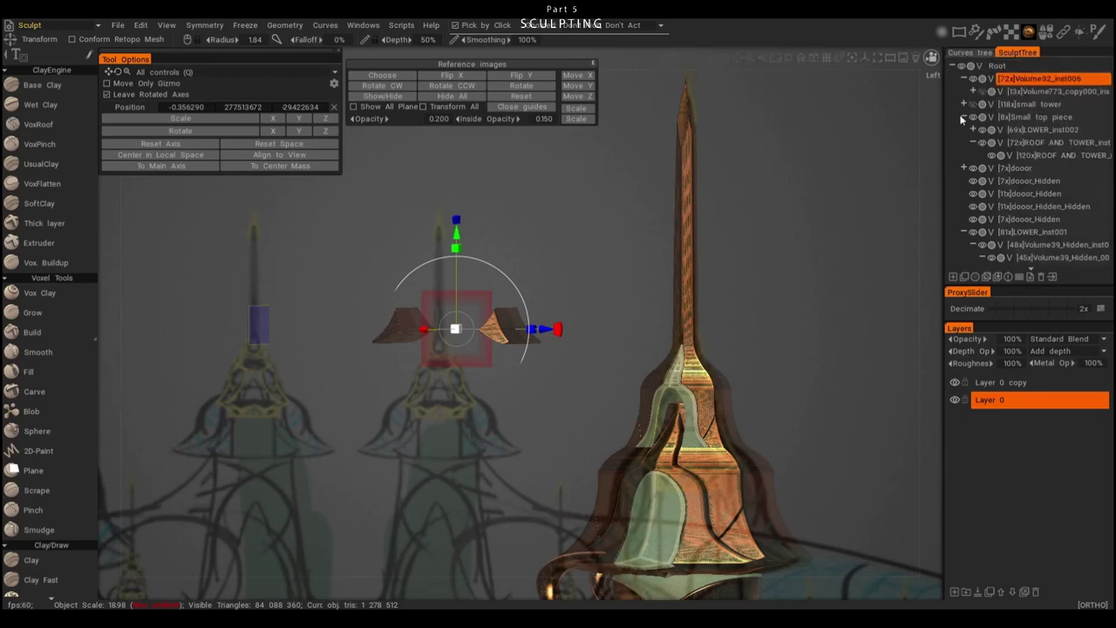
- Show the small tower with its branch expanded, and toggle Volume773_copy000's visibility to identify its parts
scroll(493, 222, down, 5)
scroll(579, 261, up, 3)
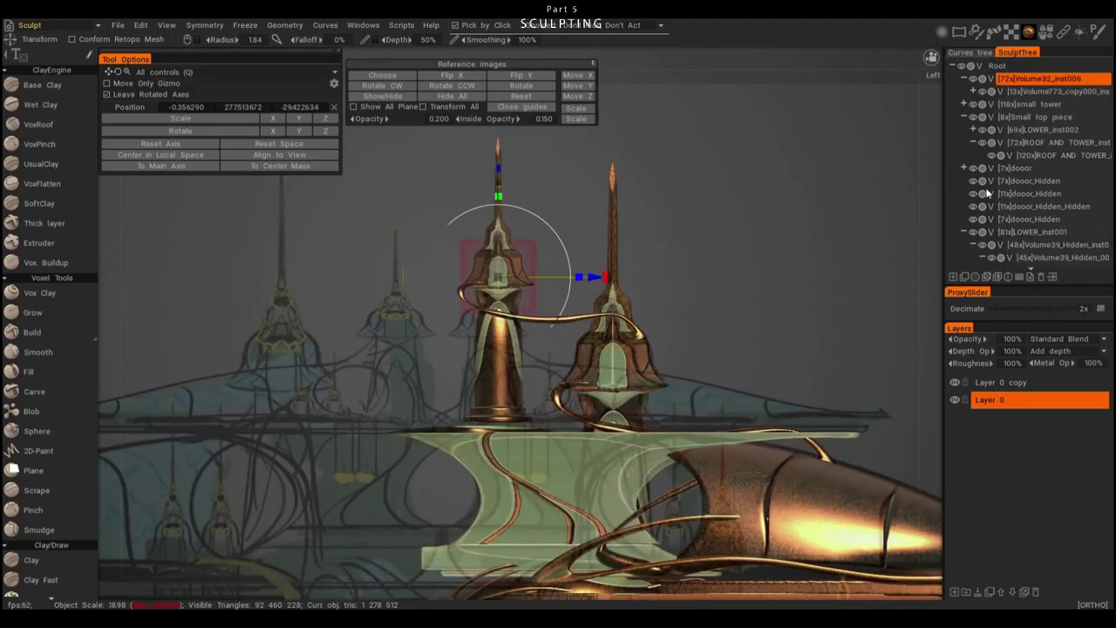
click(973, 129)
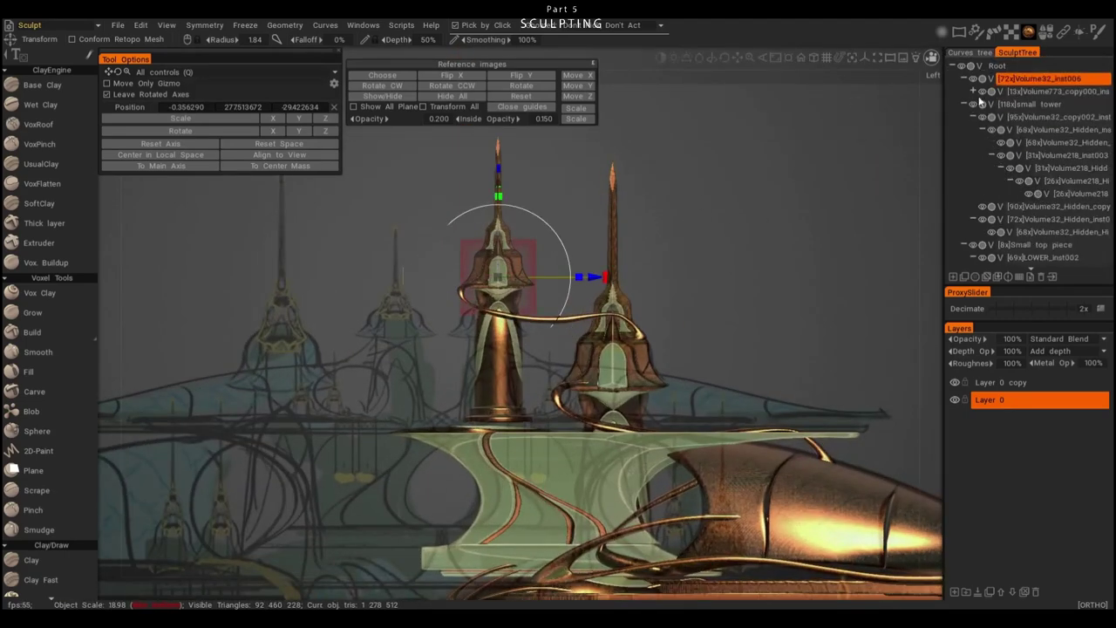
click(973, 91)
click(963, 104)
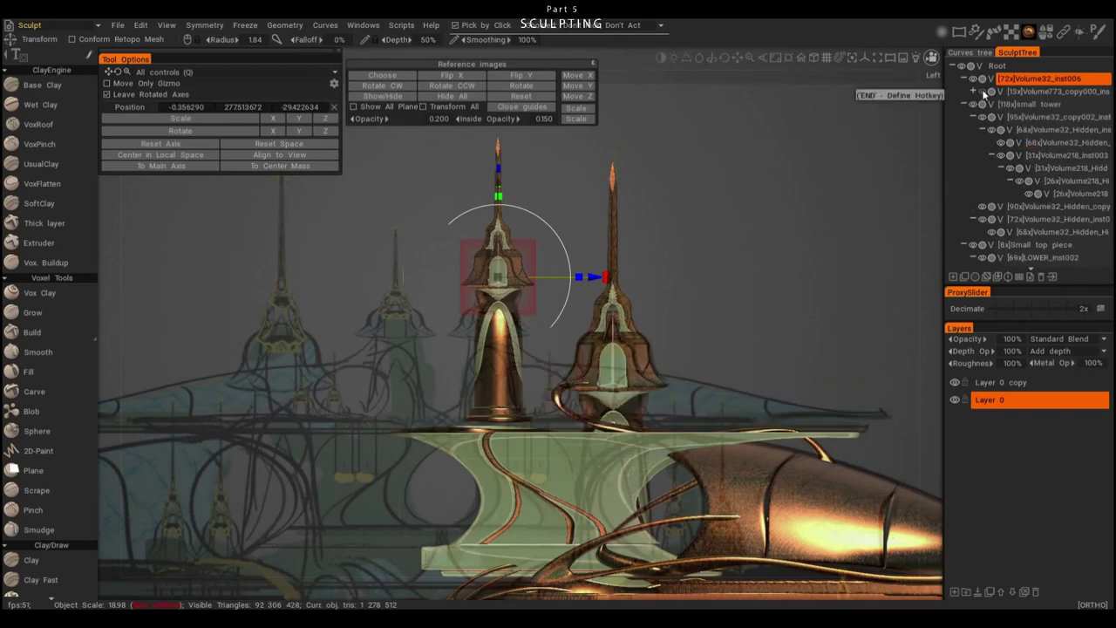
- Rename the Volume773_copy000 branch as roof, move it to the root level of the sculpt tree, and collapse the small tower branch
click(1012, 91)
double_click(1020, 91)
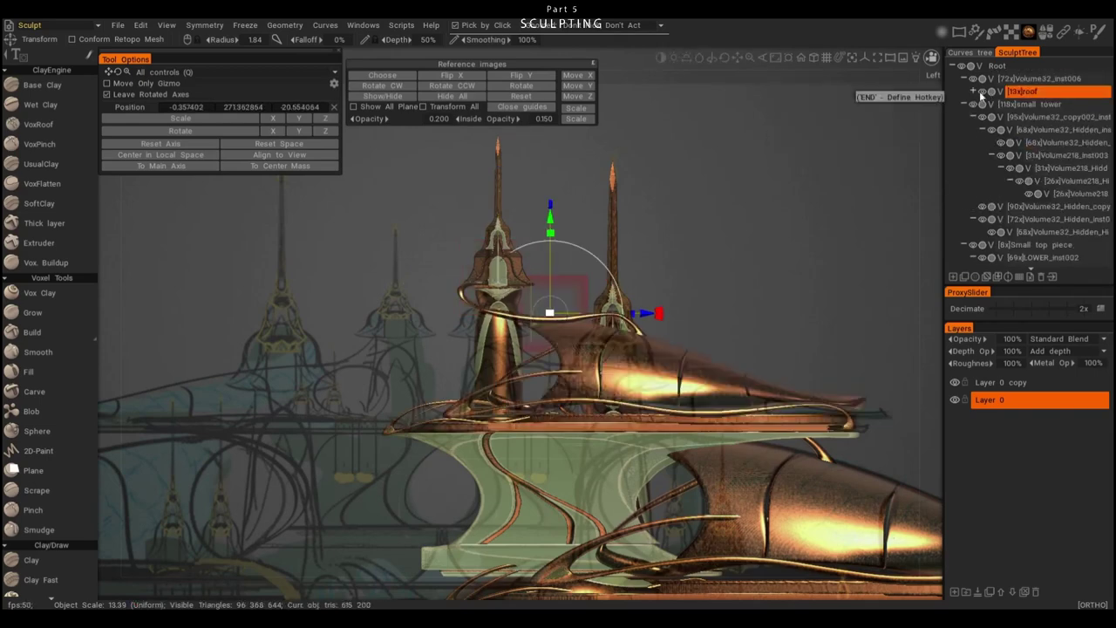
text(roof)
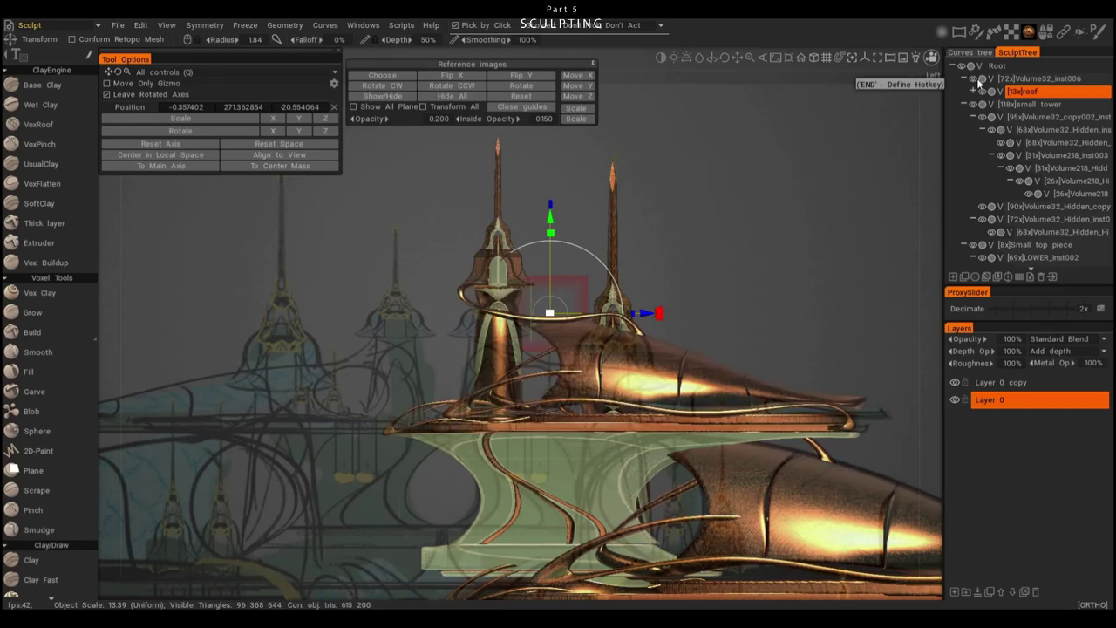
mouse_move(1081, 92)
mouse_down()
mouse_move(1059, 69)
mouse_move(1062, 105)
mouse_up()
click(964, 91)
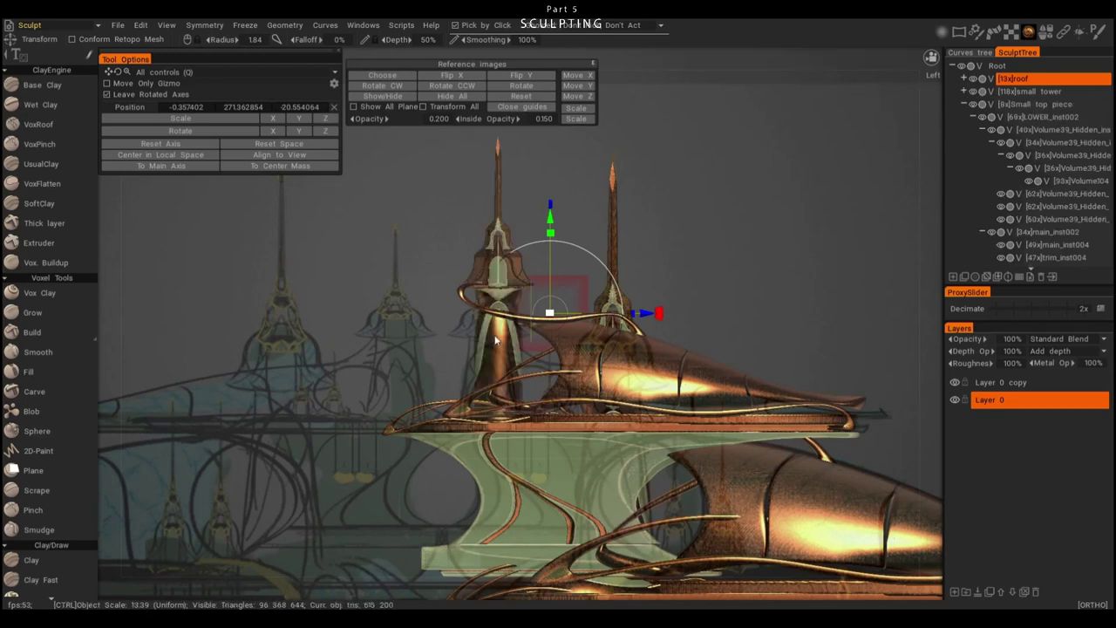
- Collapse the Small top piece branch and try to nest it under the roof branch in the sculpt tree
key(alt)
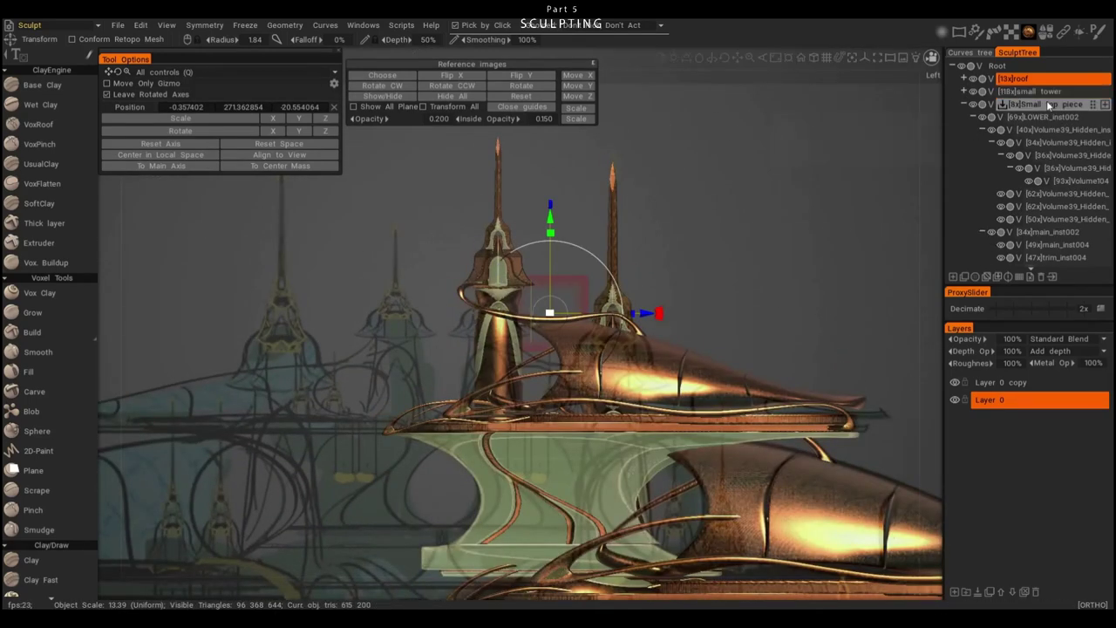
click(965, 106)
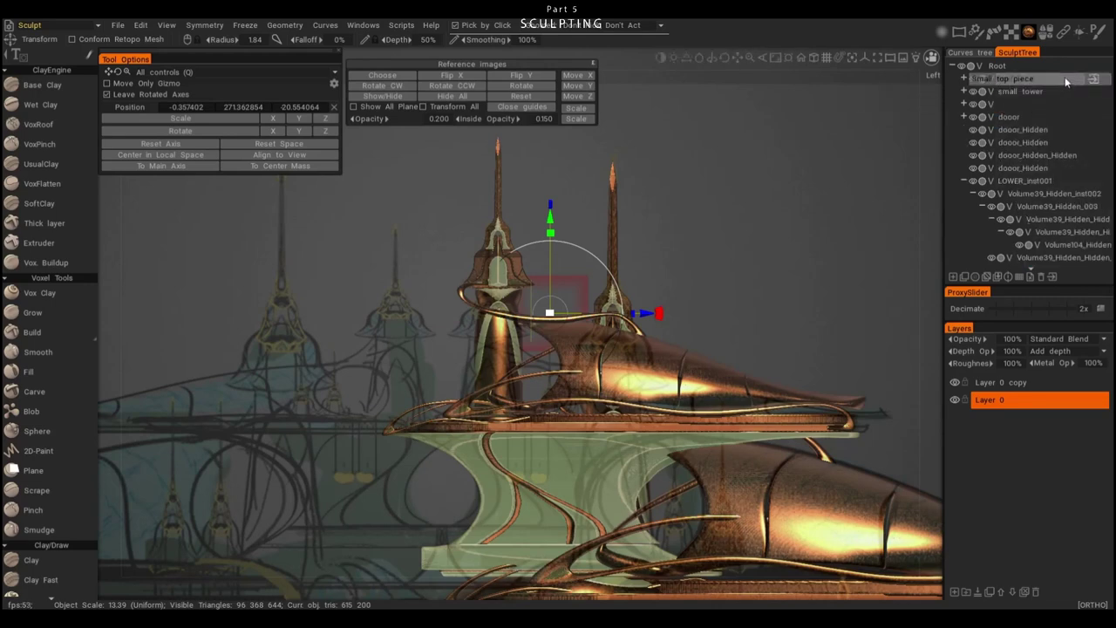
mouse_move(646, 287)
alt+mouse_down()
mouse_move(703, 281)
mouse_move(540, 348)
mouse_move(662, 319)
mouse_move(598, 314)
mouse_move(445, 268)
alt+mouse_up()
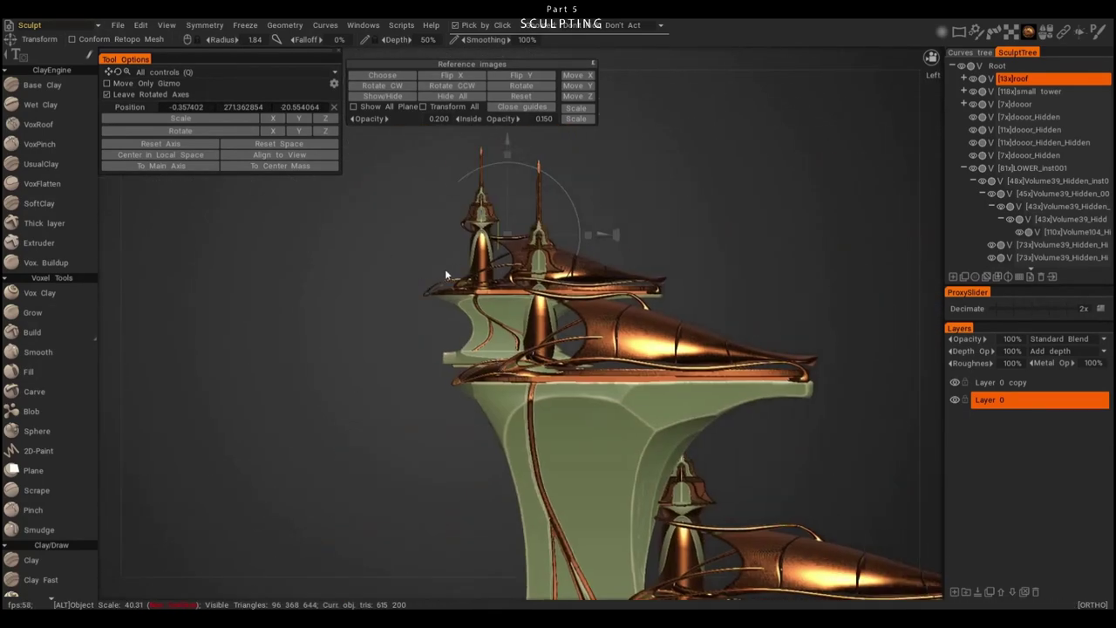
scroll(591, 205, down, 2)
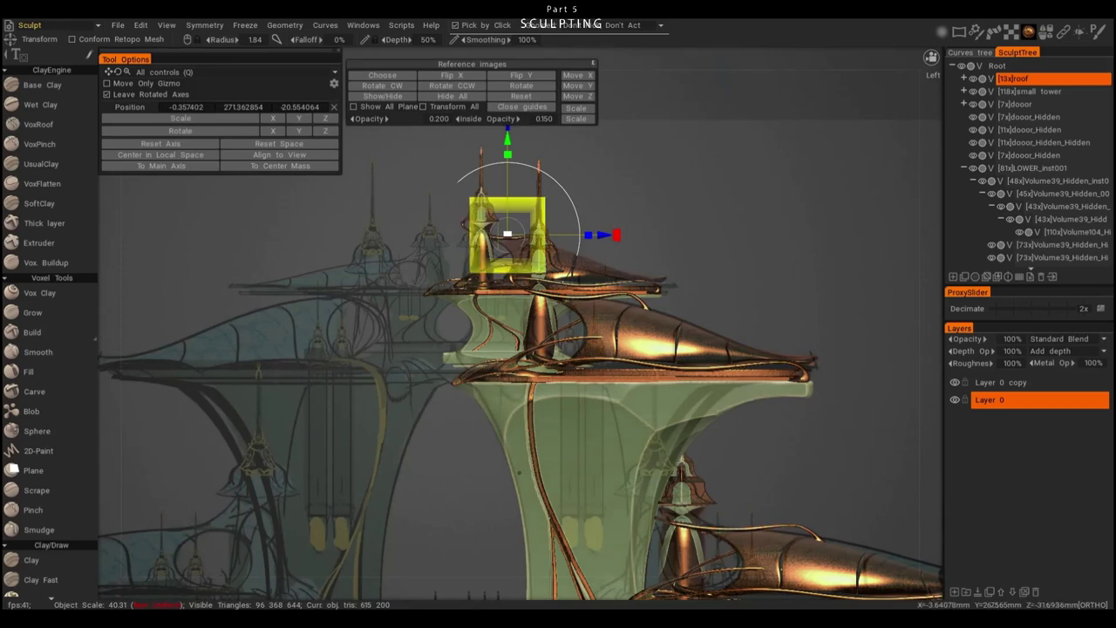
alt+drag(591, 205, 611, 392)
alt+drag(650, 323, 586, 231)
alt+drag(572, 173, 453, 449)
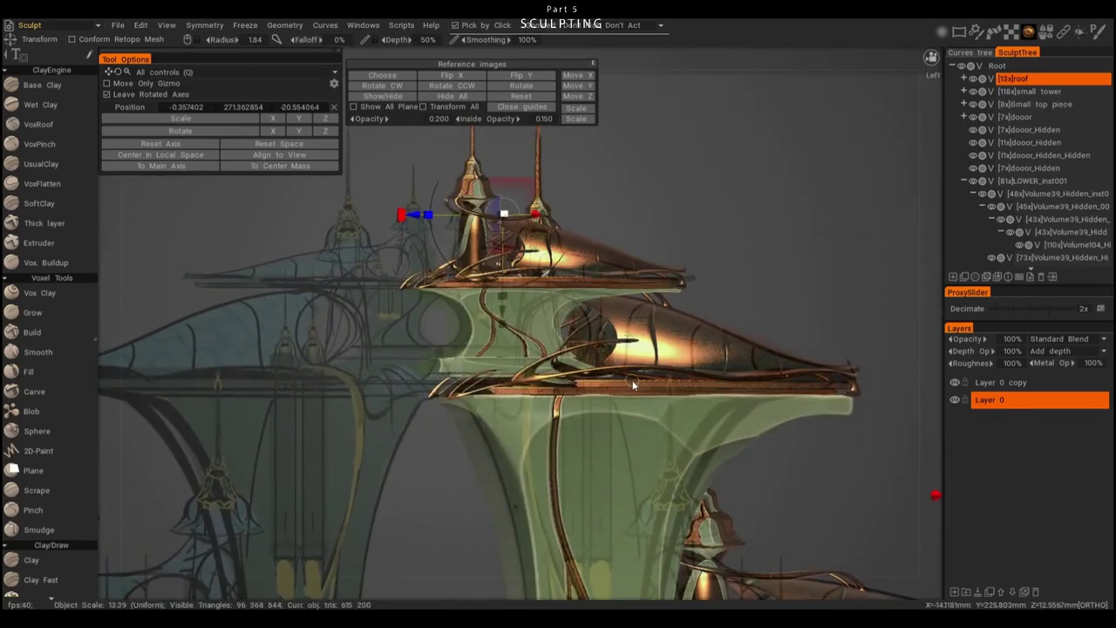
- Expand the Small top piece branch and delete main_inst002 together with its children main_inst004 and trim_inst004
mouse_move(634, 385)
alt+mouse_down()
mouse_move(491, 393)
mouse_move(449, 419)
alt+mouse_up()
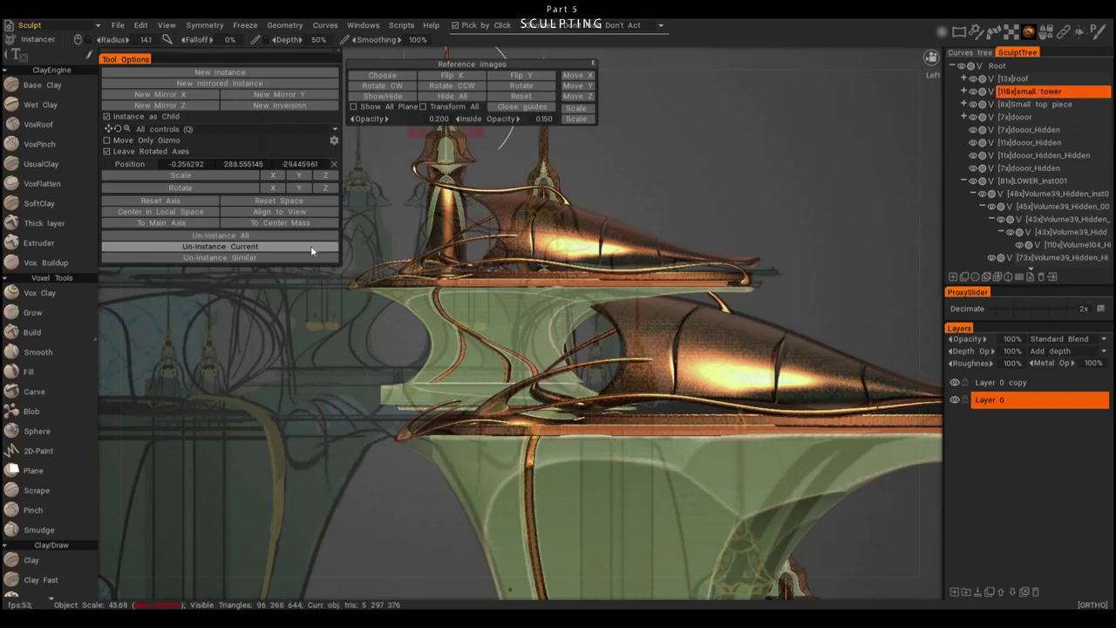
click(1058, 103)
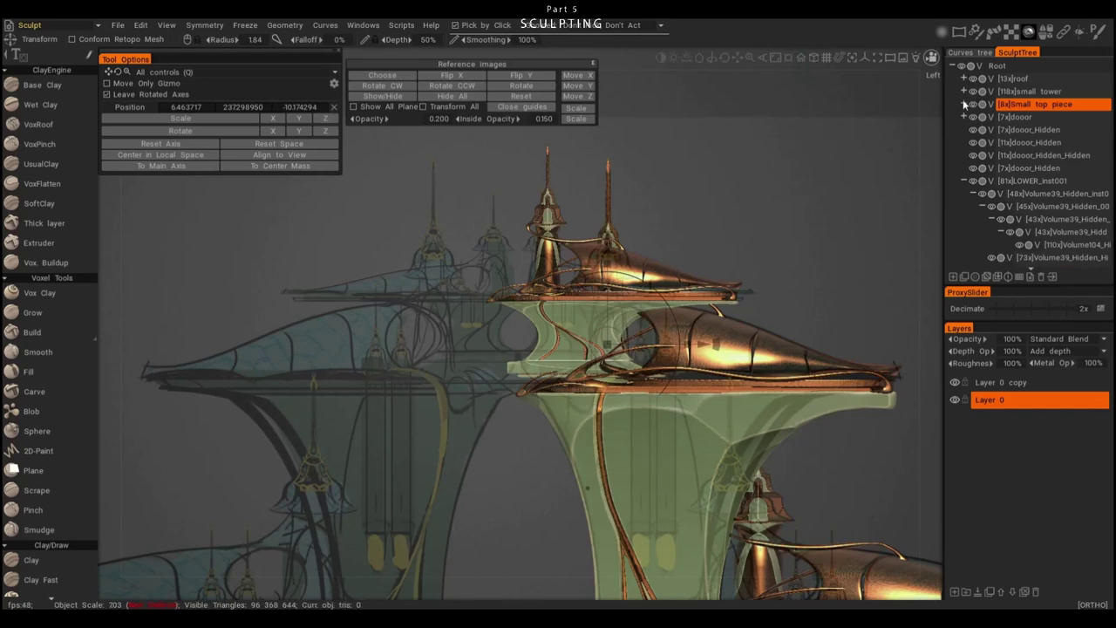
click(1043, 117)
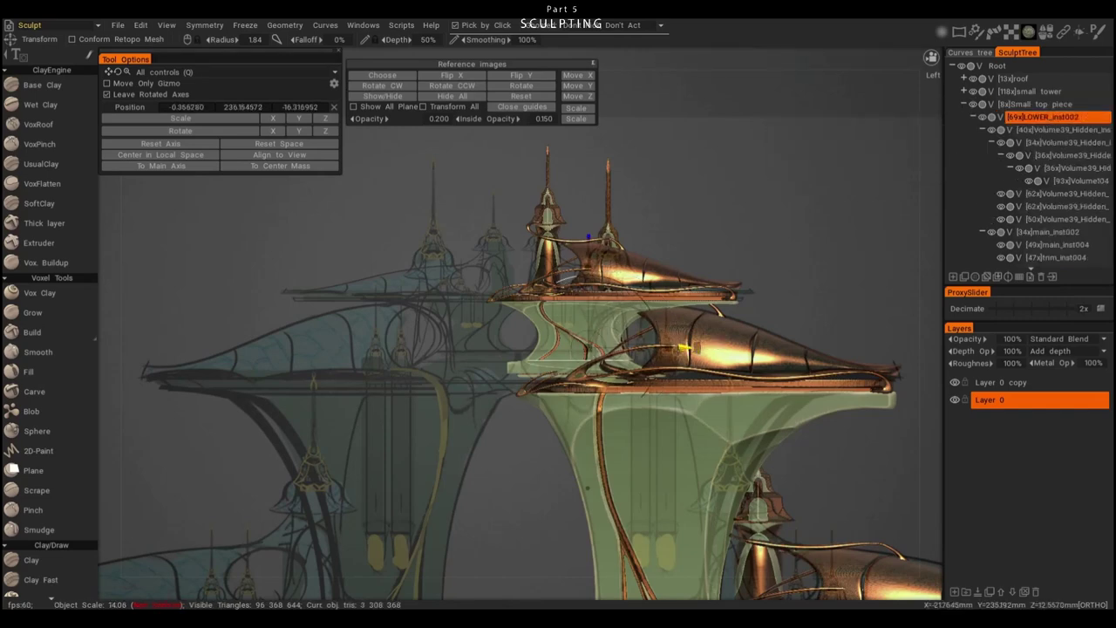
scroll(591, 357, up, 4)
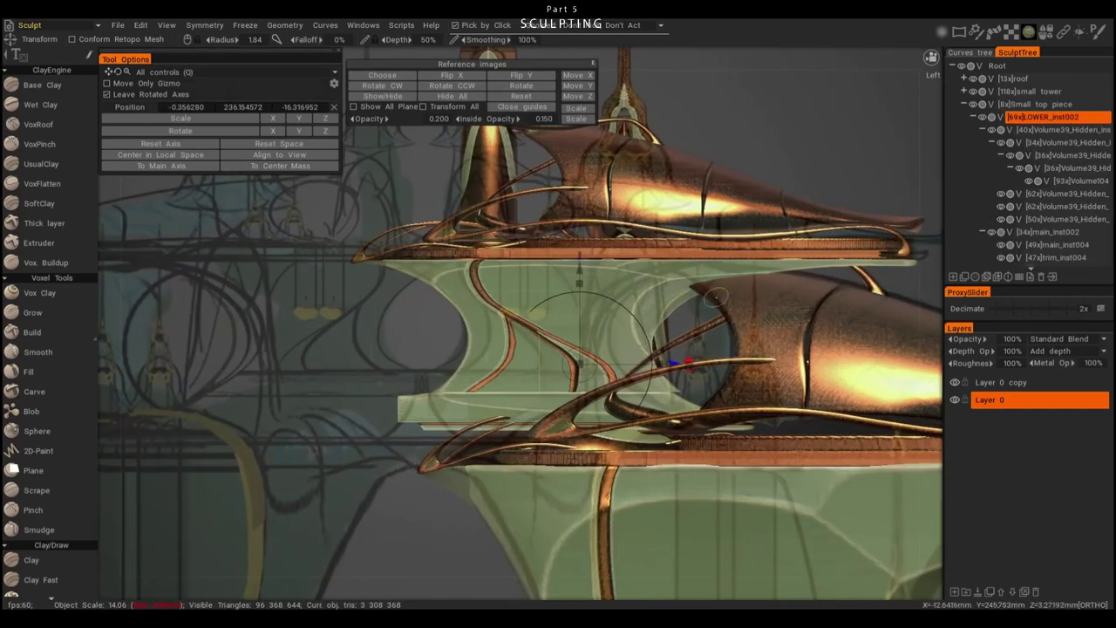
click(713, 297)
scroll(706, 355, down, 3)
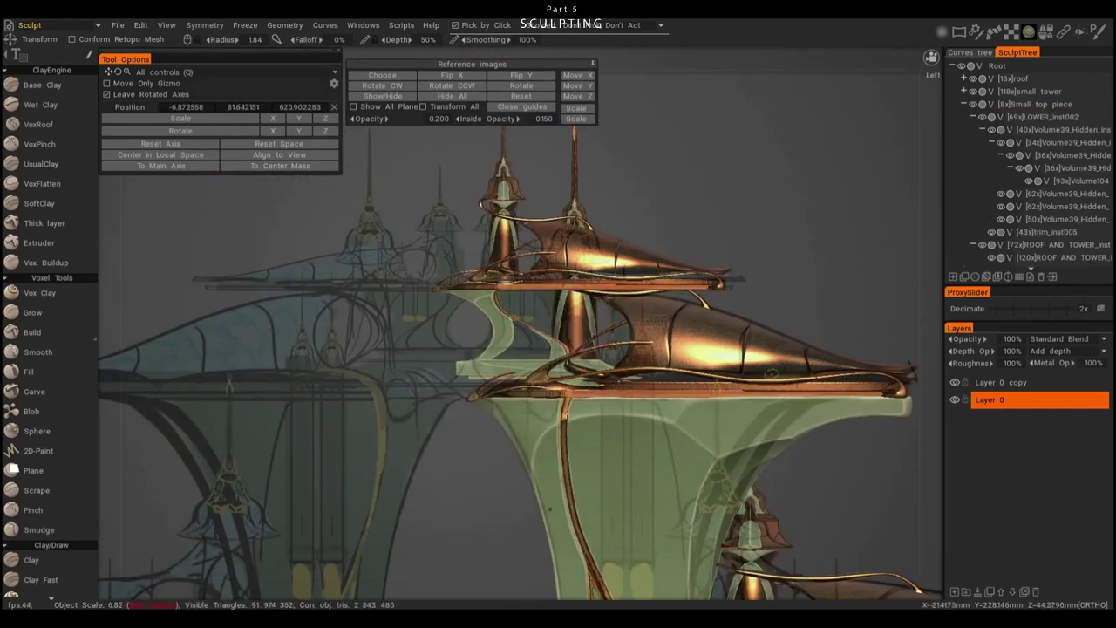
- Un-instance the small roof shell holding Volume32_copy00, and use Vox Hide on a circular area about 13.3 × 12.9 mm around the smaller spire
scroll(717, 419, down, 3)
alt+drag(716, 418, 482, 344)
scroll(481, 295, up, 5)
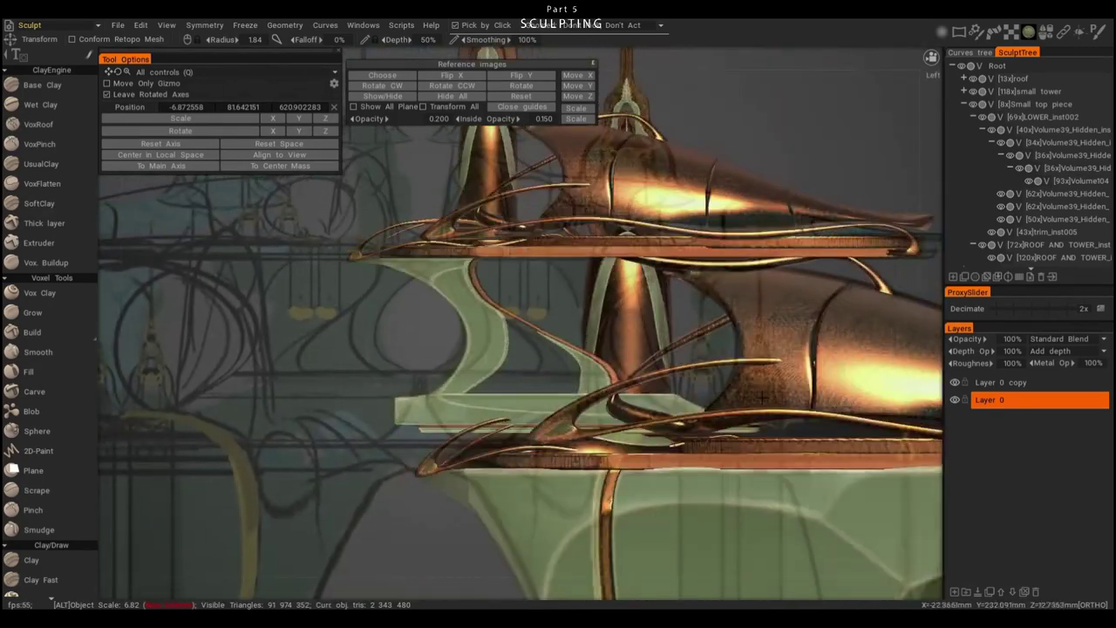
click(1029, 33)
mouse_move(924, 218)
alt+mouse_down()
mouse_move(871, 338)
mouse_move(776, 393)
mouse_move(793, 393)
mouse_move(703, 293)
alt+mouse_up()
key(t)
click(695, 365)
alt+drag(695, 364, 674, 359)
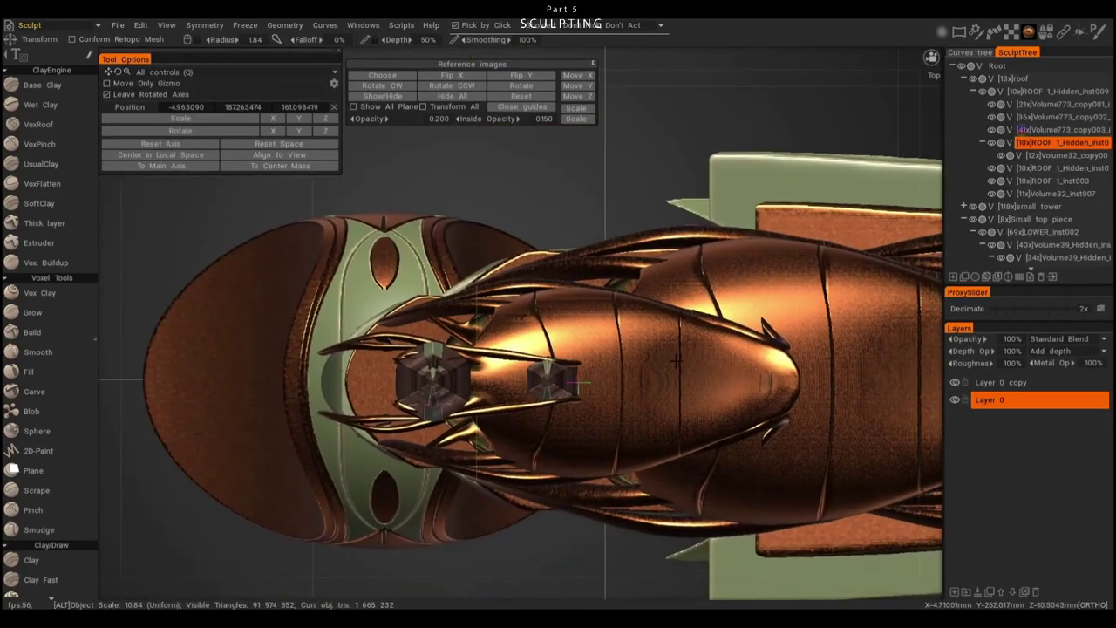
alt+drag(242, 242, 506, 368)
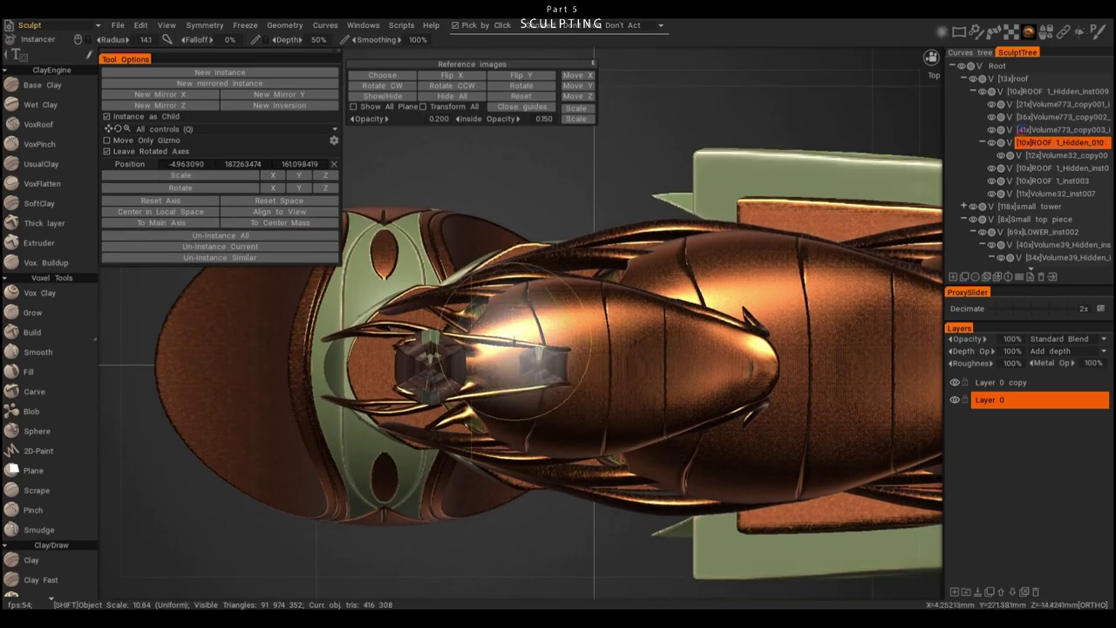
key(Escape)
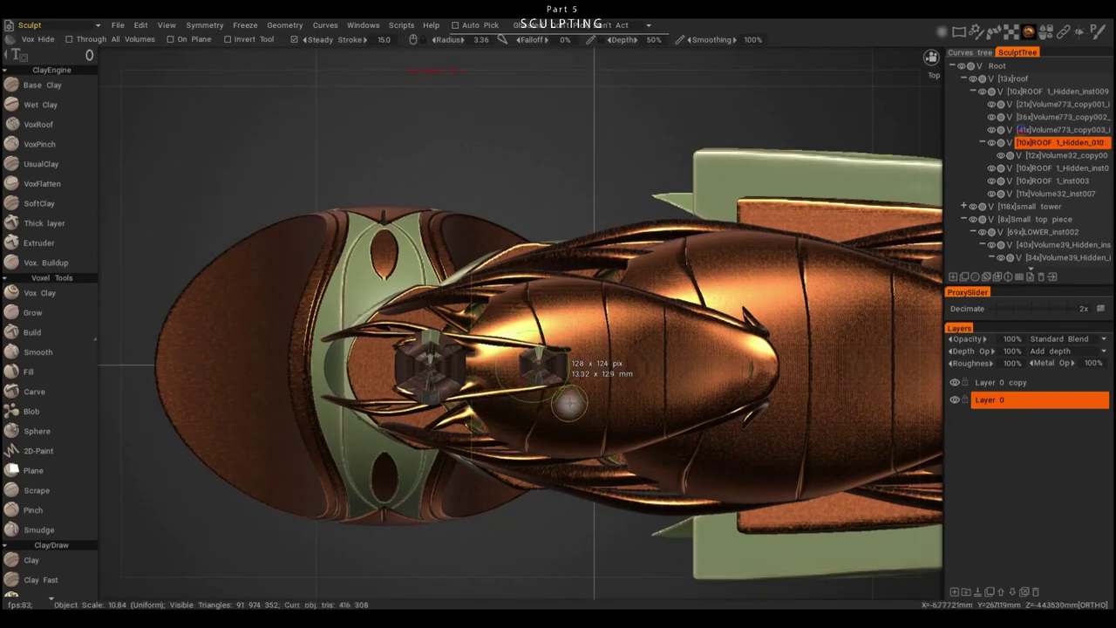
- Try to hide a circular area of the ROOF 1_Hidden_inst009 shell around the smaller spire with Vox Hide
alt+drag(745, 353, 514, 323)
key(t)
key(Escape)
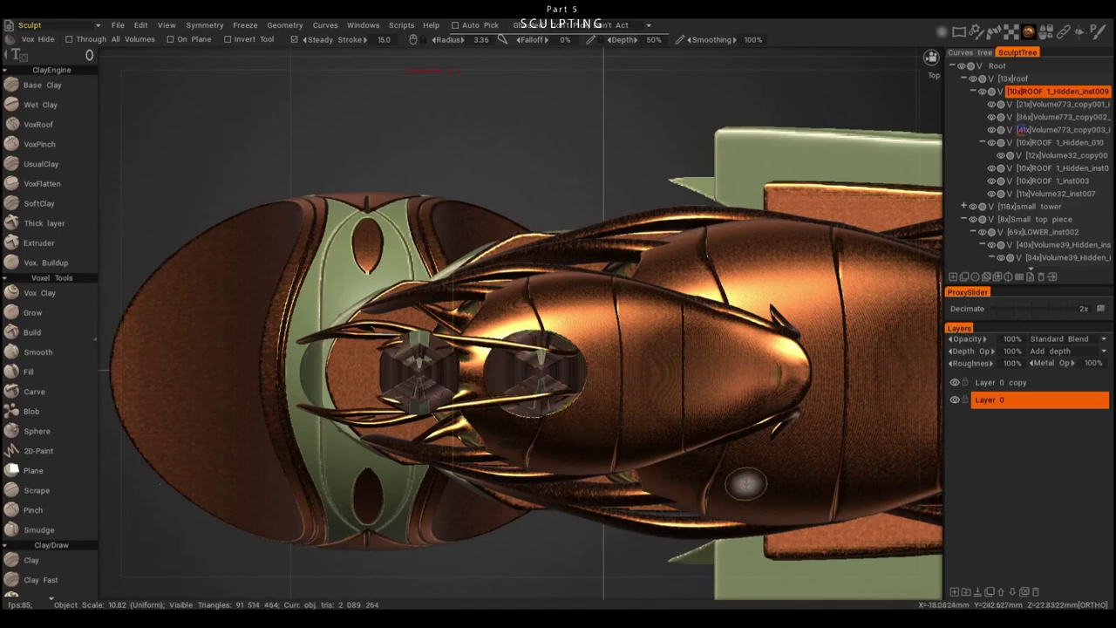
alt+drag(747, 474, 571, 349)
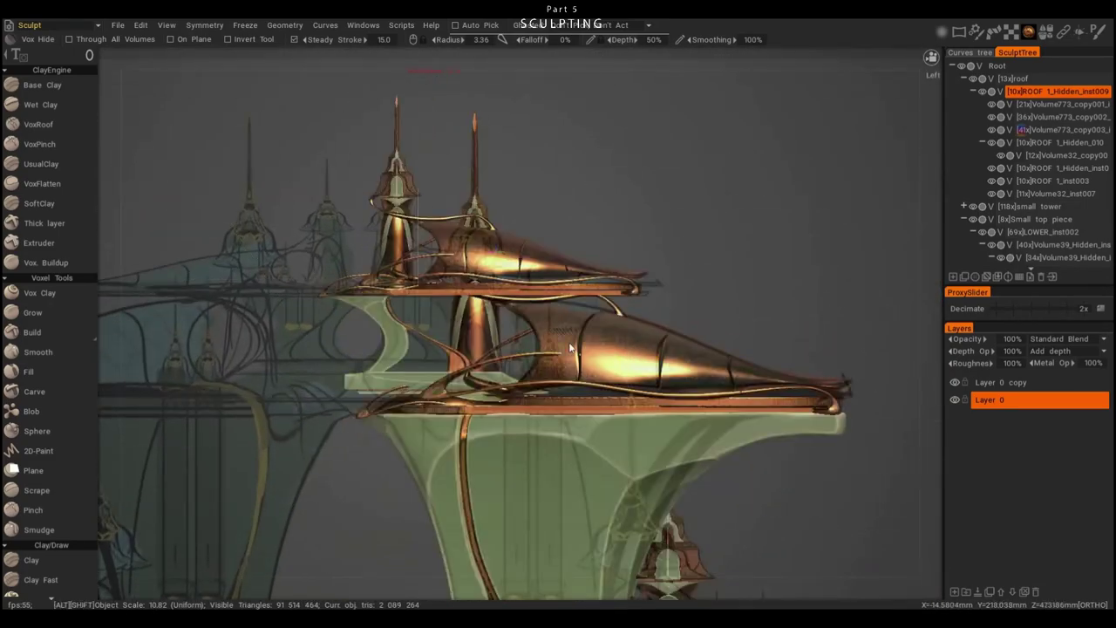
- Un-instance the ROOF 1_Hidden_inst009 shell and hide a circular area about 12.5 × 13.6 mm around the smaller spire with Vox Hide
alt+drag(548, 215, 708, 399)
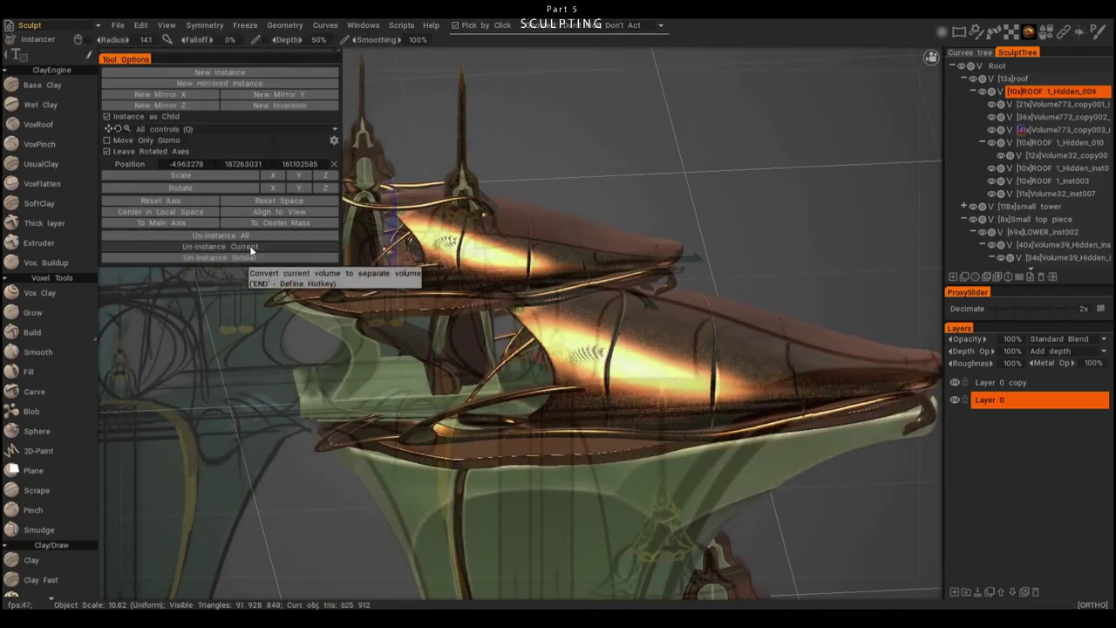
click(249, 245)
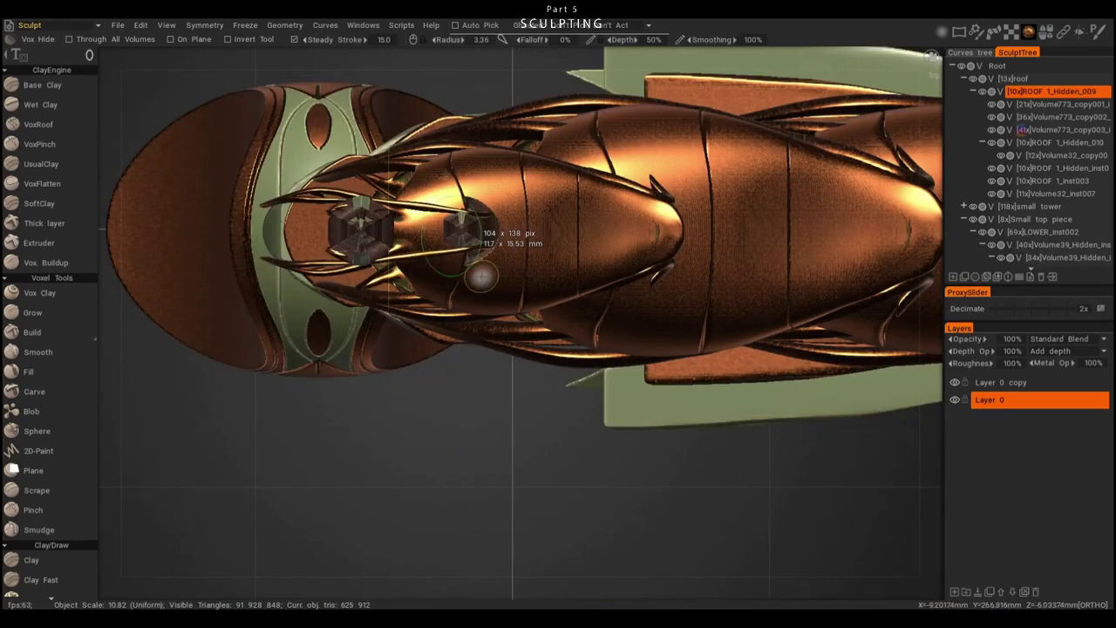
key(s)
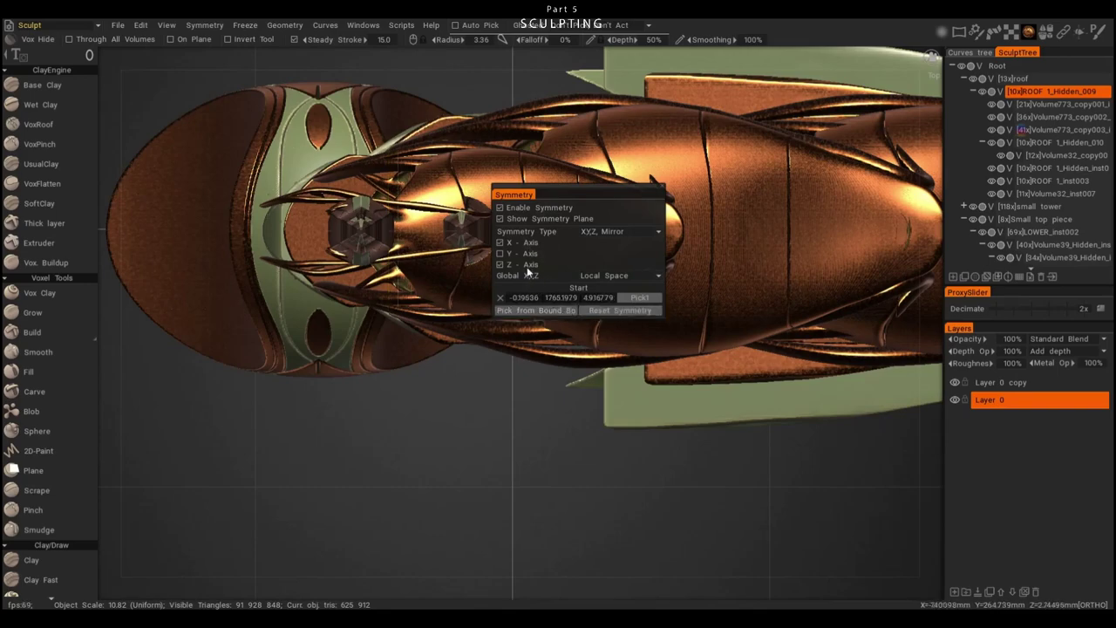
alt+right_drag(527, 273, 471, 229)
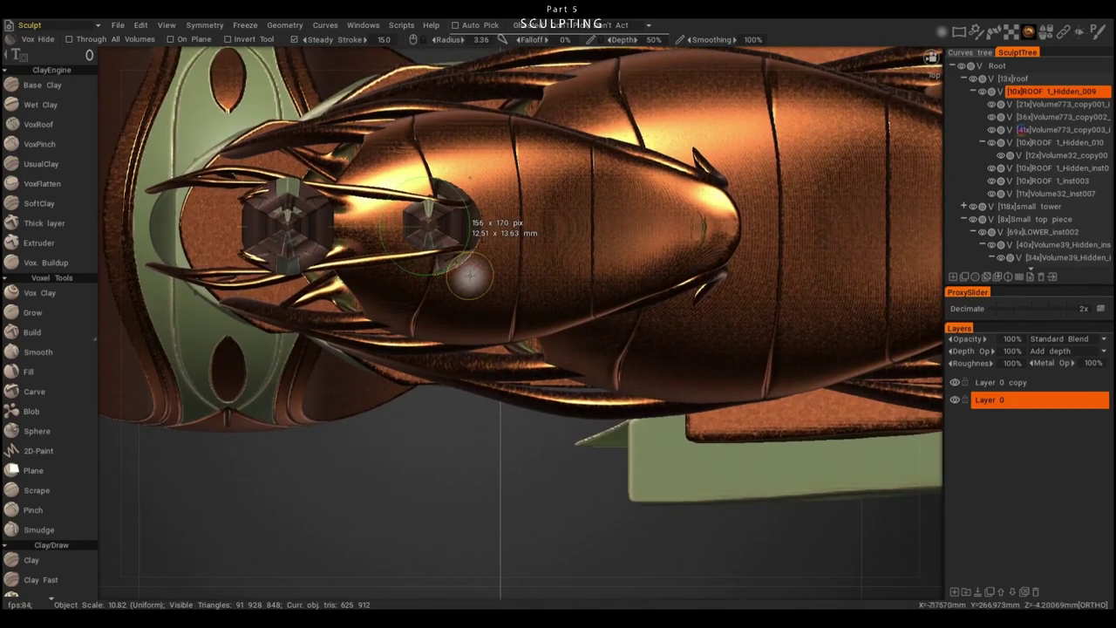
alt+drag(468, 364, 436, 201)
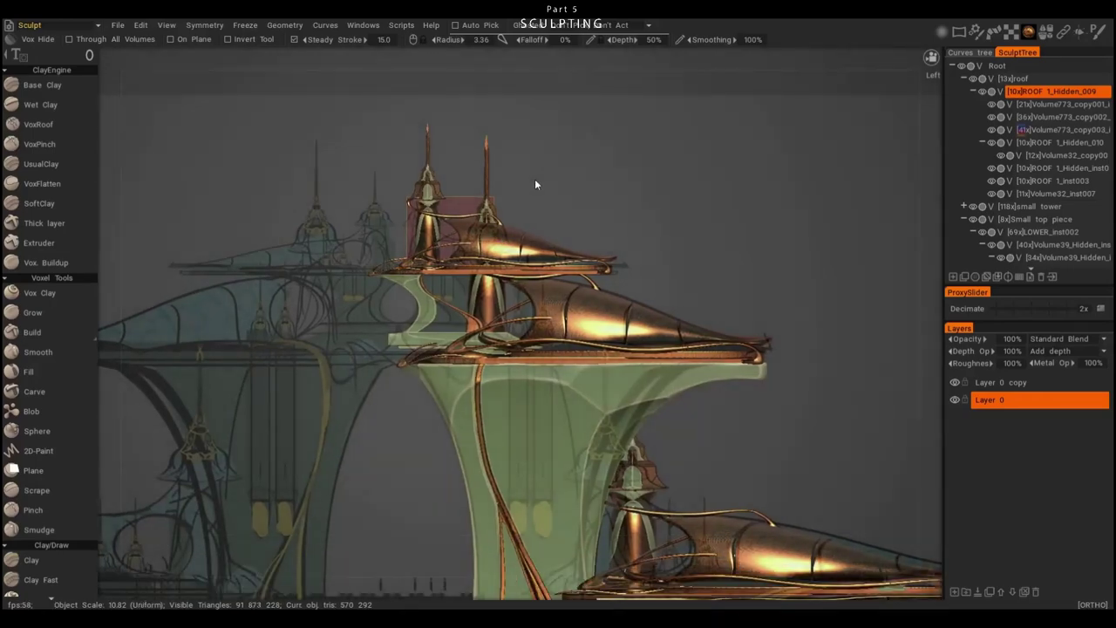
- Try to flatten the small upper roof by scaling its four ROOF 1 shells vertically as one selection
alt+drag(535, 181, 649, 340)
right_drag(650, 341, 572, 349)
alt+drag(573, 354, 529, 394)
key(t)
click(529, 394)
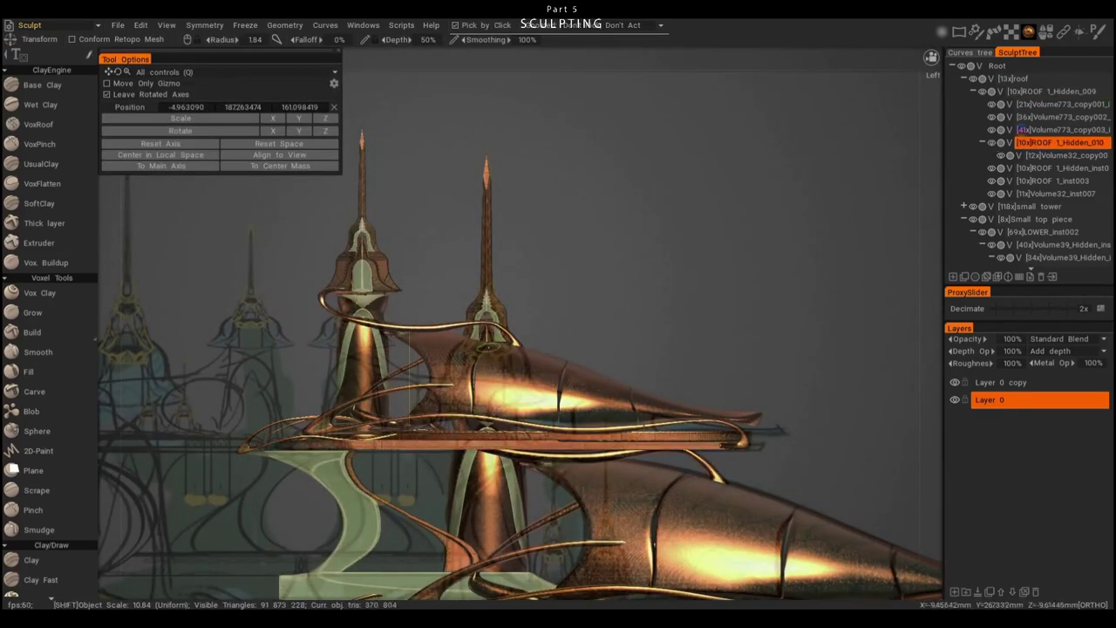
shift+click(523, 394)
shift+click(680, 409)
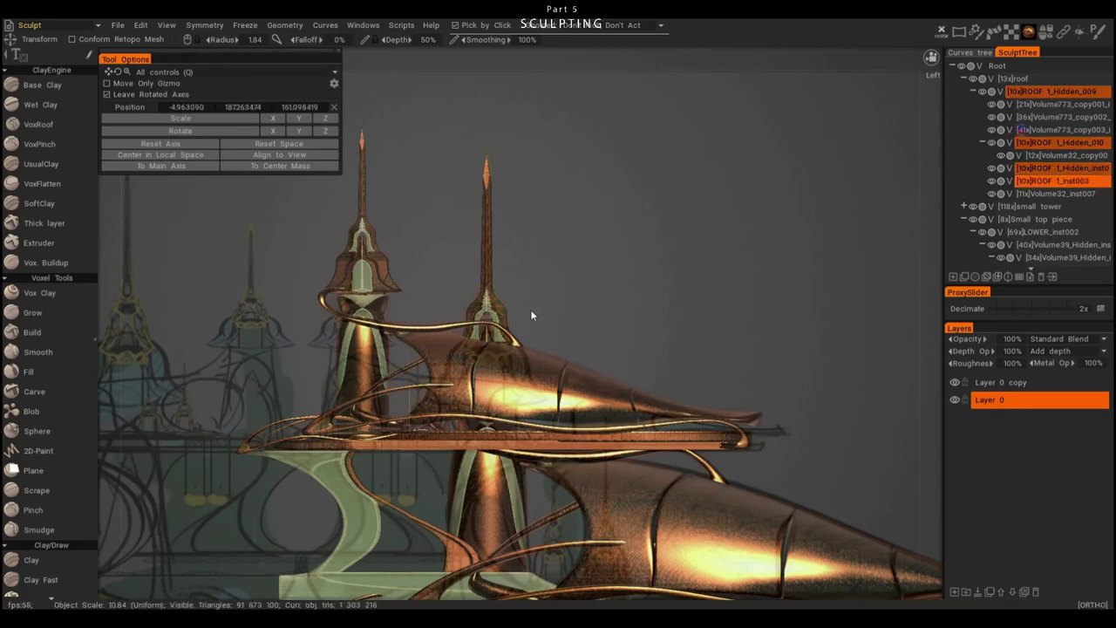
drag(677, 329, 677, 324)
right_drag(677, 324, 725, 421)
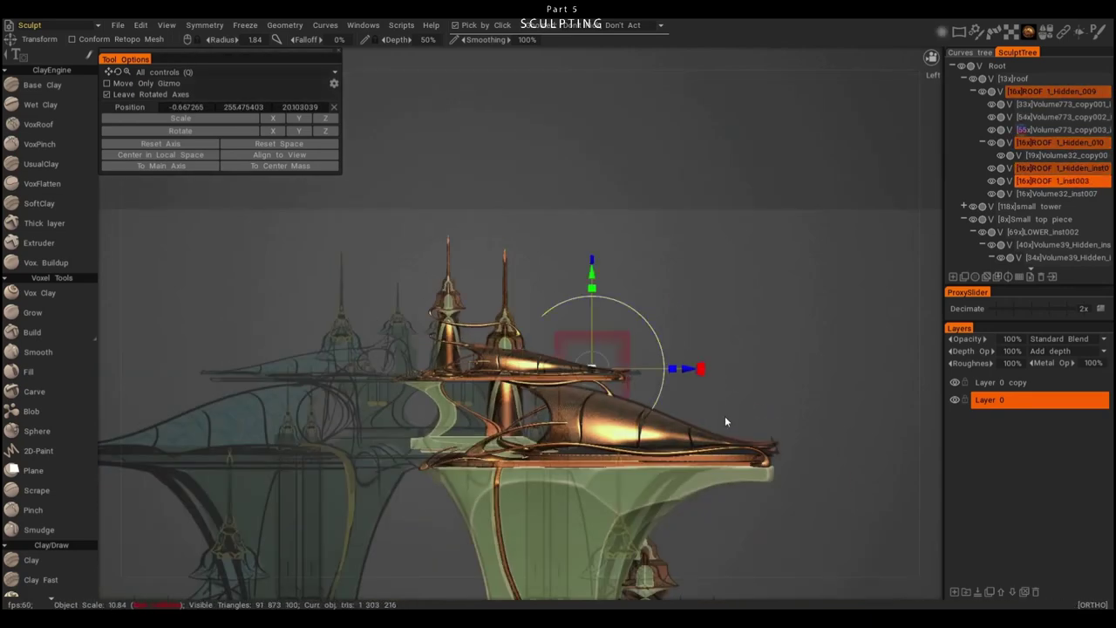
right_drag(770, 516, 677, 476)
alt+drag(677, 476, 599, 259)
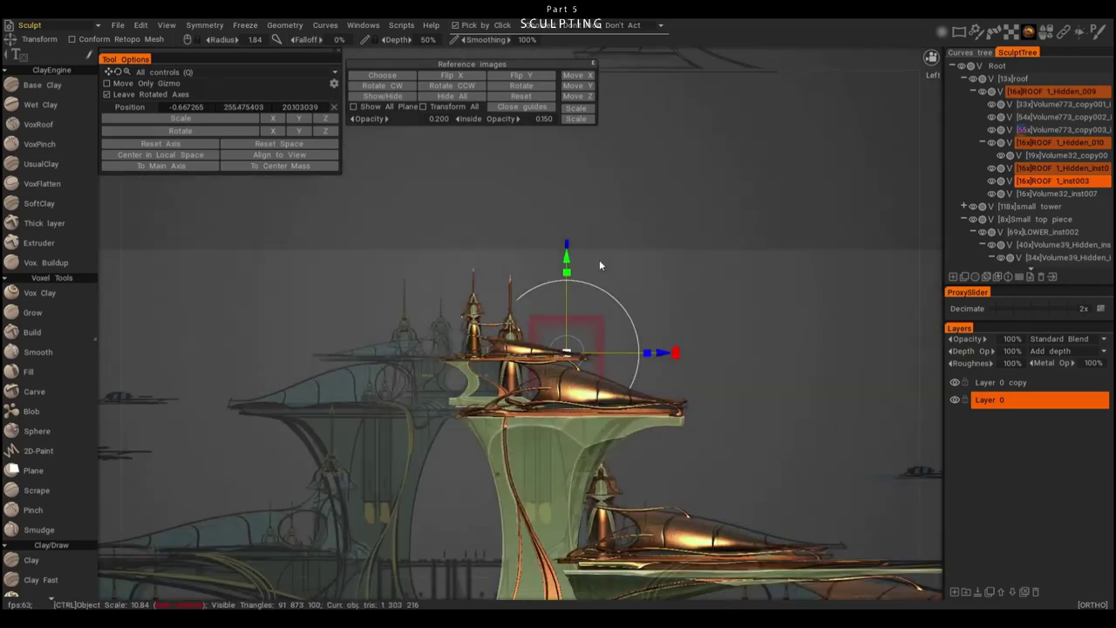
alt+right_drag(602, 258, 377, 294)
scroll(604, 370, down, 5)
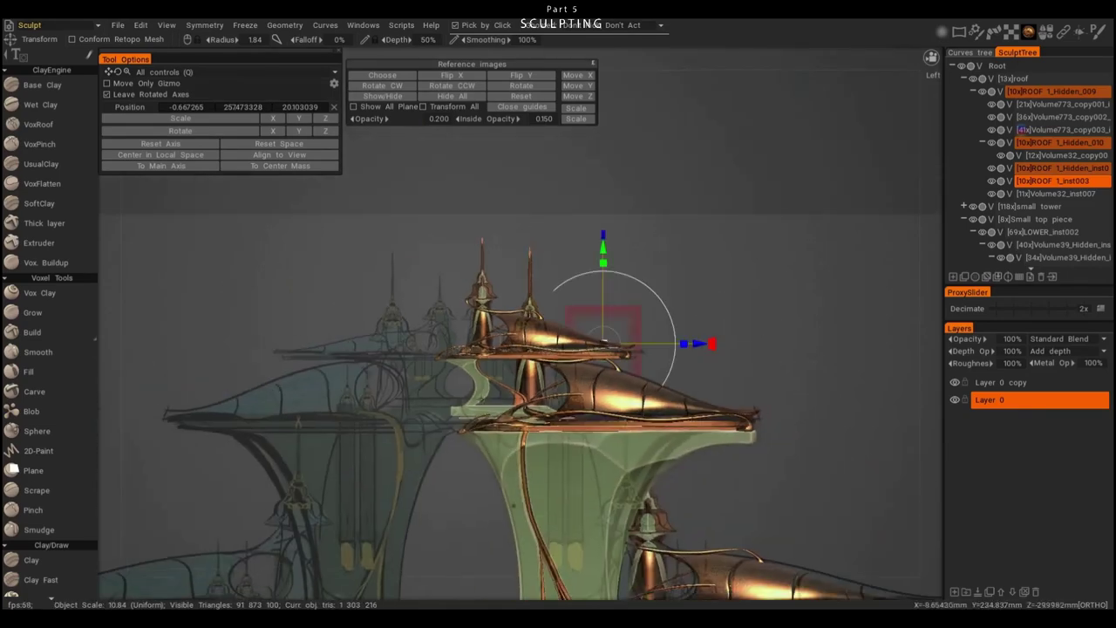
- Un-instance the green neck block below the upper roof and use Vox Hide on a circular area about 34 × 33 mm at its side
alt+drag(610, 384, 577, 422)
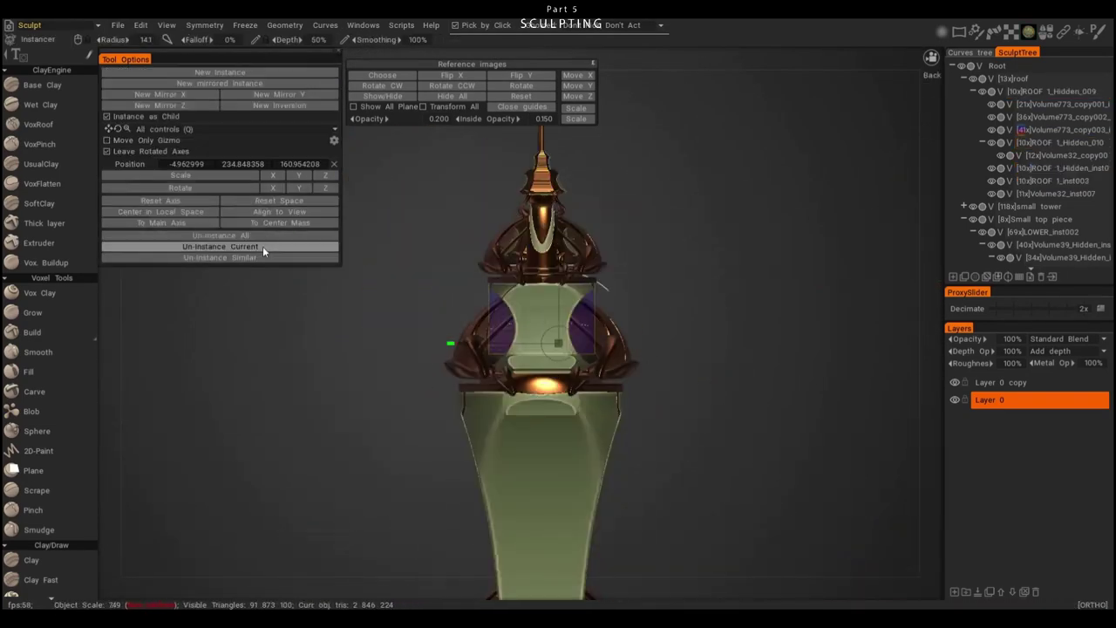
click(262, 245)
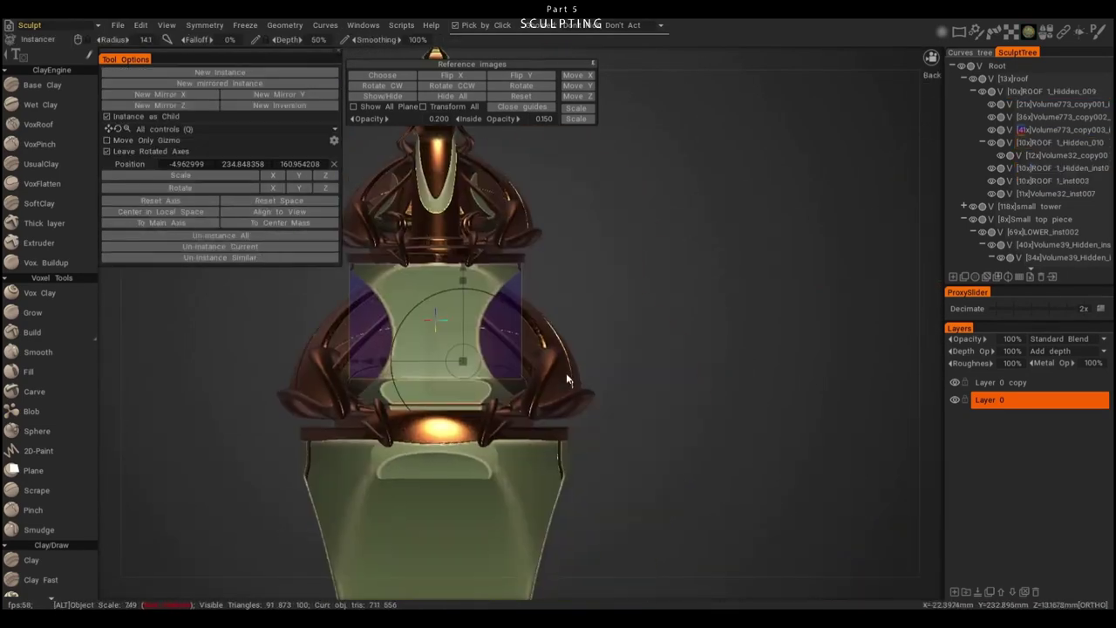
click(443, 369)
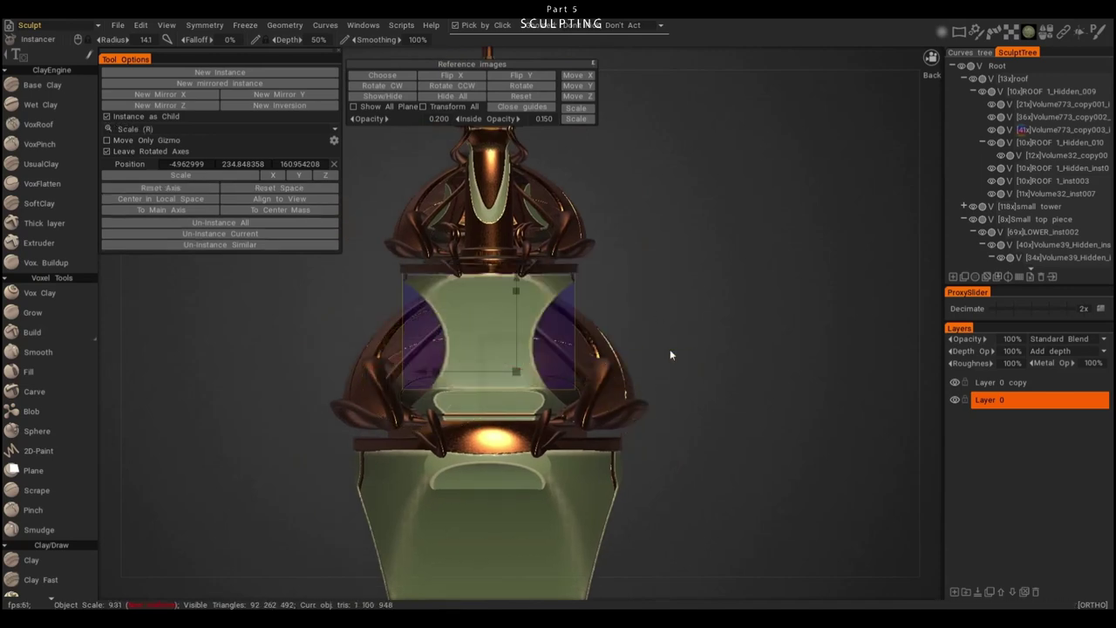
key(s)
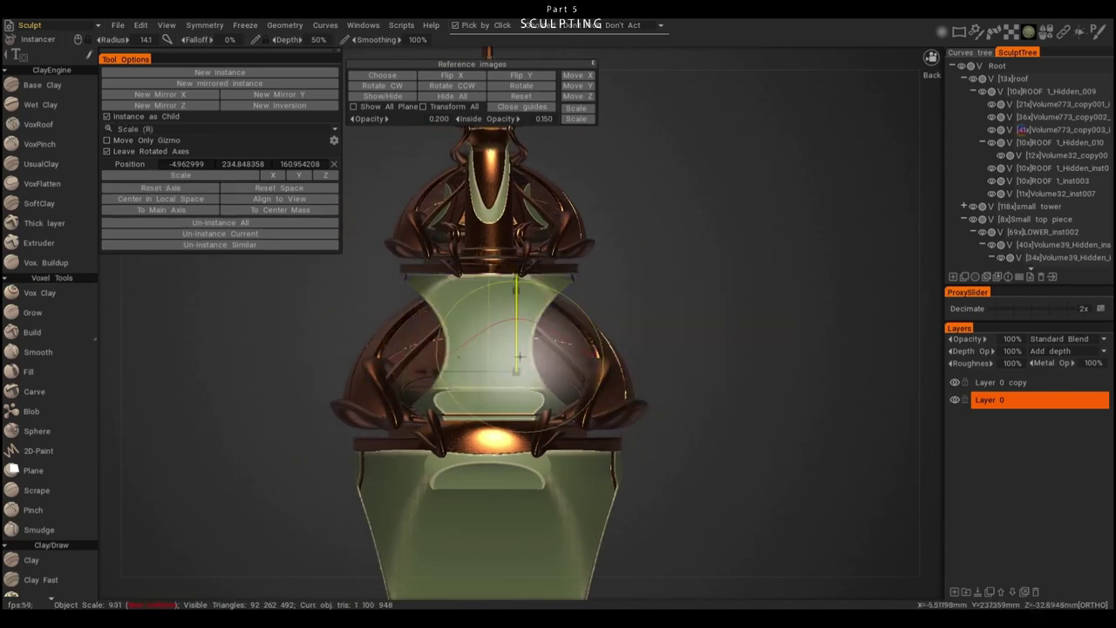
key(h)
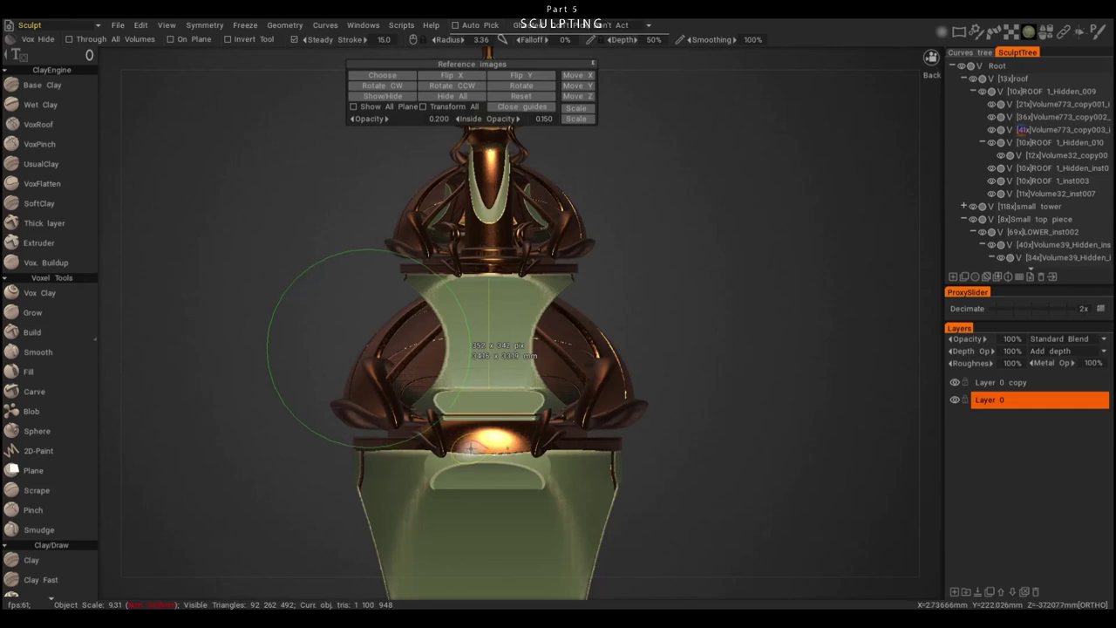
mouse_move(558, 439)
middle_down()
mouse_move(548, 412)
mouse_move(663, 349)
middle_up()
key(e)
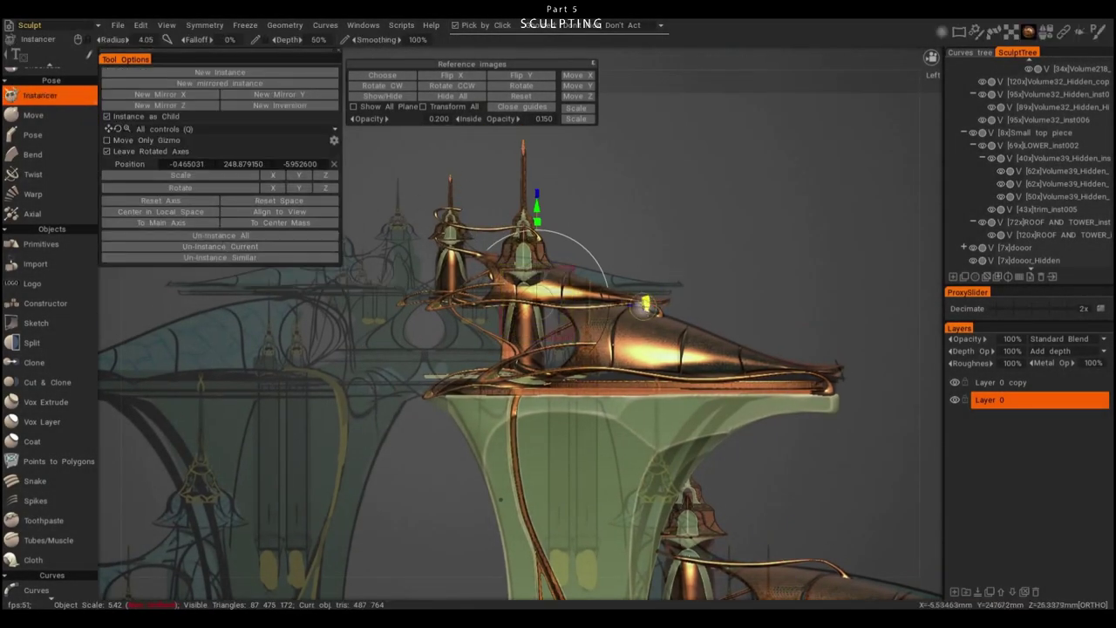
- Move the small upper roof's curved trim to about Y 253.15 and add a copy of it at the large roof's front
key(e)
click(635, 313)
key(Escape)
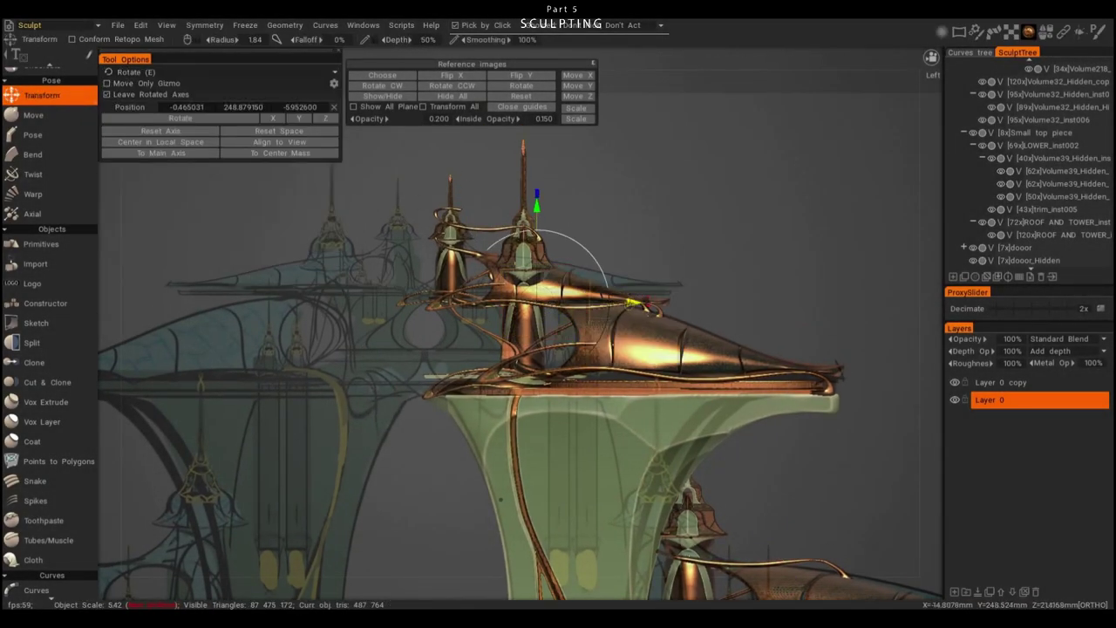
key(q)
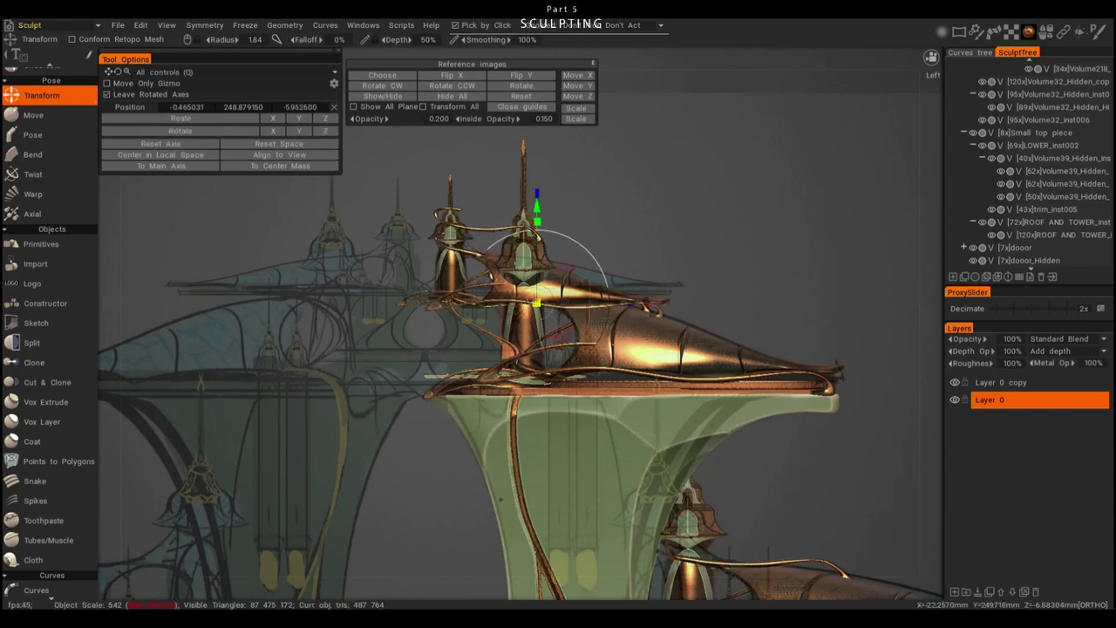
drag(536, 205, 573, 80)
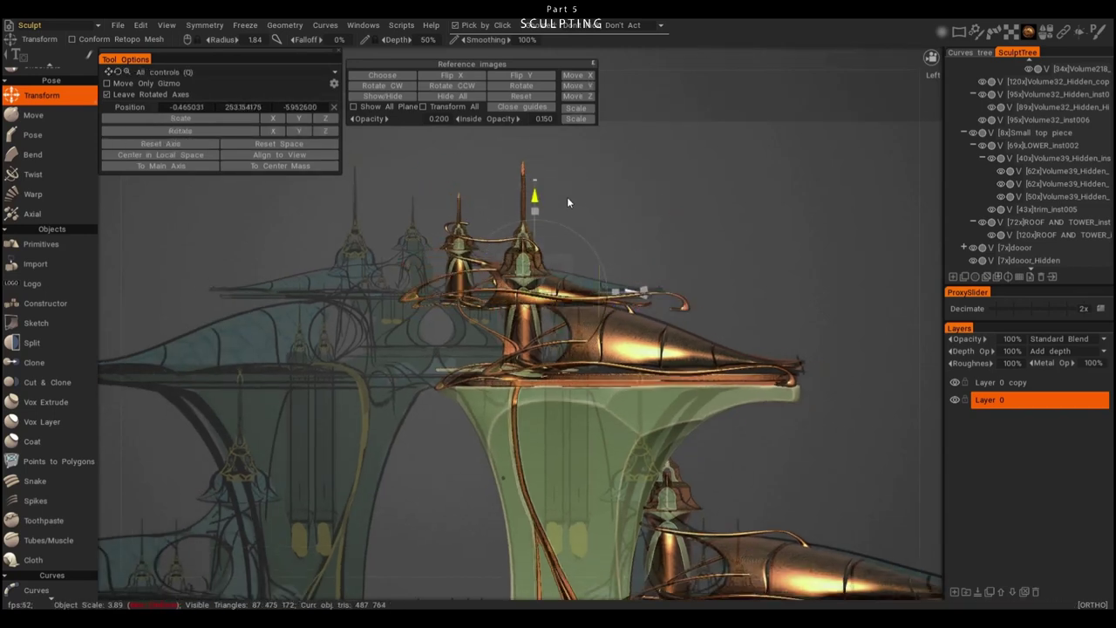
mouse_move(730, 301)
alt+mouse_down()
mouse_move(699, 311)
mouse_move(643, 282)
alt+mouse_up()
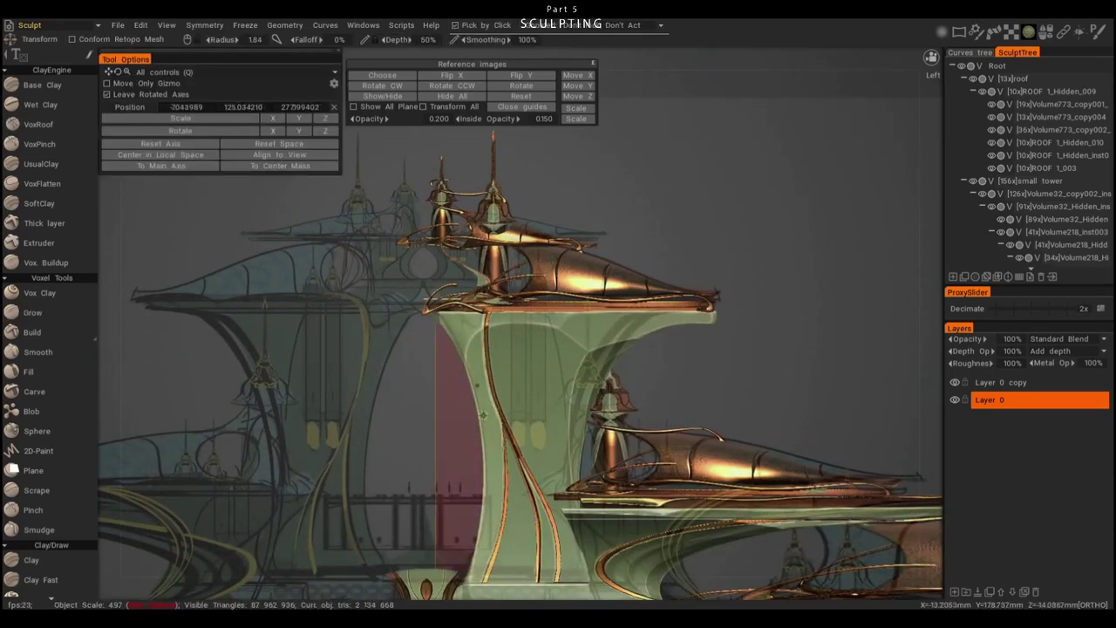
- Place a copy of the green neck block between the two roofs, at about Y 240.8 and Z -30.9
alt+drag(549, 418, 525, 428)
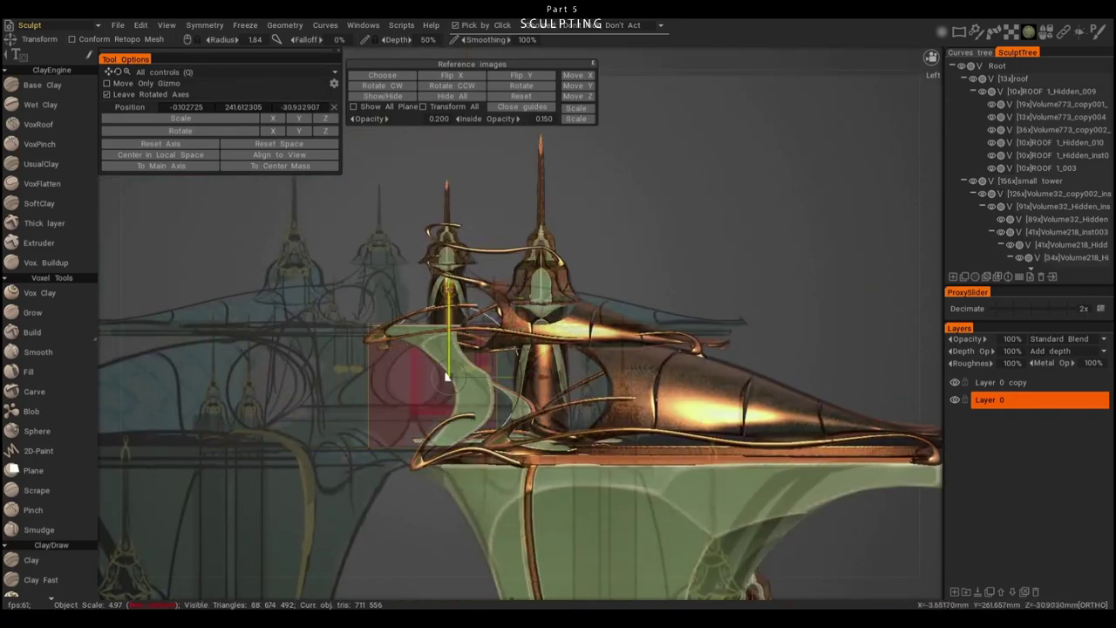
alt+drag(488, 413, 584, 395)
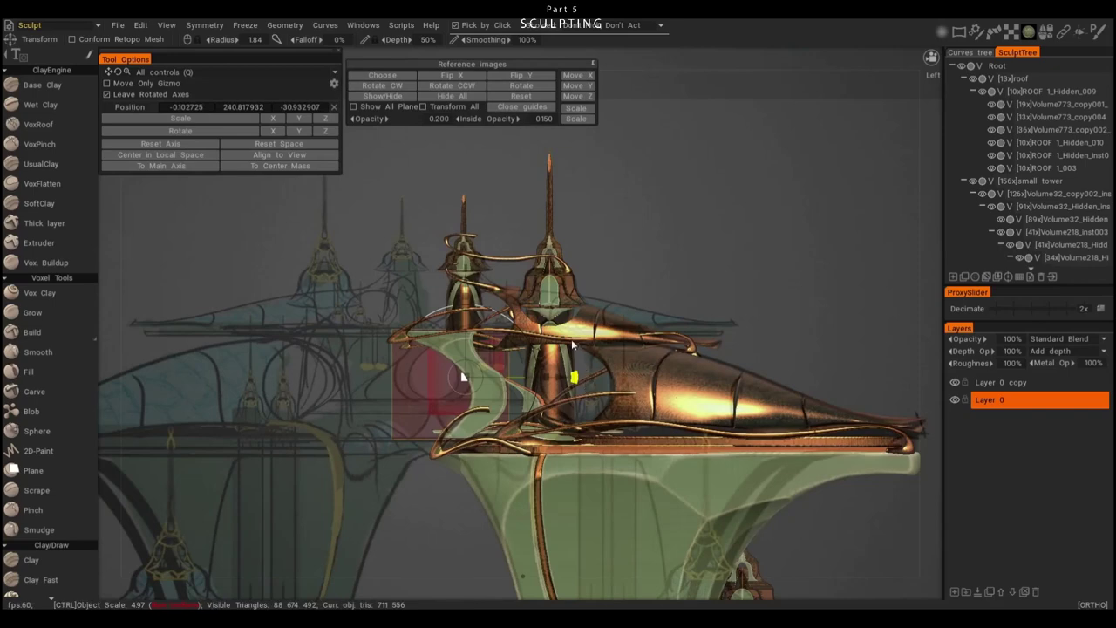
mouse_move(436, 416)
alt+mouse_down()
mouse_move(532, 419)
mouse_move(575, 400)
alt+mouse_up()
- Move the new Volume39_Hidden_Hidden neck block directly under Root in the sculpt tree and un-instance it
scroll(1064, 202, down, 3)
click(468, 396)
drag(1095, 178, 1024, 71)
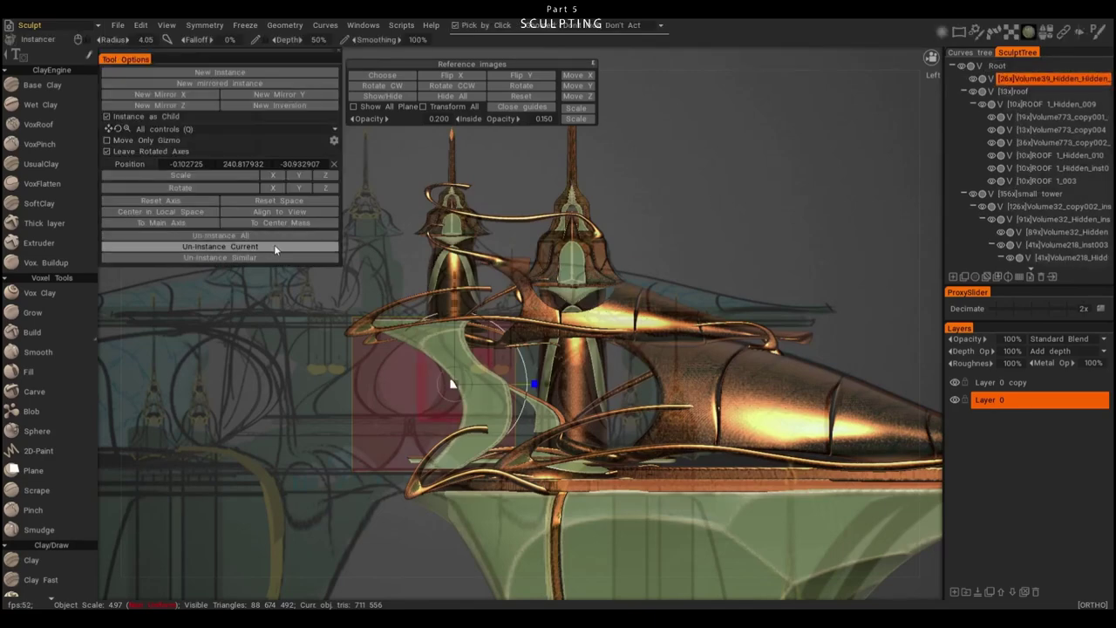
- Try to trim the un-instanced neck block with the Cut Off tool
key(Escape)
alt+drag(523, 444, 451, 530)
alt+drag(600, 509, 476, 439)
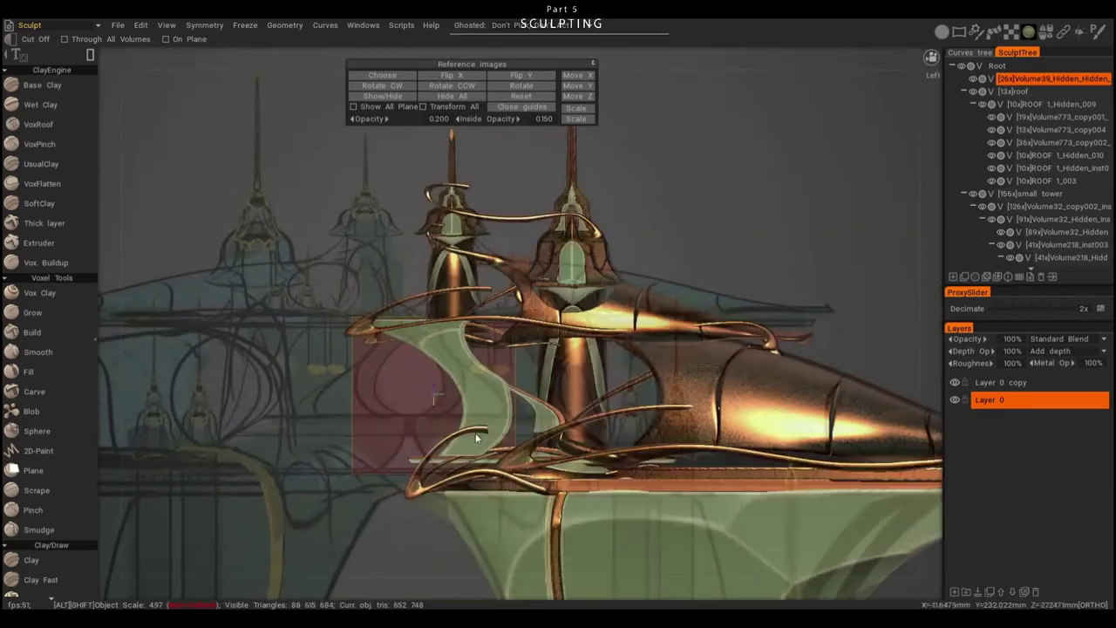
- Duplicate the neck block, flatten it, and place it under the large roof's front at about Y 212.9 and Z -31.5
key(ctrl+d)
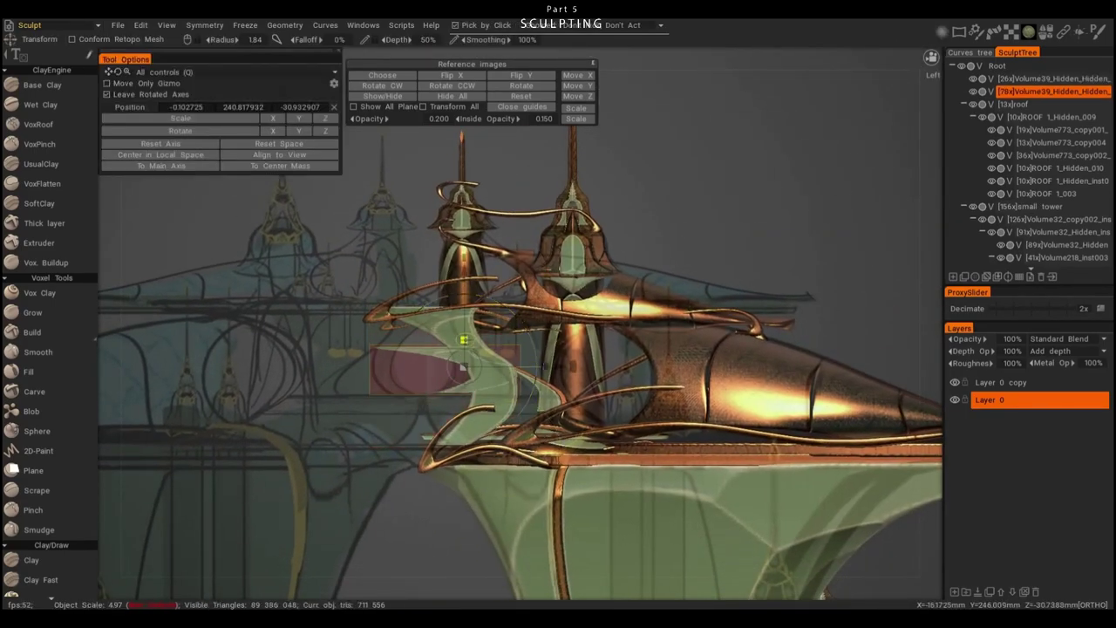
alt+drag(462, 384, 478, 412)
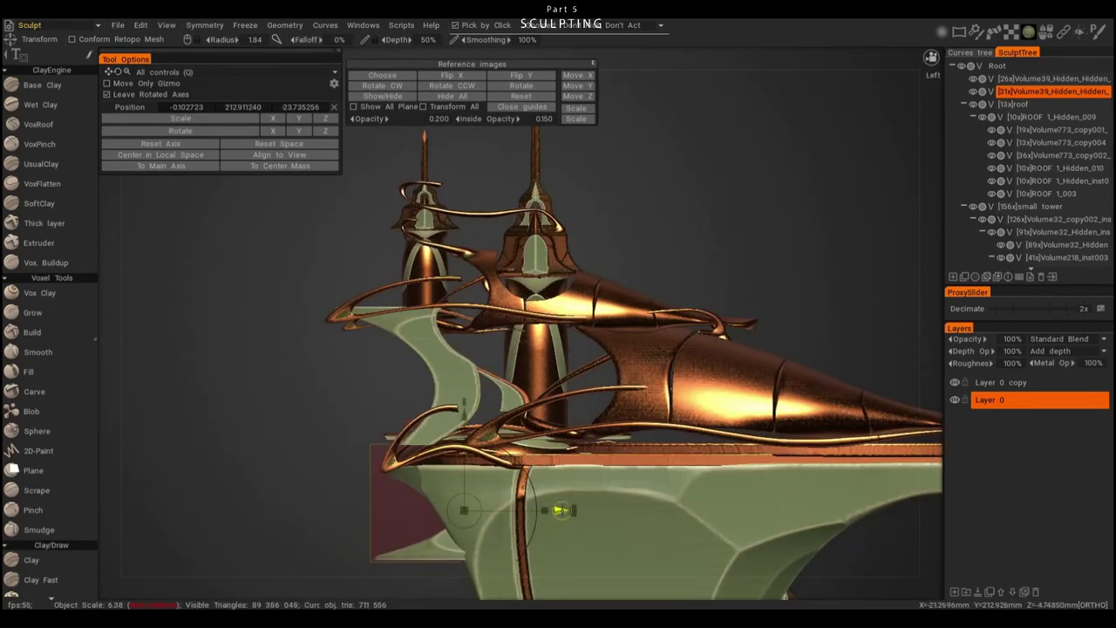
alt+drag(458, 516, 706, 450)
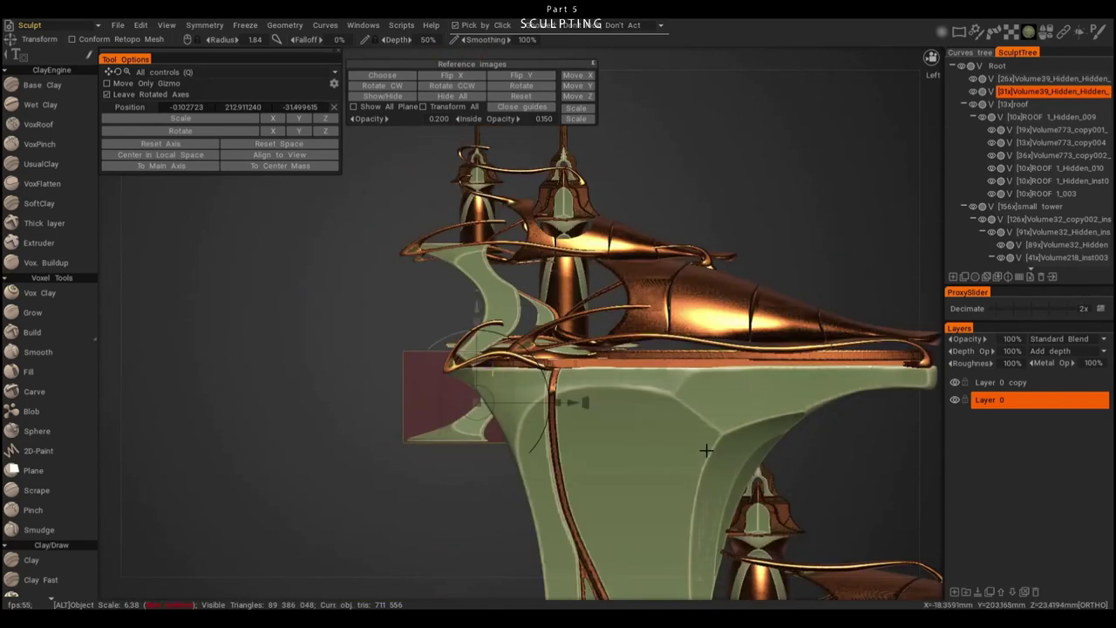
- Cut off the lower portion of the flattened neck copy under the roof front with a rectangular selection
key(c)
drag(630, 415, 253, 503)
alt+drag(493, 430, 610, 369)
- Pick the part beneath the neck at the roof's front and set its mirror symmetry to the Z axis in local space
key(t)
key(i)
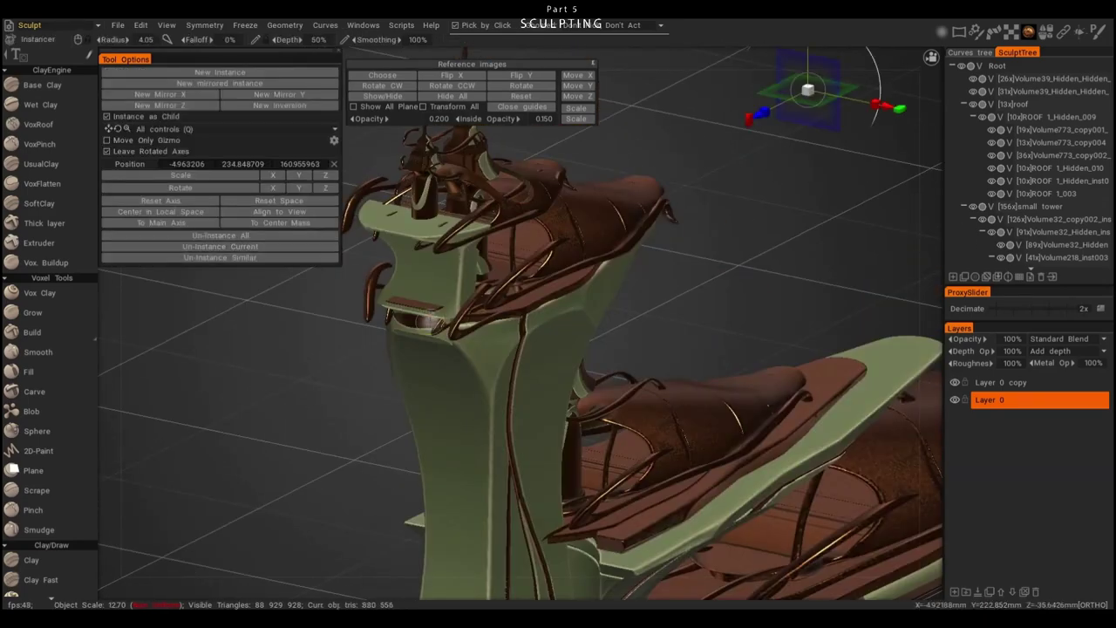
alt+drag(660, 311, 432, 383)
key(s)
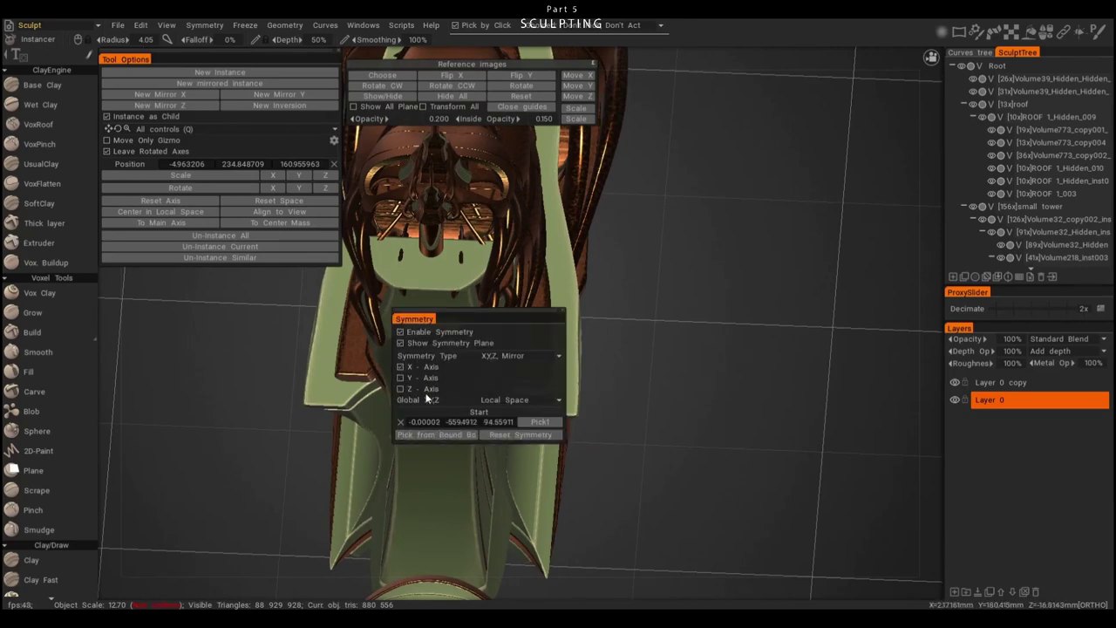
alt+drag(427, 398, 466, 340)
key(s)
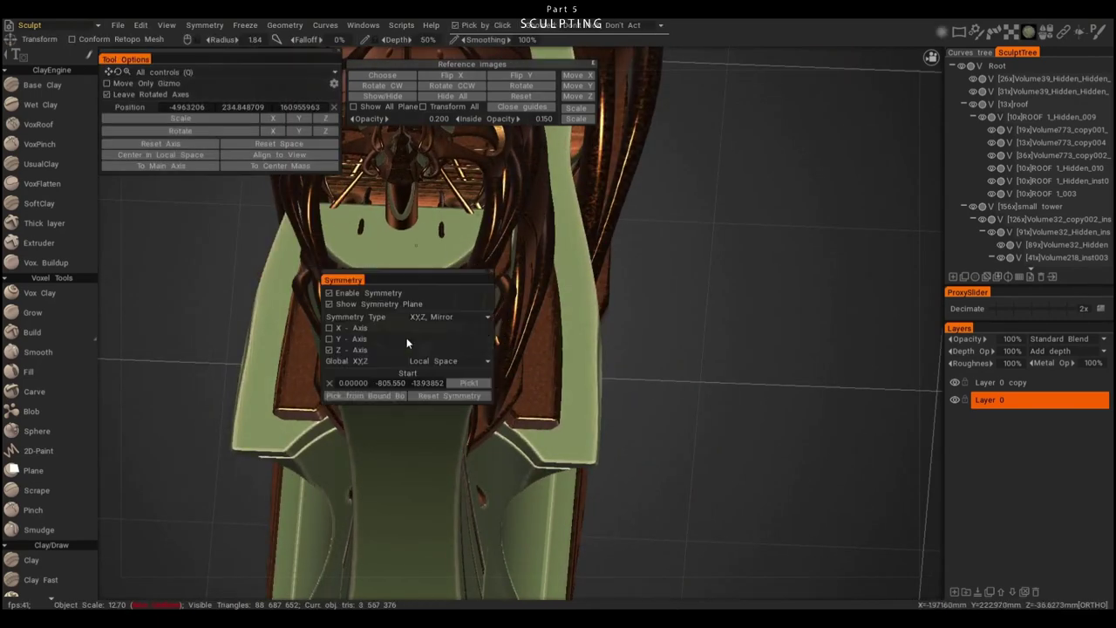
- Cut off a rectangular area about 40 × 12 mm at the front of the platform, just below the neck block
alt+drag(599, 359, 410, 384)
key(Escape)
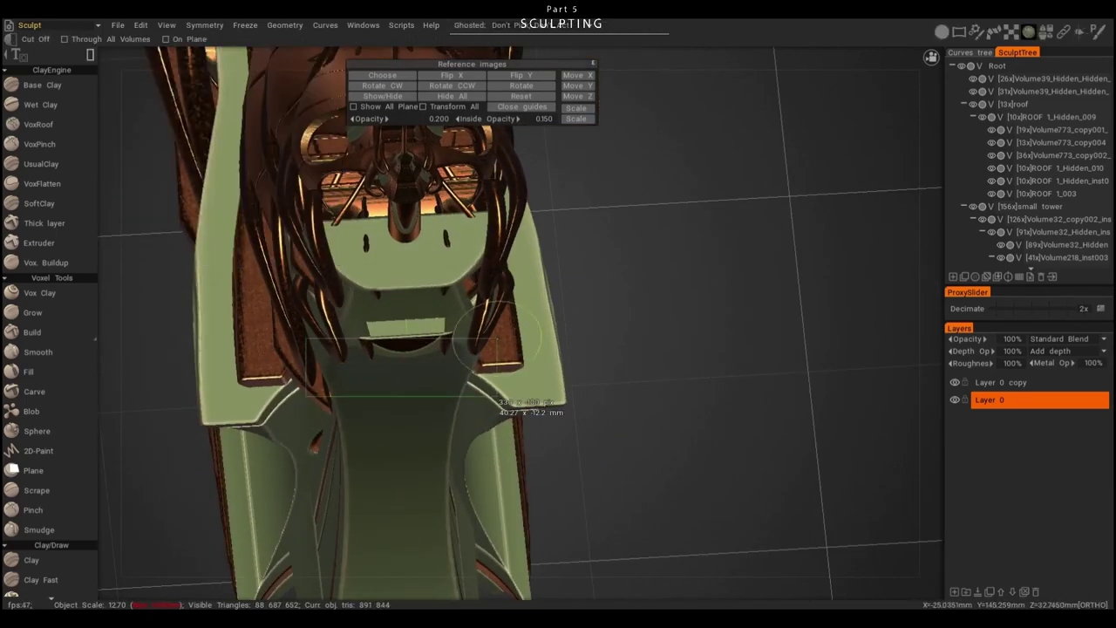
alt+drag(492, 300, 423, 354)
- Un-instance the trimmed part below the neck together with its similar instances
key(t)
key(i)
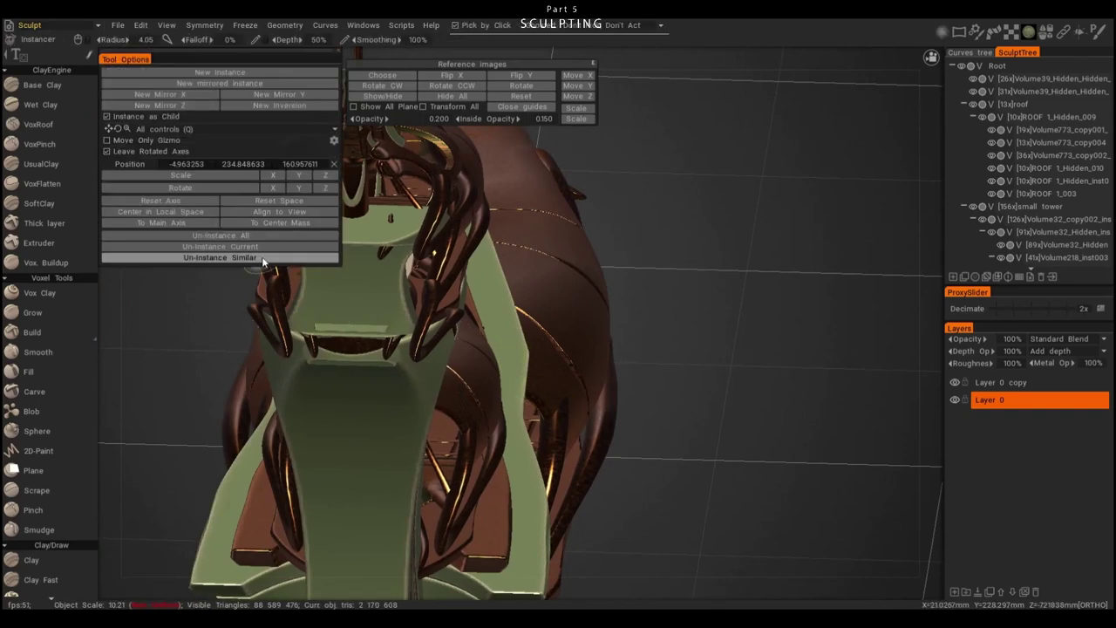
key(Escape)
alt+drag(346, 327, 558, 410)
key(t)
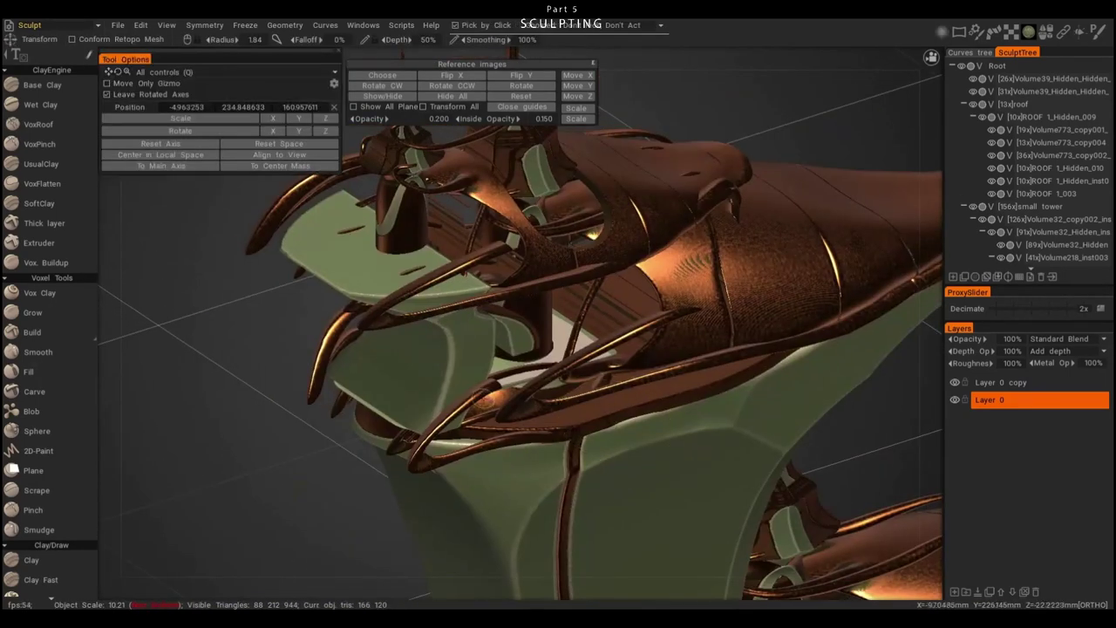
- Reshape the lower front curls of the copper trim Volume773_copy004 with the Move tool
key(i)
alt+drag(423, 412, 576, 422)
key(s)
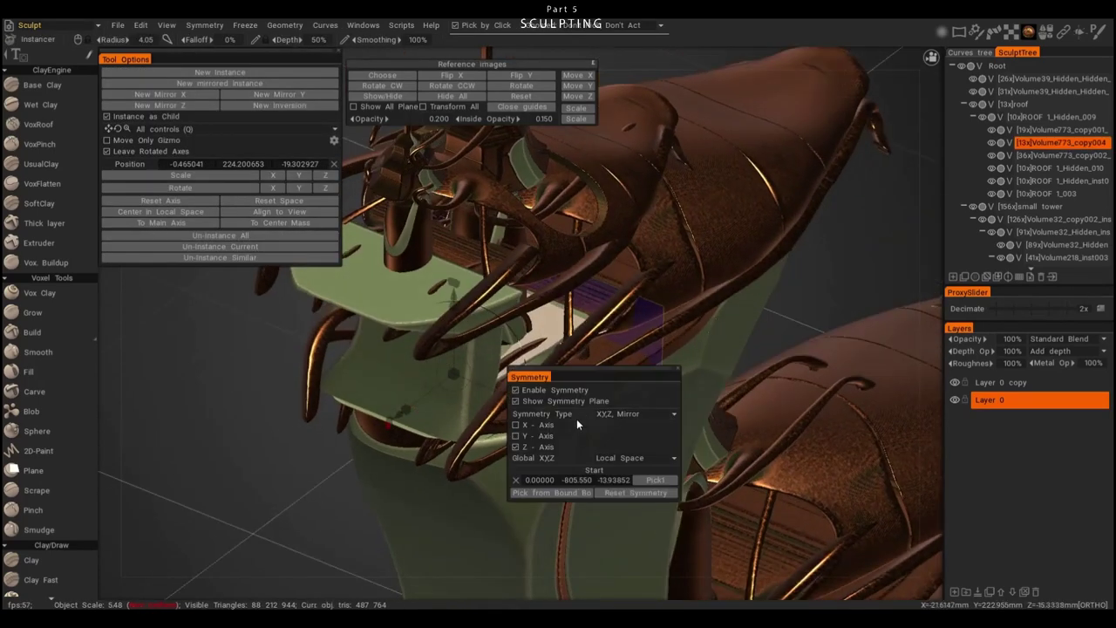
scroll(547, 444, up, 3)
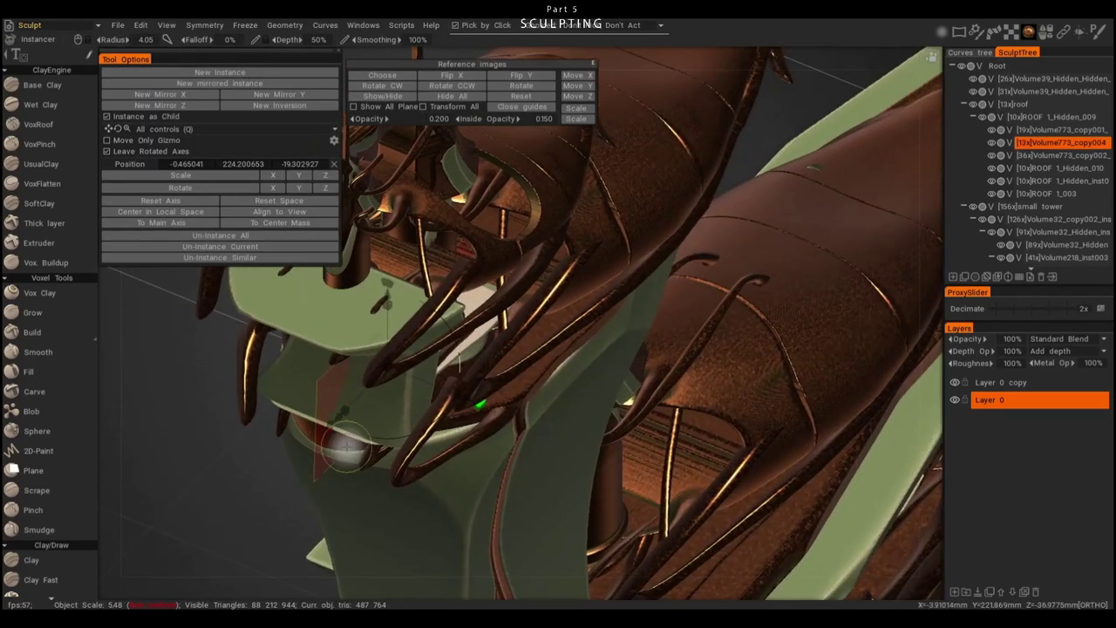
key(m)
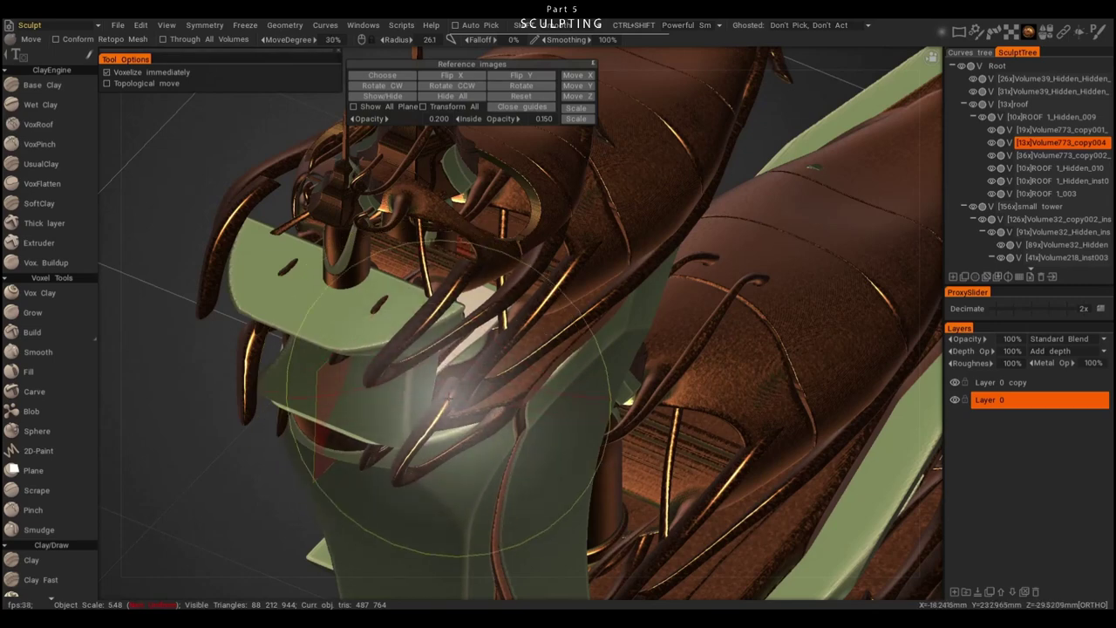
mouse_move(489, 340)
alt+mouse_down()
mouse_move(573, 299)
mouse_move(914, 193)
alt+mouse_up()
mouse_move(944, 32)
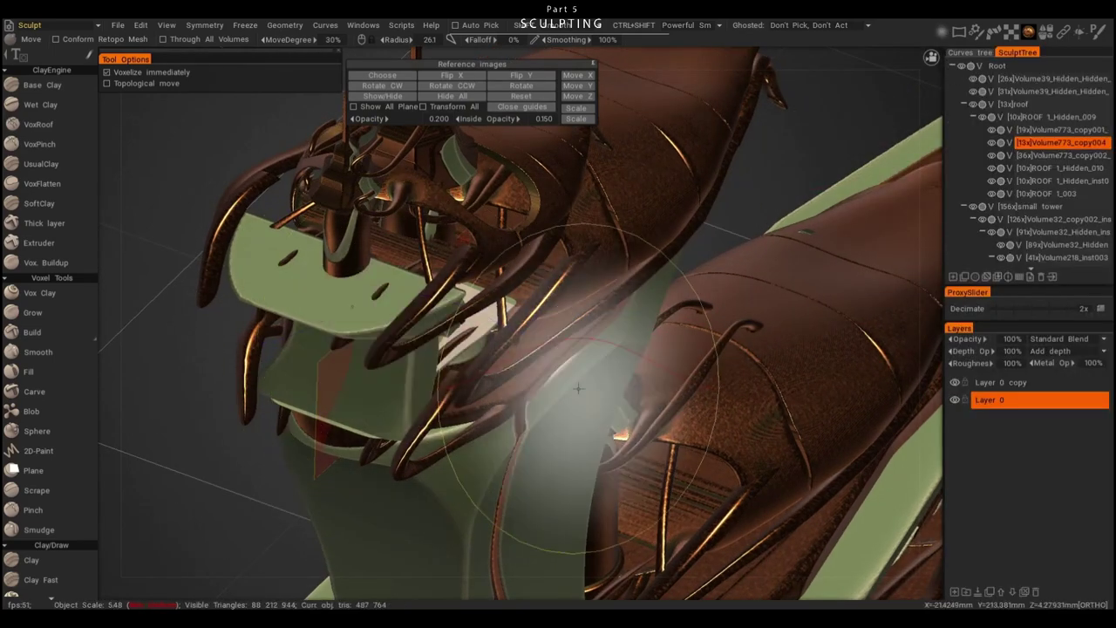
mouse_move(328, 394)
alt+mouse_down()
mouse_move(574, 445)
mouse_move(375, 410)
mouse_move(205, 398)
mouse_move(561, 342)
mouse_move(545, 406)
mouse_move(600, 356)
mouse_move(715, 388)
mouse_move(604, 320)
alt+mouse_up()
scroll(478, 361, up, 4)
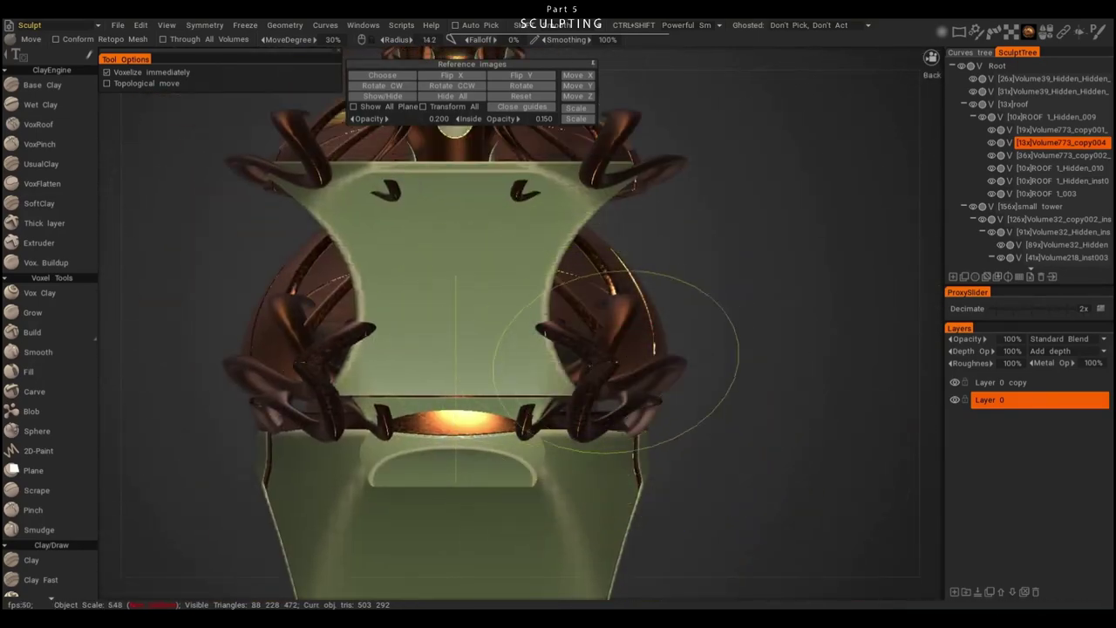
- Smooth away the front curl of Volume773_copy004 beside the neck, and delete that trim volume
key(shift)
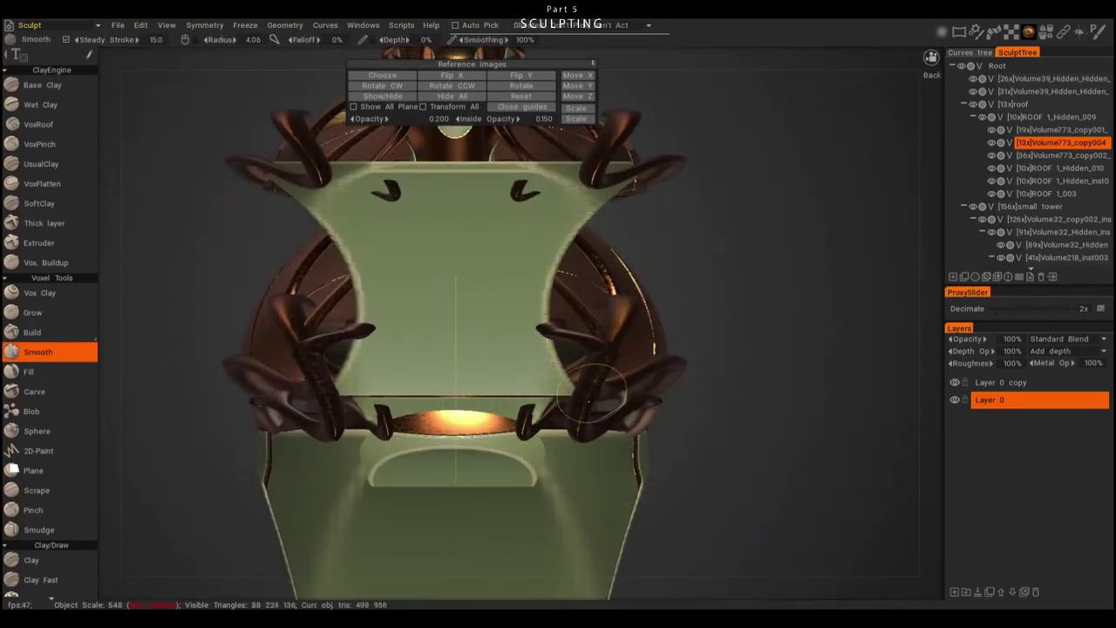
alt+drag(323, 372, 436, 355)
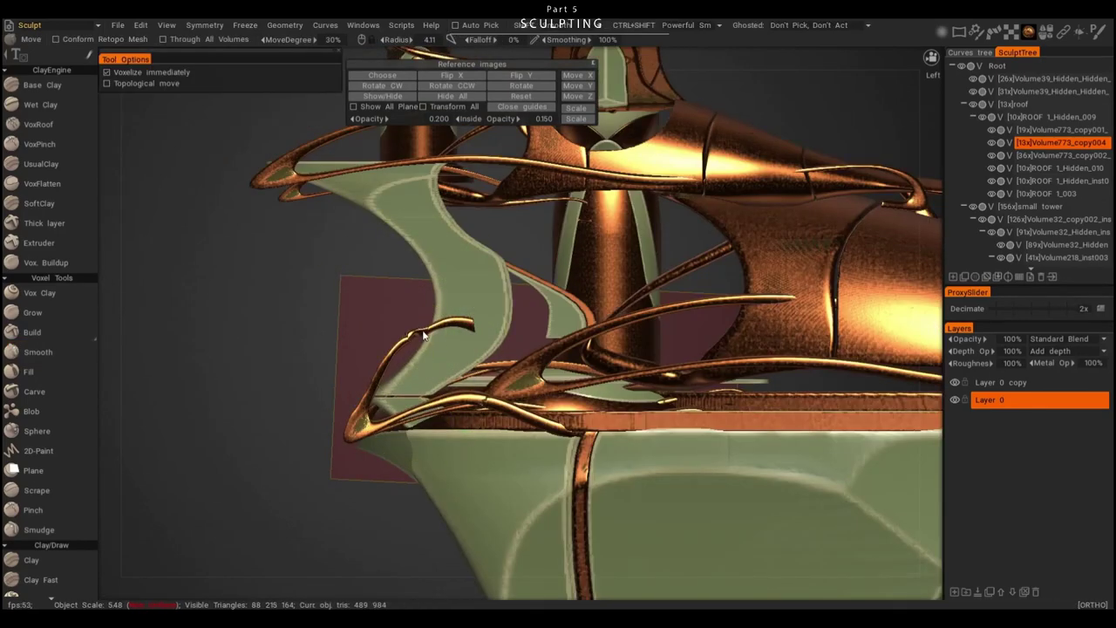
key(shift)
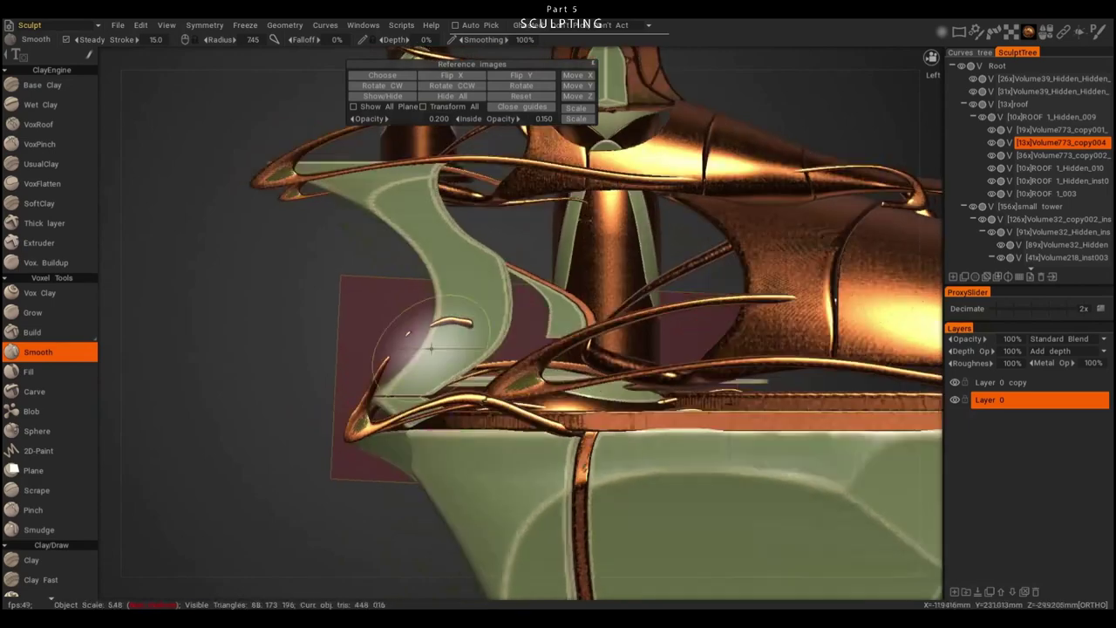
shift+drag(405, 349, 453, 324)
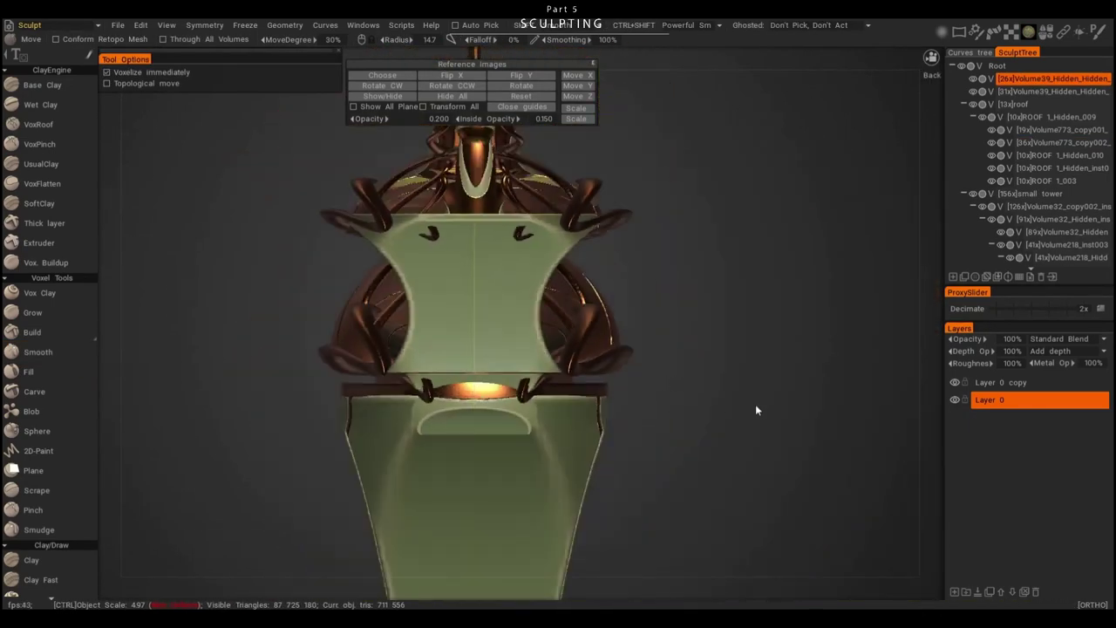
- Duplicate the green neck block and hide mirrored circular areas of about 40 × 45 mm at its sides with Vox Hide
key(shift)
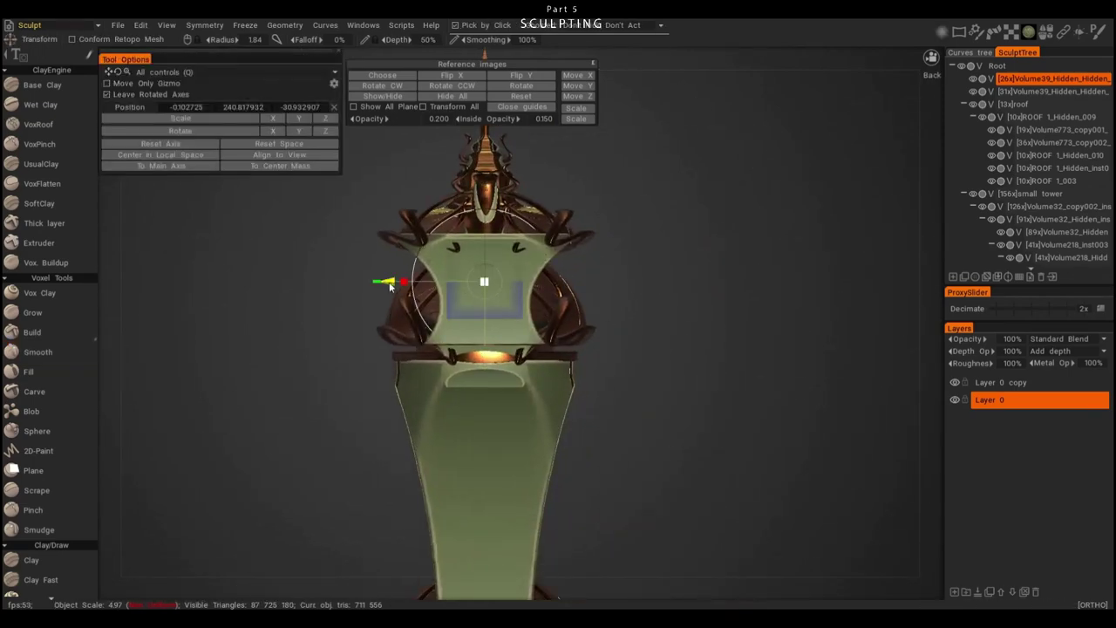
alt+drag(523, 288, 639, 316)
scroll(621, 367, up, 3)
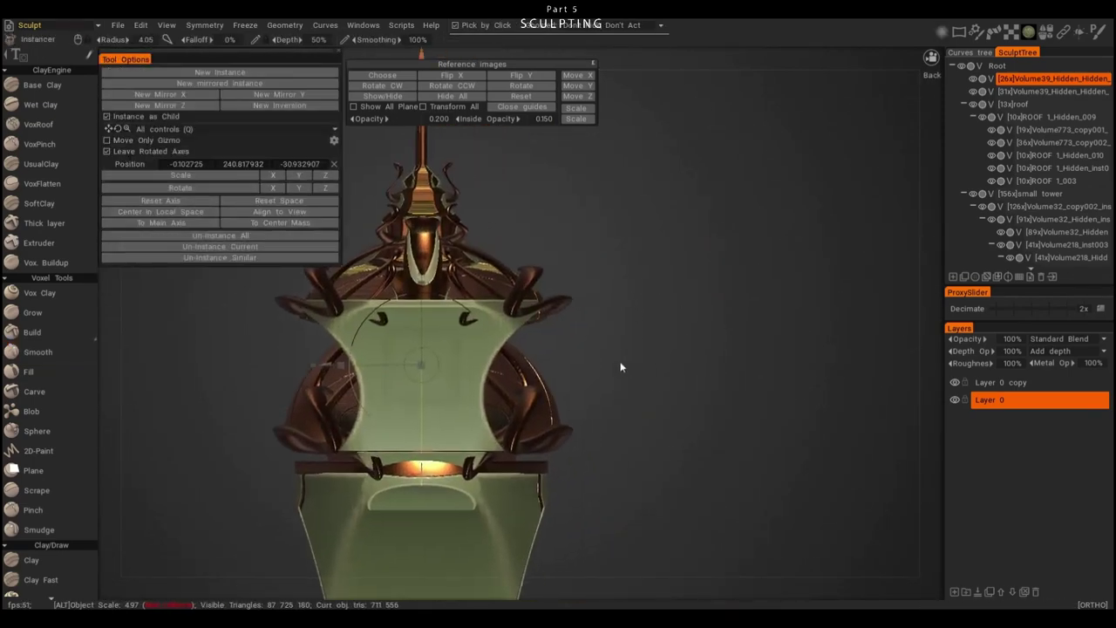
key(s)
click(591, 369)
mouse_move(527, 381)
alt+mouse_down()
mouse_move(388, 427)
mouse_move(305, 410)
alt+mouse_up()
key(e)
click(332, 387)
drag(129, 210, 352, 464)
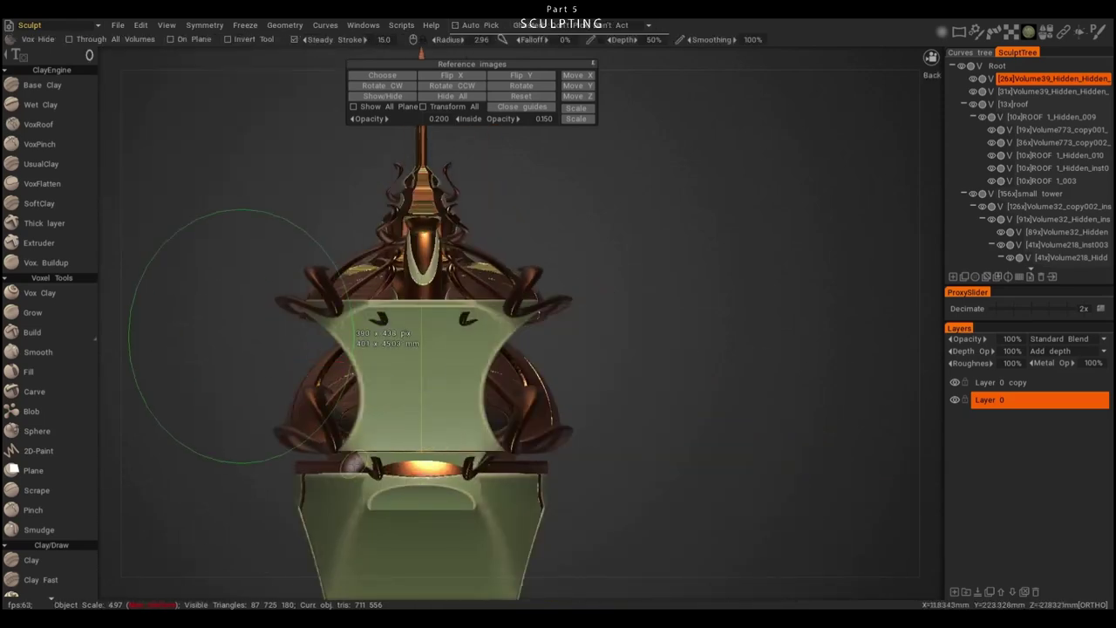
drag(401, 517, 401, 517)
key(t)
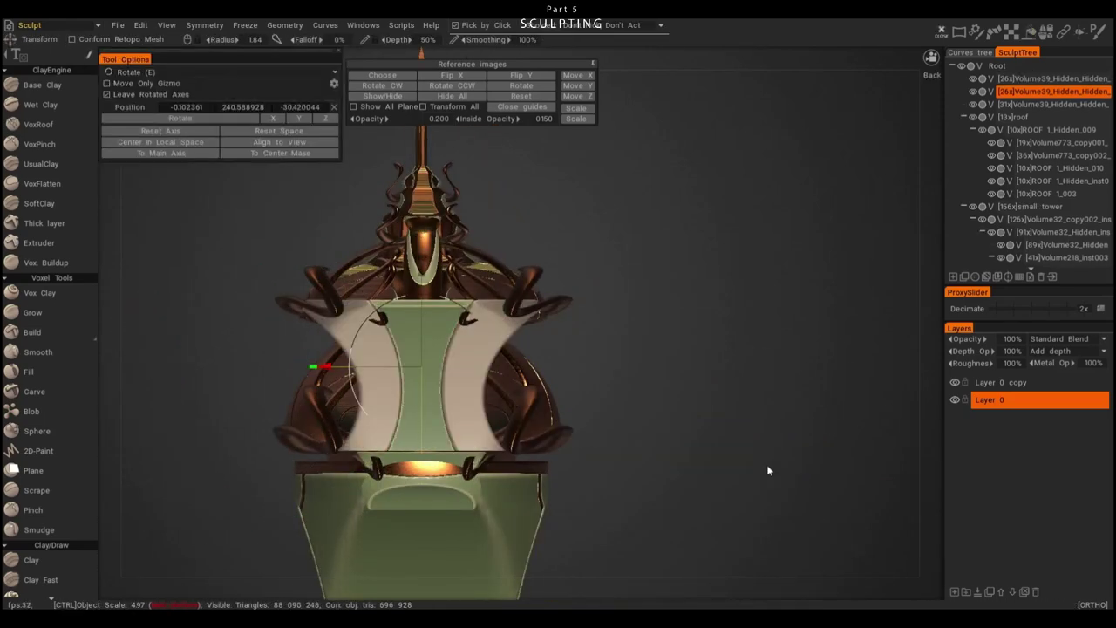
- Layer another narrowed copy onto the neck block, and shade its outer panels green with light bands beside the center strip
alt+drag(767, 465, 540, 435)
key(ctrl+z)
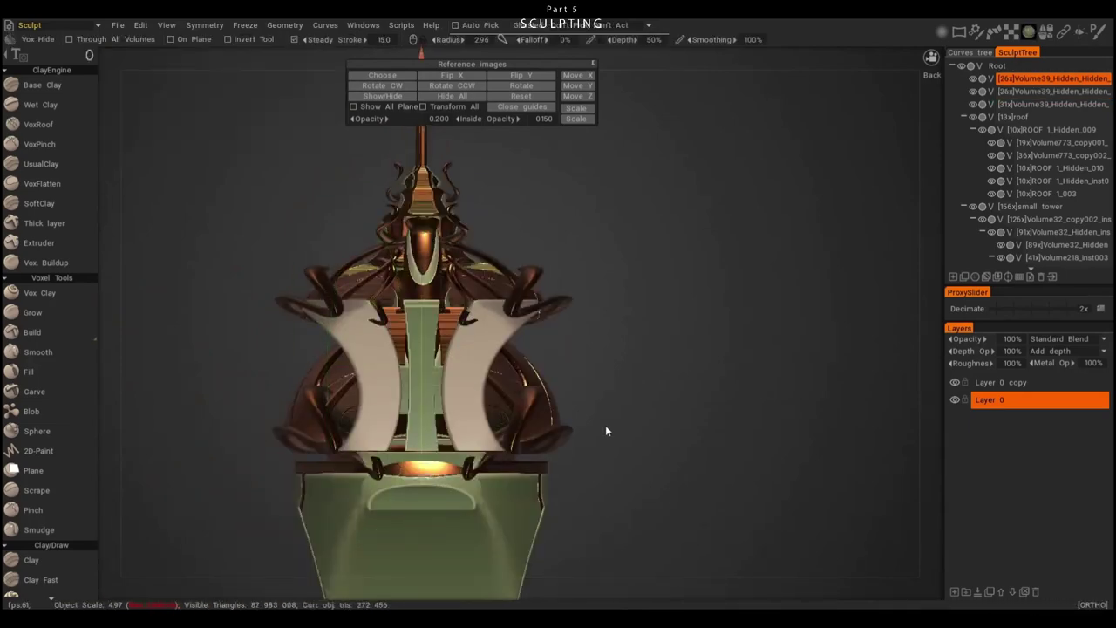
key(ctrl+y)
alt+drag(608, 430, 642, 415)
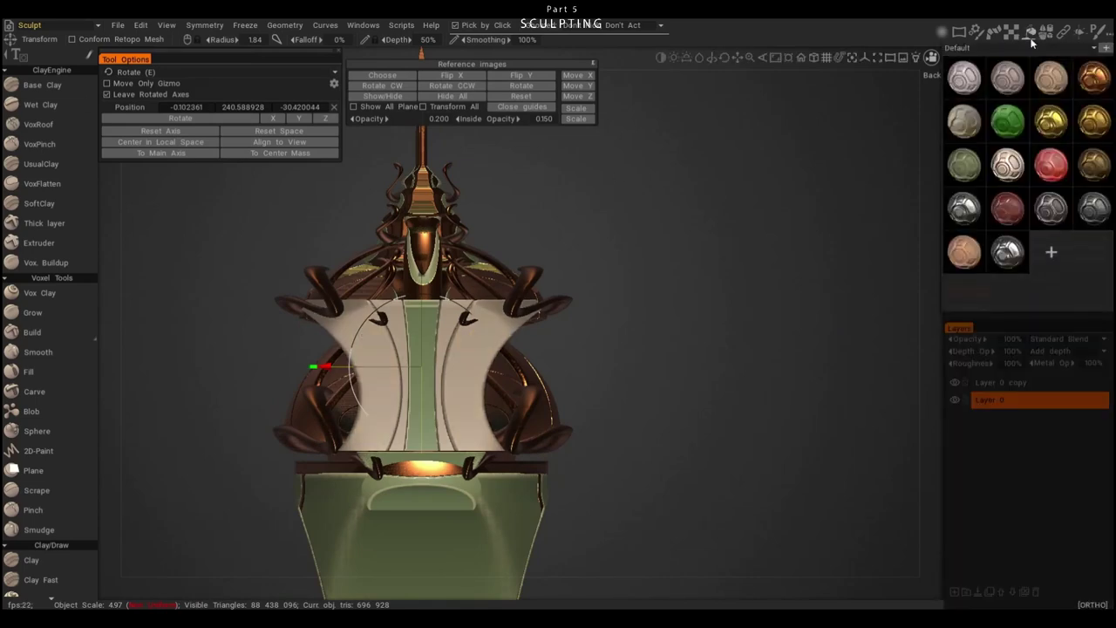
scroll(619, 257, up, 5)
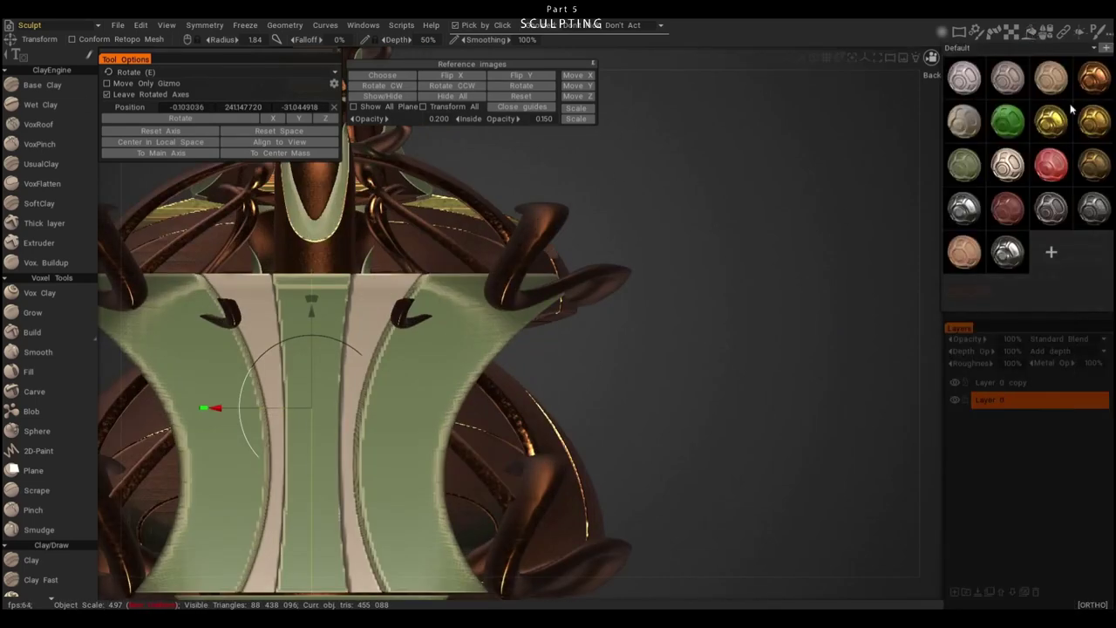
scroll(722, 326, down, 5)
- Stretch the shaft of the small tower beside the green neck downward, using a Pose line selection on its lower part
mouse_move(723, 326)
mouse_down()
mouse_move(836, 298)
mouse_move(758, 318)
mouse_move(700, 360)
mouse_move(559, 392)
mouse_move(705, 335)
mouse_up()
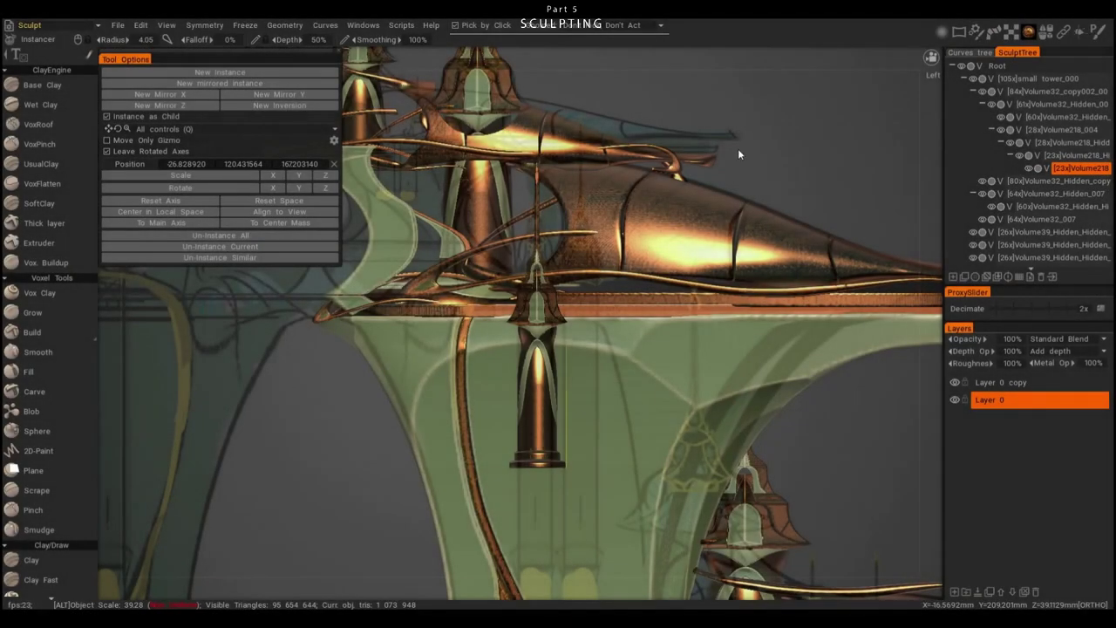
alt+drag(689, 451, 506, 433)
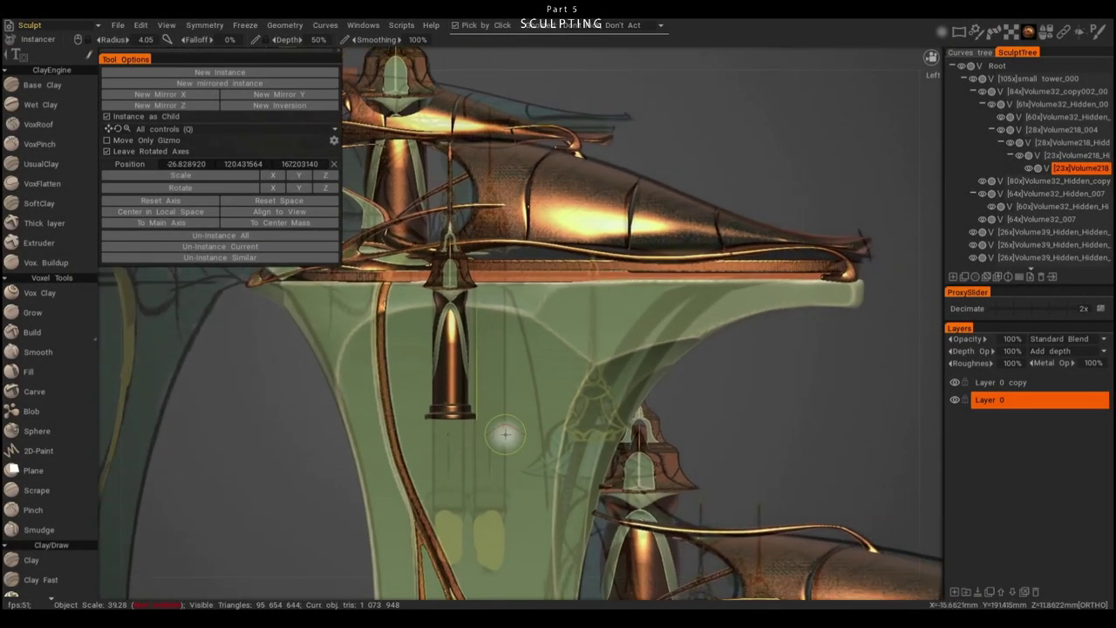
click(318, 247)
drag(366, 477, 544, 390)
scroll(413, 413, down, 3)
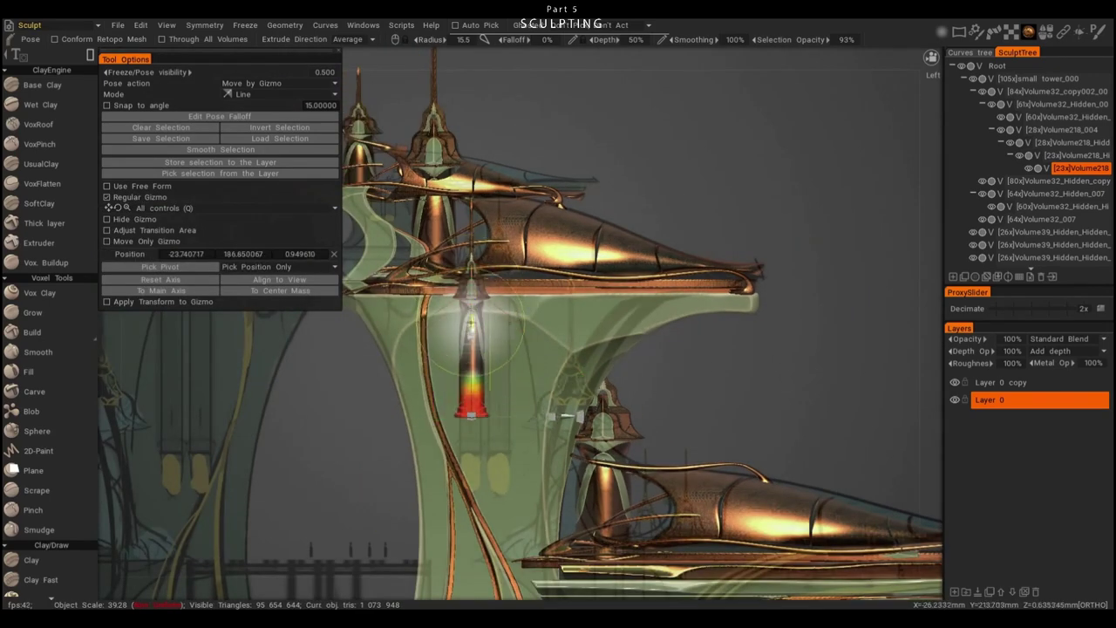
key(Escape)
mouse_move(397, 445)
alt+mouse_down()
mouse_move(384, 462)
mouse_move(237, 474)
mouse_move(315, 448)
mouse_move(275, 459)
mouse_move(263, 438)
mouse_move(350, 455)
alt+mouse_up()
- Pull the small tower's base further down with the Pose tool, and smooth the lengthened shaft
drag(271, 440, 365, 499)
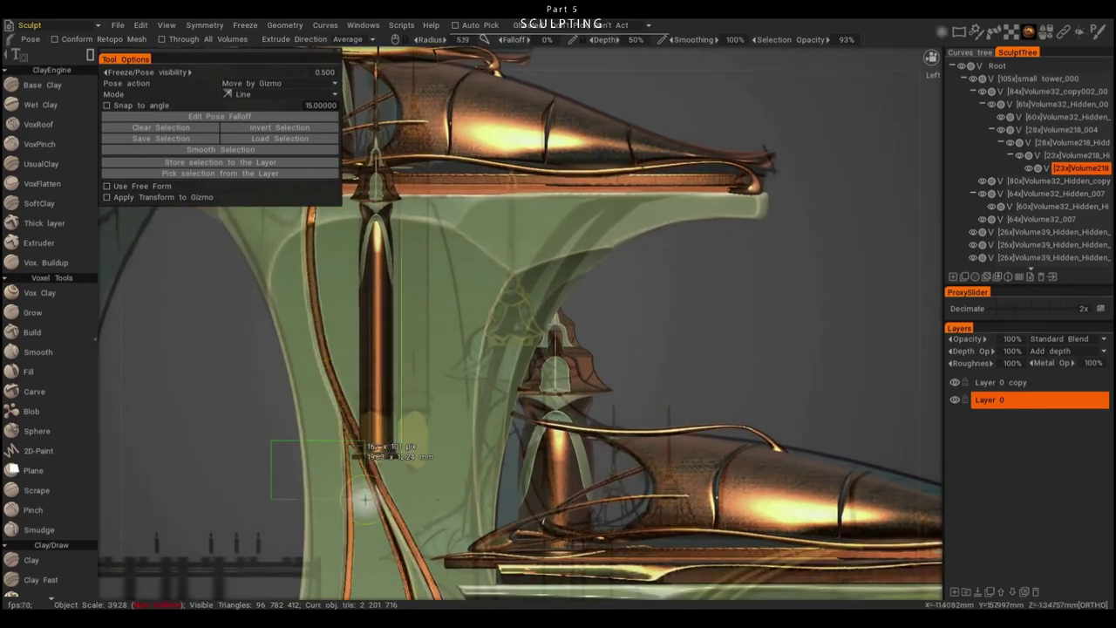
drag(438, 524, 438, 525)
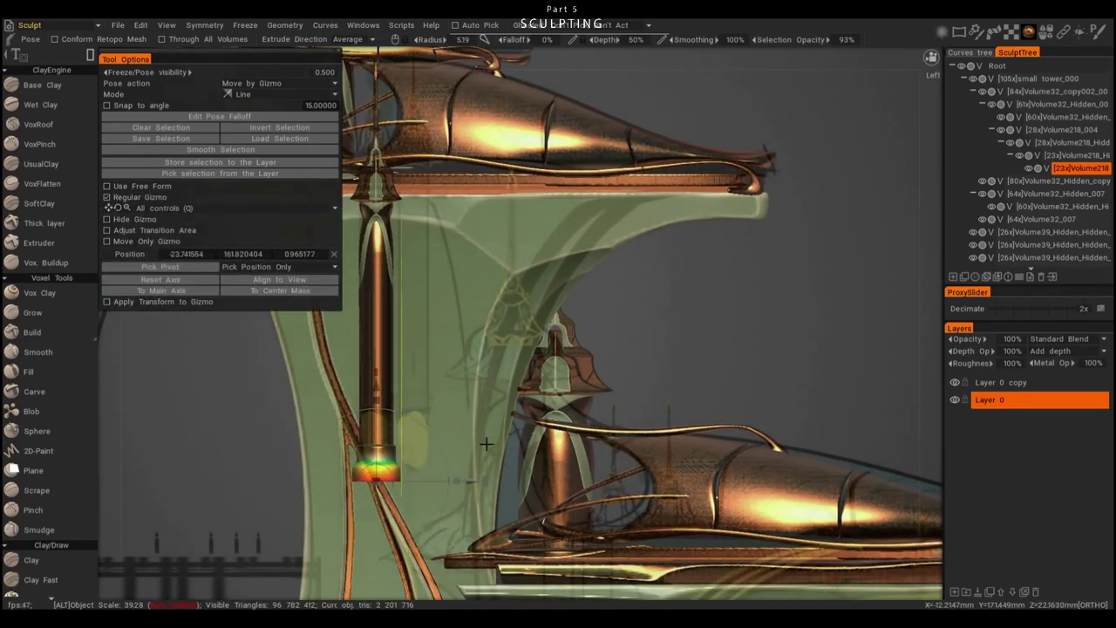
click(37, 351)
mouse_move(610, 418)
alt+mouse_down()
mouse_move(462, 387)
mouse_move(523, 375)
alt+mouse_up()
scroll(731, 282, up, 5)
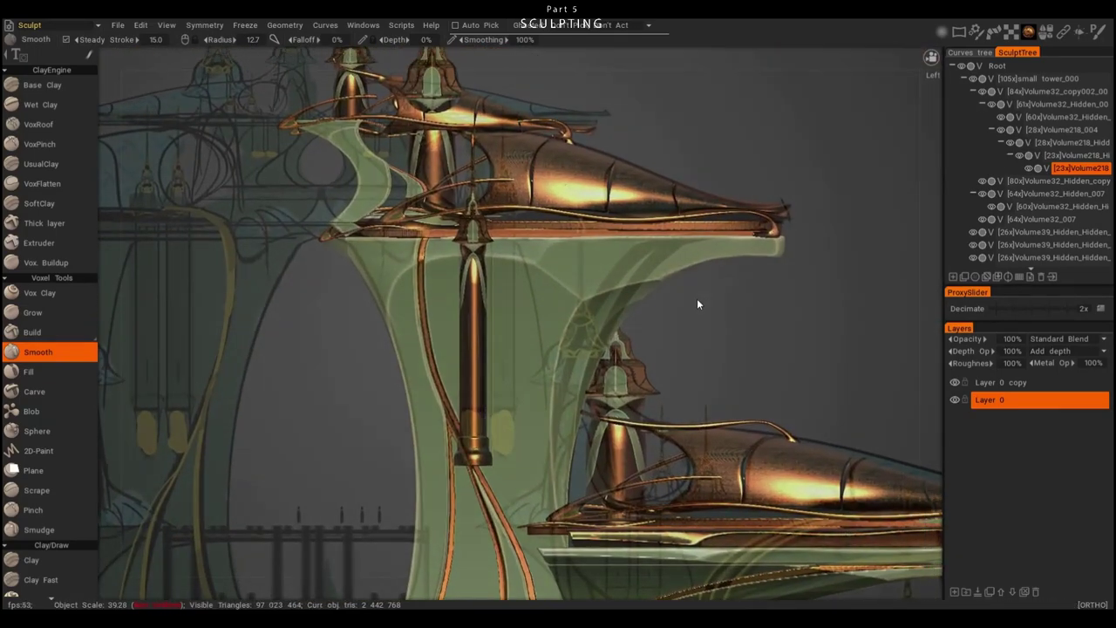
mouse_move(697, 298)
alt+mouse_down()
mouse_move(612, 429)
mouse_move(611, 506)
mouse_move(450, 483)
mouse_move(500, 428)
mouse_move(469, 369)
mouse_move(523, 387)
mouse_move(399, 240)
mouse_move(435, 346)
mouse_move(457, 325)
mouse_move(860, 325)
alt+mouse_up()
- Move the ROOF 1_Hidden_009 copy beside the small tower, and fit it as a curled bracket around the tower's foot
key(t)
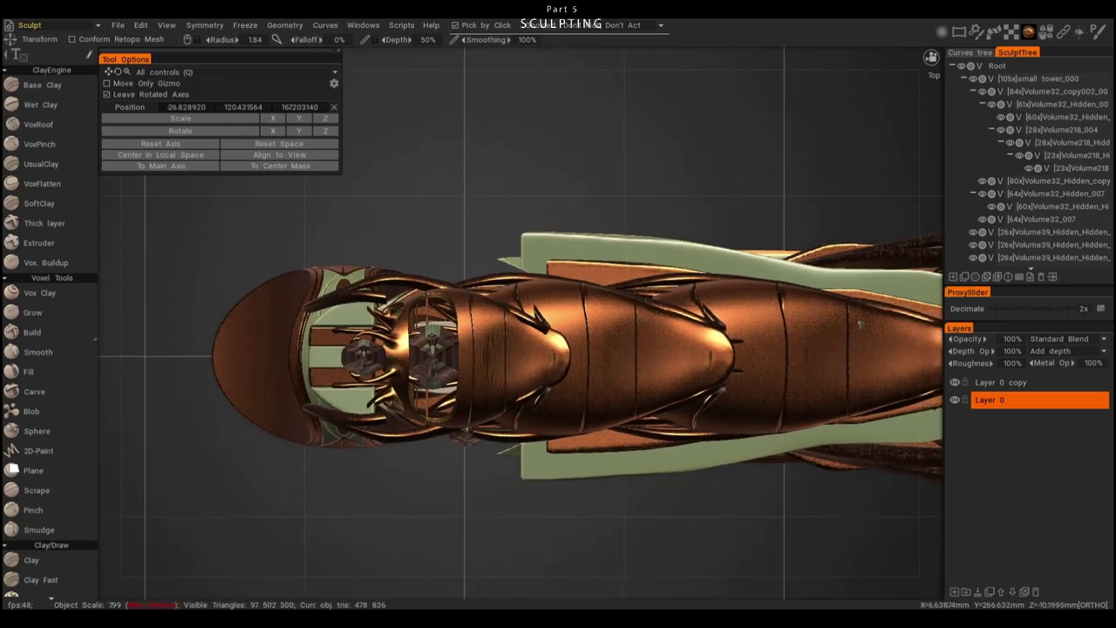
scroll(525, 358, down, 2)
click(828, 414)
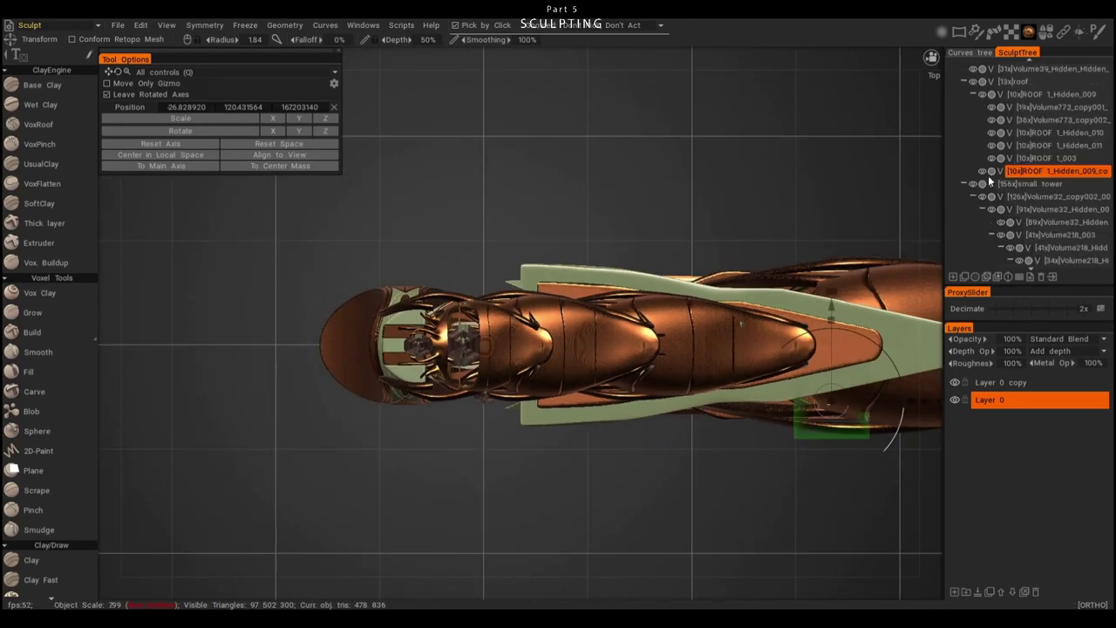
scroll(520, 344, down, 1)
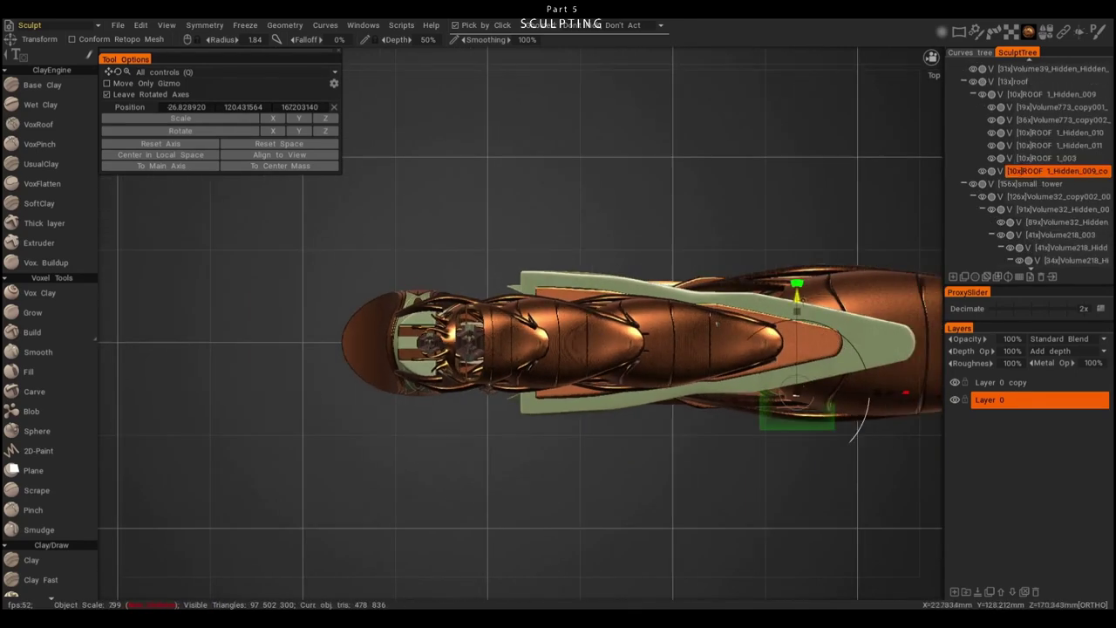
drag(800, 233, 459, 279)
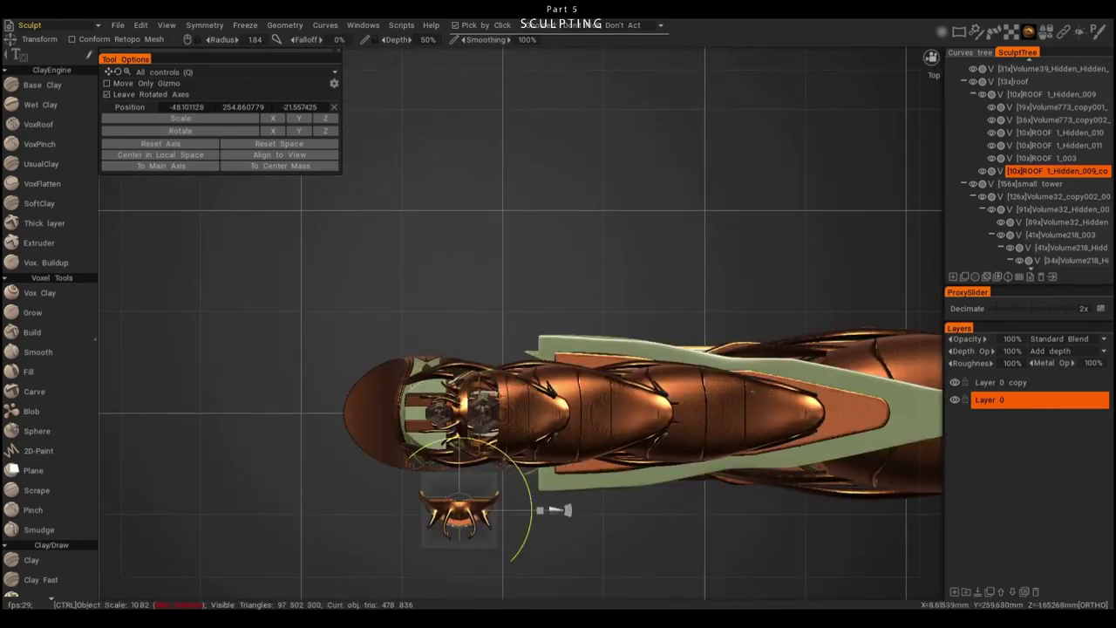
alt+drag(555, 510, 508, 416)
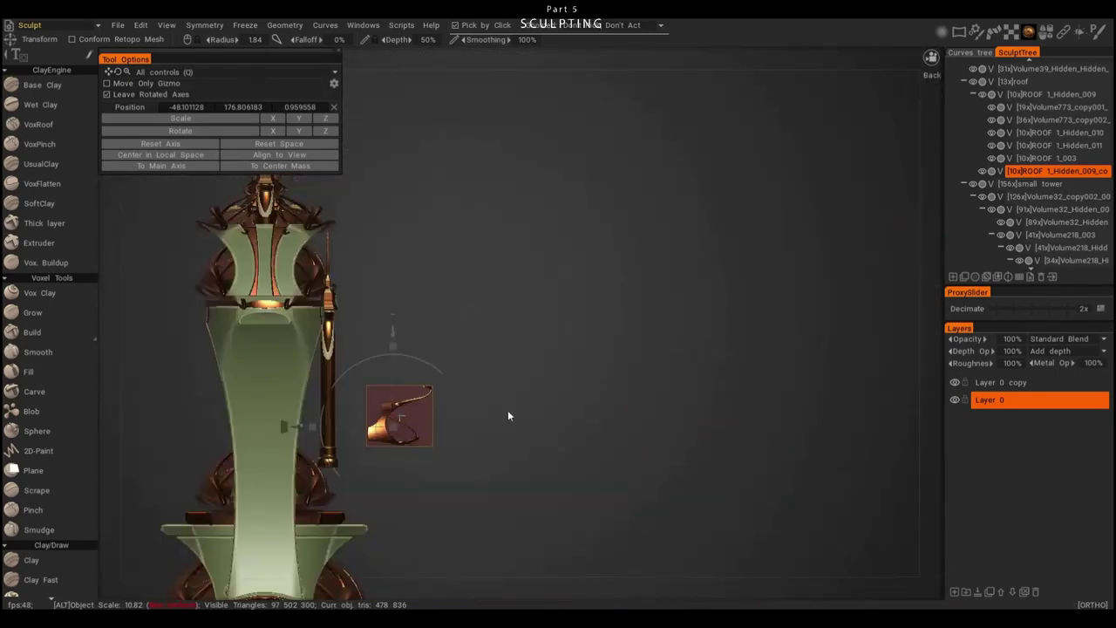
mouse_move(210, 423)
alt+mouse_down()
mouse_move(318, 426)
mouse_move(490, 407)
mouse_move(453, 463)
mouse_move(394, 427)
alt+mouse_up()
alt+drag(468, 441, 322, 460)
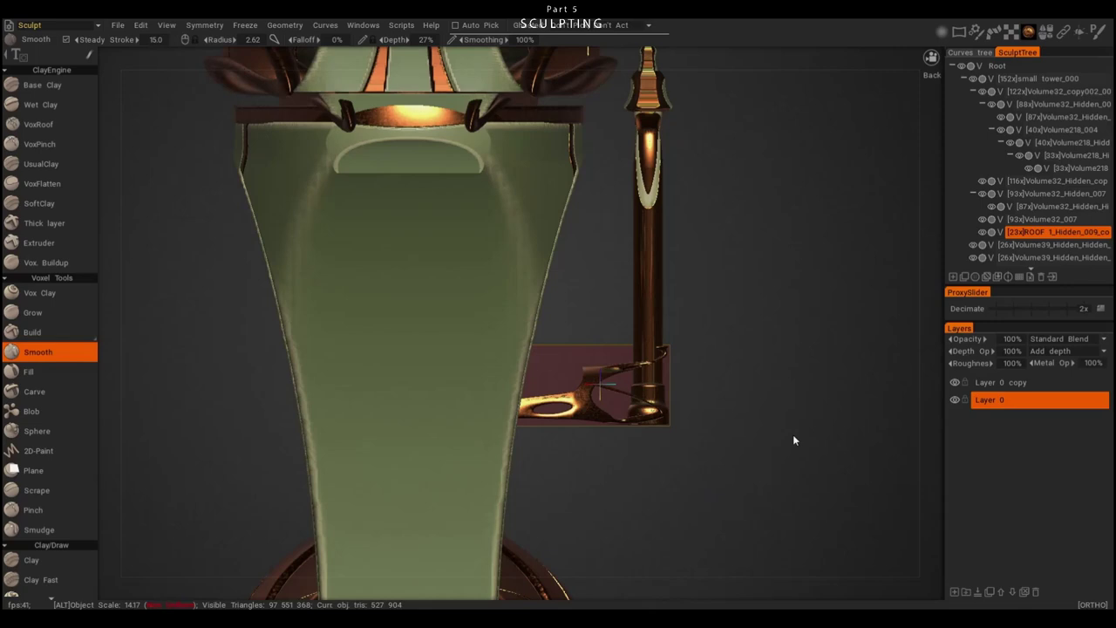
- Duplicate the bracket, turn the copy around and shift it toward the green wall to bridge the gap
scroll(793, 434, up, 3)
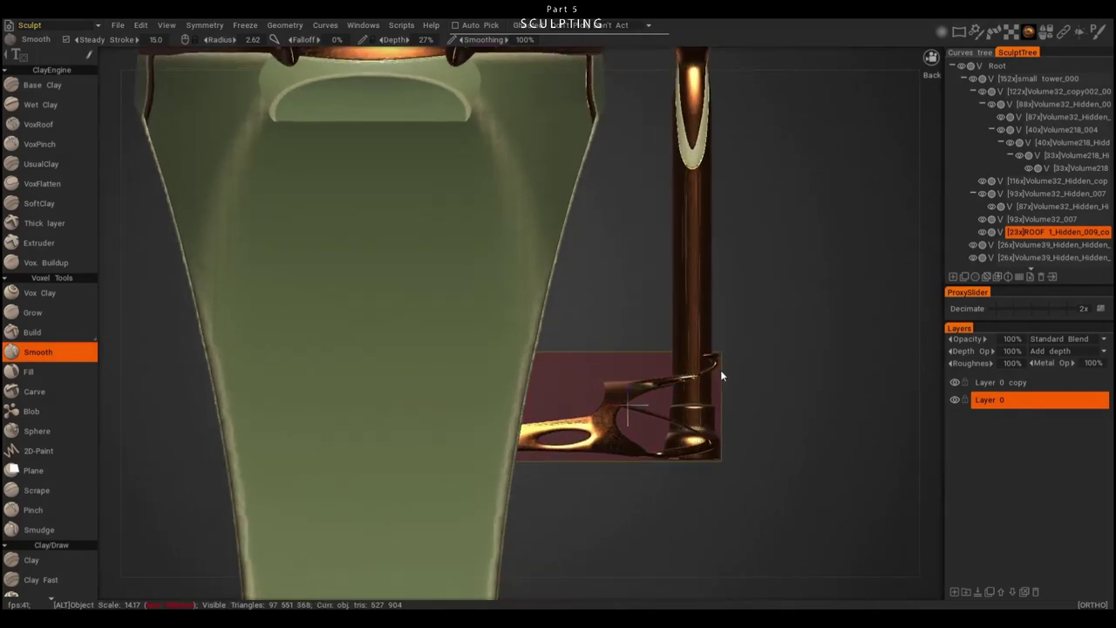
key(r)
scroll(571, 427, down, 2)
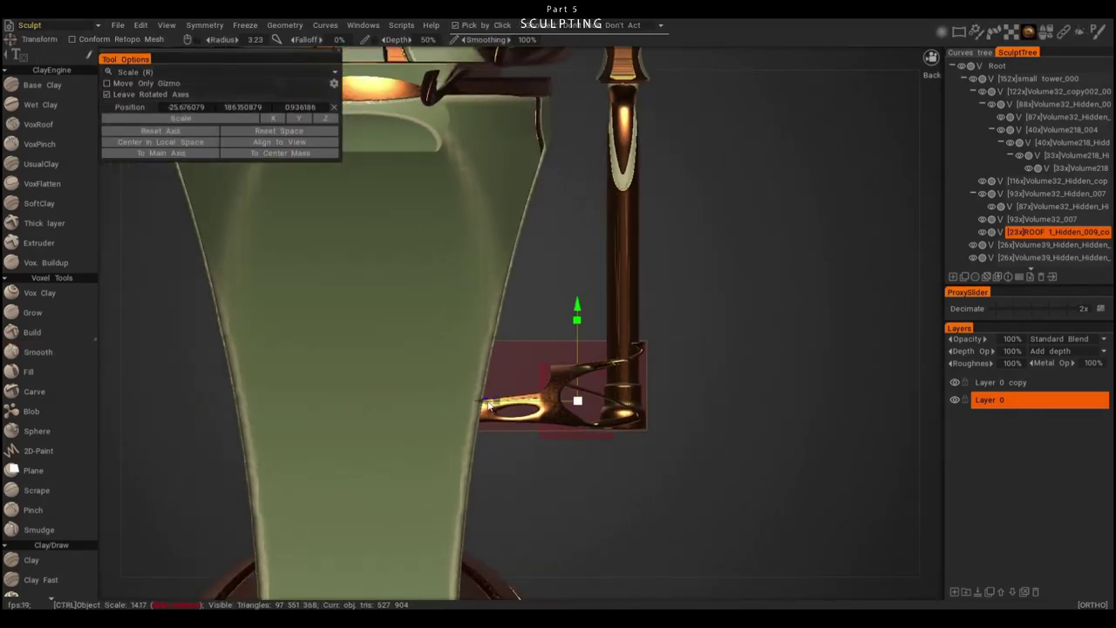
key(ctrl+d)
drag(565, 340, 475, 388)
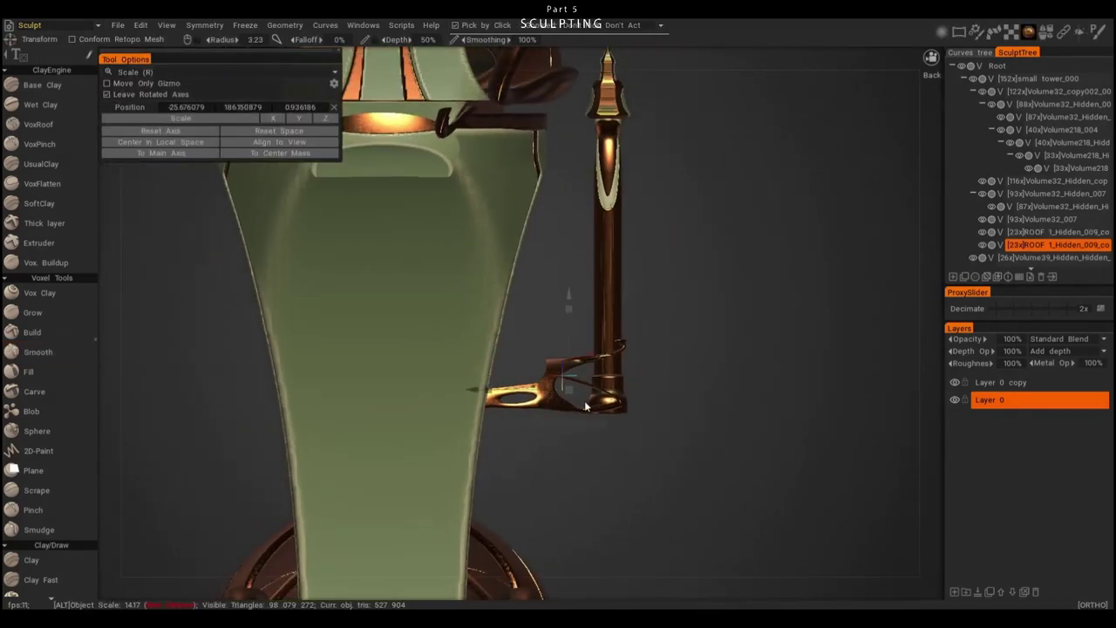
drag(710, 438, 384, 372)
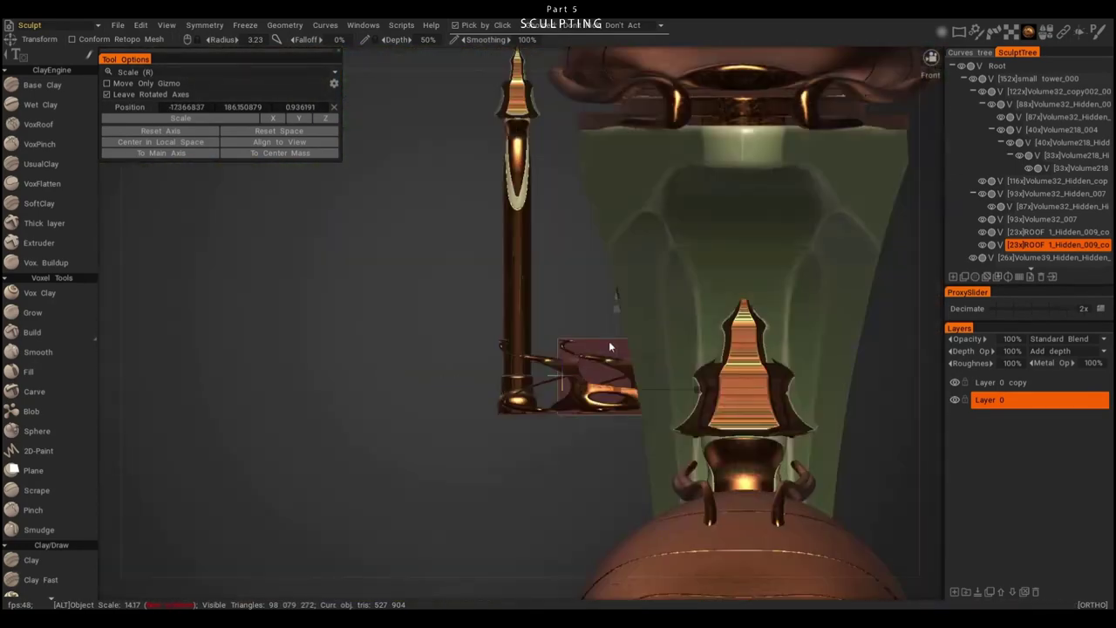
alt+shift+drag(610, 347, 674, 547)
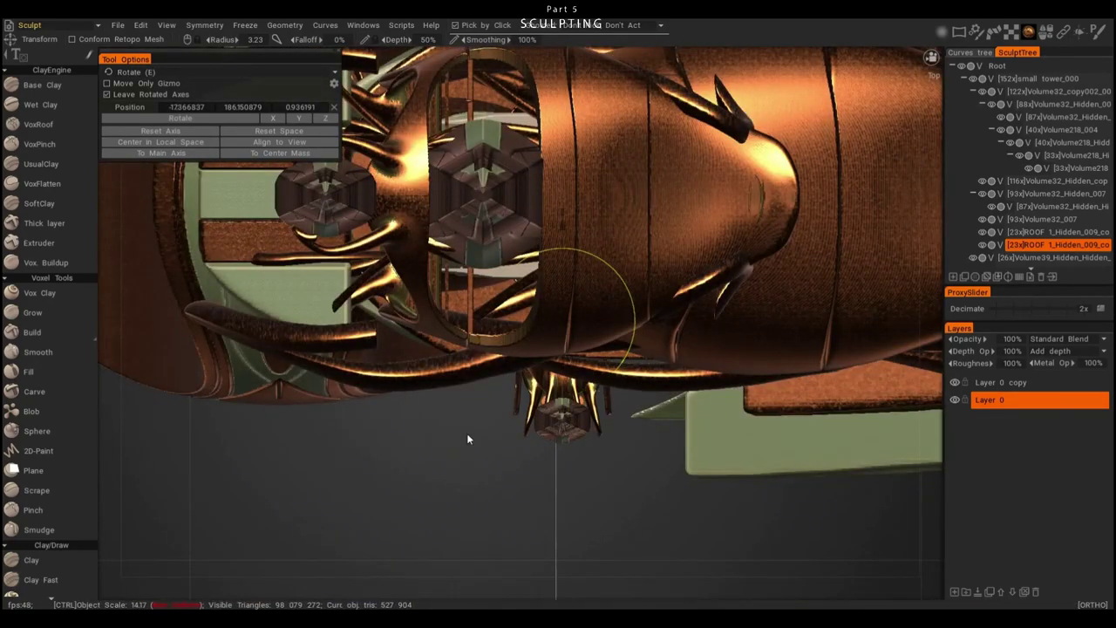
drag(466, 438, 610, 366)
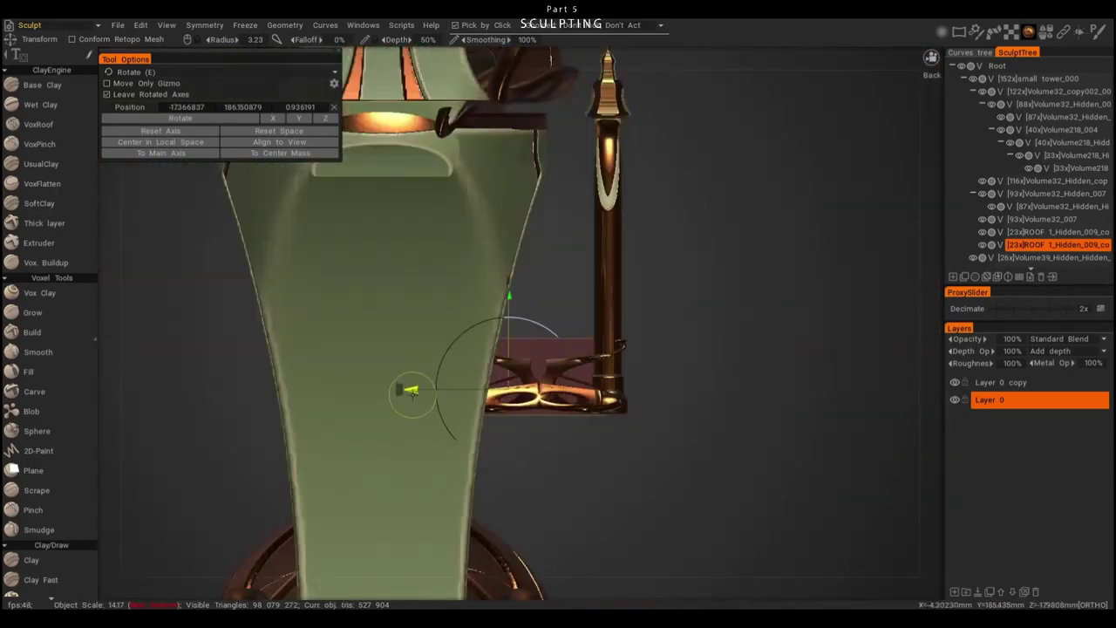
alt+drag(387, 373, 654, 392)
click(654, 392)
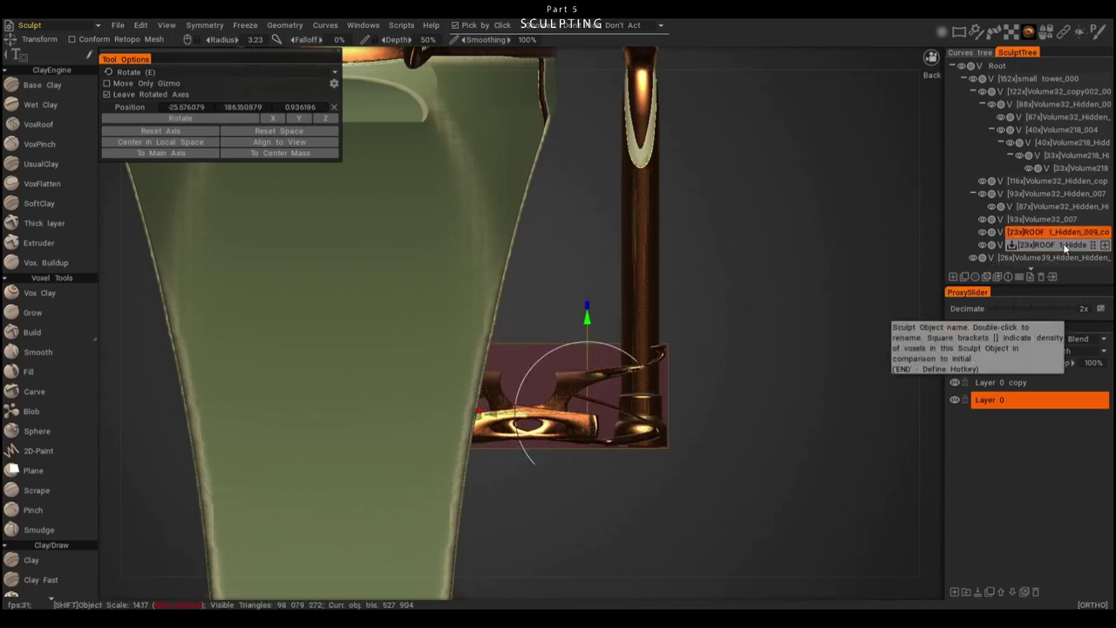
- Resample both bracket pieces at the tower's foot to a lower poly count
click(1060, 246)
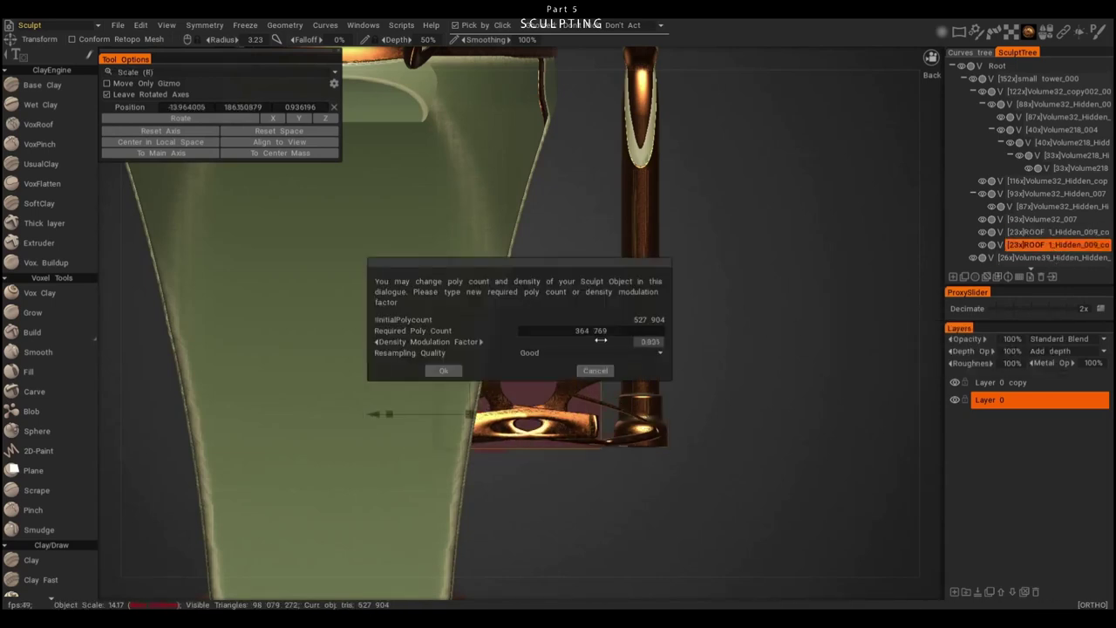
click(444, 372)
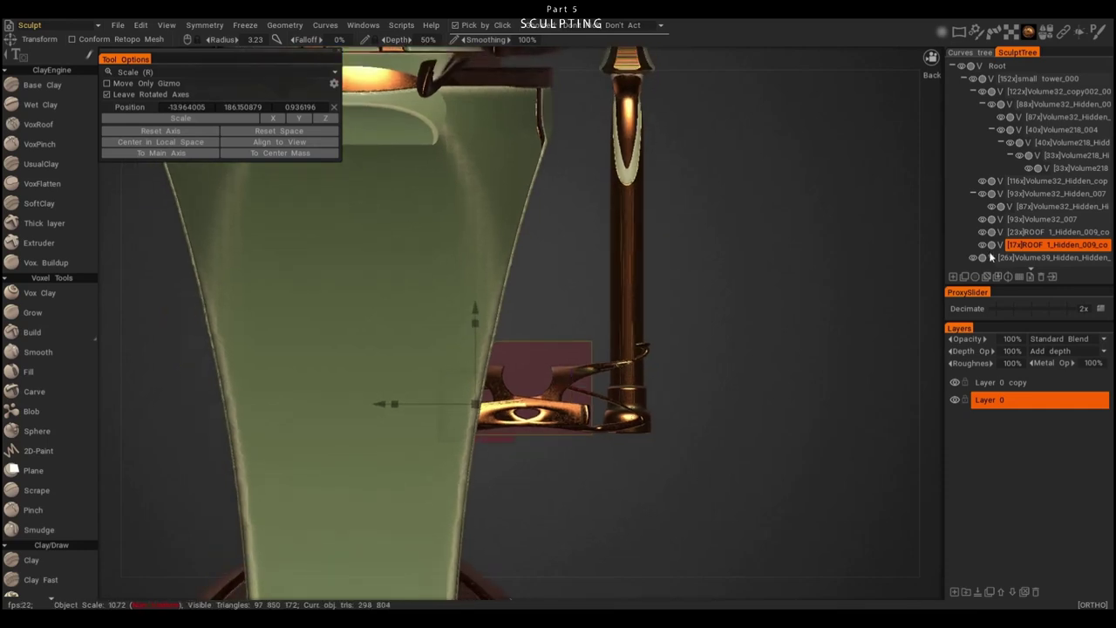
click(1048, 233)
click(446, 371)
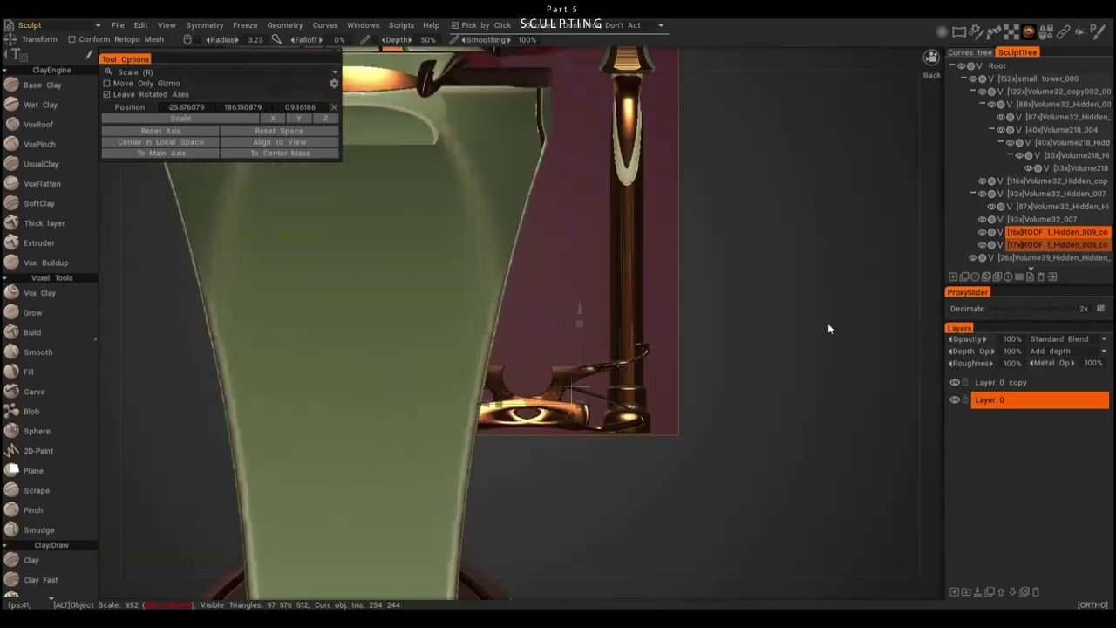
- Duplicate both brackets and raise the copies to the upper end of the tower shaft
scroll(661, 378, down, 2)
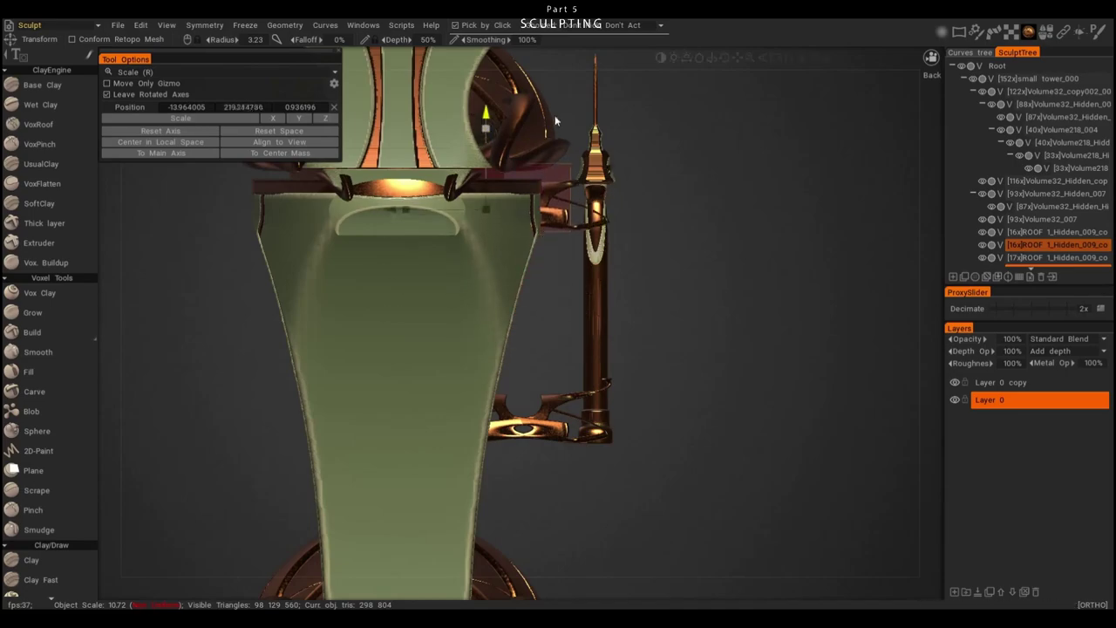
middle_drag(554, 115, 523, 209)
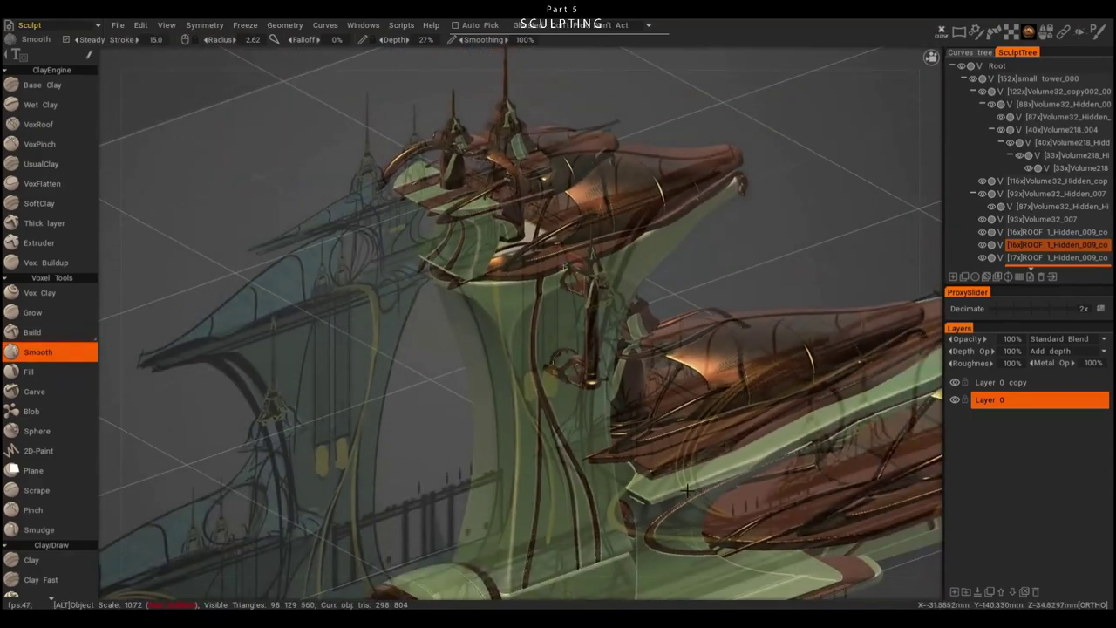
right_drag(687, 491, 570, 421)
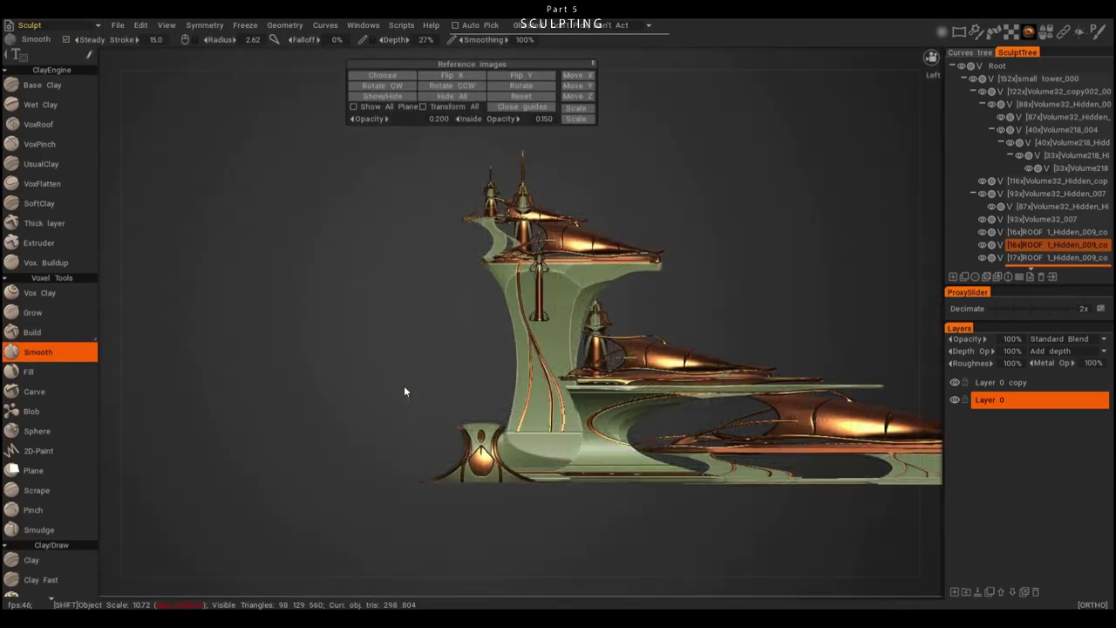
right_drag(403, 385, 560, 391)
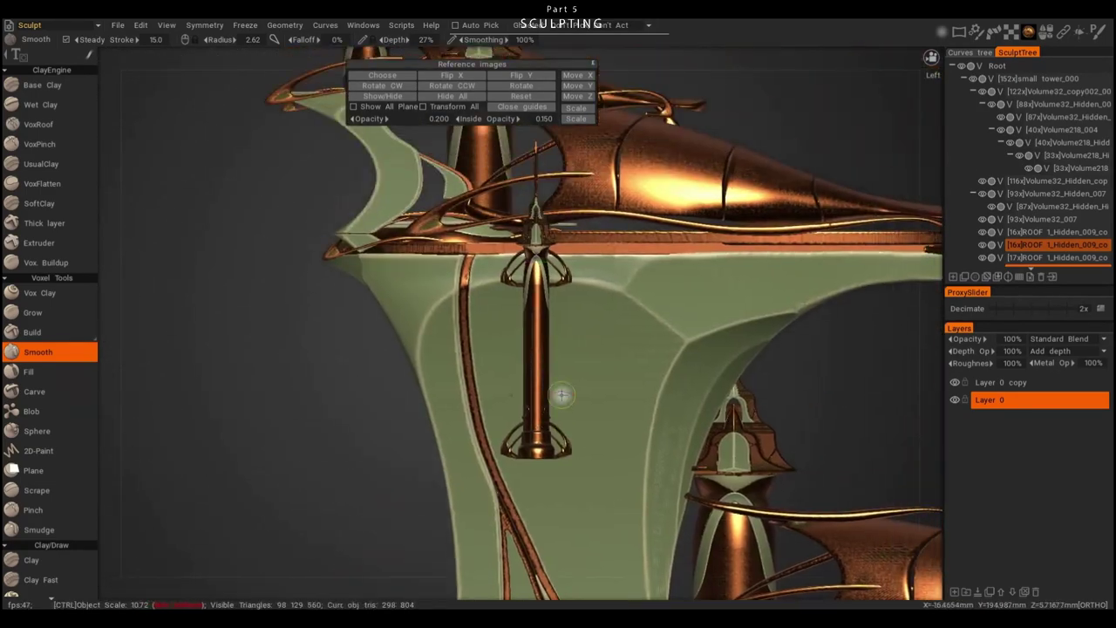
- Duplicate the upper wall-side bracket, and rotate and lower the copy beneath the upper pair
key(t)
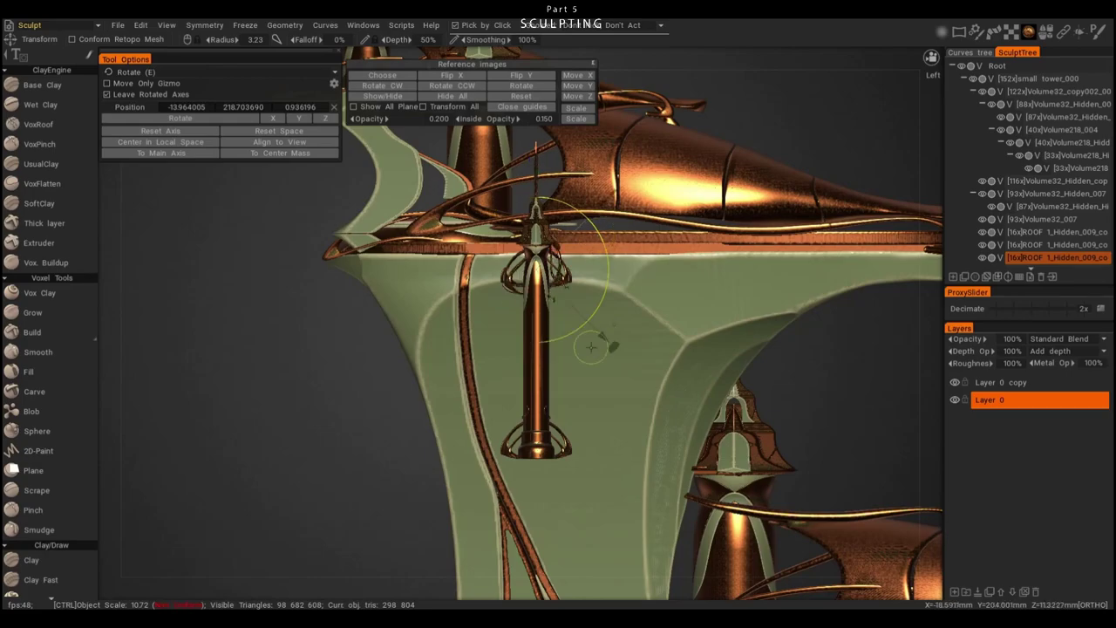
right_drag(560, 391, 558, 262)
middle_drag(649, 236, 626, 348)
right_drag(626, 348, 670, 388)
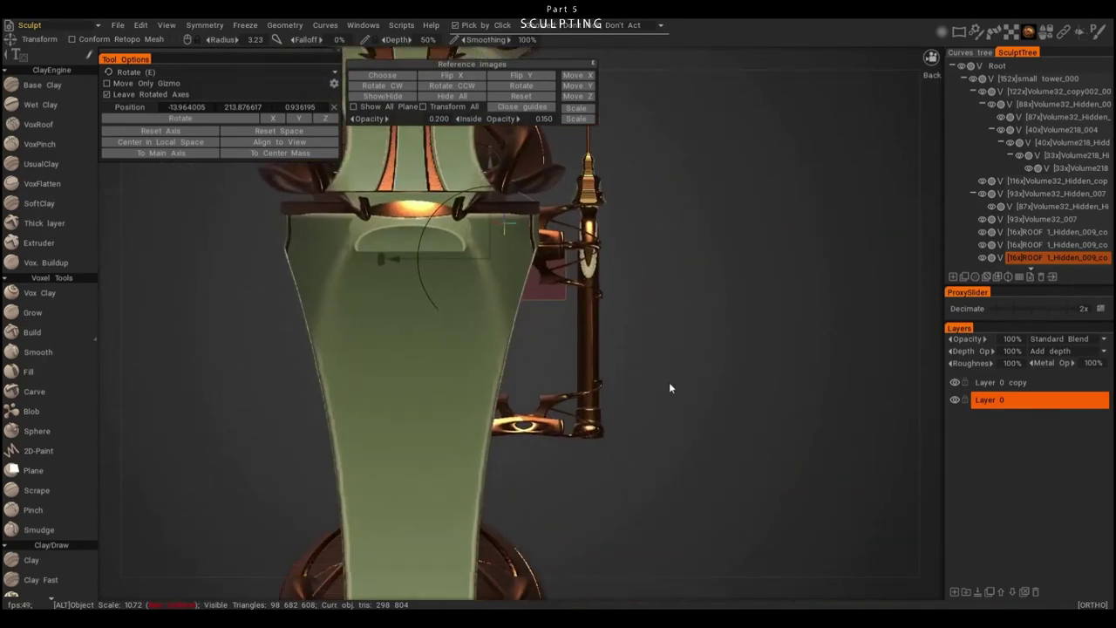
shift+right_drag(558, 405, 531, 366)
- Raise the lower brackets along the tower shaft, and place a duplicated pair beneath them at the tower's foot
drag(417, 280, 443, 224)
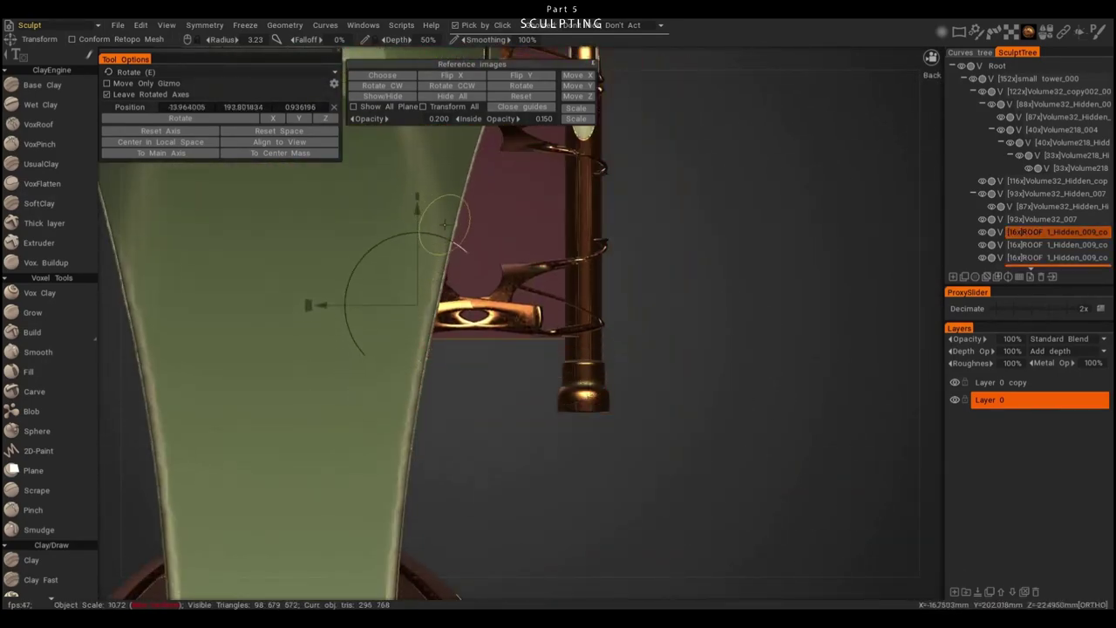
right_drag(417, 262, 526, 331)
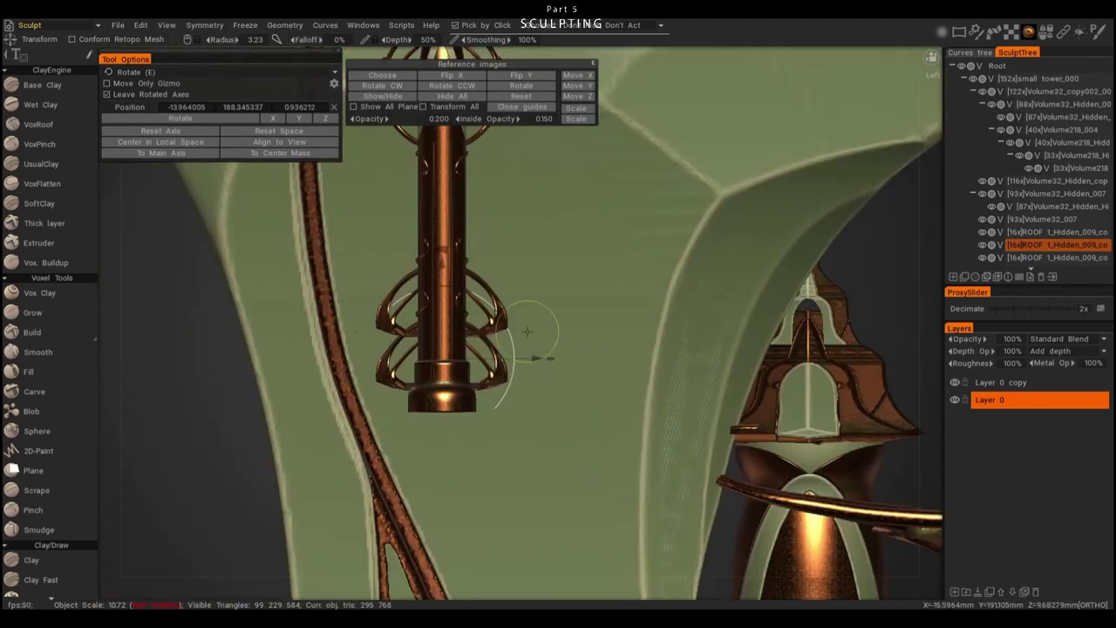
alt+drag(442, 253, 677, 415)
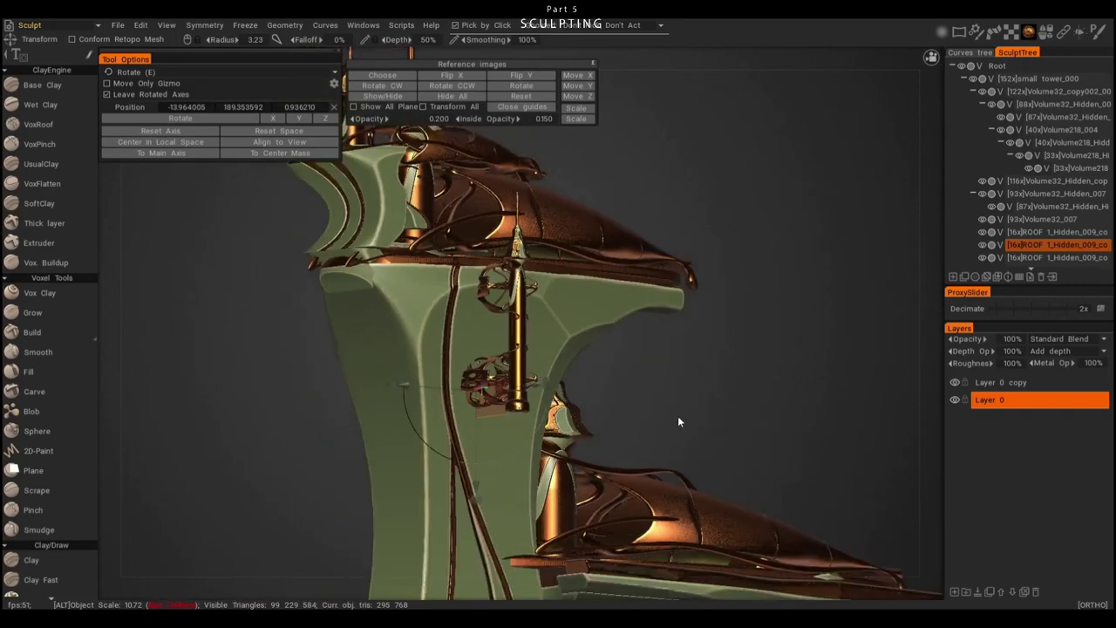
- Hide one lower bracket copy in the sculpt tree and check the tower's brackets from the building's back
scroll(599, 379, down, 5)
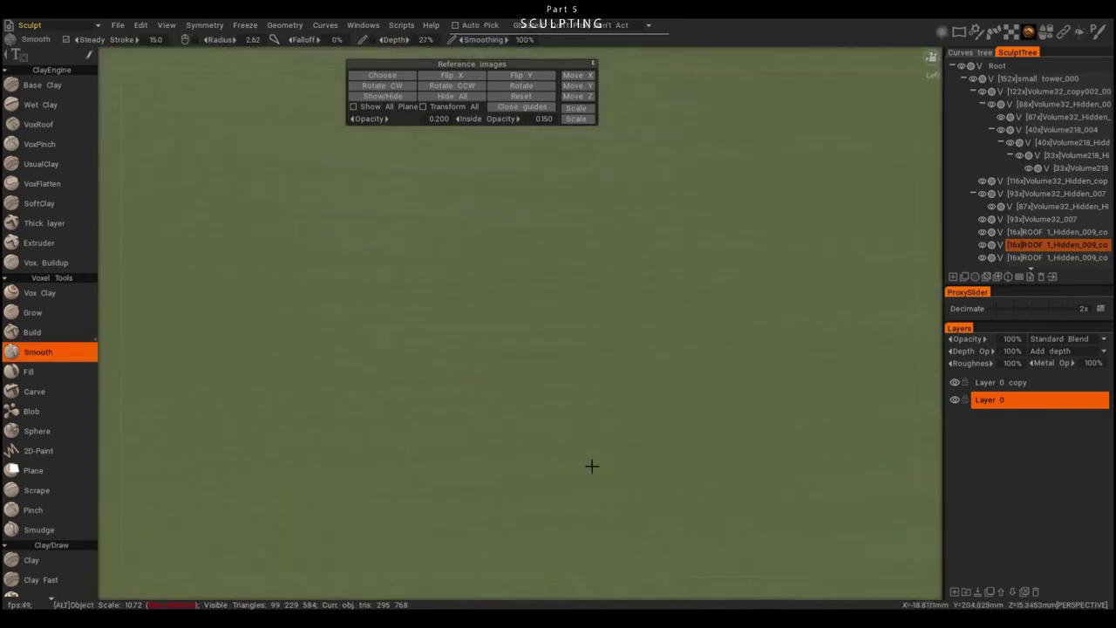
scroll(591, 466, down, 5)
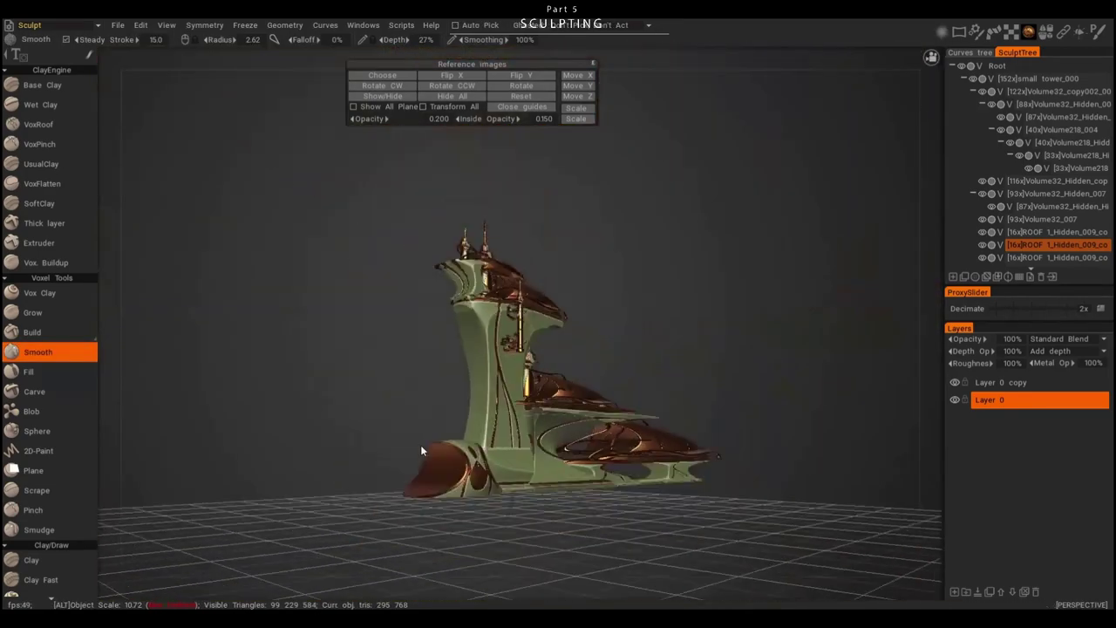
scroll(420, 445, up, 5)
alt+drag(420, 445, 607, 468)
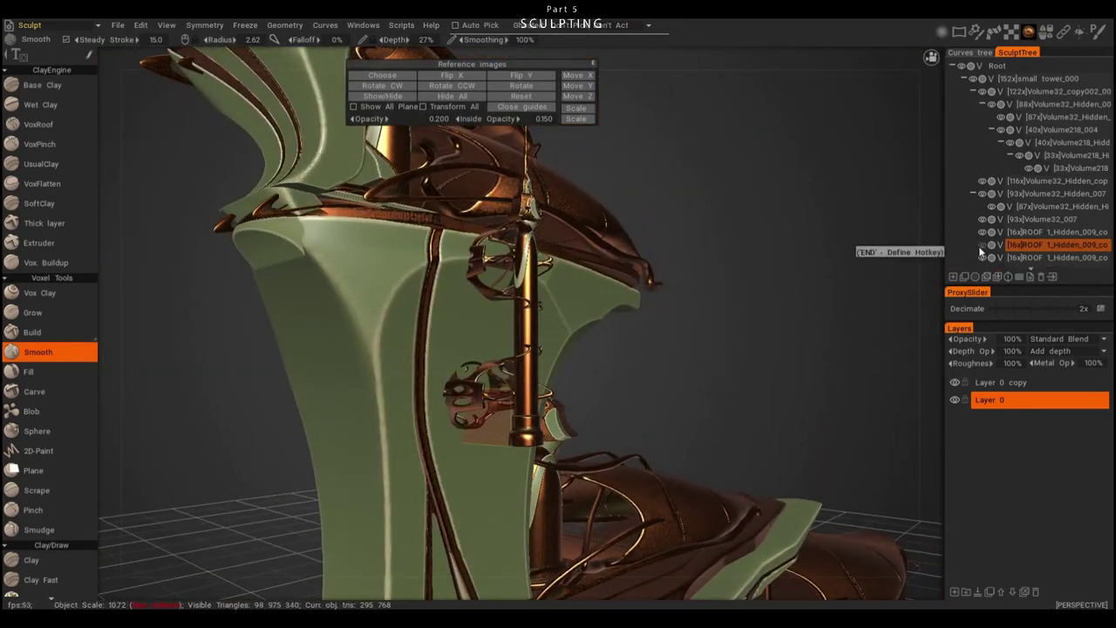
alt+drag(790, 398, 935, 290)
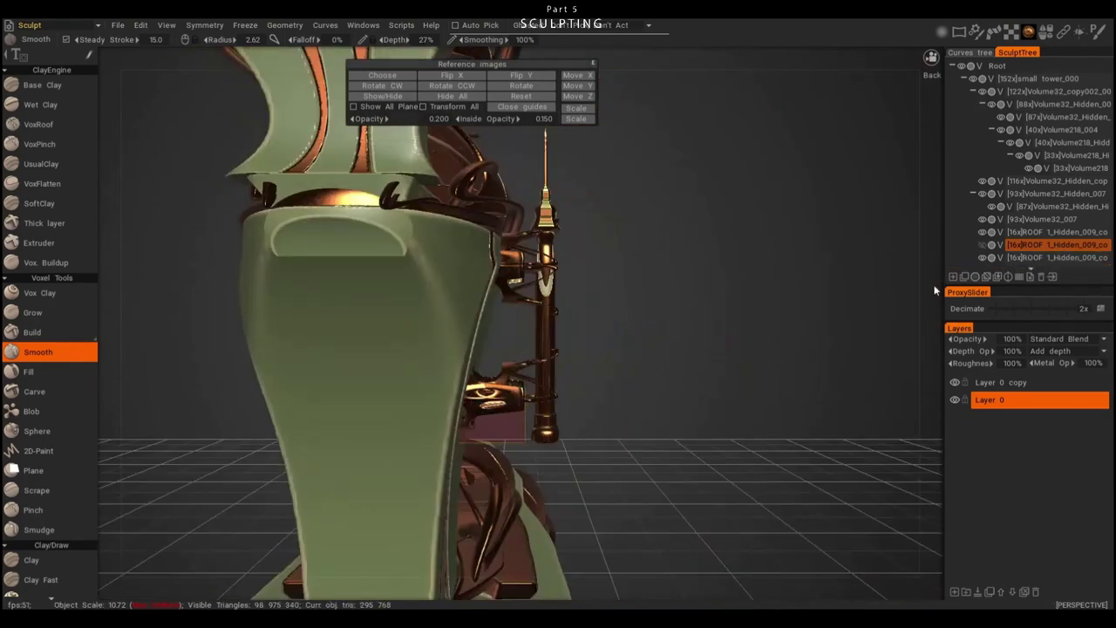
- Show the hidden lower bracket copy again and remove the surplus bracket from the small tower's group
key(Down)
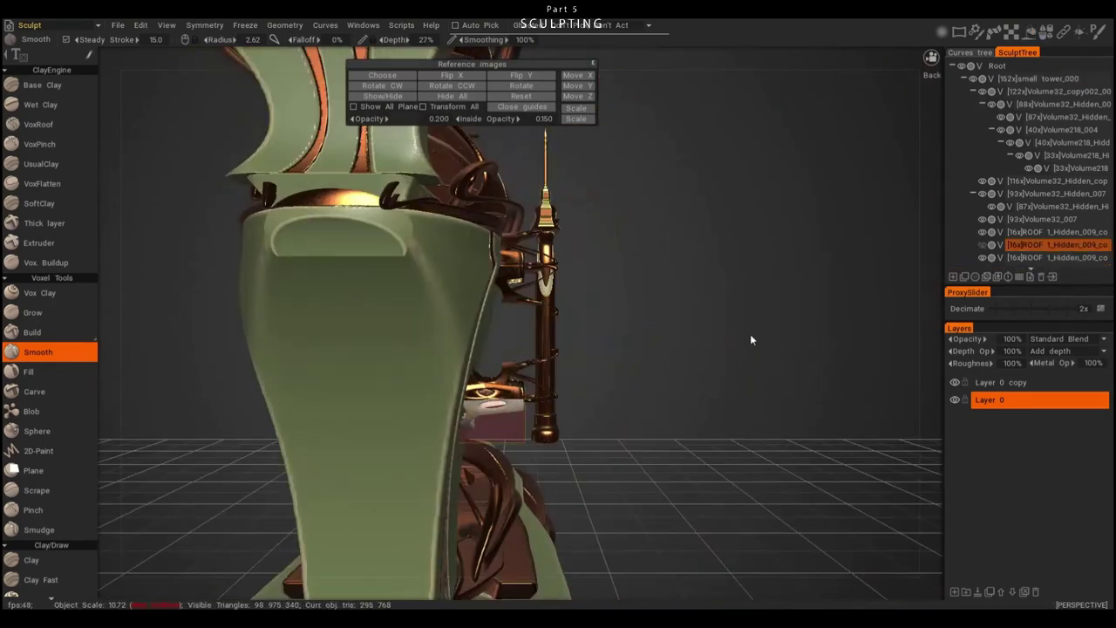
click(981, 246)
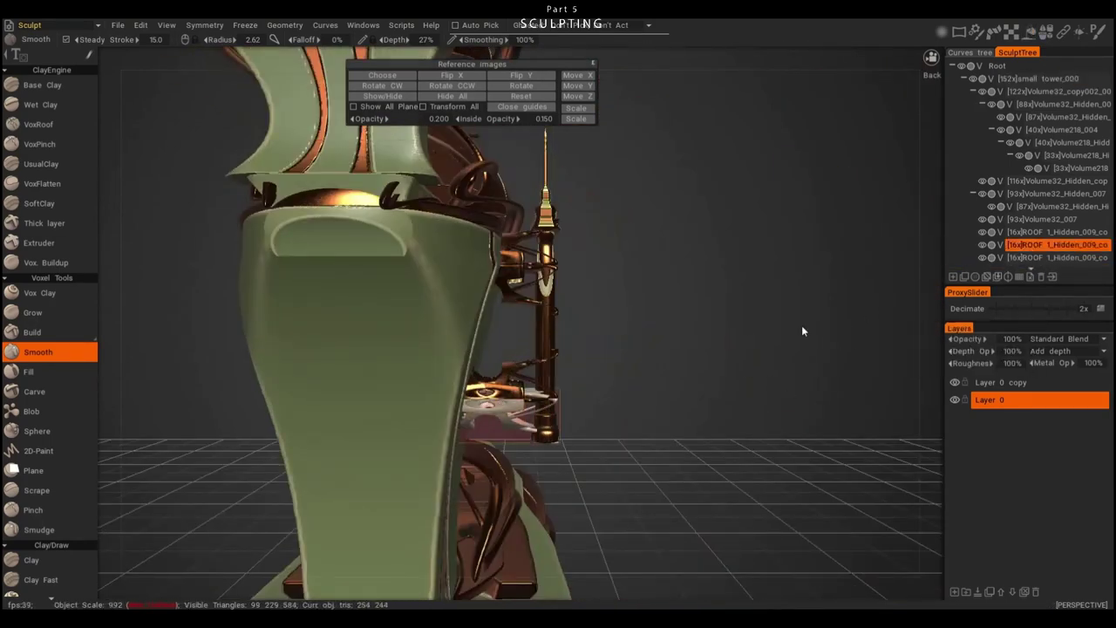
alt+drag(488, 409, 480, 401)
- Examine how the lower brackets meet the tower foot and the neck from the building's back and side
key(t)
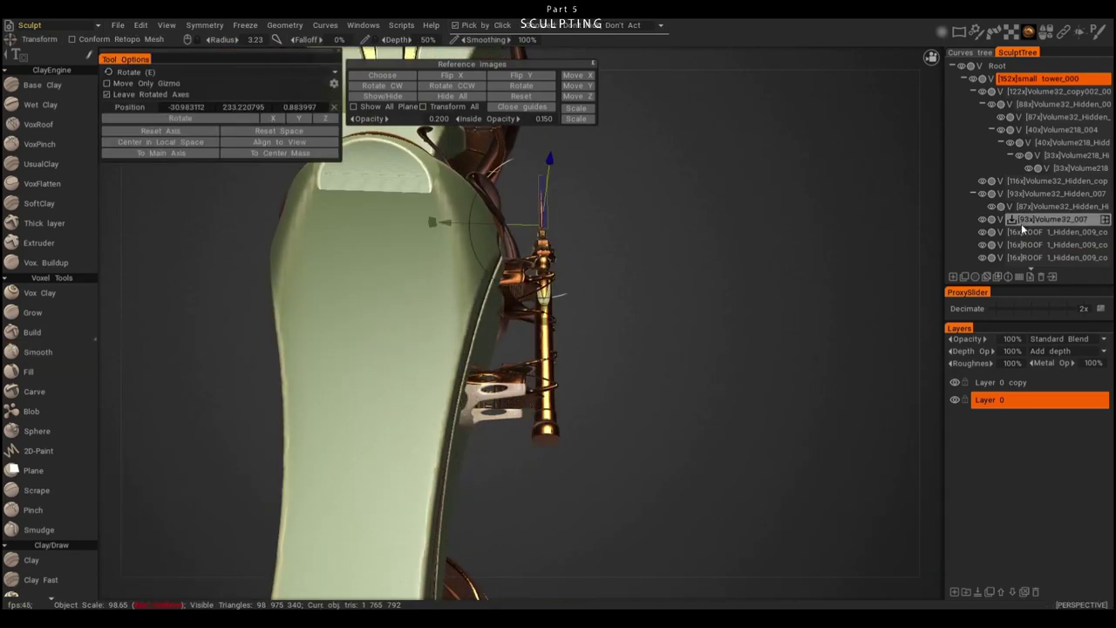
alt+drag(588, 408, 990, 366)
scroll(1033, 225, down, 1)
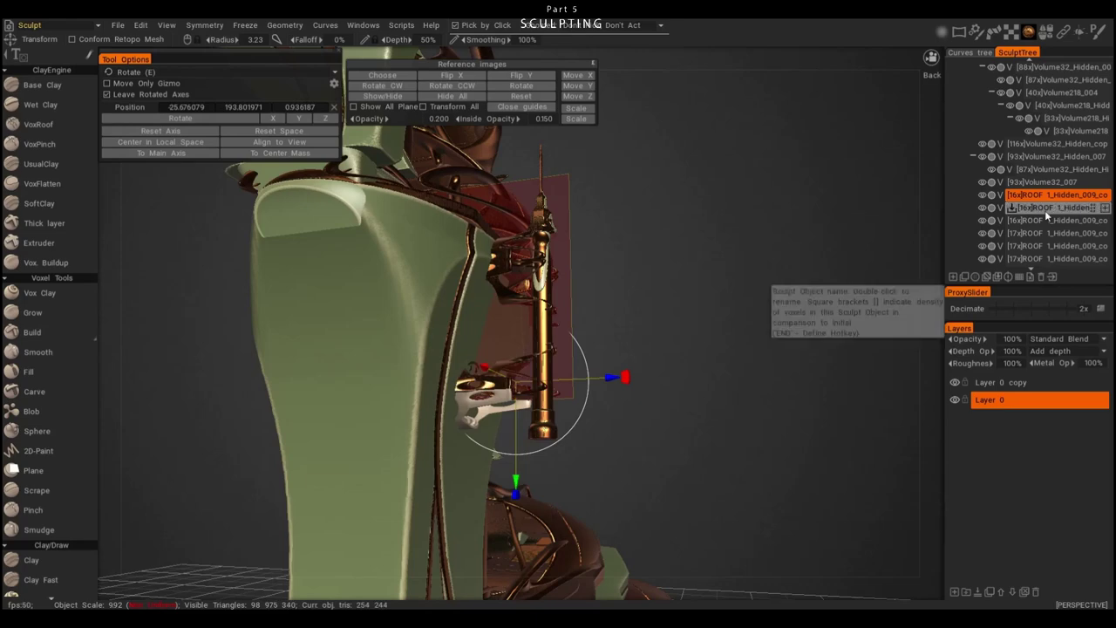
click(1041, 181)
alt+drag(523, 384, 523, 410)
click(471, 431)
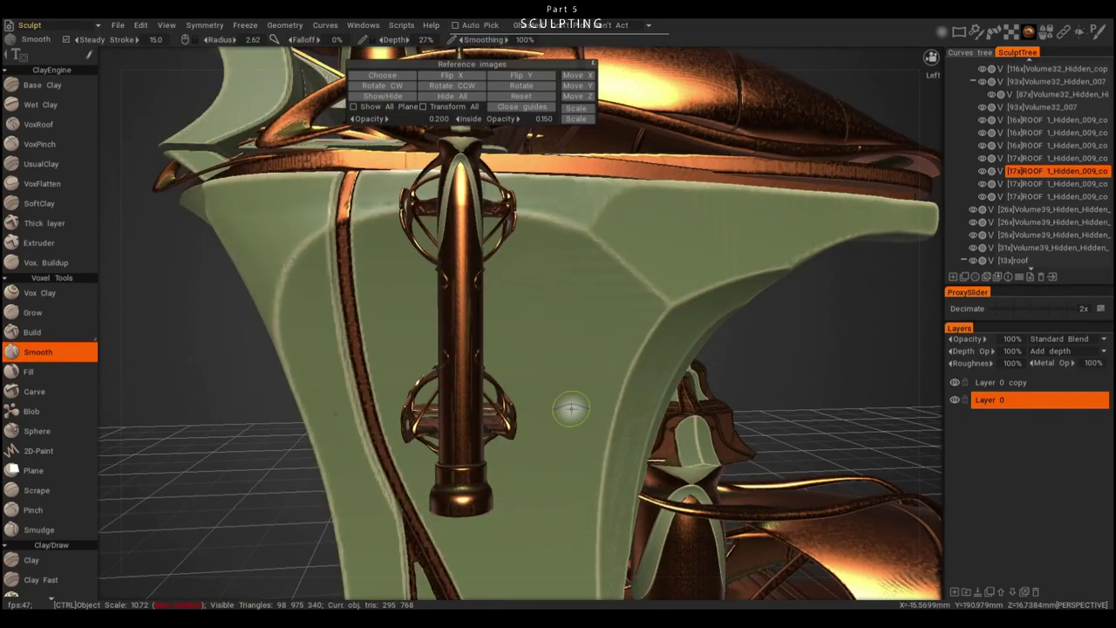
mouse_move(299, 403)
alt+mouse_down()
mouse_move(605, 428)
mouse_move(528, 415)
mouse_move(655, 366)
mouse_move(566, 436)
mouse_move(697, 419)
alt+mouse_up()
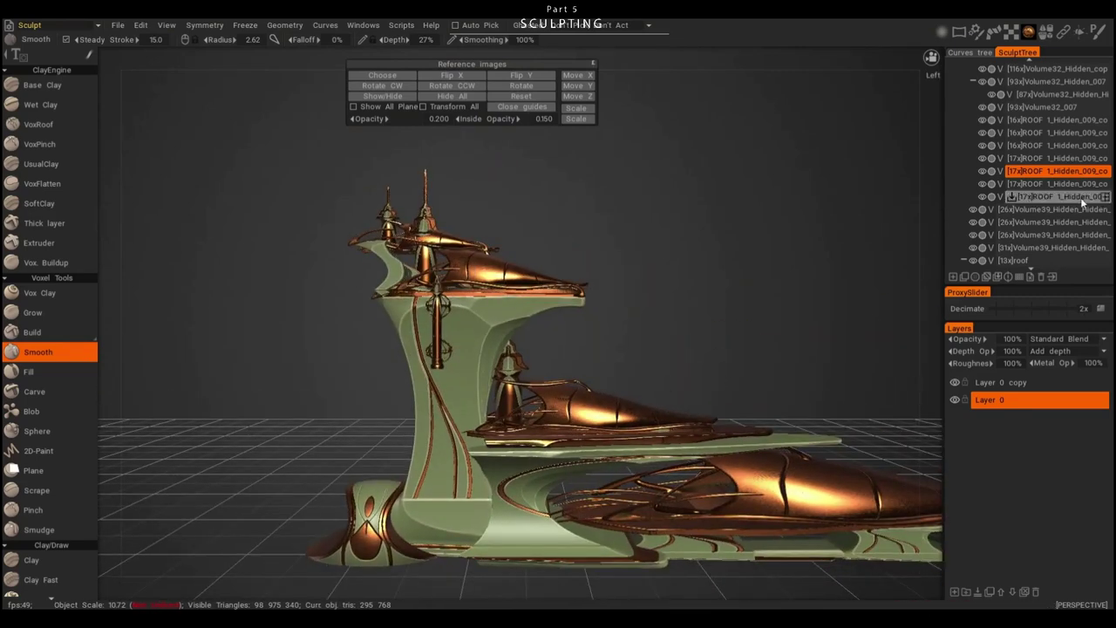
- Create a new instance of the complete small tower and move it along the neck beside the original
scroll(968, 104, up, 5)
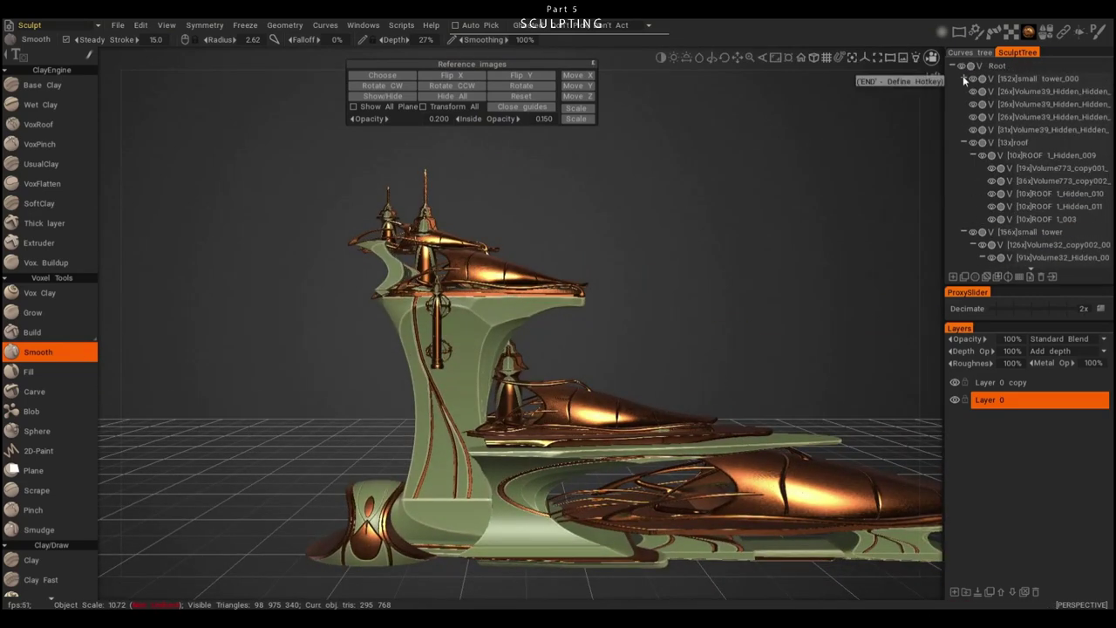
click(973, 77)
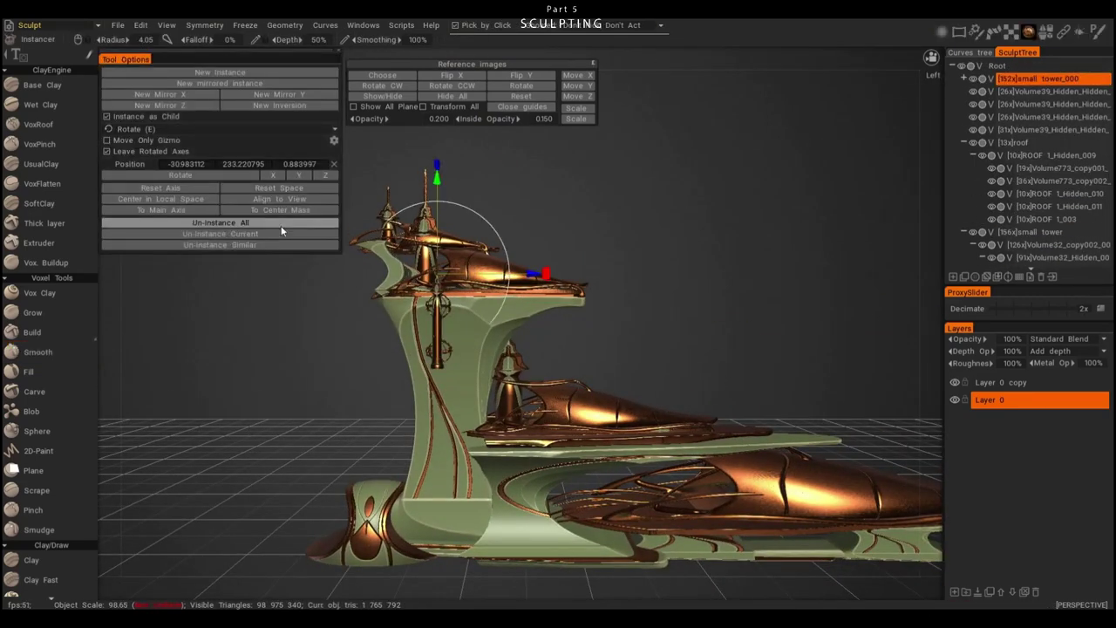
click(228, 75)
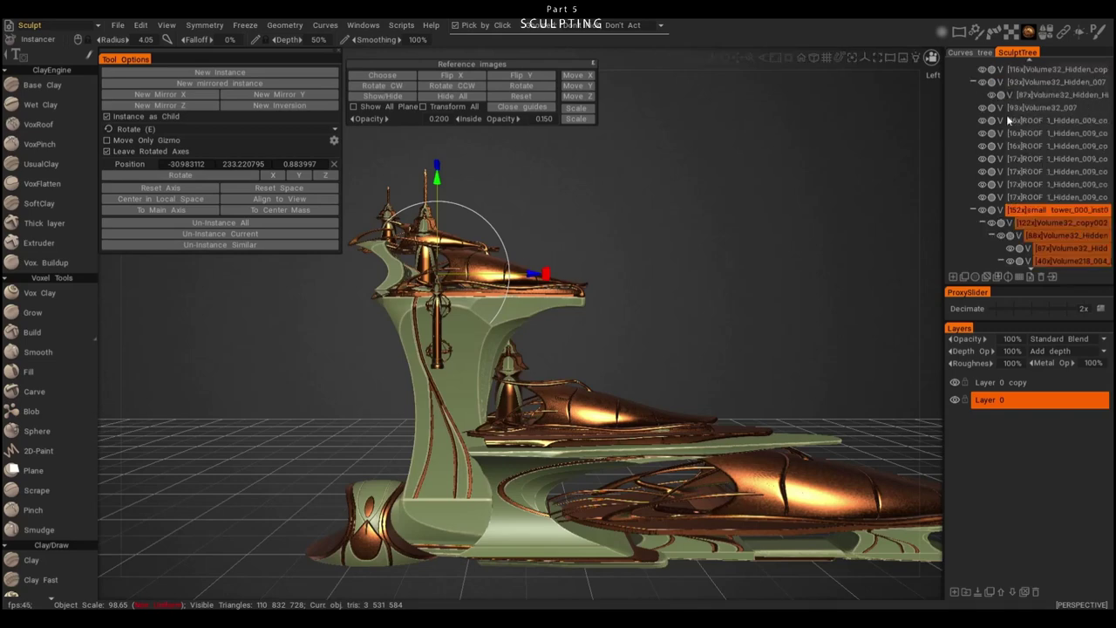
mouse_move(1102, 216)
mouse_down()
mouse_move(1043, 54)
mouse_move(1011, 70)
mouse_up()
drag(627, 218, 585, 240)
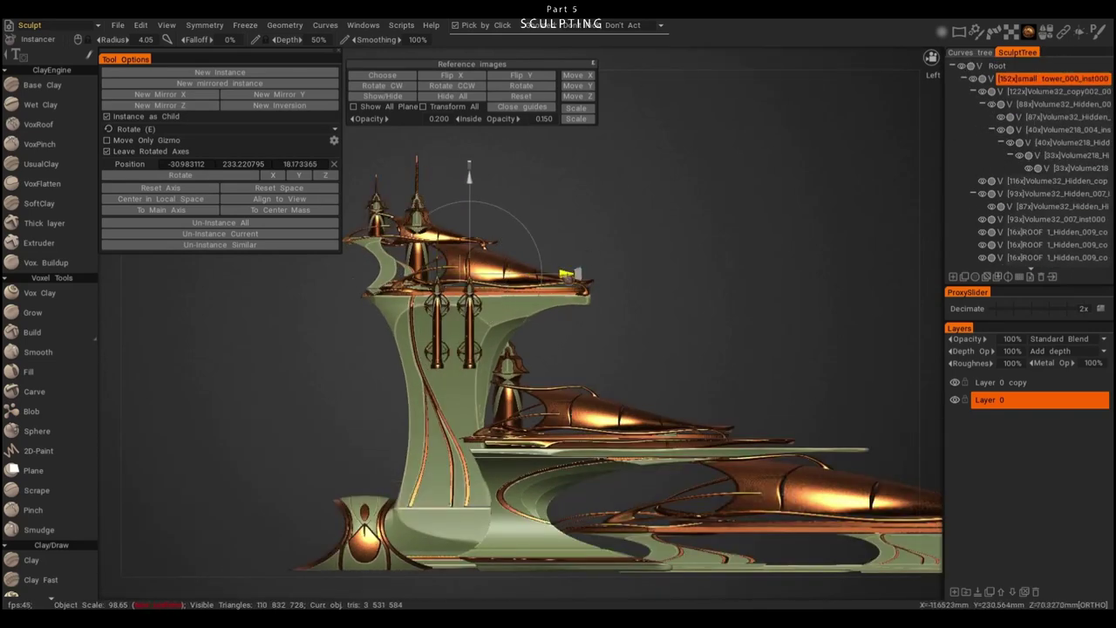
scroll(535, 137, up, 2)
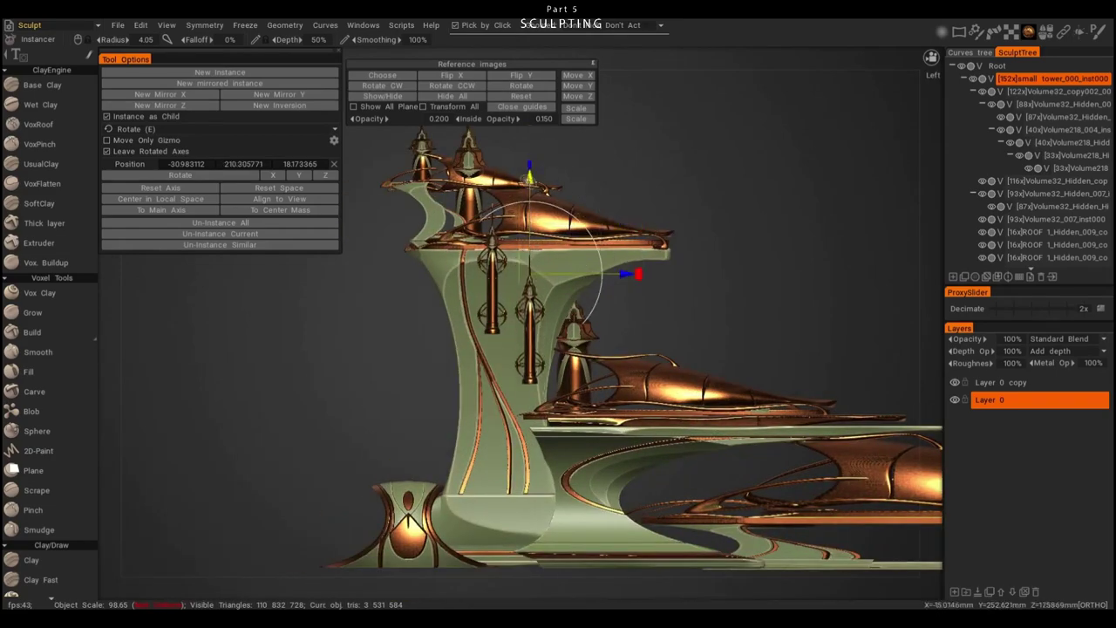
alt+drag(618, 276, 555, 253)
key(ctrl+z)
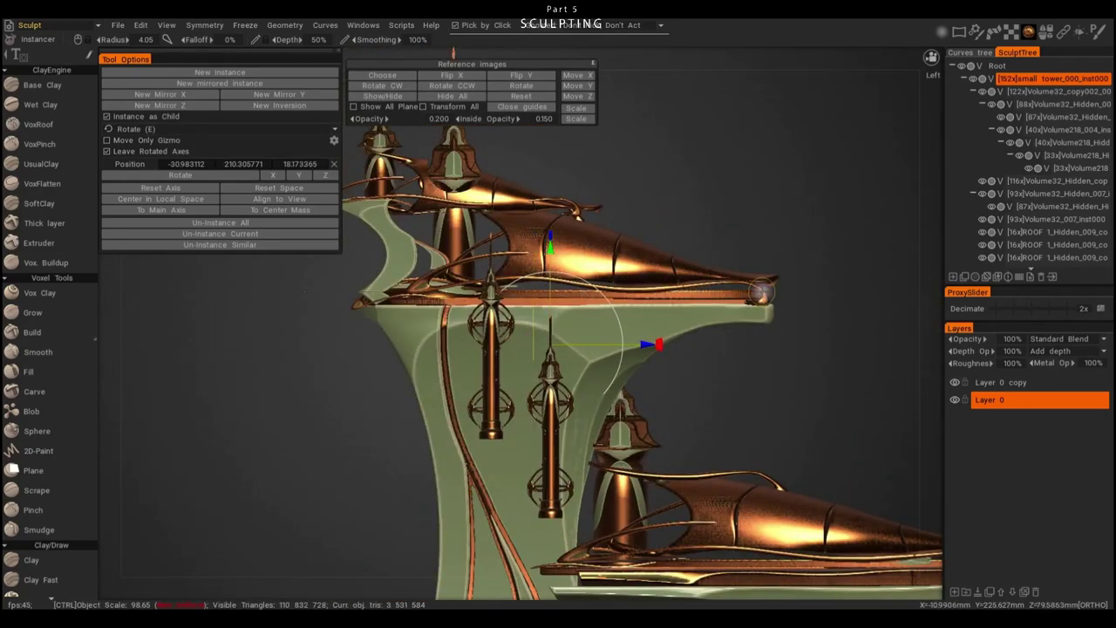
- Move the two small towers closer together and enlarge both uniformly against the reference drawing
alt+drag(549, 168, 602, 178)
click(973, 90)
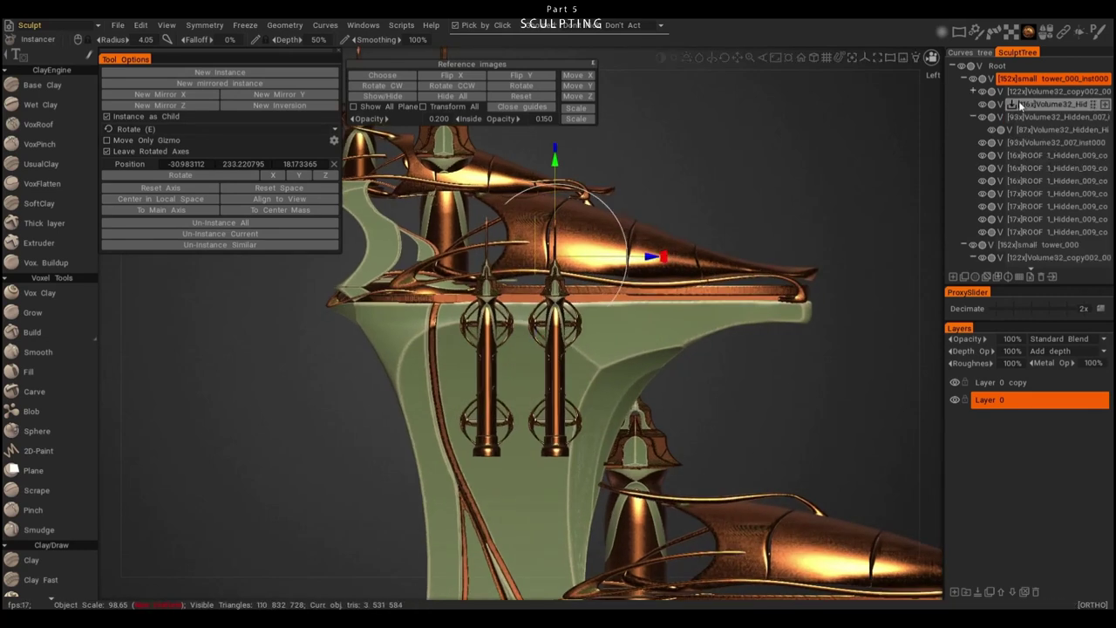
click(1046, 245)
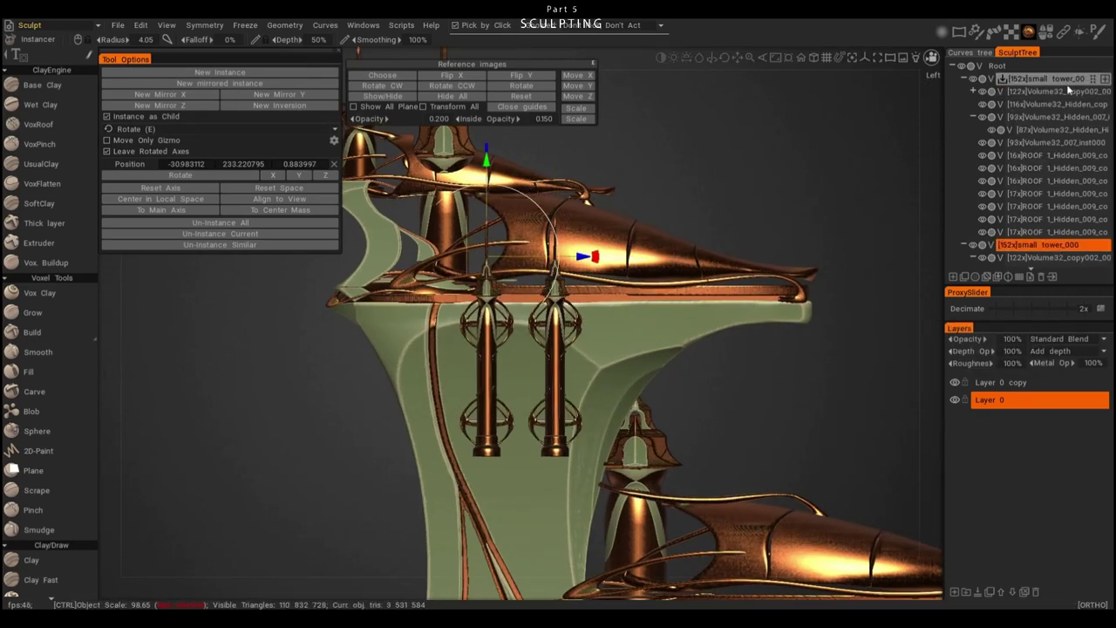
mouse_move(662, 256)
mouse_down()
mouse_move(641, 256)
mouse_move(689, 306)
mouse_move(640, 374)
mouse_move(478, 349)
mouse_move(628, 297)
mouse_move(639, 204)
mouse_move(772, 383)
mouse_move(718, 353)
mouse_move(543, 475)
mouse_move(630, 432)
mouse_move(618, 378)
mouse_move(659, 316)
mouse_up()
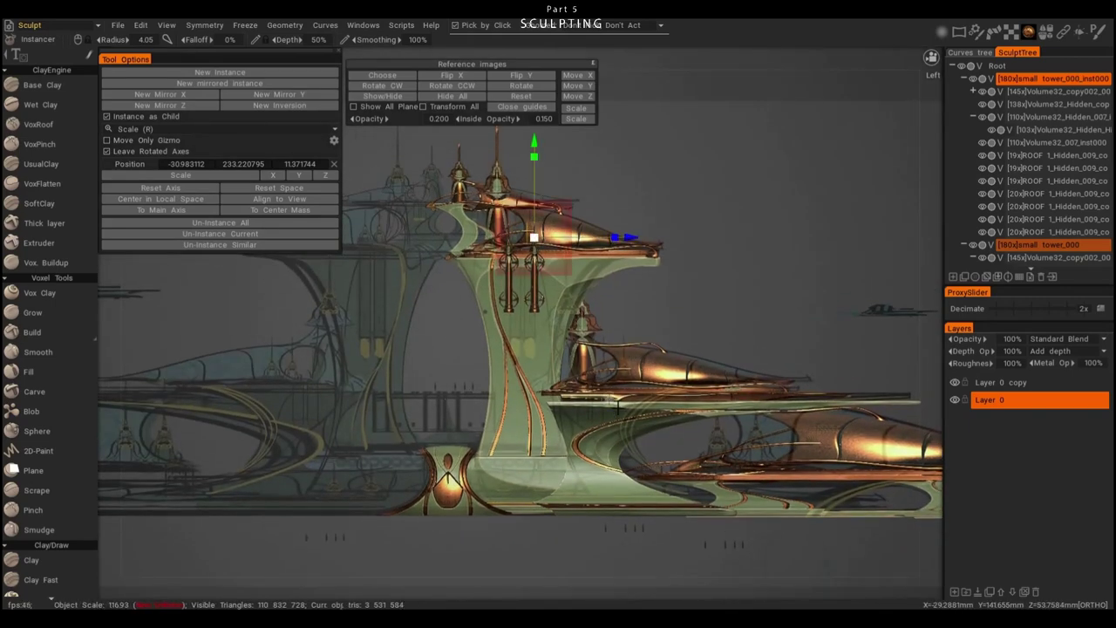
drag(617, 404, 847, 430)
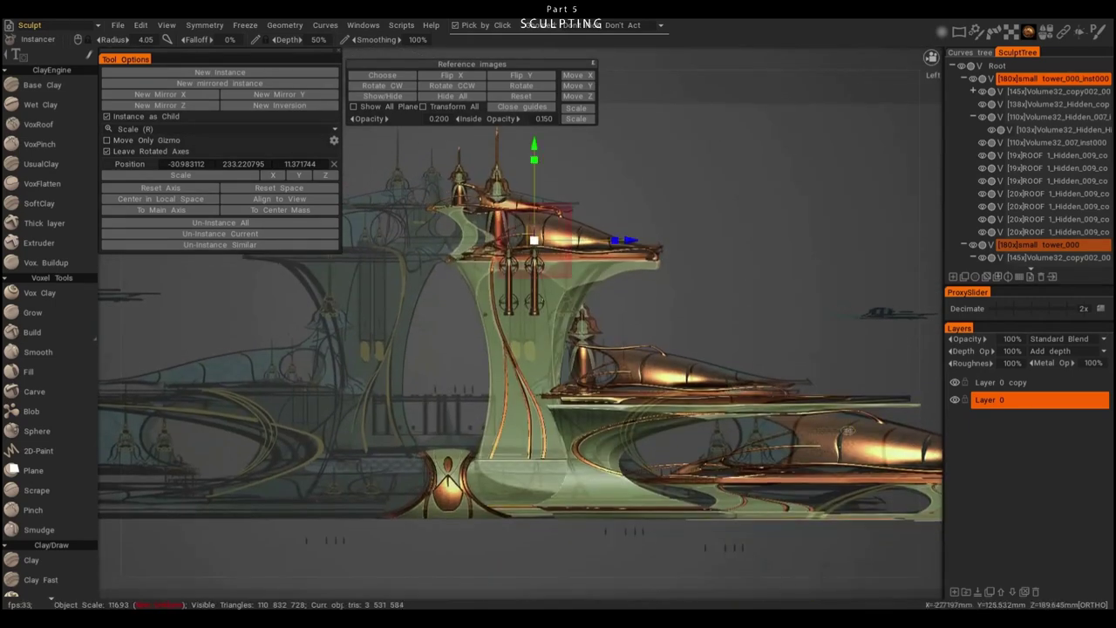
- Move a copy of the green curved support to the building's back and enlarge it beneath the neck
scroll(848, 429, up, 3)
key(t)
scroll(847, 430, up, 3)
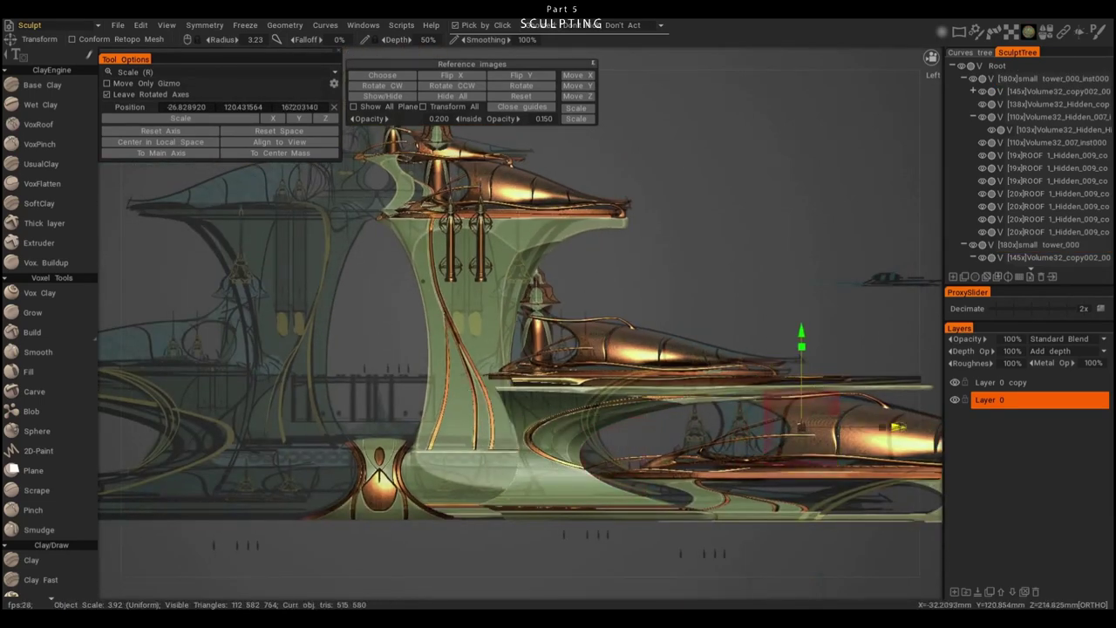
drag(898, 426, 644, 430)
alt+drag(552, 294, 647, 338)
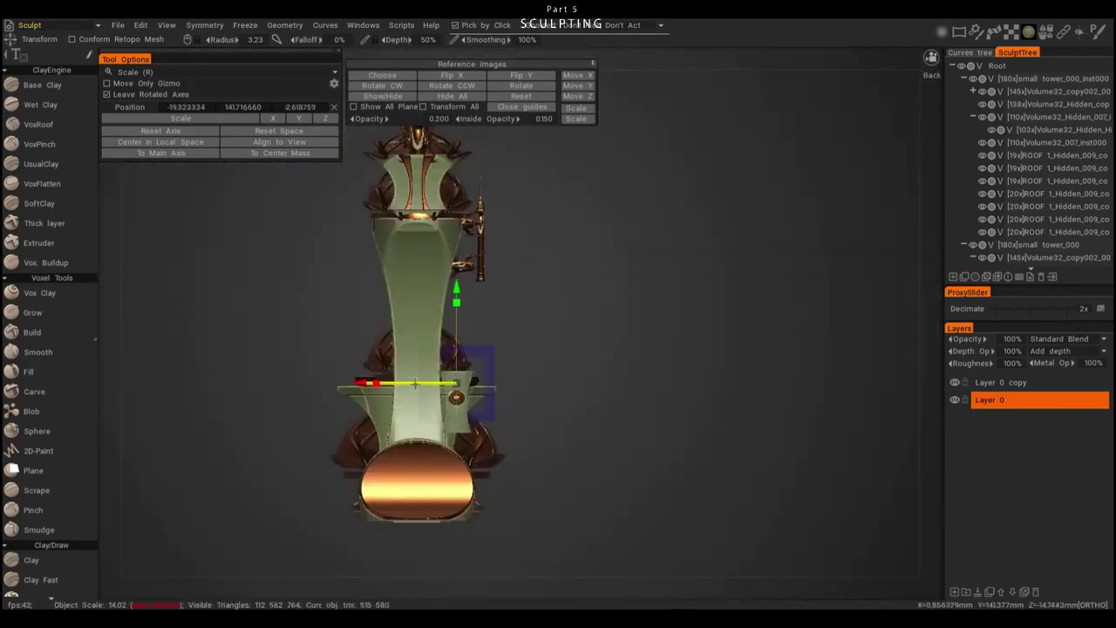
- Centre the green support on the building's axis and lower it slightly to sit above the copper base
alt+shift+drag(480, 403, 558, 349)
scroll(620, 309, up, 5)
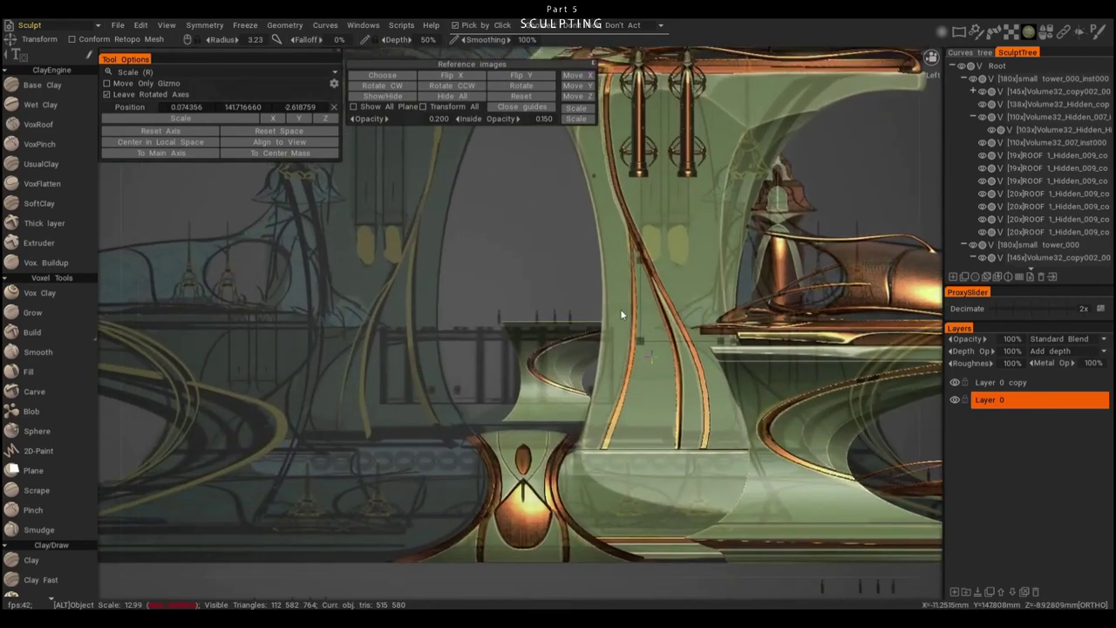
mouse_move(636, 231)
mouse_down()
mouse_move(636, 259)
mouse_move(635, 236)
mouse_up()
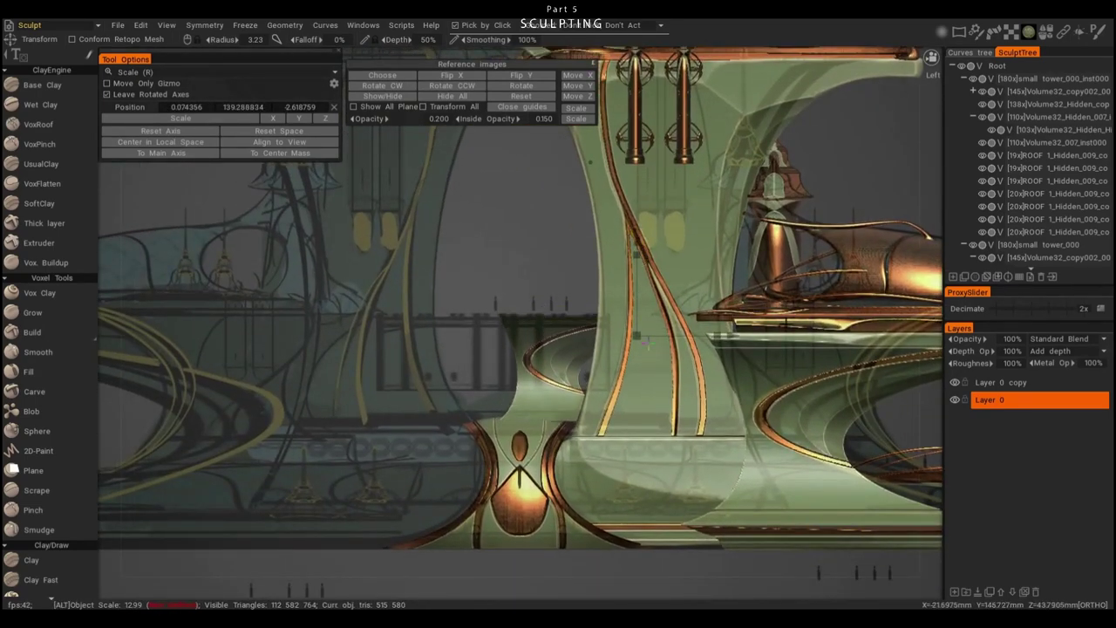
scroll(636, 261, down, 2)
drag(720, 332, 528, 306)
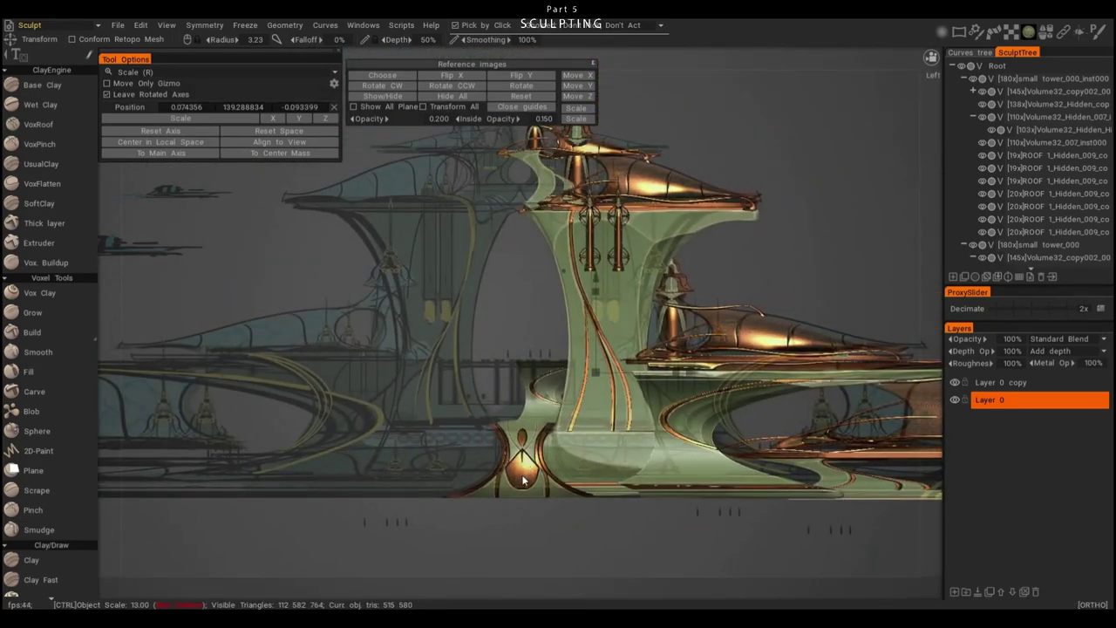
- Place a copied copper bracket beside the rounded copper base at the building's back, scaling and turning it upright
scroll(530, 523, down, 2)
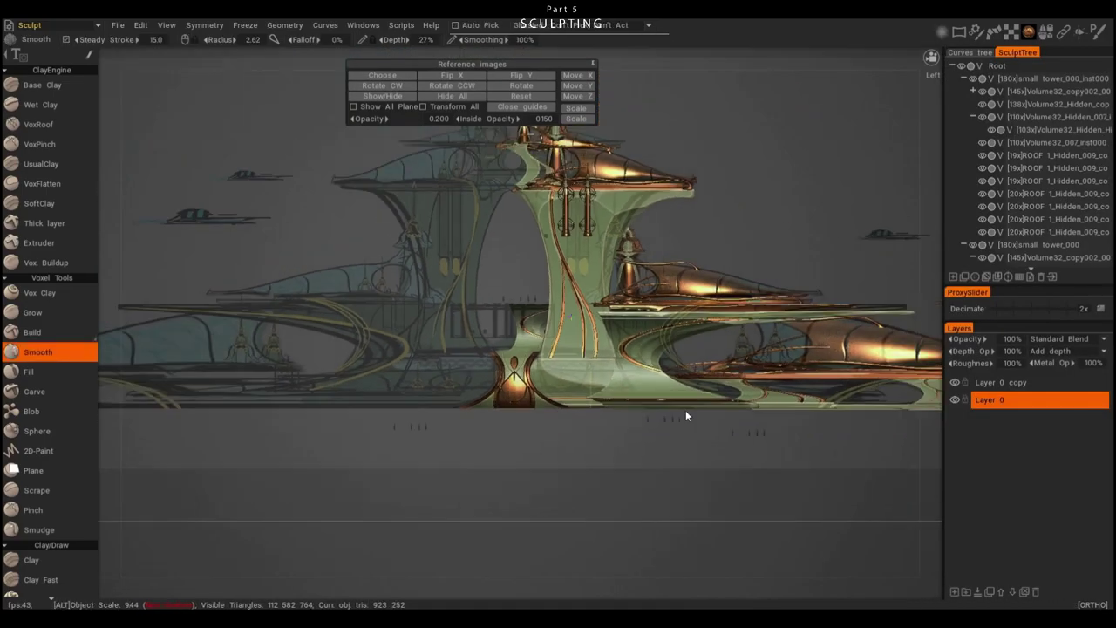
drag(685, 410, 577, 429)
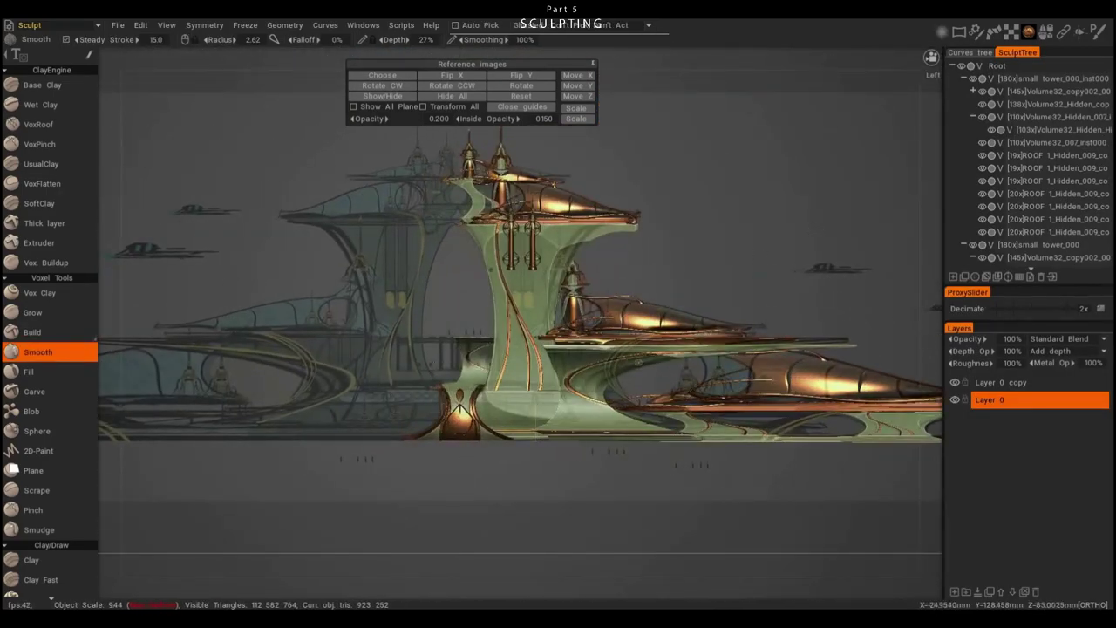
mouse_move(523, 374)
mouse_down()
mouse_move(488, 384)
mouse_move(620, 386)
mouse_move(520, 374)
mouse_move(673, 457)
mouse_move(640, 374)
mouse_move(539, 385)
mouse_up()
key(t)
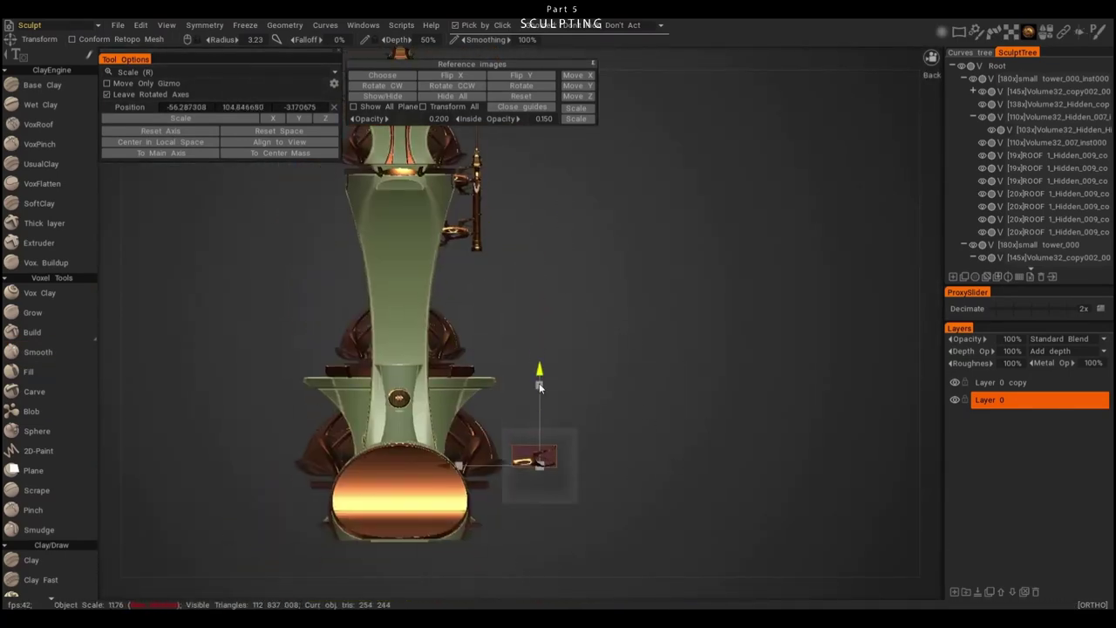
drag(726, 506, 580, 331)
scroll(567, 322, up, 2)
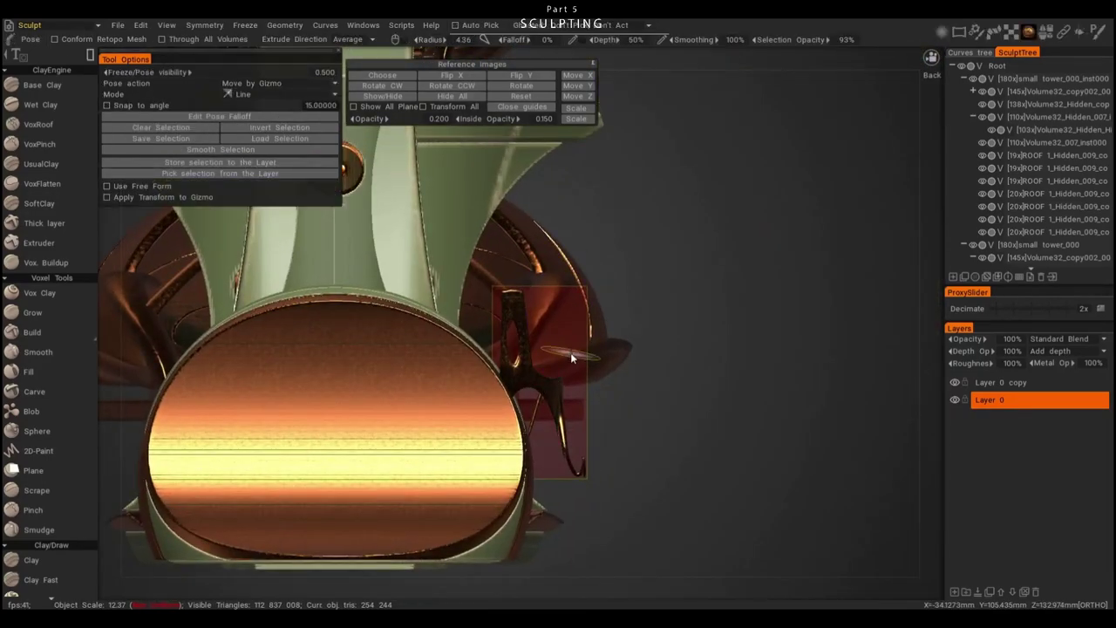
- Un-instance the bracket copy and bend its upper arm inward over the copper base with the Pose tool
key(e)
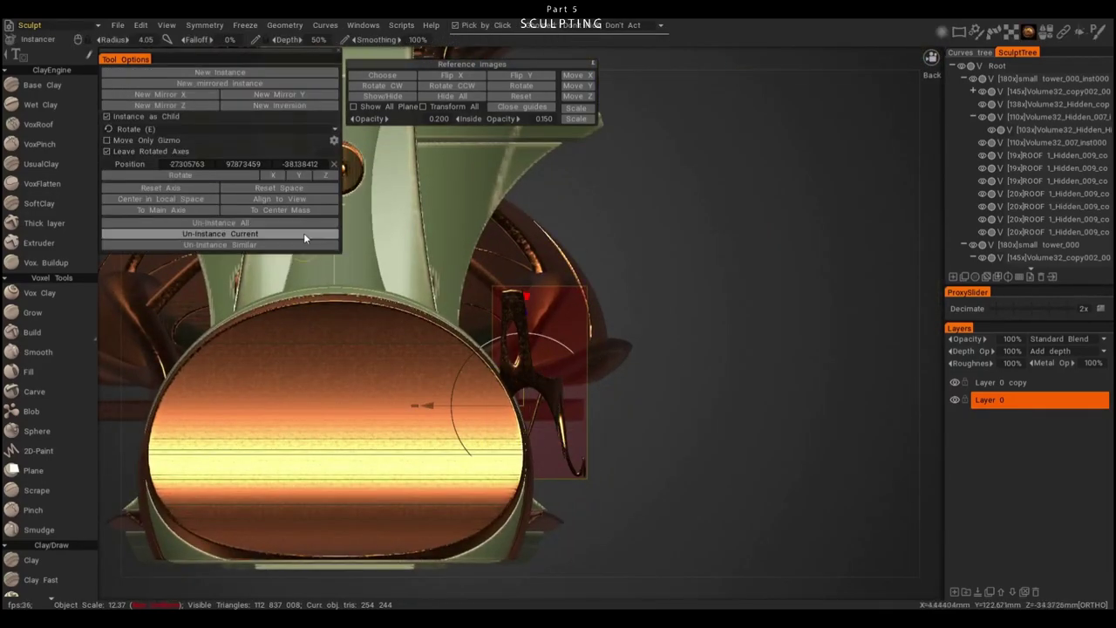
click(303, 233)
key(e)
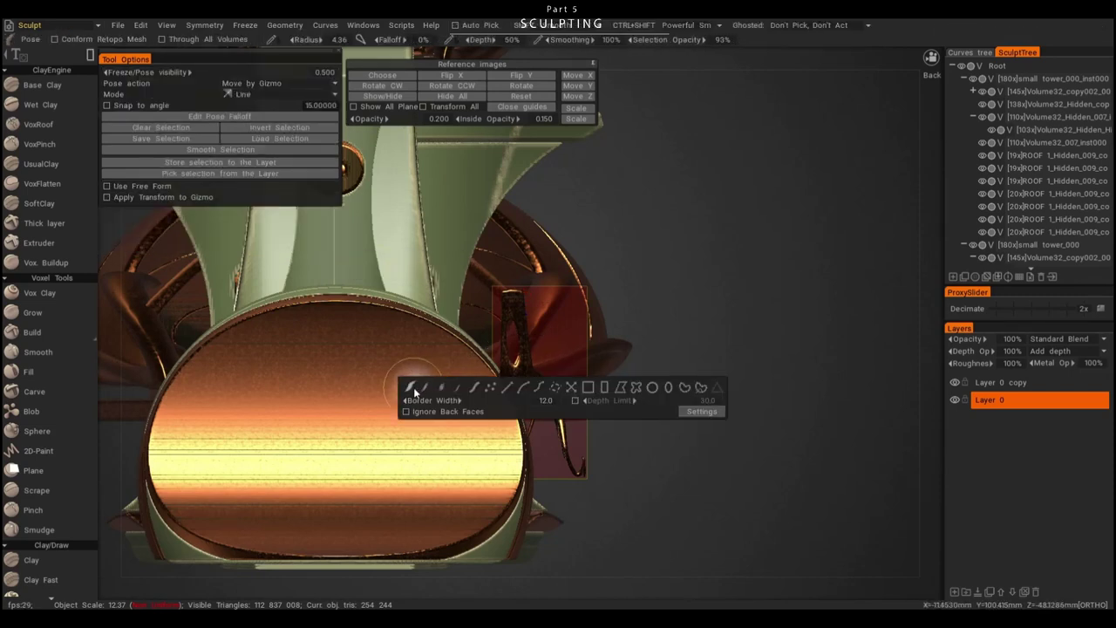
click(415, 390)
click(513, 309)
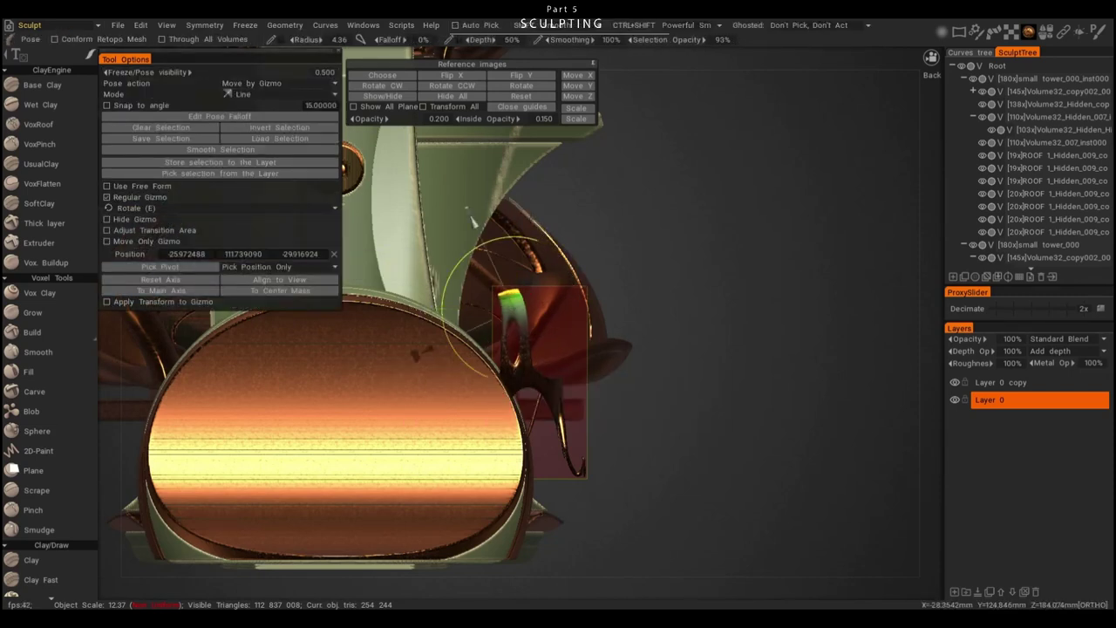
drag(473, 223, 444, 311)
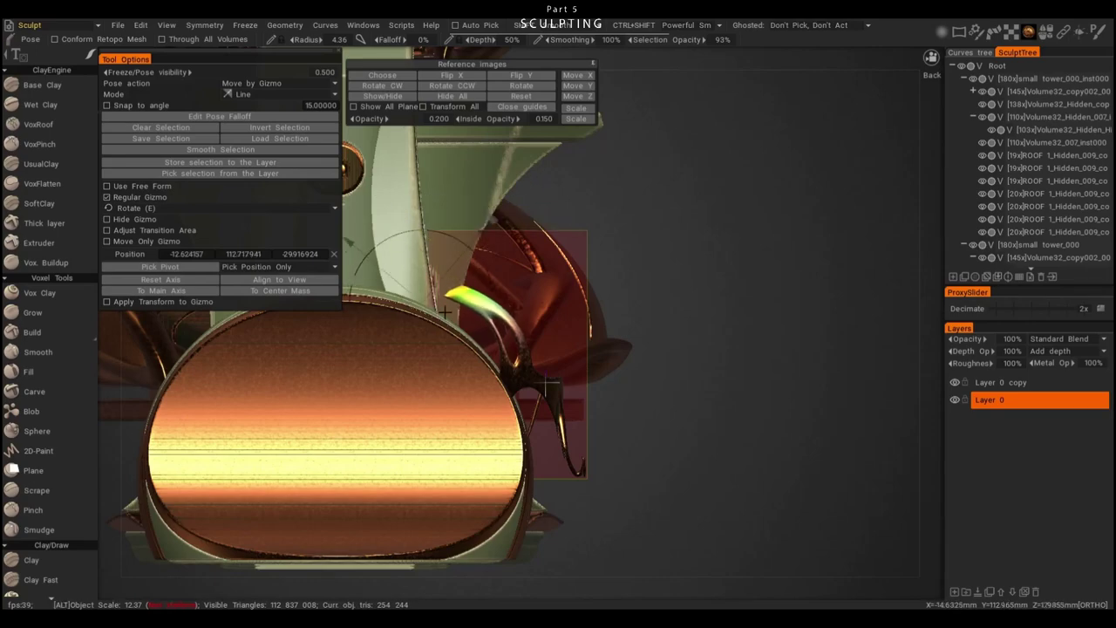
alt+middle_drag(445, 312, 489, 262)
drag(440, 253, 671, 315)
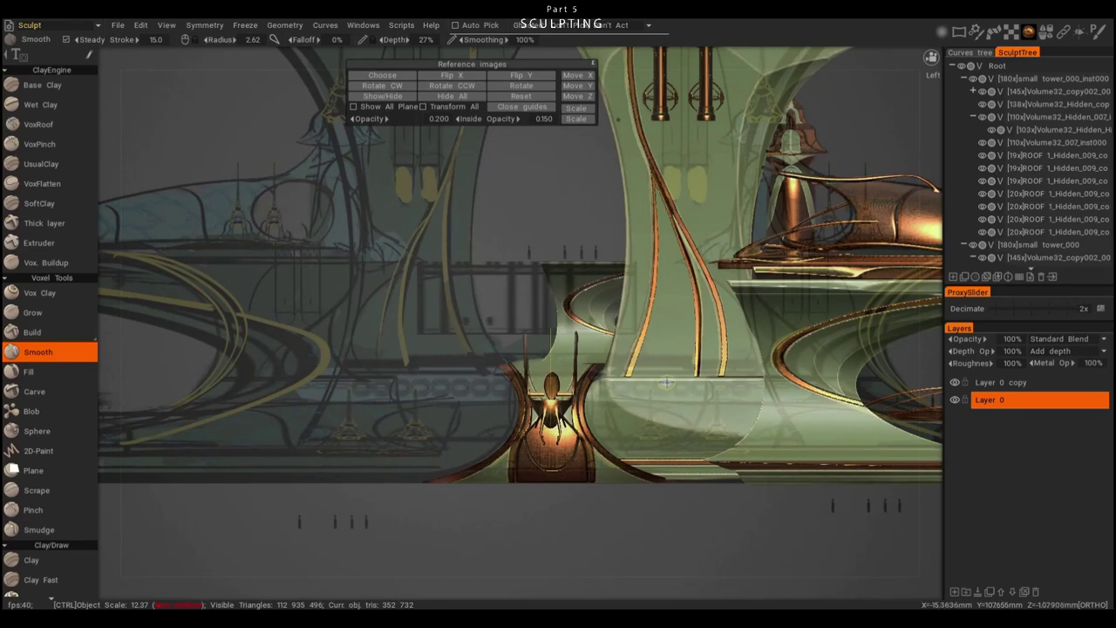
- Resample two parts of the copper base, using density modulation factors of 1.60 and 1.04
alt+drag(307, 107, 523, 261)
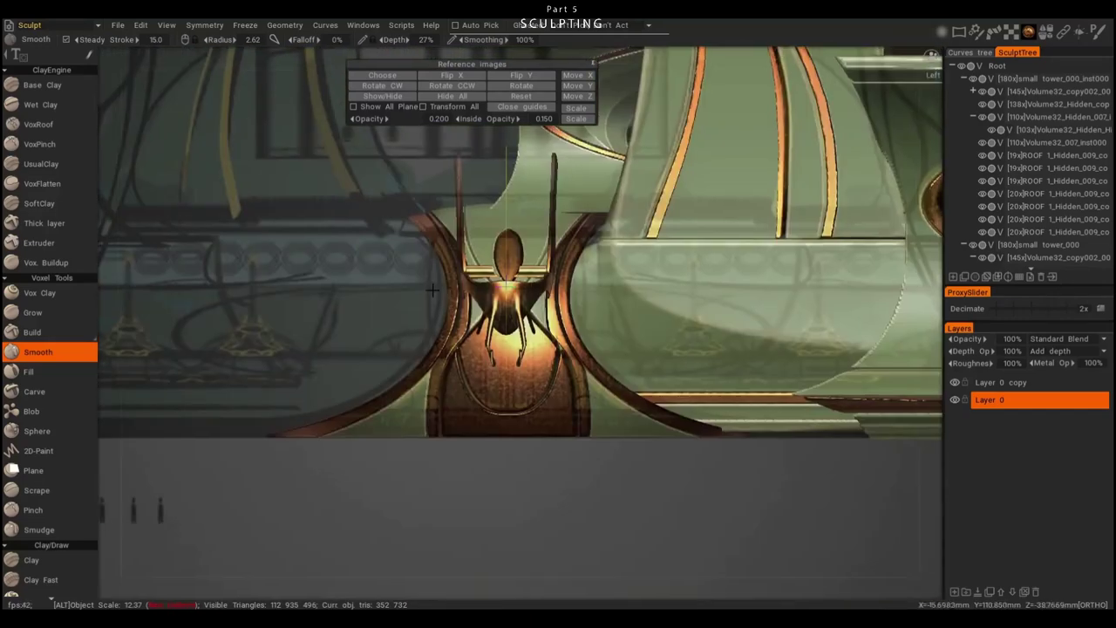
key(ctrl+r)
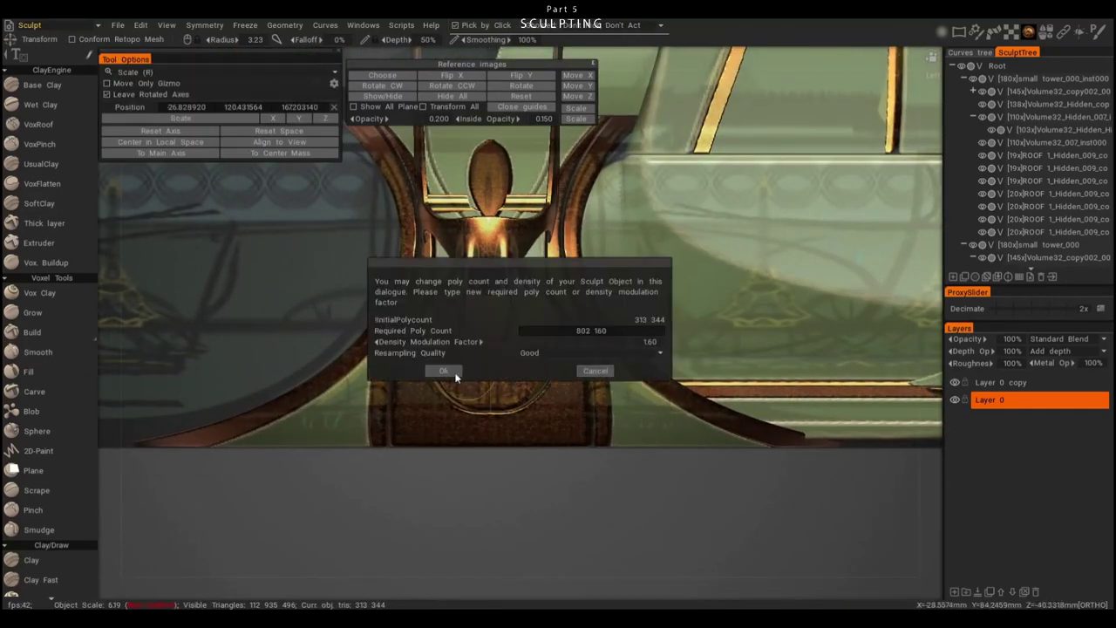
click(454, 375)
key(ctrl+r)
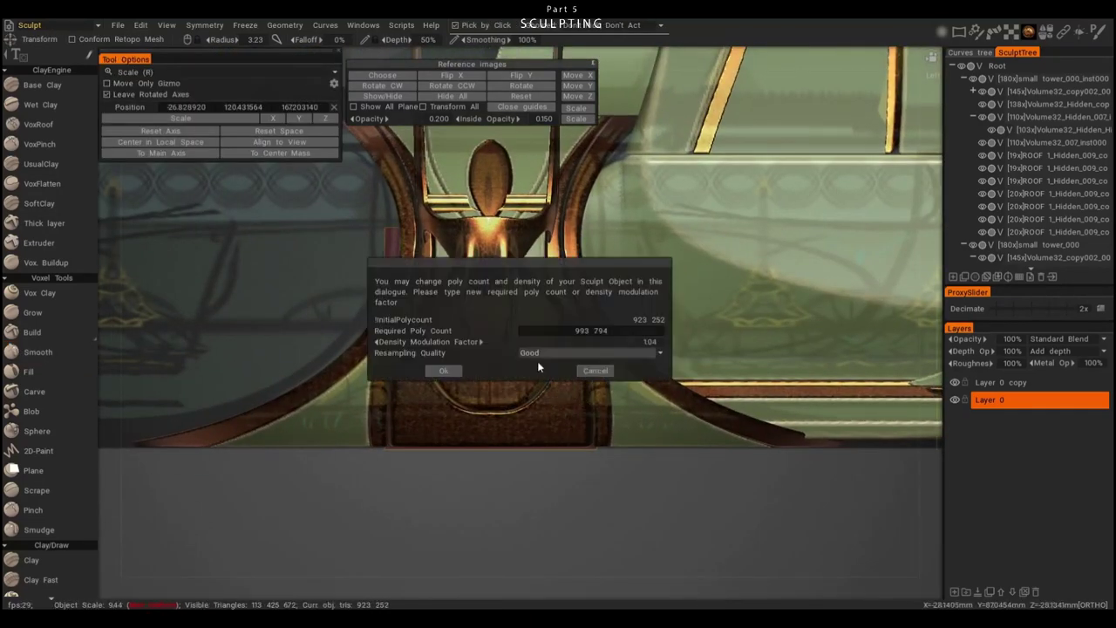
key(Return)
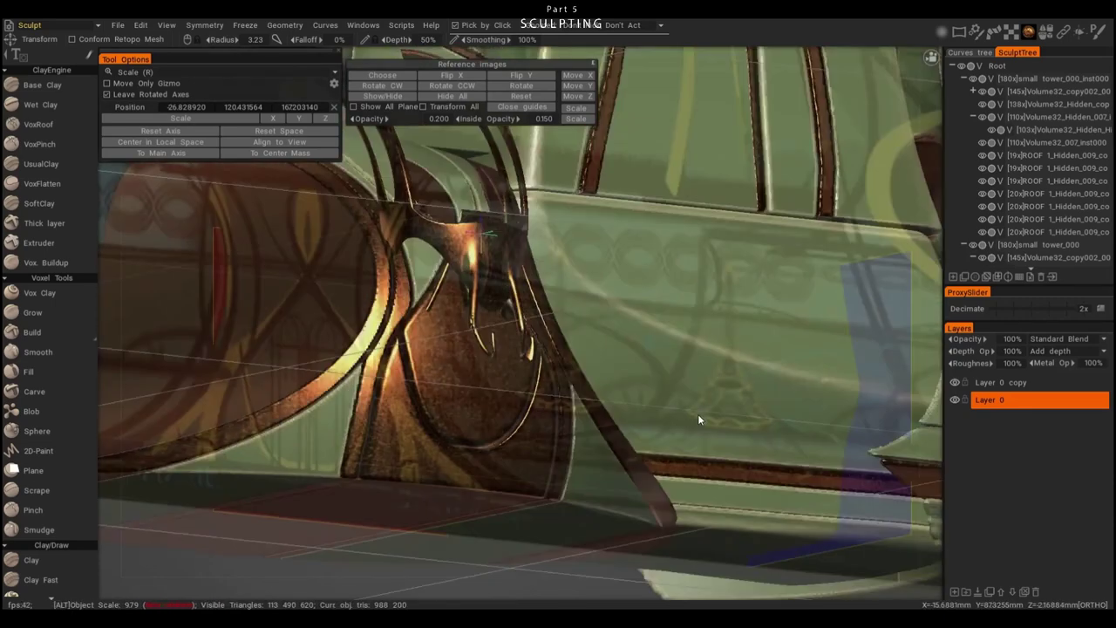
key(s)
scroll(562, 450, up, 2)
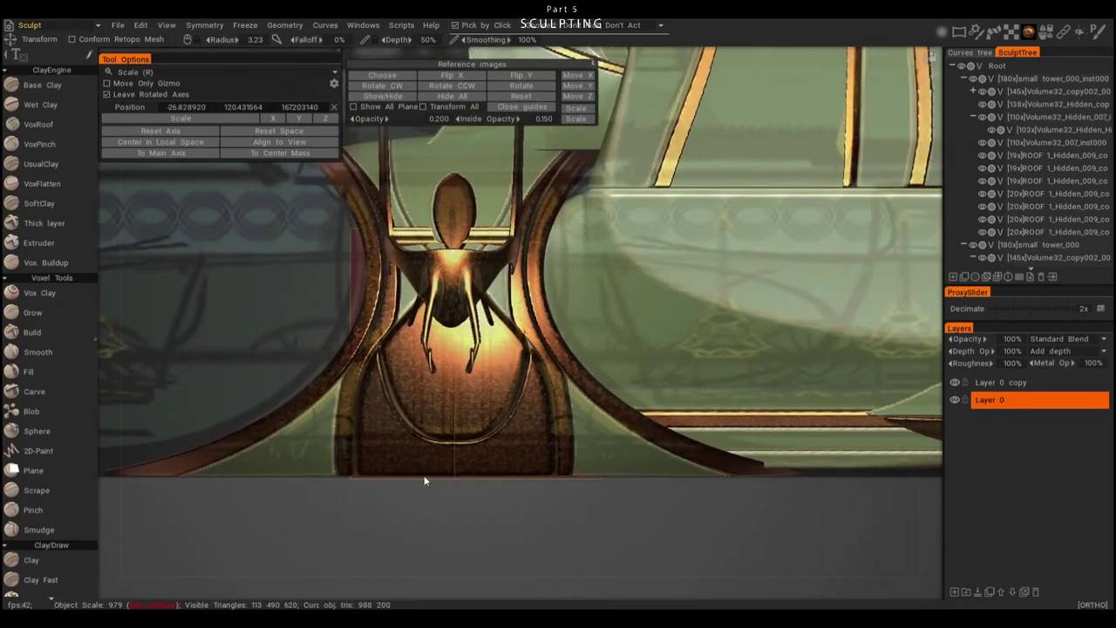
- Separate a U-shaped rim around the rounded copper base from the panel behind it, using an elliptical Vox Hide
key(ctrl+z)
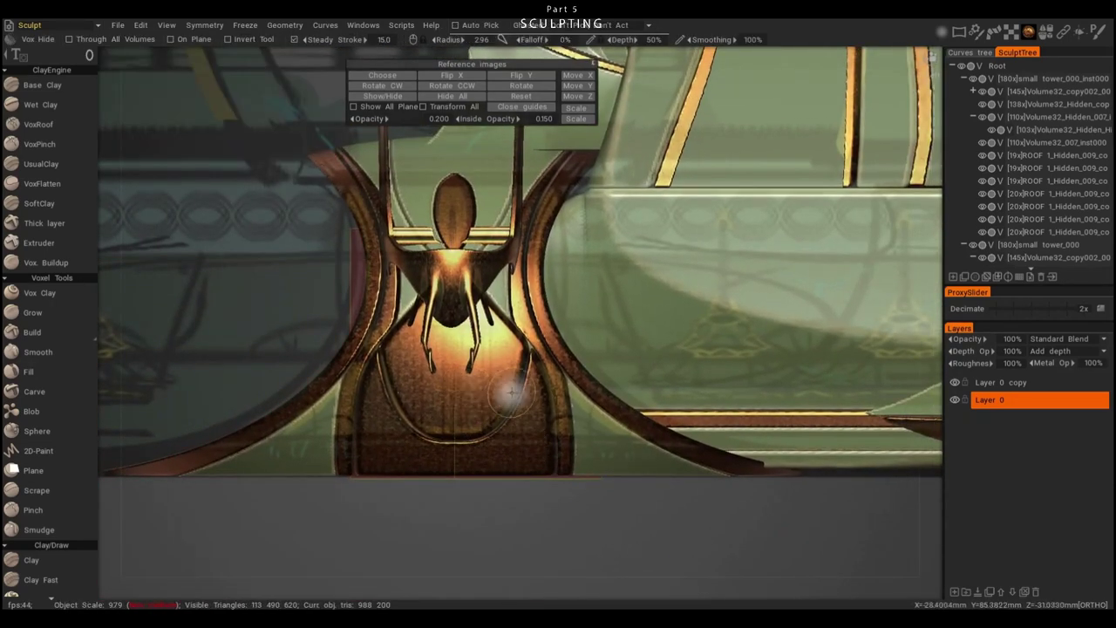
key(space)
click(587, 407)
drag(524, 451, 515, 488)
key(t)
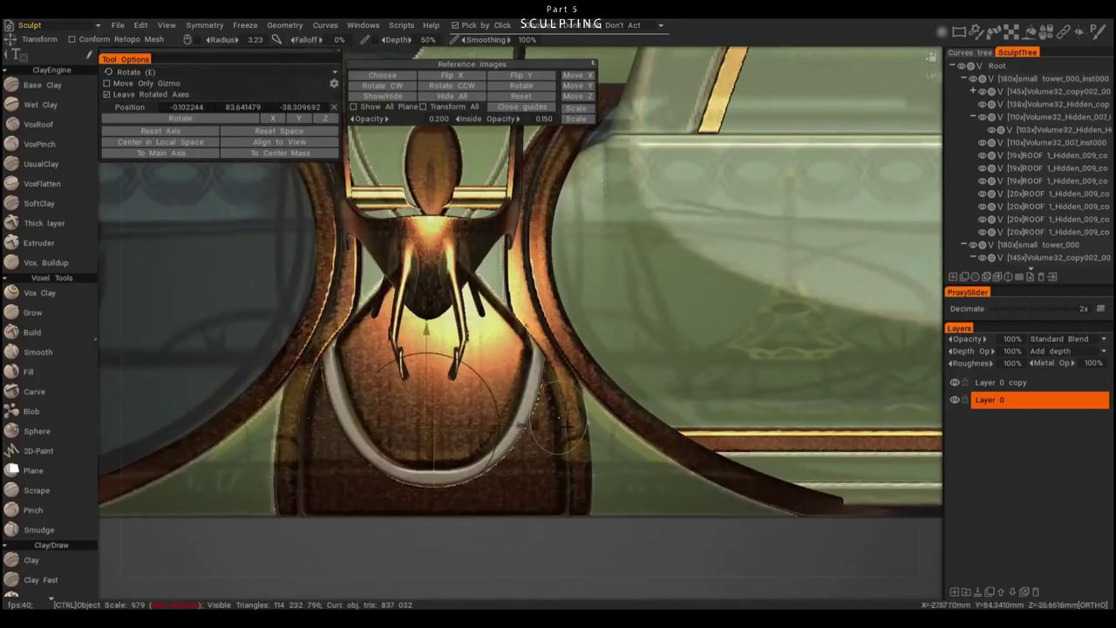
- Try hiding and separating most of the copper panel below the U-shaped rim with elliptical selections, undoing the result
key(ctrl+z)
drag(443, 516, 413, 451)
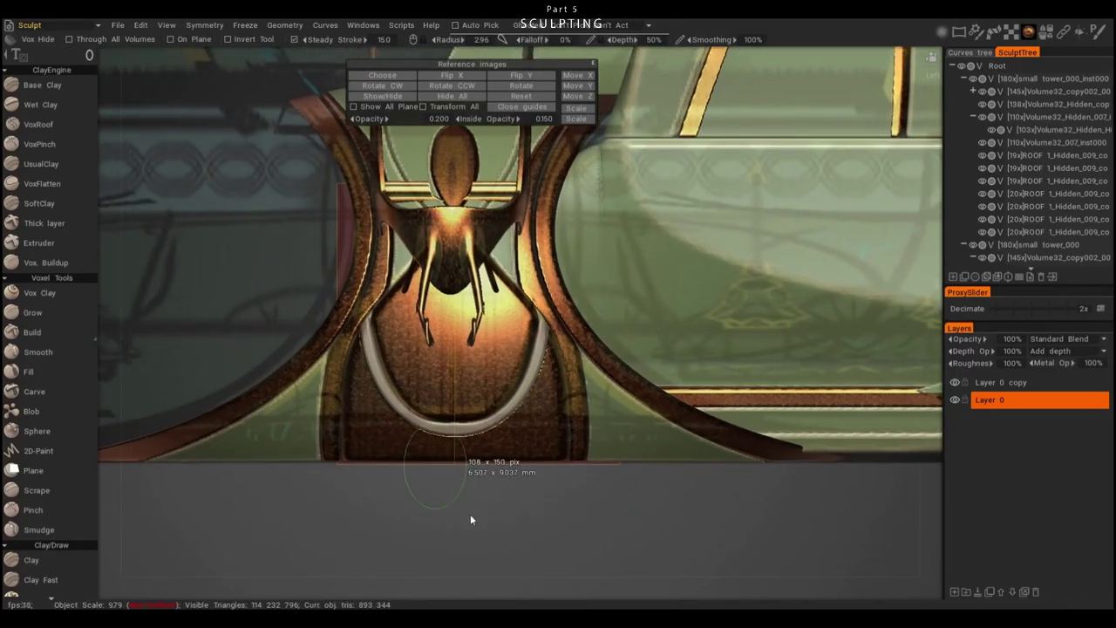
drag(478, 591, 480, 577)
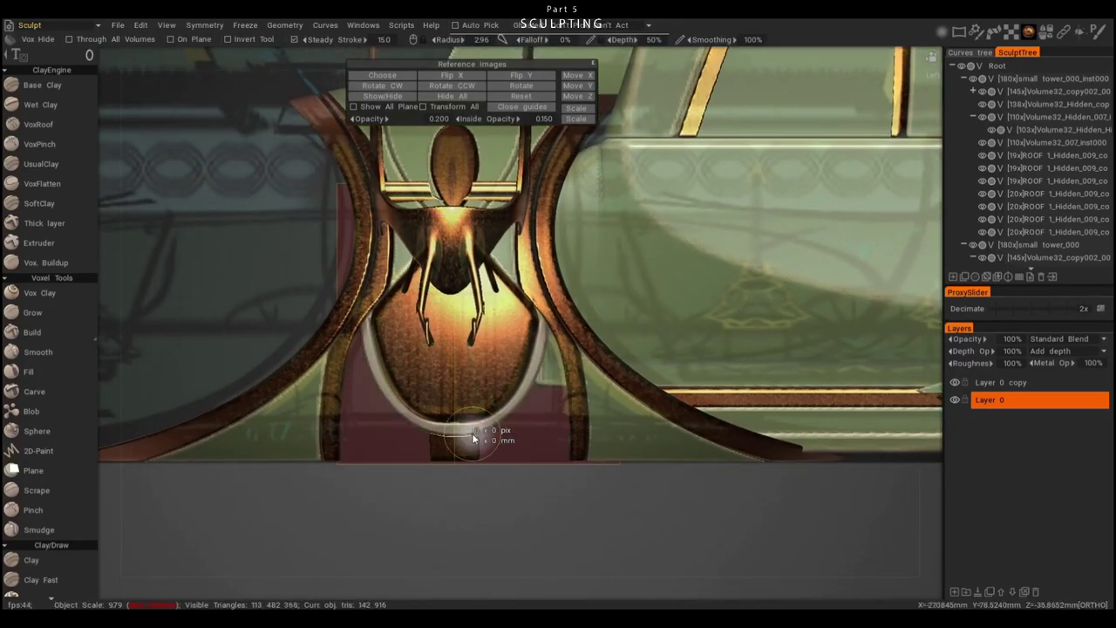
key(t)
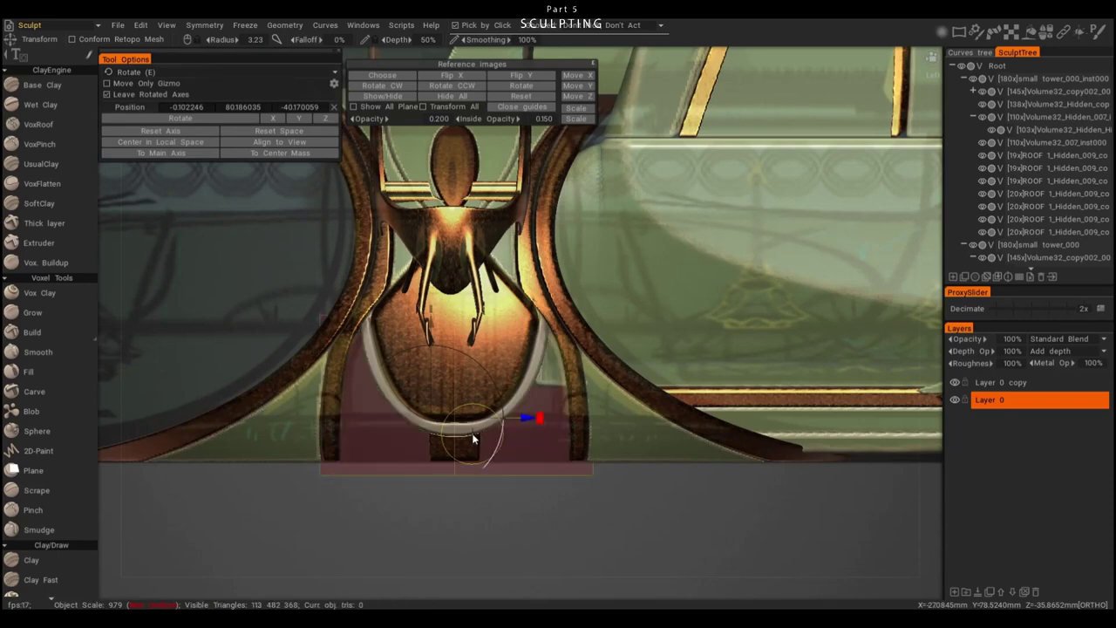
mouse_move(473, 438)
alt+mouse_down()
mouse_move(397, 489)
mouse_move(359, 462)
mouse_move(500, 463)
mouse_move(456, 442)
alt+mouse_up()
key(ctrl+z)
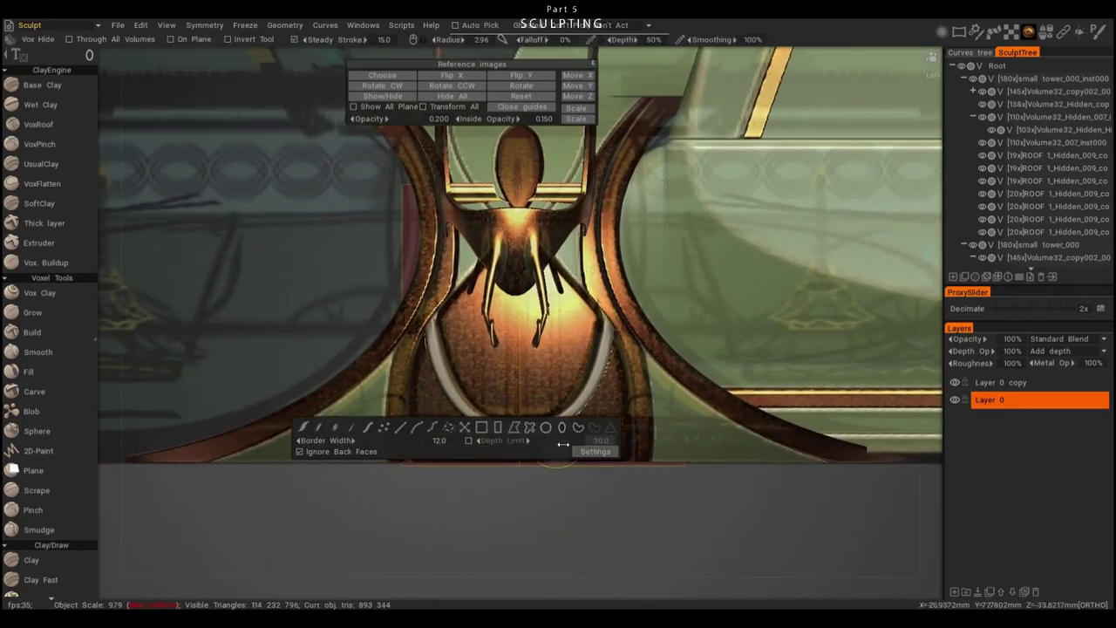
- Separate the curved vertical strips along both sides of the copper panel, using a closed spline outline with Vox Hide
key(ctrl+y)
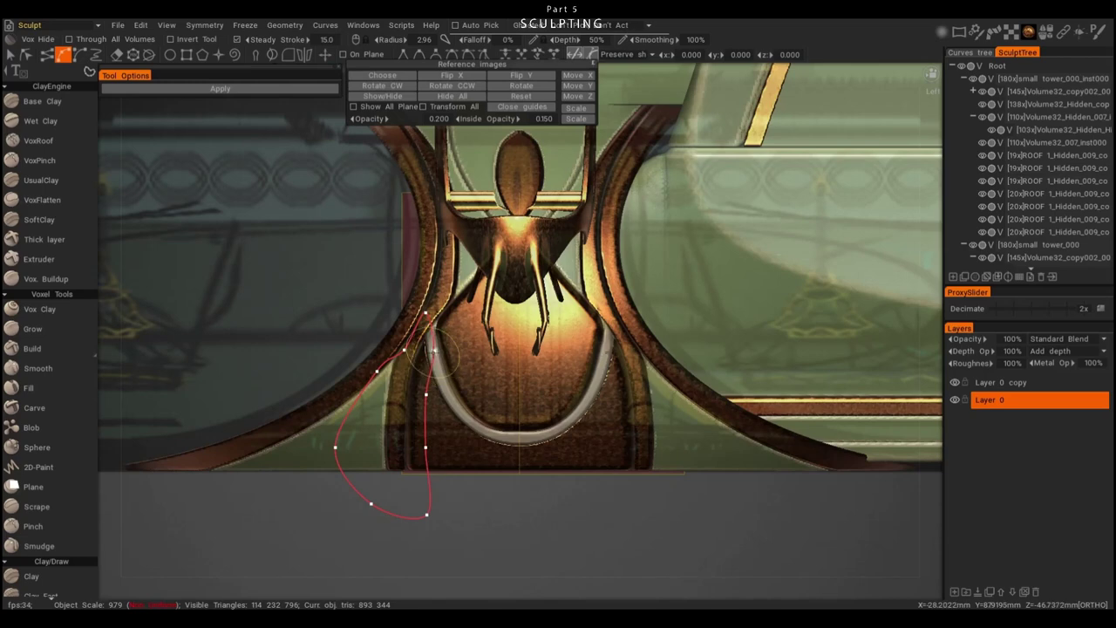
key(Return)
key(ctrl+y)
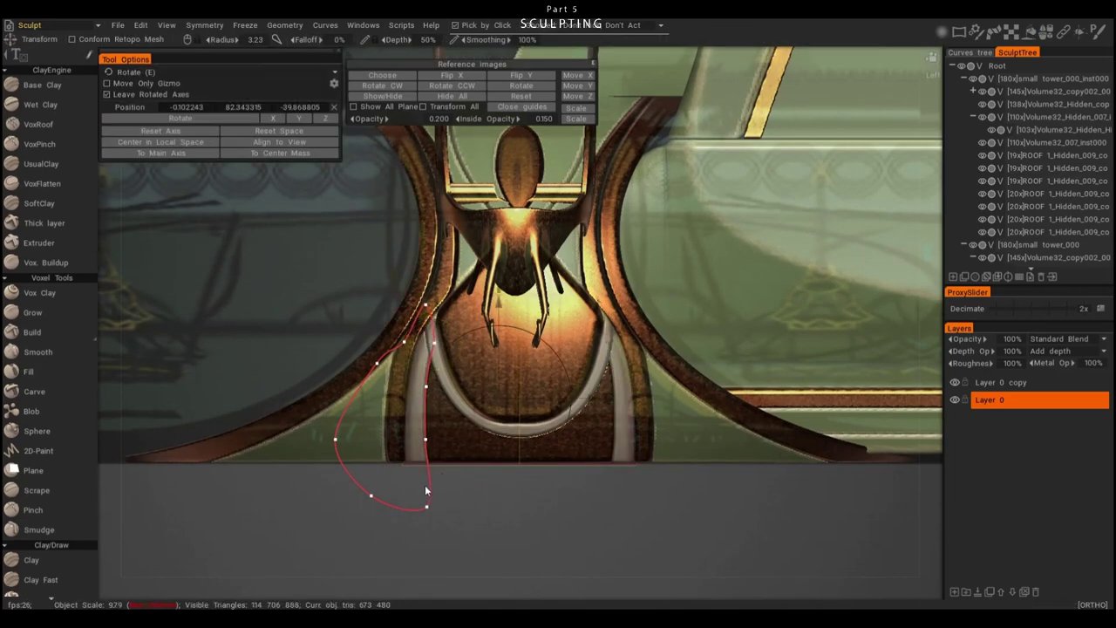
- Separate a straight horizontal strip along the copper panel's lower edge with a rectangular Vox Hide
right_click(530, 565)
click(530, 558)
drag(580, 491, 632, 479)
key(ctrl+z)
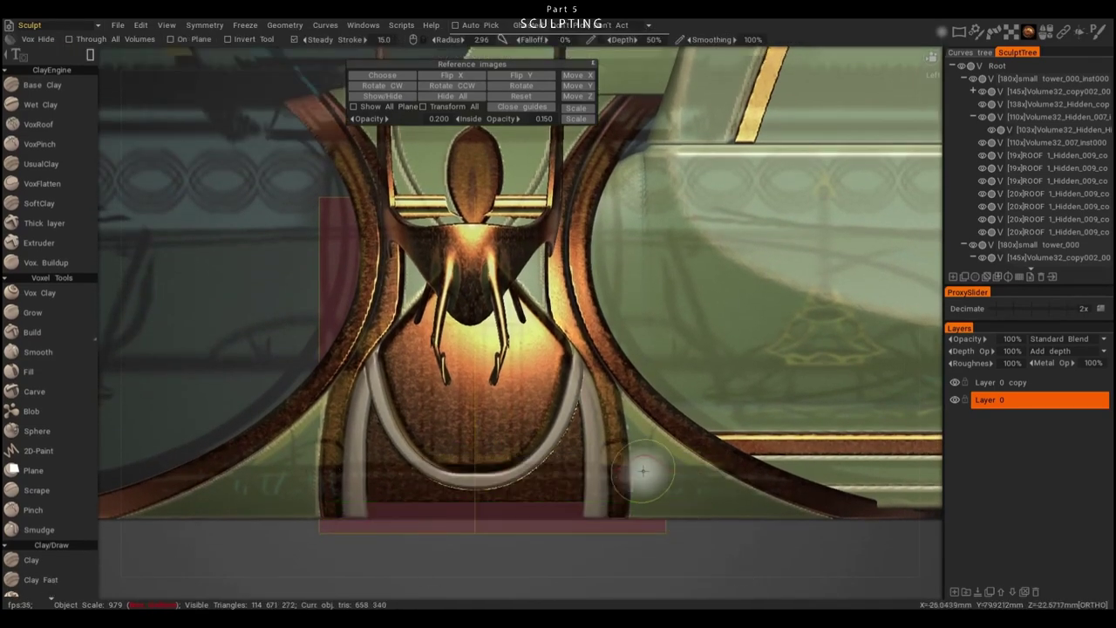
key(ctrl+y)
drag(530, 525, 661, 440)
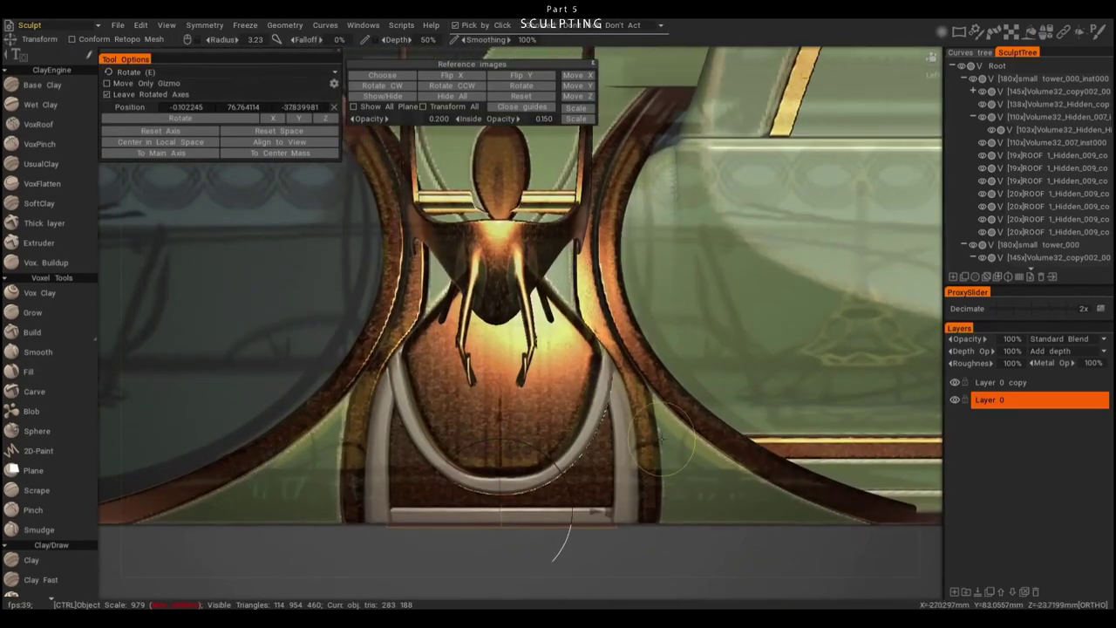
scroll(575, 419, up, 2)
- Set the Vox Hide stroke to an ellipse and open the symmetry settings for the selected part at the copper base
key(ctrl+z)
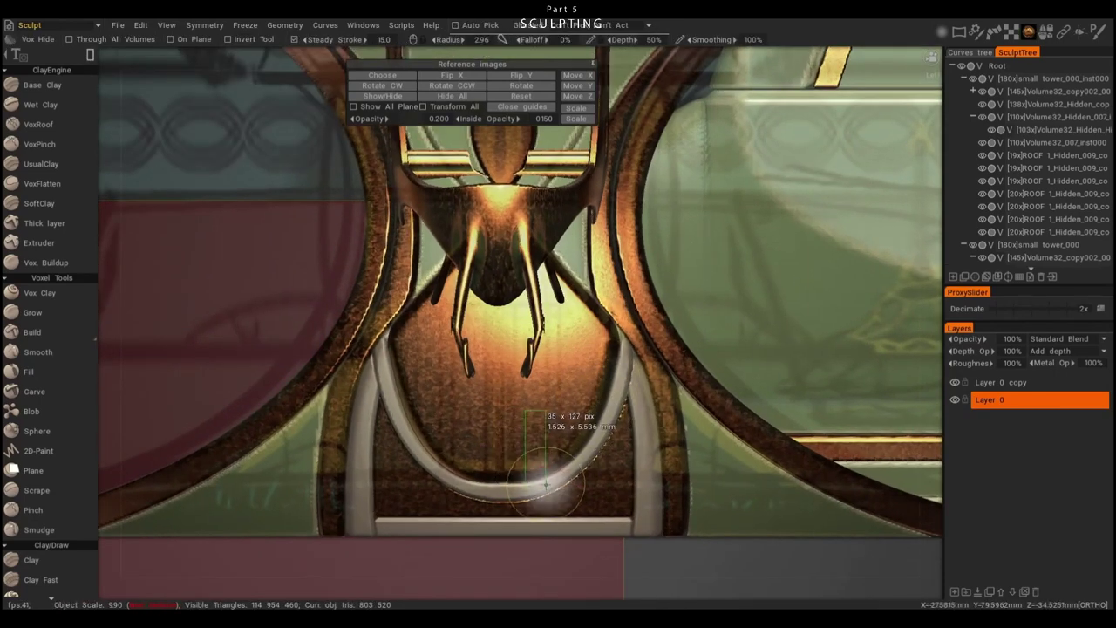
key(space)
key(space)
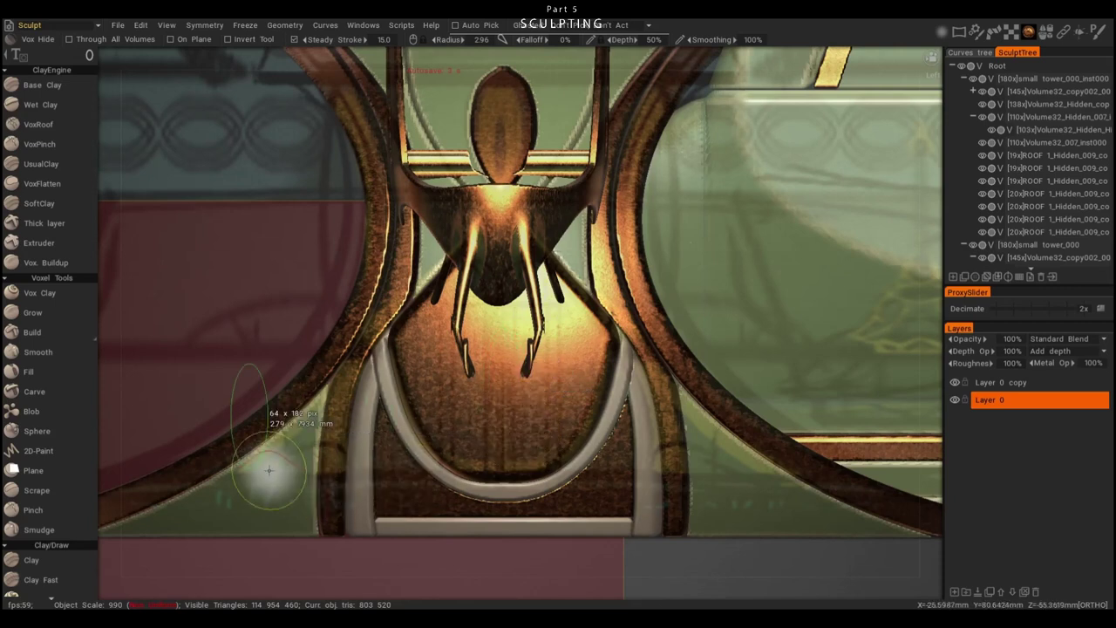
key(s)
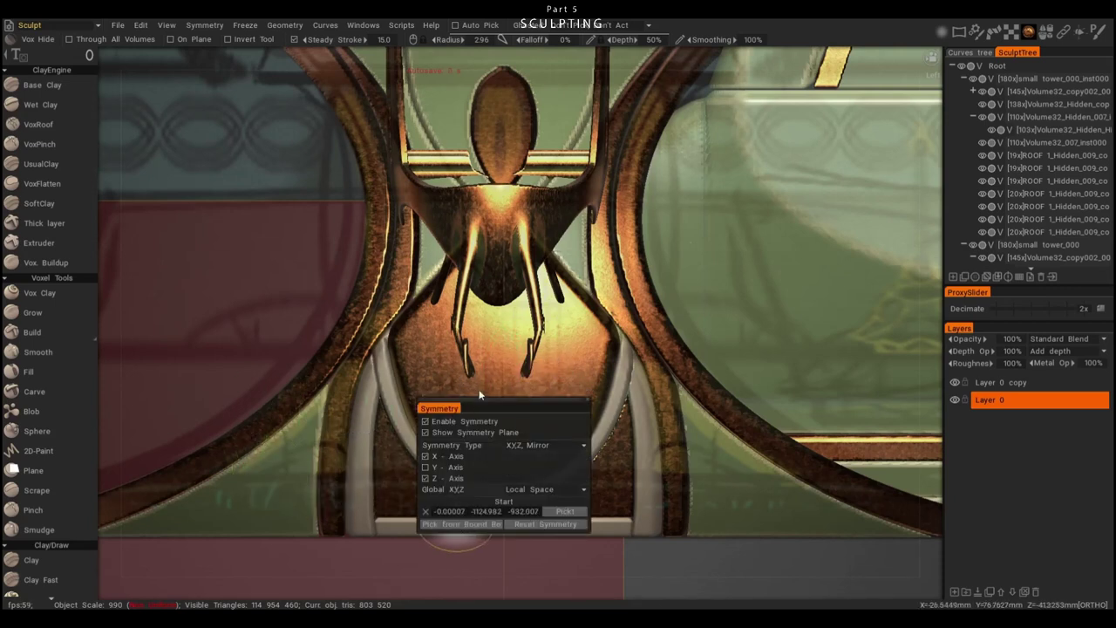
- Cut an oval opening in the topmost building's main copper roof where the curved support arm meets it, using Vox Hide
drag(555, 406, 779, 438)
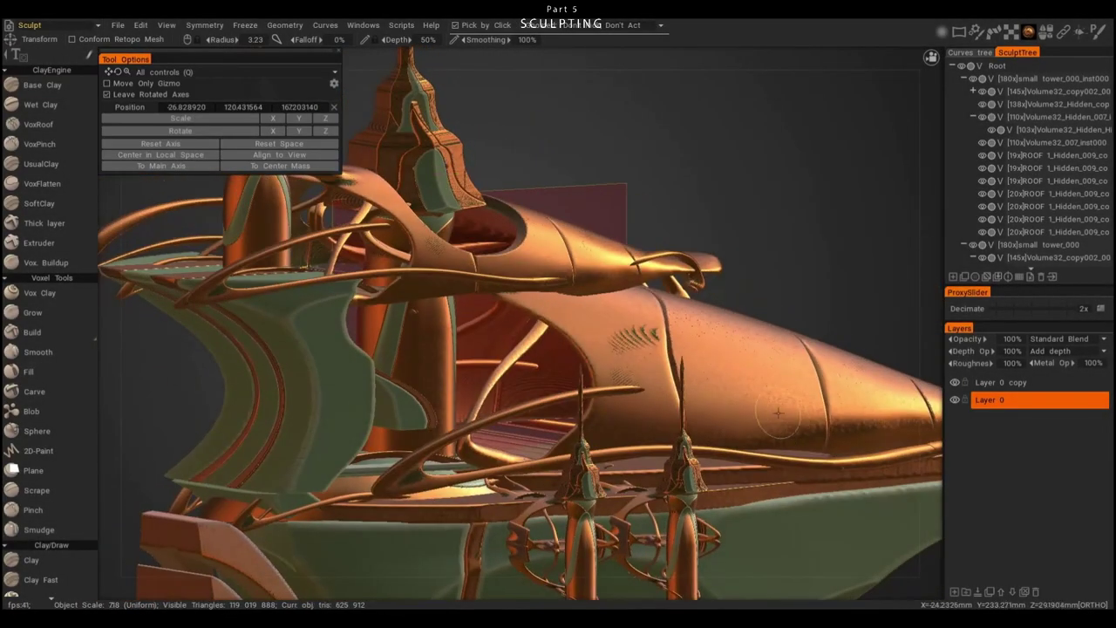
mouse_move(663, 418)
mouse_down()
mouse_move(752, 403)
mouse_move(701, 411)
mouse_move(597, 383)
mouse_move(770, 393)
mouse_move(630, 441)
mouse_move(595, 377)
mouse_move(860, 460)
mouse_move(720, 448)
mouse_move(757, 469)
mouse_move(531, 362)
mouse_move(540, 288)
mouse_move(480, 238)
mouse_move(287, 255)
mouse_move(457, 183)
mouse_move(588, 331)
mouse_up()
key(t)
alt+drag(484, 305, 569, 438)
key(Escape)
key(s)
mouse_move(555, 400)
alt+mouse_down()
mouse_move(436, 355)
mouse_move(452, 356)
alt+mouse_up()
mouse_move(700, 405)
alt+mouse_down()
mouse_move(660, 339)
mouse_move(628, 340)
alt+mouse_up()
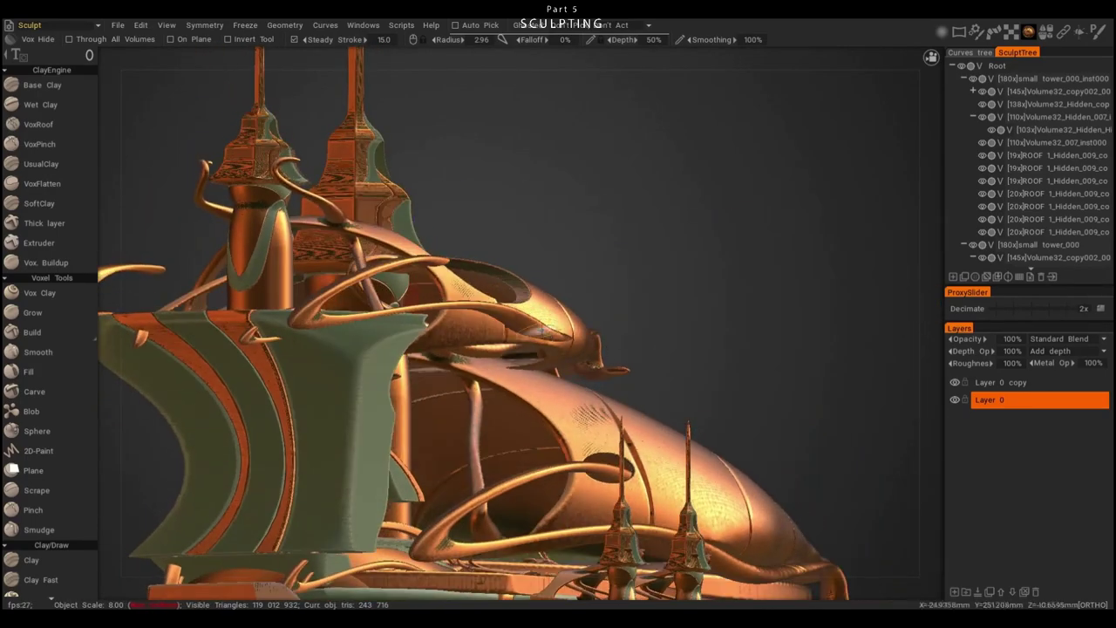
- Try cutting oval openings along the upper copper roof where its side arm meets the shell, undoing the cuts
alt+drag(711, 375, 680, 378)
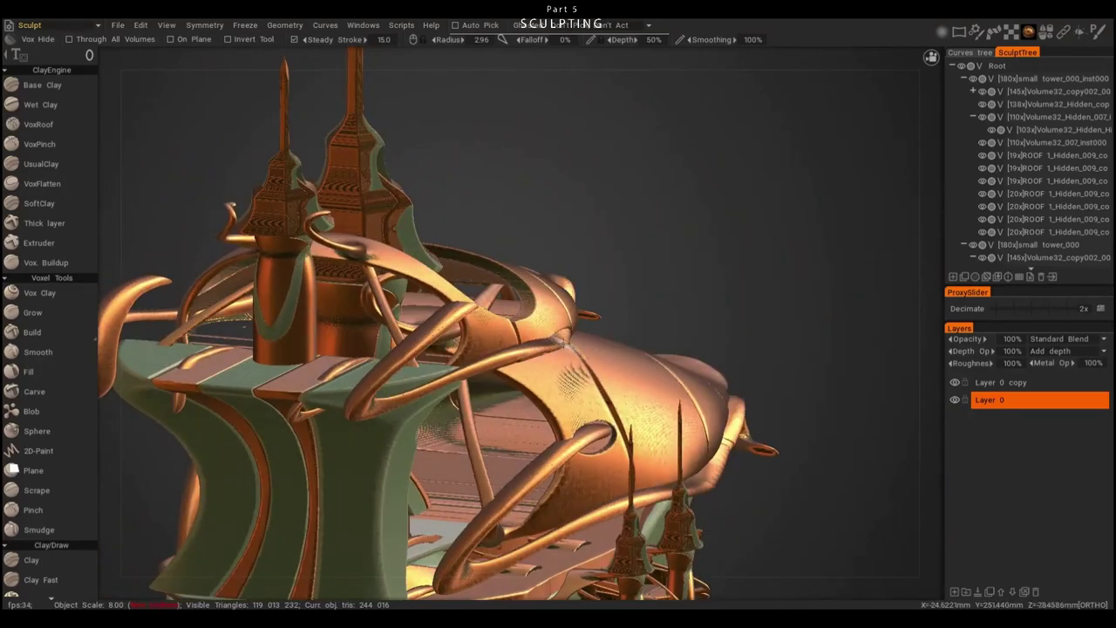
mouse_move(746, 395)
alt+mouse_down()
mouse_move(655, 354)
mouse_move(628, 366)
alt+mouse_up()
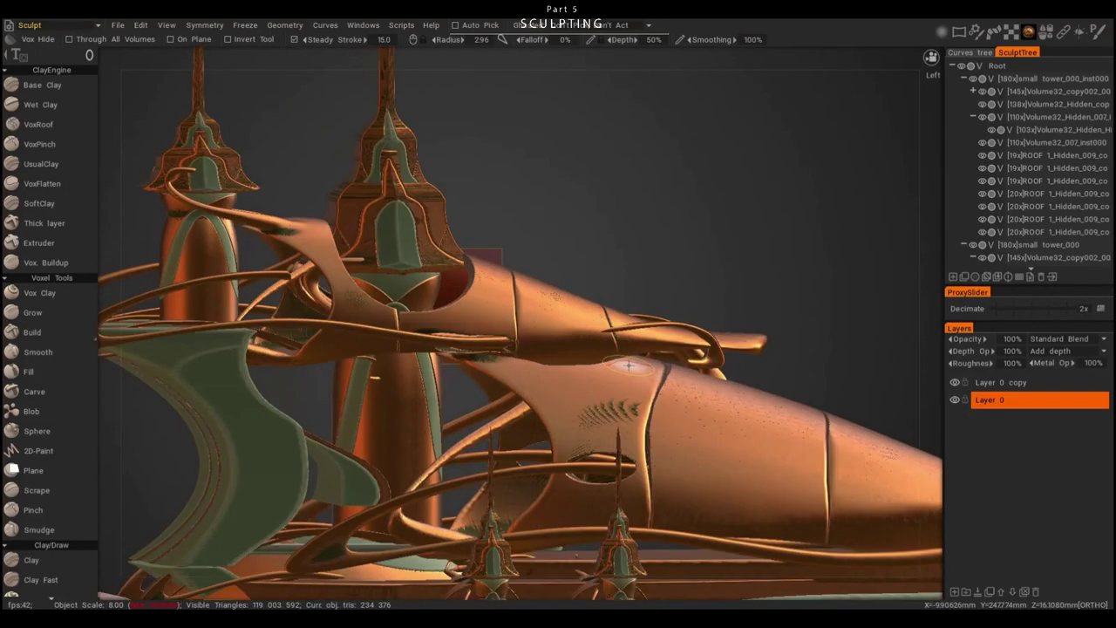
scroll(480, 338, up, 5)
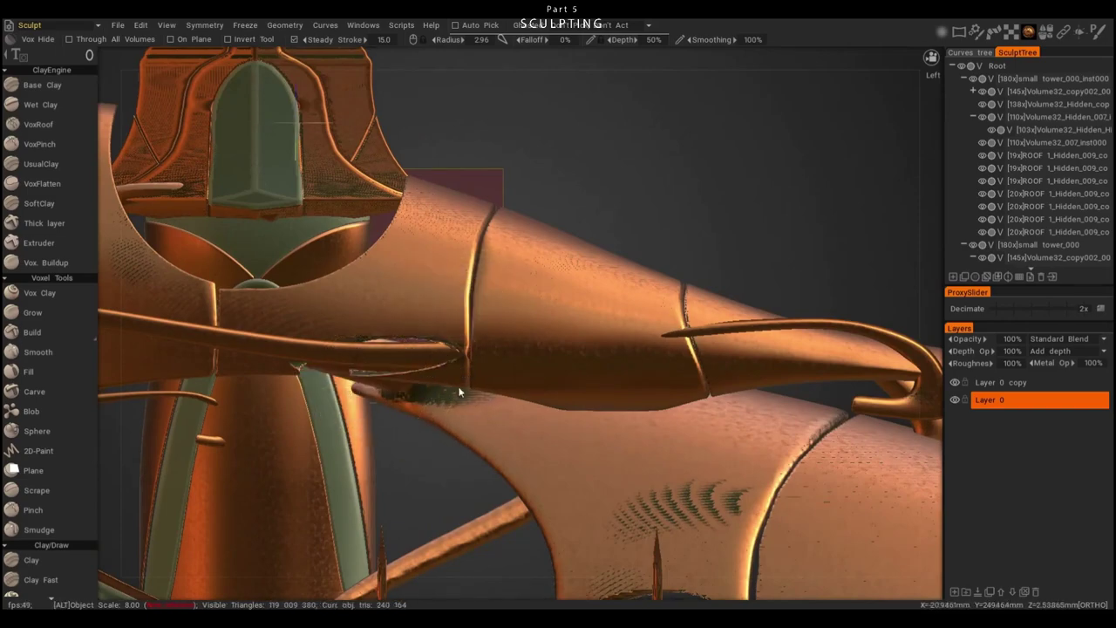
alt+drag(410, 375, 545, 324)
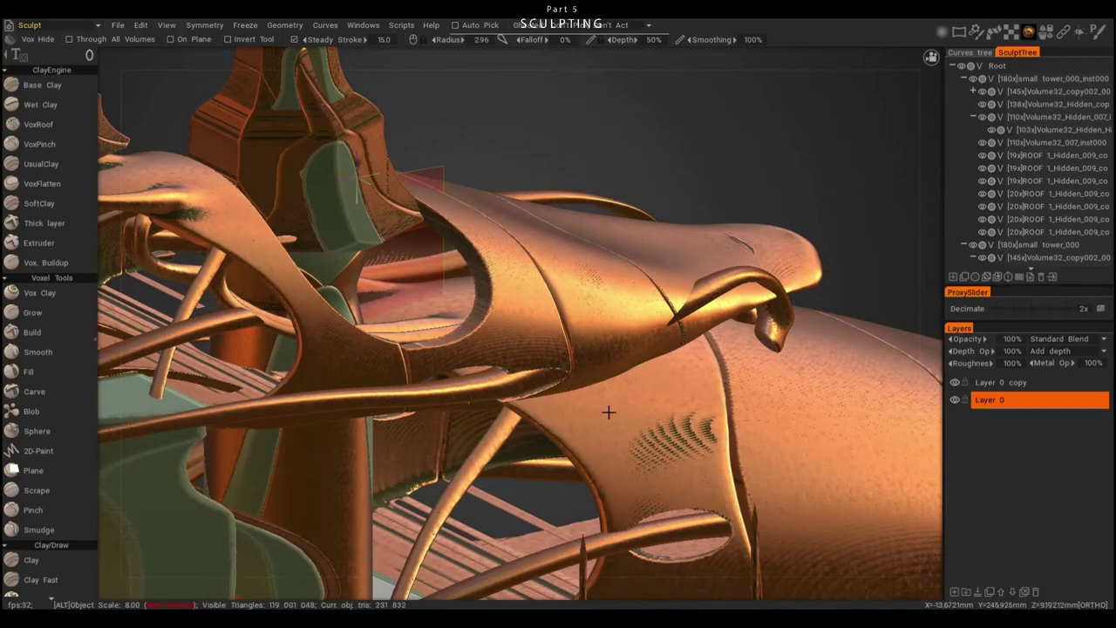
middle_drag(608, 412, 449, 383)
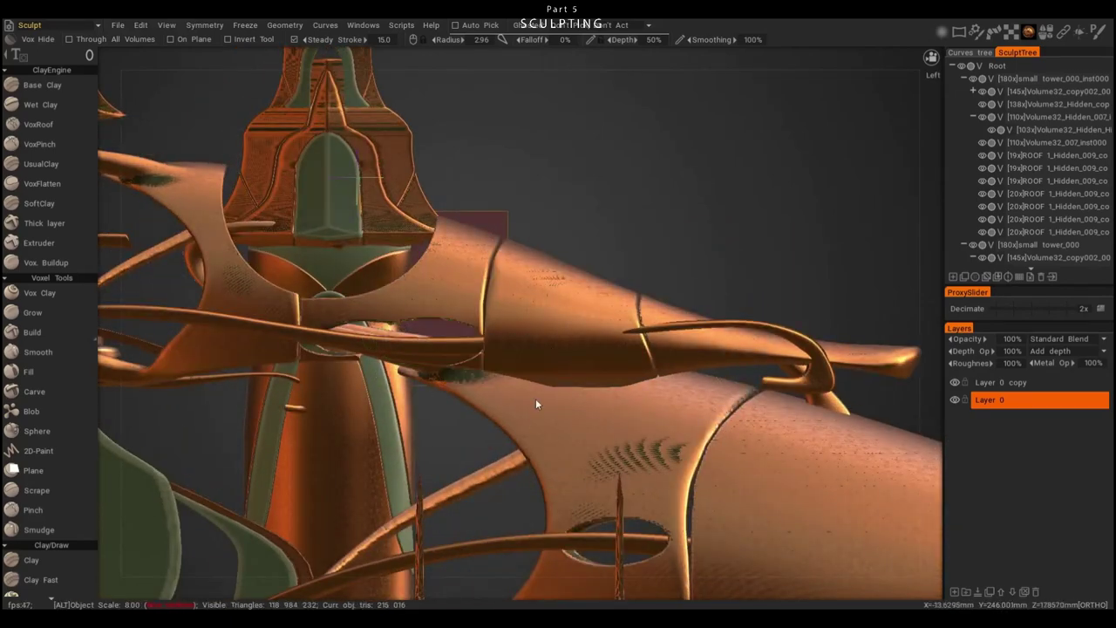
middle_drag(536, 403, 436, 301)
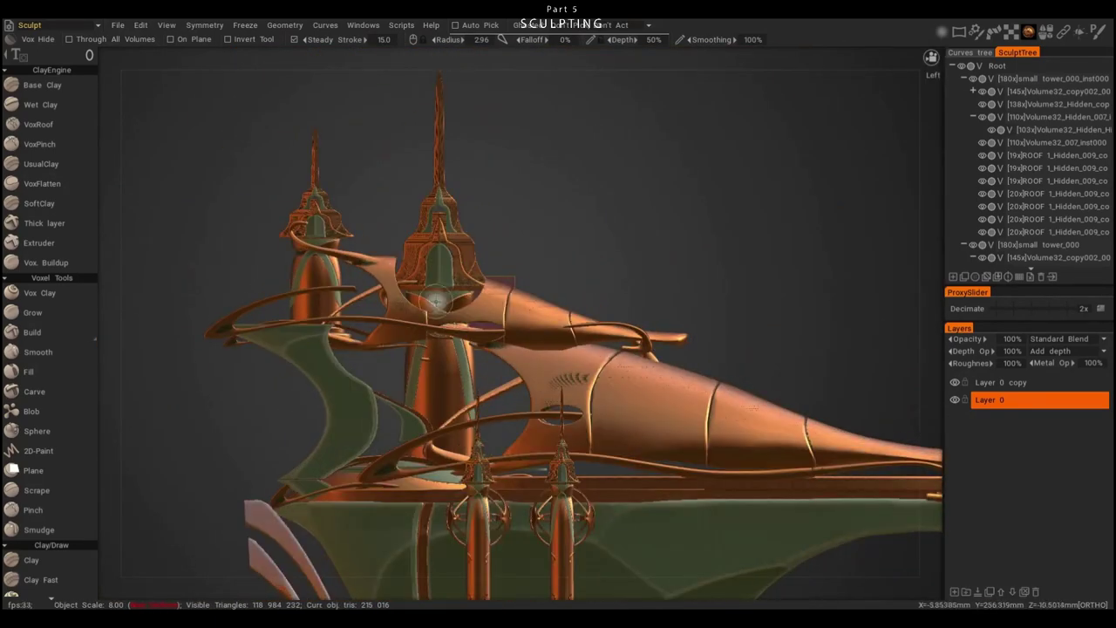
middle_drag(691, 395, 610, 392)
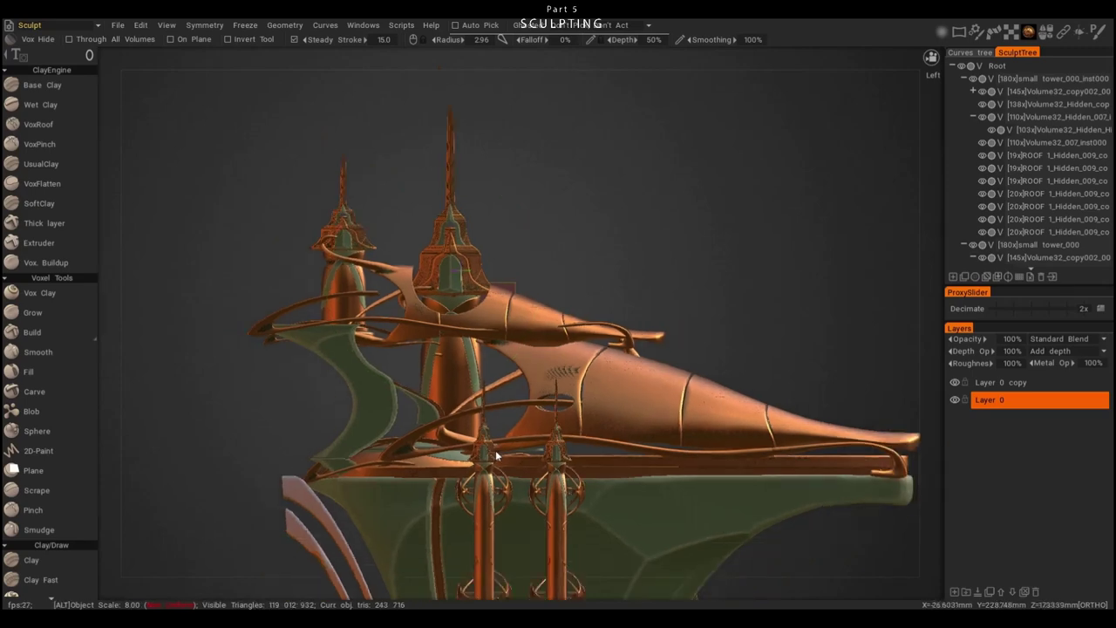
- Set the mirror symmetry centre of the upper roof's front section from its bounding box
click(38, 351)
middle_drag(523, 384, 453, 393)
key(h)
key(s)
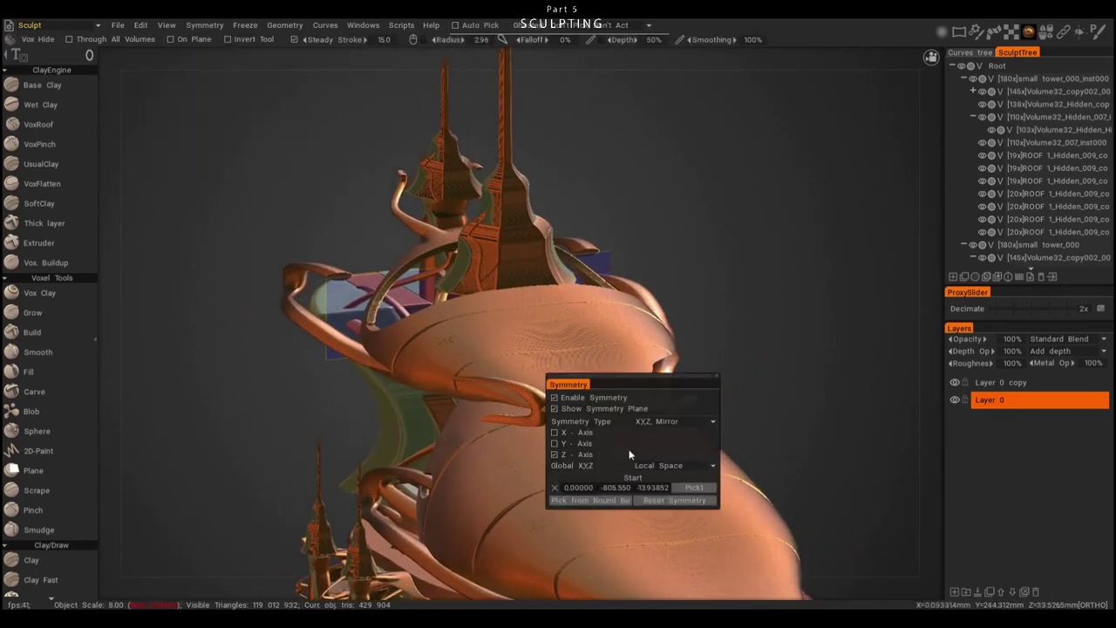
click(577, 500)
middle_drag(558, 453, 392, 368)
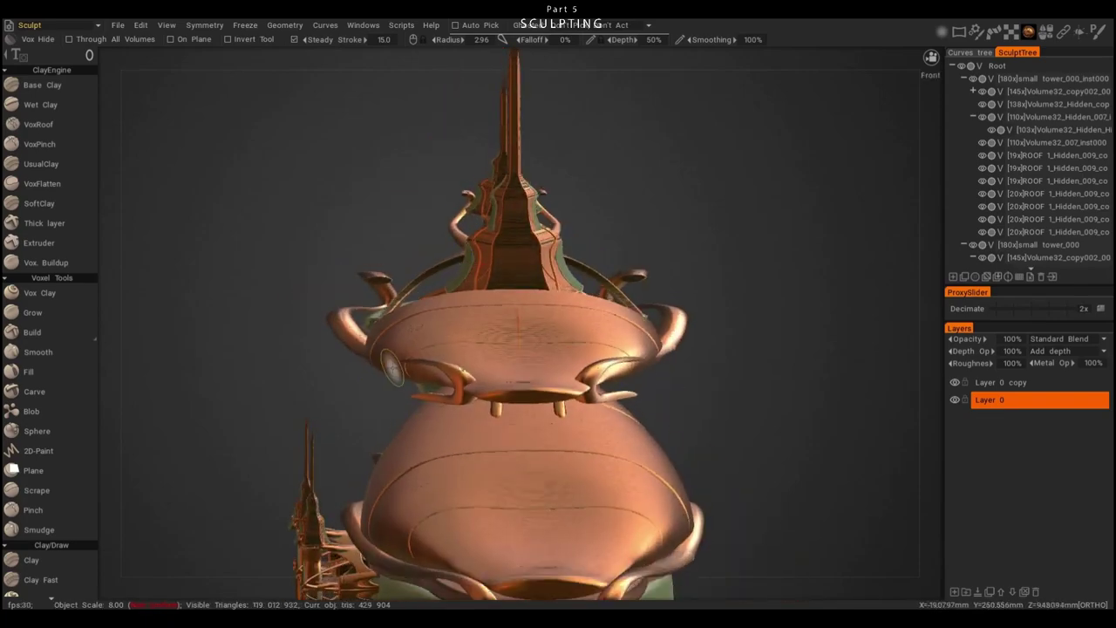
- Cut an oval opening in the upper roof's front section where the curved bracket enters the shell
mouse_move(454, 401)
alt+middle_down()
mouse_move(755, 473)
mouse_move(387, 369)
mouse_move(613, 471)
mouse_move(379, 206)
mouse_move(549, 314)
mouse_move(427, 332)
alt+middle_up()
key(t)
key(s)
key(Escape)
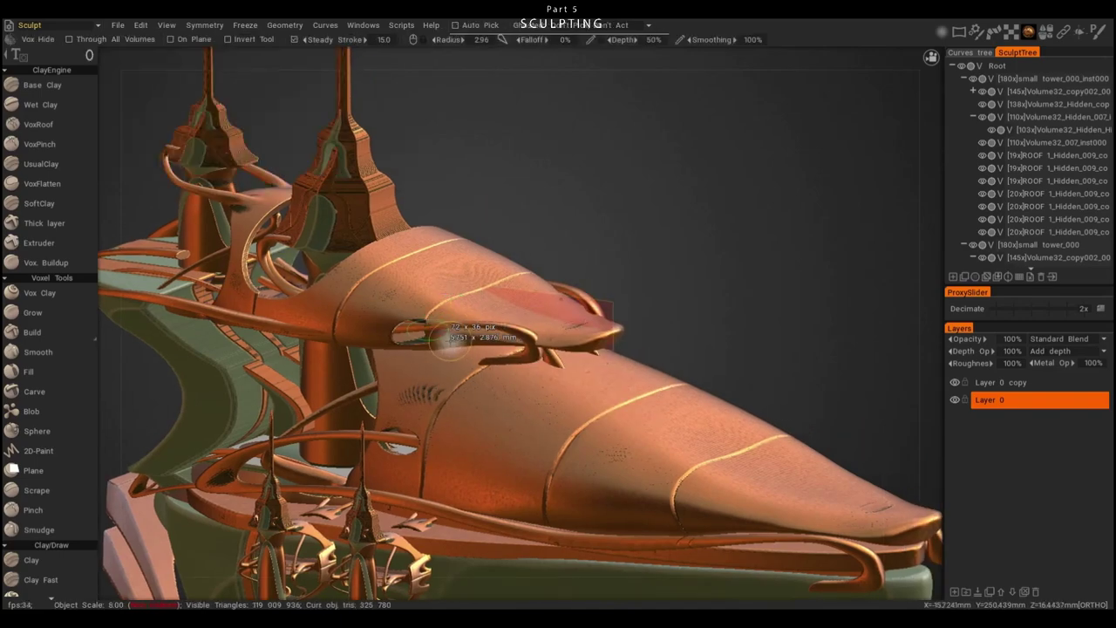
mouse_move(627, 366)
alt+middle_down()
mouse_move(593, 456)
mouse_move(731, 348)
mouse_move(680, 410)
mouse_move(346, 421)
alt+middle_up()
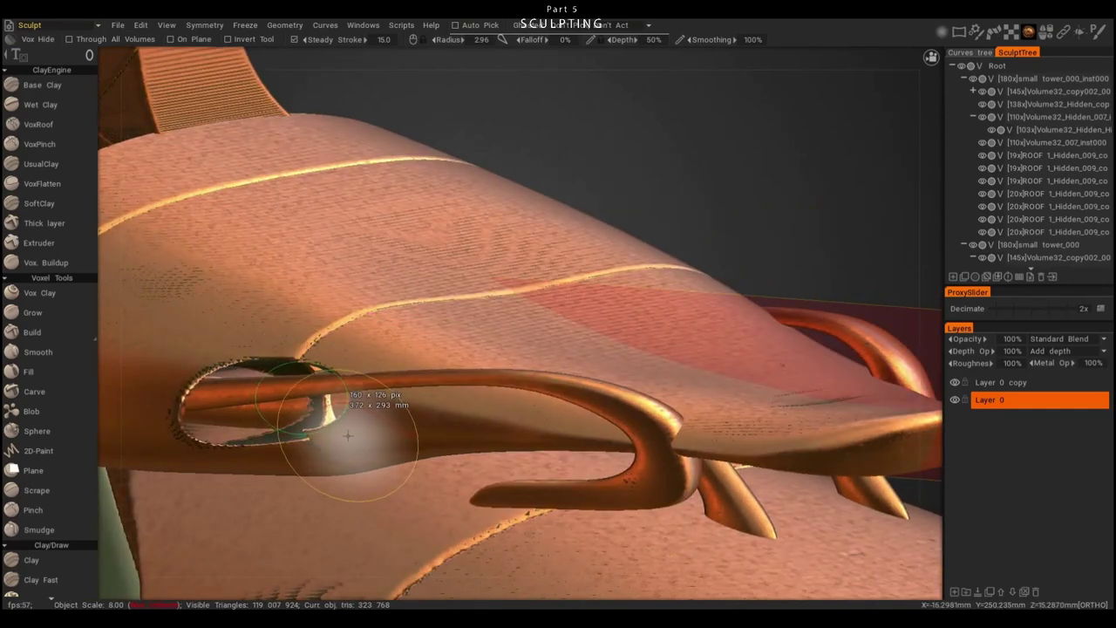
alt+right_drag(337, 423, 292, 451)
alt+drag(292, 450, 676, 363)
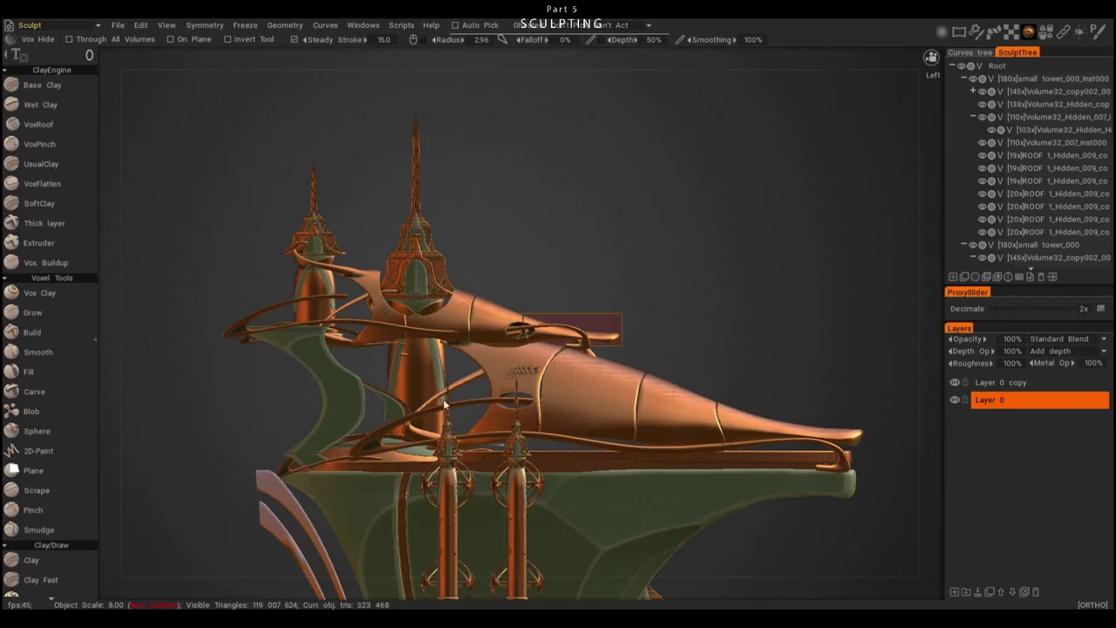
- Select the copper roof on the tier below and set its symmetry centre from the bounding box
alt+right_drag(662, 332, 488, 262)
key(t)
scroll(505, 369, up, 3)
key(s)
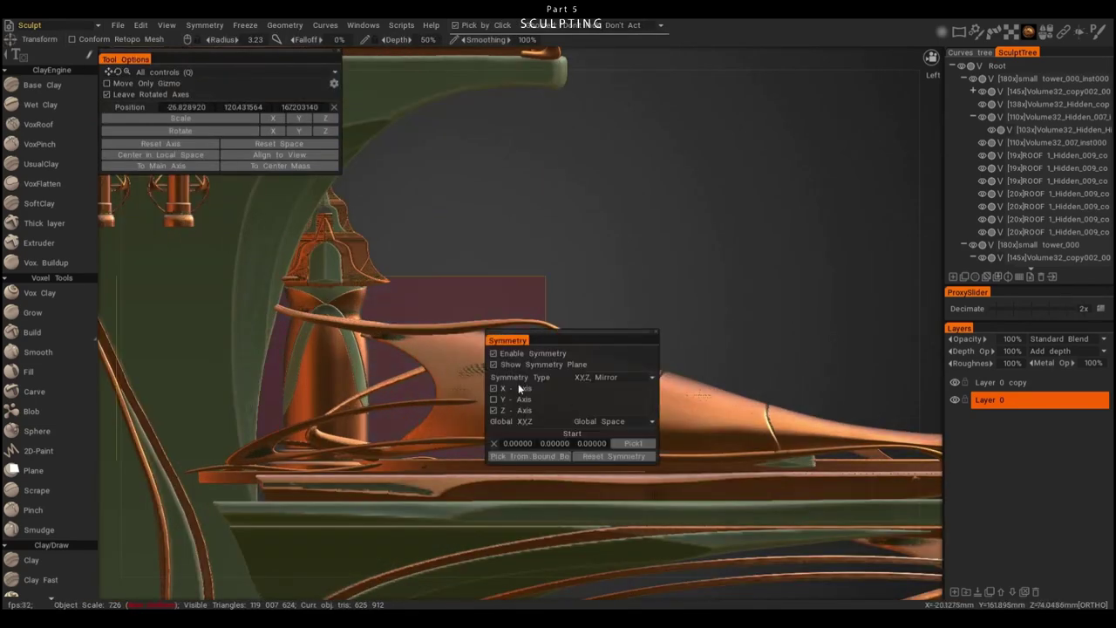
mouse_move(521, 456)
alt+mouse_down()
mouse_move(467, 384)
mouse_move(642, 393)
mouse_move(642, 559)
alt+mouse_up()
key(Escape)
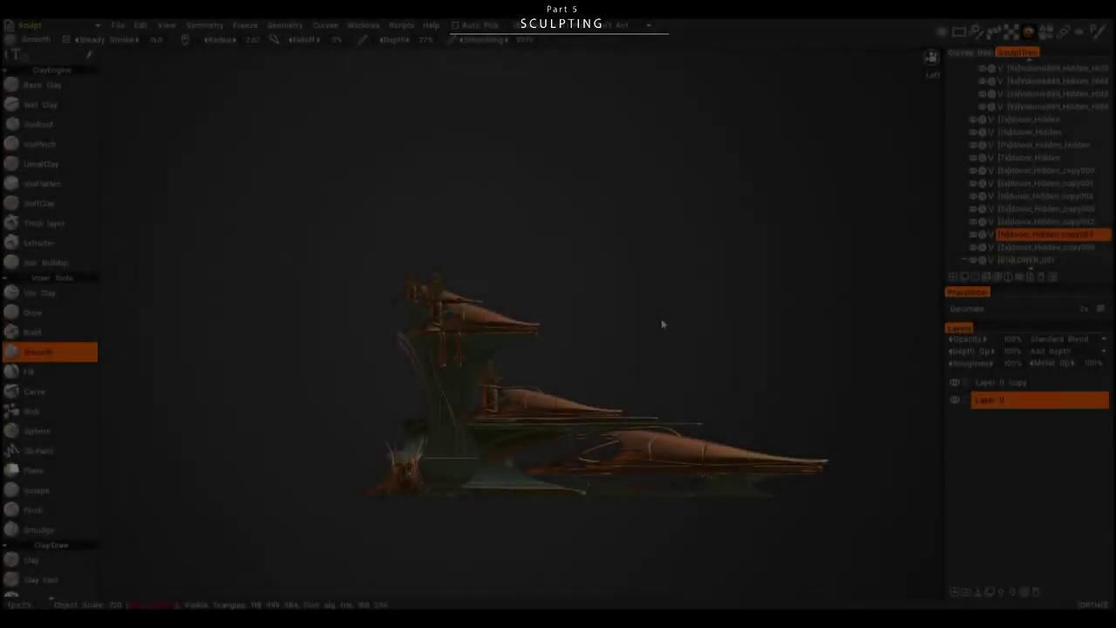
- Create a new volume and place a cube primitive above the building at a height of about 326.52
key(space)
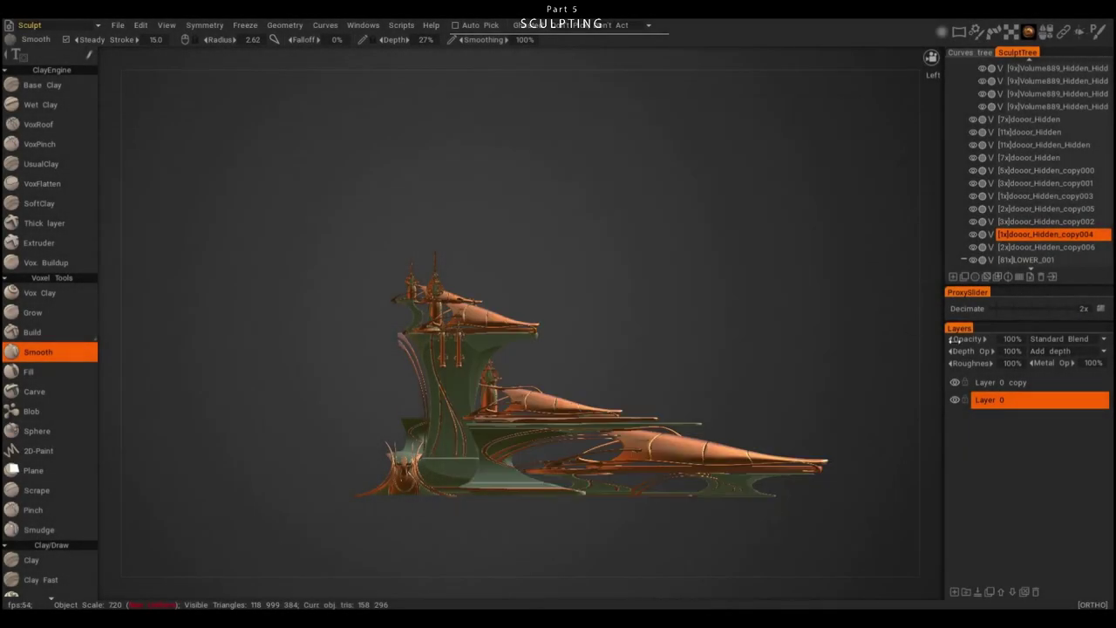
key(space)
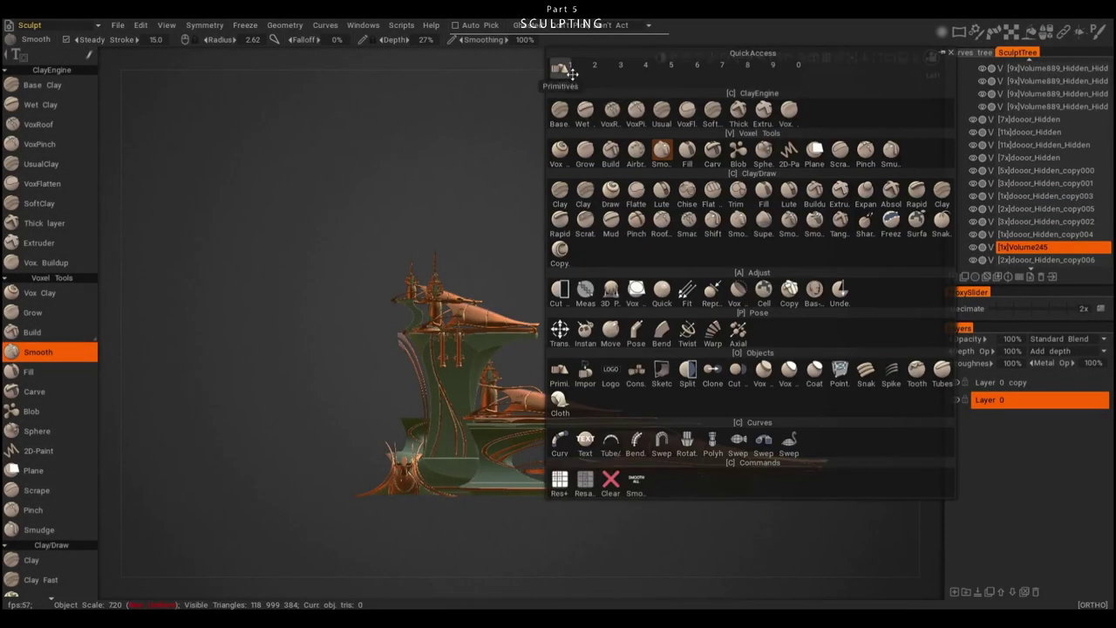
click(558, 75)
drag(445, 471, 445, 122)
scroll(521, 259, up, 5)
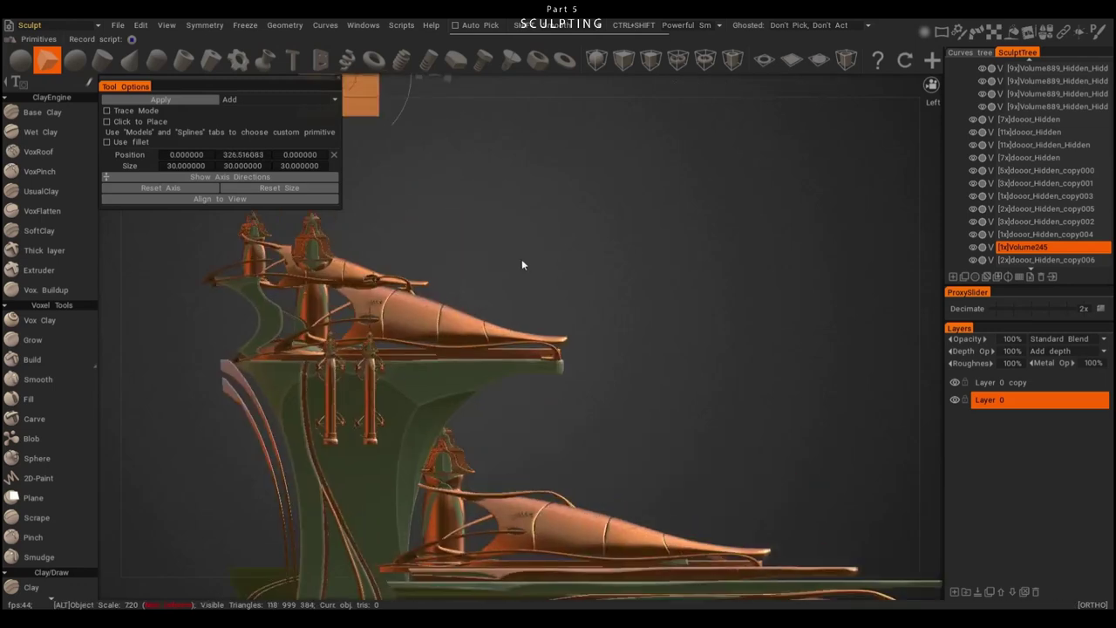
- Scale the cube uniformly to about 9.13, add it to the new volume and resample it with Good quality
drag(430, 306, 443, 307)
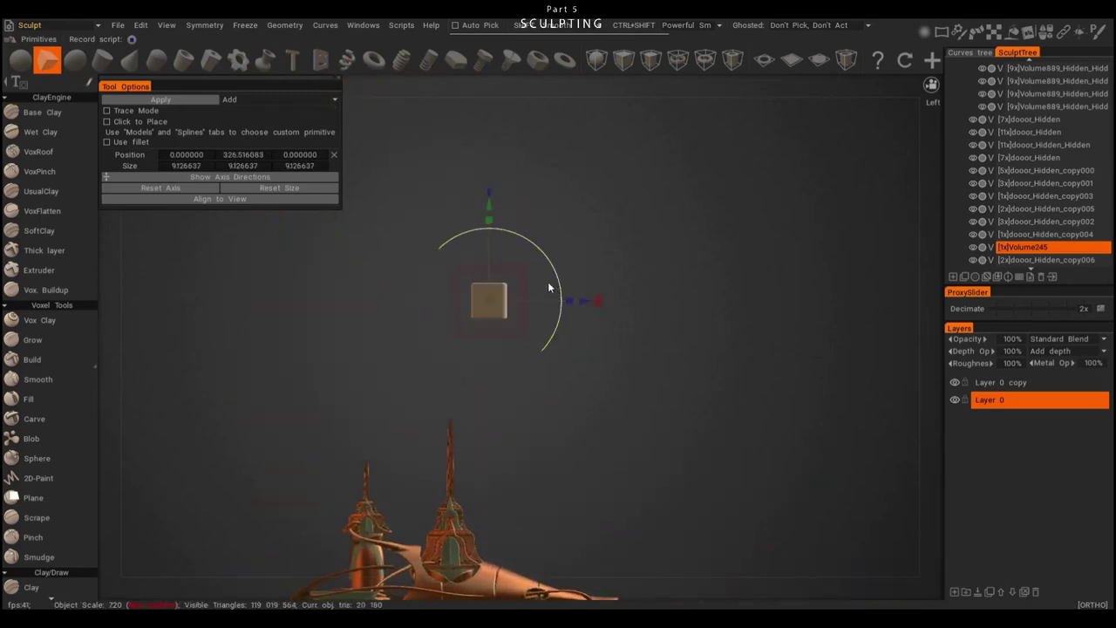
scroll(617, 291, up, 5)
key(Return)
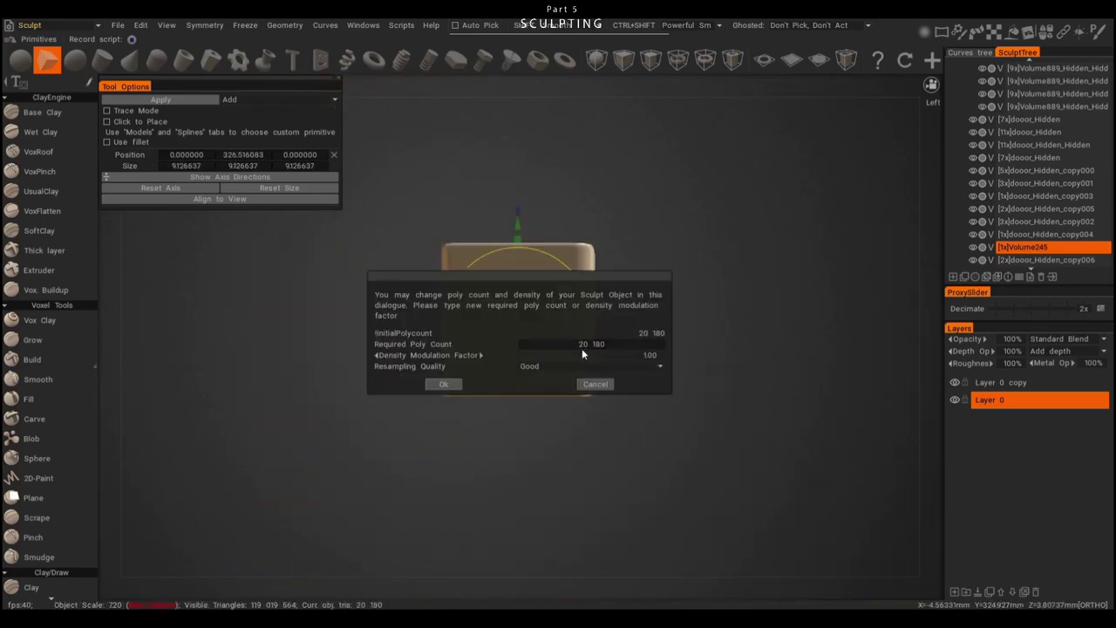
click(443, 385)
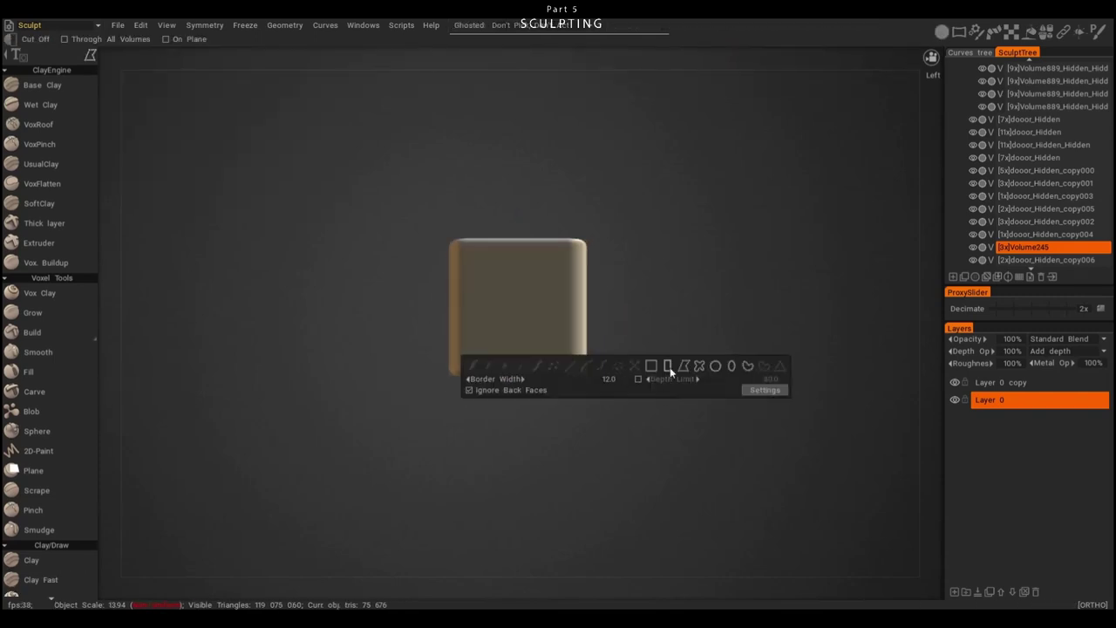
key(s)
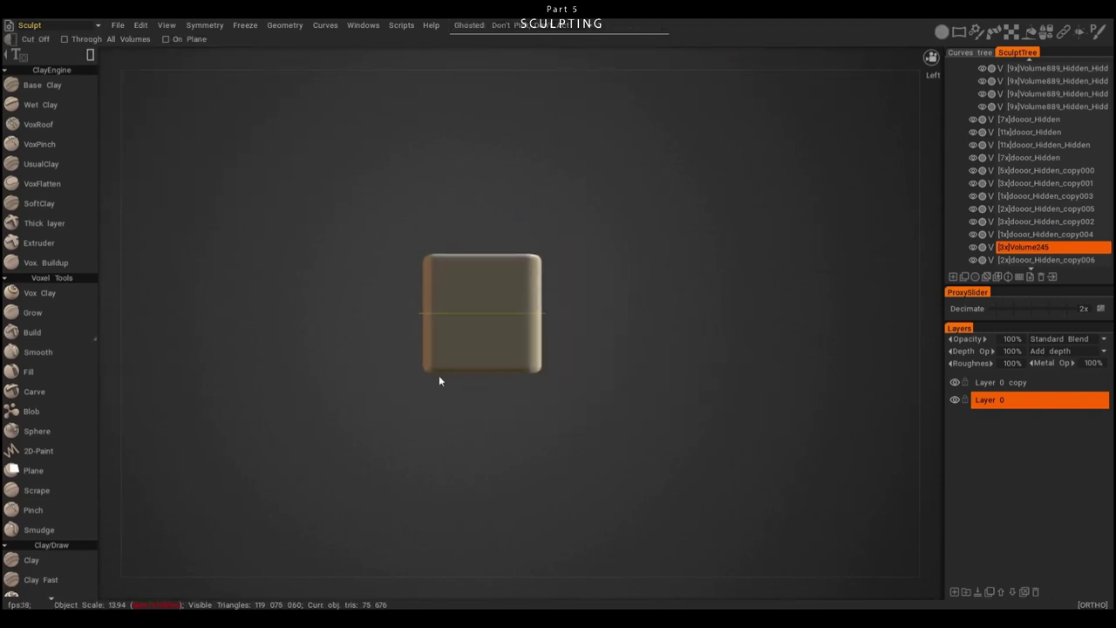
key(space)
drag(608, 345, 480, 235)
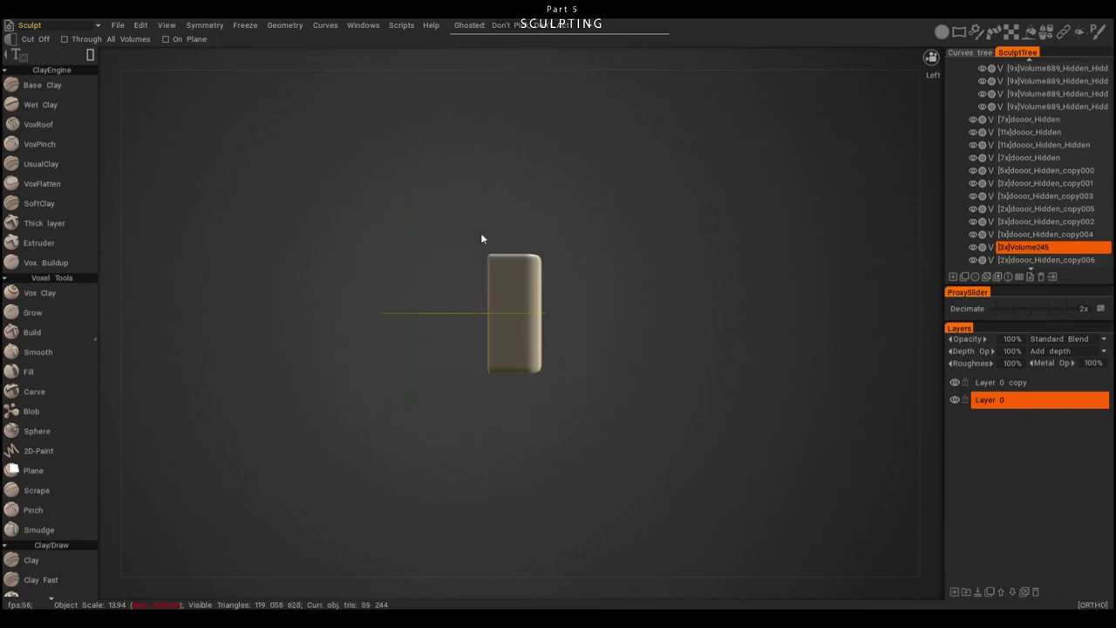
key(ctrl+z)
- Mirror across the Y axis and trim both sides of the cube into a narrow upright block
key(s)
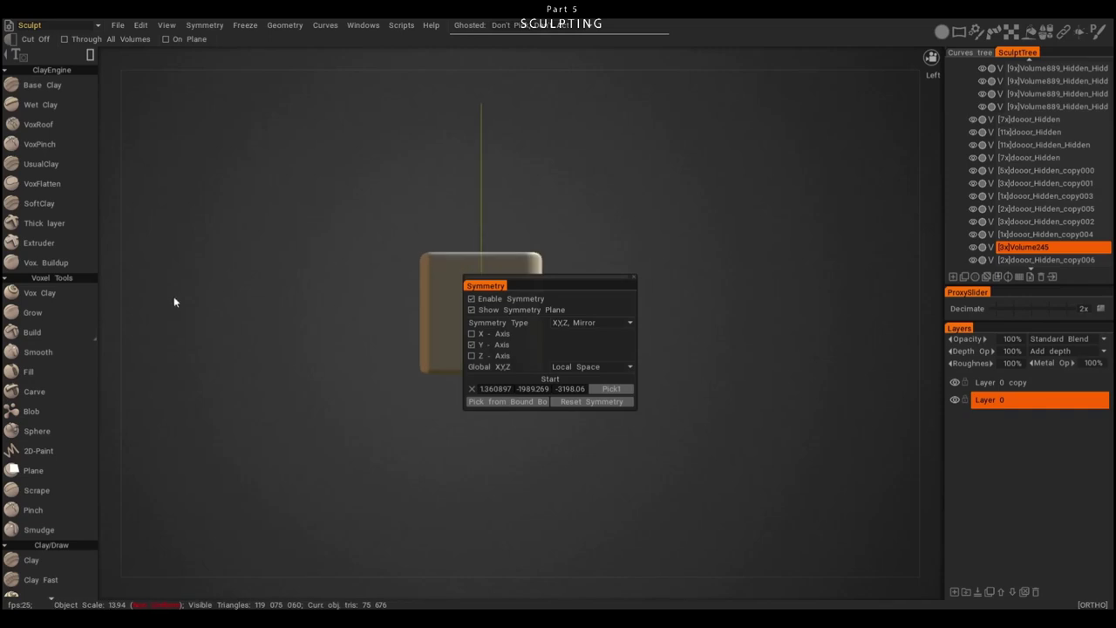
key(s)
drag(437, 438, 495, 604)
key(space)
click(590, 387)
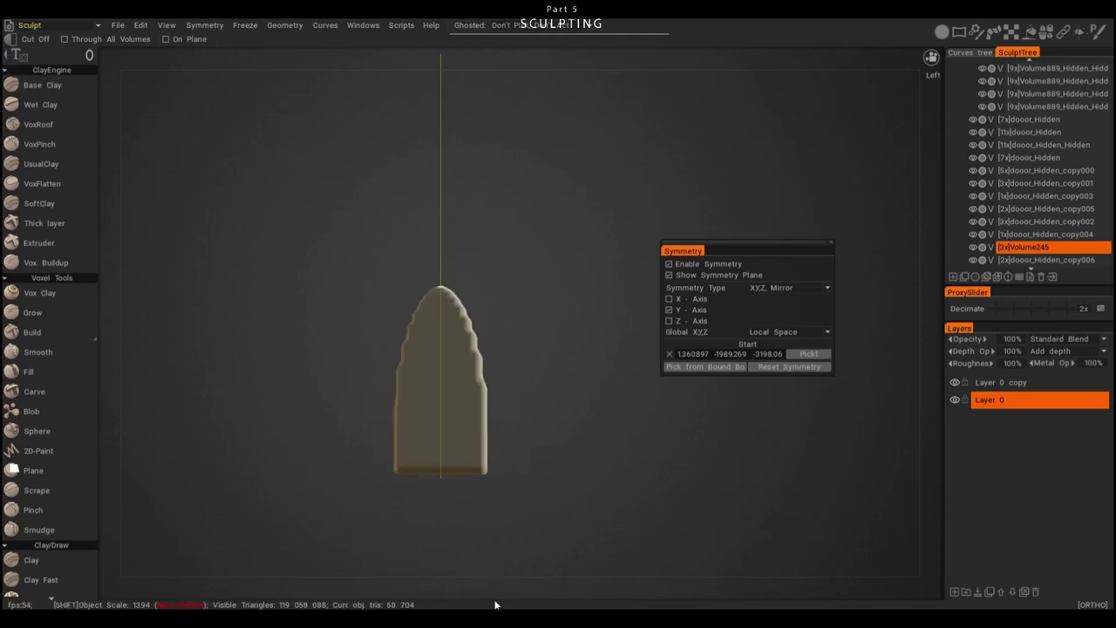
key(ctrl+r)
click(440, 370)
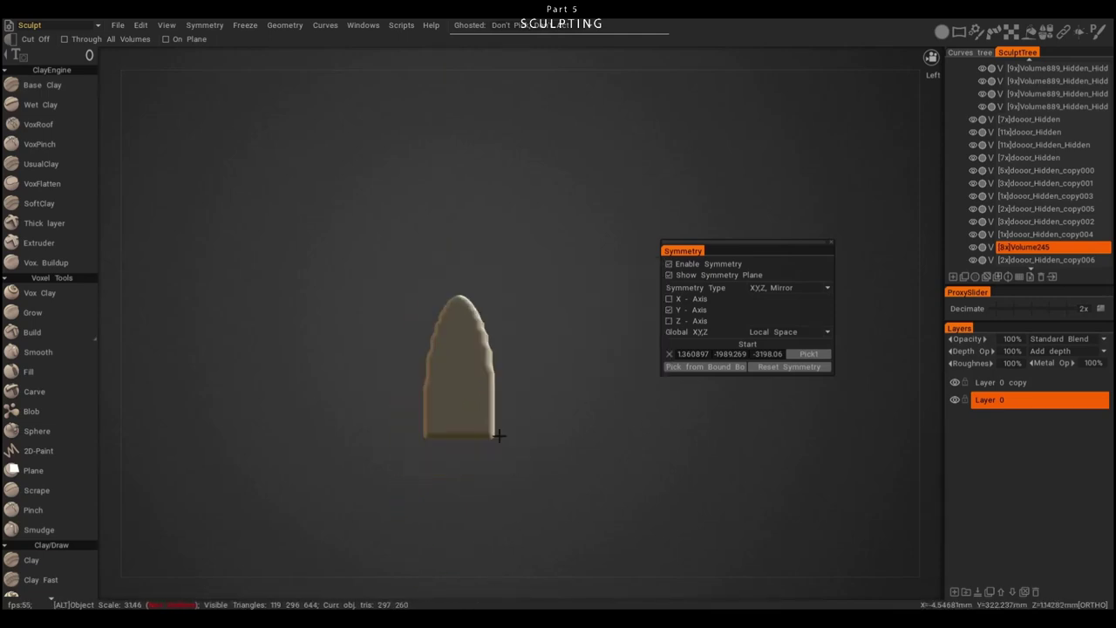
key(ctrl+z)
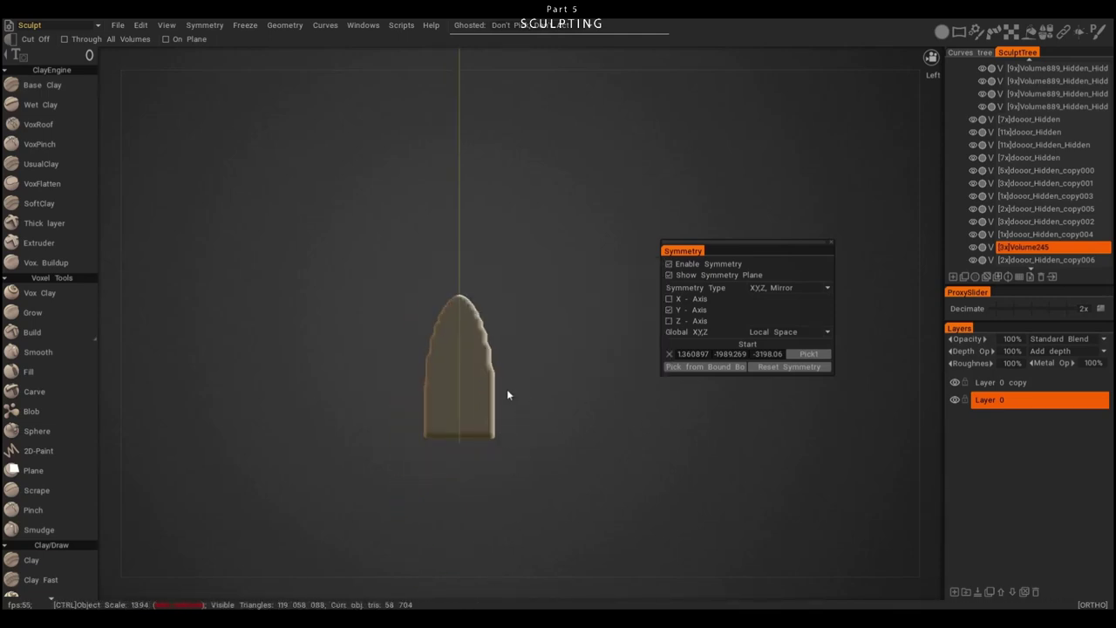
key(ctrl+z)
key(ctrl+z)
- Resample the narrow block with a density modulation factor of 3.09 and Good quality
key(ctrl+r)
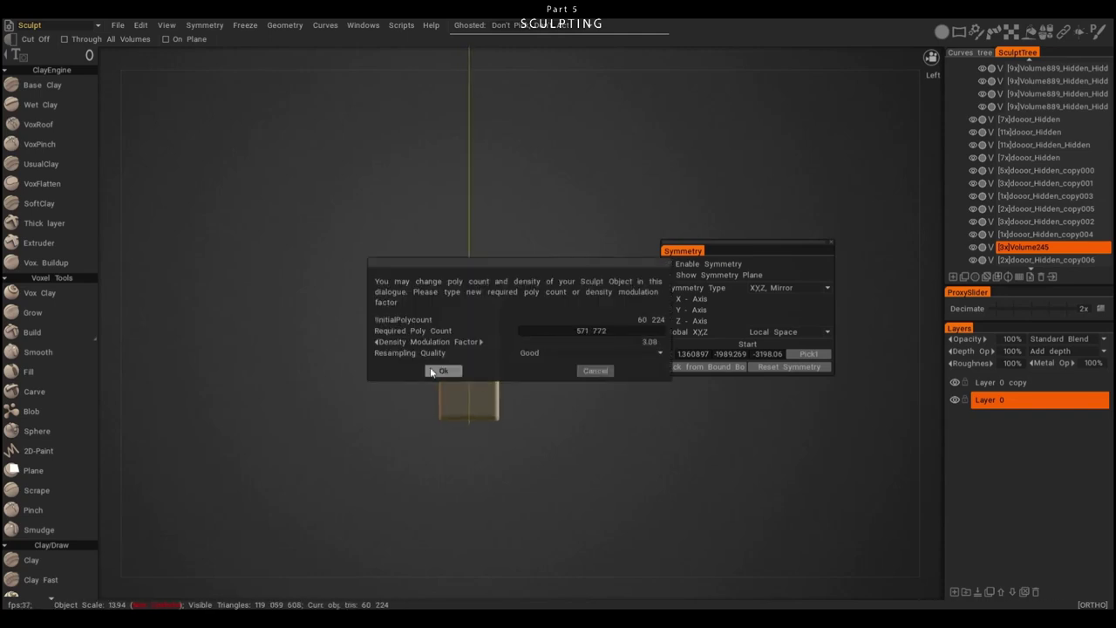
click(440, 371)
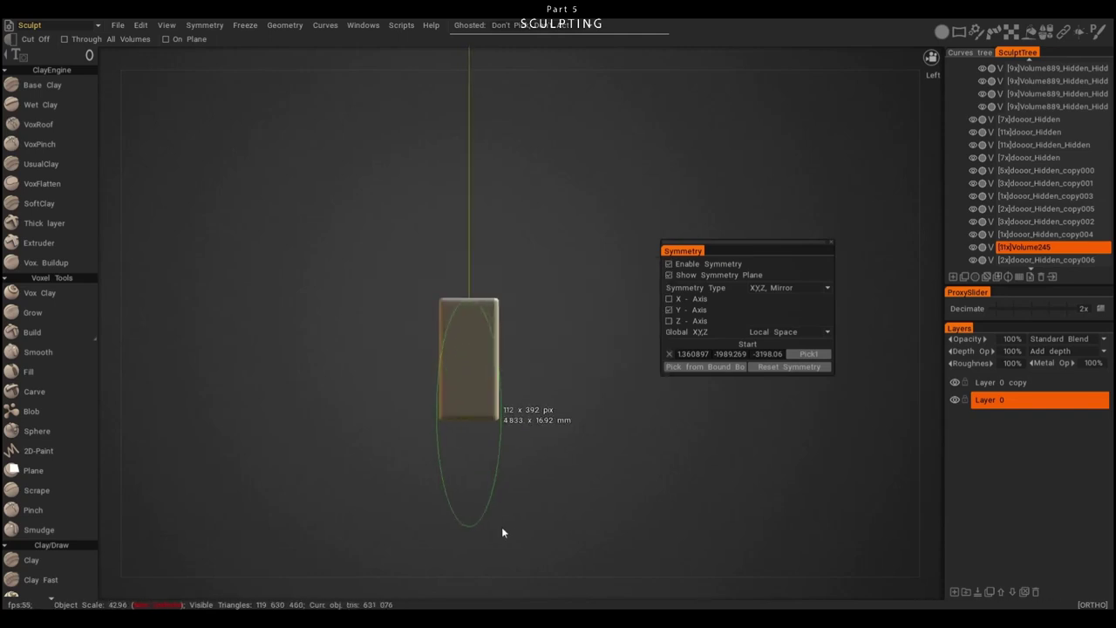
key(ctrl+z)
- Re-centre the symmetry on the block and cut its upper corners into a curved point using a closed spline outline
key(s)
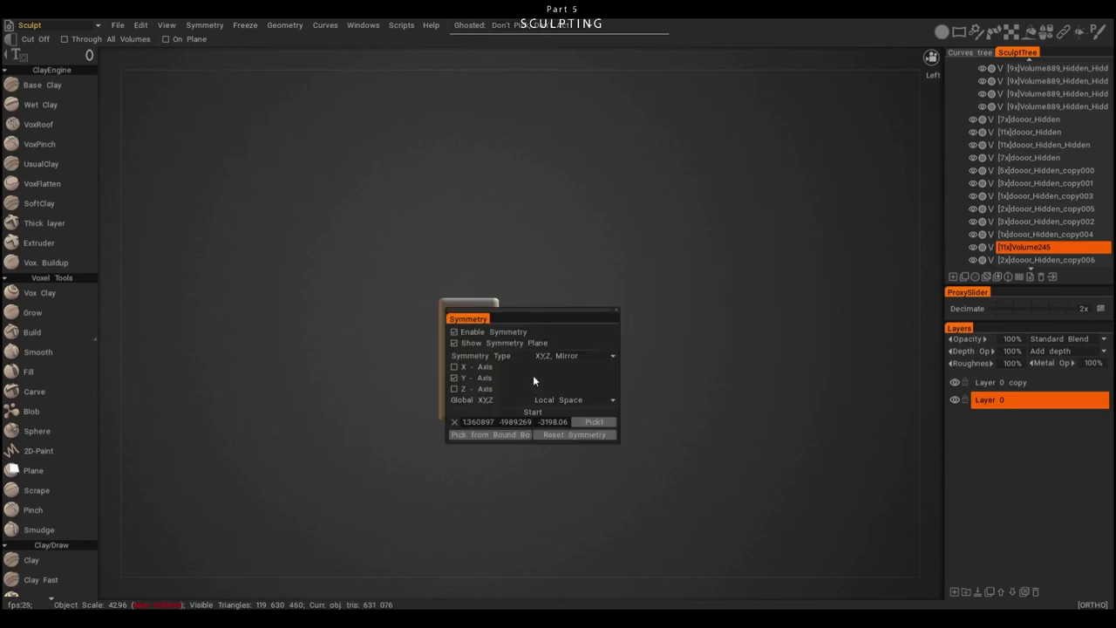
key(e)
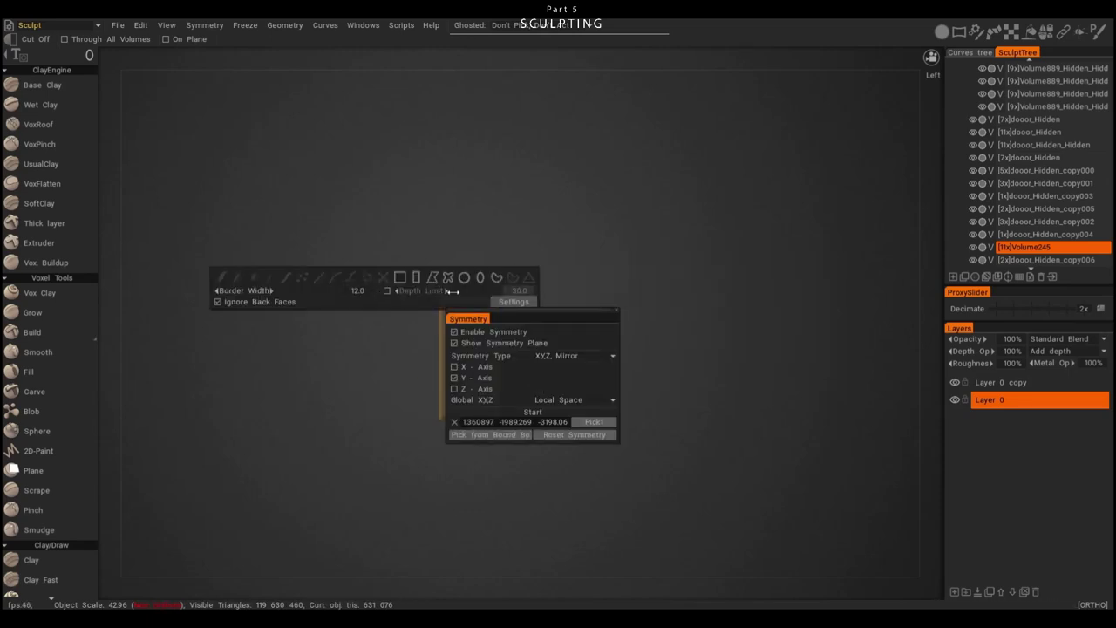
click(494, 279)
key(s)
key(s)
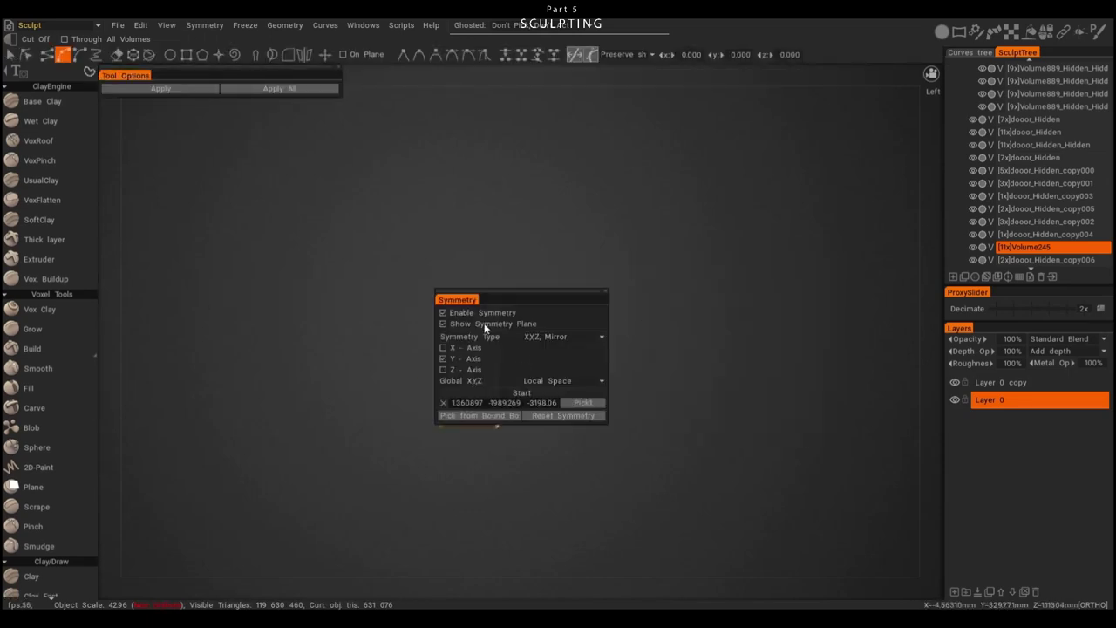
key(s)
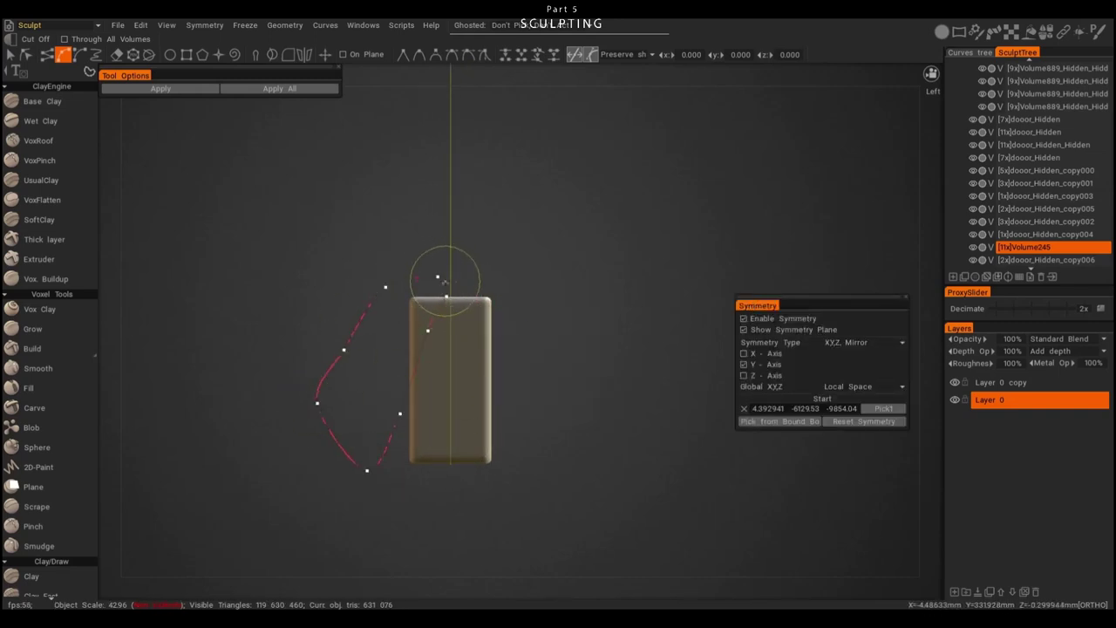
right_click(453, 288)
click(529, 414)
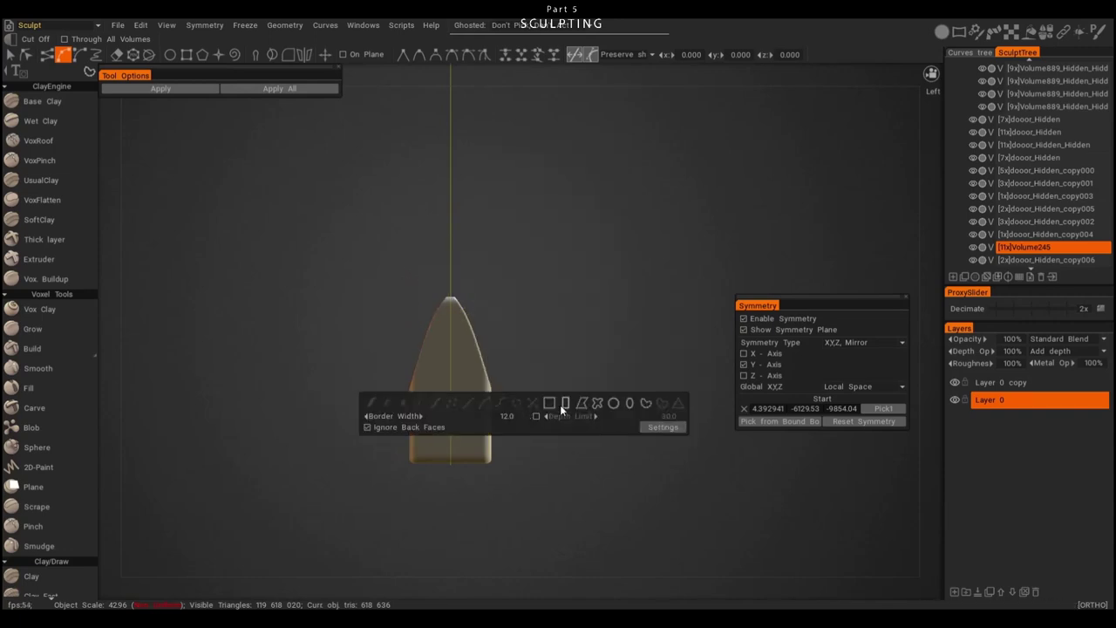
- Trim the pointed block's sides with a rectangular cut and scale the part into a slimmer, elongated shape
key(Escape)
alt+drag(504, 500, 547, 457)
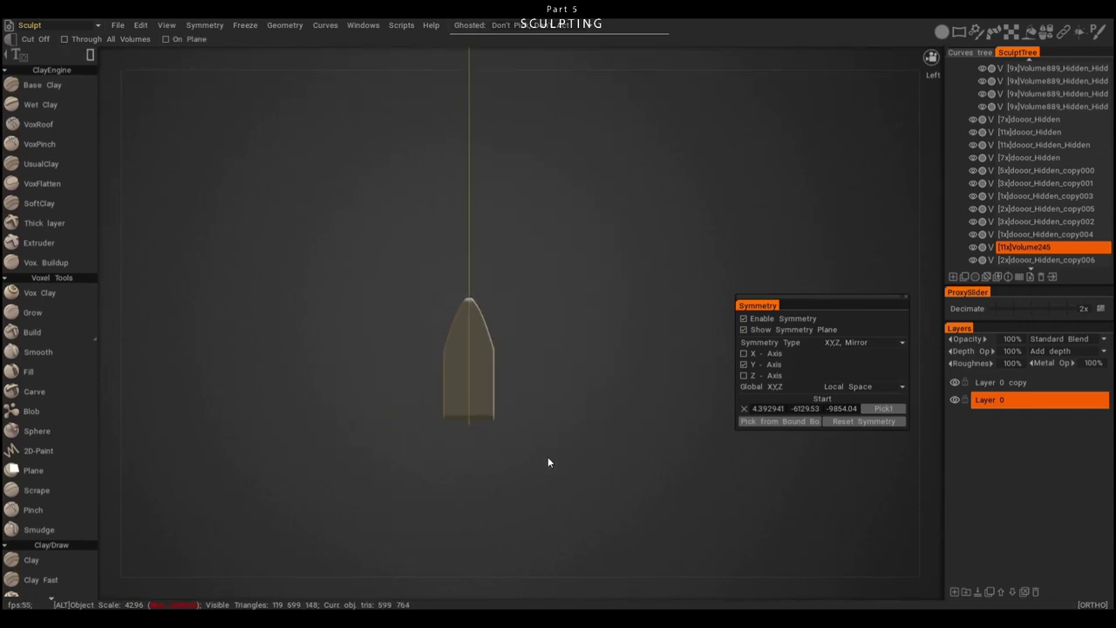
key(t)
alt+drag(495, 390, 456, 538)
middle_drag(455, 539, 681, 451)
scroll(663, 419, up, 5)
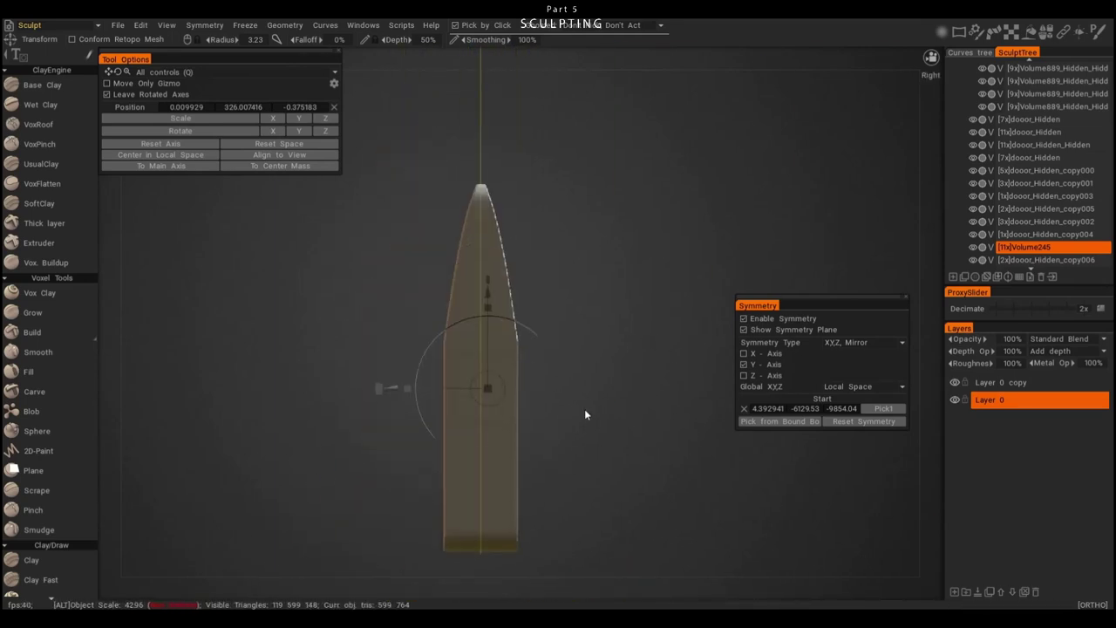
- Select the straight lower side faces of the pointed part with the Pose tool and extrude them outward as raised strips
key(p)
key(e)
click(455, 386)
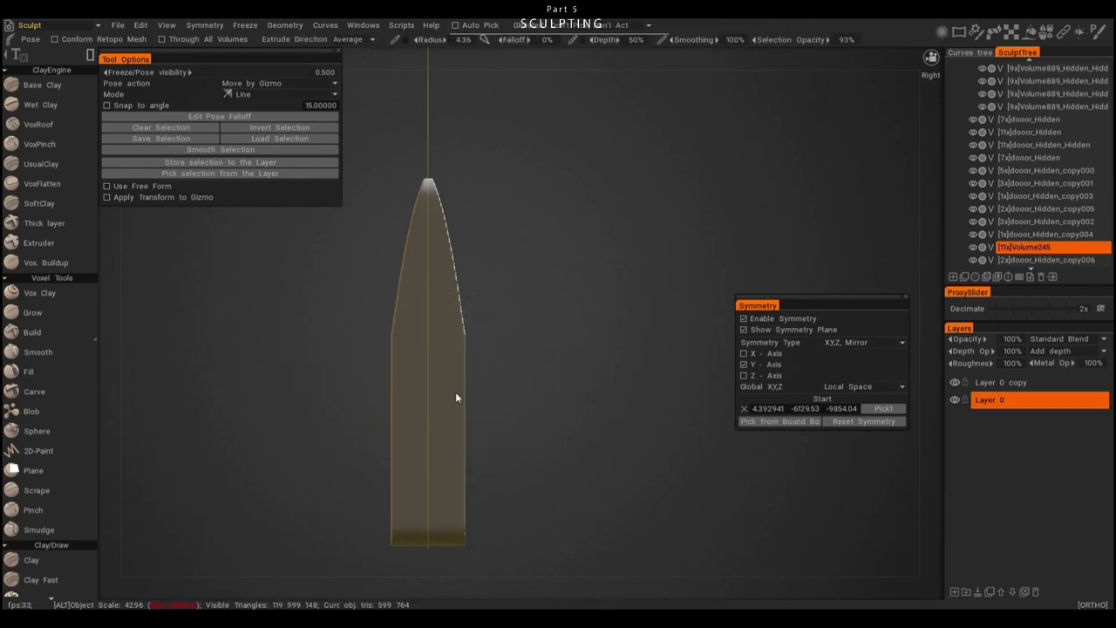
mouse_move(362, 307)
mouse_down()
mouse_move(421, 491)
mouse_move(428, 553)
mouse_up()
drag(480, 474, 554, 425)
key(space)
drag(713, 532, 297, 370)
drag(496, 395, 428, 262)
drag(528, 368, 540, 461)
key(space)
click(616, 486)
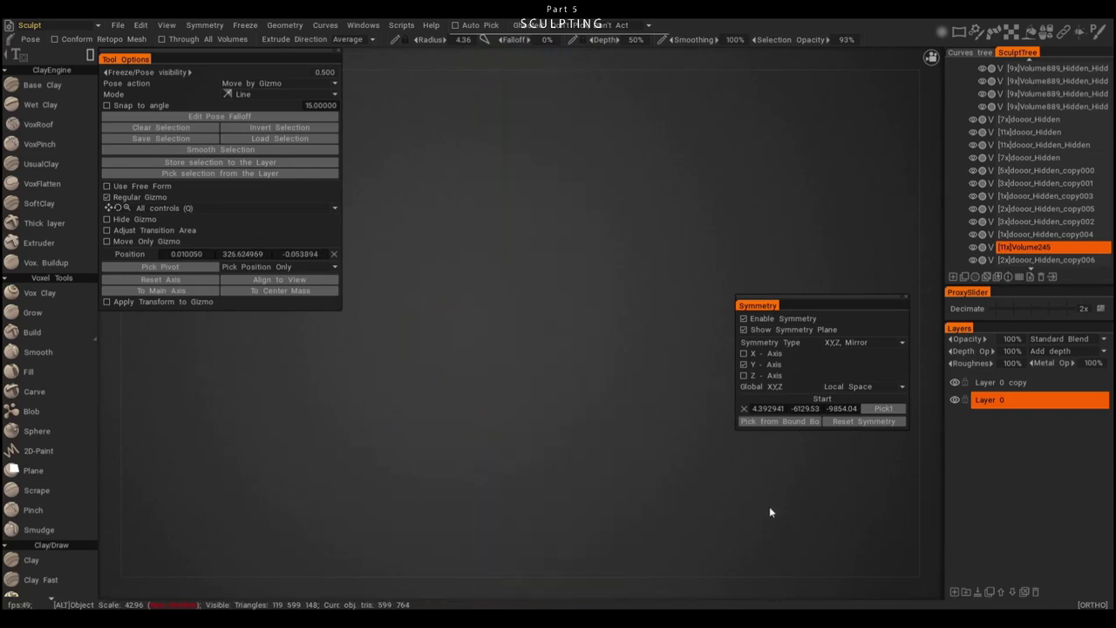
alt+drag(617, 492, 448, 402)
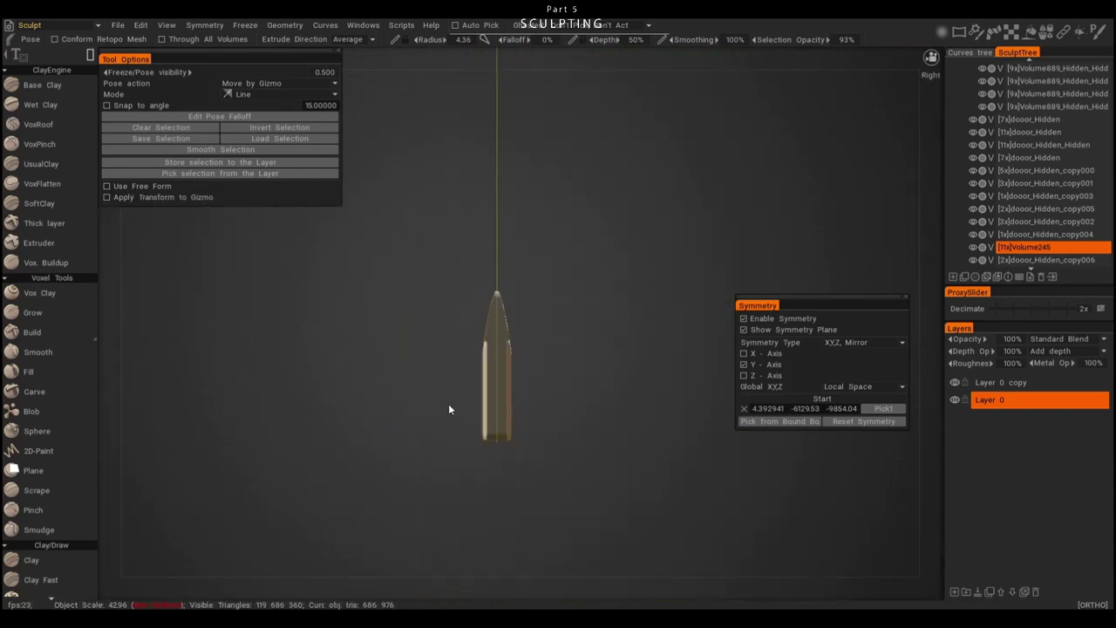
- Move the pointed part down to the building's side wall, at X about -15.04 and a height of about 169.84
key(t)
scroll(421, 332, down, 5)
alt+drag(421, 332, 543, 535)
alt+right_drag(543, 535, 542, 374)
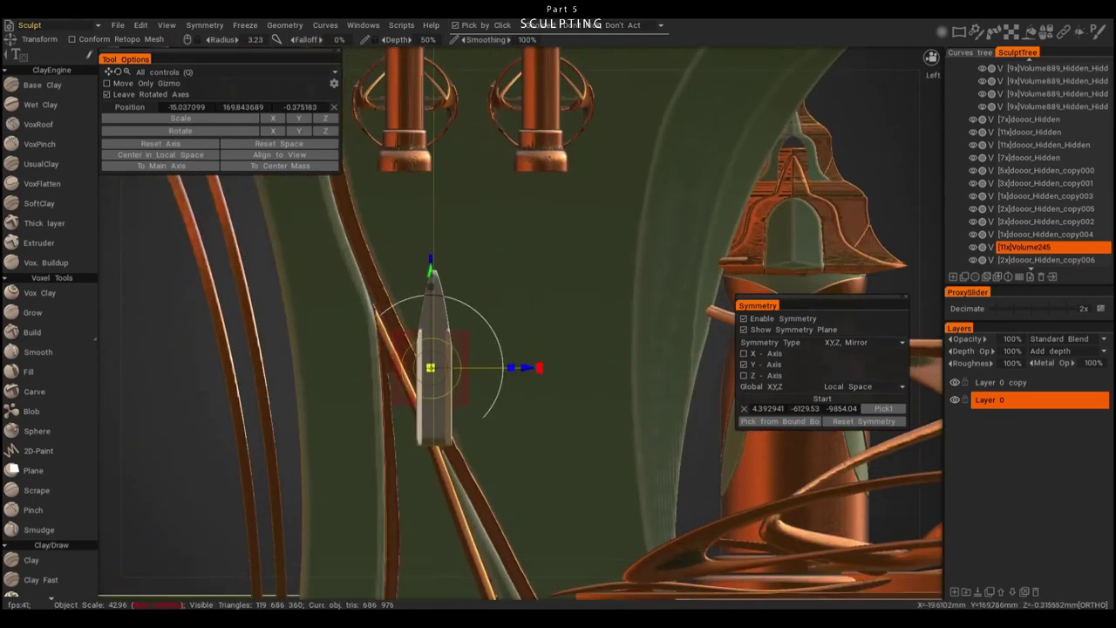
- Scale the pointed part down and assign it the copper shader
scroll(384, 366, up, 3)
click(1028, 31)
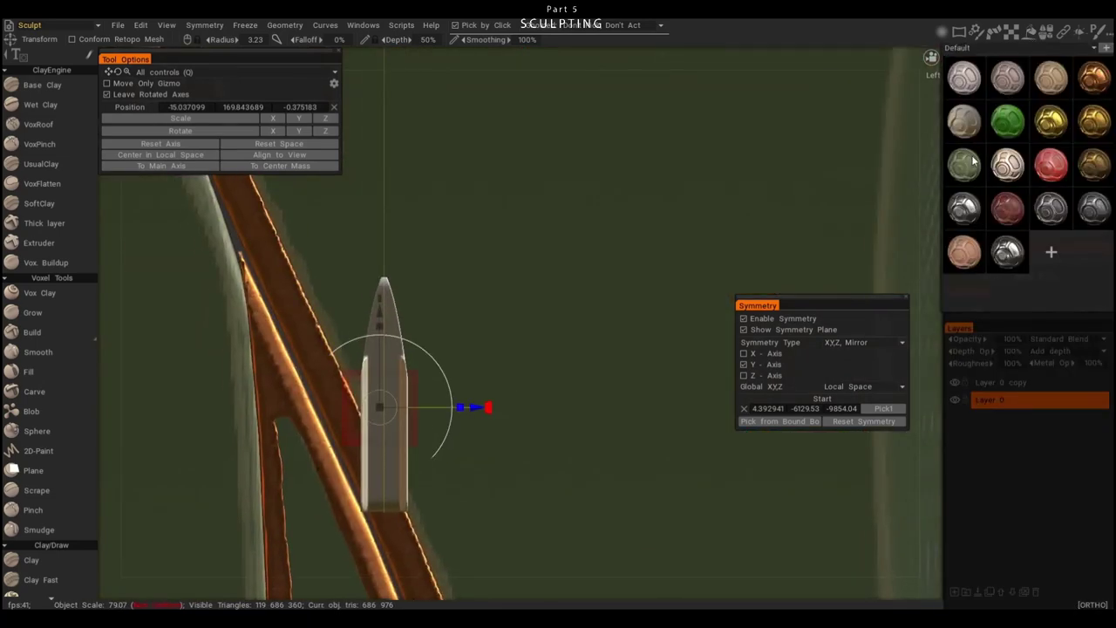
click(1091, 77)
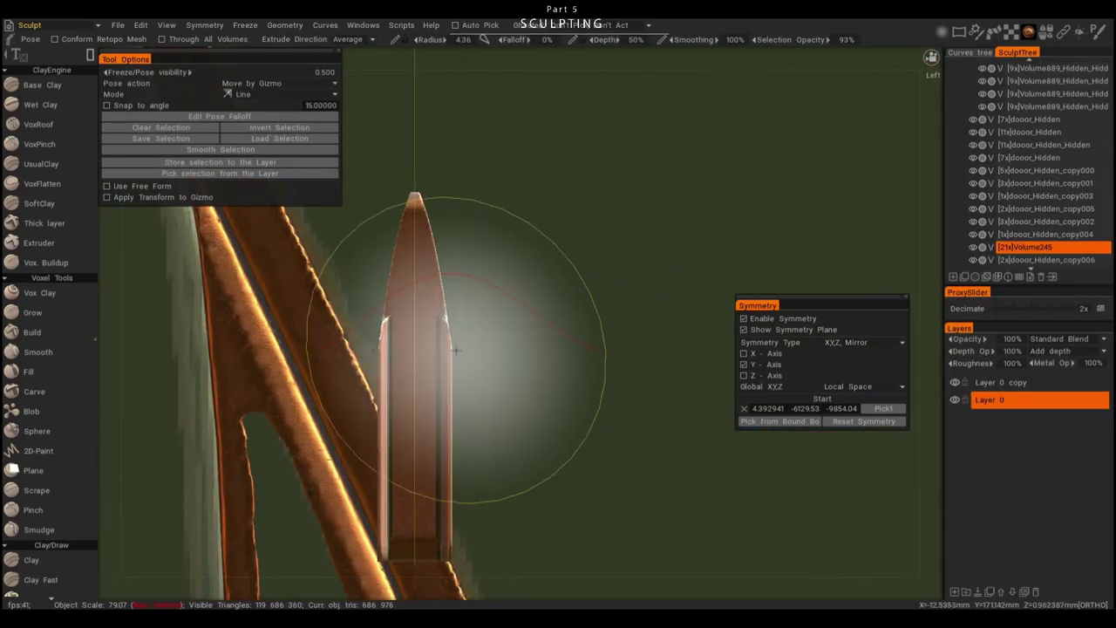
key(space)
click(513, 343)
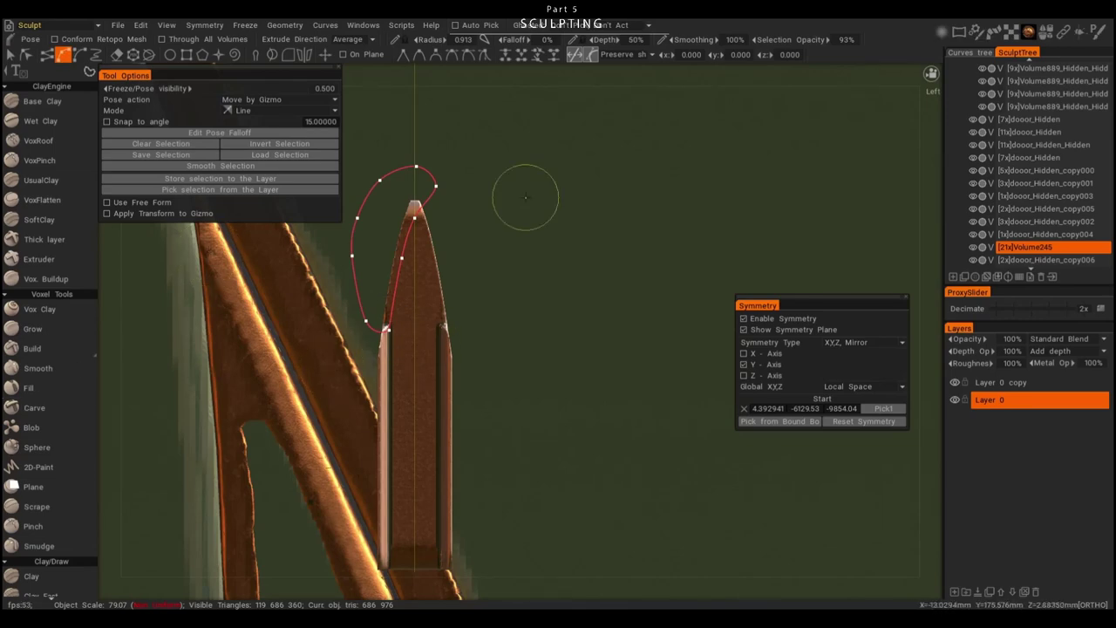
alt+drag(525, 197, 689, 381)
scroll(688, 381, up, 3)
right_click(444, 112)
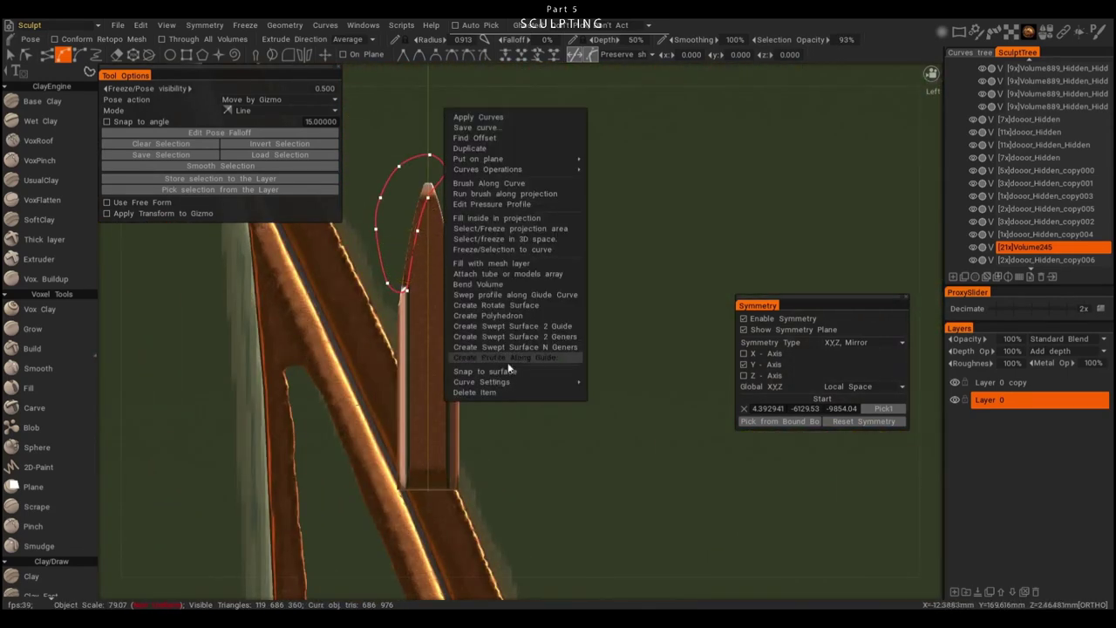
click(509, 369)
- Cut a rectangular slot through the middle of the part's straight lower body, open at its lower end
key(e)
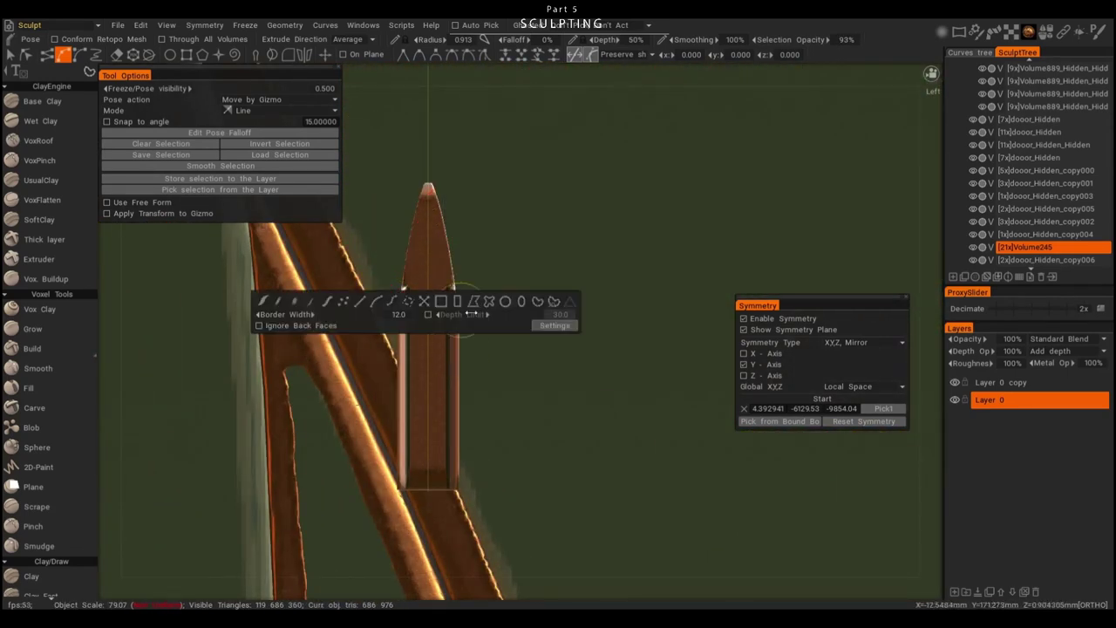
click(521, 303)
key(e)
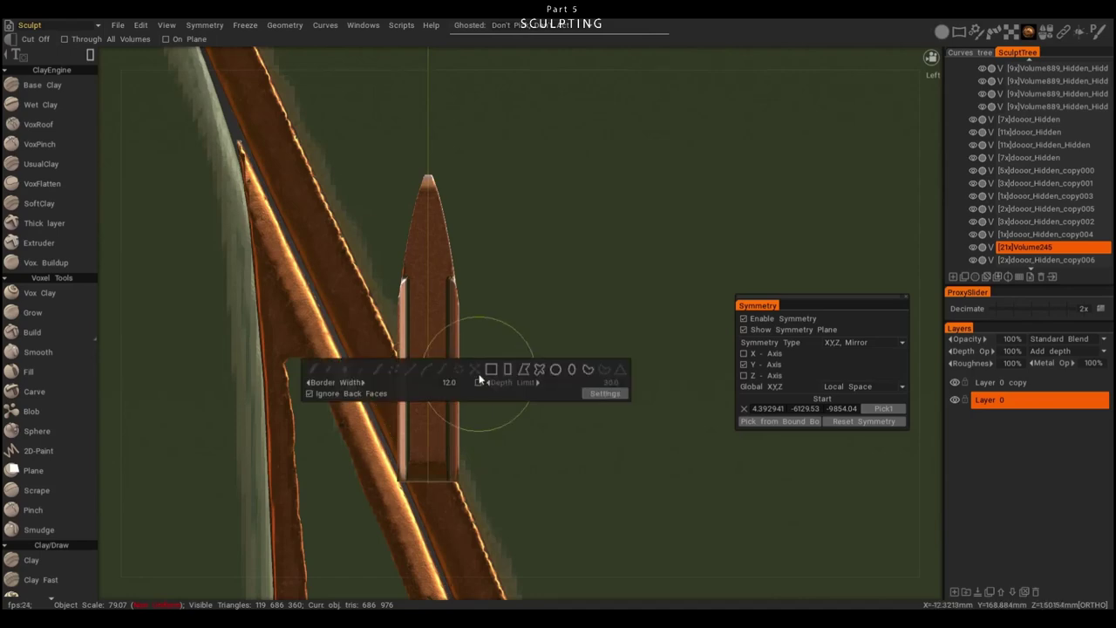
drag(442, 506, 449, 301)
- Round the slot's upper end into a pointed arch with an ellipse cut centred on the symmetry line
key(e)
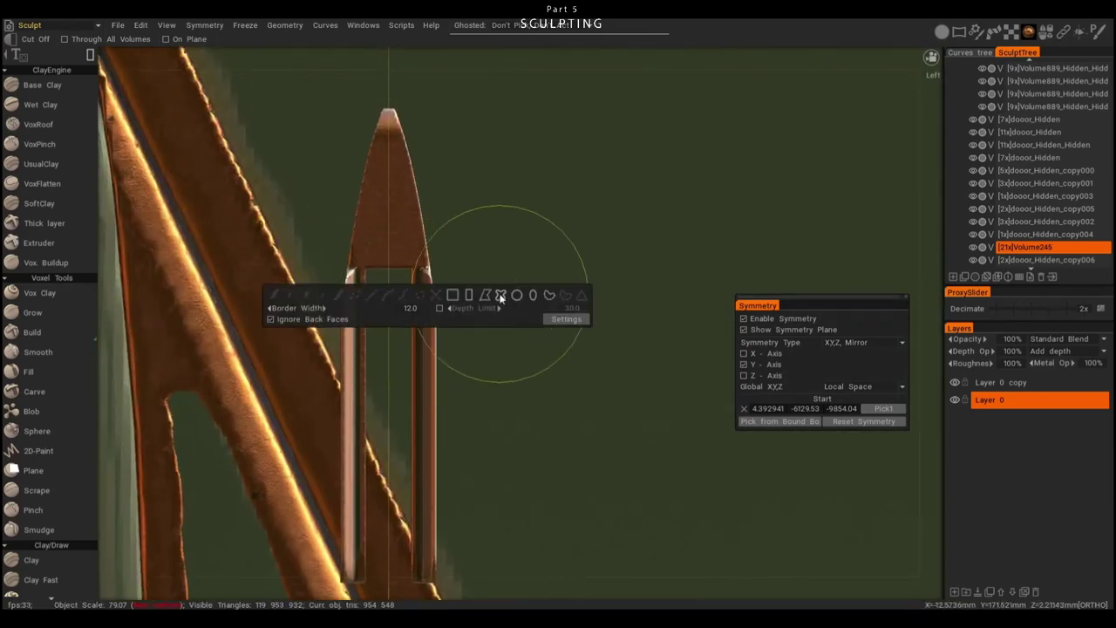
click(488, 295)
key(e)
click(463, 236)
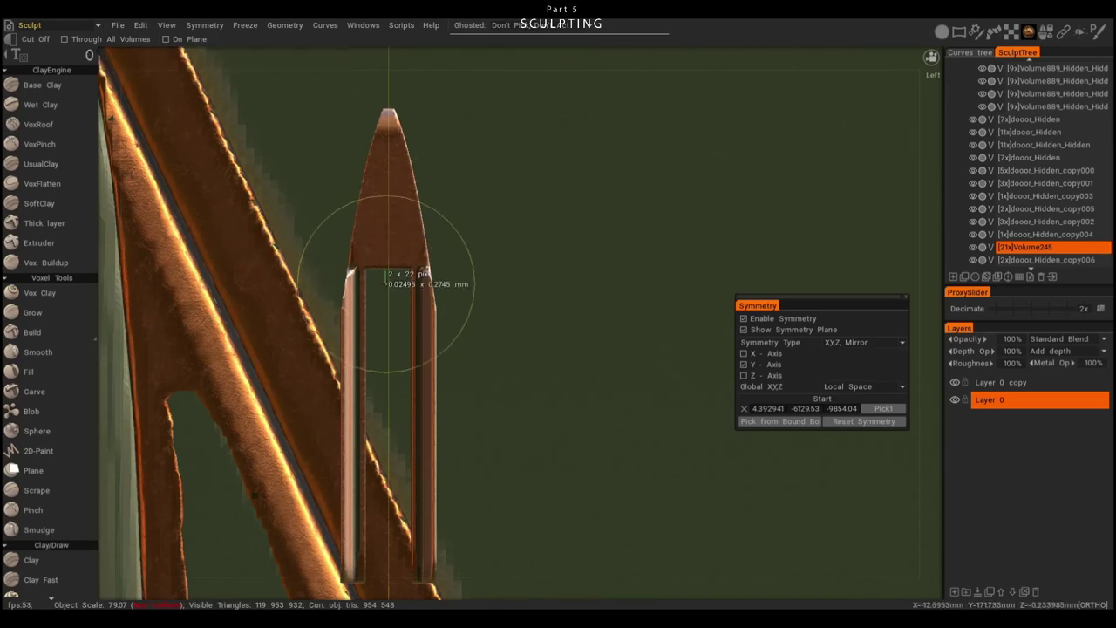
alt+drag(425, 270, 551, 453)
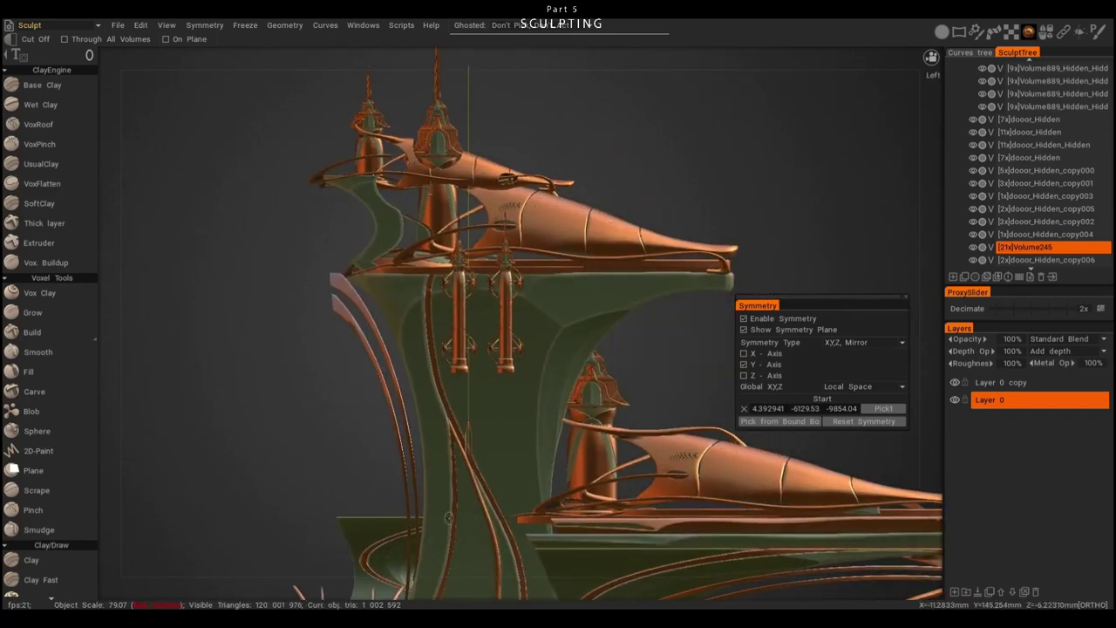
- Extend the lower ends of both legs downward with the Pose tool and bend them inward
scroll(519, 366, up, 5)
key(e)
alt+drag(511, 418, 561, 391)
key(p)
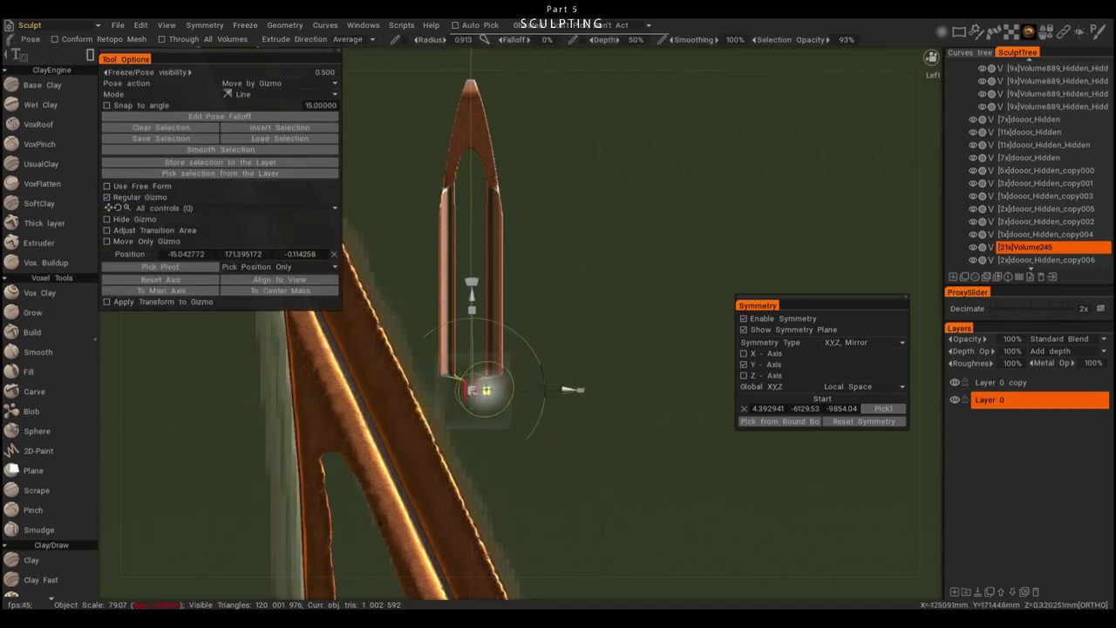
mouse_move(485, 390)
mouse_down()
mouse_move(470, 387)
mouse_move(466, 420)
mouse_move(472, 400)
mouse_up()
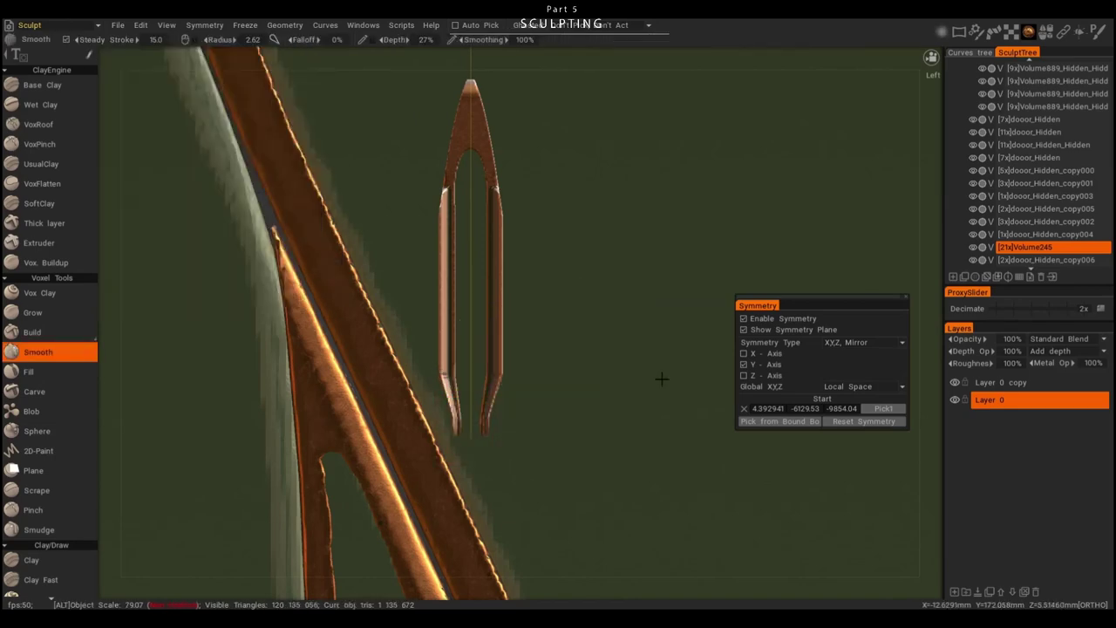
- Trim the slotted part's depth with a rectangular cut in the back view, leaving a thin ornament on the wall
alt+drag(488, 375, 558, 353)
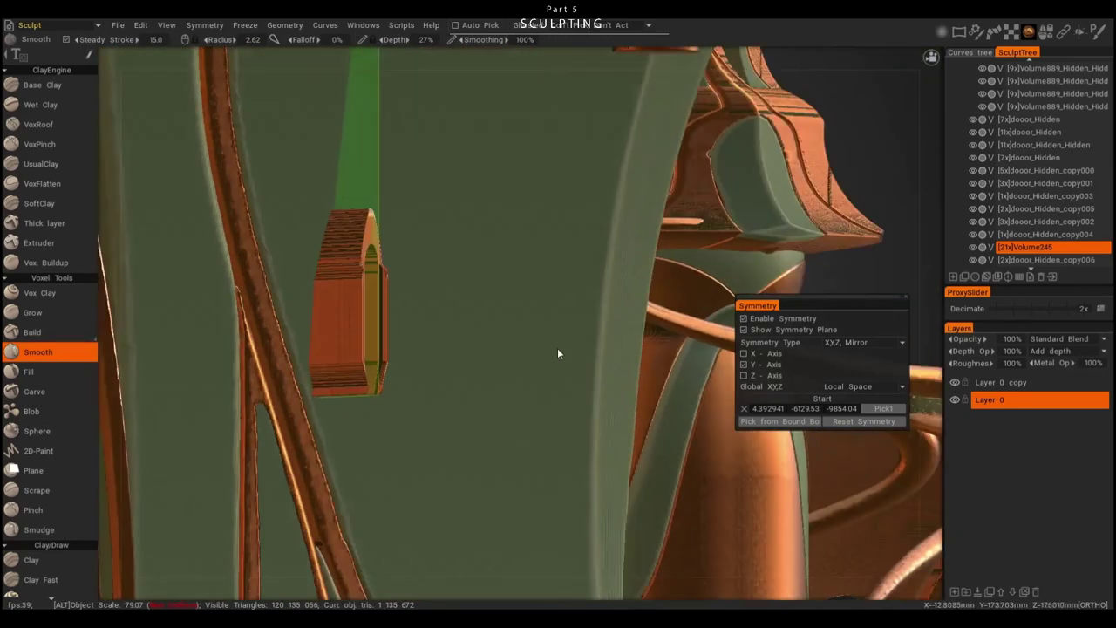
scroll(558, 353, down, 5)
alt+drag(476, 388, 509, 376)
key(t)
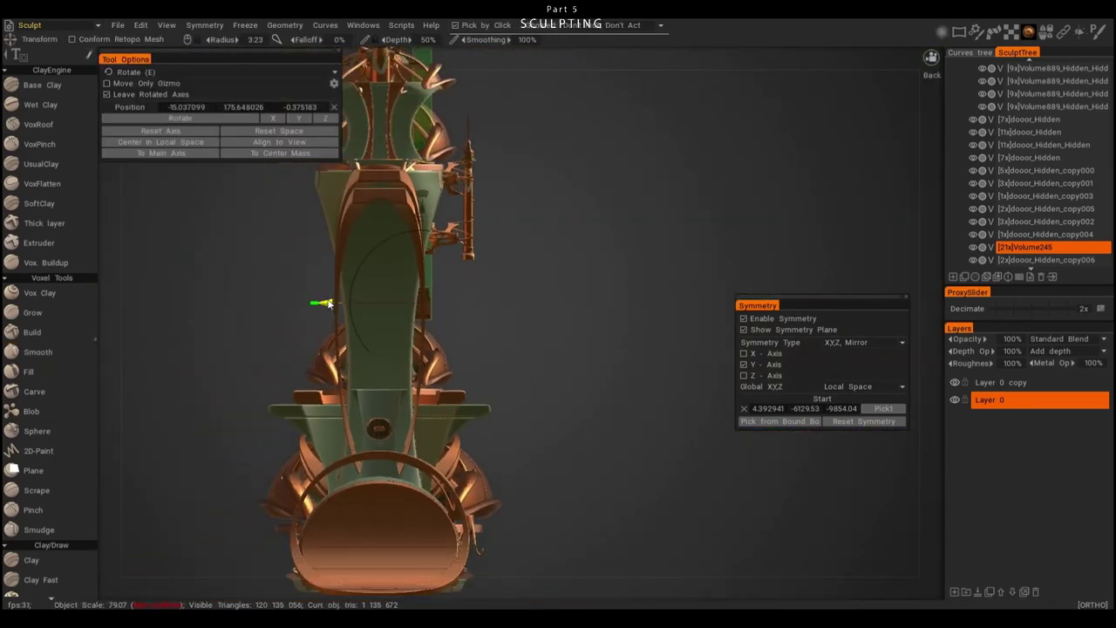
scroll(329, 303, up, 5)
alt+drag(616, 363, 515, 357)
key(space)
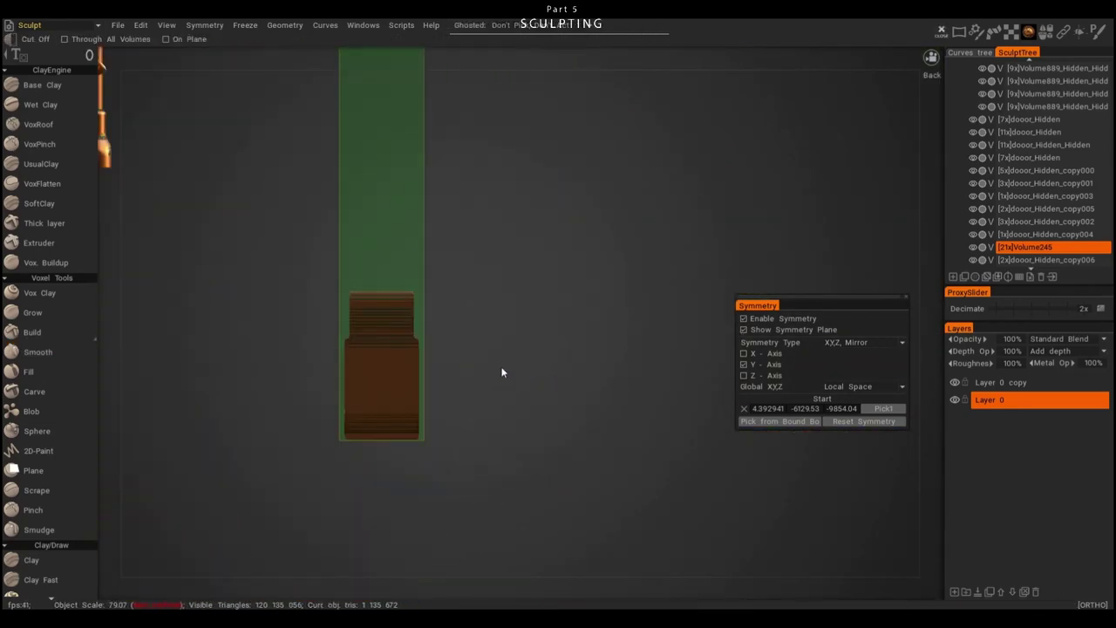
key(space)
click(552, 413)
drag(309, 250, 400, 478)
alt+drag(549, 442, 488, 421)
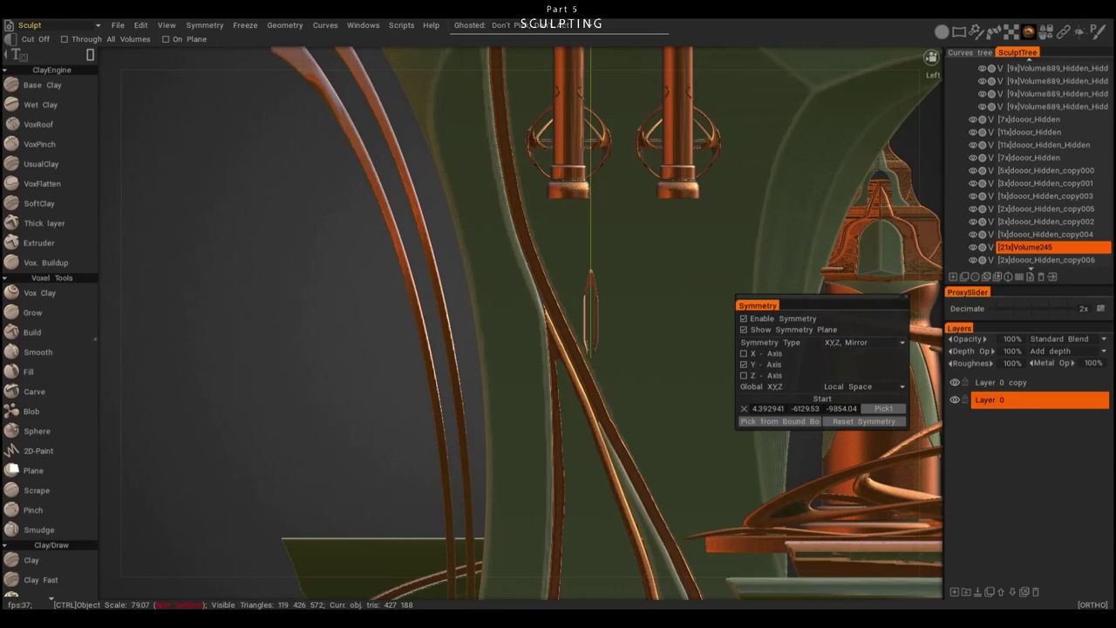
scroll(360, 456, down, 4)
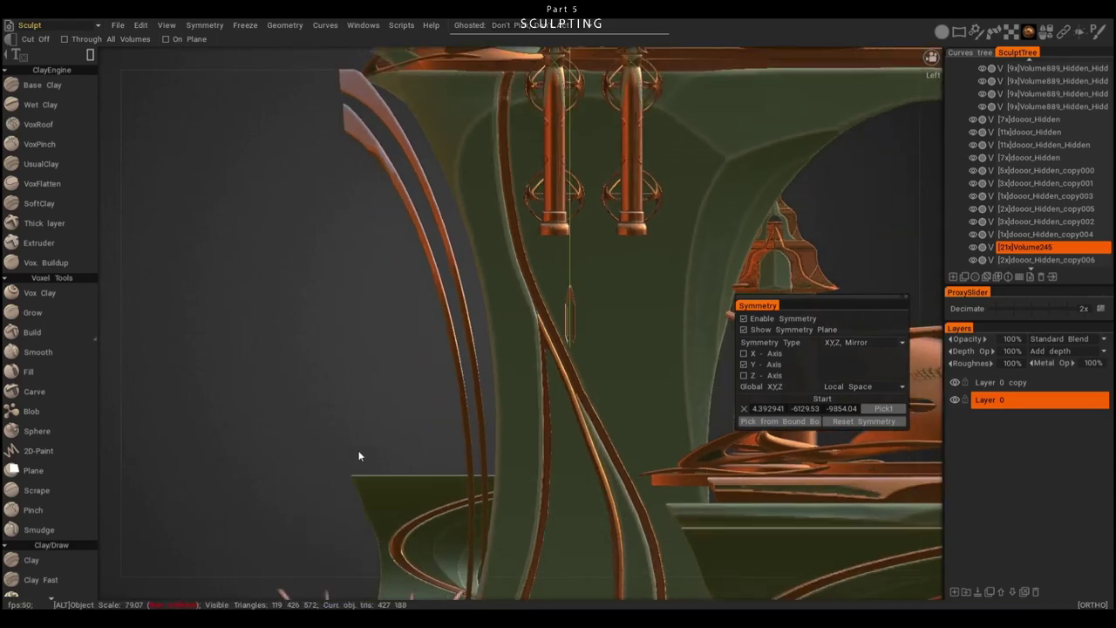
- Scale the slotted ornament down and lower it on the side wall with the Transform tool
key(t)
scroll(325, 439, down, 3)
alt+right_drag(489, 418, 544, 390)
alt+right_drag(349, 397, 383, 401)
key(q)
alt+drag(592, 410, 584, 439)
drag(423, 382, 523, 405)
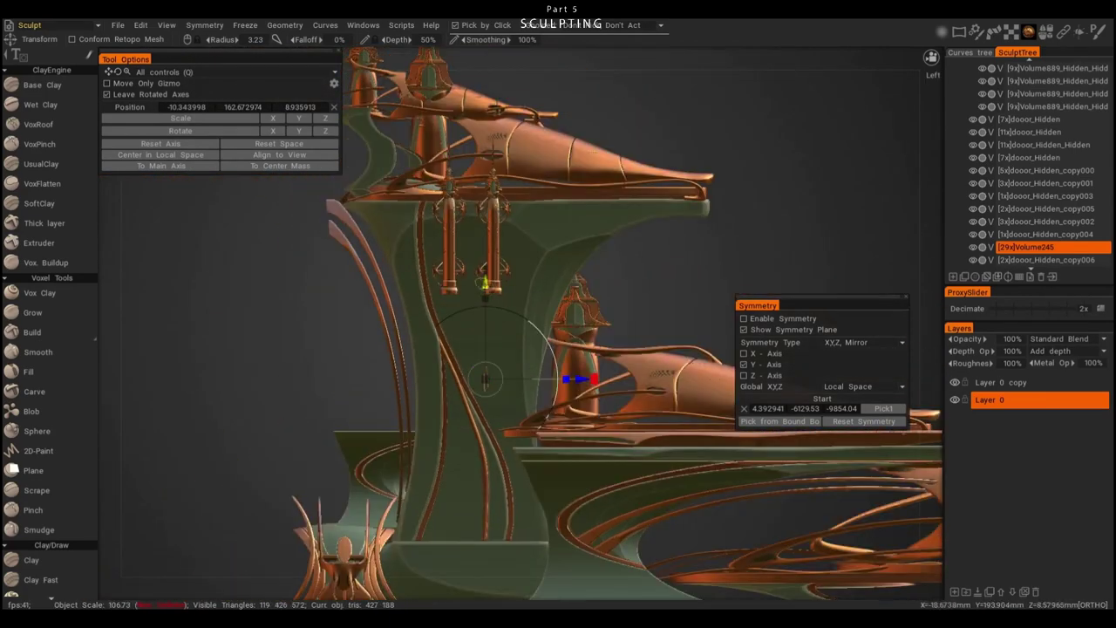
scroll(485, 269, up, 10)
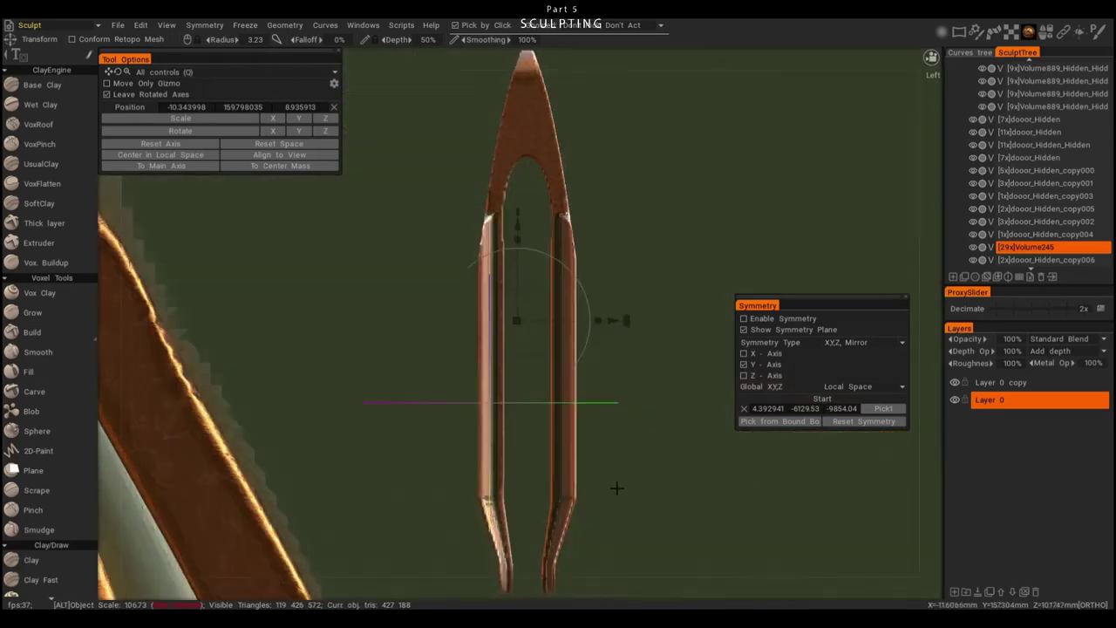
alt+drag(590, 324, 501, 398)
scroll(500, 398, down, 10)
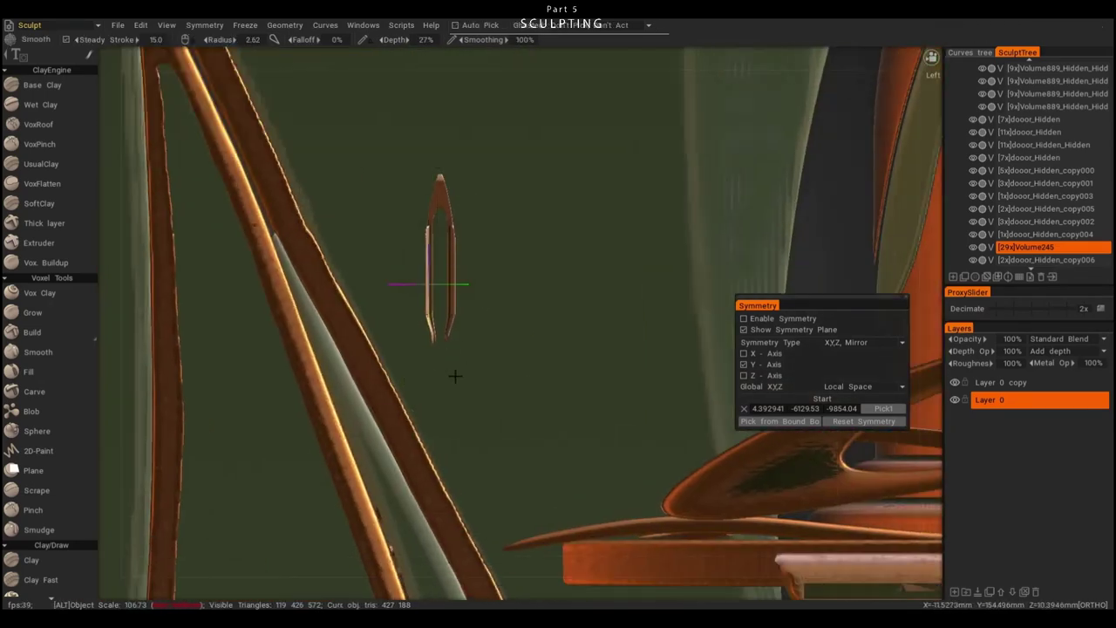
- Shrink the ornament slightly further with the Transform tool, keeping it on the open area of the side wall
middle_drag(395, 436, 385, 416)
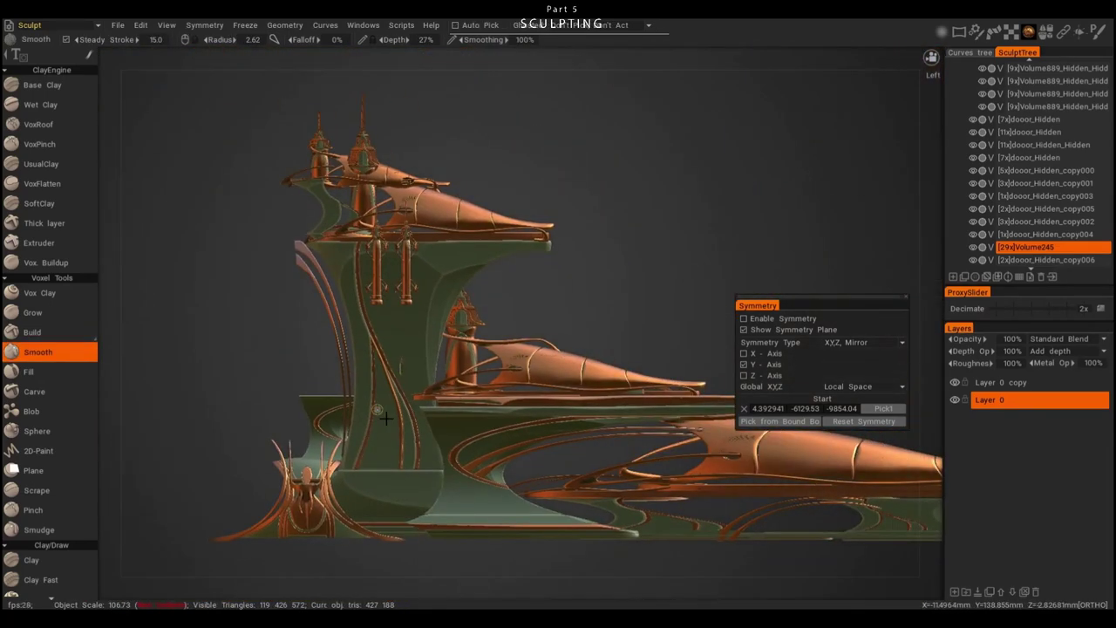
scroll(567, 401, up, 5)
key(t)
scroll(545, 375, up, 5)
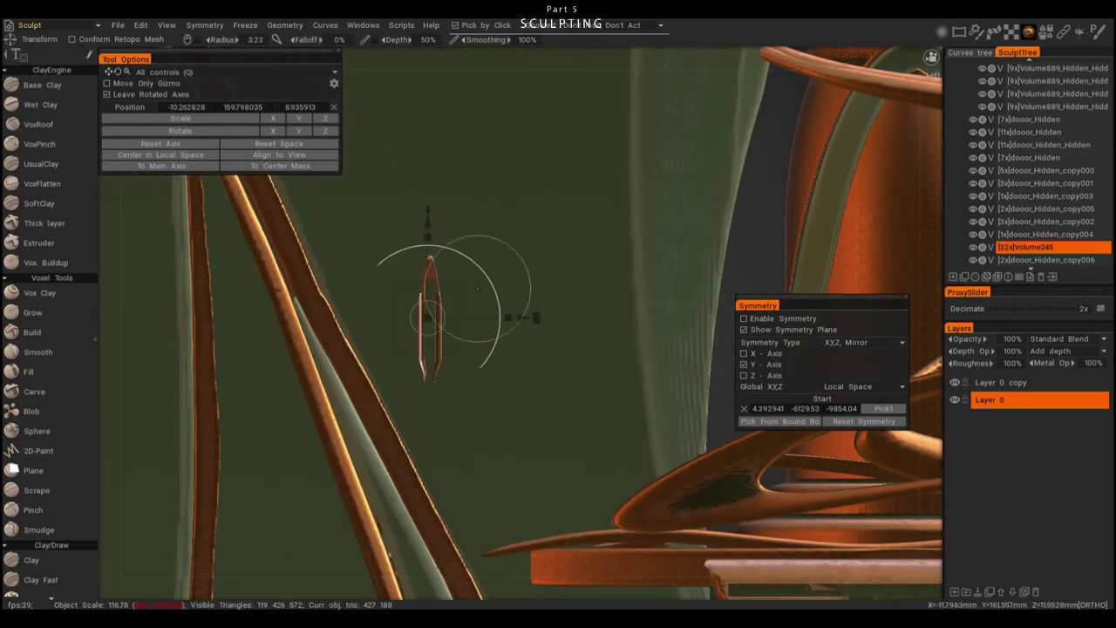
- Add a cube primitive as a base block directly below the ornament's legs
key(space)
click(467, 323)
scroll(467, 323, down, 10)
drag(529, 224, 461, 299)
scroll(461, 299, up, 8)
scroll(435, 273, up, 5)
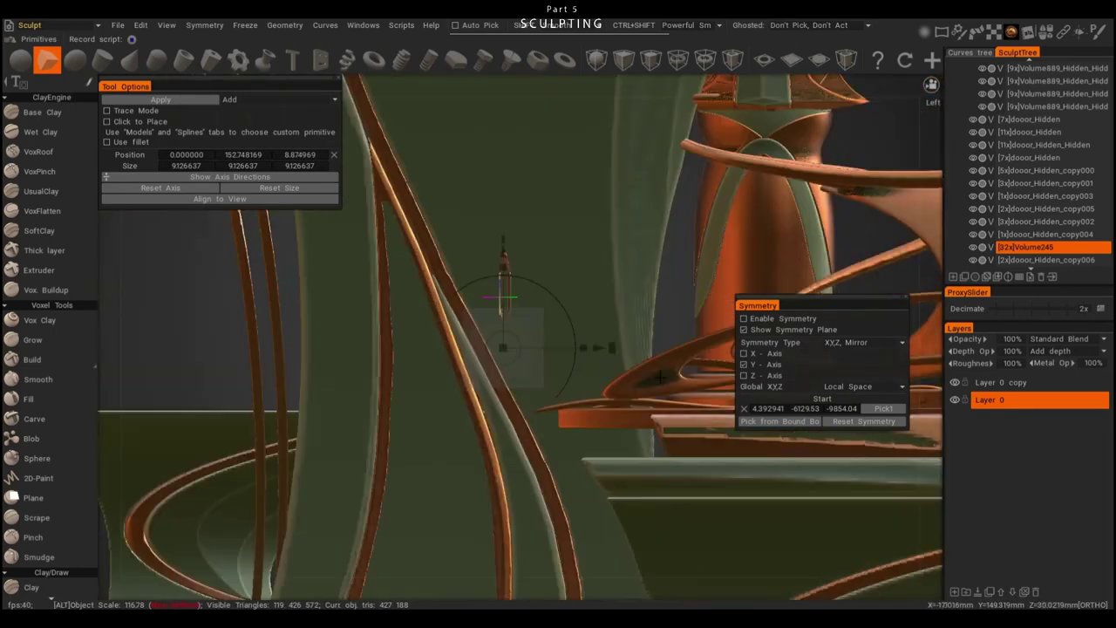
drag(488, 242, 352, 423)
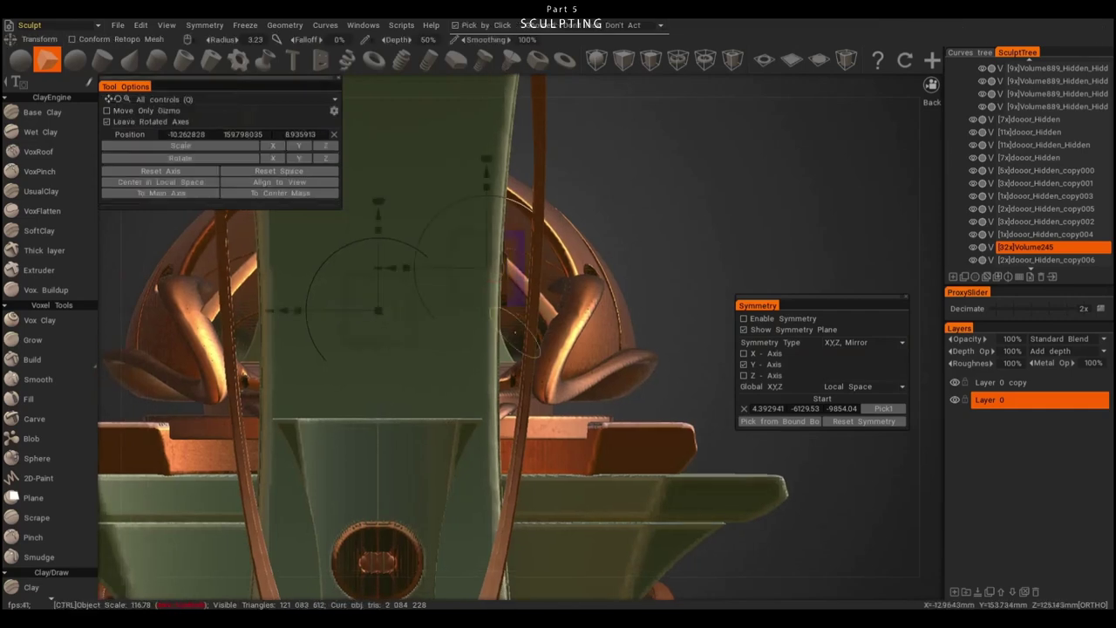
alt+drag(436, 262, 523, 410)
drag(472, 343, 598, 336)
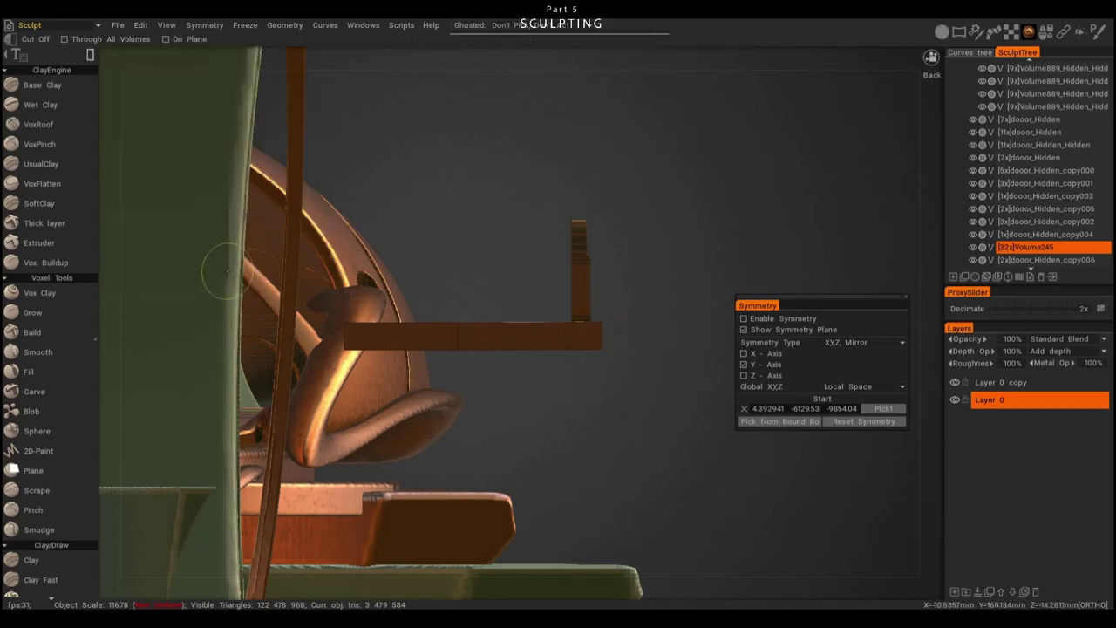
- Cut the base block down to the ornament's width and a low height, working with Y-axis symmetry in the side view
drag(343, 255, 586, 429)
alt+drag(672, 278, 524, 325)
key(s)
drag(349, 316, 398, 375)
drag(383, 306, 440, 388)
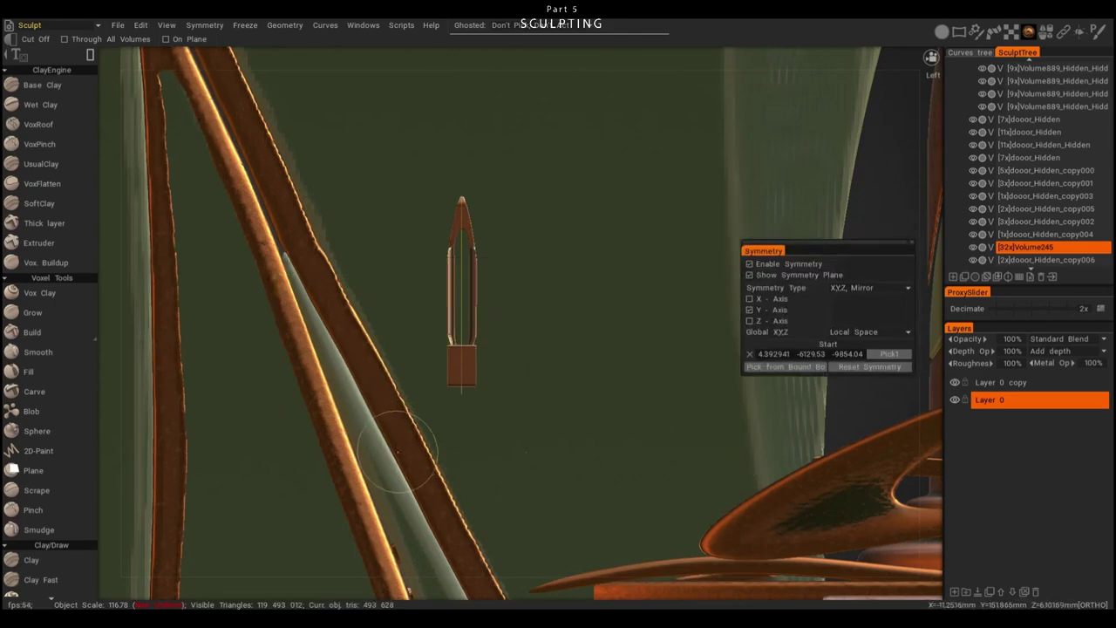
mouse_move(398, 357)
mouse_down()
mouse_move(490, 411)
mouse_move(493, 448)
mouse_up()
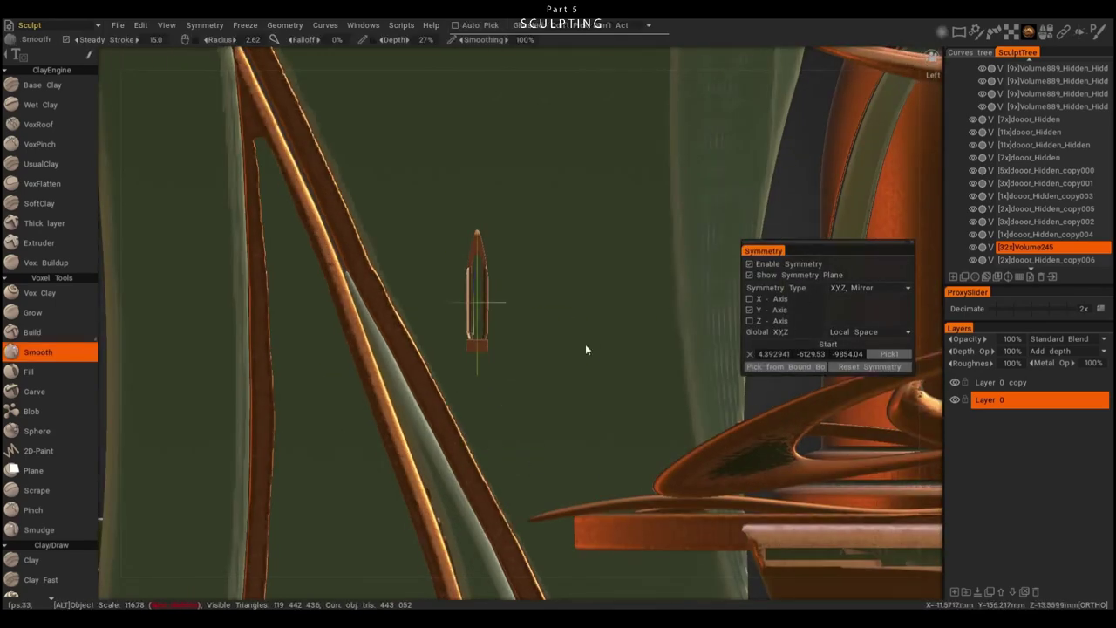
- Trim the base block's depth with a cut in the back view, leaving it projecting slightly beyond the legs
alt+shift+drag(585, 343, 690, 345)
alt+shift+drag(601, 408, 677, 383)
drag(658, 274, 577, 419)
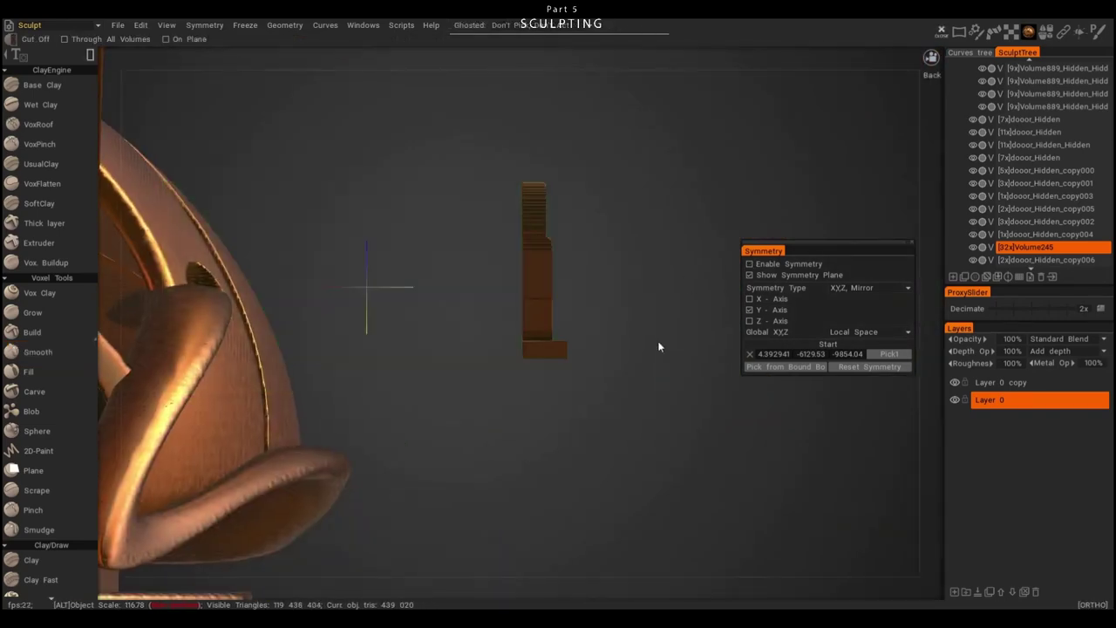
alt+shift+drag(373, 299, 323, 369)
- Rename the ornament volume as WINDOW and resample it to a lower poly count
key(t)
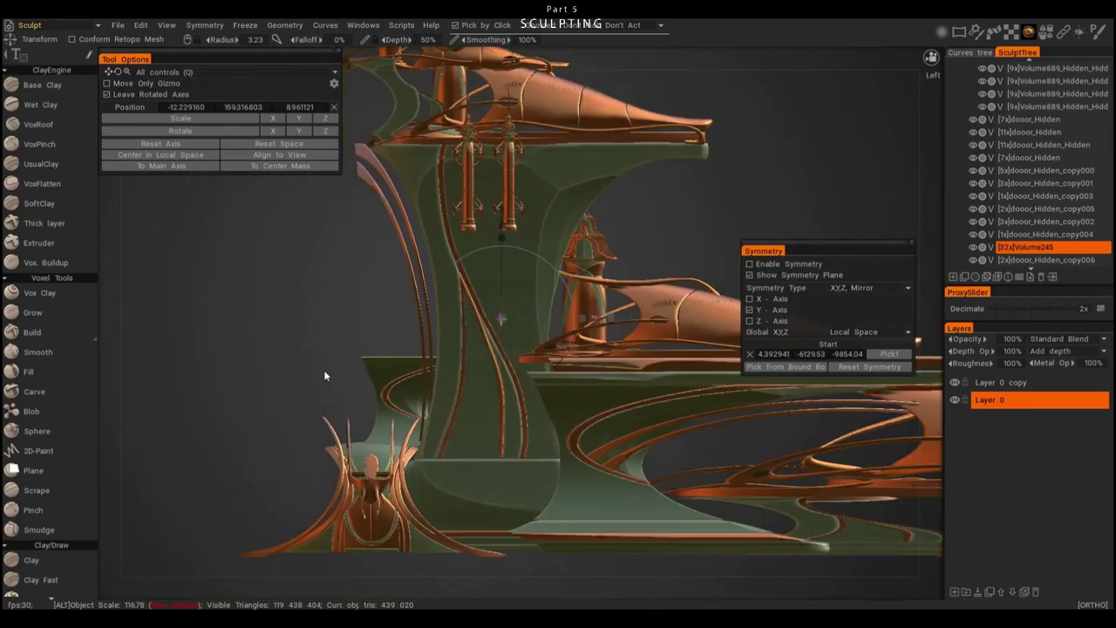
key(Return)
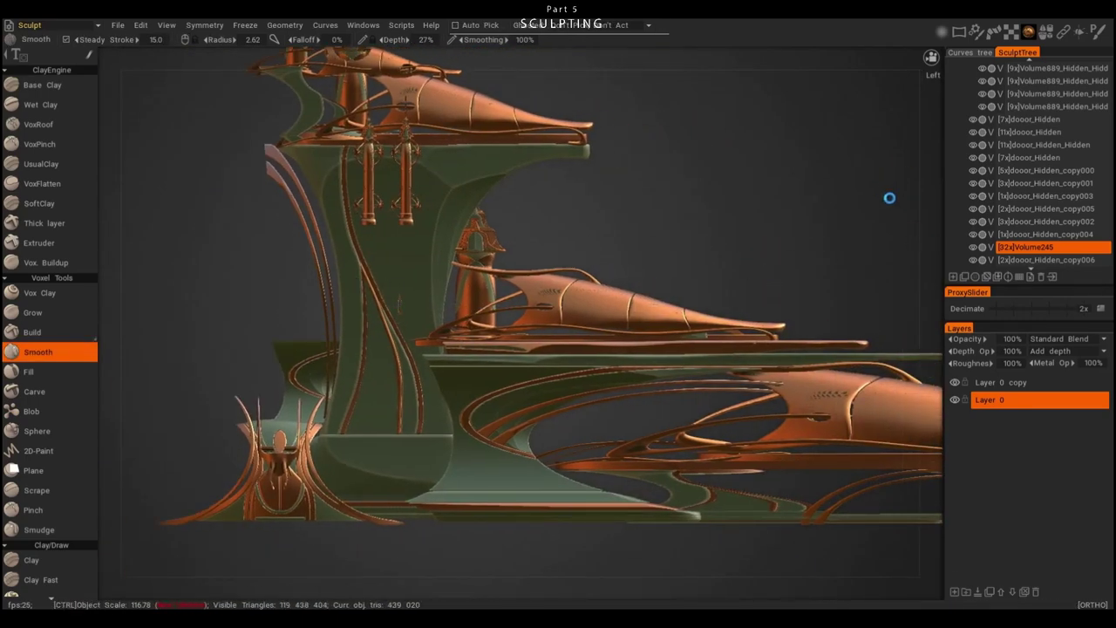
click(1038, 247)
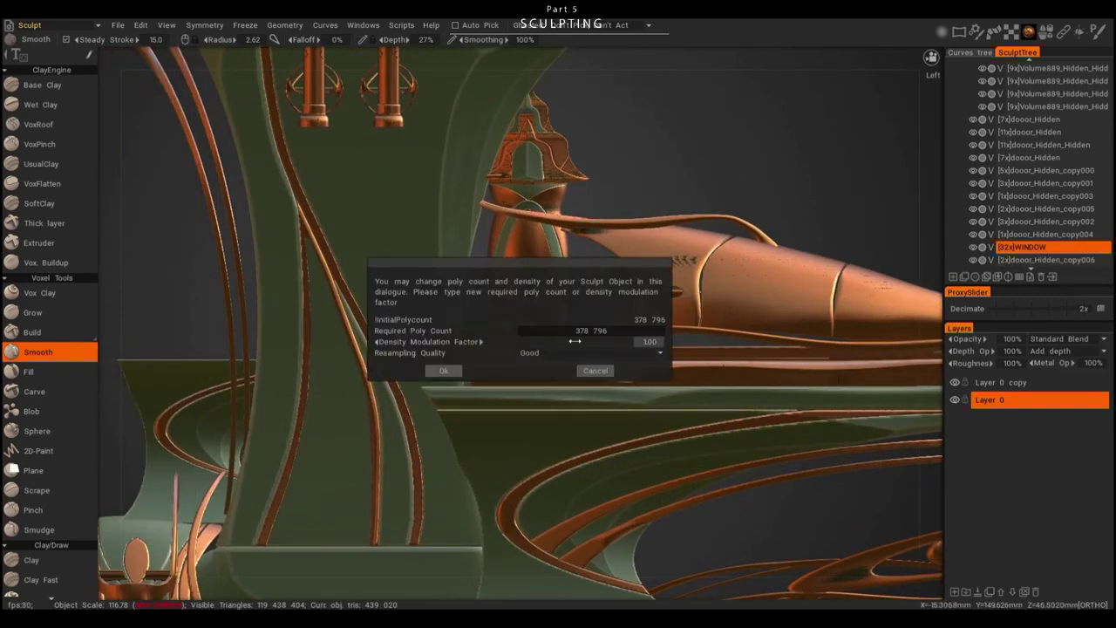
drag(567, 330, 531, 330)
click(443, 370)
- Set the WINDOW ornament against the wall in the back view, create a child instance of it and move the instance vertically
alt+drag(442, 370, 523, 363)
key(t)
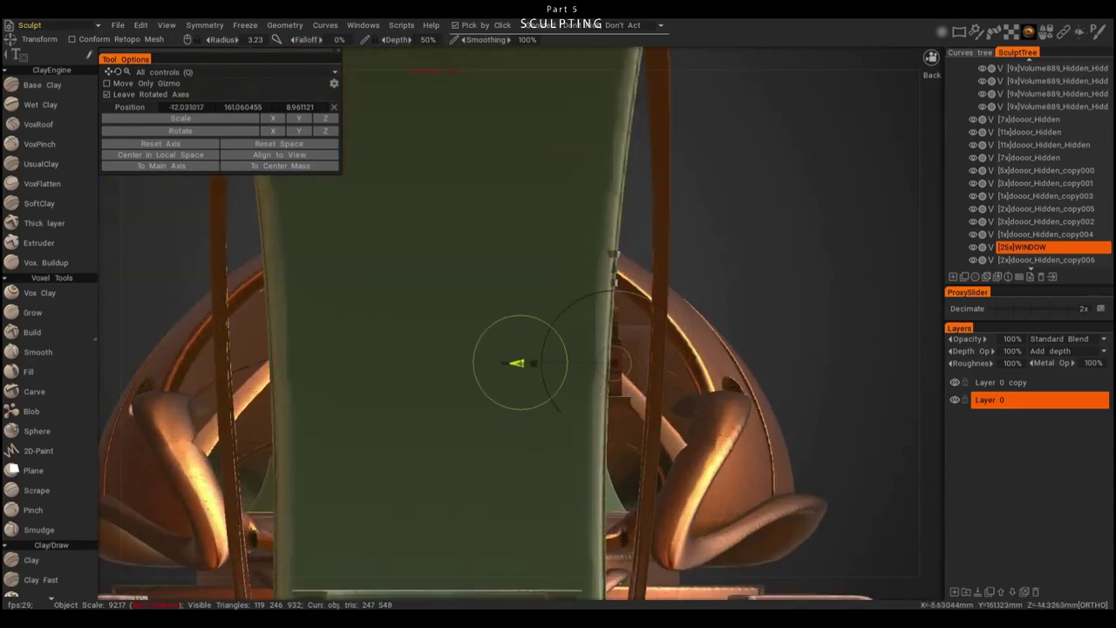
key(i)
click(219, 72)
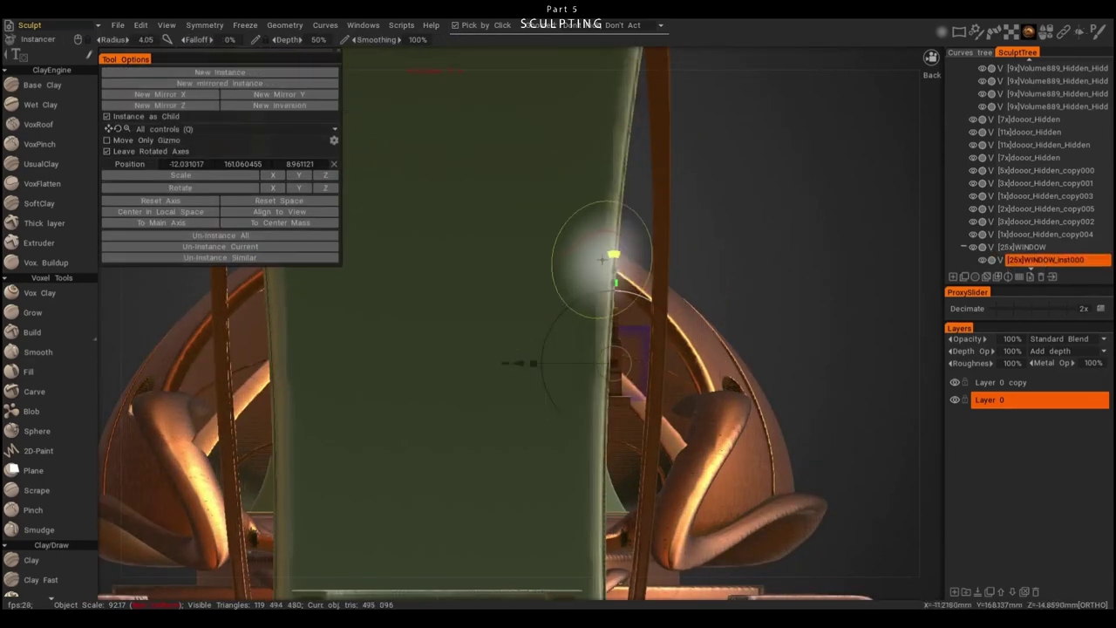
drag(598, 261, 724, 411)
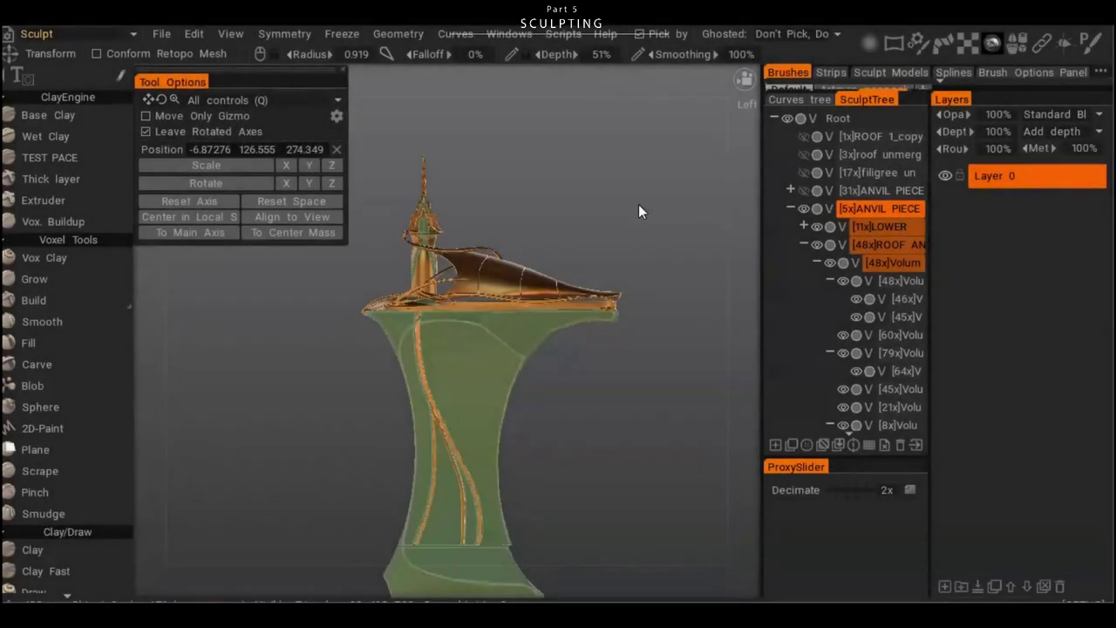
- Examine the tower with its roof and the green pillar below from several angles
mouse_move(389, 349)
middle_down()
mouse_move(309, 324)
mouse_move(431, 291)
mouse_move(735, 333)
mouse_move(574, 340)
mouse_move(440, 324)
middle_up()
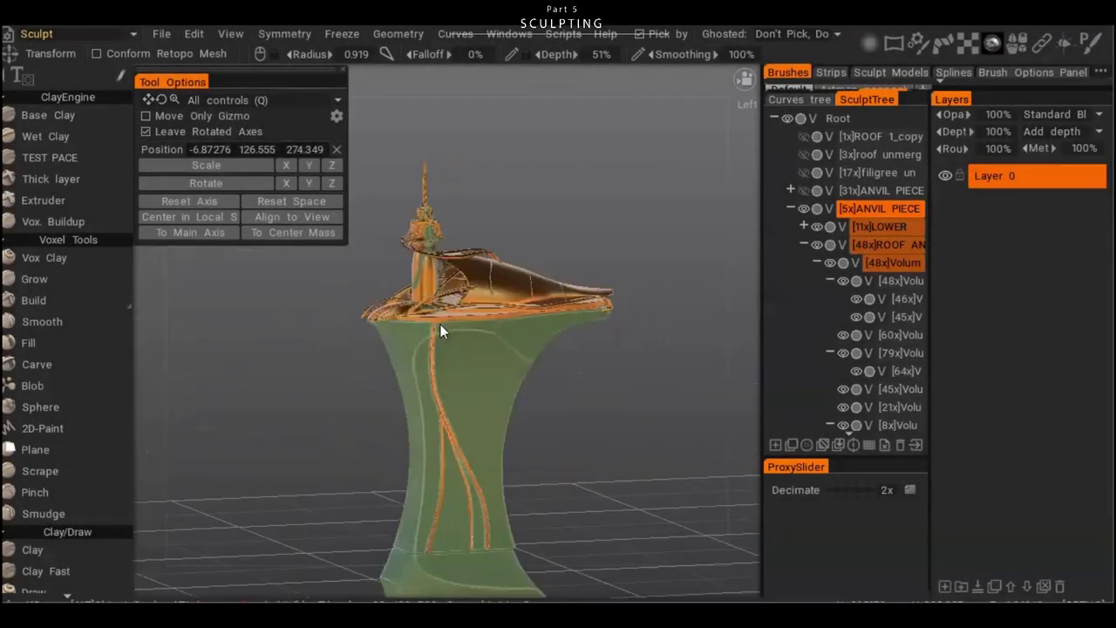
middle_drag(632, 221, 451, 125)
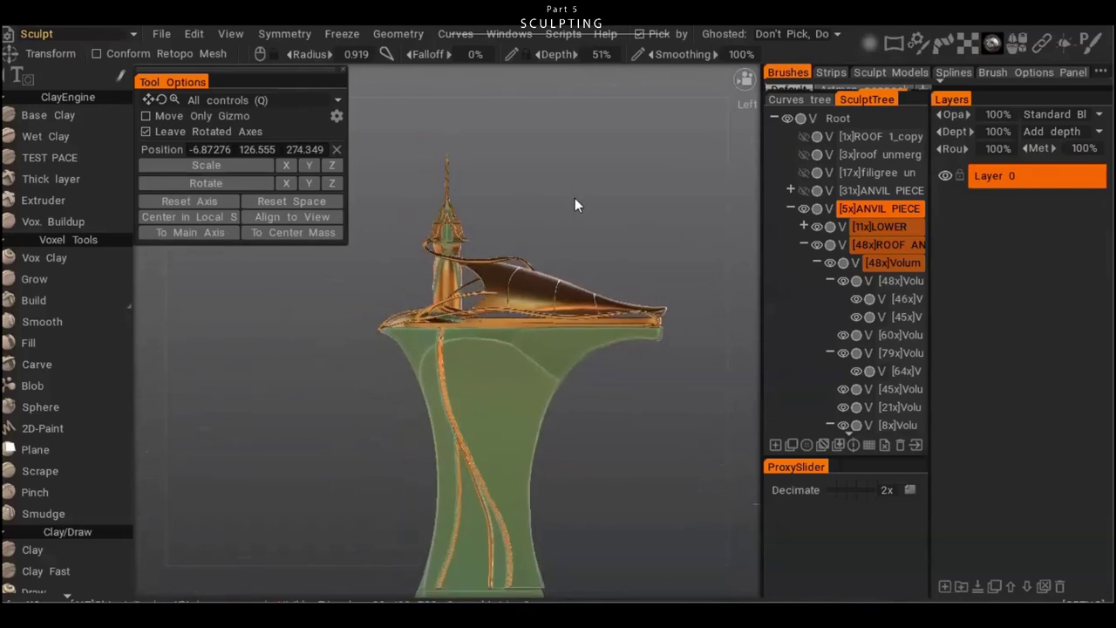
middle_drag(641, 284, 628, 264)
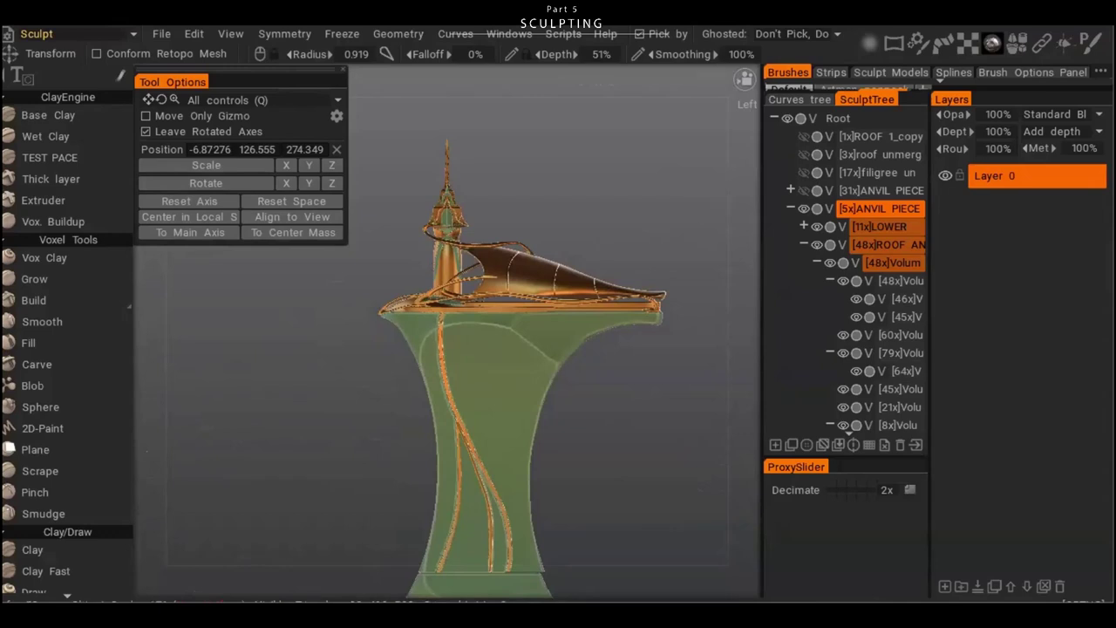
mouse_move(623, 261)
middle_down()
mouse_move(642, 224)
mouse_move(608, 258)
mouse_move(632, 261)
middle_up()
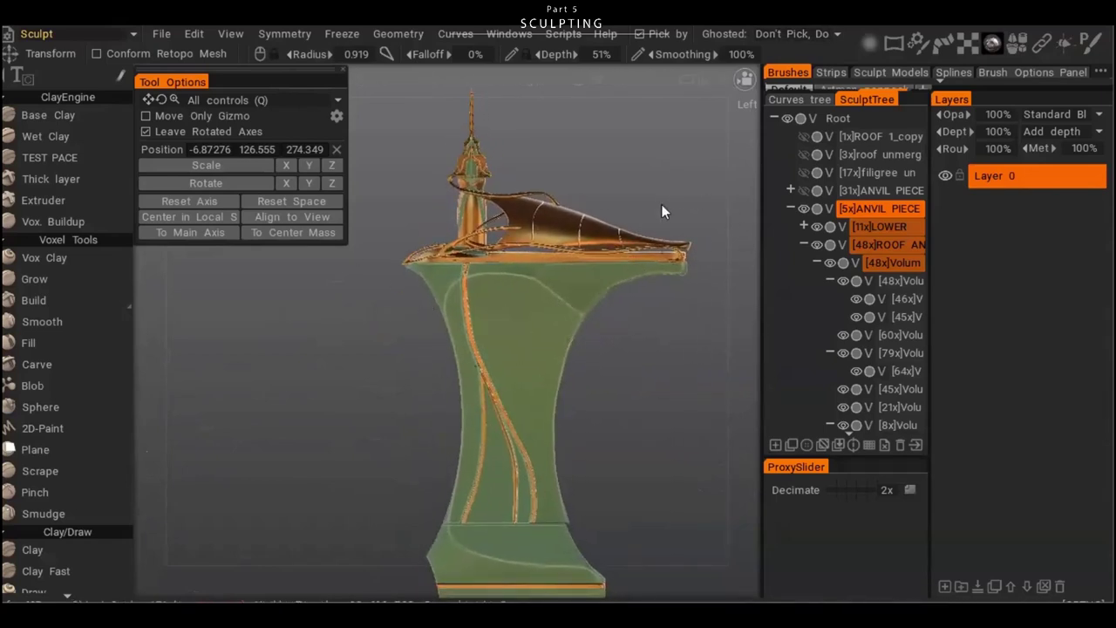
key(])
scroll(848, 325, down, 3)
scroll(854, 305, up, 3)
- Widen the sculpt tree and expand the LOWER group with its Volume3 and main branches to review their contents
drag(761, 296, 738, 303)
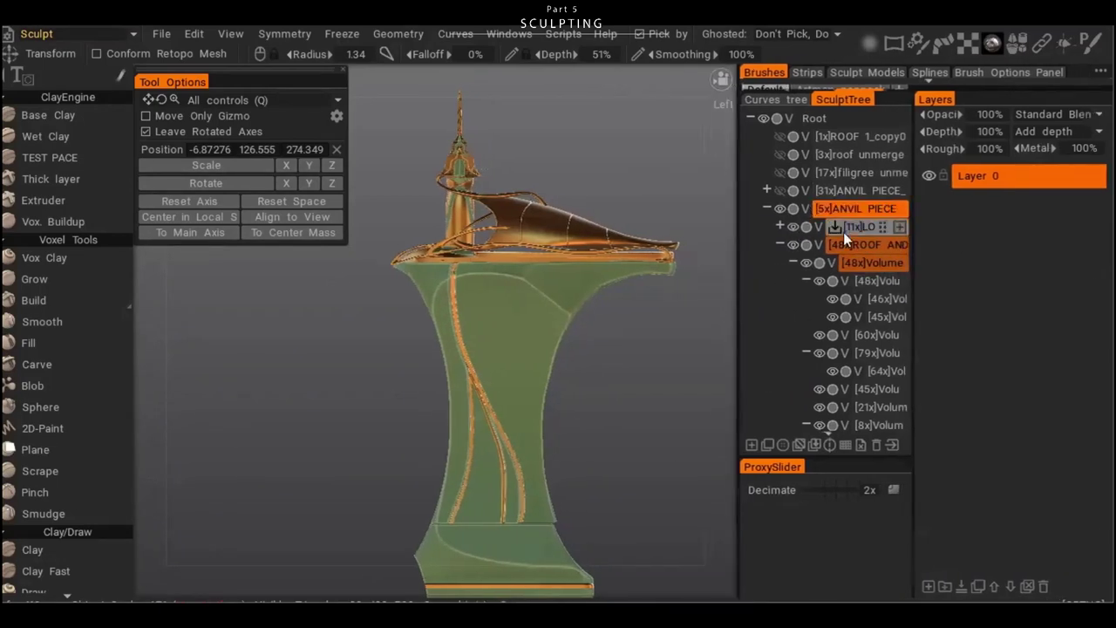
click(780, 227)
click(781, 227)
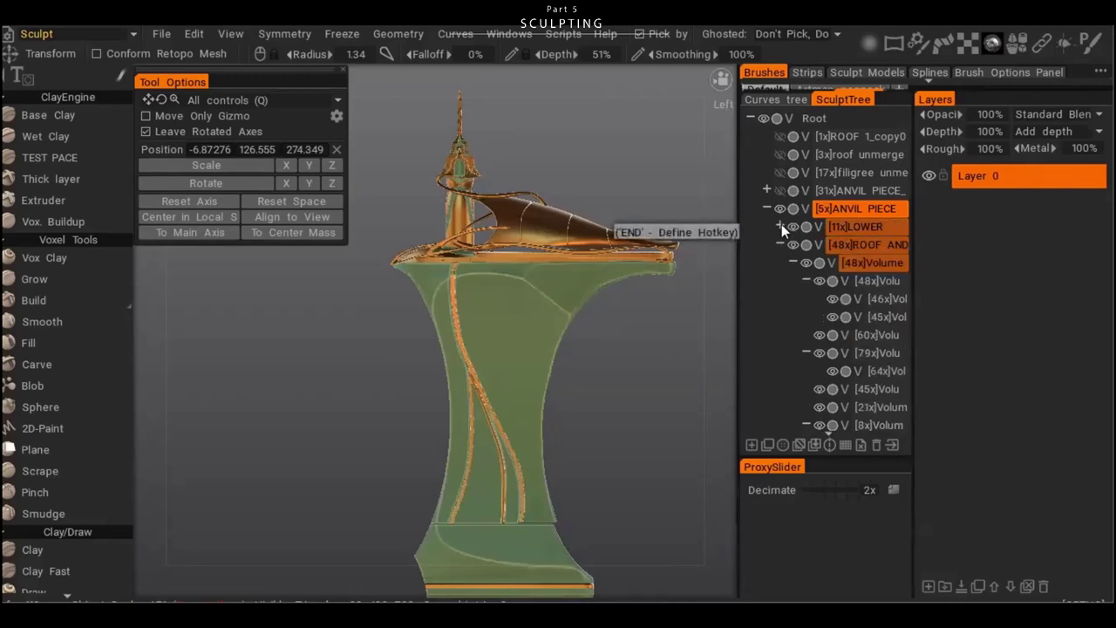
click(781, 226)
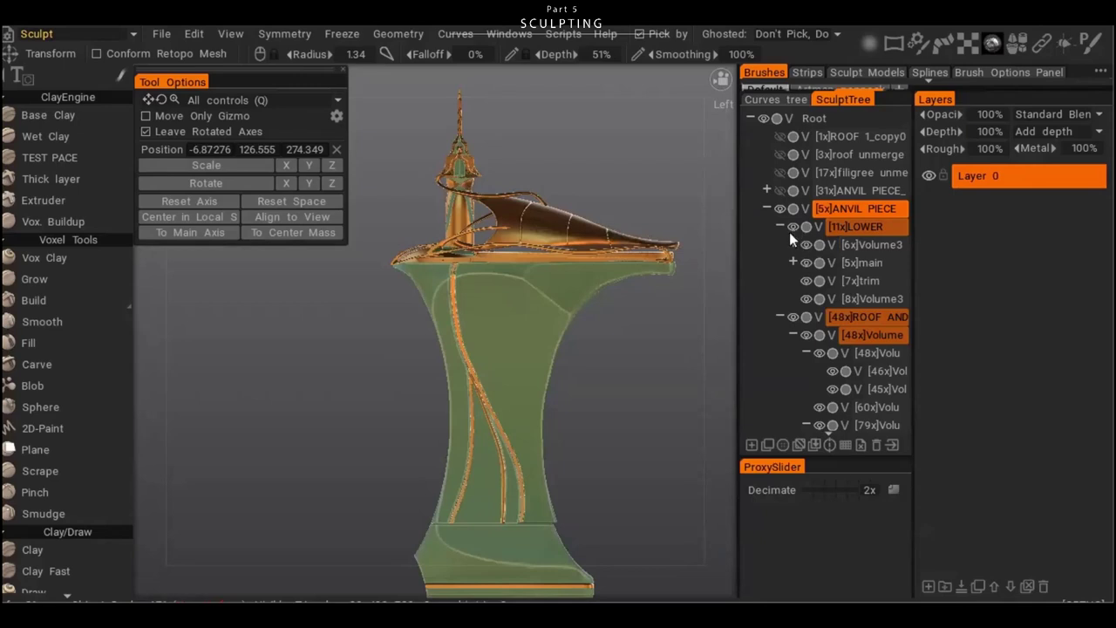
click(779, 227)
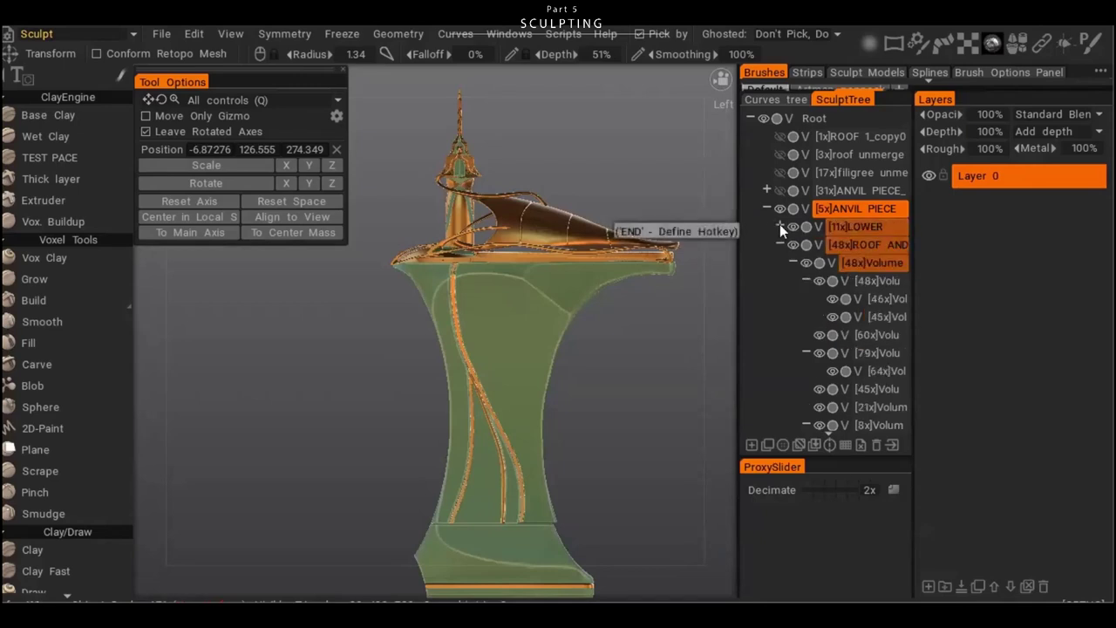
click(779, 225)
click(792, 244)
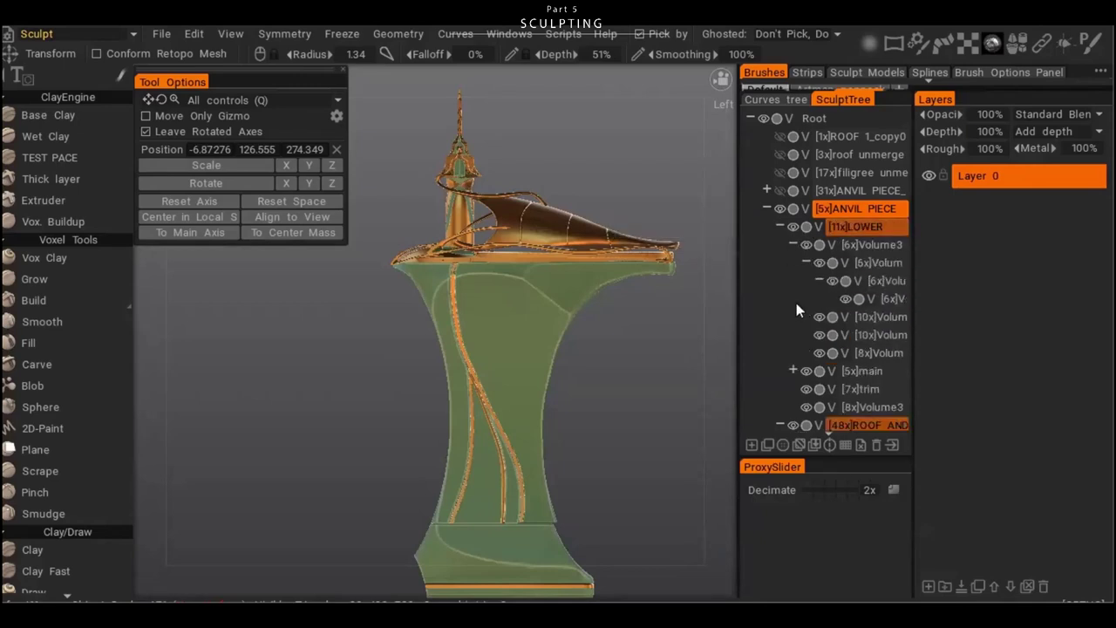
click(792, 370)
scroll(830, 332, down, 3)
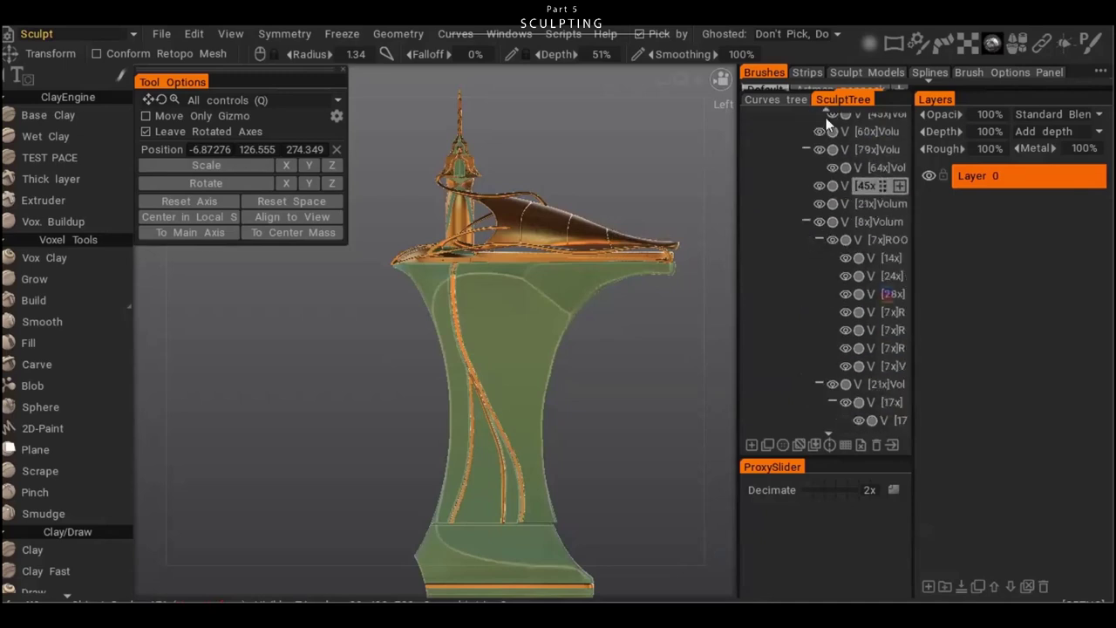
scroll(854, 173, up, 3)
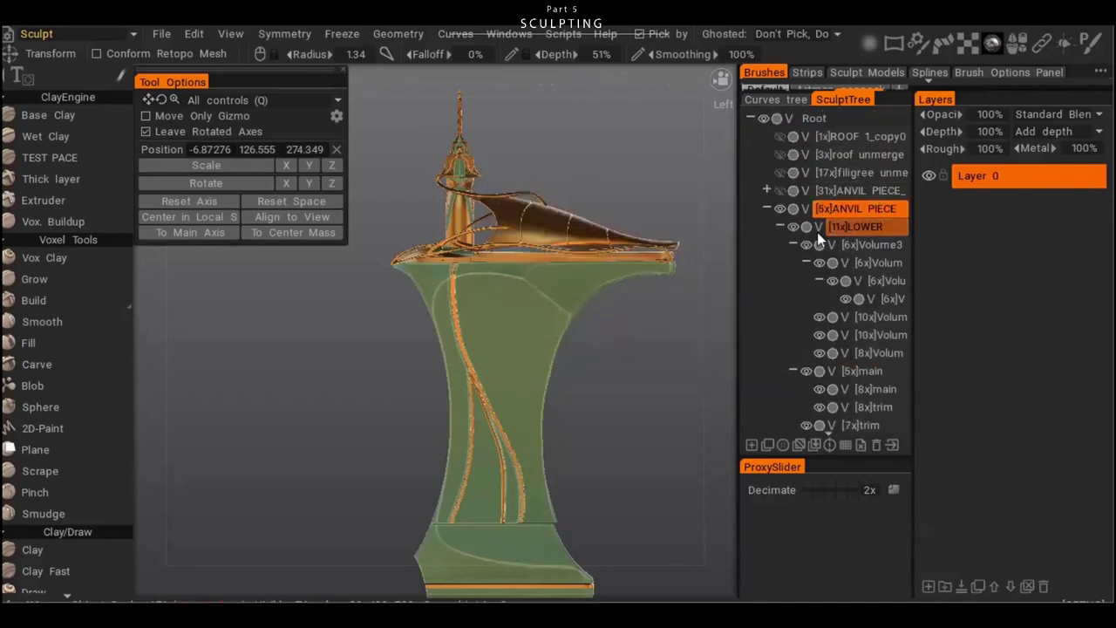
- Toggle the hidden second roof group under ANVIL PIECE on and off and unfold its branch to review its contents
click(832, 209)
scroll(837, 299, down, 1)
scroll(836, 299, down, 5)
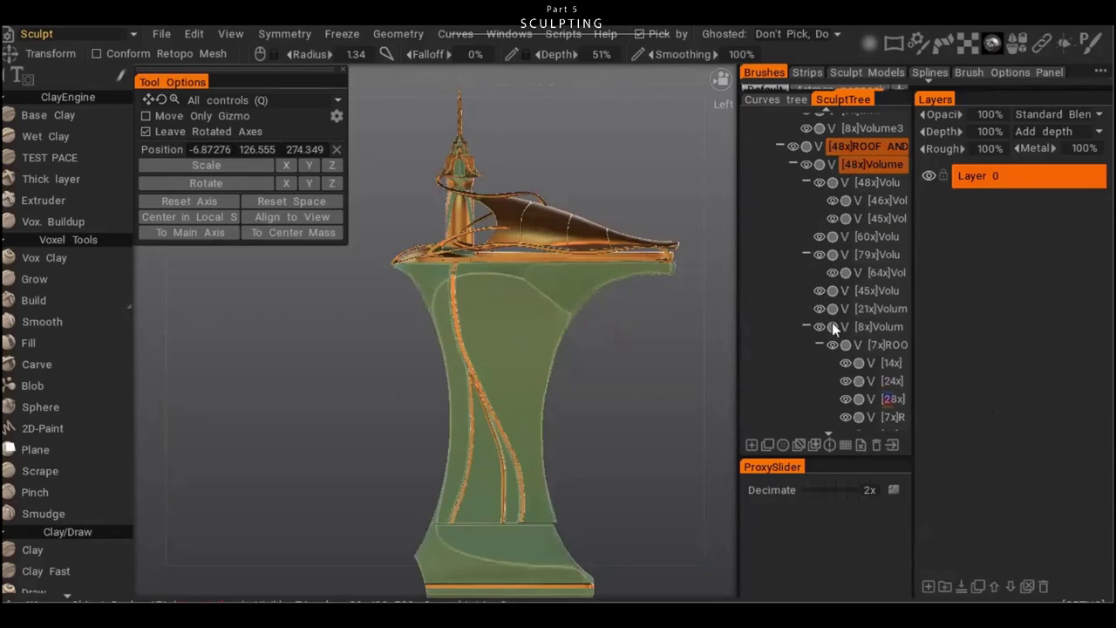
scroll(832, 322, down, 4)
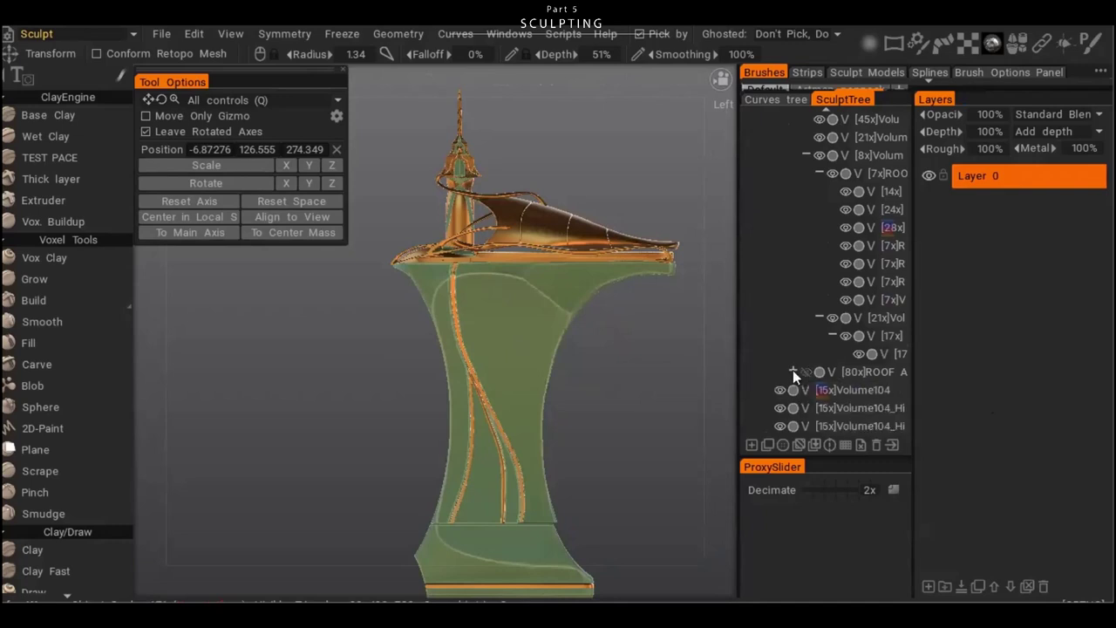
click(804, 371)
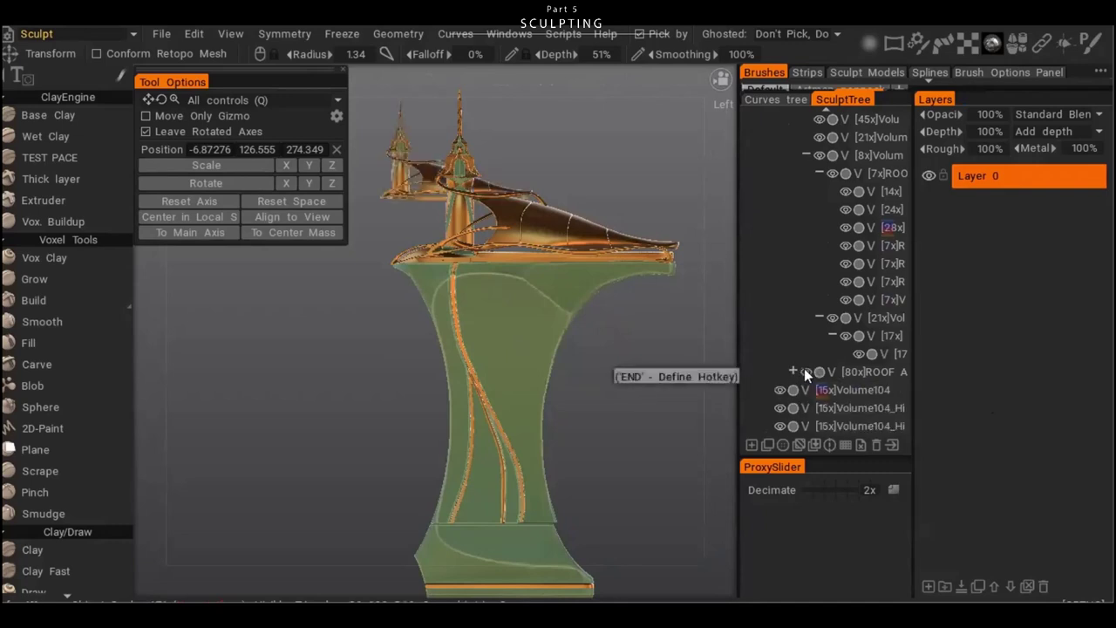
click(805, 371)
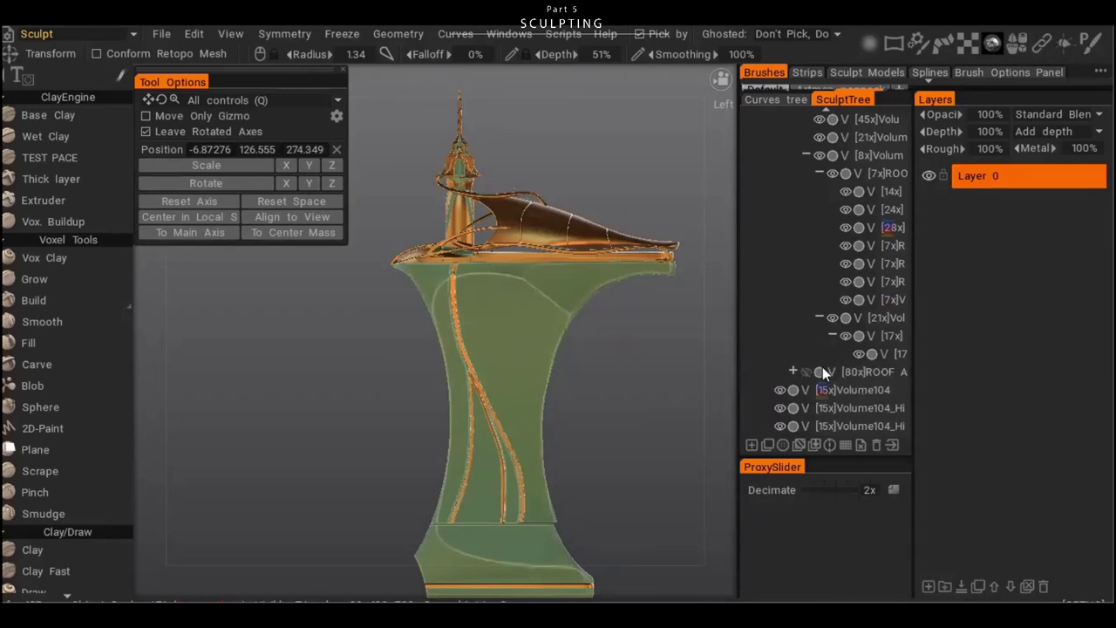
click(805, 371)
click(804, 369)
click(805, 370)
click(793, 372)
click(804, 370)
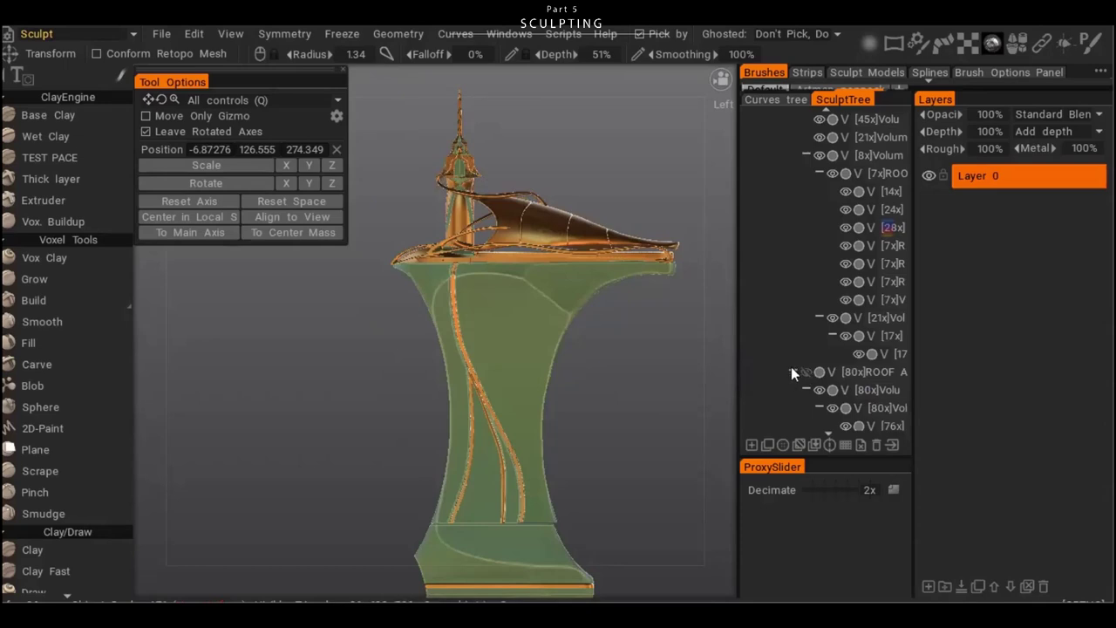
click(790, 366)
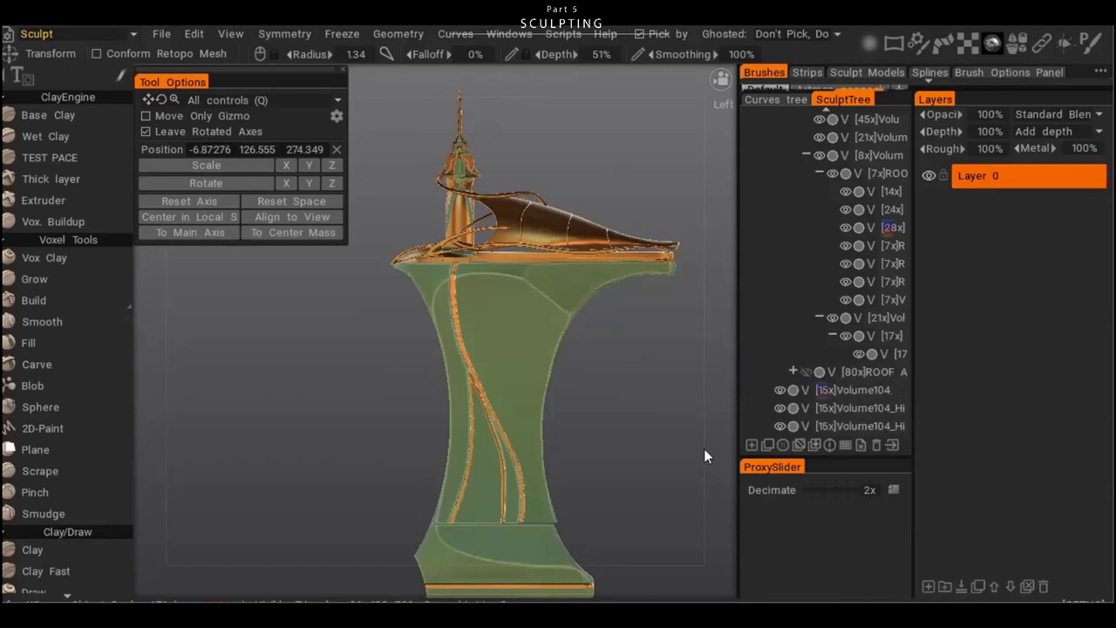
click(900, 349)
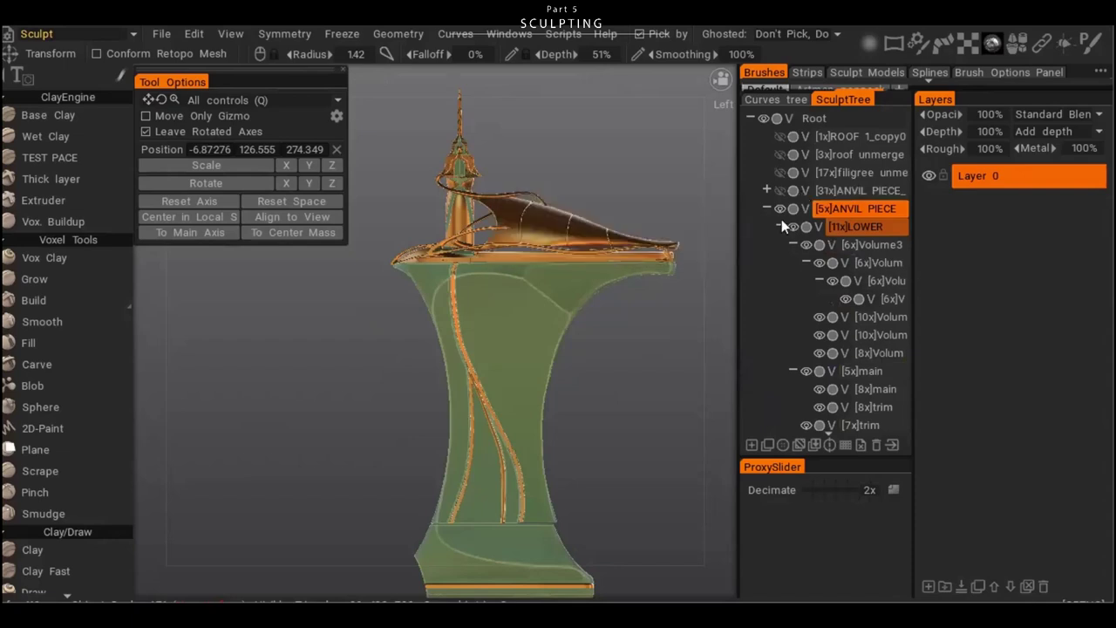
- Widen the sculpt tree and select the run of objects from ANVIL PIECE through the [8x]Volume39 object under LOWER
click(868, 211)
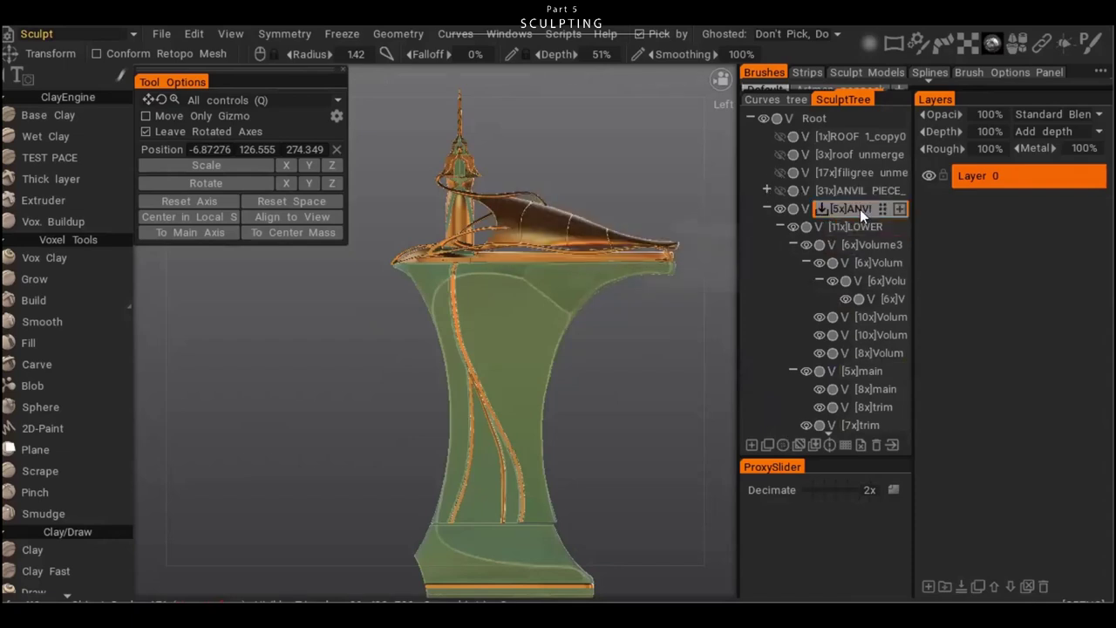
click(563, 33)
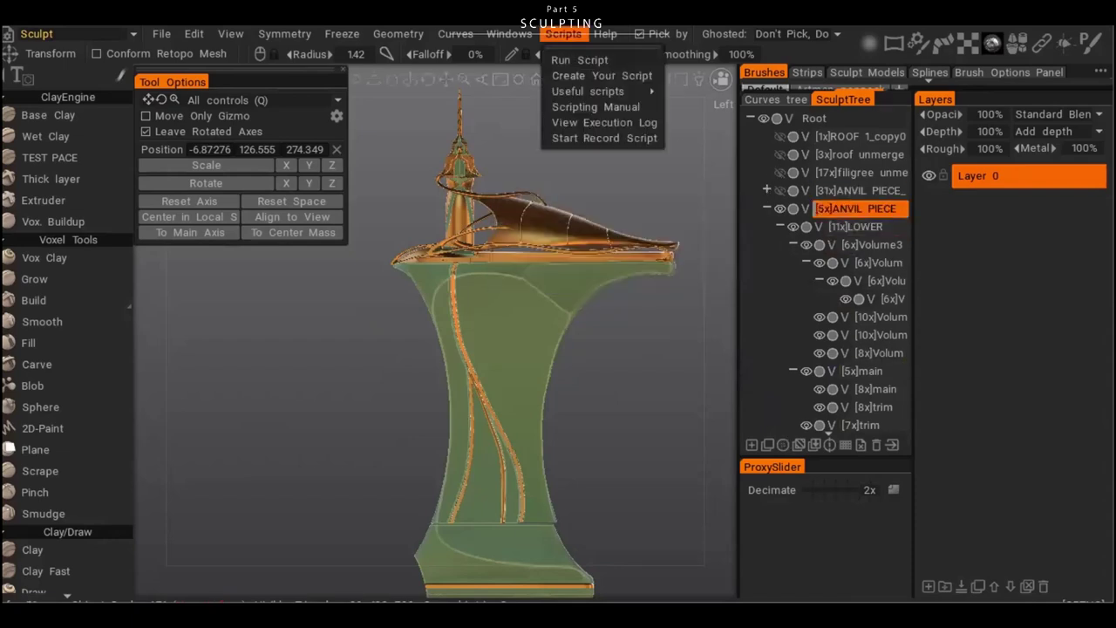
mouse_move(166, 34)
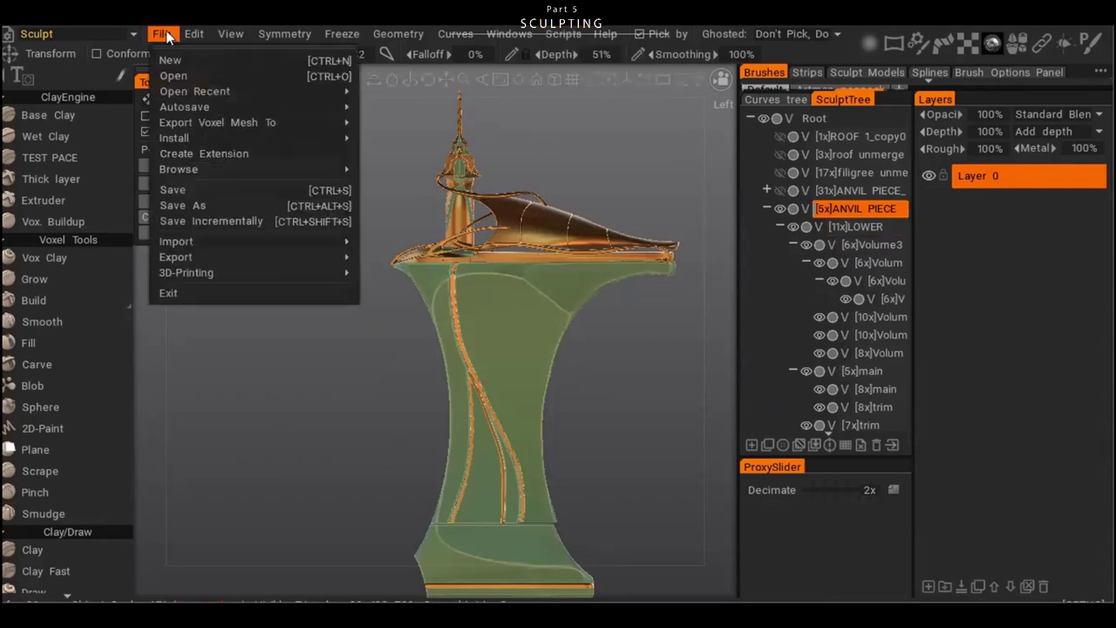
click(166, 33)
click(167, 33)
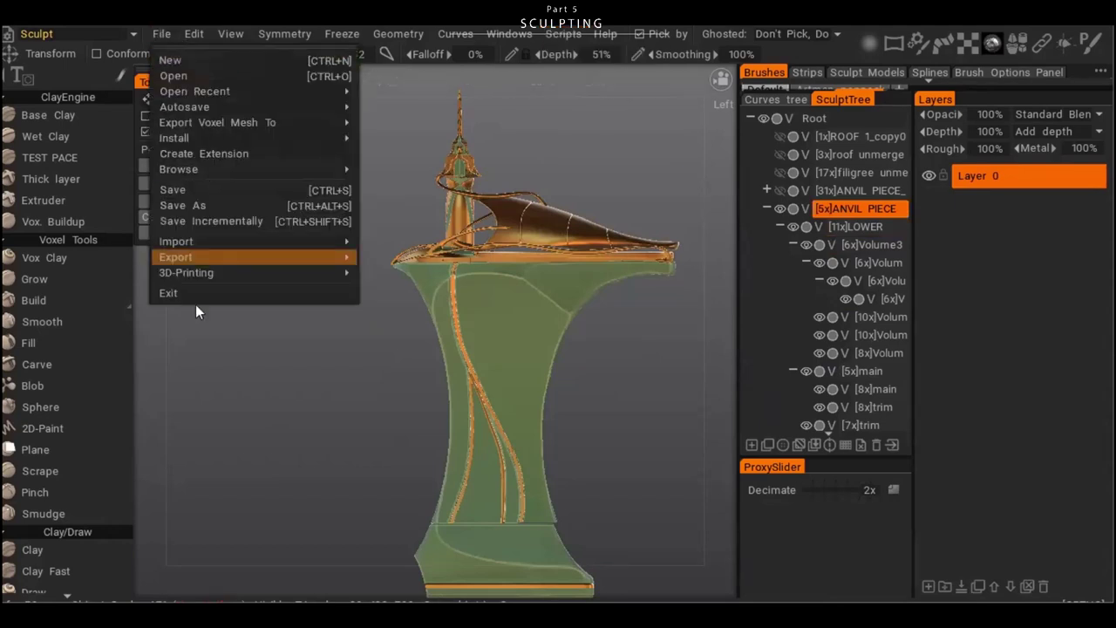
mouse_move(199, 257)
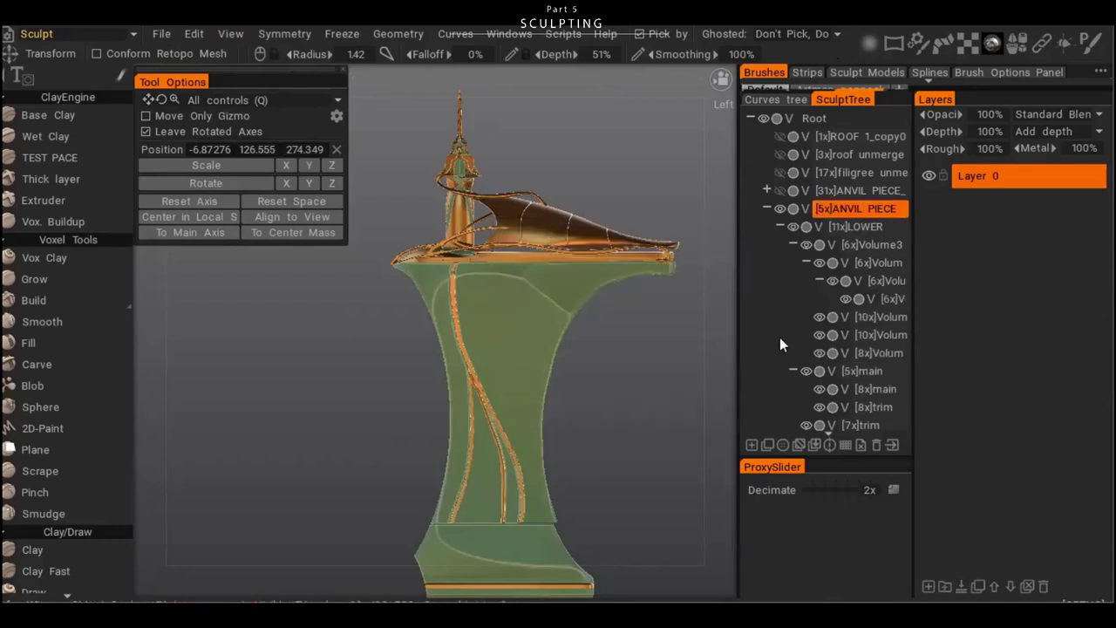
drag(737, 340, 679, 344)
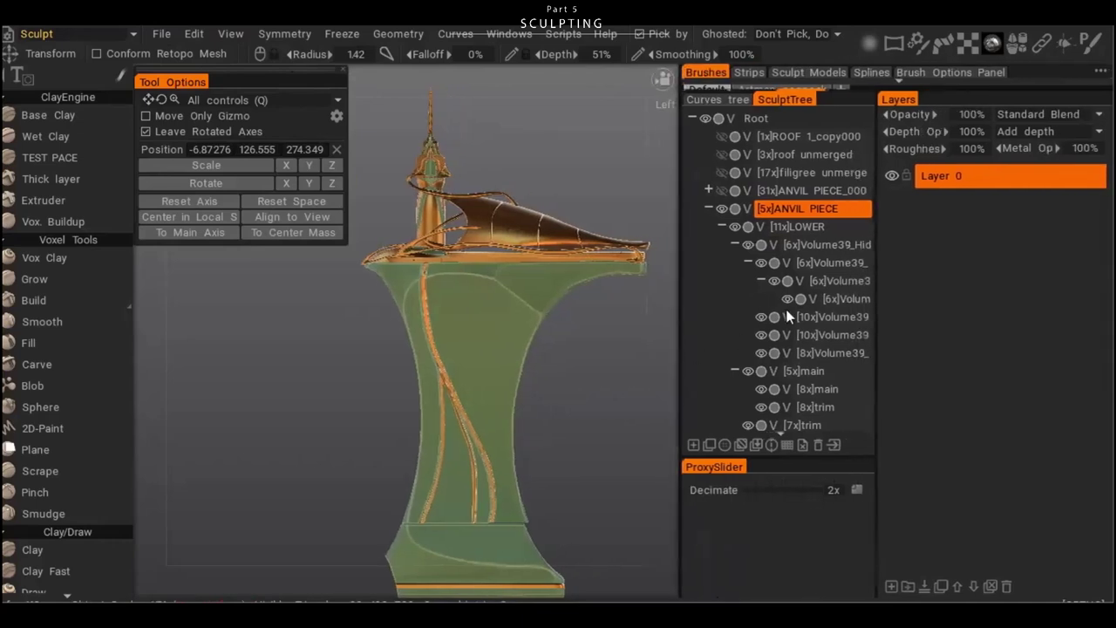
shift+click(834, 350)
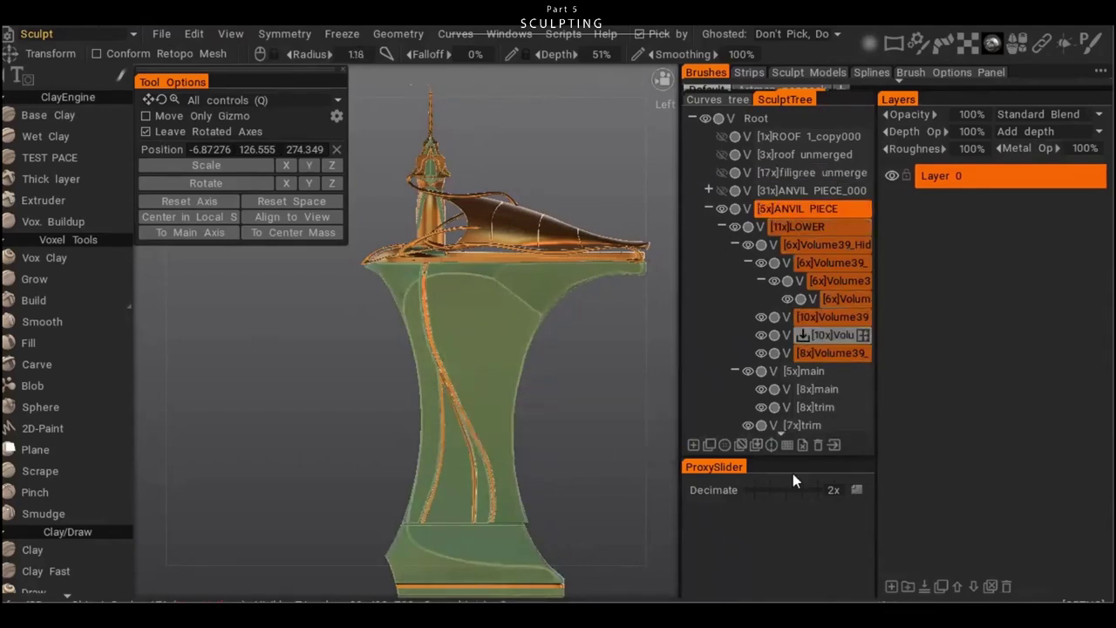
scroll(776, 348, down, 5)
scroll(802, 296, up, 3)
scroll(807, 261, up, 1)
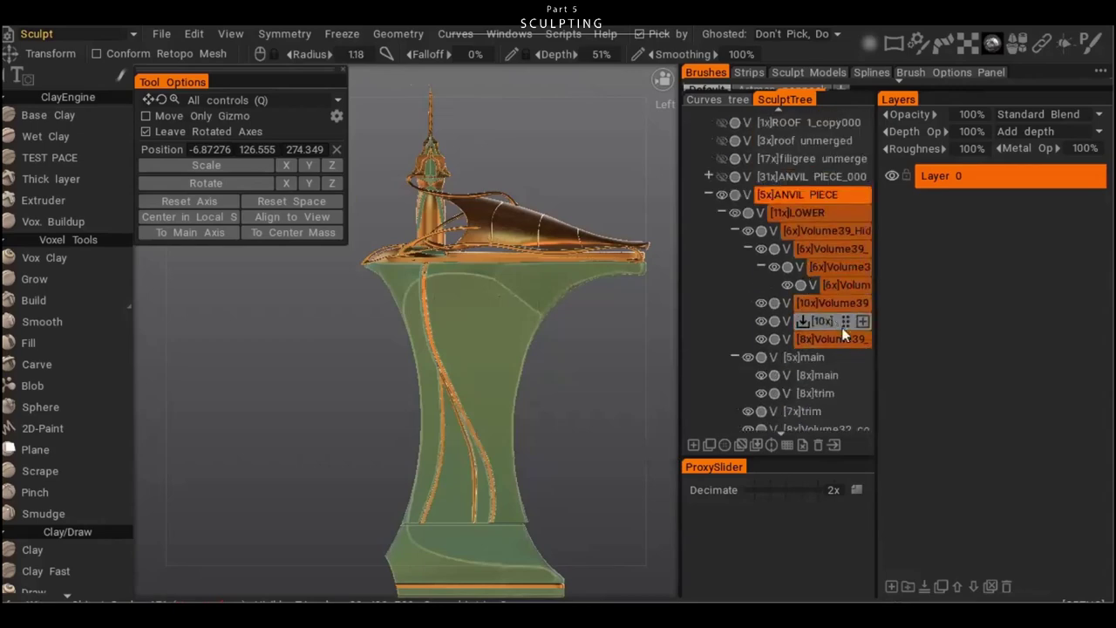
- Export the selected objects as an OBJ file named "palace set 1" in the Fantasy Tutorial folder
click(159, 34)
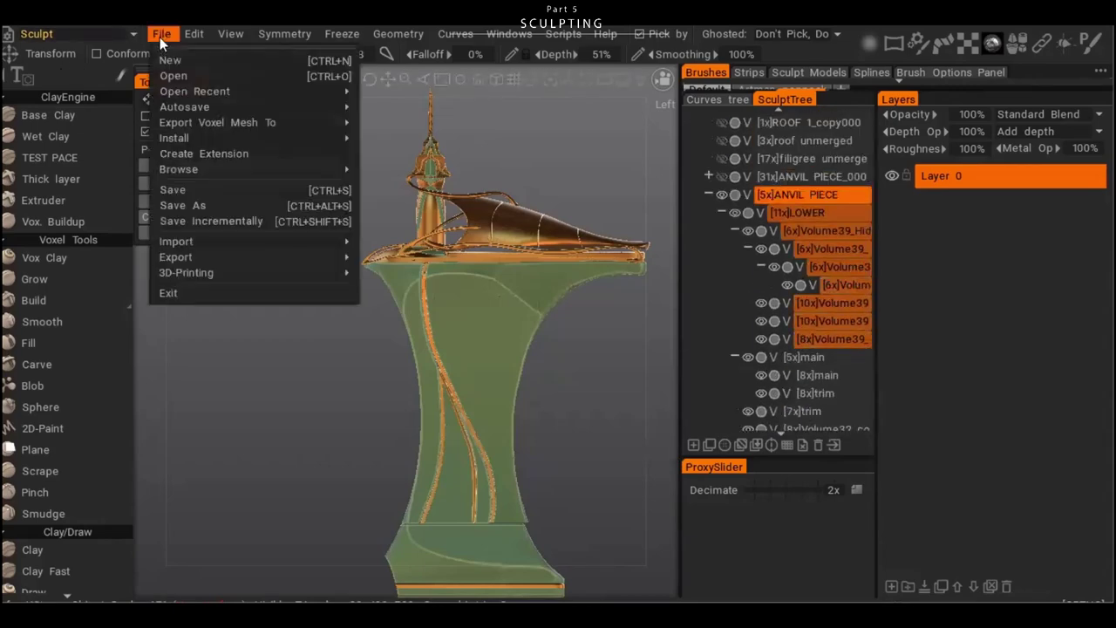
mouse_move(238, 252)
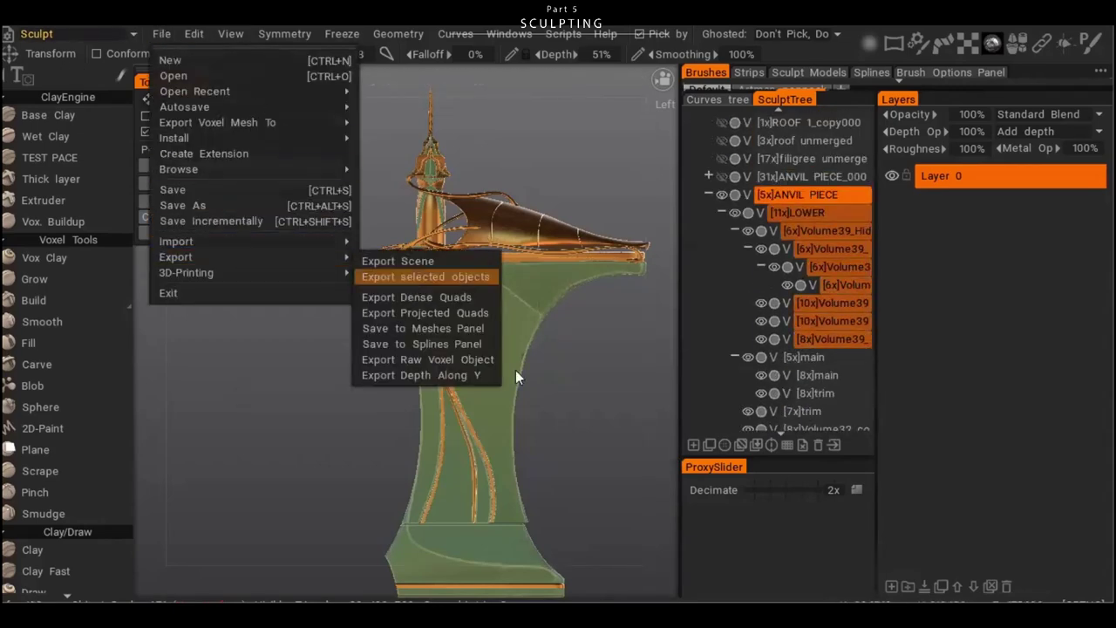
click(413, 279)
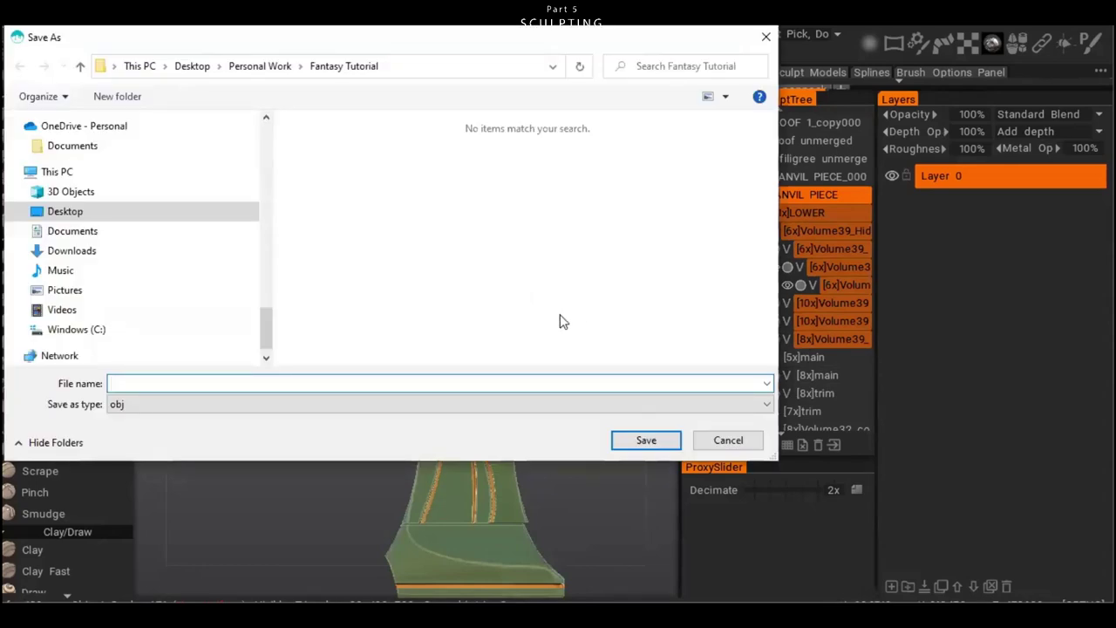
text(palace set)
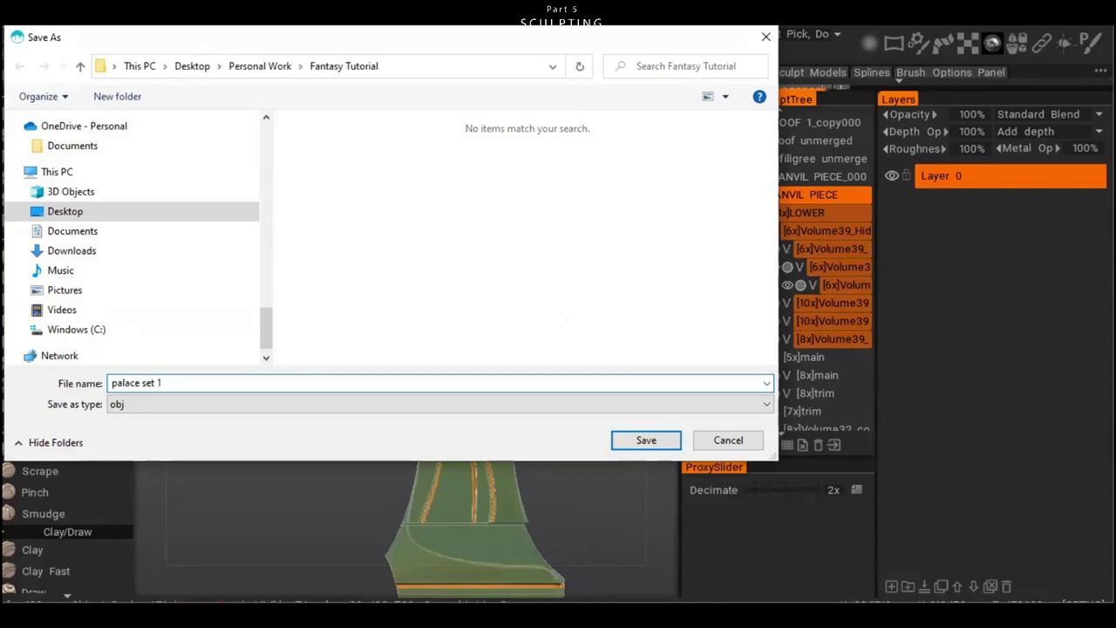
text( 1)
key(Return)
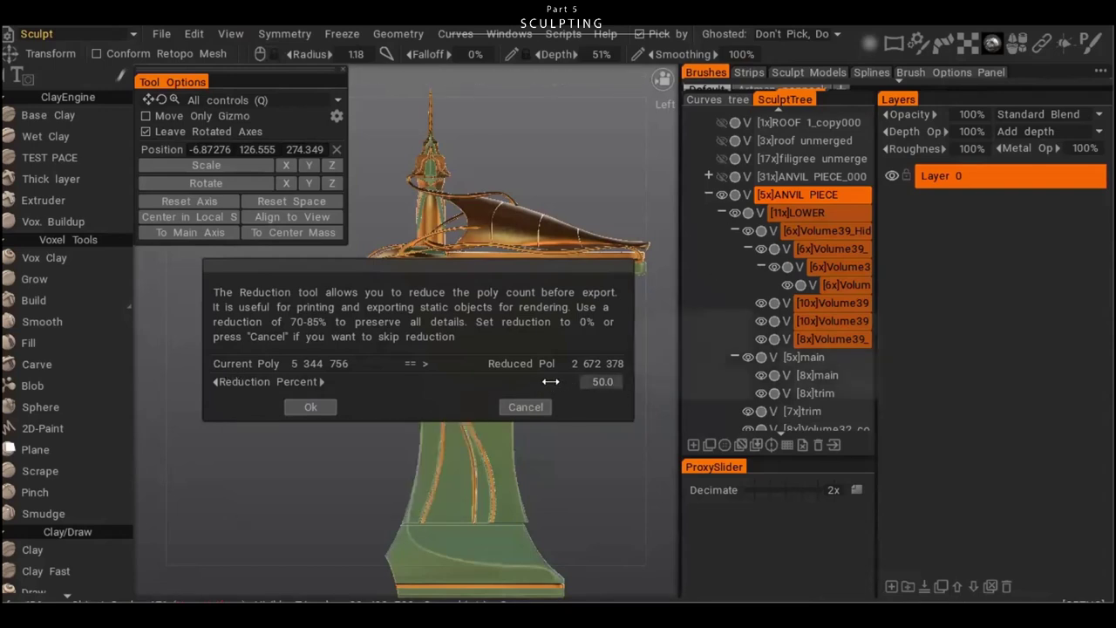
- Adjust the polygon reduction percentage for the palace set 1 export and accept it
drag(550, 381, 599, 418)
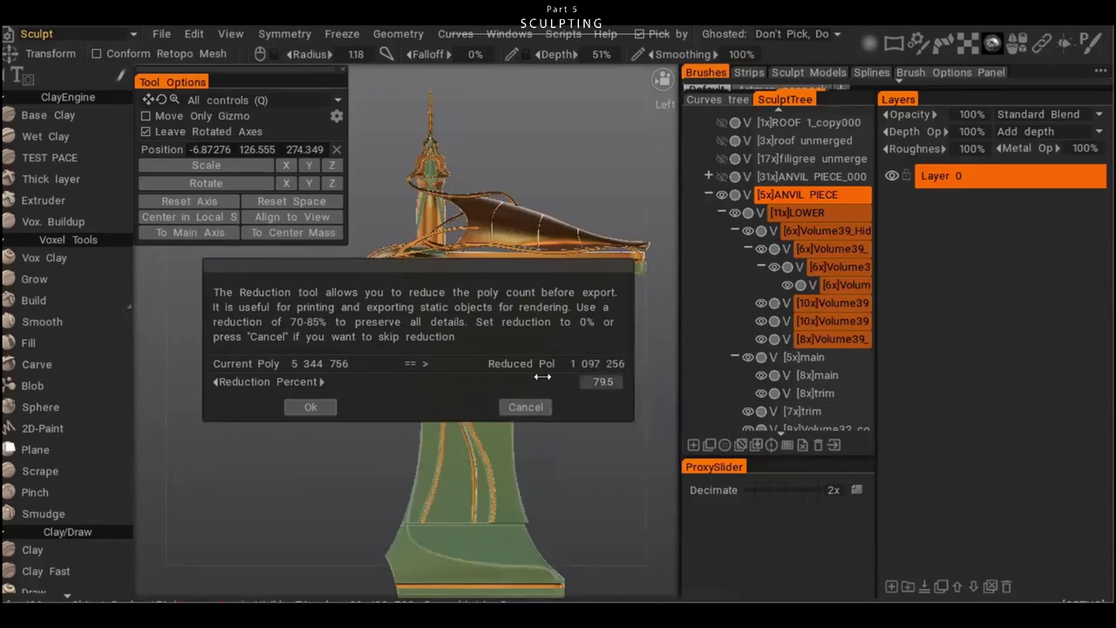
mouse_move(549, 376)
mouse_down()
mouse_move(562, 381)
mouse_move(544, 389)
mouse_move(553, 384)
mouse_up()
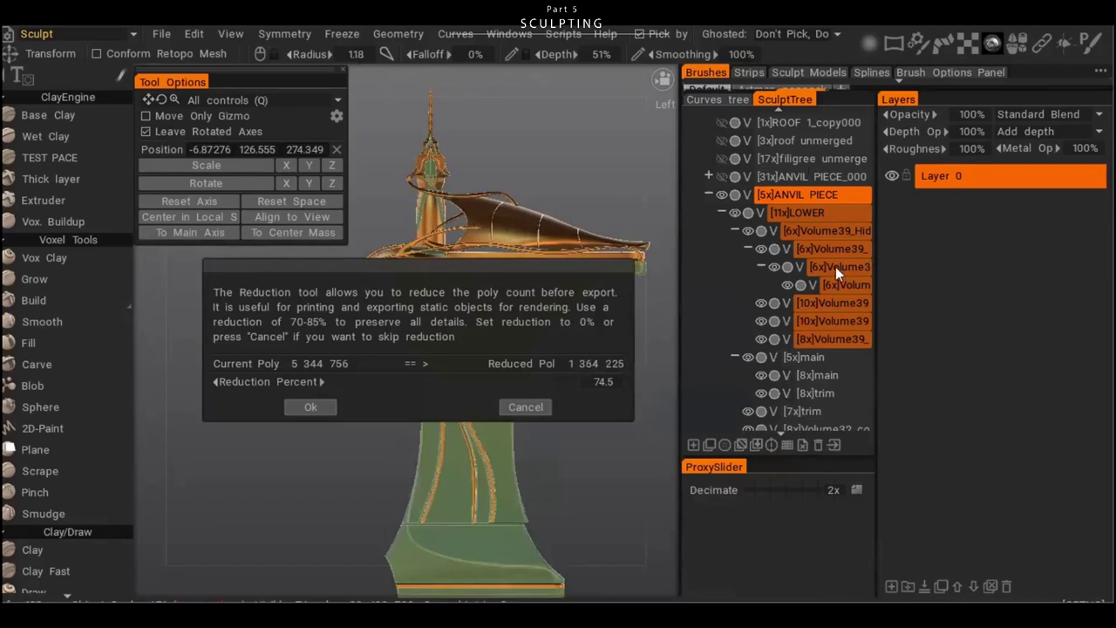
drag(536, 385, 610, 391)
drag(559, 384, 570, 384)
click(312, 406)
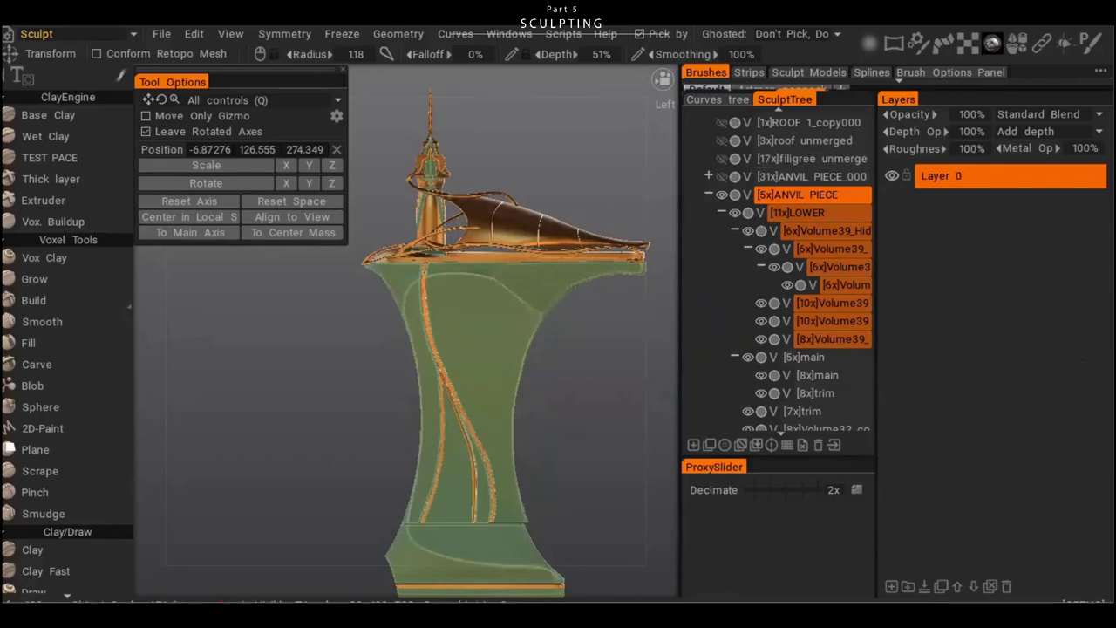
key(b)
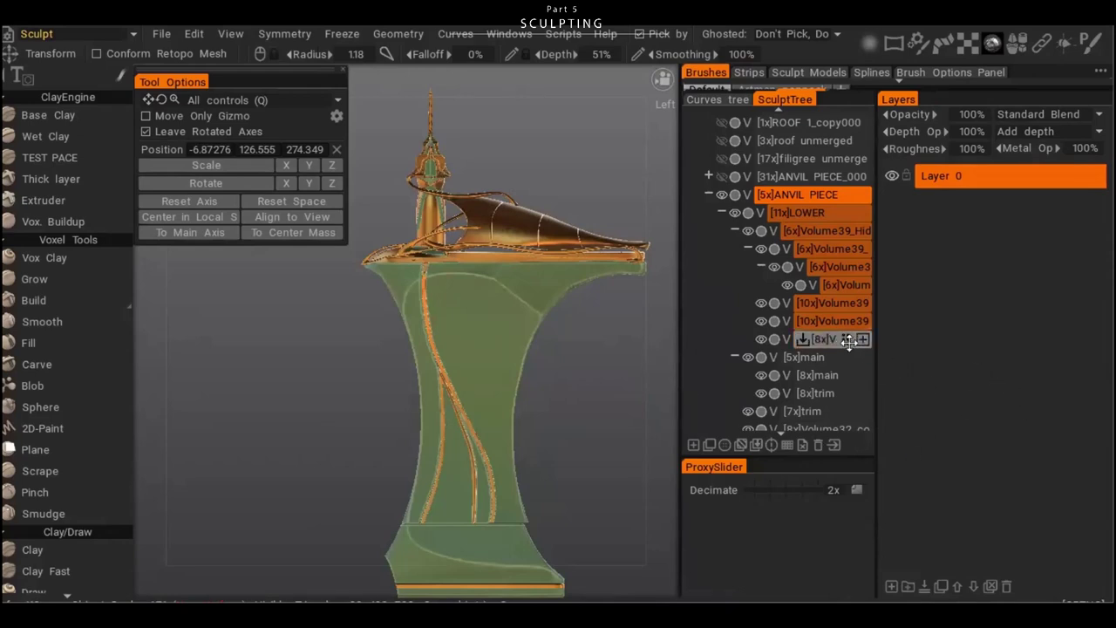
- Widen the sculpt tree further and select the run of objects from [5x]main through [60x]Volume32_Hidden_copy
mouse_move(842, 338)
mouse_move(861, 361)
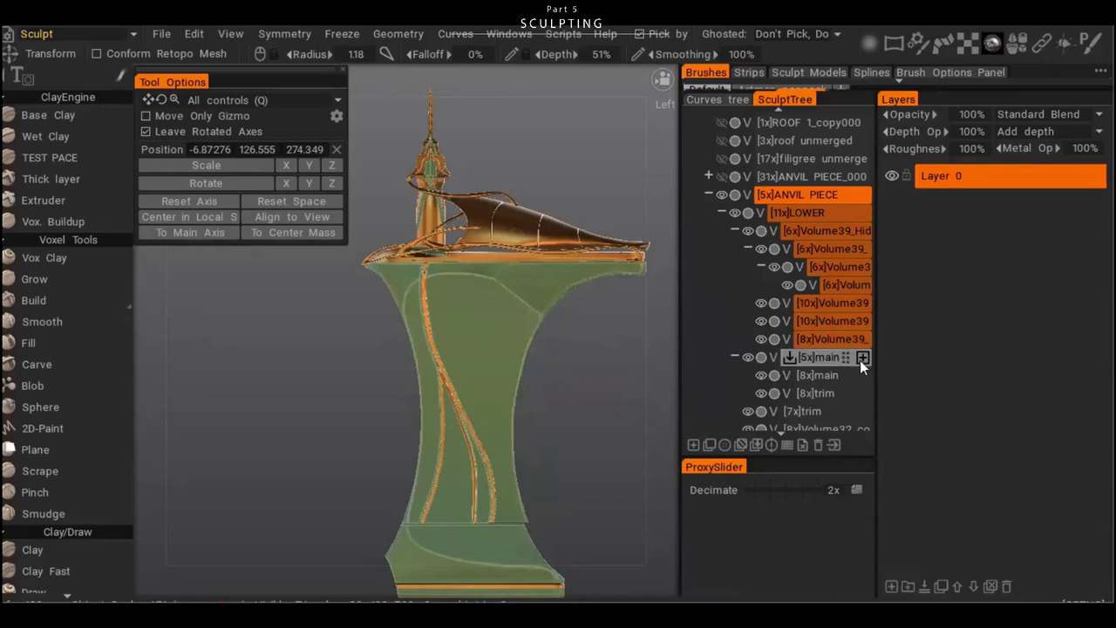
click(826, 358)
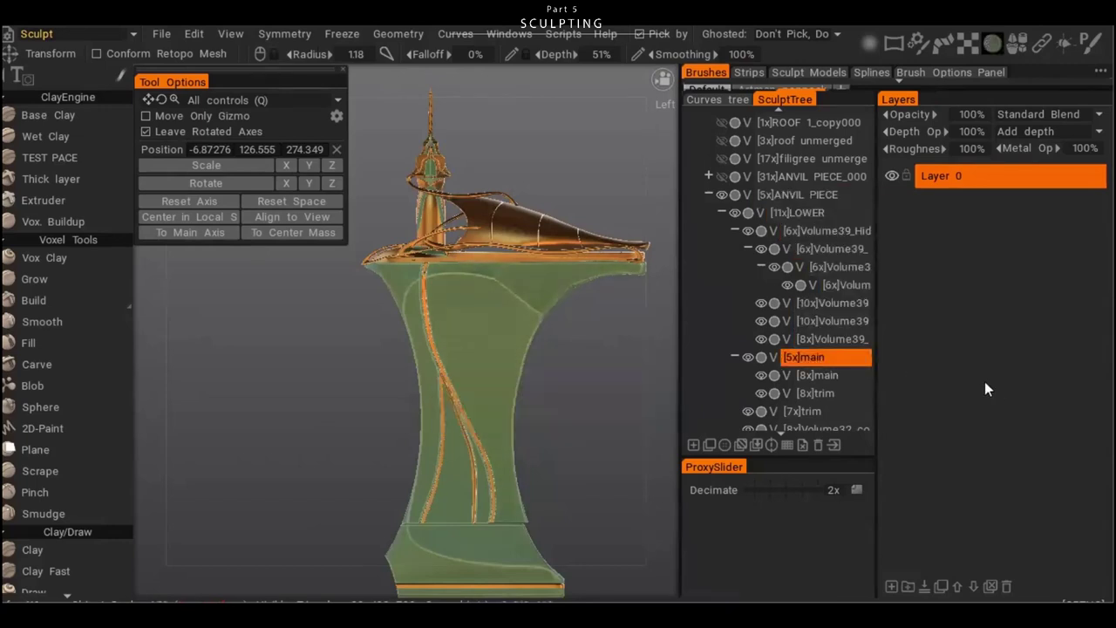
scroll(823, 187, down, 3)
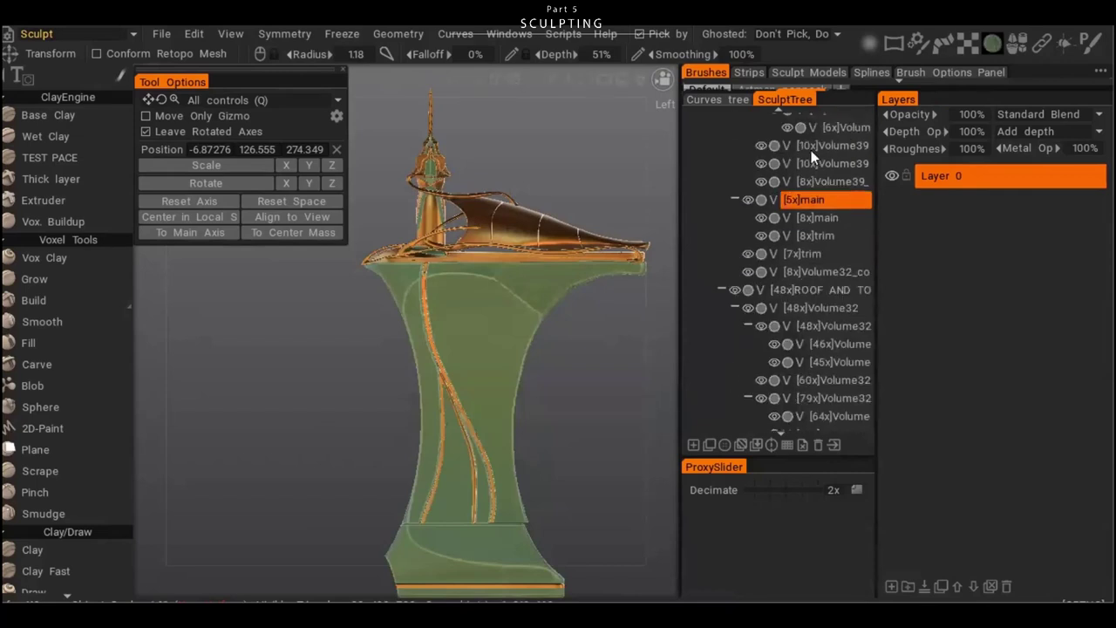
mouse_move(843, 377)
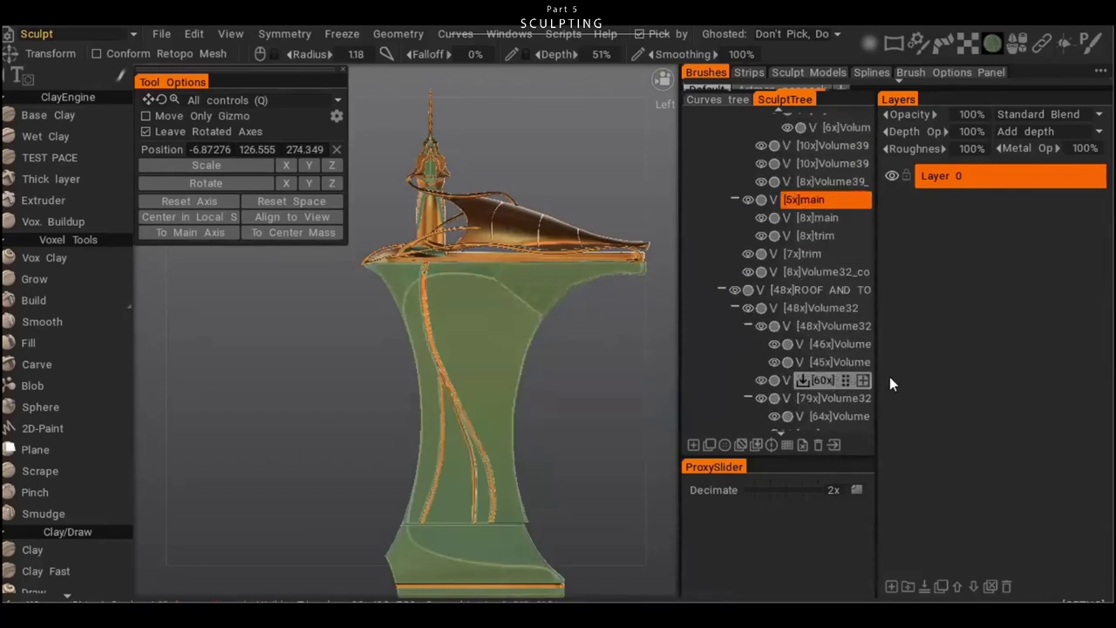
drag(877, 383, 946, 384)
shift+click(874, 380)
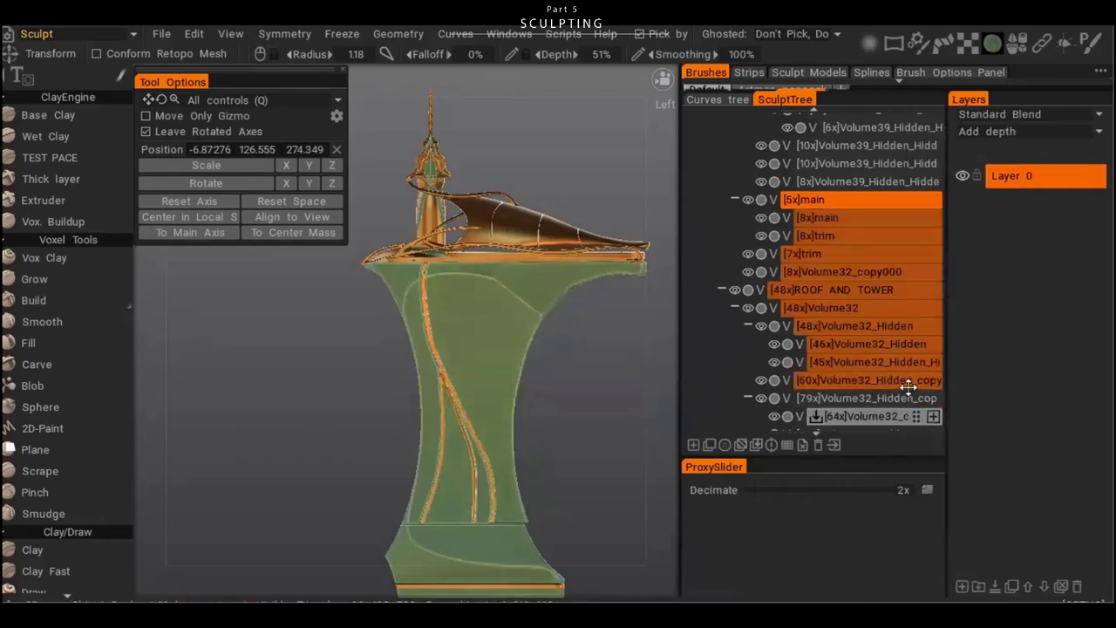
- Export the selected objects as an OBJ file named "palace set 2" with a polygon reduction of 86%
click(156, 36)
mouse_move(216, 255)
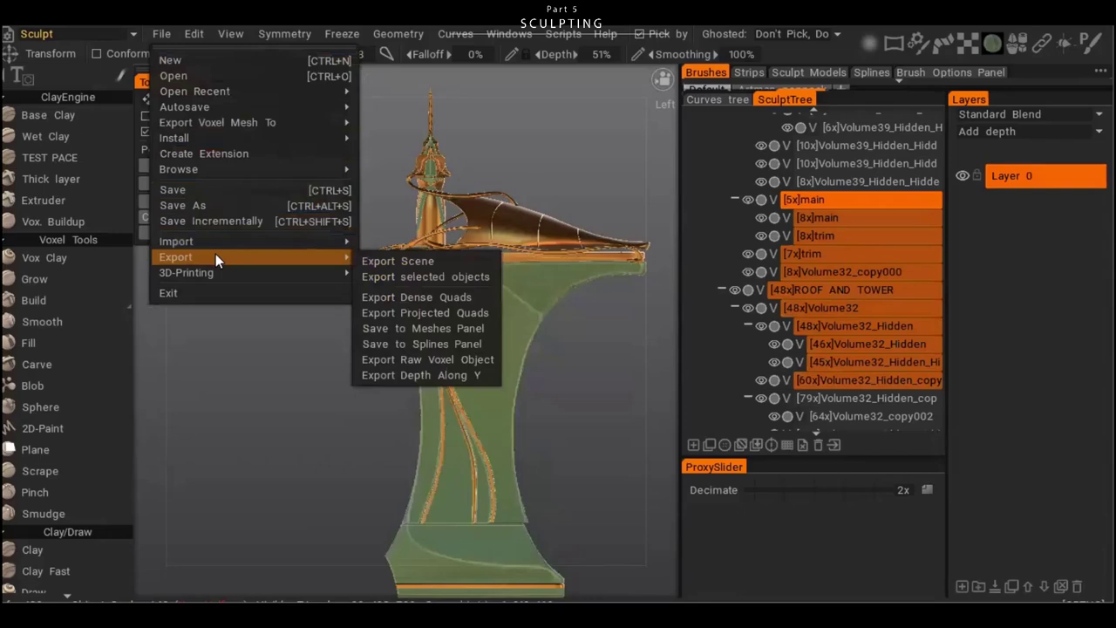
click(393, 280)
click(331, 162)
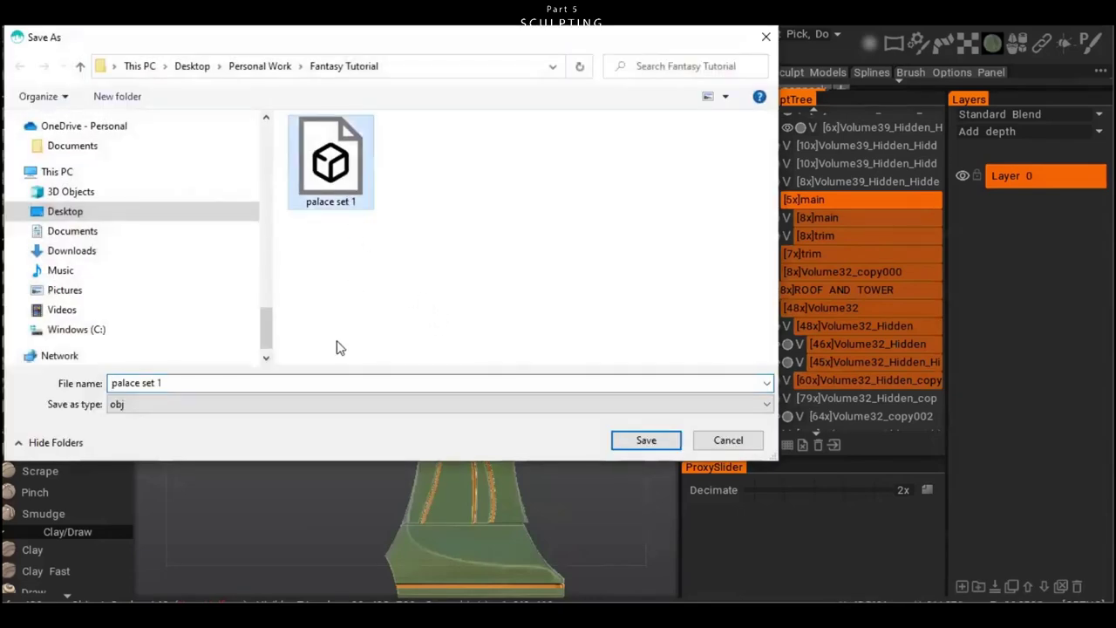
click(335, 382)
key(BackSpace)
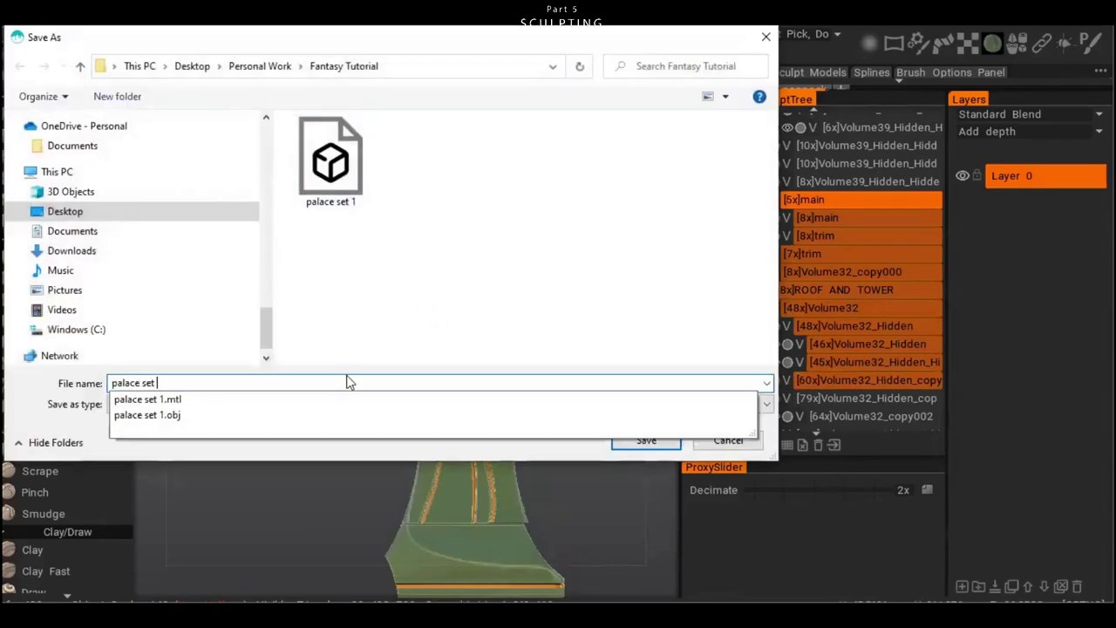
text(2)
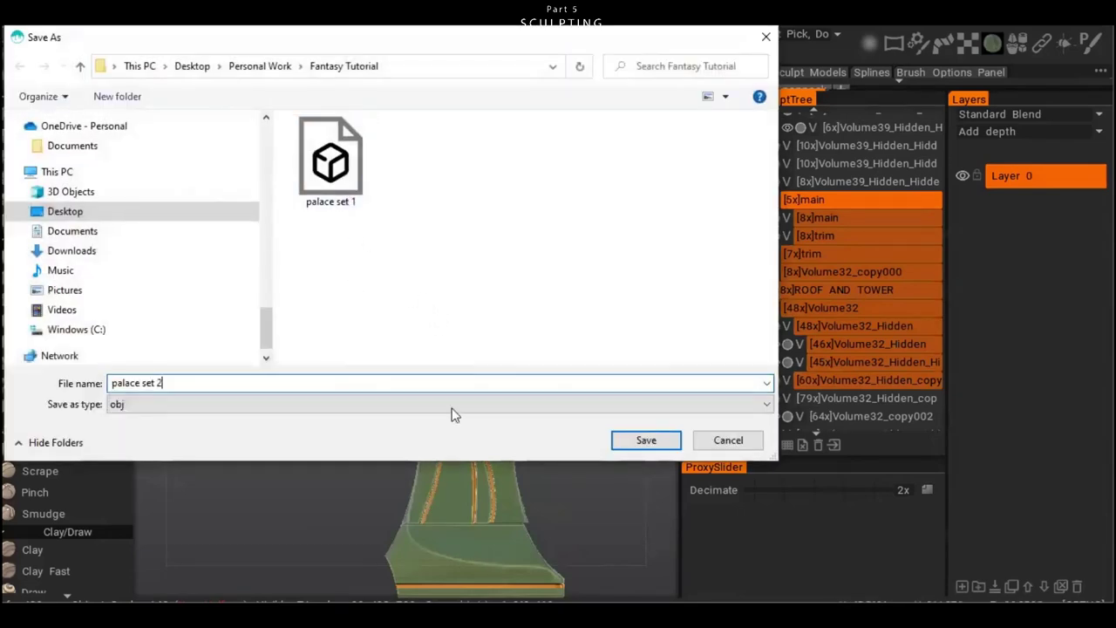
click(649, 444)
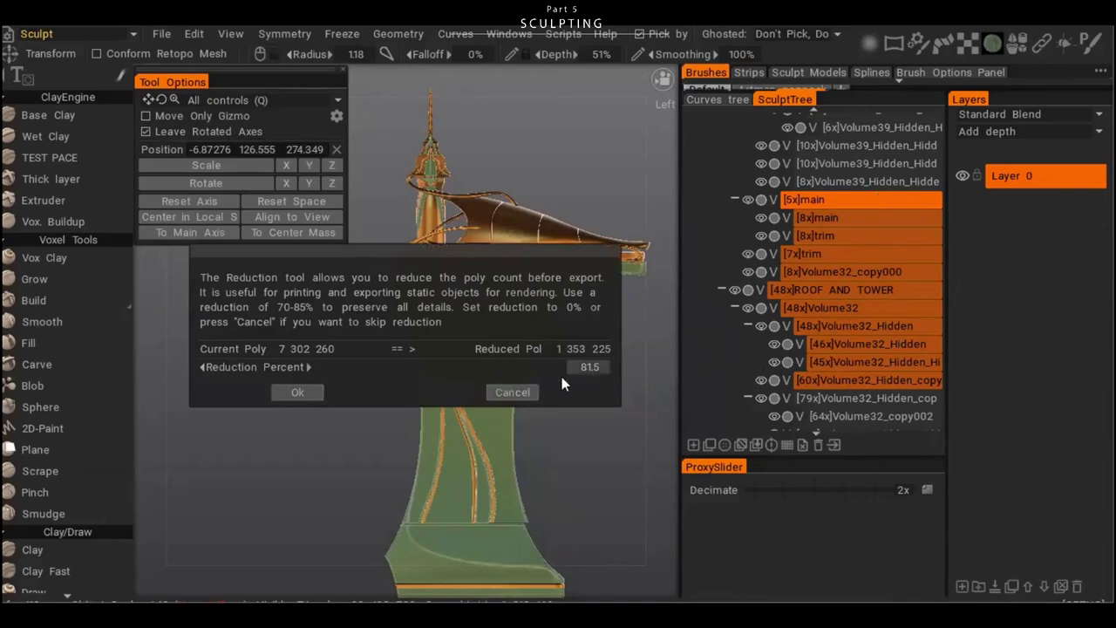
drag(542, 370, 555, 375)
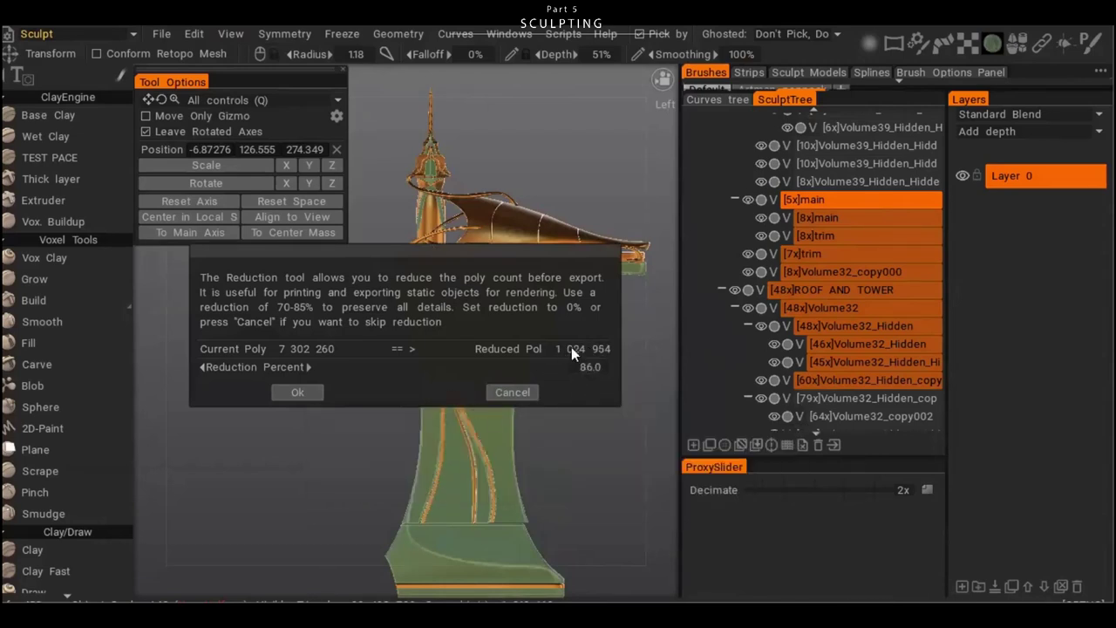
click(301, 393)
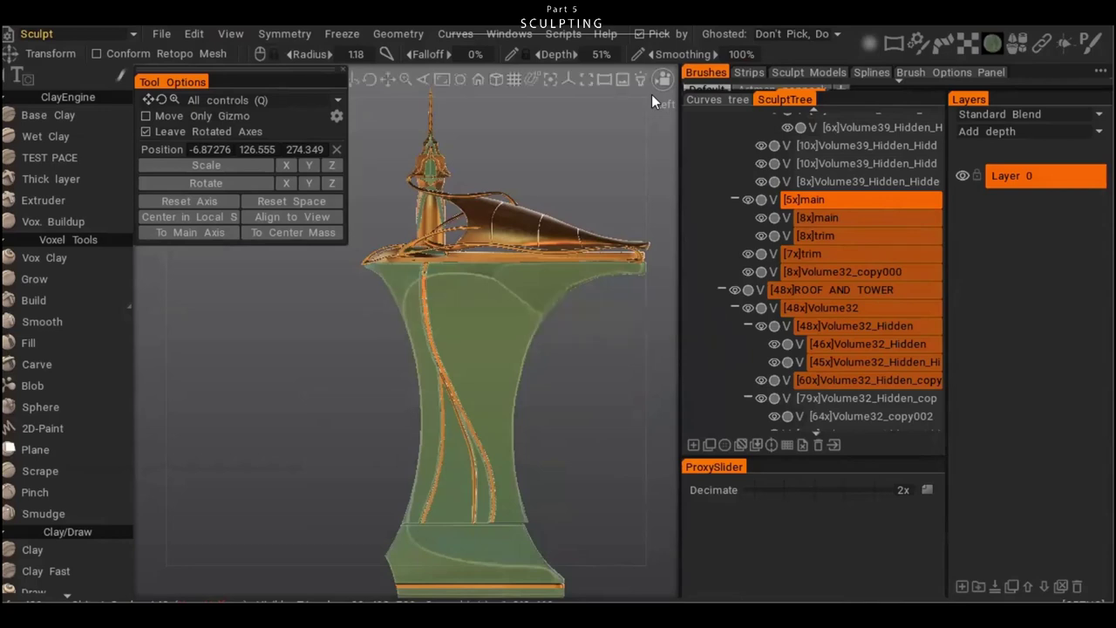
- Select the run of objects from [79x]Volume32_Hidden_cop through the last [17x]Volume218_Hidd object above ROOF AND TOWER_inst0
click(876, 397)
scroll(870, 234, down, 2)
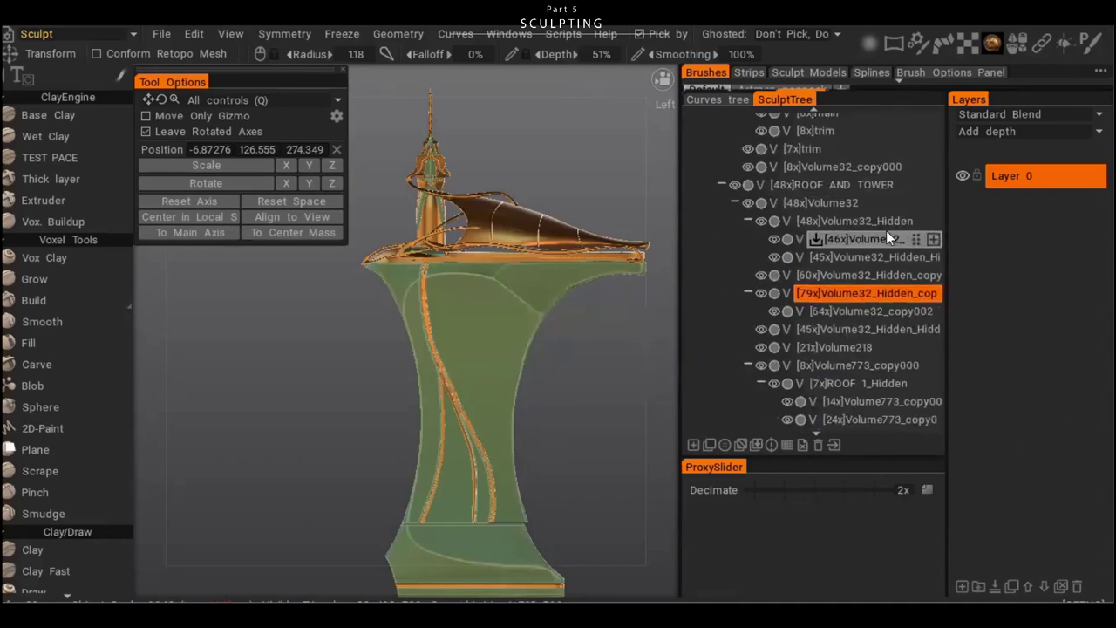
scroll(885, 230, down, 3)
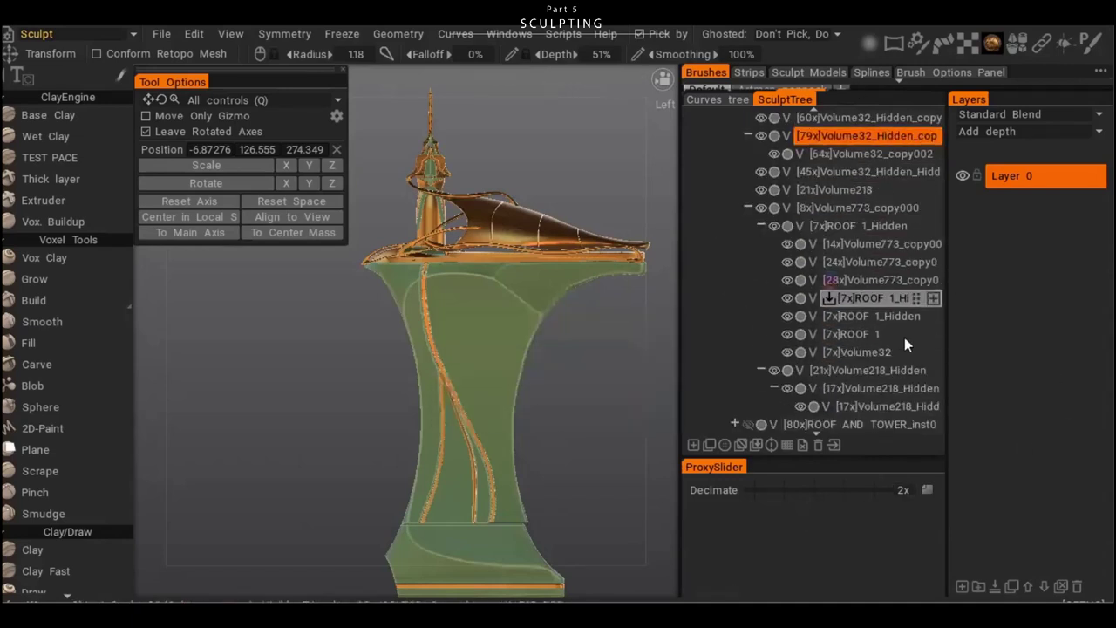
scroll(885, 377, down, 1)
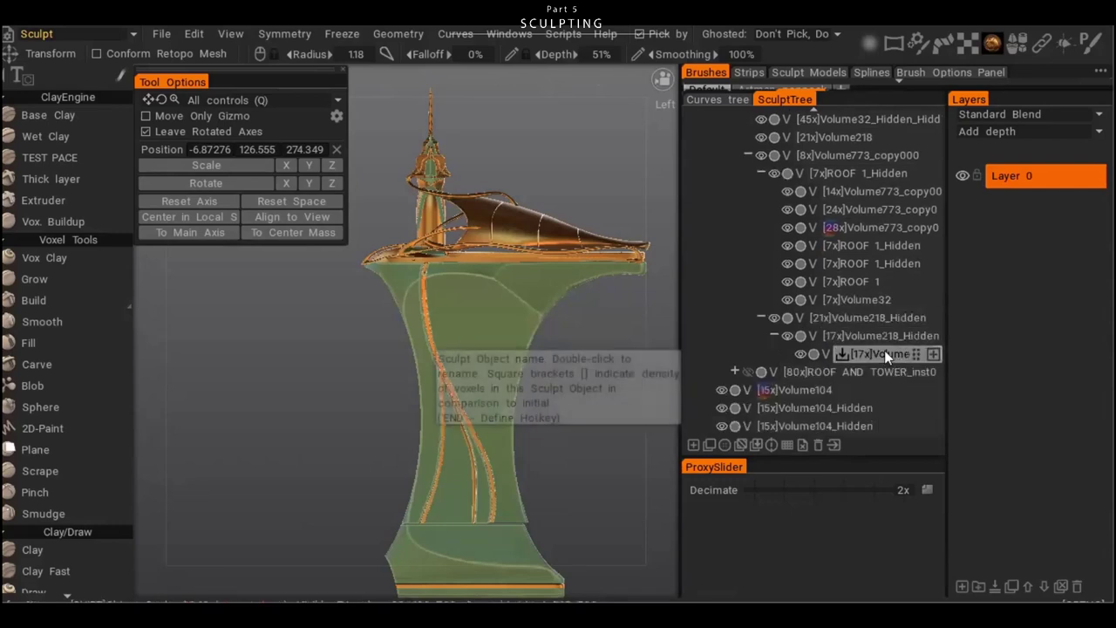
shift+click(884, 350)
scroll(890, 340, up, 2)
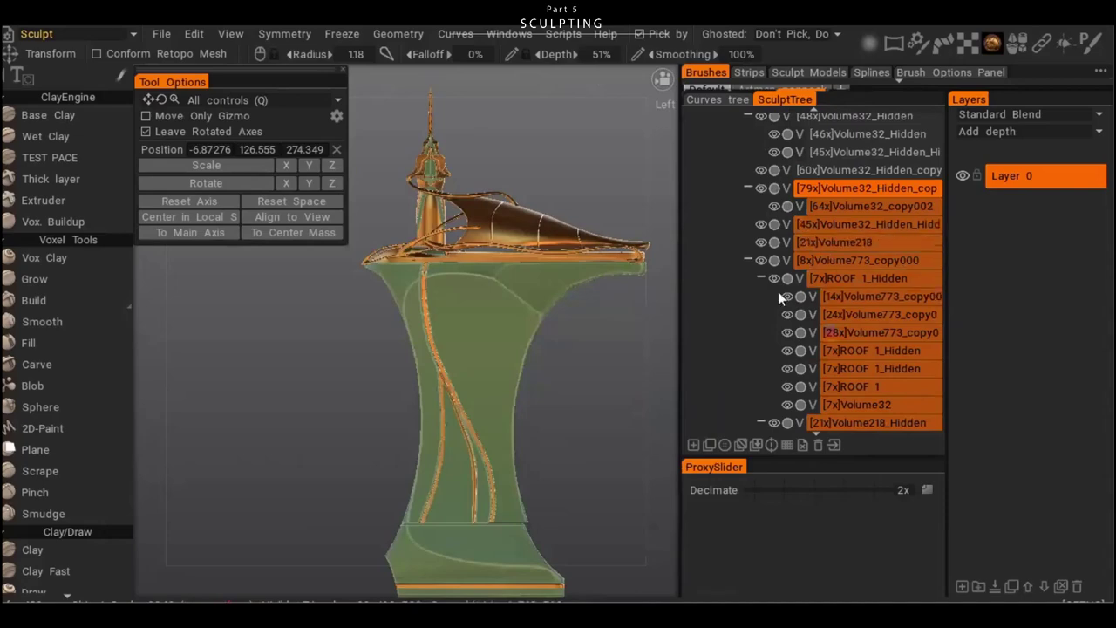
scroll(889, 263, down, 1)
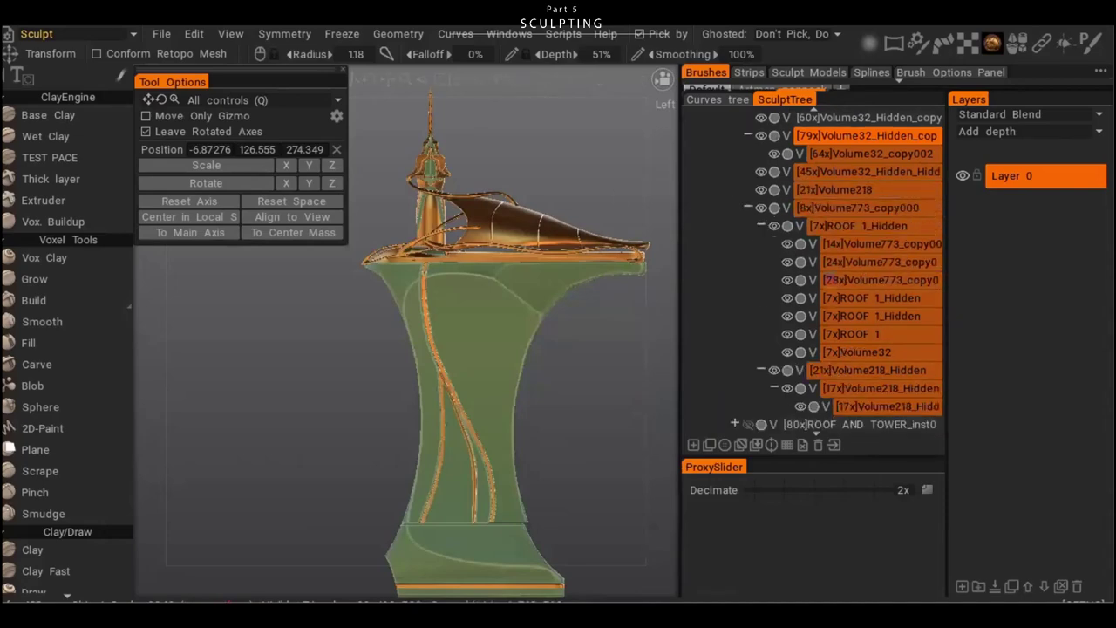
- Export the selected objects as an OBJ file named "palace set 3" in the Fantasy Tutorial folder
click(161, 34)
mouse_move(228, 256)
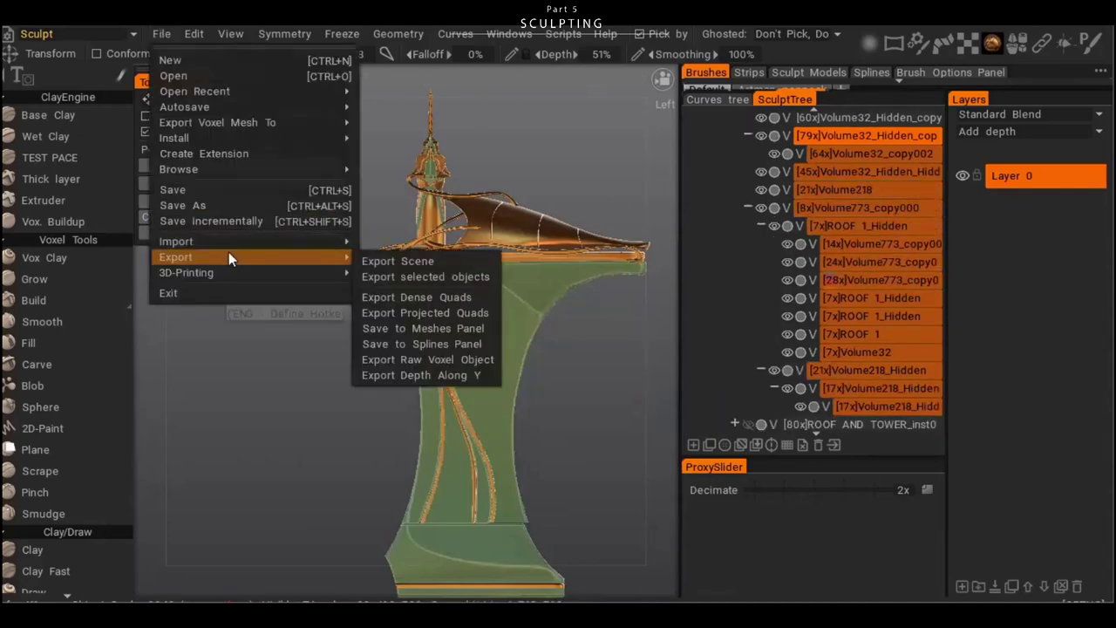
click(438, 276)
click(448, 207)
click(386, 382)
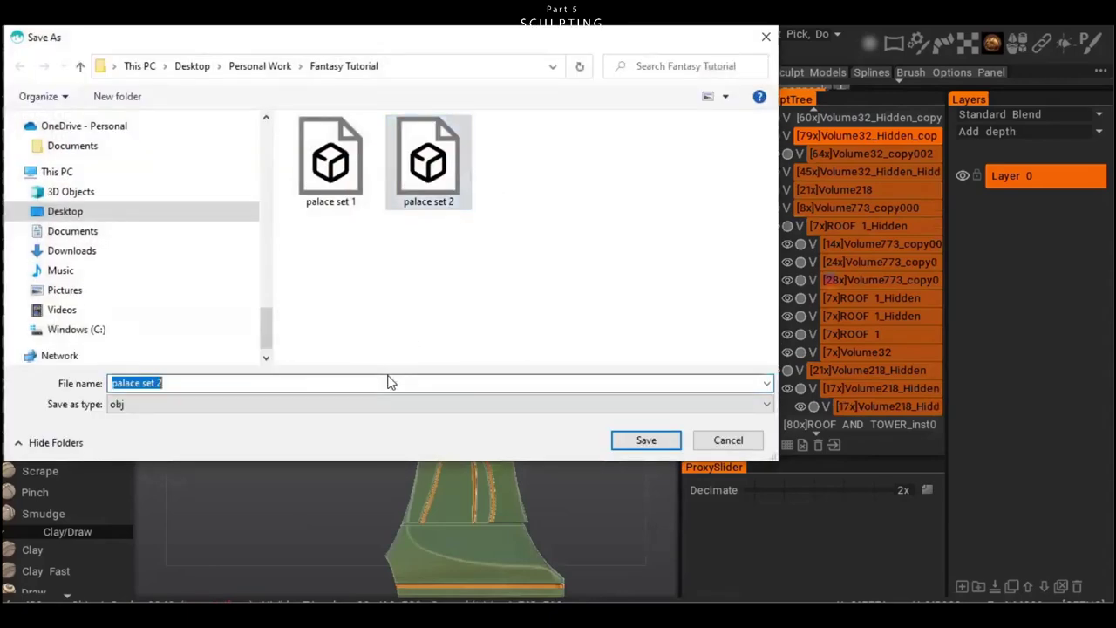
click(406, 382)
key(BackSpace)
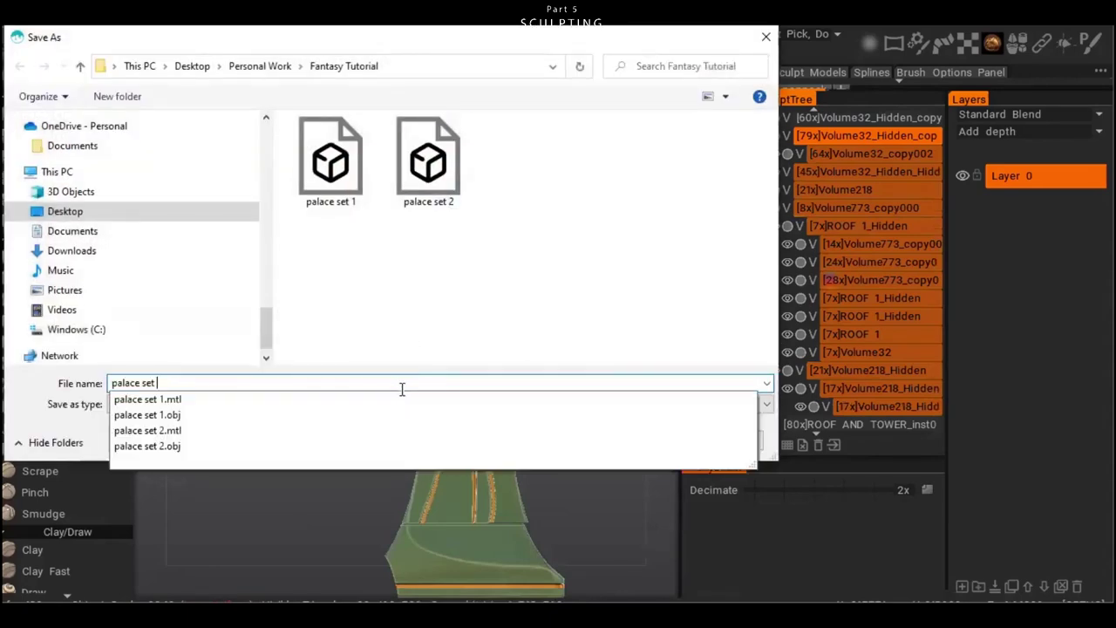
text(3)
click(646, 442)
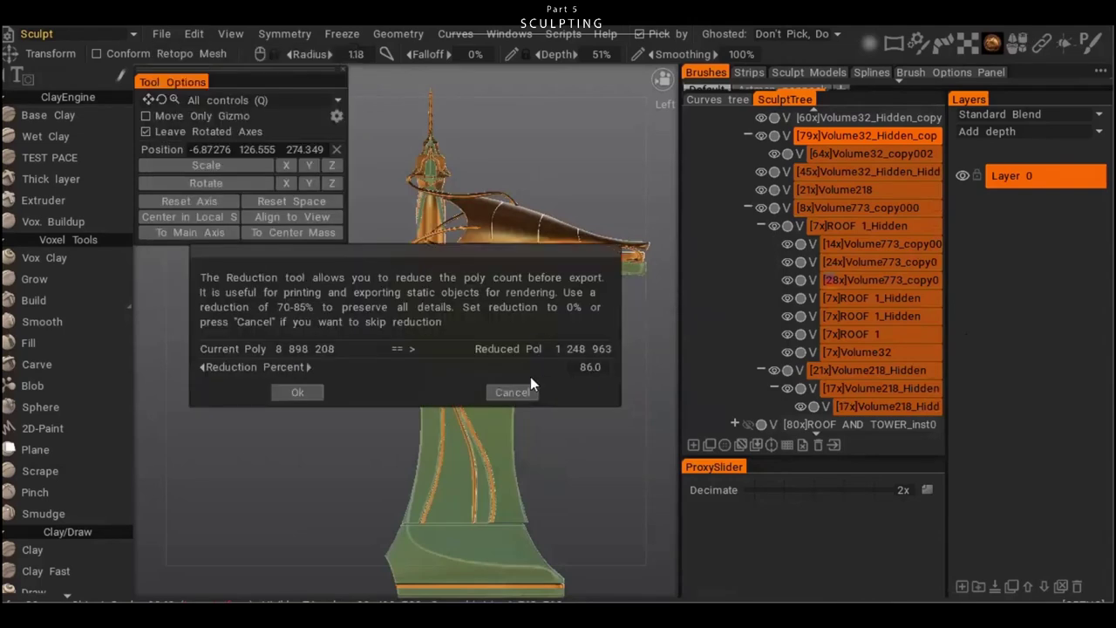
- Set the polygon reduction for the palace set 3 export to 91.4% and accept it
drag(534, 366, 595, 365)
drag(509, 367, 523, 368)
drag(541, 367, 512, 373)
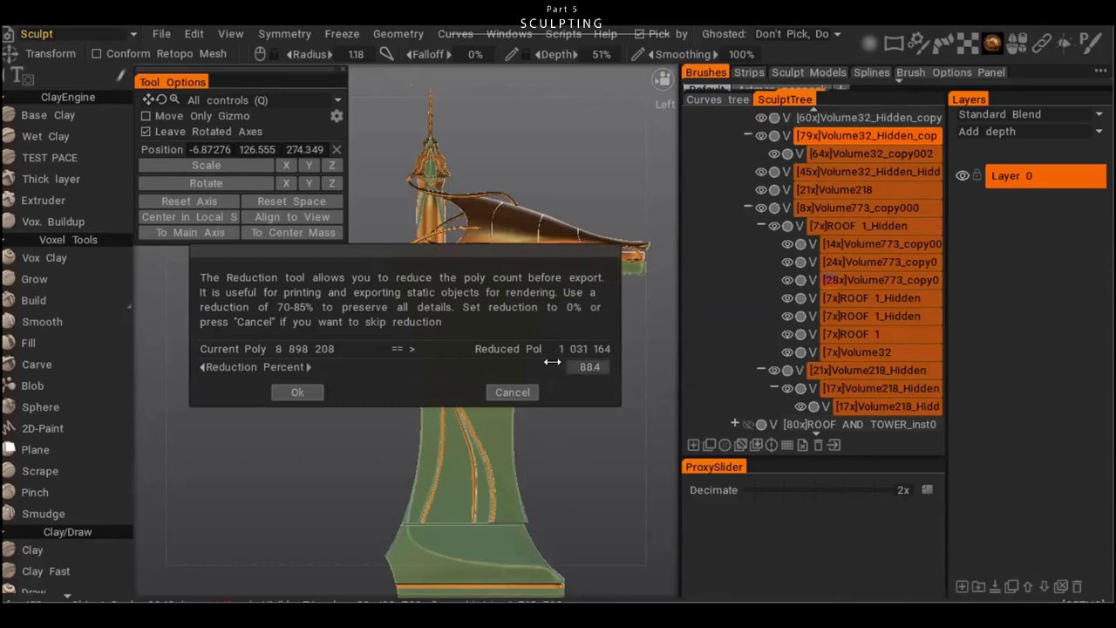
mouse_move(550, 369)
mouse_down()
mouse_move(560, 366)
mouse_move(551, 378)
mouse_up()
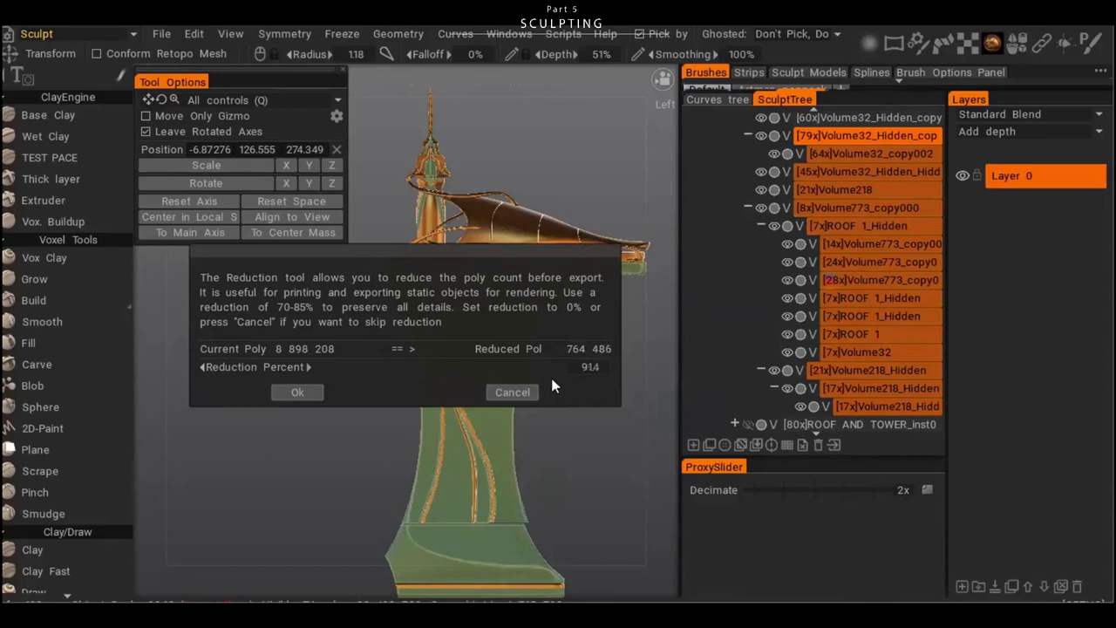
click(313, 392)
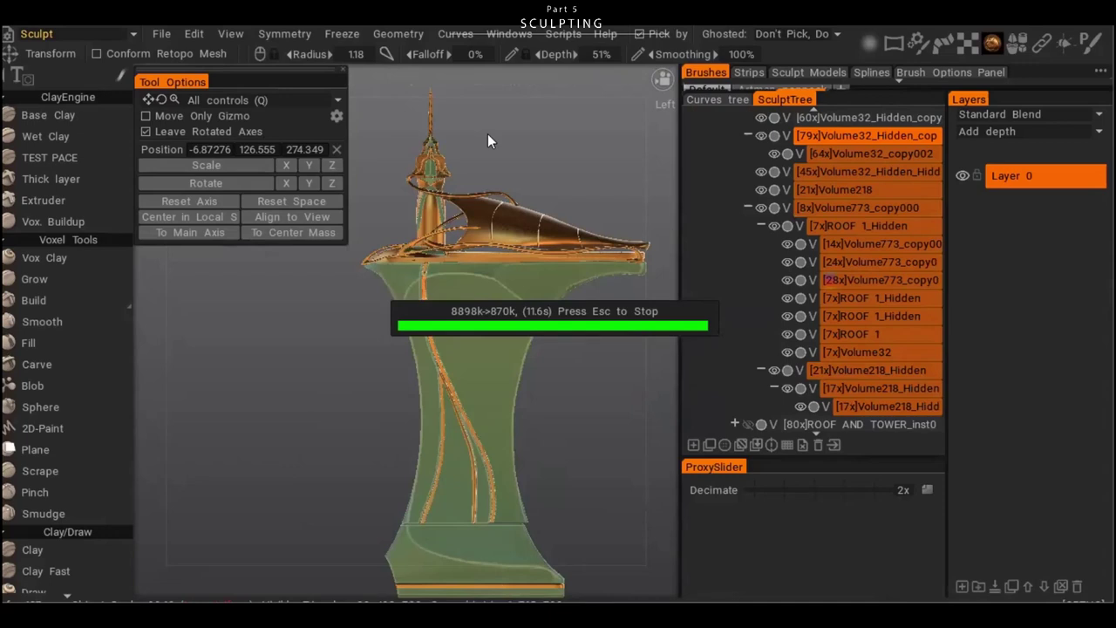
- Select the run of objects from [15x]Volume104 through the second [15x]Volume104_Hidden below ROOF AND TOWER_inst0
scroll(775, 297, down, 2)
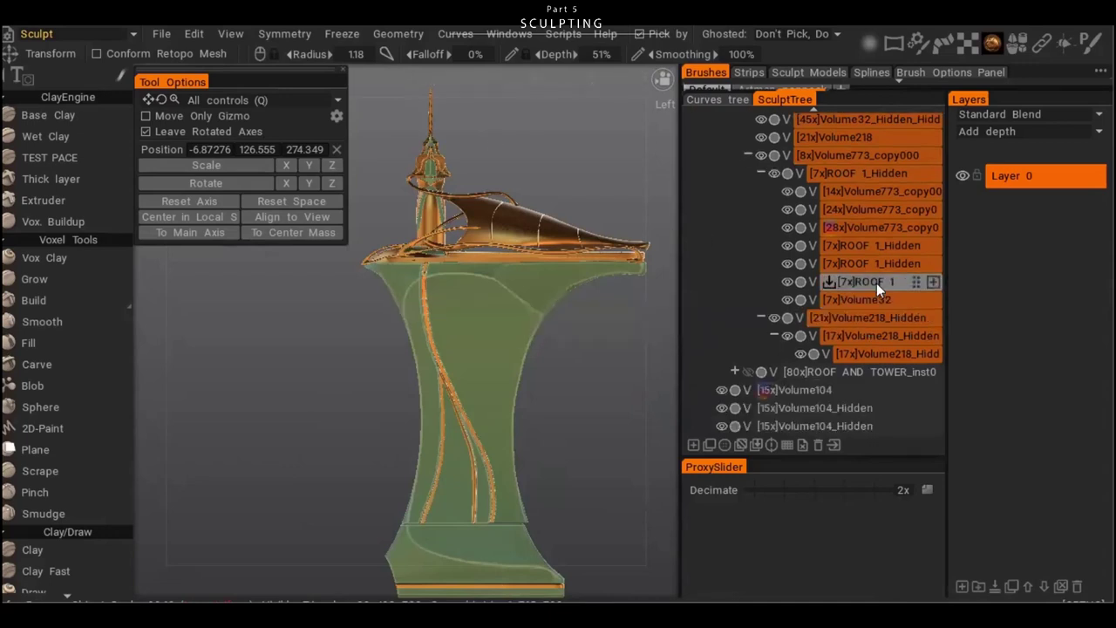
click(871, 389)
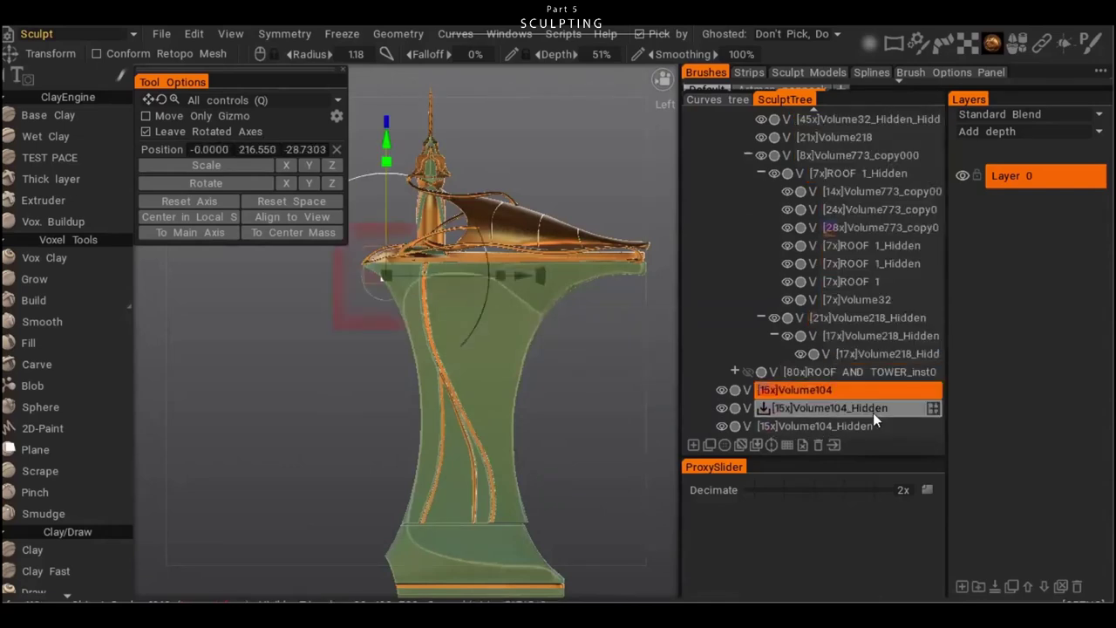
shift+click(871, 424)
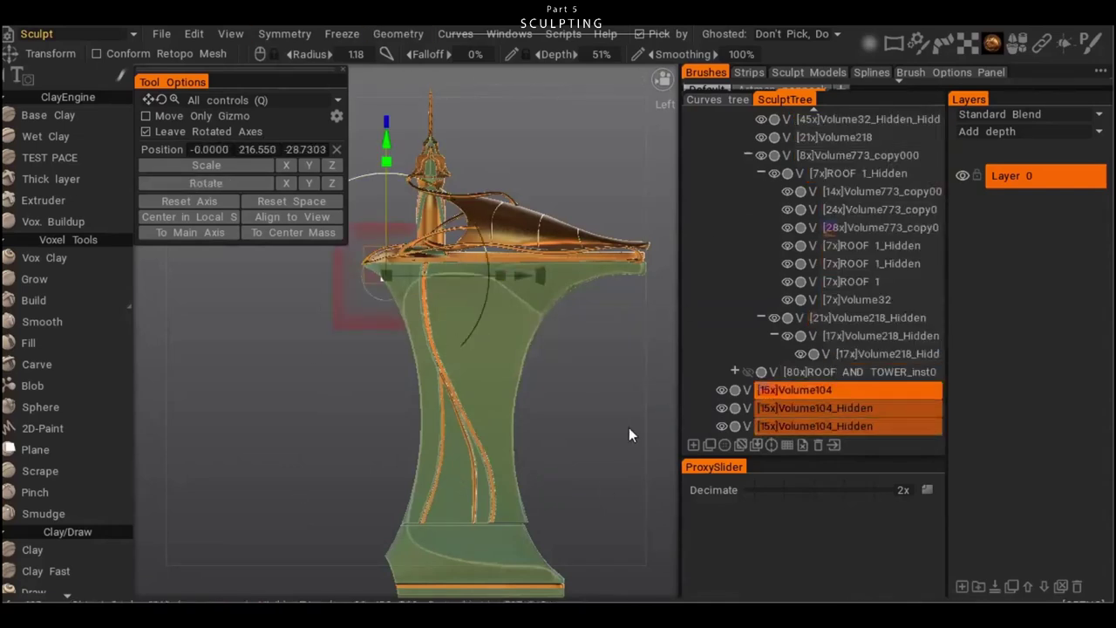
drag(628, 427, 704, 517)
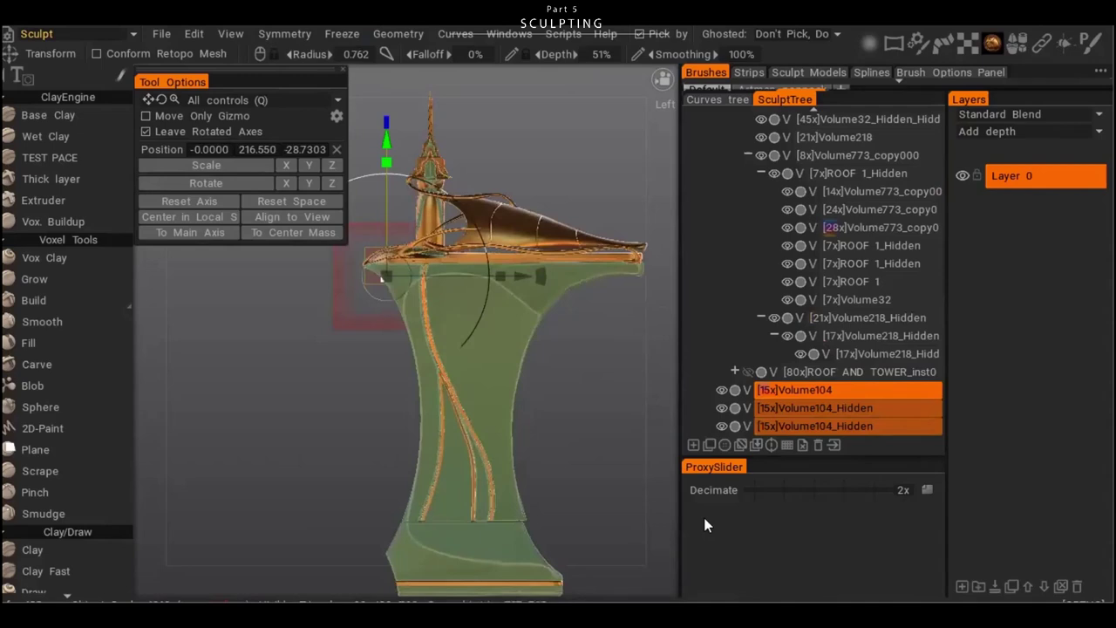